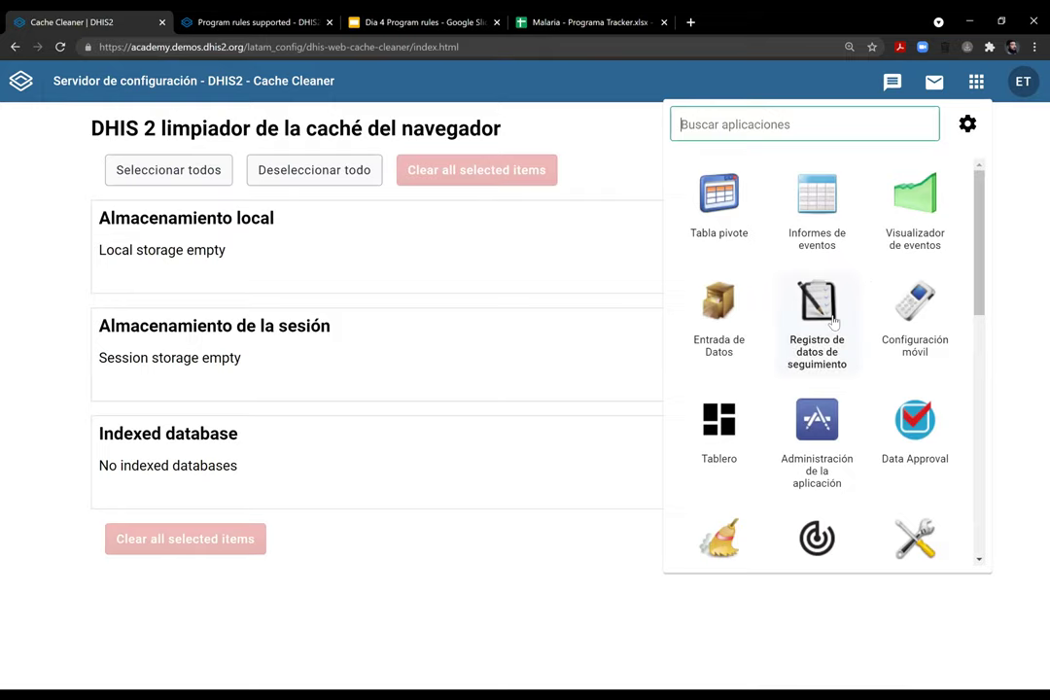
Open the tracker data registration app and select Cardinal Hospital Gateway PHC under Animal Region, Bird District
{"action": "left_click", "coordinate": [834, 323]}
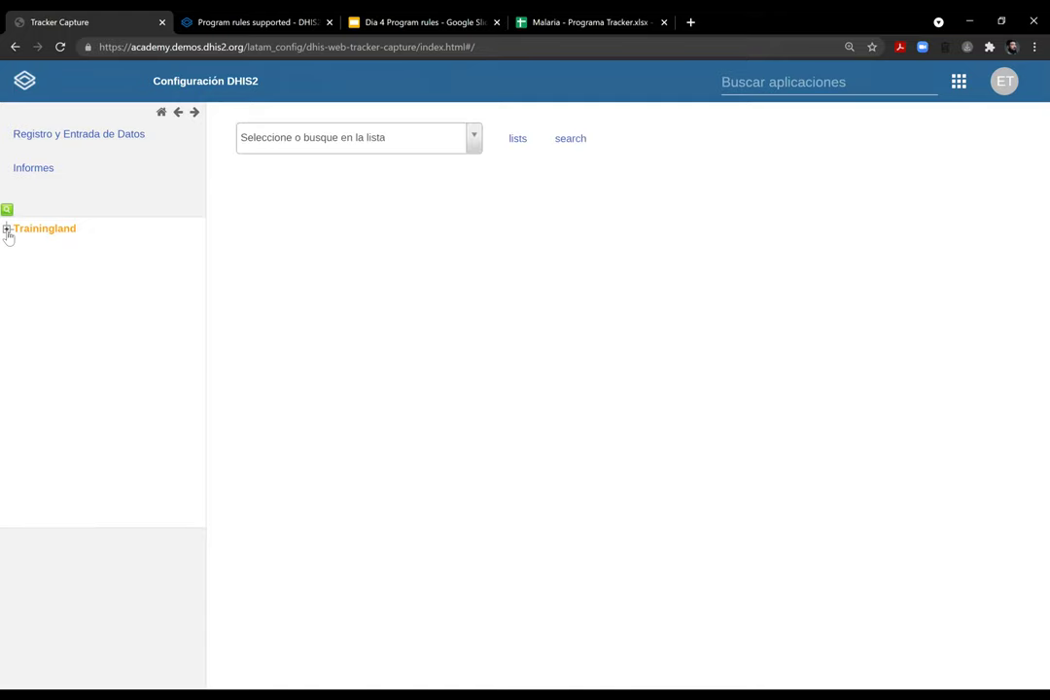
{"action": "left_click", "coordinate": [7, 229]}
{"action": "left_click", "coordinate": [19, 243]}
{"action": "left_click", "coordinate": [19, 244]}
{"action": "left_click", "coordinate": [19, 258]}
{"action": "left_click", "coordinate": [32, 273]}
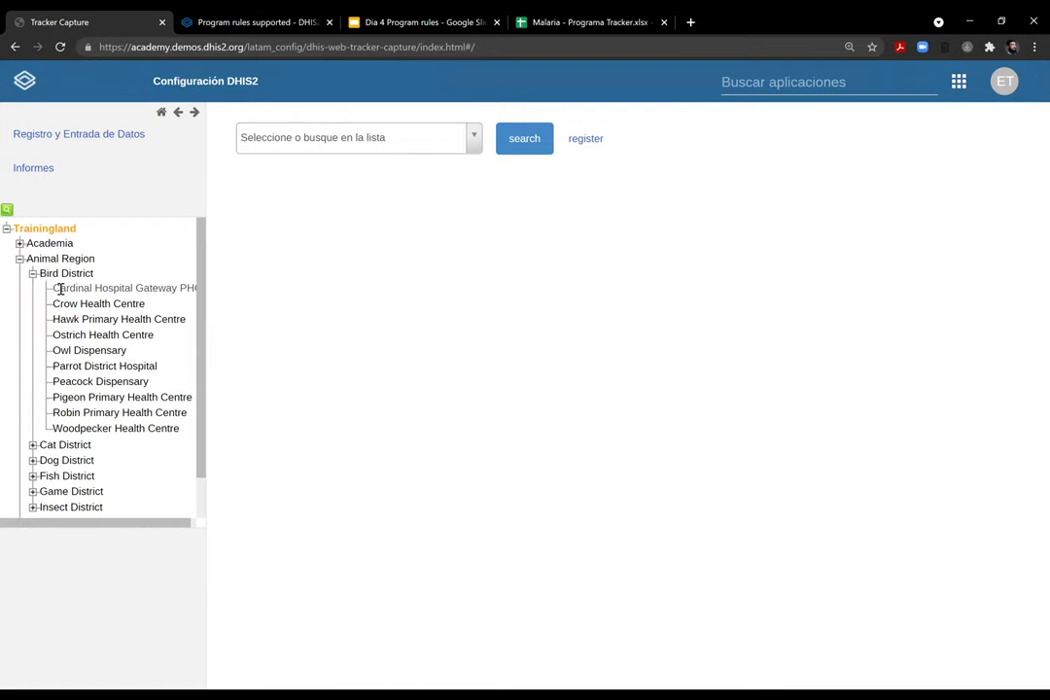
{"action": "left_click", "coordinate": [57, 289]}
Choose the ENR - Programa de Malaria program and start registering a new case
{"action": "left_click", "coordinate": [446, 142]}
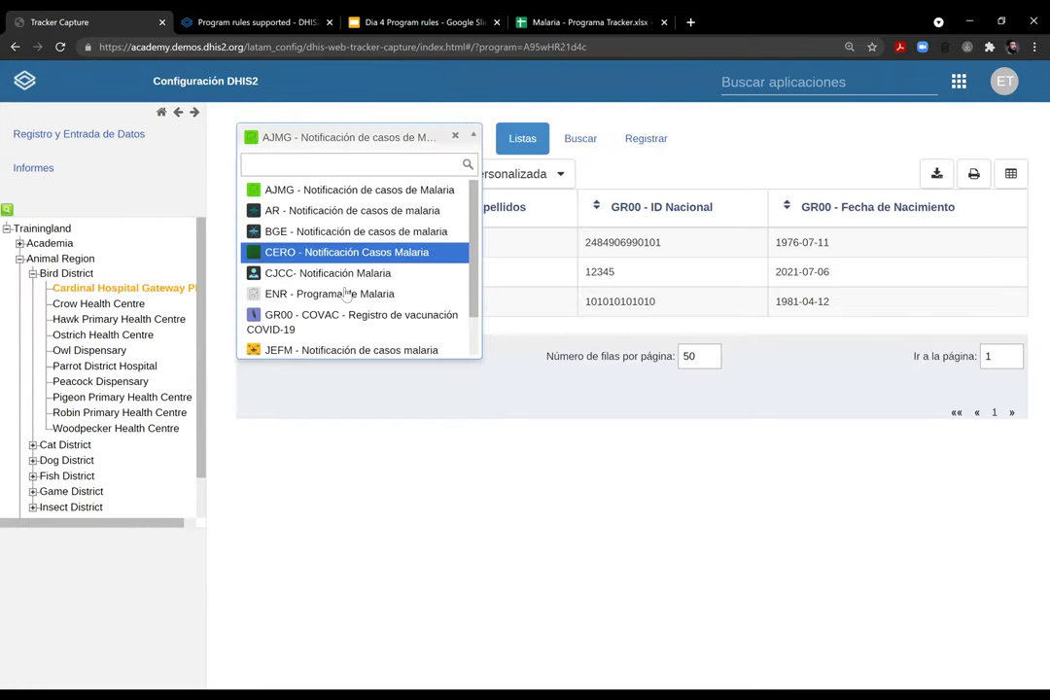
{"action": "left_click", "coordinate": [348, 294]}
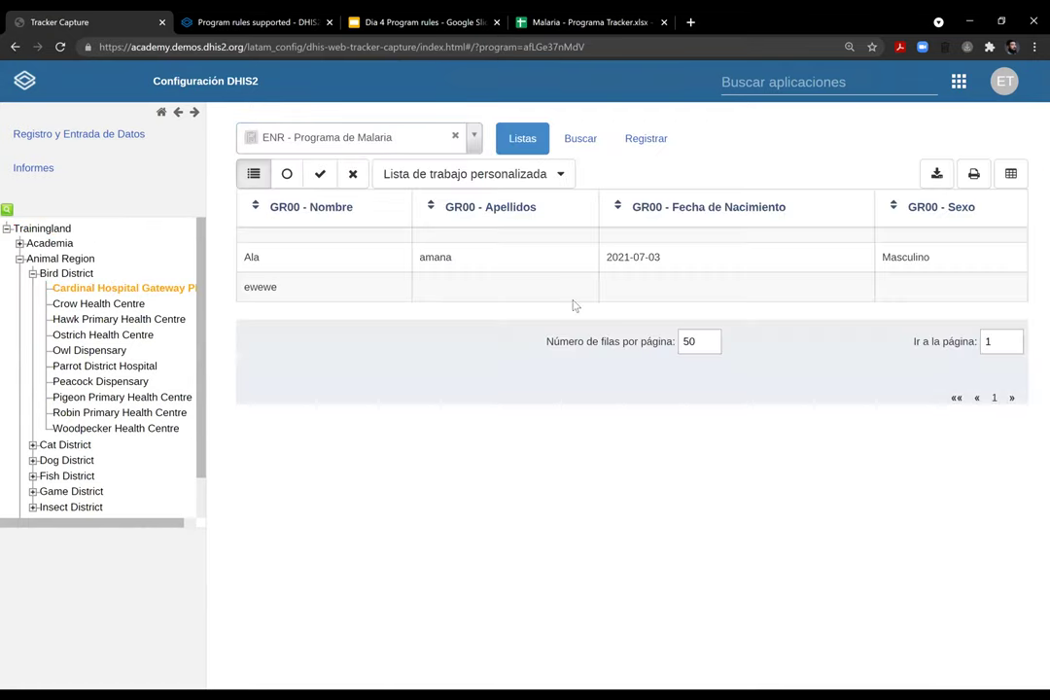
{"action": "left_click", "coordinate": [646, 139]}
Enter the patient's first name and surname in the Perfil section
{"action": "left_click", "coordinate": [390, 424]}
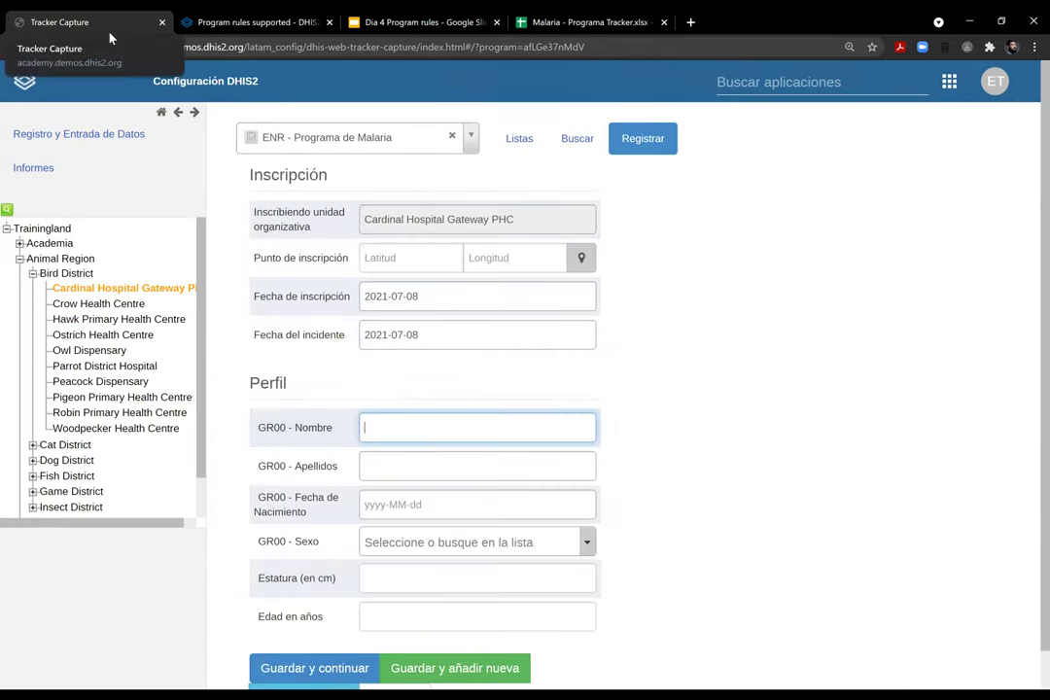
{"action": "type", "text": "Sergio"}
{"action": "key", "text": "Tab"}
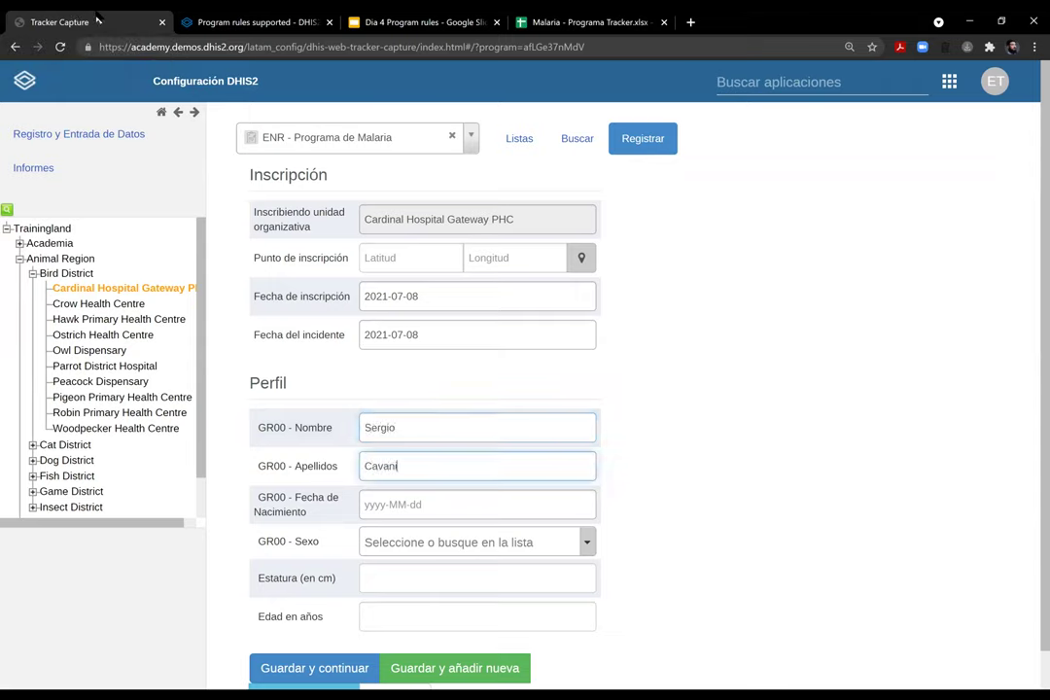
Enter the patient's date of birth in the Perfil section
{"action": "left_click", "coordinate": [422, 505]}
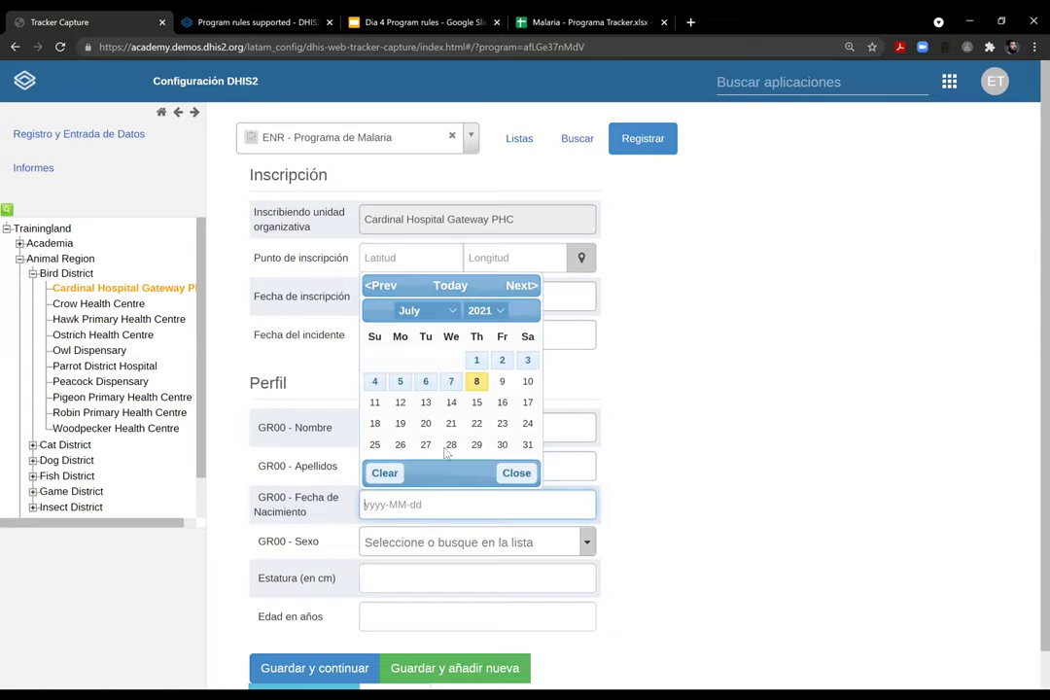
{"action": "left_click", "coordinate": [486, 310]}
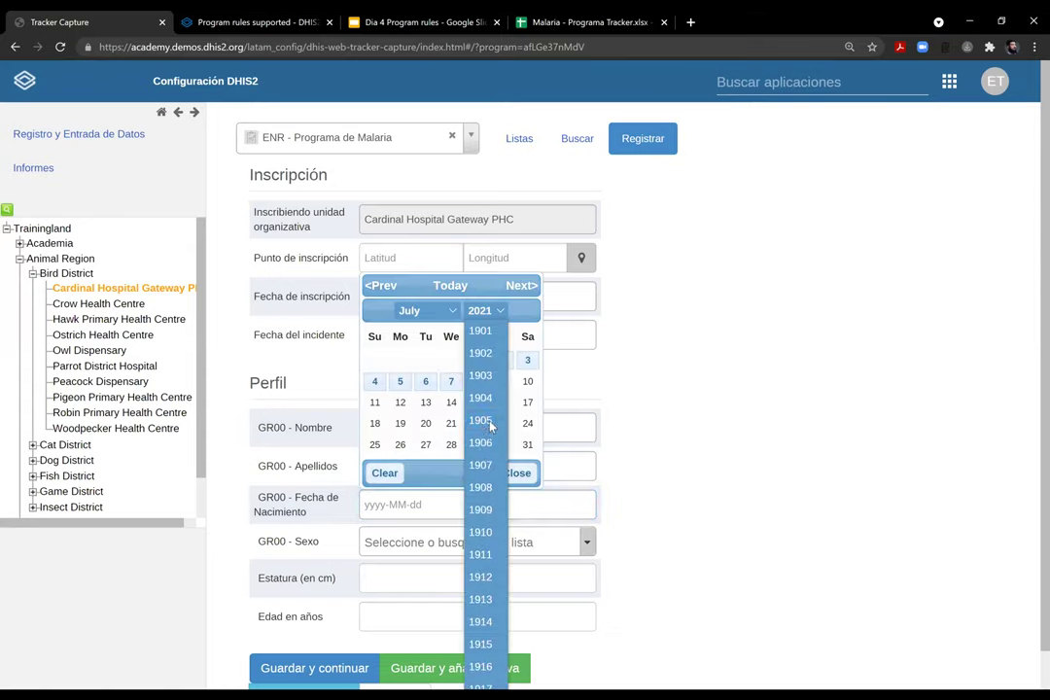
{"action": "scroll", "coordinate": [483, 534], "scroll_direction": "down", "scroll_amount": 20}
{"action": "scroll", "coordinate": [479, 555], "scroll_direction": "up", "scroll_amount": 15}
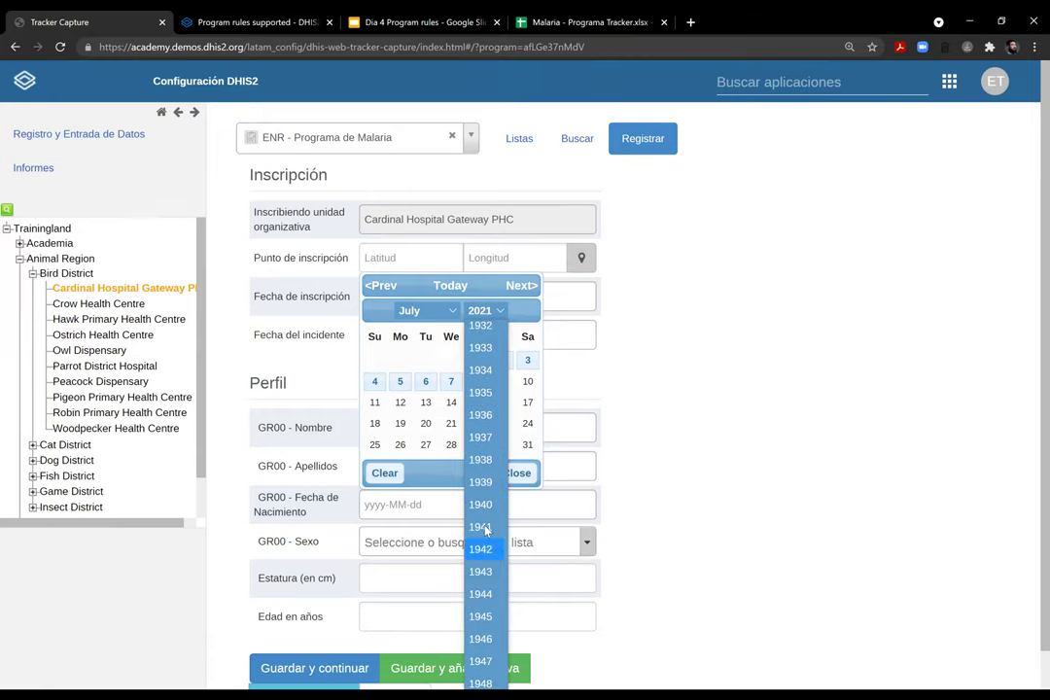
{"action": "left_click", "coordinate": [489, 641]}
{"action": "left_click", "coordinate": [426, 382]}
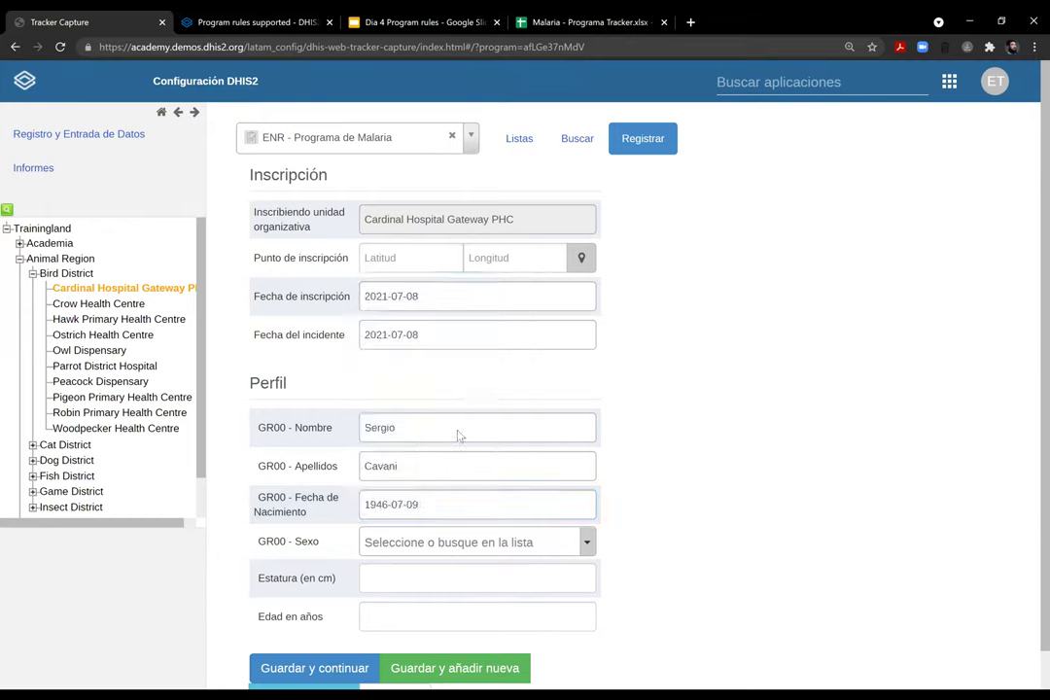
Set the patient's sex to Masculino and the height to 174 cm
{"action": "left_click", "coordinate": [428, 577]}
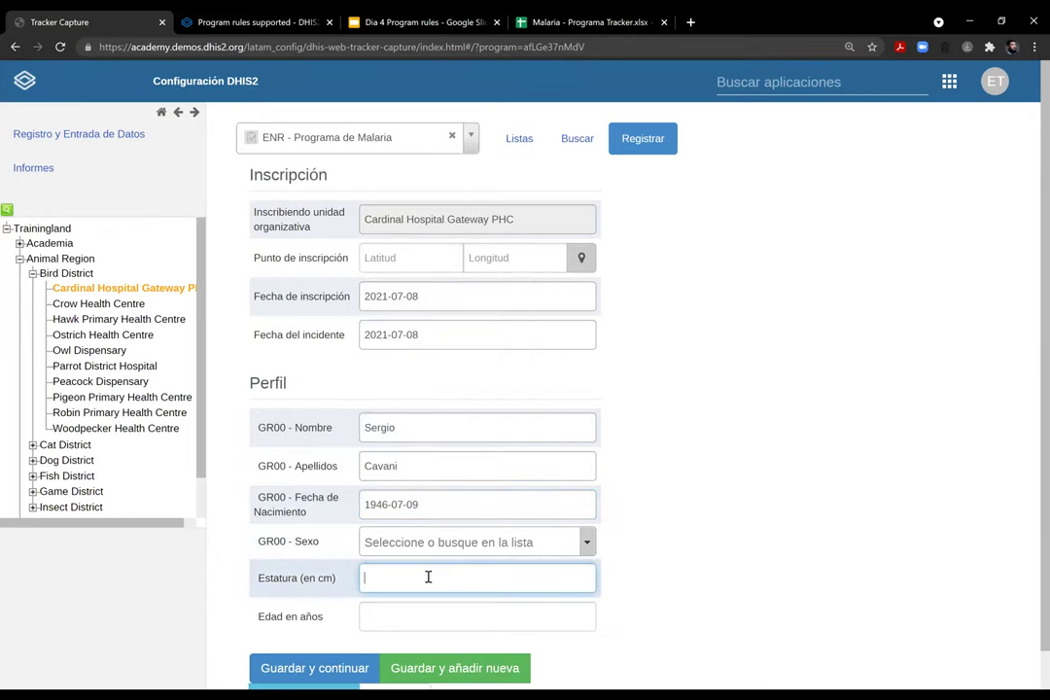
{"action": "left_click", "coordinate": [587, 546]}
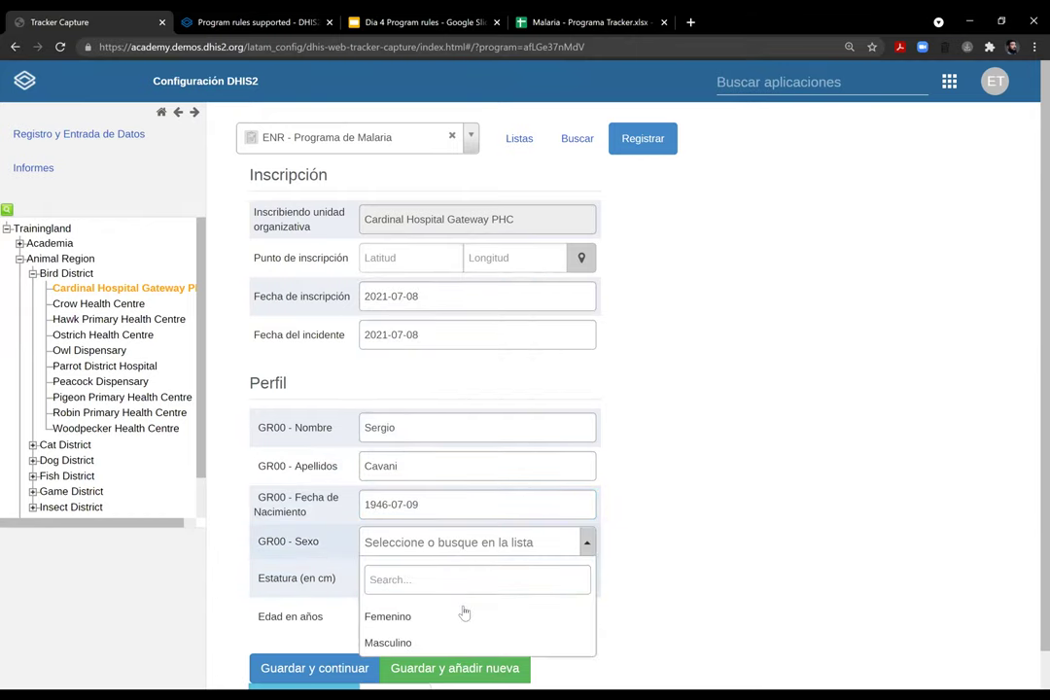
{"action": "left_click", "coordinate": [447, 637]}
{"action": "left_click", "coordinate": [446, 585]}
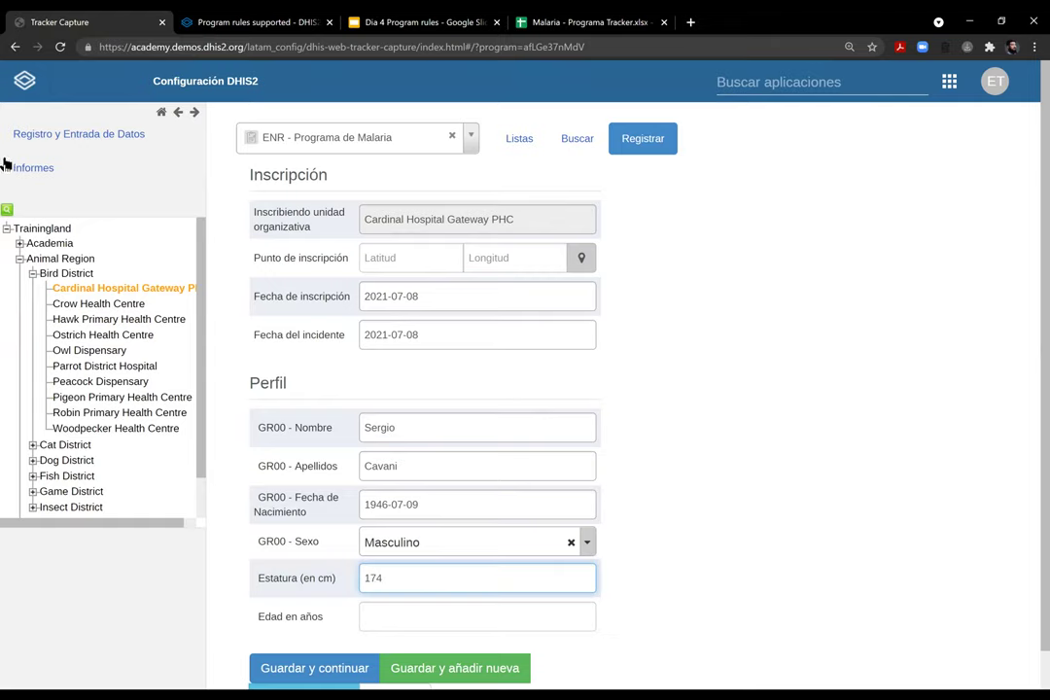
Leave the age field blank, save the enrollment and continue to the patient's dashboard
{"action": "left_click", "coordinate": [409, 608]}
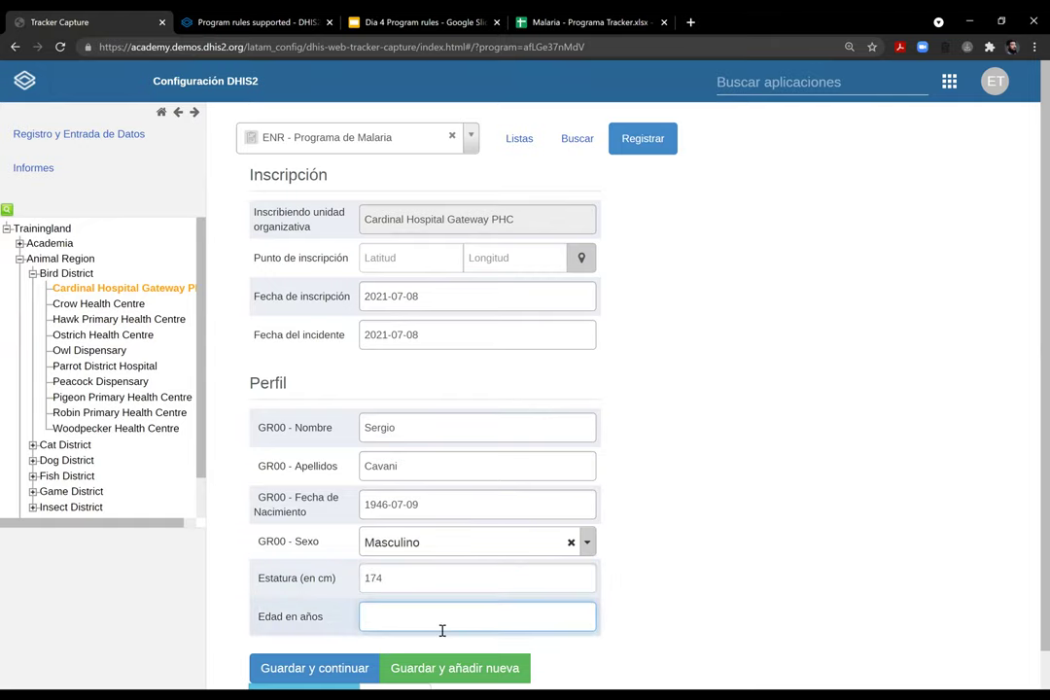
{"action": "scroll", "coordinate": [640, 574], "scroll_direction": "down", "scroll_amount": 1}
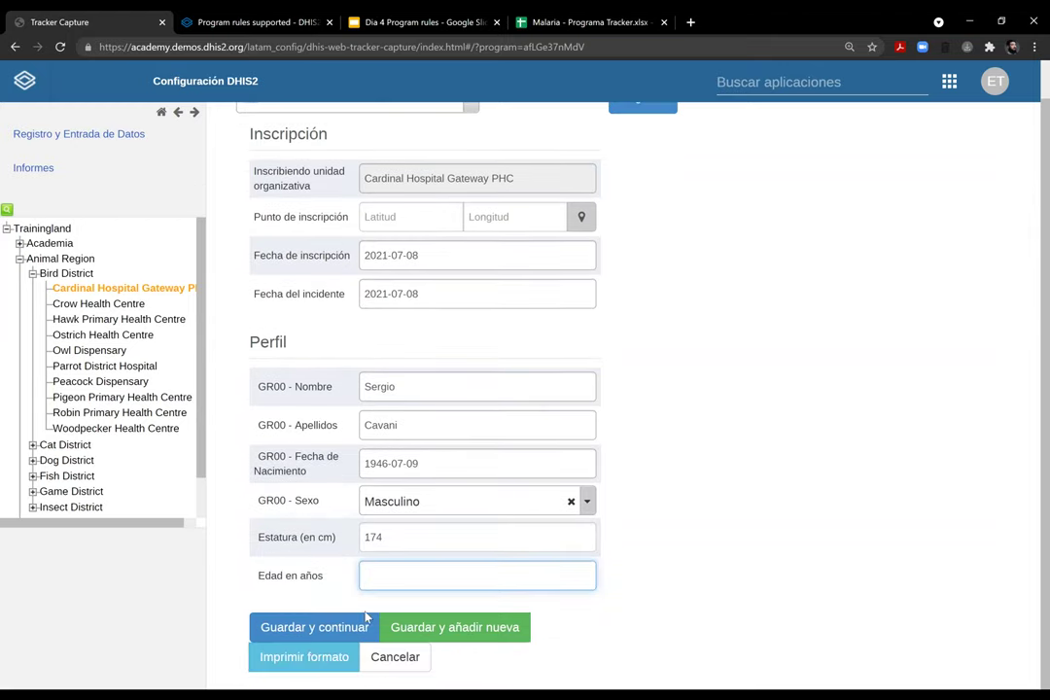
{"action": "left_click", "coordinate": [312, 628]}
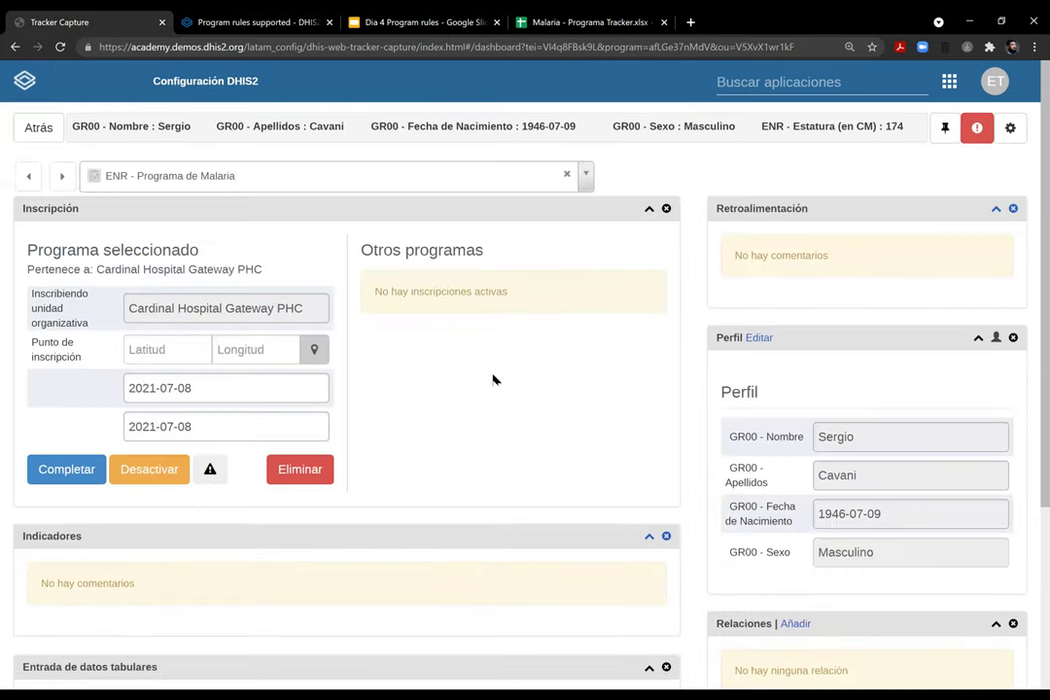
Set the Test & Tratamiento event's registration date to 2021-07-08
{"action": "scroll", "coordinate": [187, 351], "scroll_direction": "down", "scroll_amount": 3}
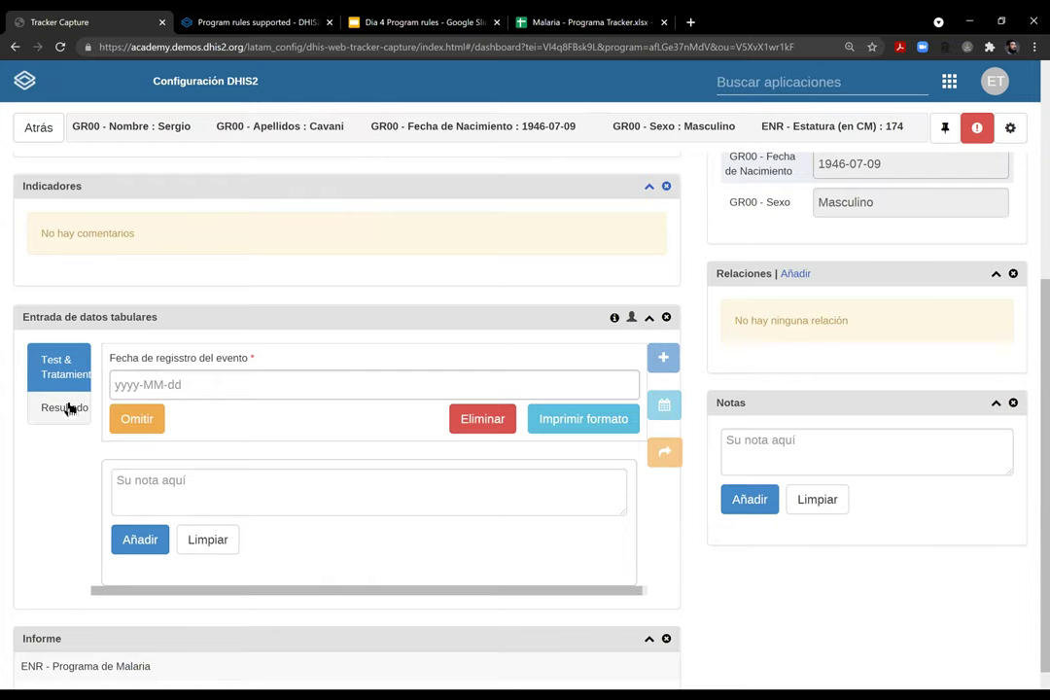
{"action": "left_click", "coordinate": [179, 384]}
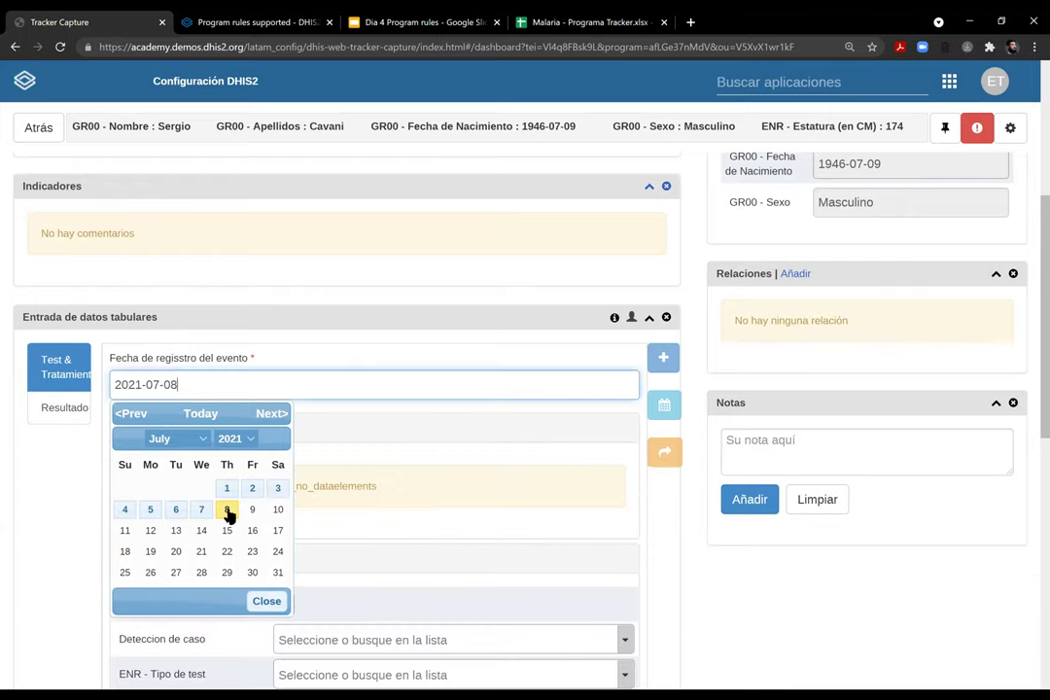
{"action": "left_click", "coordinate": [227, 509]}
Examine the pregnancy, malaria test and treatment sections of the Test & Tratamiento form against the patient's profile
{"action": "scroll", "coordinate": [282, 292], "scroll_direction": "down", "scroll_amount": 4}
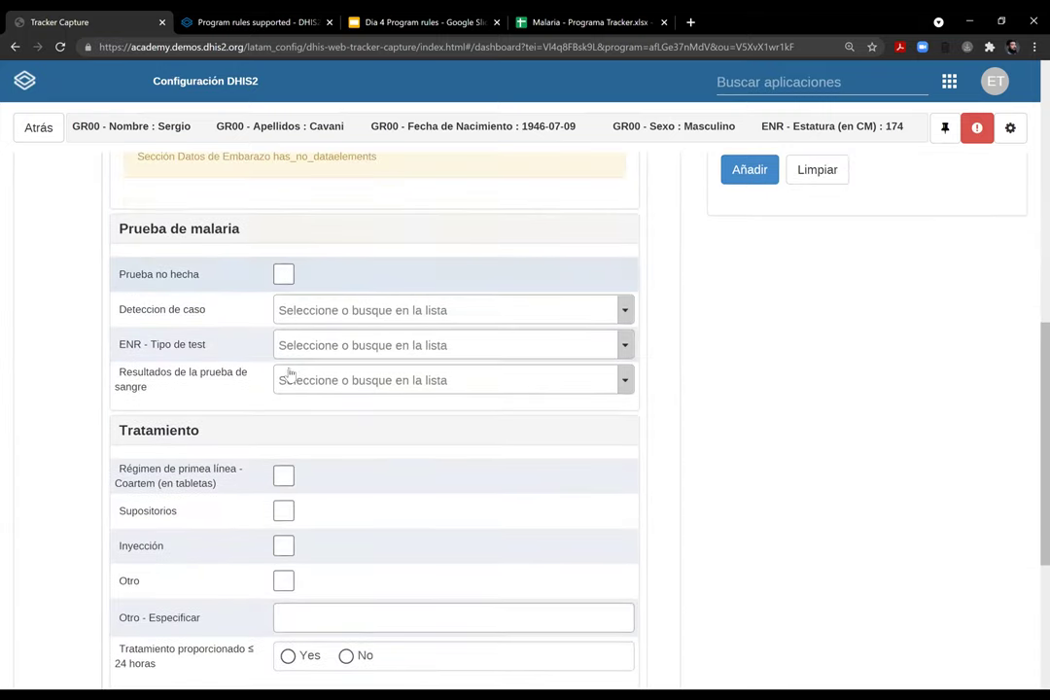
{"action": "scroll", "coordinate": [290, 369], "scroll_direction": "up", "scroll_amount": 4}
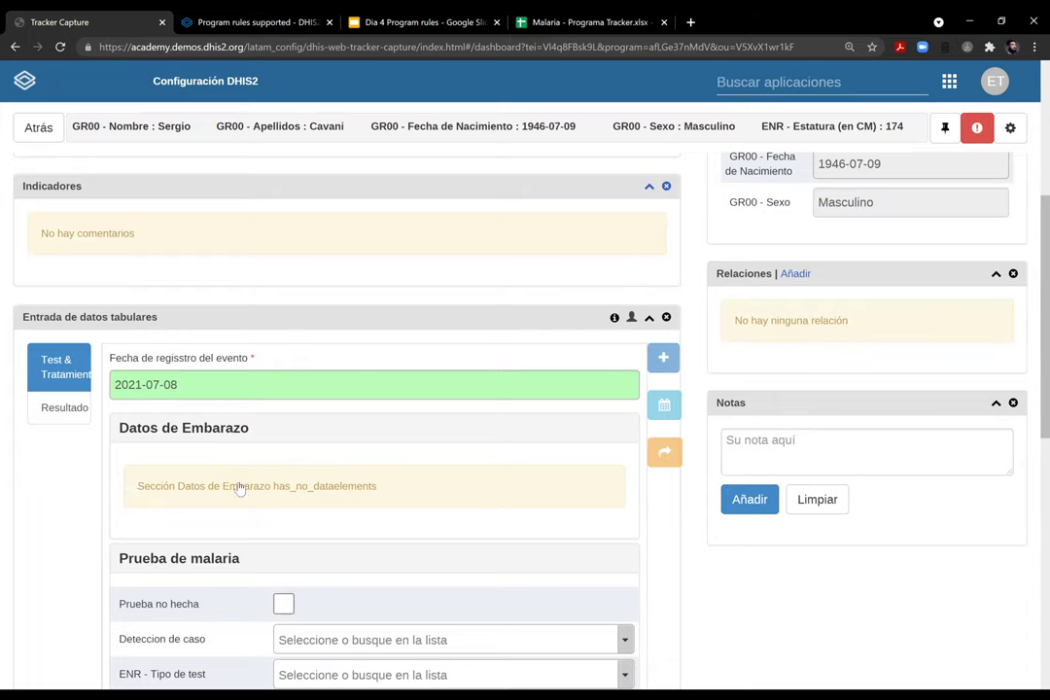
{"action": "scroll", "coordinate": [879, 347], "scroll_direction": "up", "scroll_amount": 4}
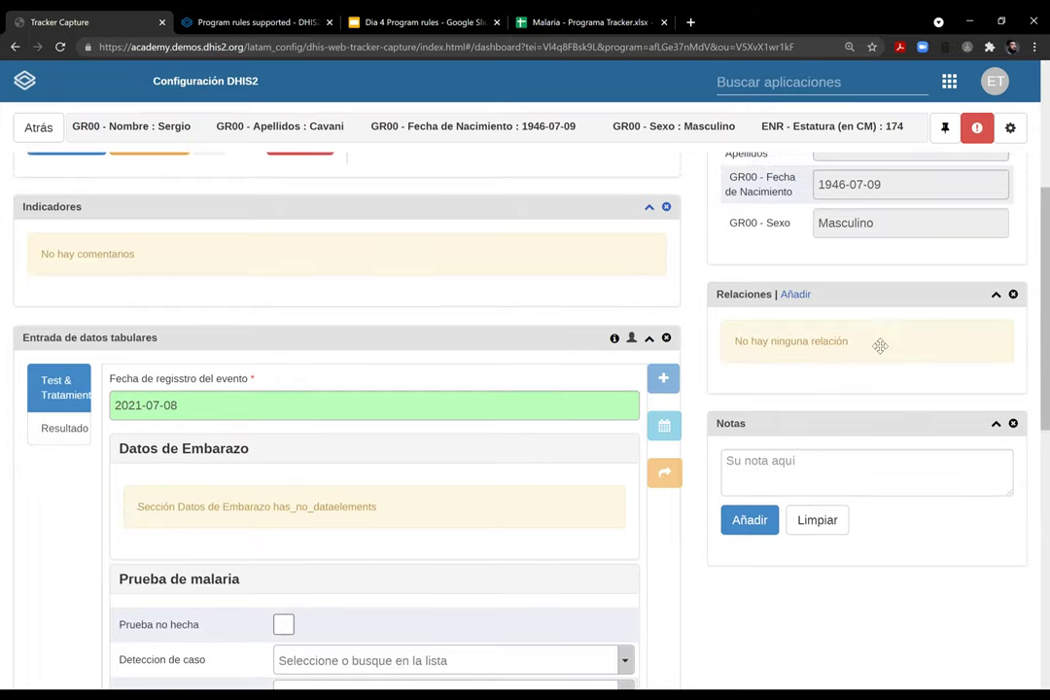
{"action": "scroll", "coordinate": [675, 408], "scroll_direction": "down", "scroll_amount": 7}
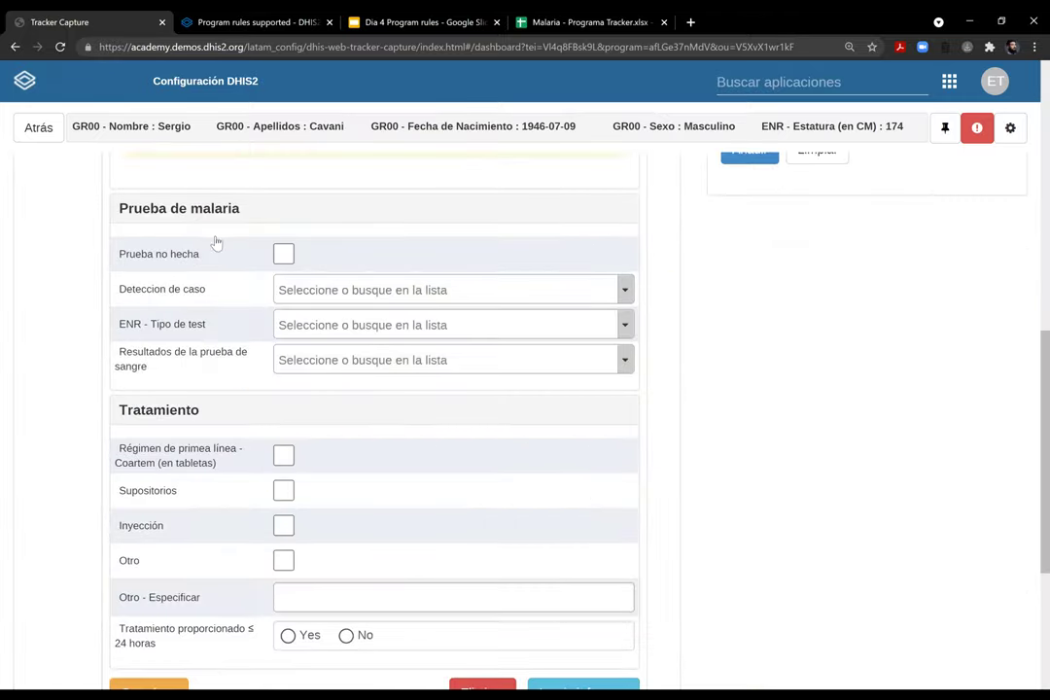
{"action": "scroll", "coordinate": [216, 242], "scroll_direction": "up", "scroll_amount": 4}
{"action": "scroll", "coordinate": [344, 286], "scroll_direction": "down", "scroll_amount": 3}
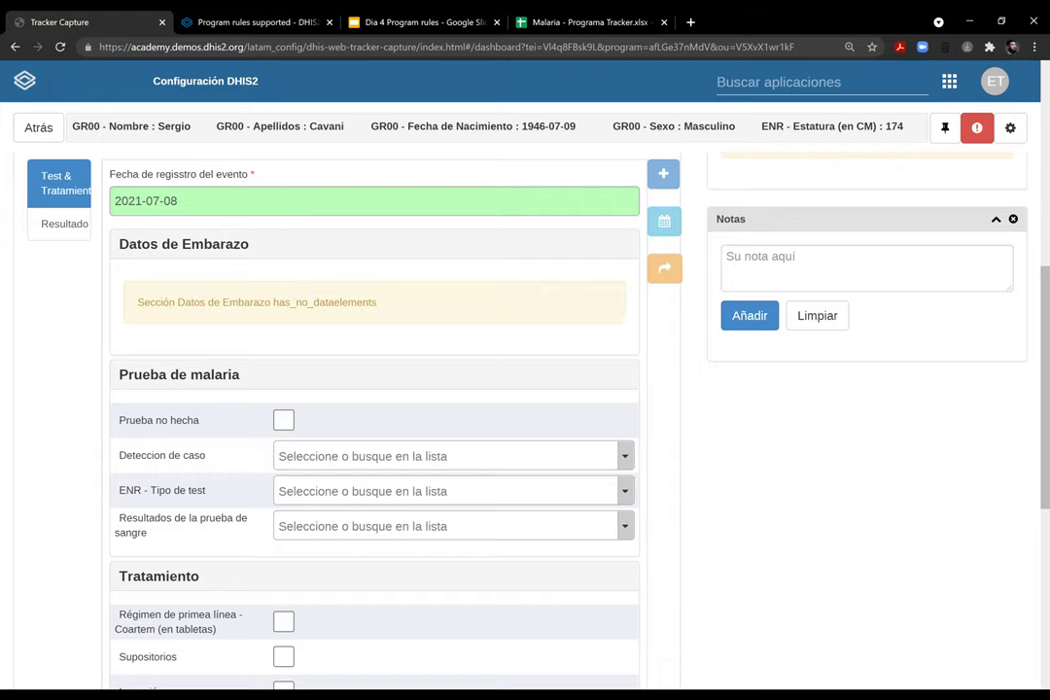
{"action": "scroll", "coordinate": [856, 328], "scroll_direction": "down", "scroll_amount": 1}
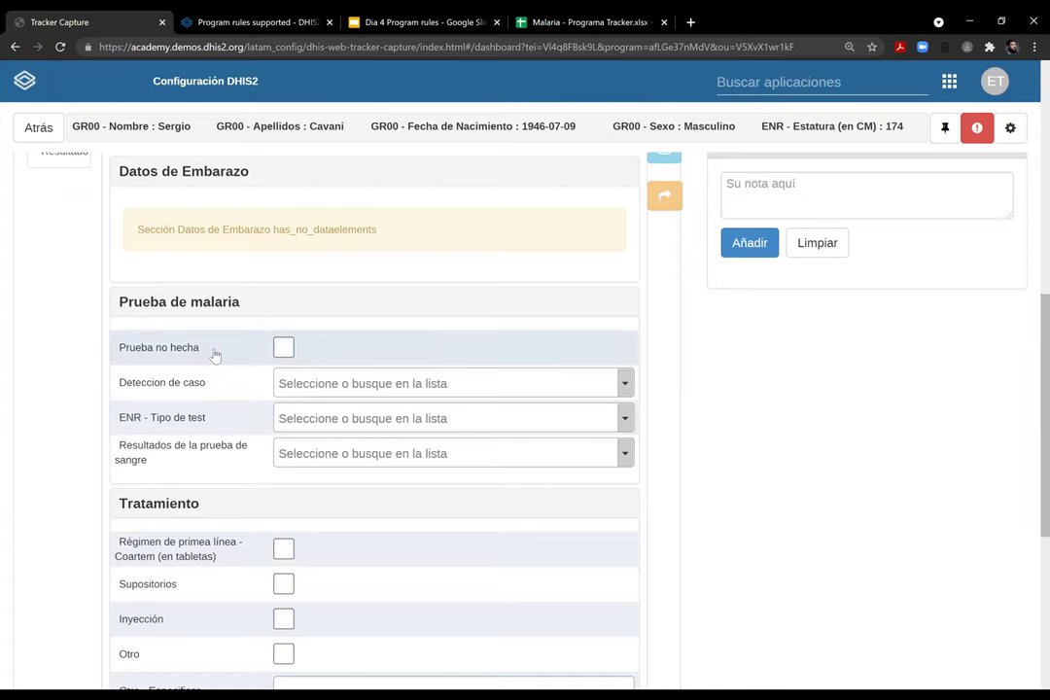
Mark the malaria test as Prueba no hecha and check which test type options are still offered
{"action": "left_click", "coordinate": [285, 349]}
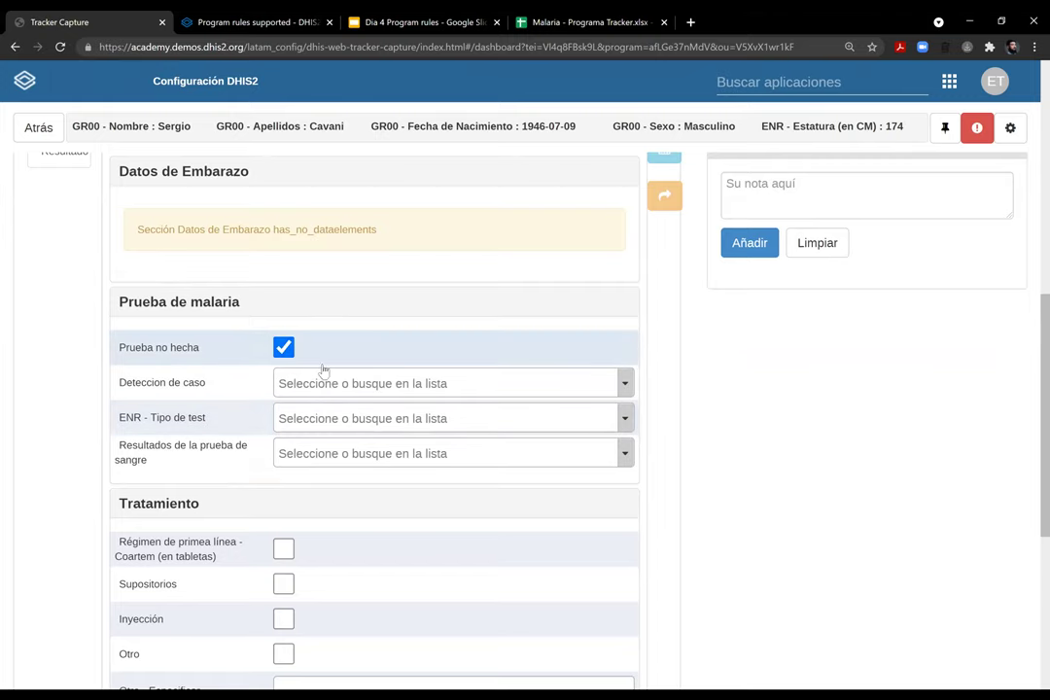
{"action": "left_click", "coordinate": [332, 419]}
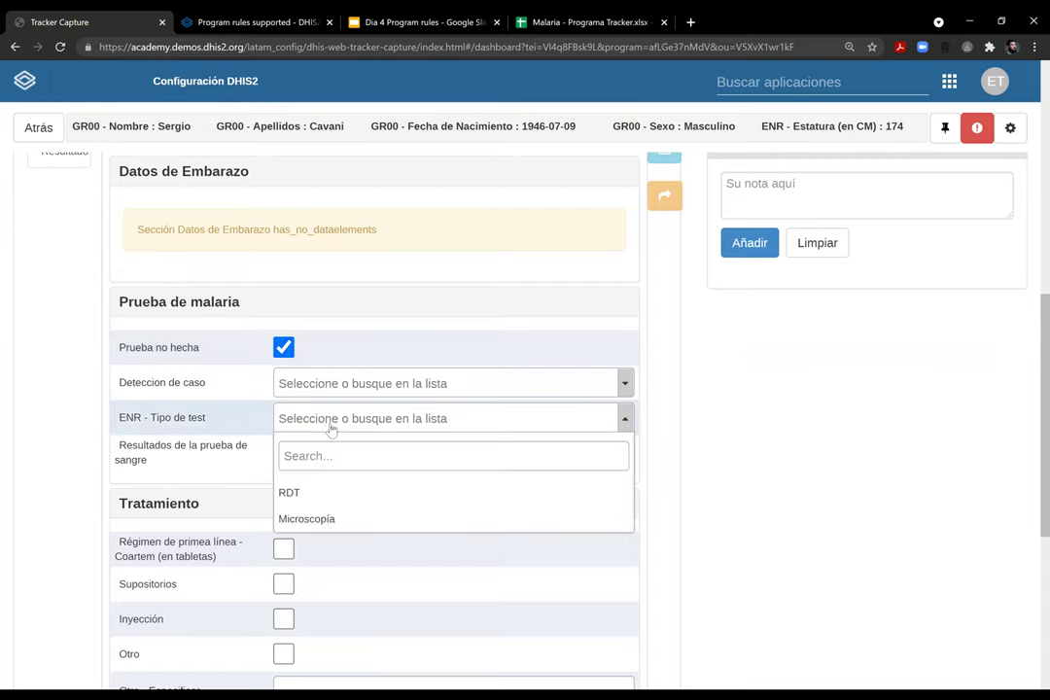
{"action": "left_click", "coordinate": [332, 425]}
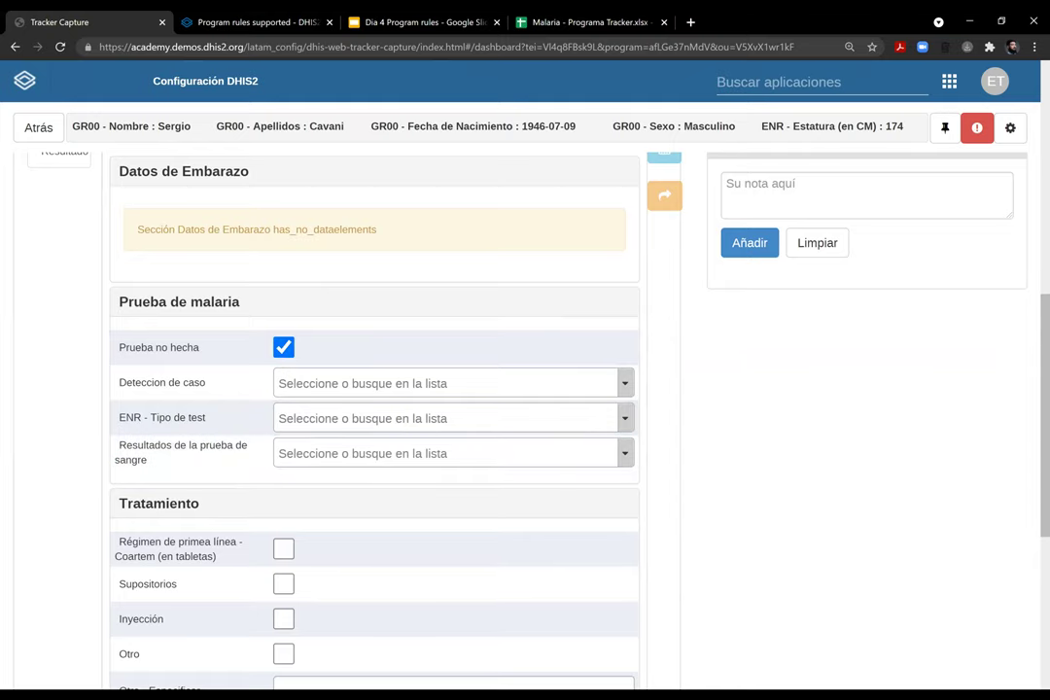
Toggle the Otro treatment option on and off to test how the Otro - Especificar field responds
{"action": "scroll", "coordinate": [921, 459], "scroll_direction": "down", "scroll_amount": 2}
{"action": "left_click", "coordinate": [282, 465]}
{"action": "left_click", "coordinate": [282, 466]}
{"action": "left_click", "coordinate": [282, 466]}
{"action": "left_click", "coordinate": [309, 498]}
{"action": "left_click", "coordinate": [282, 468]}
{"action": "left_click", "coordinate": [194, 501]}
{"action": "left_click", "coordinate": [282, 464]}
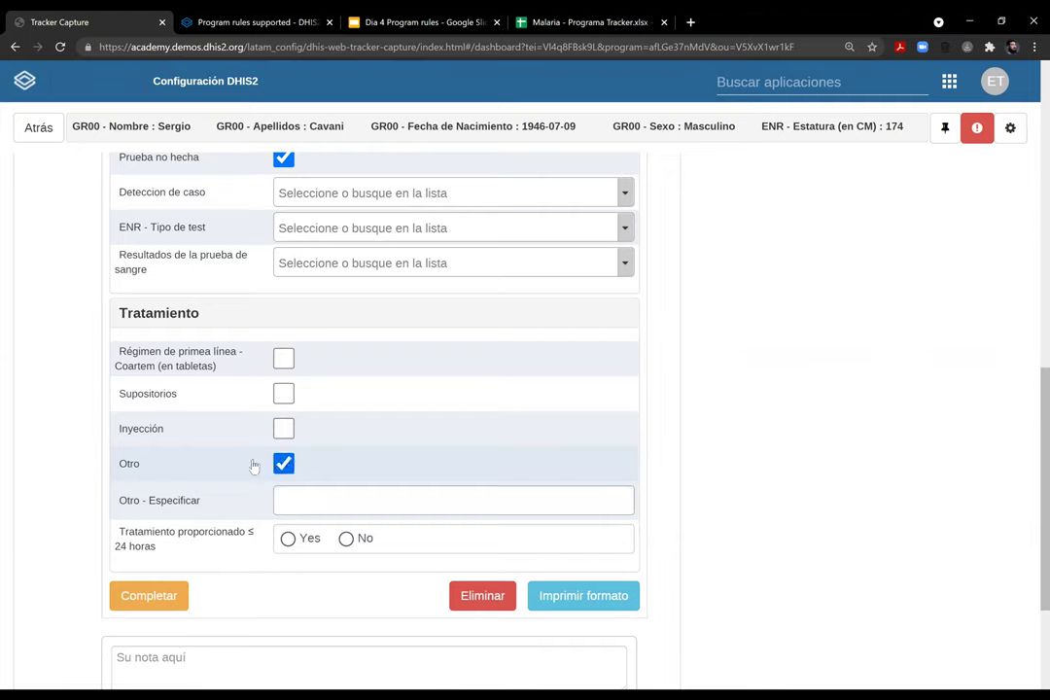
{"action": "left_click", "coordinate": [284, 464]}
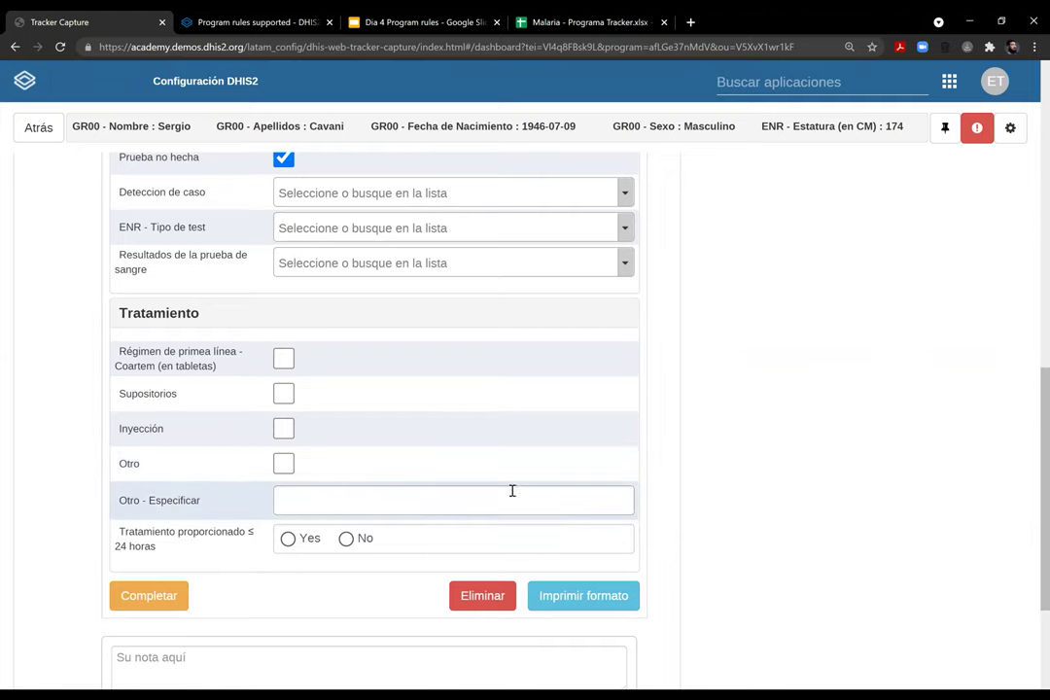
{"action": "left_click", "coordinate": [284, 464]}
Open the Resultado stage and set its report date to 2021-07-08
{"action": "scroll", "coordinate": [234, 389], "scroll_direction": "up", "scroll_amount": 5}
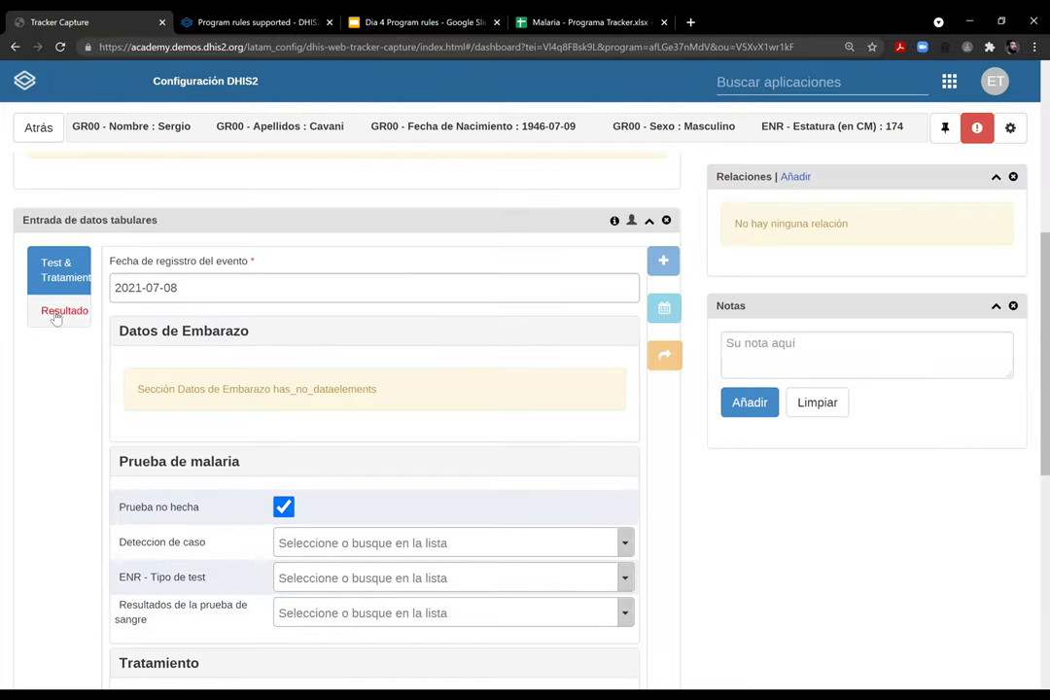
{"action": "left_click", "coordinate": [64, 311]}
{"action": "left_click", "coordinate": [252, 336]}
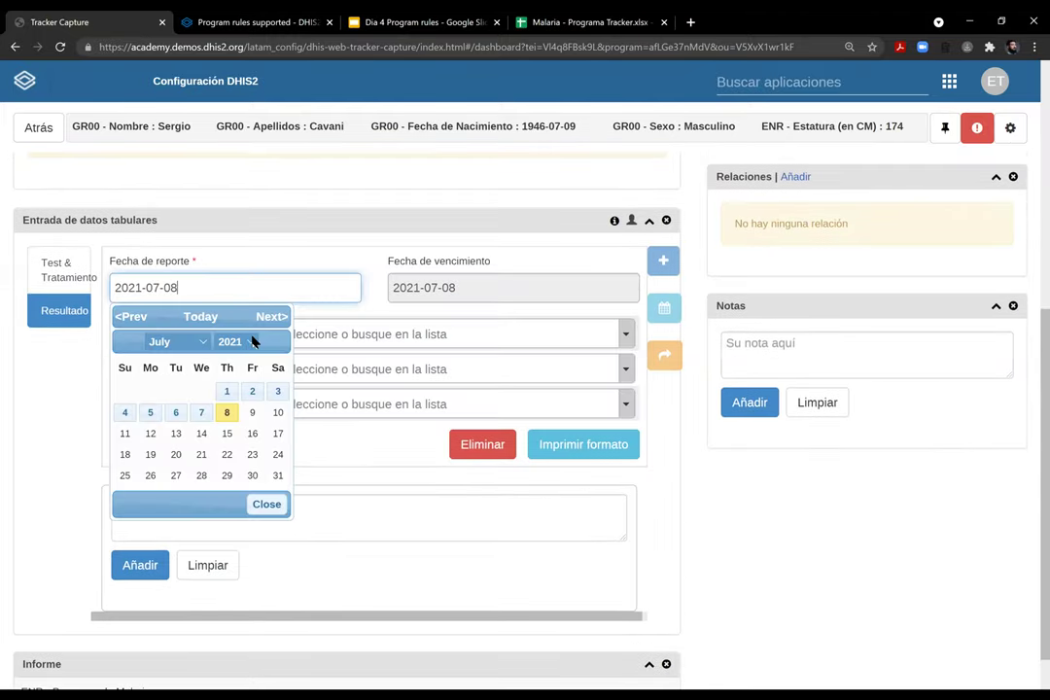
{"action": "left_click", "coordinate": [190, 350]}
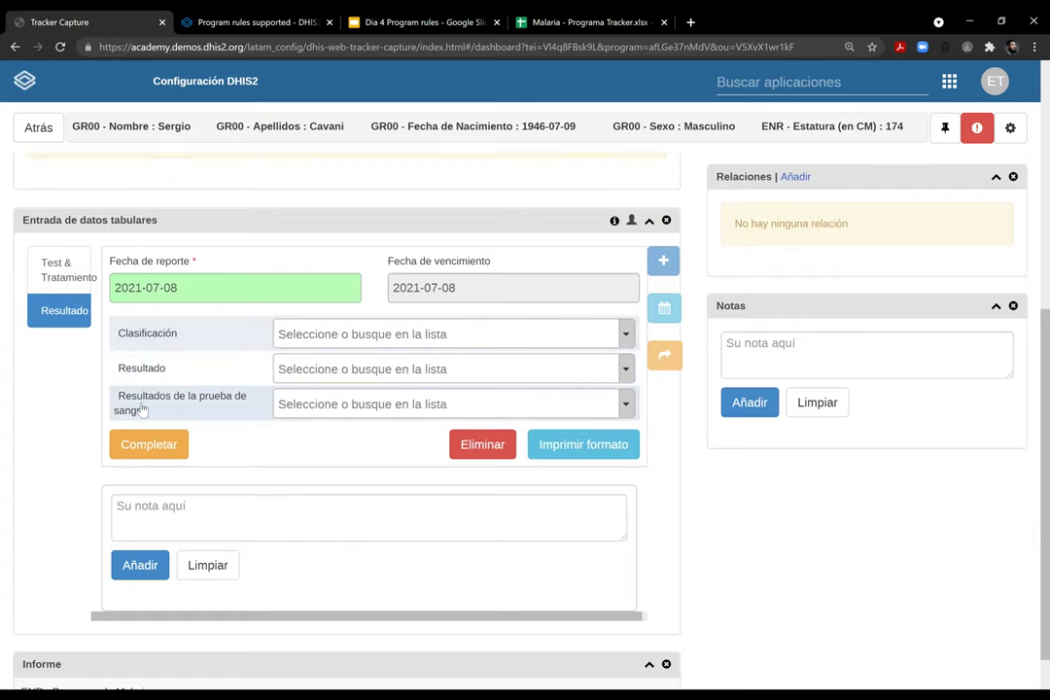
Compare the Test & Tratamiento and Resultado stage forms, including the options offered for Resultados de la prueba de sangre
{"action": "left_click", "coordinate": [57, 276]}
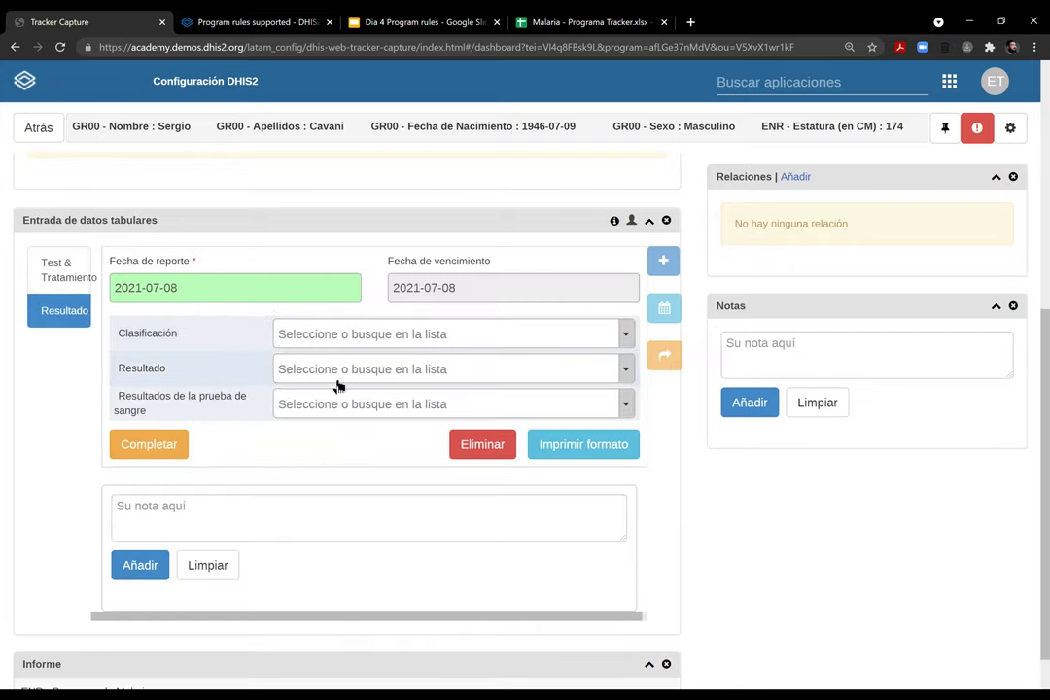
{"action": "left_click", "coordinate": [60, 269]}
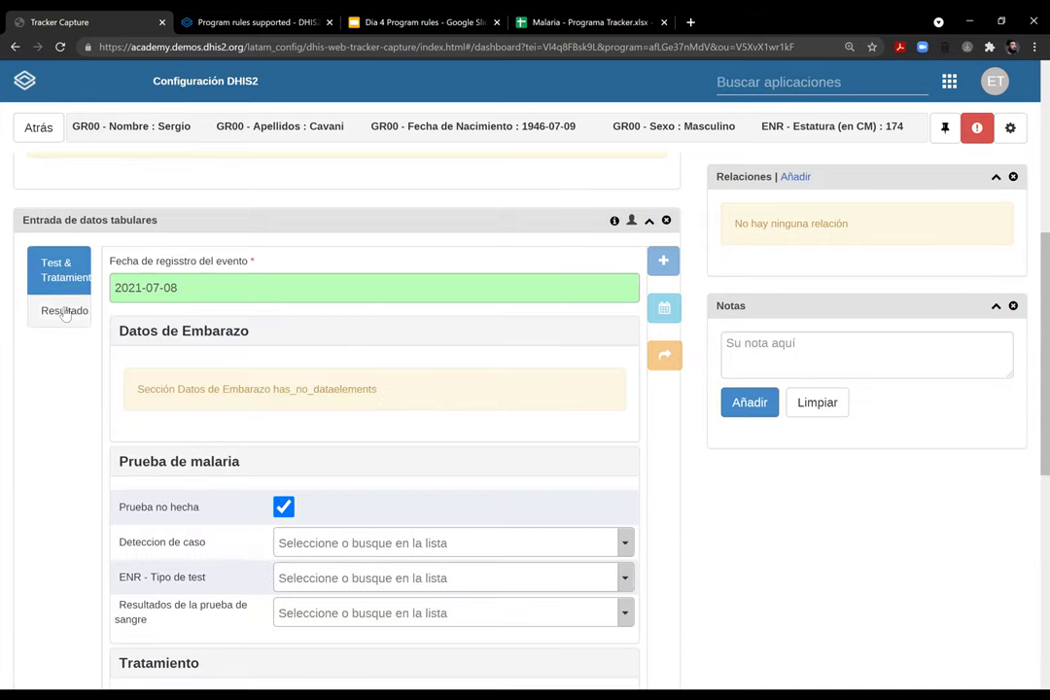
{"action": "left_click", "coordinate": [65, 309]}
{"action": "left_click", "coordinate": [357, 406]}
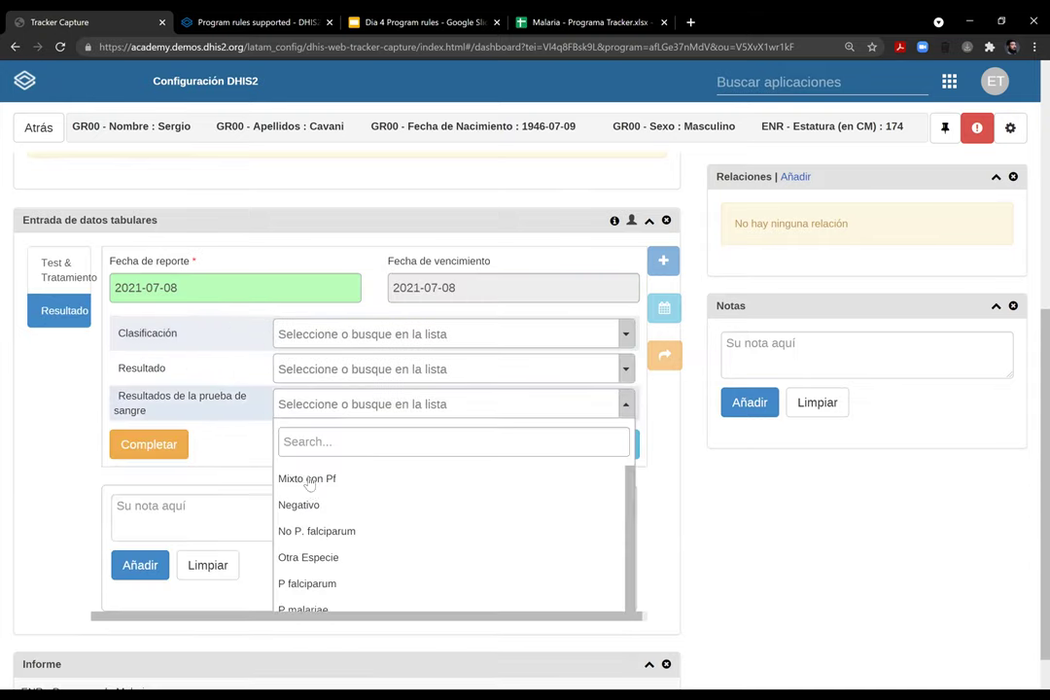
{"action": "scroll", "coordinate": [389, 552], "scroll_direction": "down", "scroll_amount": 1}
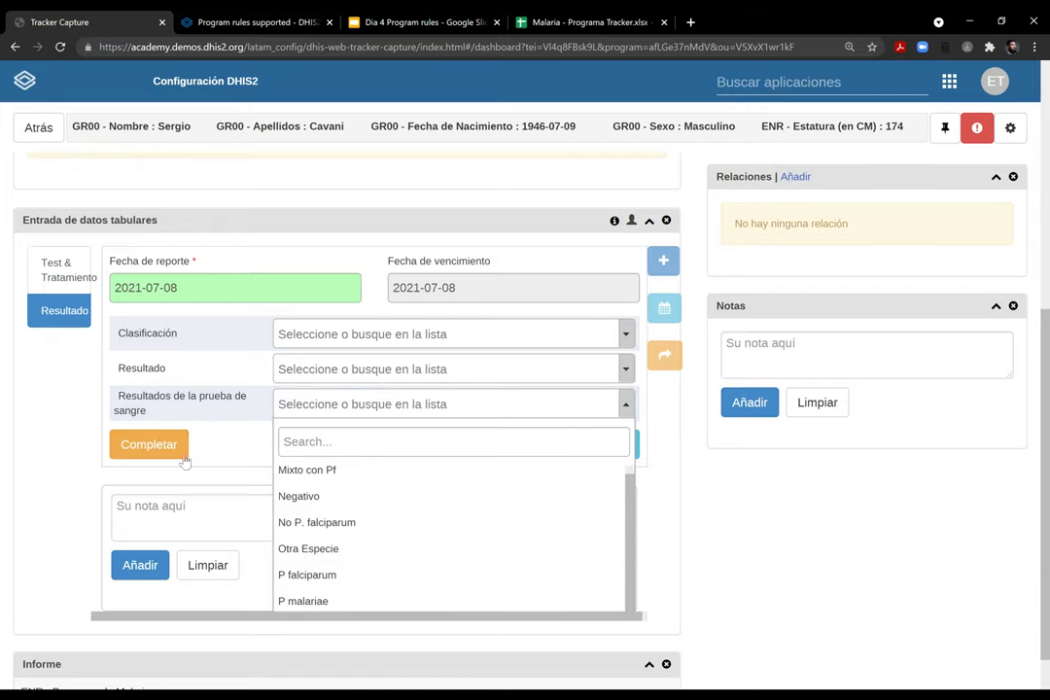
{"action": "left_click", "coordinate": [78, 459]}
{"action": "scroll", "coordinate": [228, 433], "scroll_direction": "up", "scroll_amount": 5}
{"action": "scroll", "coordinate": [228, 433], "scroll_direction": "down", "scroll_amount": 4}
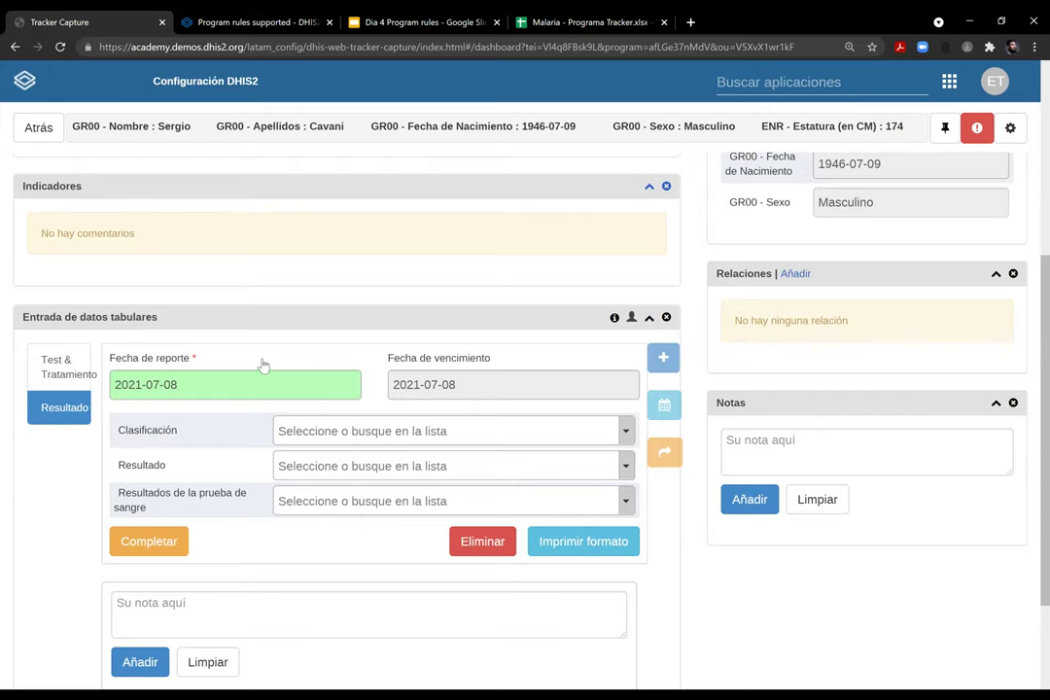
{"action": "scroll", "coordinate": [264, 369], "scroll_direction": "up", "scroll_amount": 4}
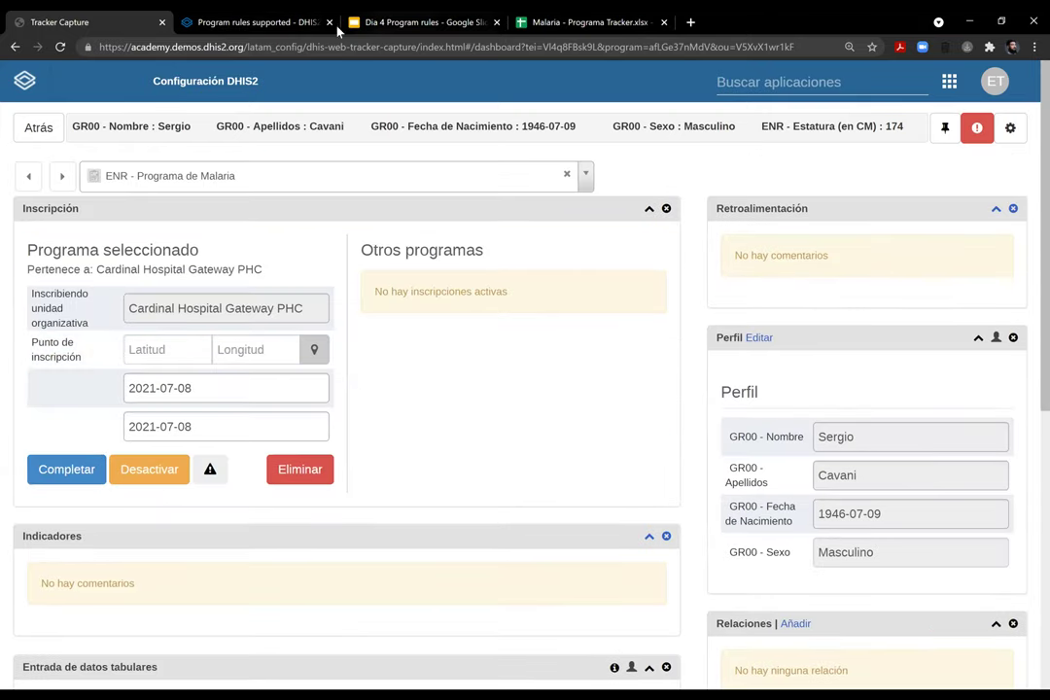
Switch to the Maintenance app and open the list of program rules
{"action": "left_click", "coordinate": [814, 90]}
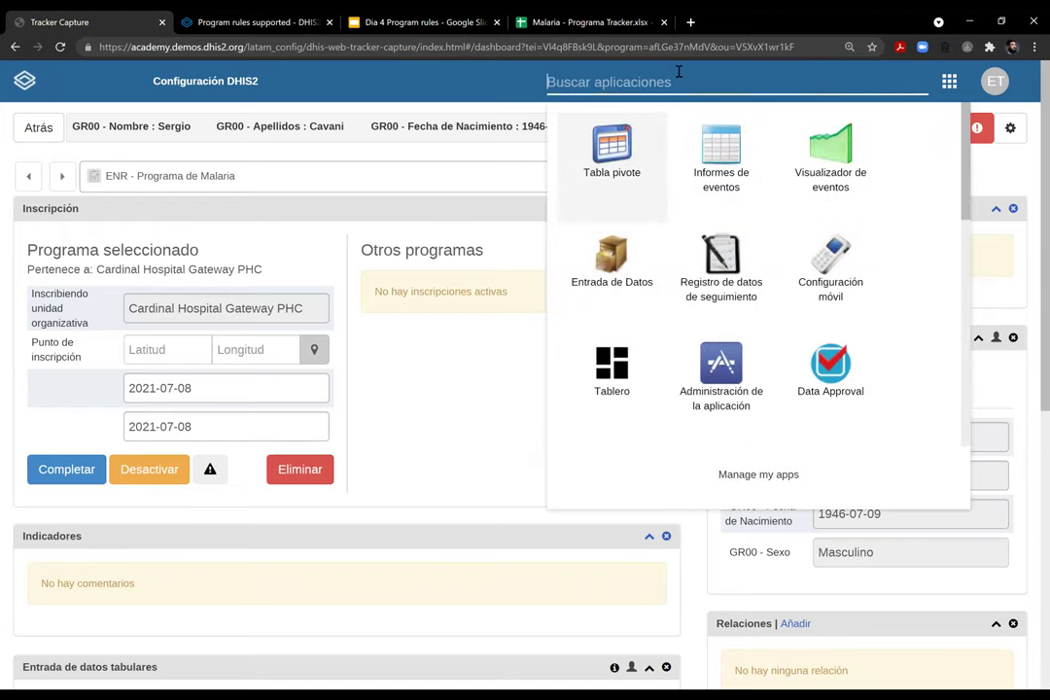
{"action": "type", "text": "m"}
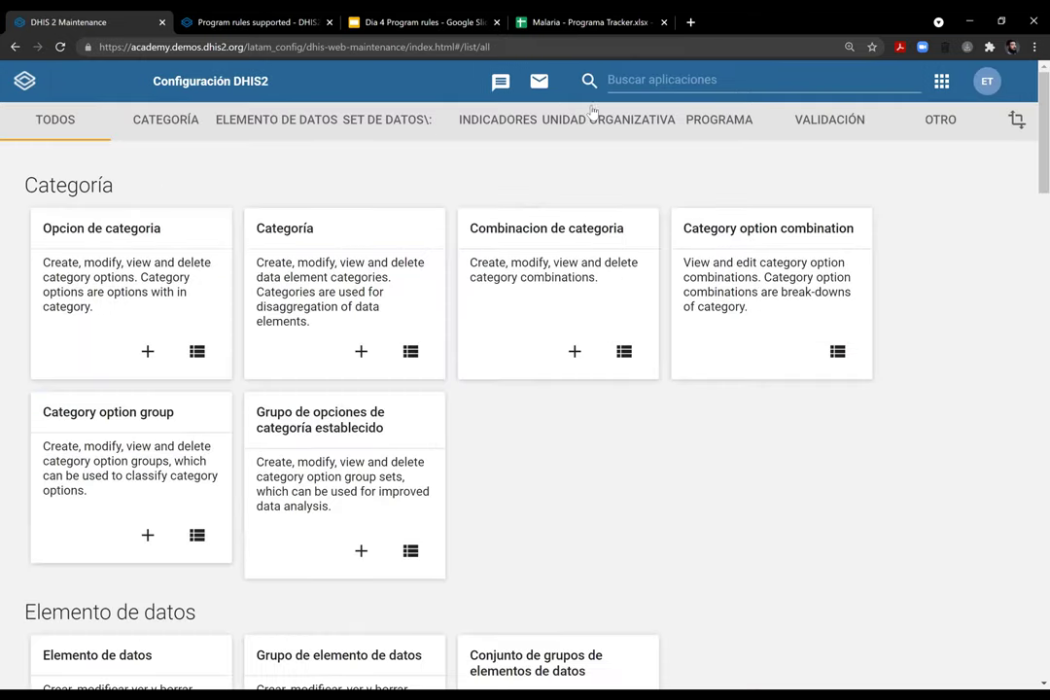
{"action": "left_click", "coordinate": [733, 127]}
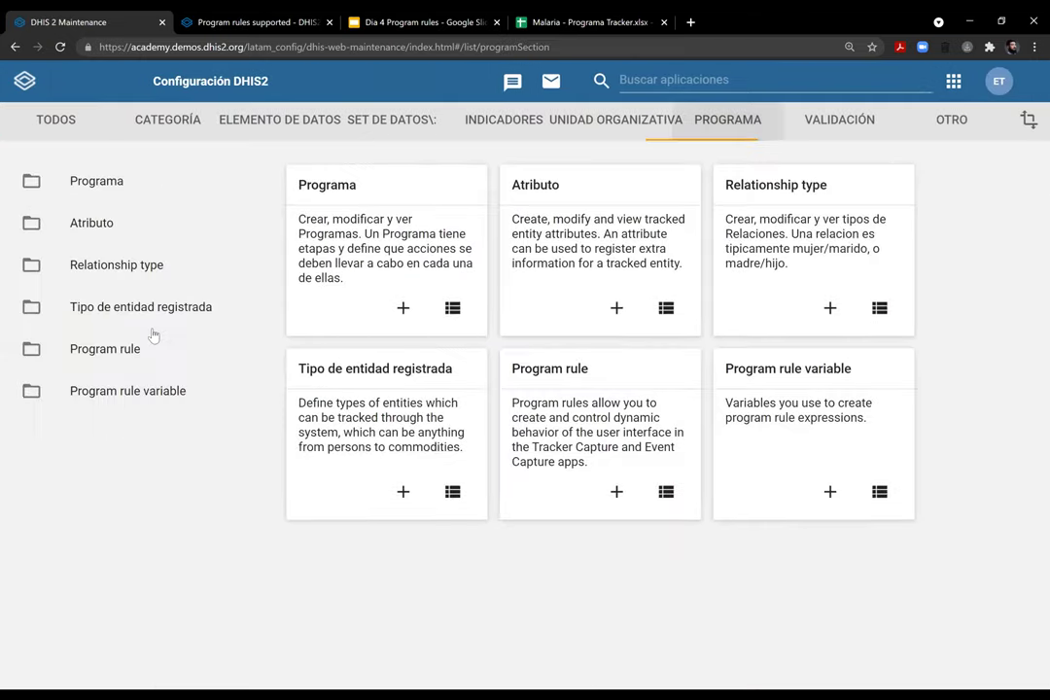
{"action": "left_click", "coordinate": [133, 360]}
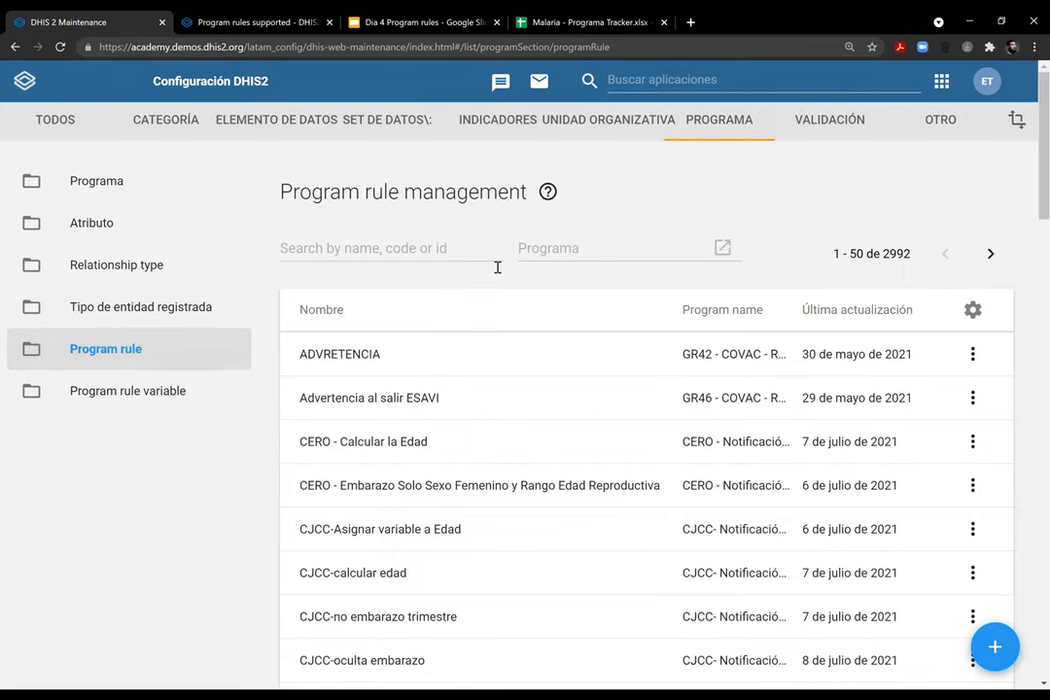
Filter the program rules to show only those of ENR - Programa de Malaria
{"action": "left_click", "coordinate": [544, 253]}
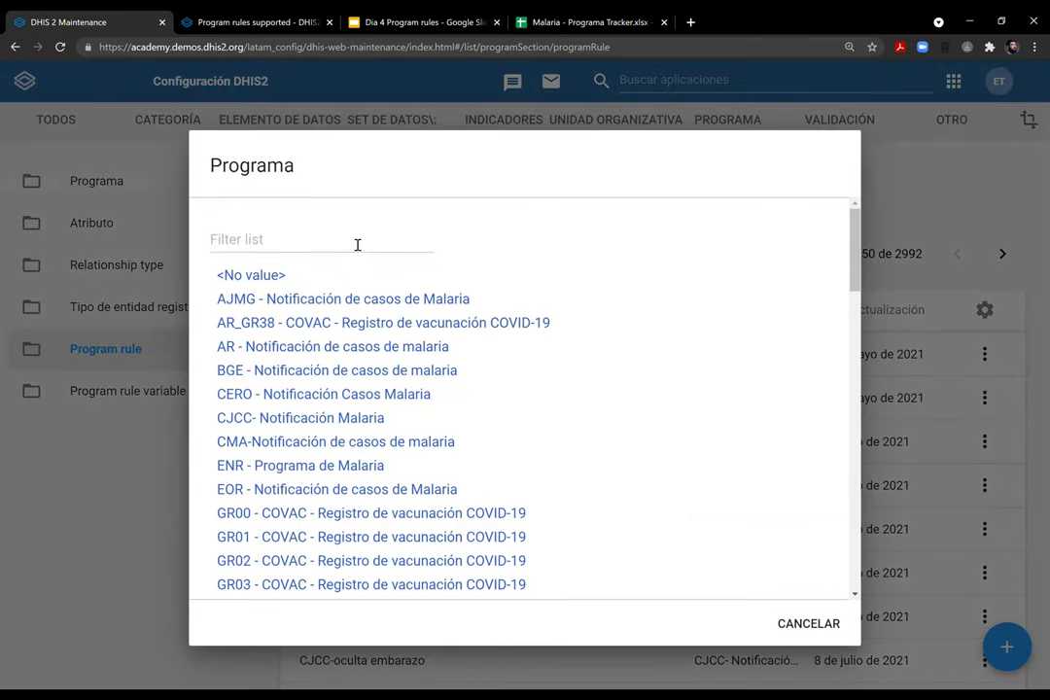
{"action": "left_click", "coordinate": [357, 245]}
{"action": "type", "text": "enr"}
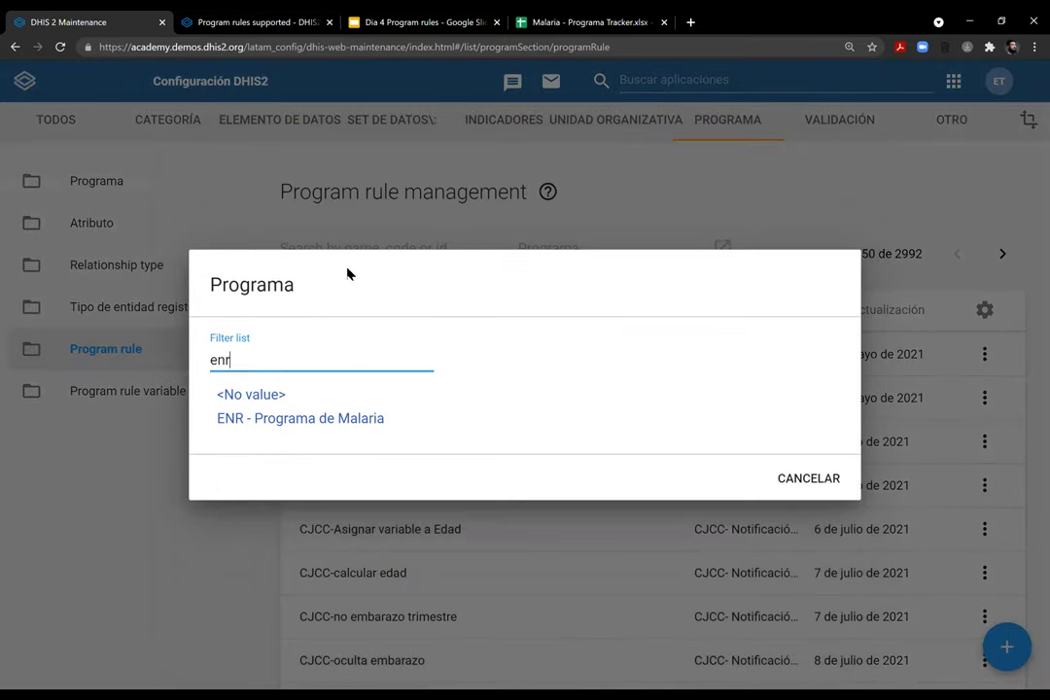
{"action": "left_click", "coordinate": [557, 373]}
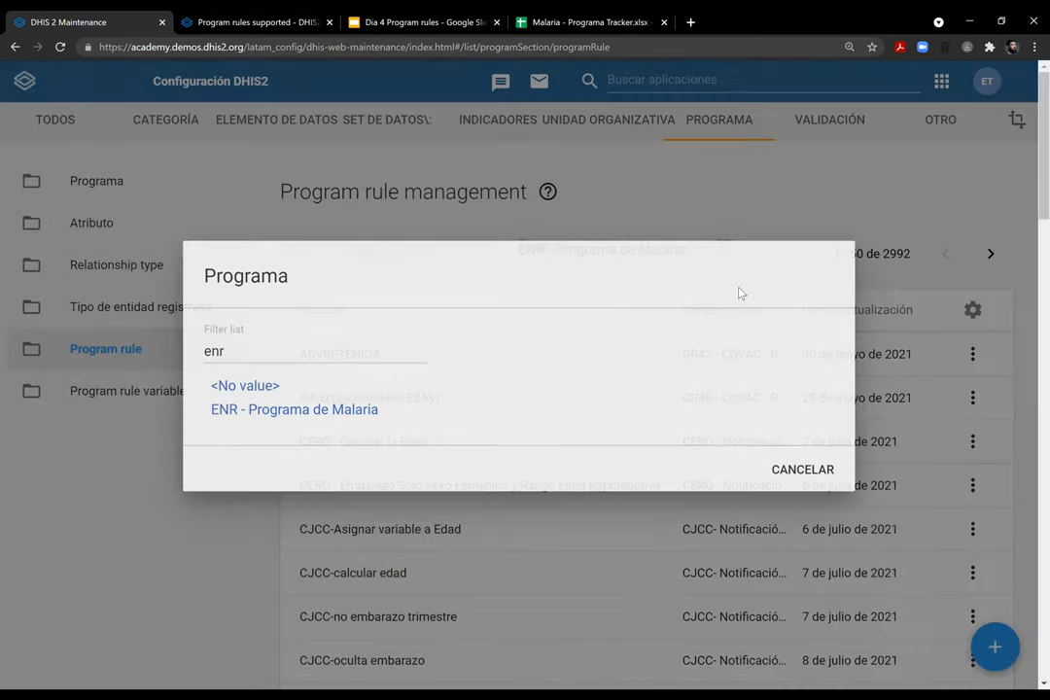
{"action": "left_click", "coordinate": [300, 418]}
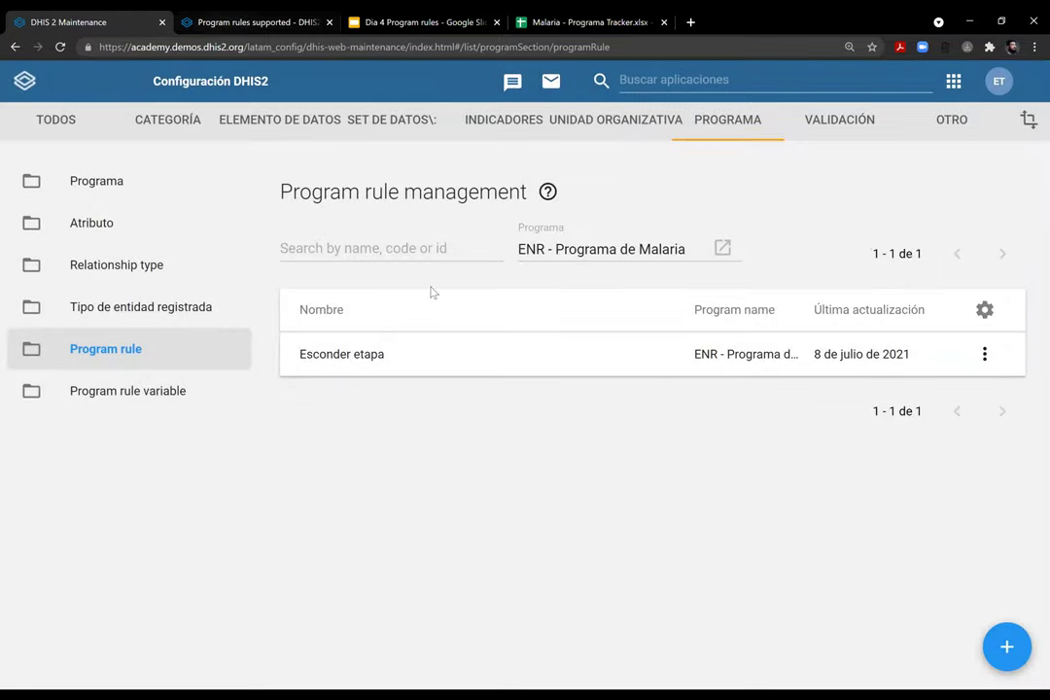
Review the condition and action of the Esconder etapa rule, and return to the rule list without changing it
{"action": "left_click", "coordinate": [424, 357]}
{"action": "left_click", "coordinate": [544, 295]}
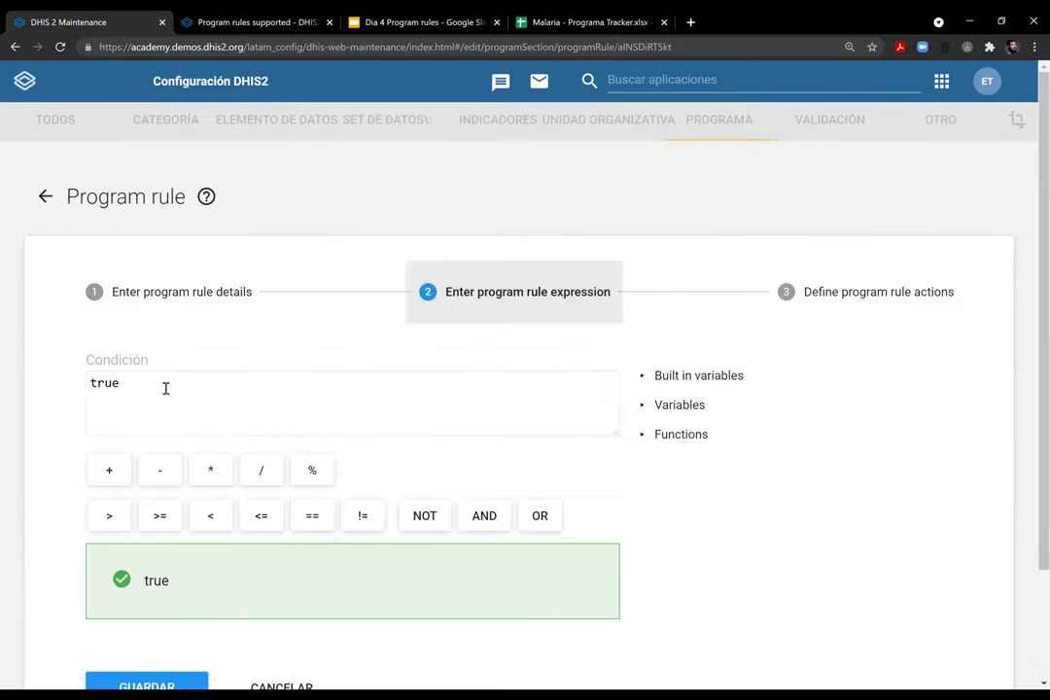
{"action": "key", "text": "ctrl+a"}
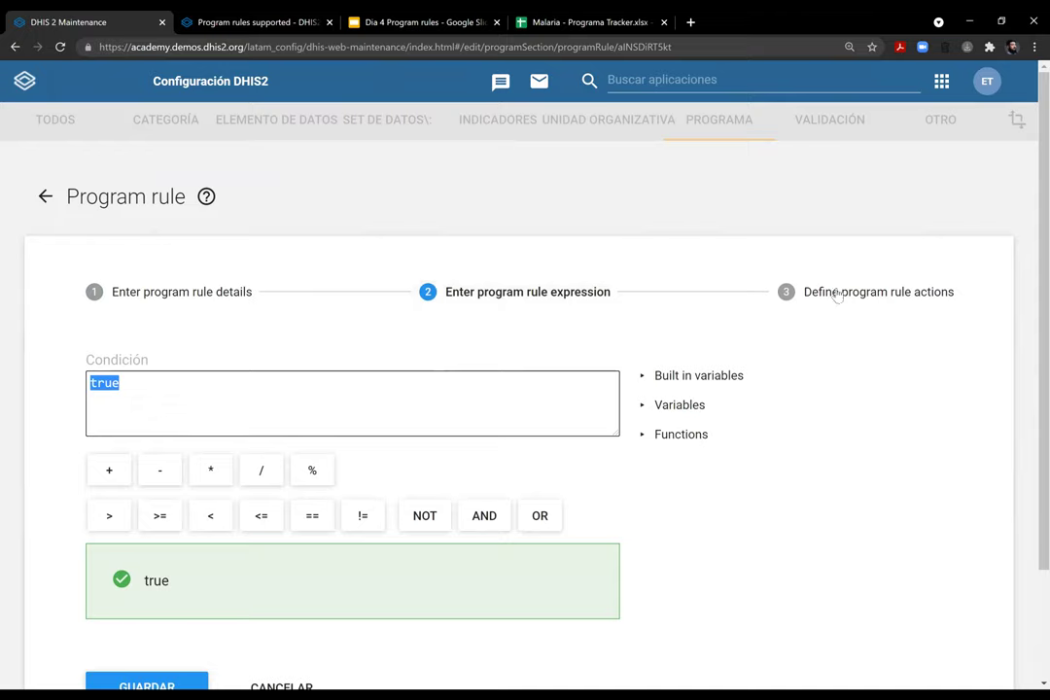
{"action": "left_click", "coordinate": [905, 284]}
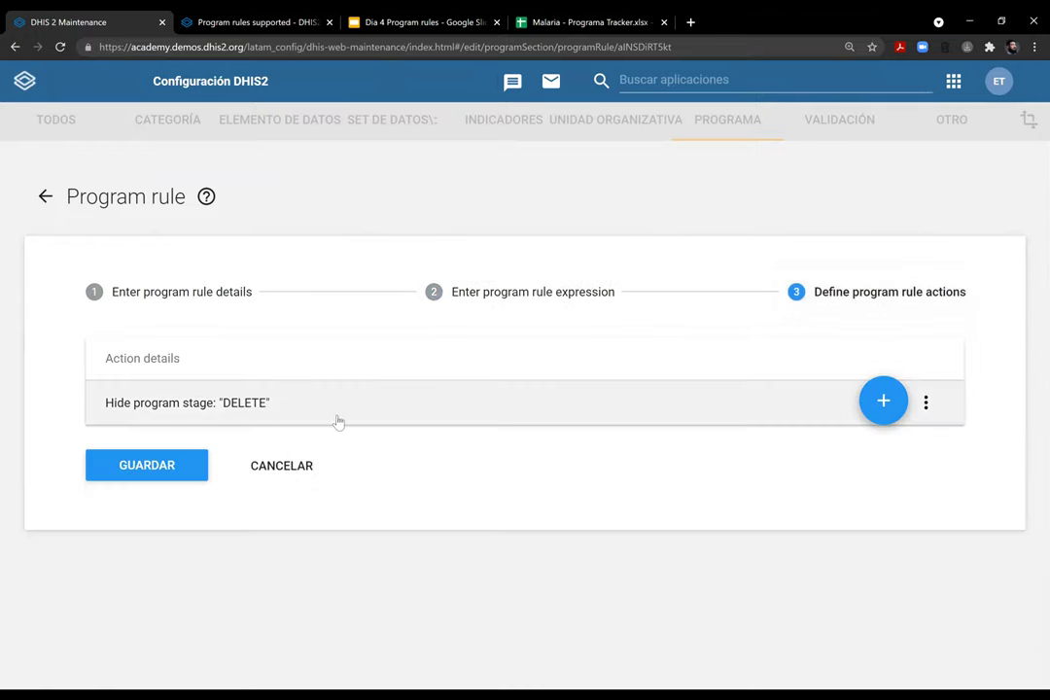
{"action": "left_click", "coordinate": [489, 296]}
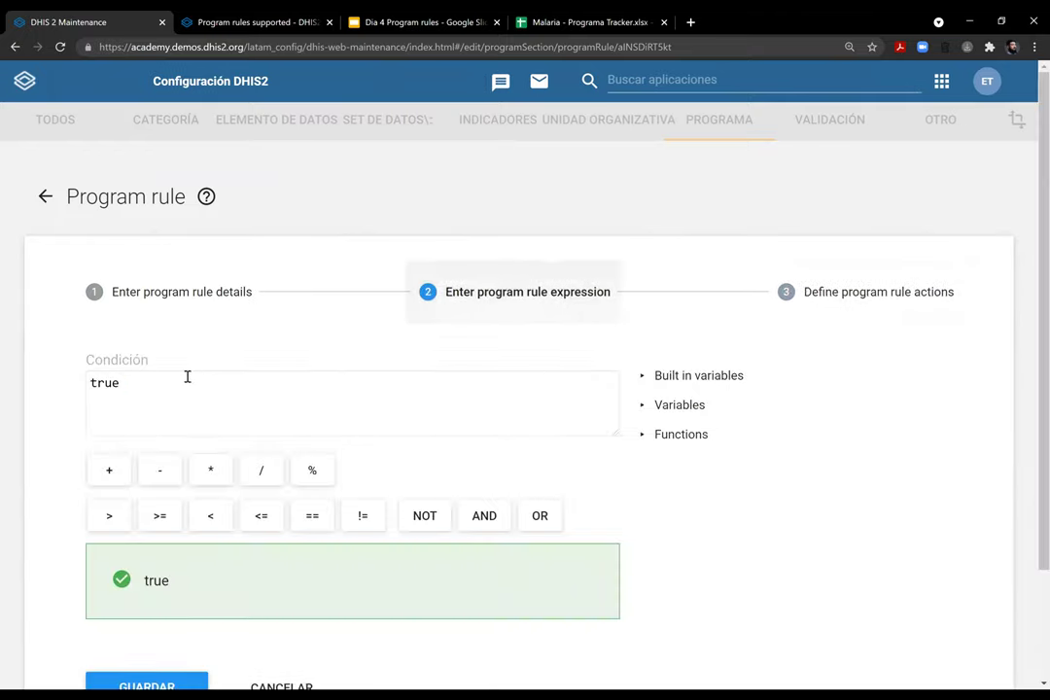
{"action": "double_click", "coordinate": [136, 379]}
{"action": "left_click", "coordinate": [171, 384]}
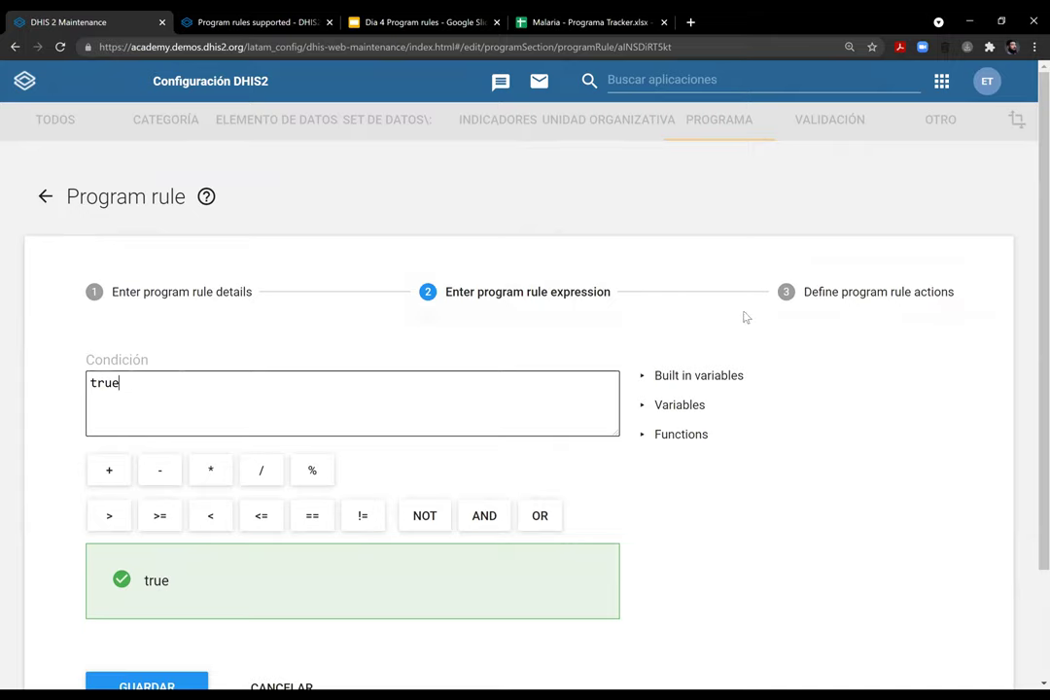
{"action": "left_click", "coordinate": [815, 294]}
{"action": "left_click", "coordinate": [447, 289]}
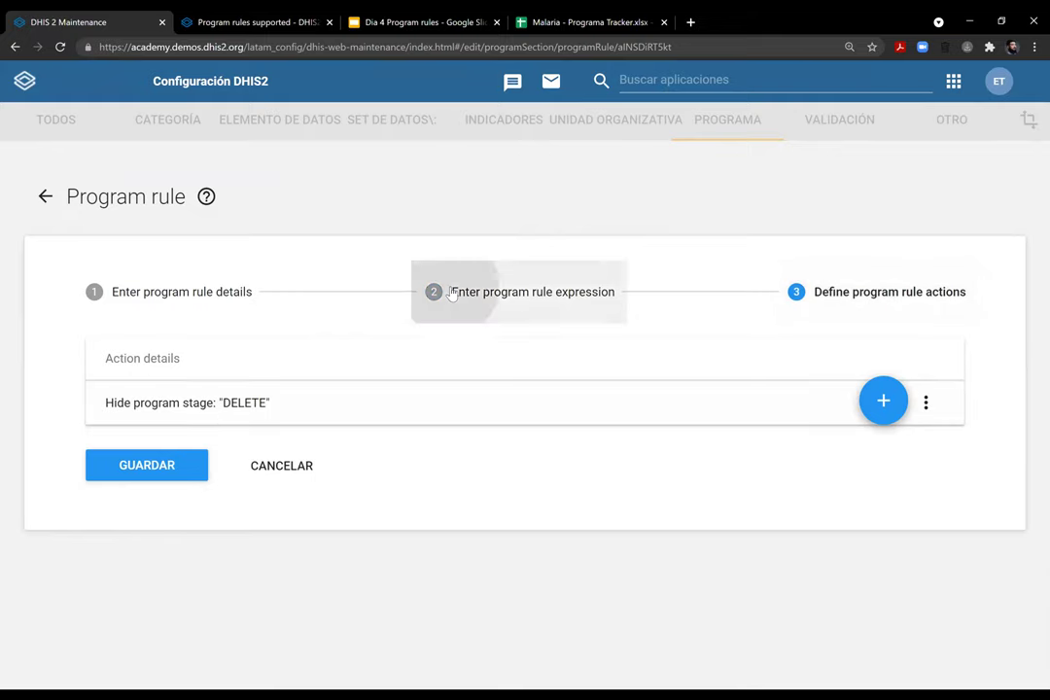
{"action": "left_click", "coordinate": [44, 197]}
Open the program rule variable list for ENR - Programa de Malaria and preview the form for adding a variable
{"action": "left_click", "coordinate": [161, 410]}
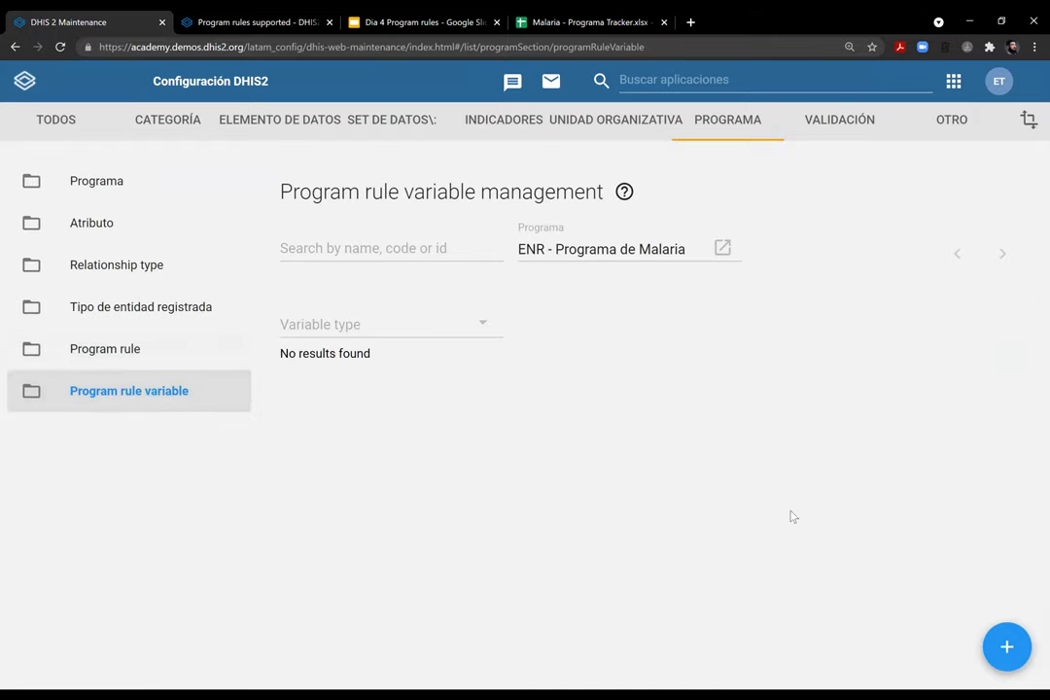
{"action": "left_click", "coordinate": [1007, 644]}
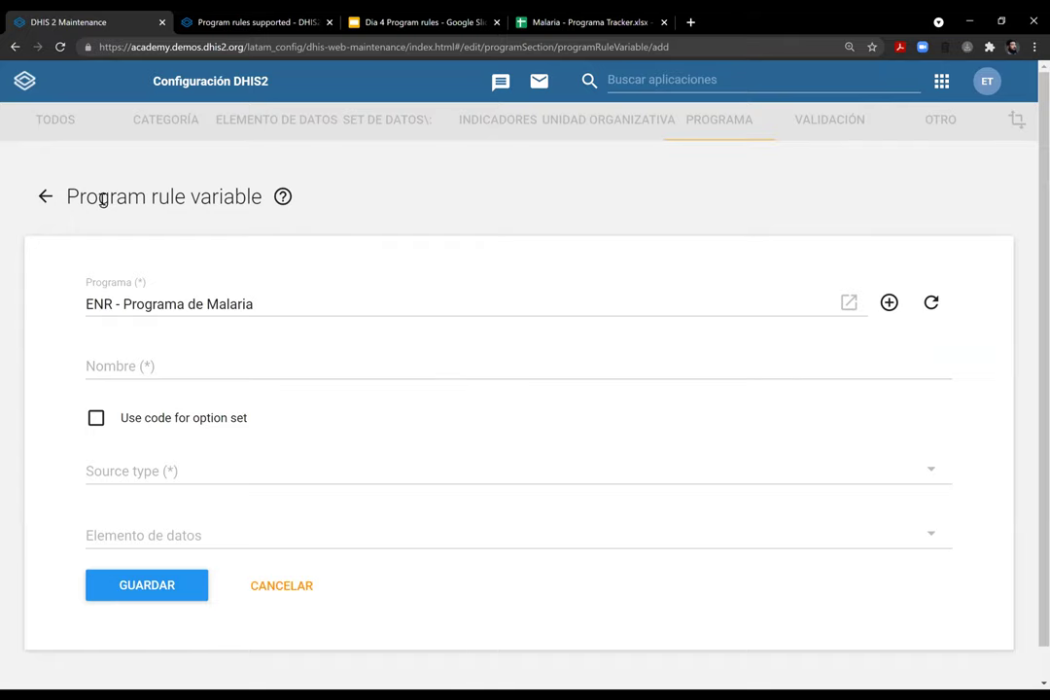
{"action": "left_click", "coordinate": [44, 196]}
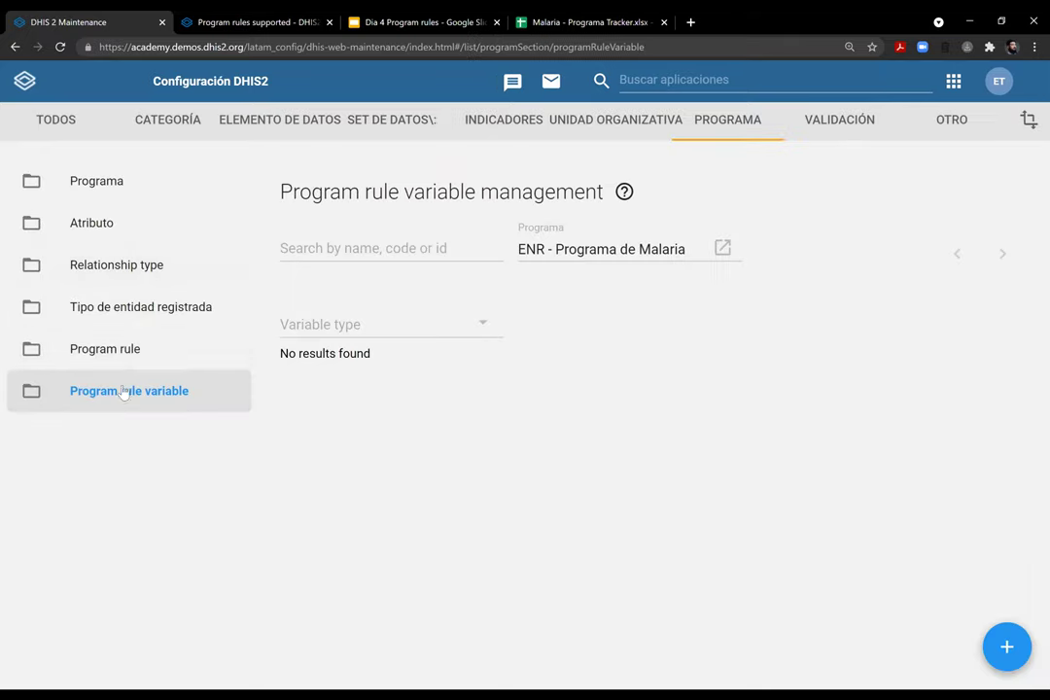
Start a new program rule variable for ENR - Programa de Malaria and name it Edad
{"action": "left_click", "coordinate": [1007, 647]}
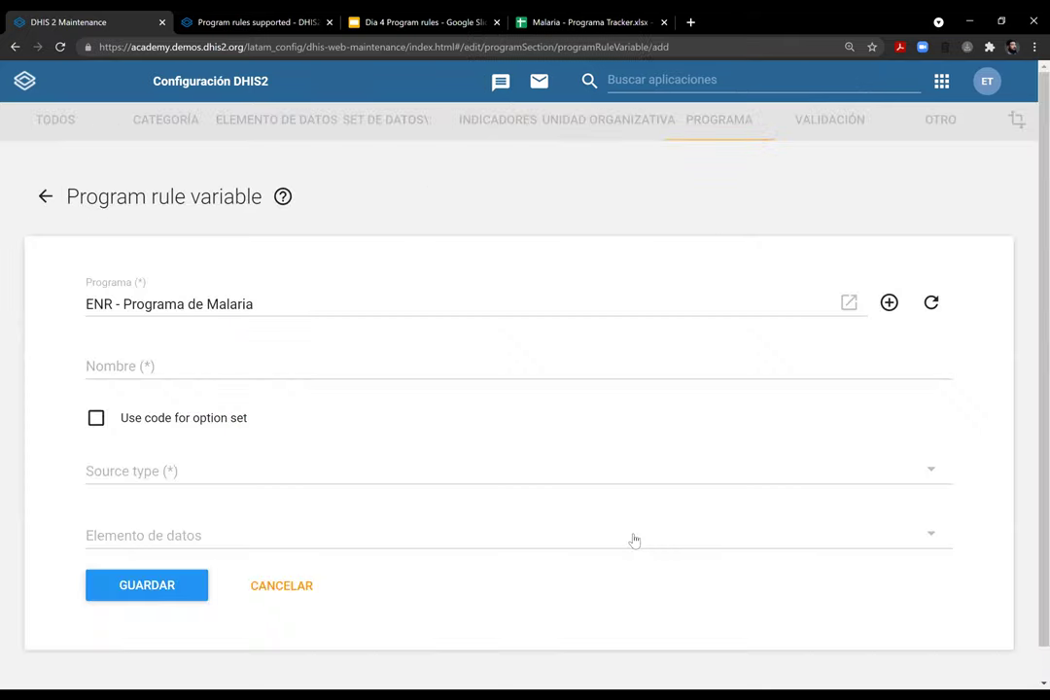
{"action": "left_click", "coordinate": [218, 367]}
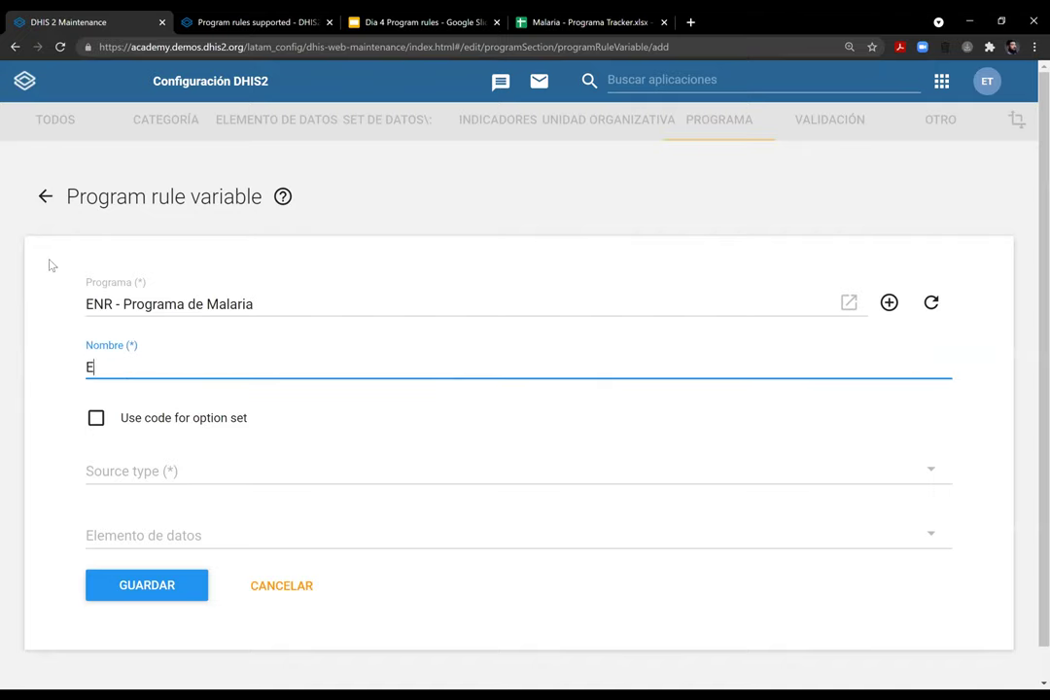
{"action": "type", "text": "ED"}
{"action": "key", "text": "BackSpace"}
{"action": "type", "text": "dad"}
Set the Edad variable's source type to Atributo, link it to the ENR - Edad attribute, and save it
{"action": "left_click", "coordinate": [272, 480]}
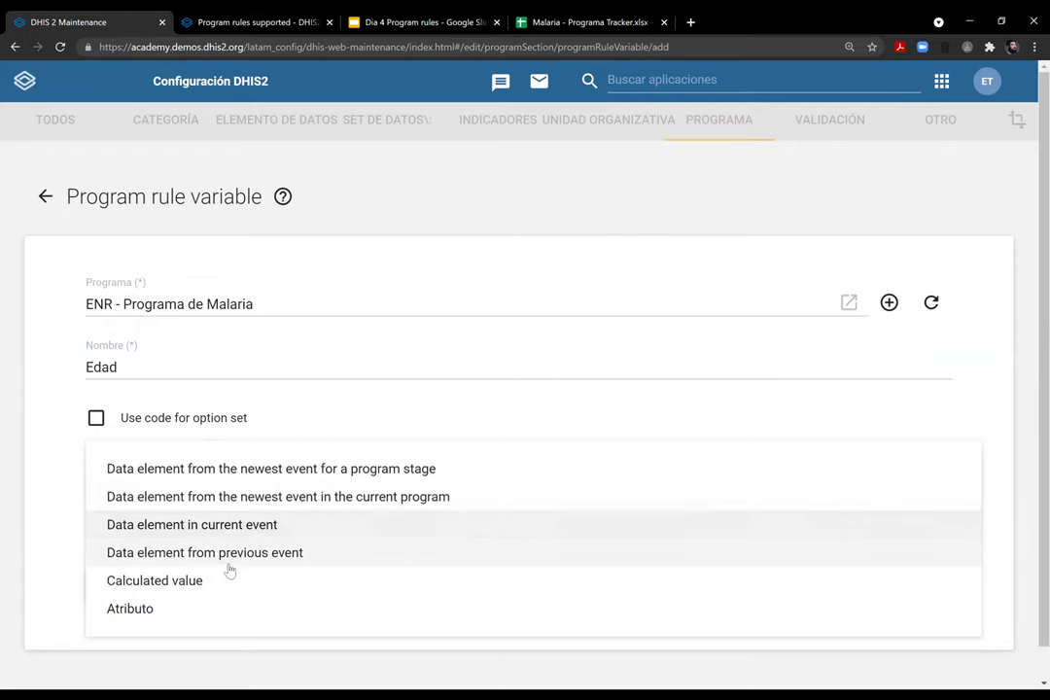
{"action": "left_click", "coordinate": [151, 608]}
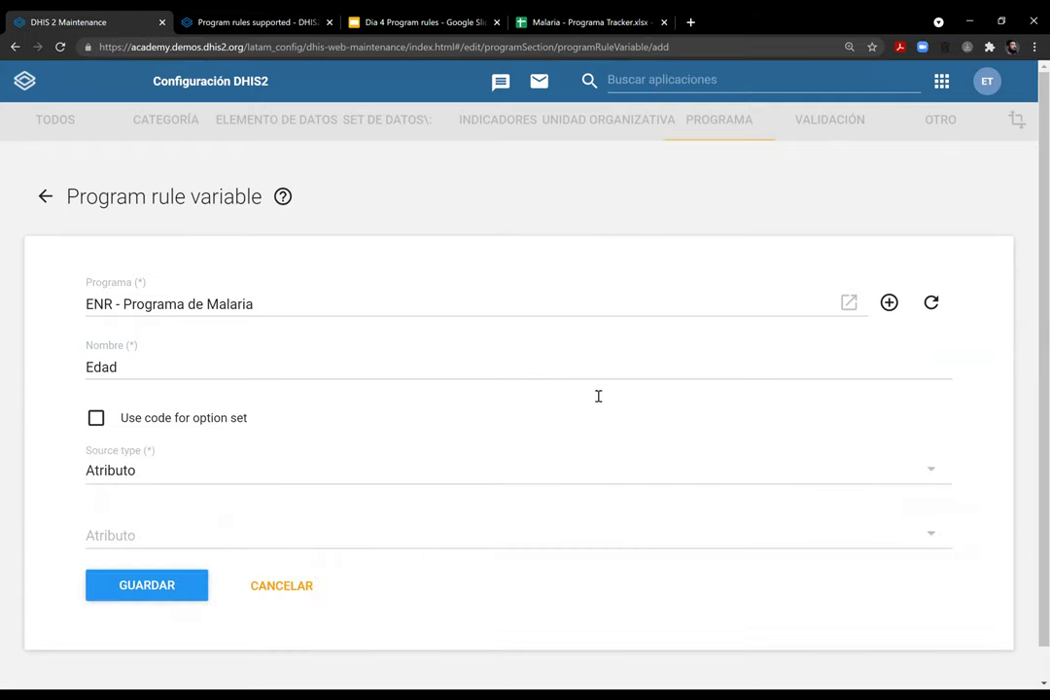
{"action": "left_click", "coordinate": [323, 541]}
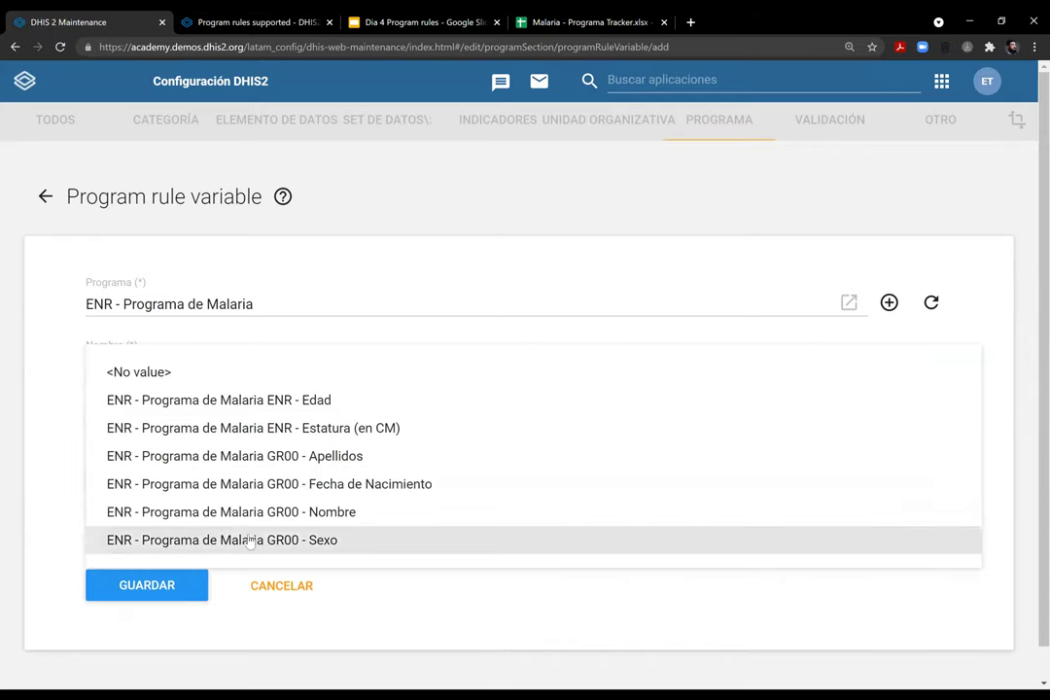
{"action": "left_click", "coordinate": [340, 403]}
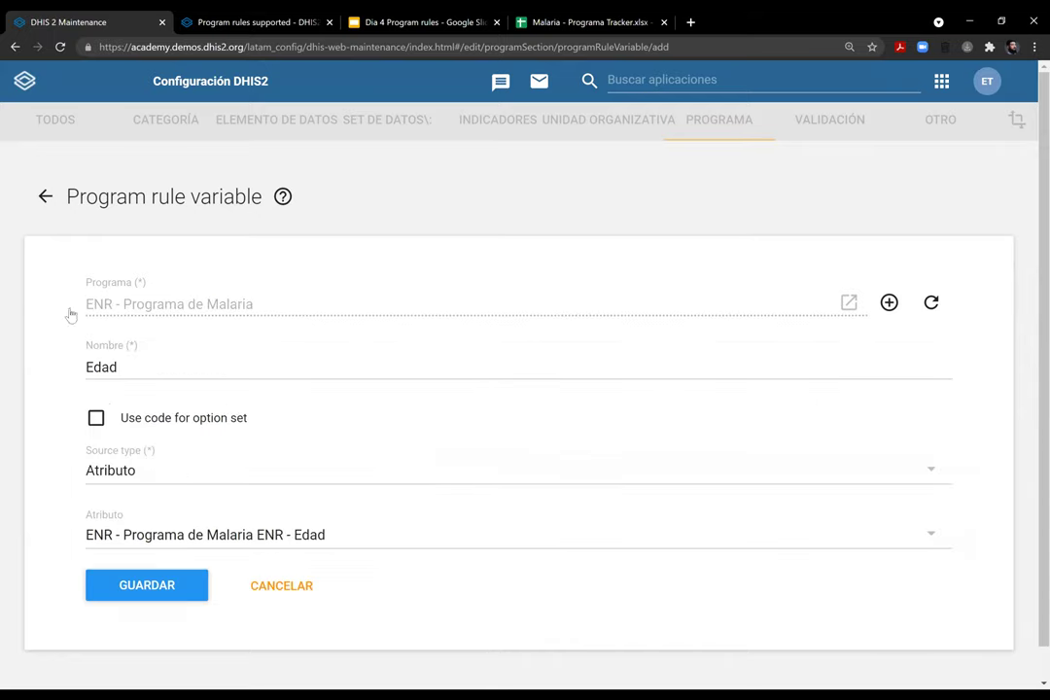
{"action": "left_click", "coordinate": [163, 584]}
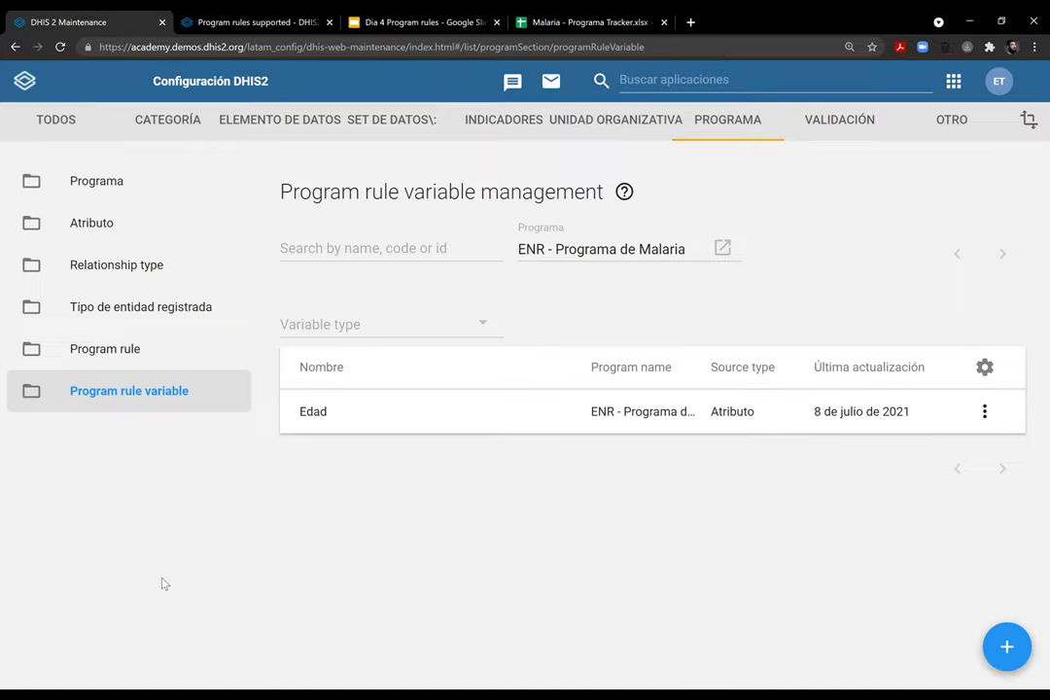
Start another program rule variable named Edad_variable and set its source type to Calculated value
{"action": "left_click", "coordinate": [1004, 647]}
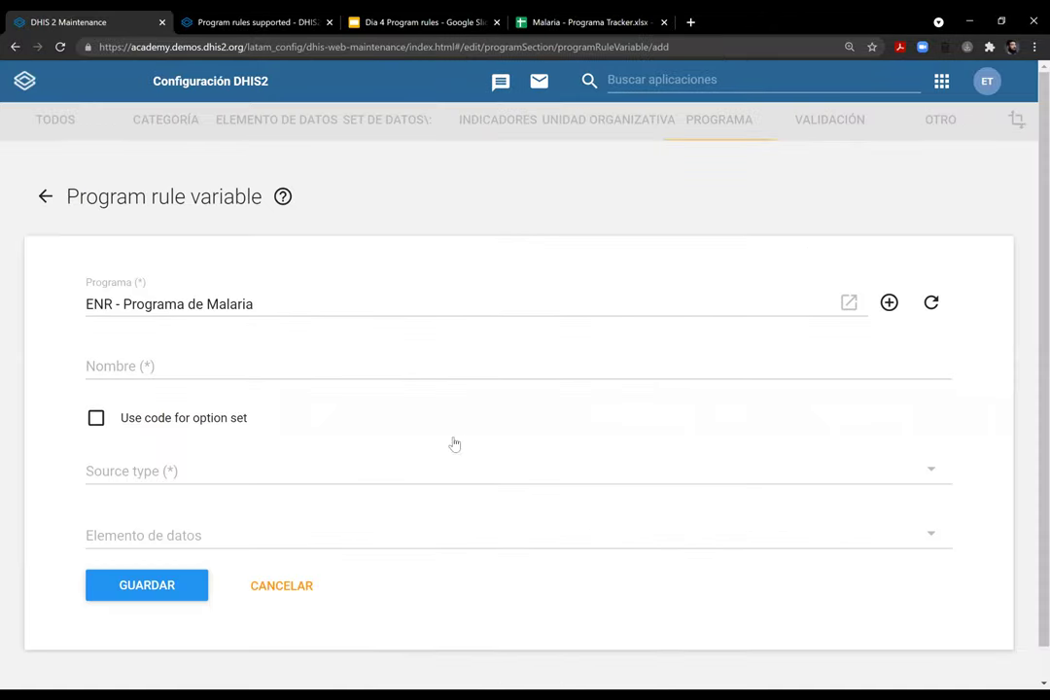
{"action": "left_click", "coordinate": [305, 381]}
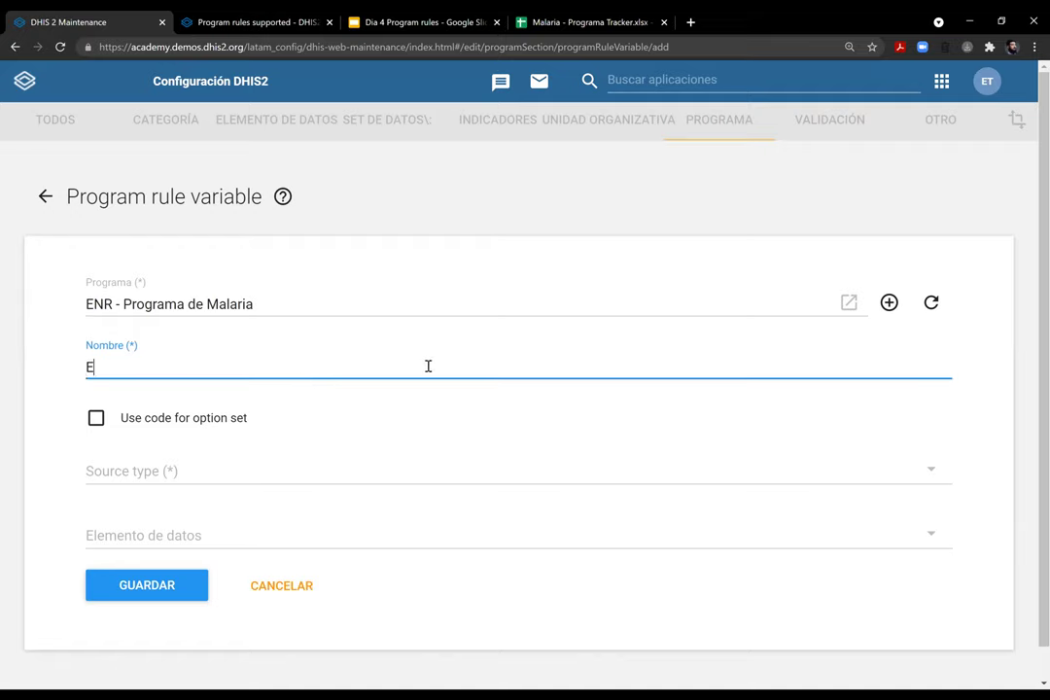
{"action": "type", "text": "Edad_variable"}
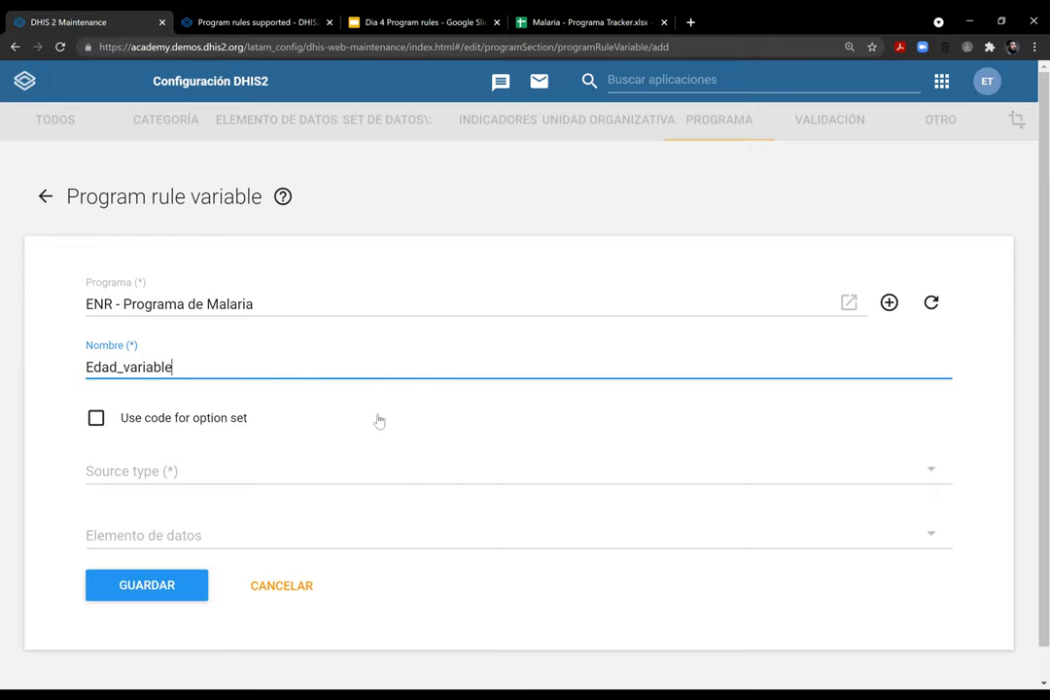
{"action": "left_click", "coordinate": [136, 477]}
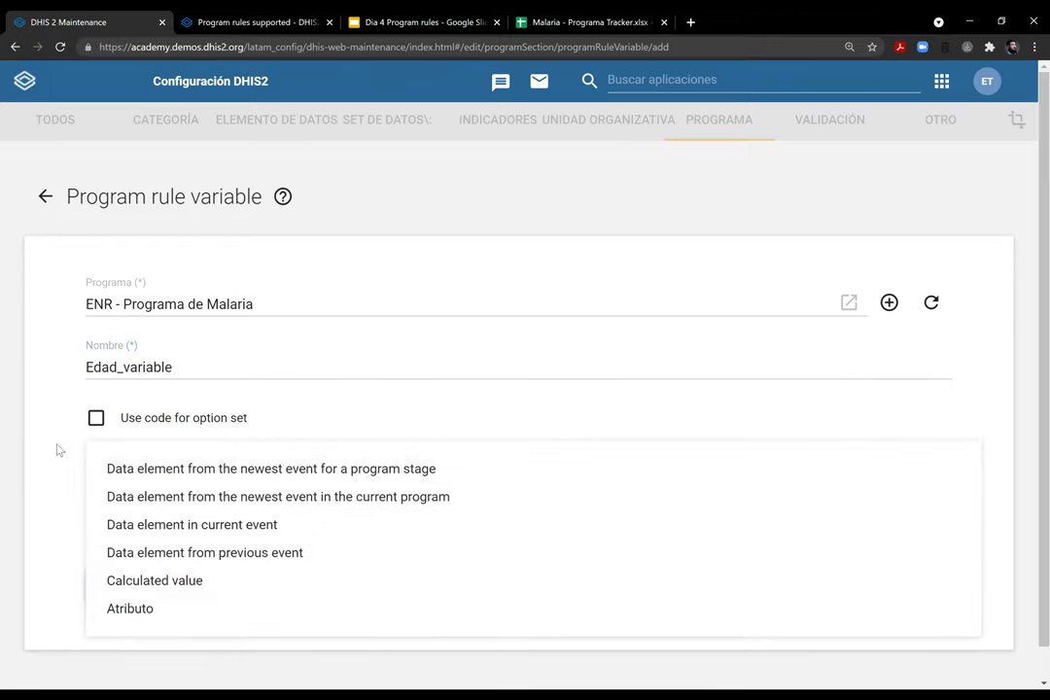
{"action": "left_click", "coordinate": [235, 580]}
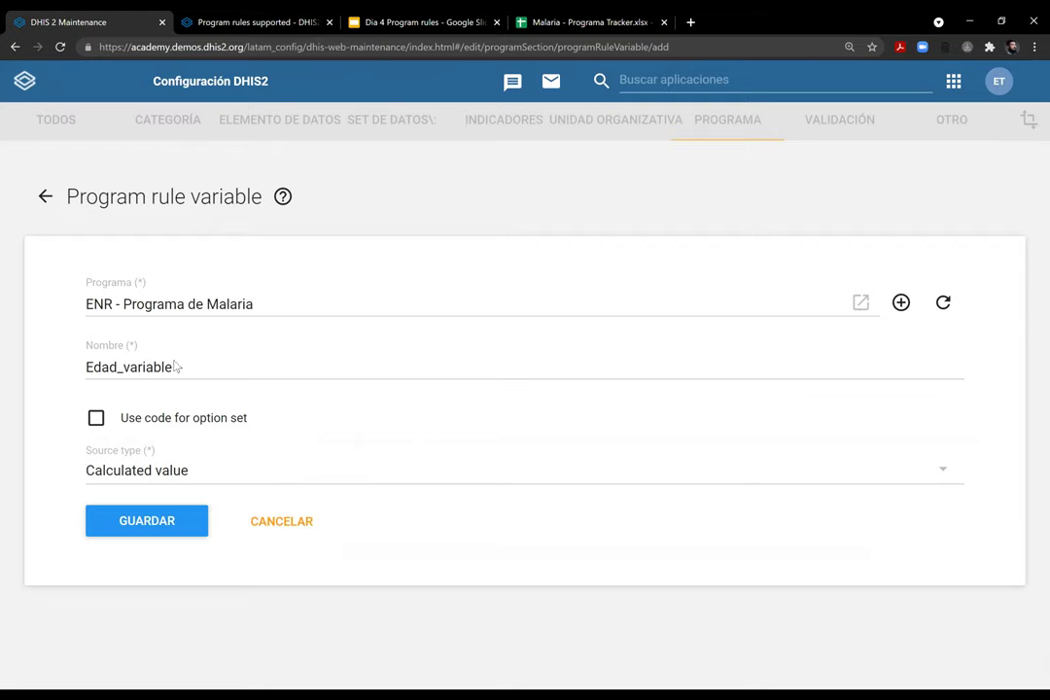
Save the Edad_variable program rule variable
{"action": "left_click", "coordinate": [194, 521]}
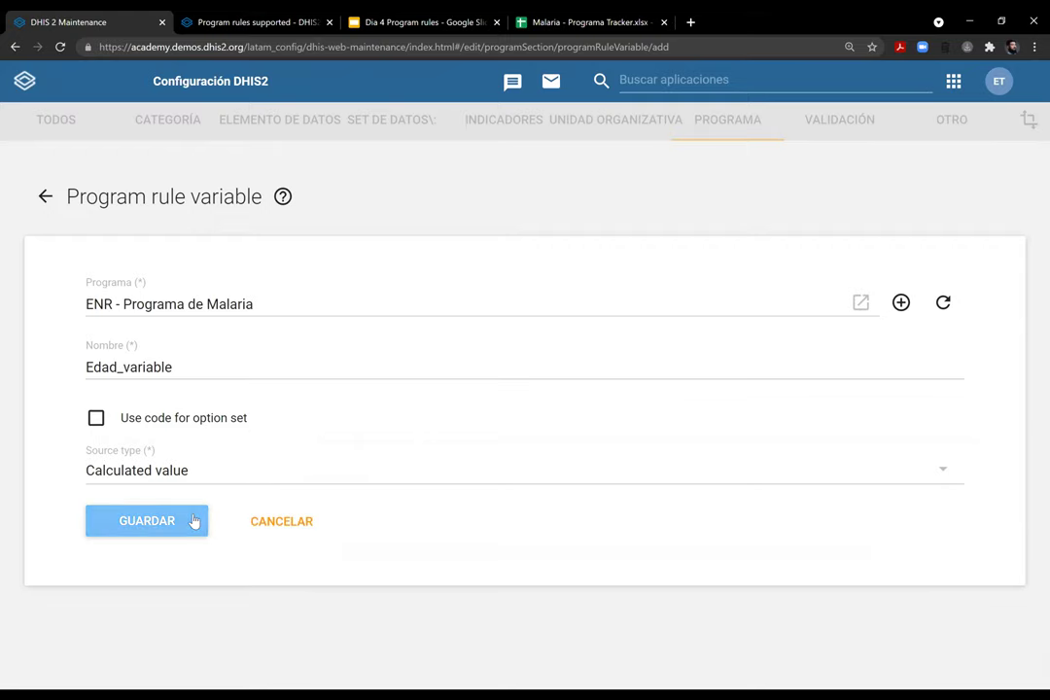
{"action": "left_click", "coordinate": [144, 523]}
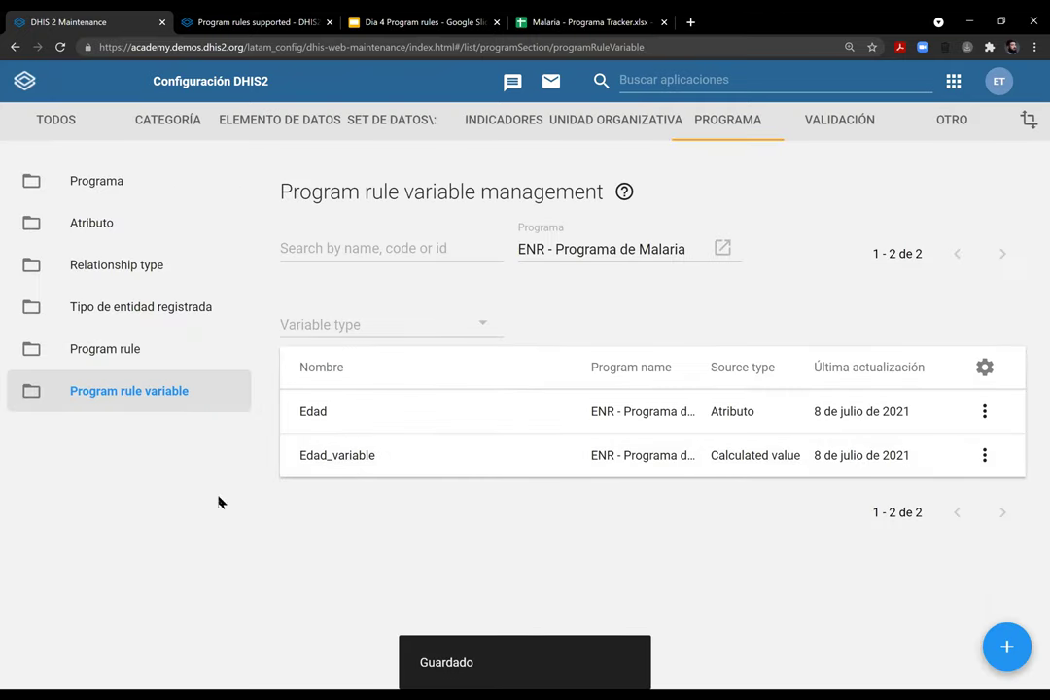
{"action": "left_click", "coordinate": [146, 348]}
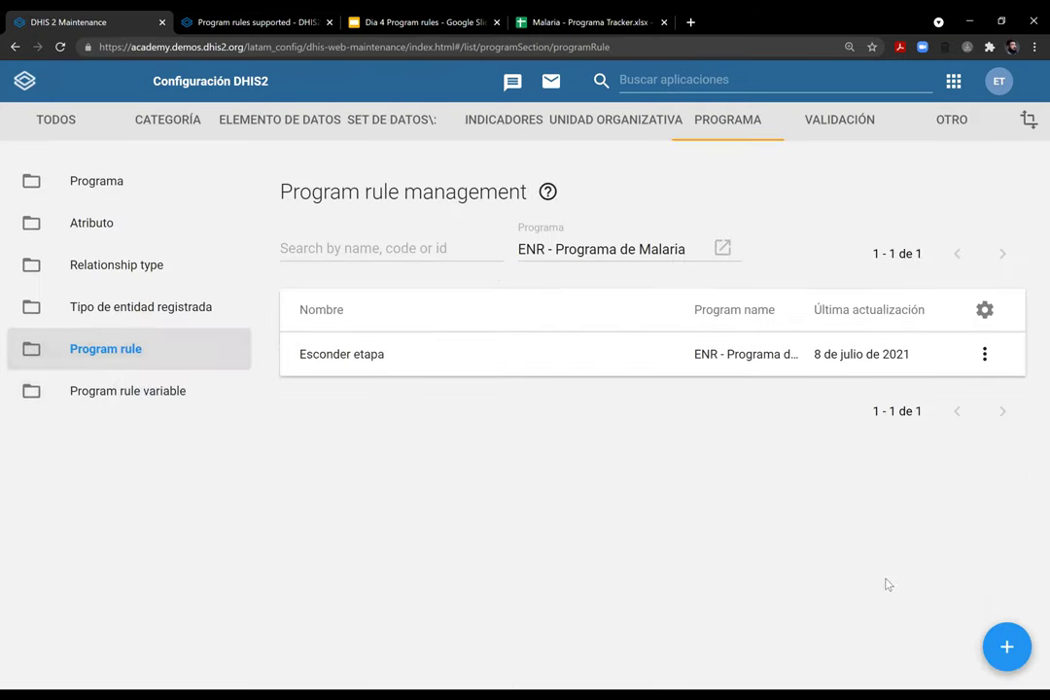
{"action": "left_click", "coordinate": [1006, 647]}
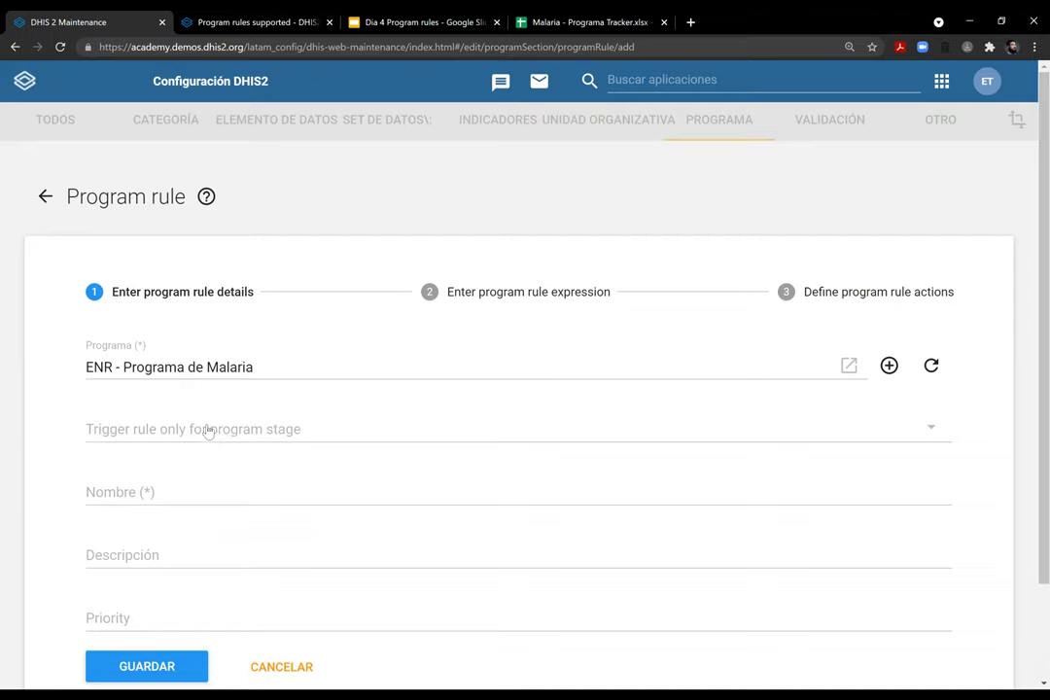
{"action": "left_click", "coordinate": [352, 439]}
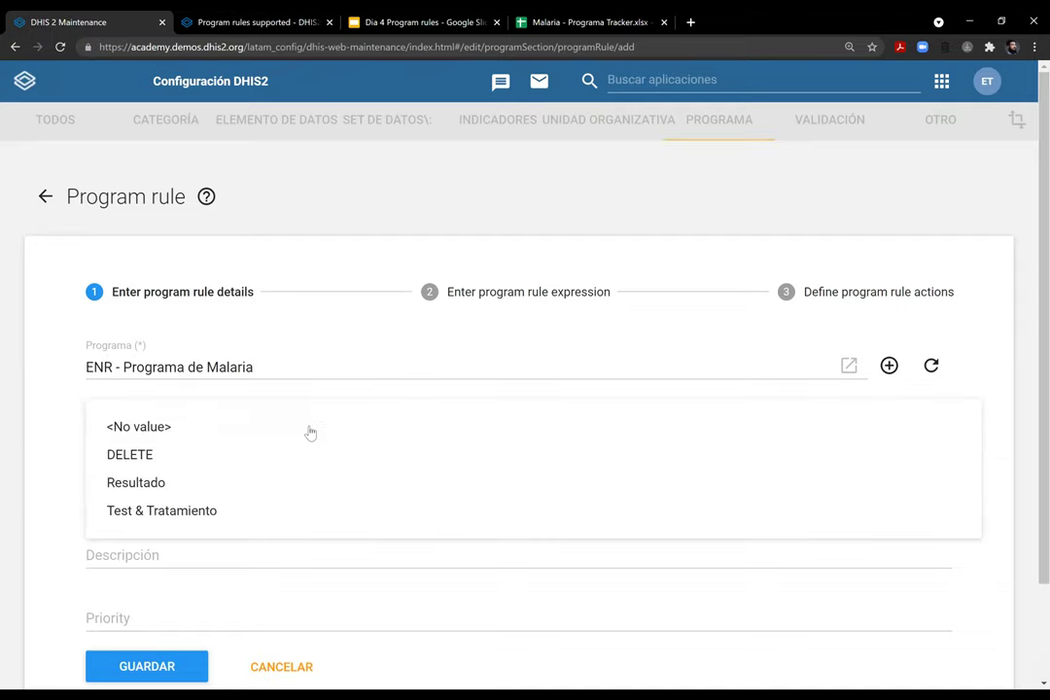
{"action": "left_click", "coordinate": [105, 430]}
{"action": "left_click", "coordinate": [277, 491]}
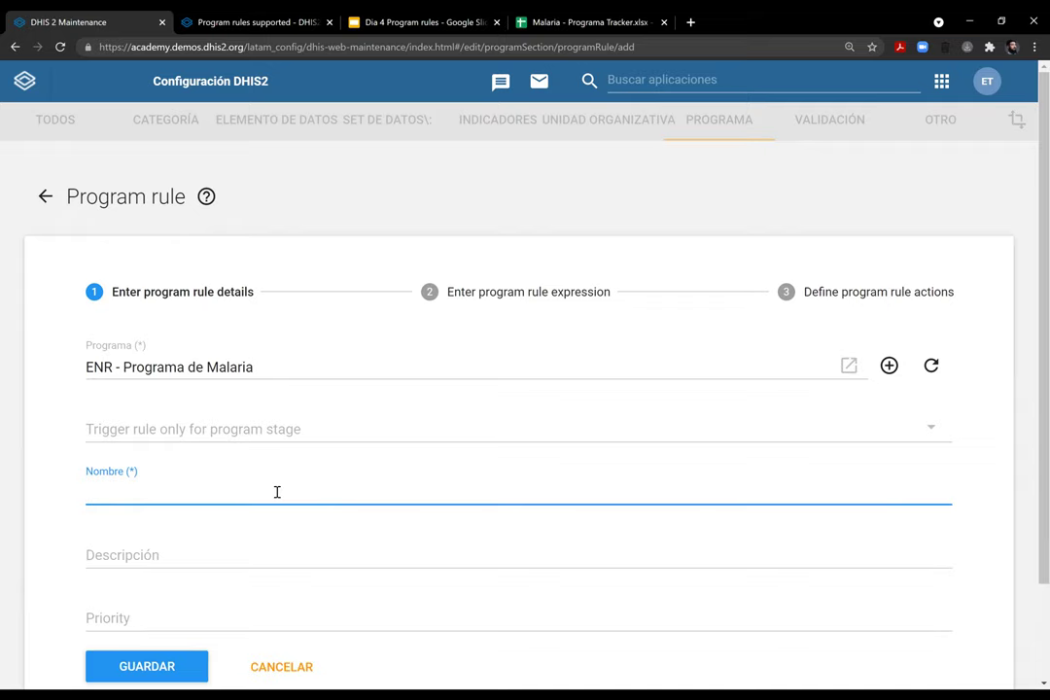
{"action": "type", "text": "Calcular Edad"}
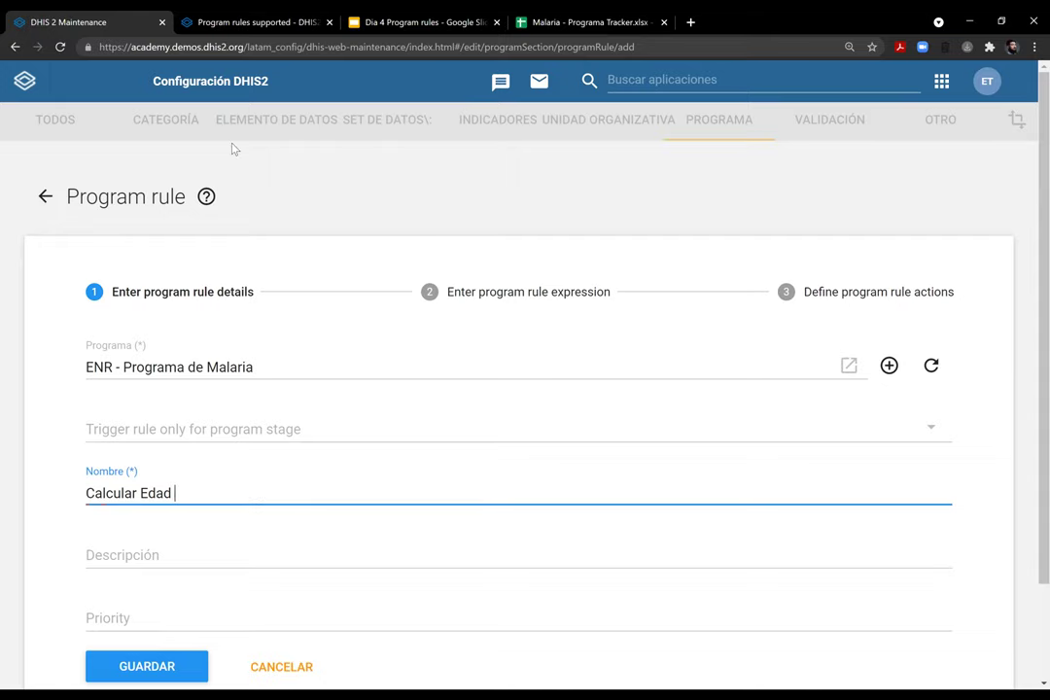
{"action": "left_click", "coordinate": [203, 553]}
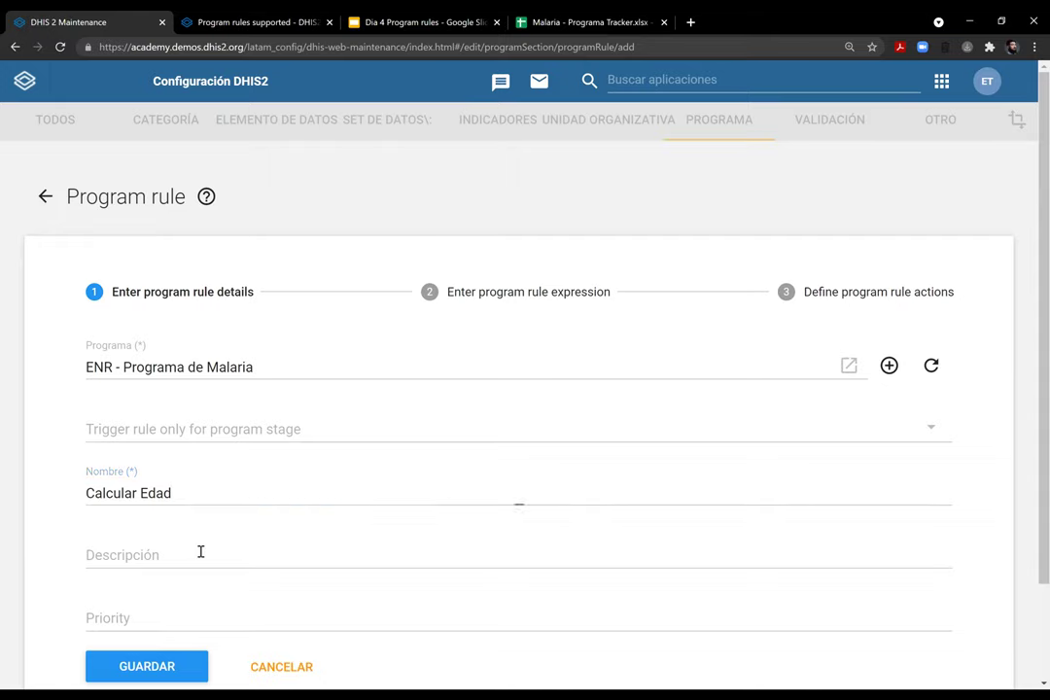
{"action": "type", "text": "Calcu"}
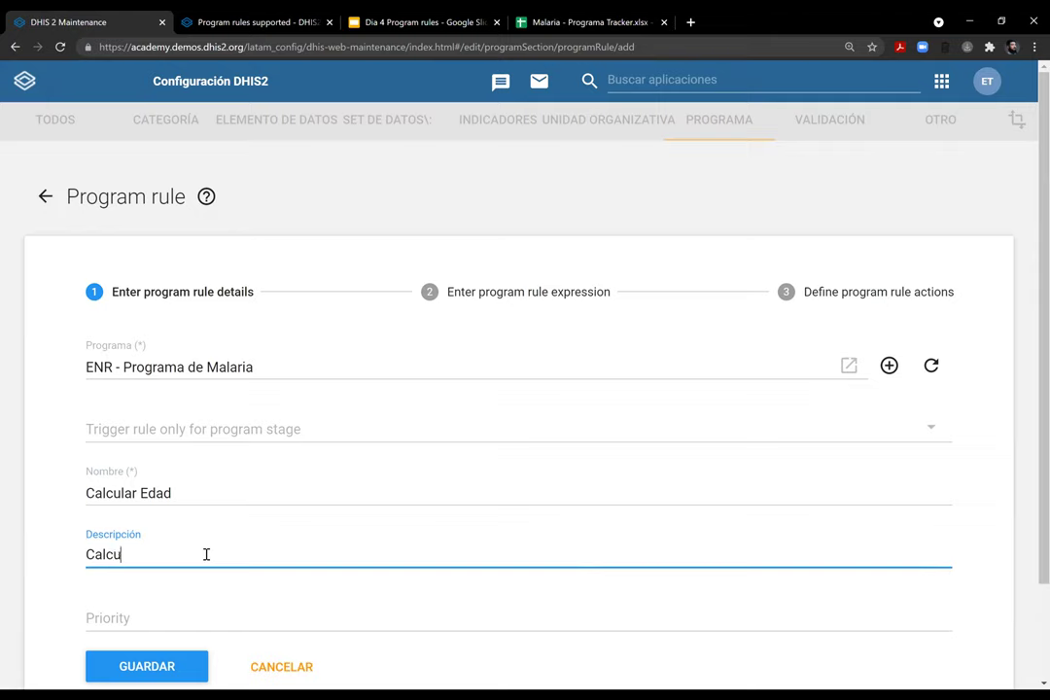
{"action": "type", "text": "la la edad y la"}
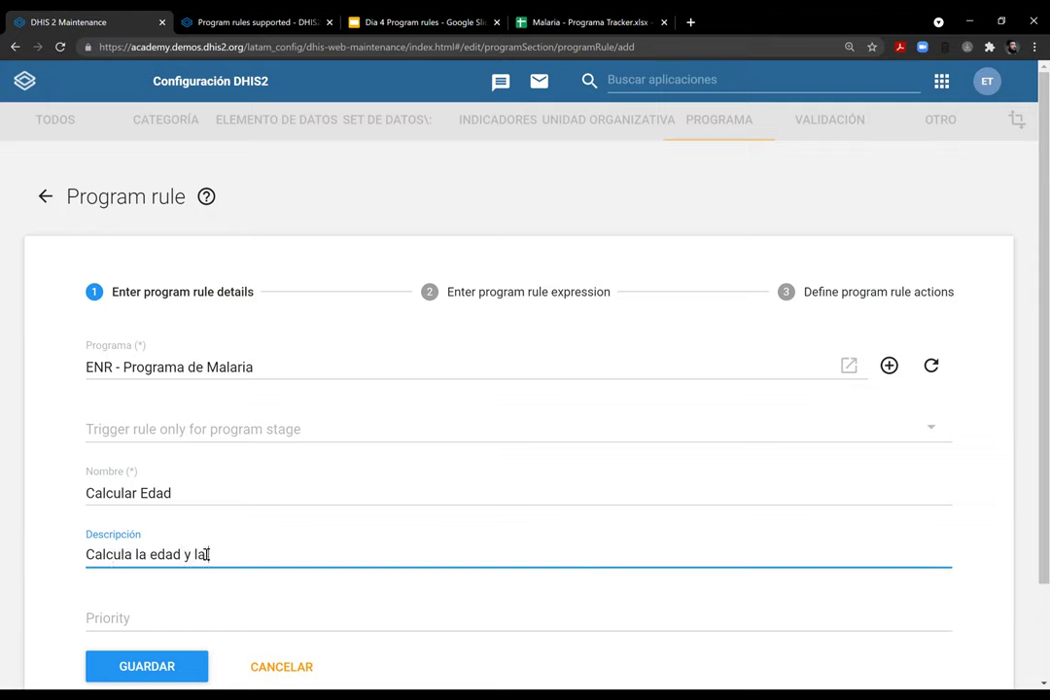
{"action": "type", "text": " asigna a la variable"}
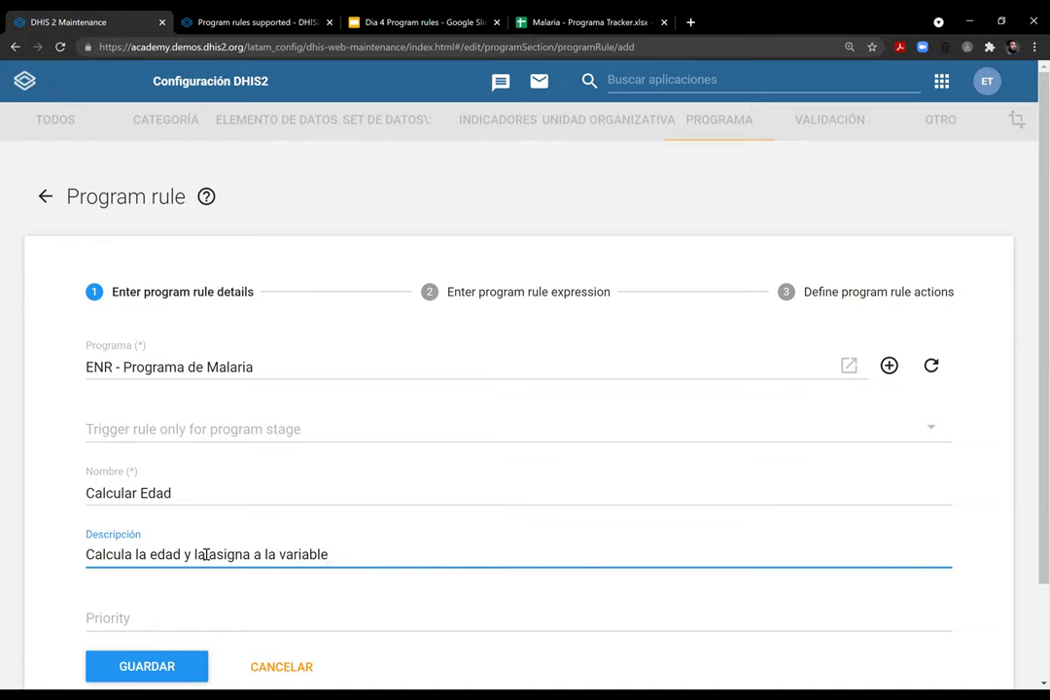
{"action": "type", "text": " Edad_variable"}
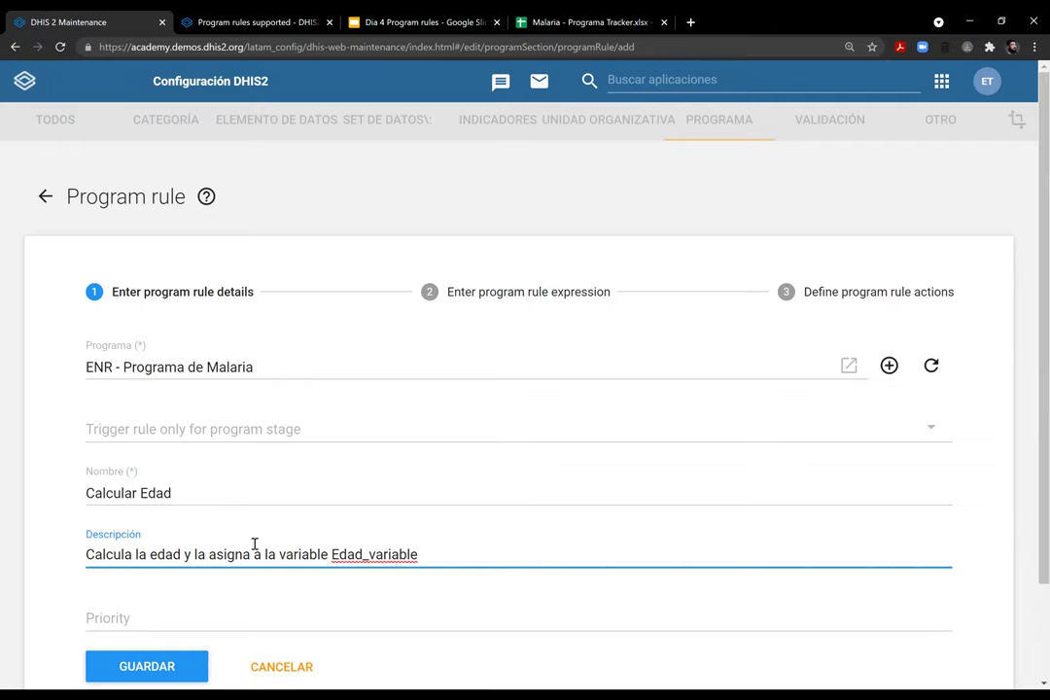
{"action": "scroll", "coordinate": [195, 535], "scroll_direction": "down", "scroll_amount": 2}
{"action": "left_click", "coordinate": [175, 509]}
{"action": "type", "text": "10"}
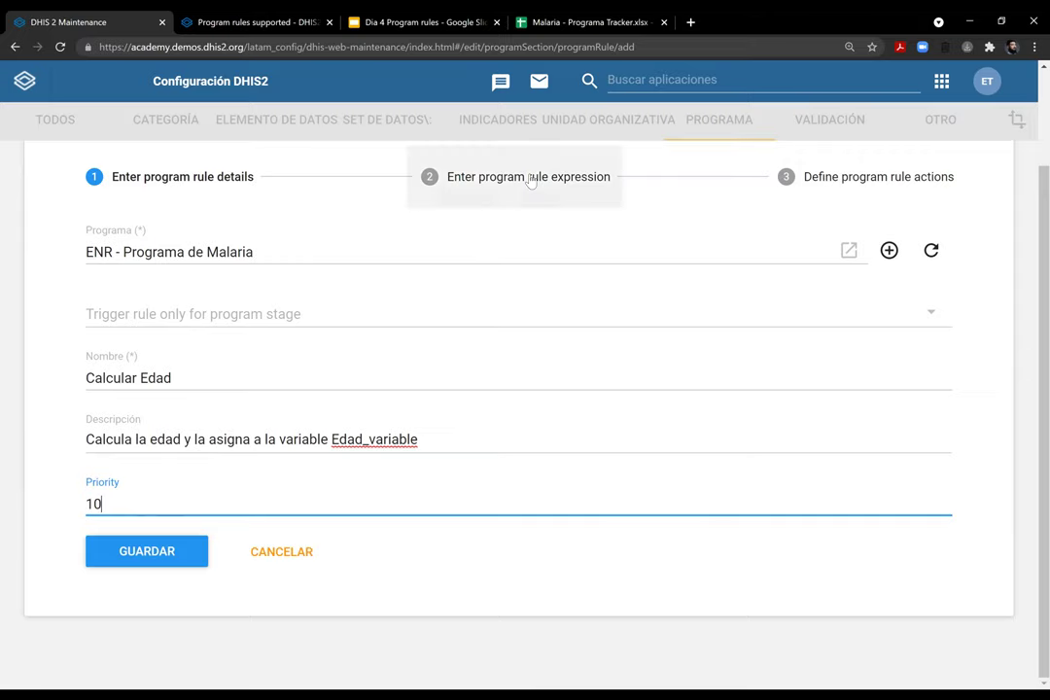
{"action": "scroll", "coordinate": [502, 356], "scroll_direction": "up", "scroll_amount": 2}
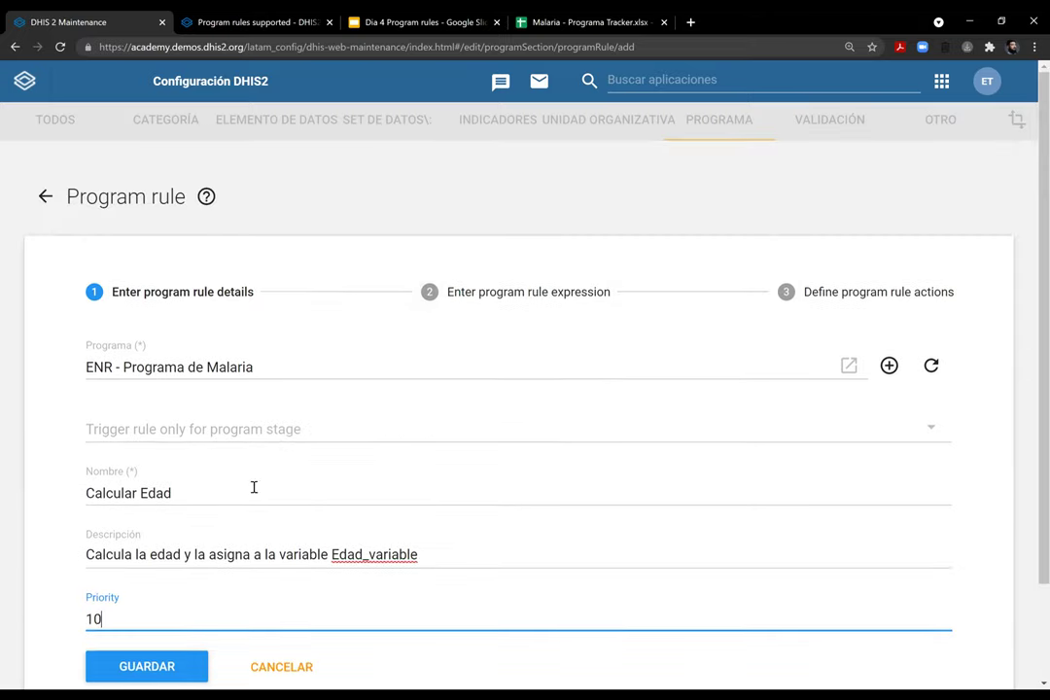
{"action": "left_click", "coordinate": [457, 304]}
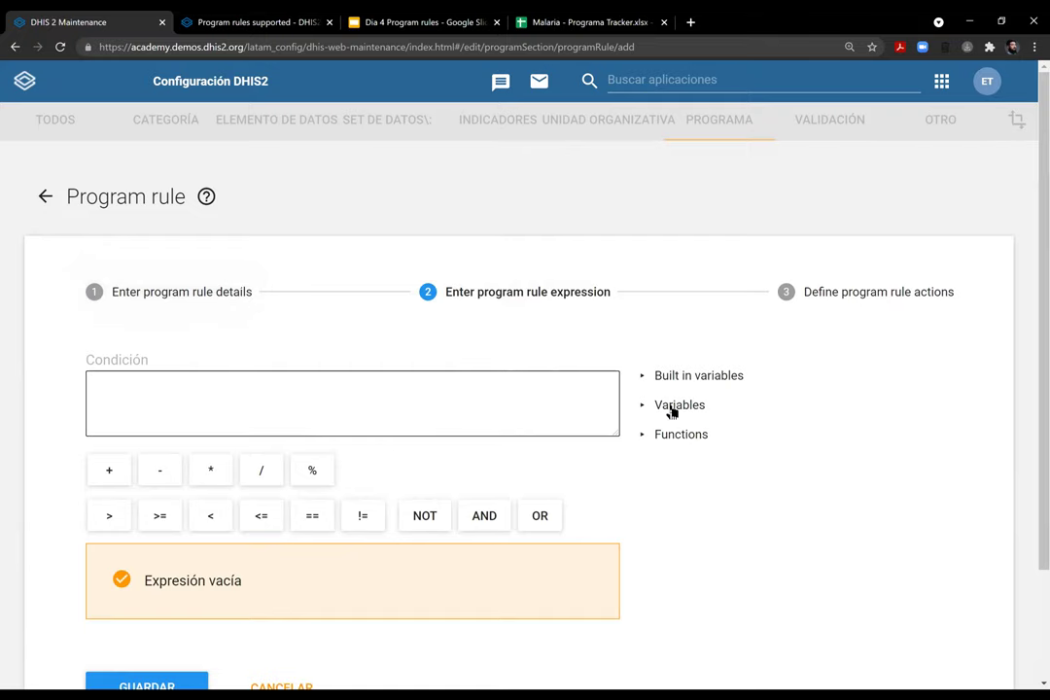
{"action": "left_click", "coordinate": [44, 196]}
Open the existing Edad program rule variable and rename it Fecha_nacimiento
{"action": "left_click", "coordinate": [122, 391]}
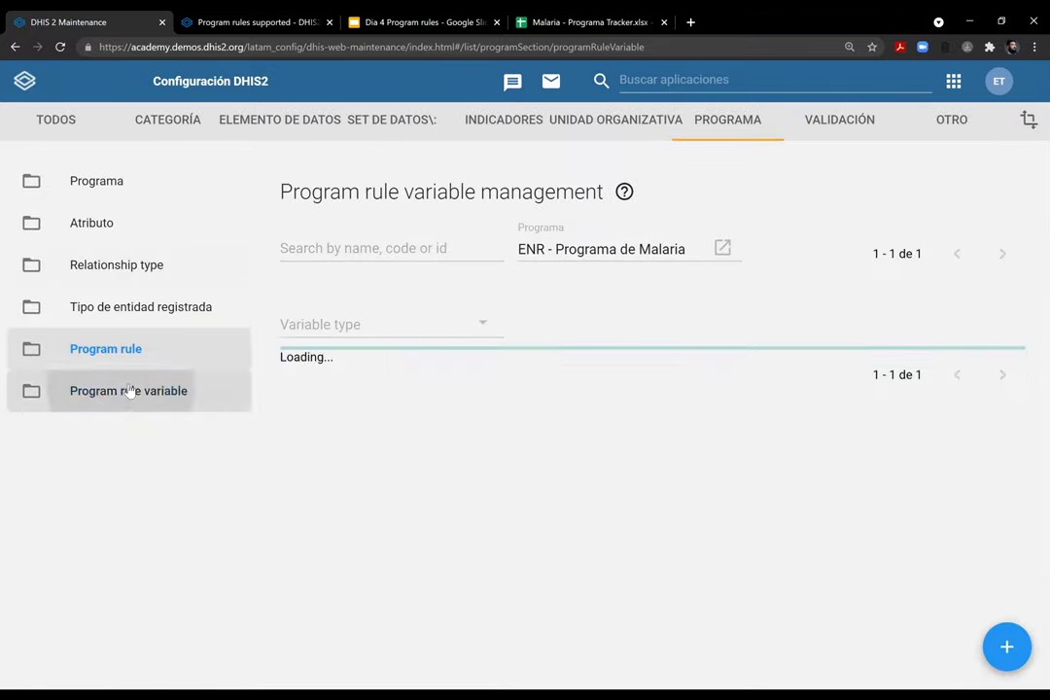
{"action": "left_click", "coordinate": [366, 416]}
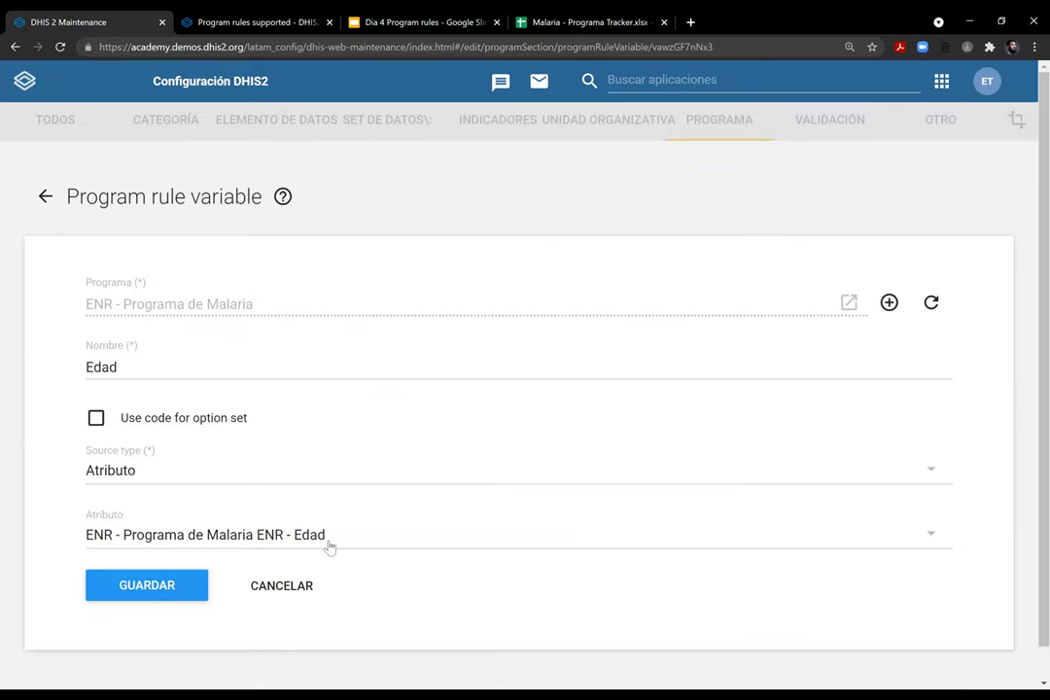
{"action": "left_click", "coordinate": [335, 546]}
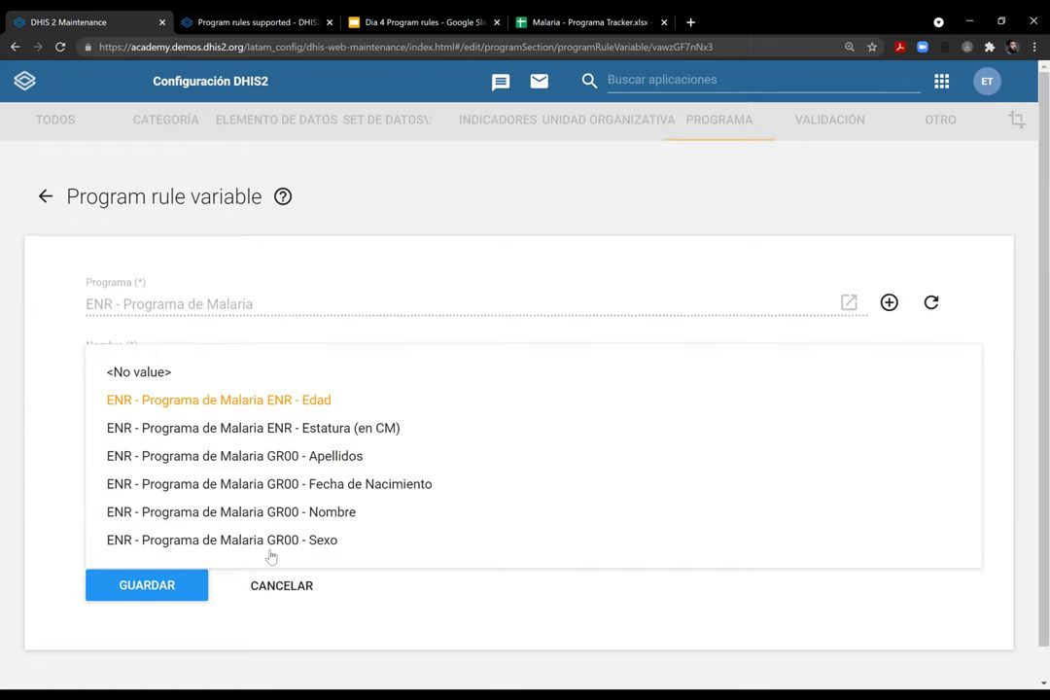
{"action": "left_click", "coordinate": [29, 316]}
{"action": "double_click", "coordinate": [169, 368]}
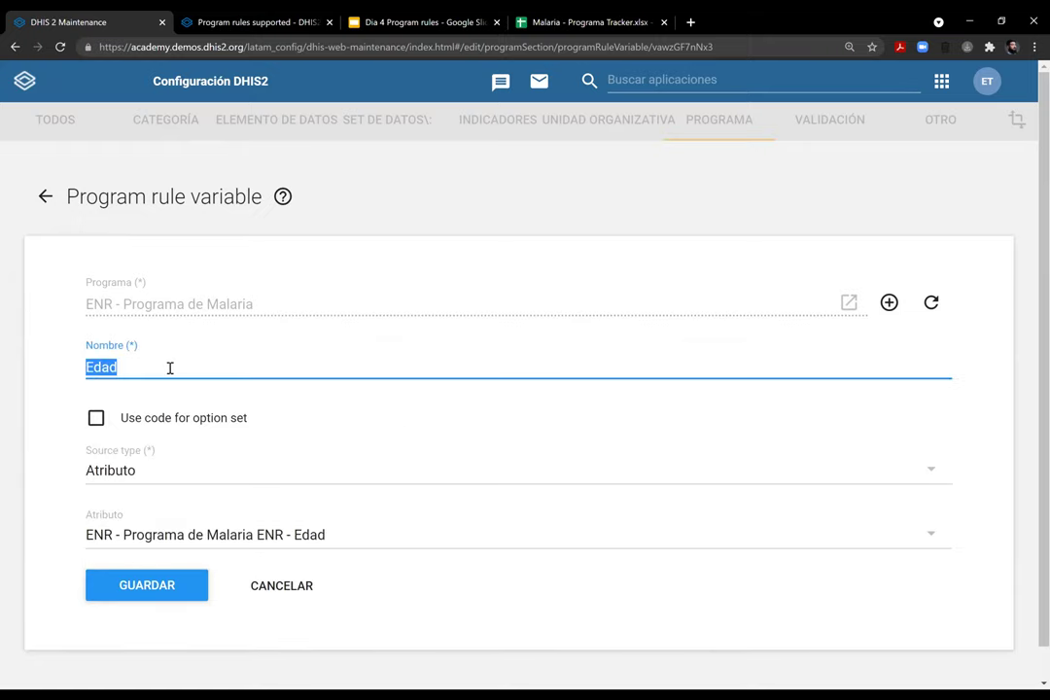
{"action": "type", "text": "Fecha_nacimiento"}
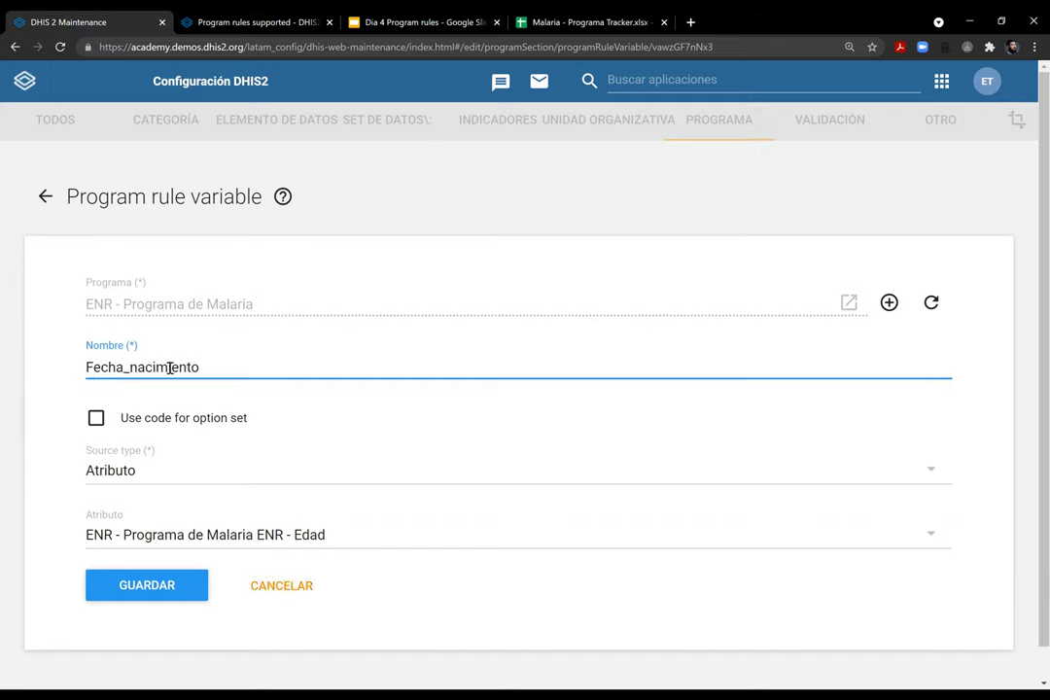
Link the Fecha_nacimiento variable to the GR00 - Fecha de Nacimiento attribute and save it
{"action": "left_click", "coordinate": [394, 537]}
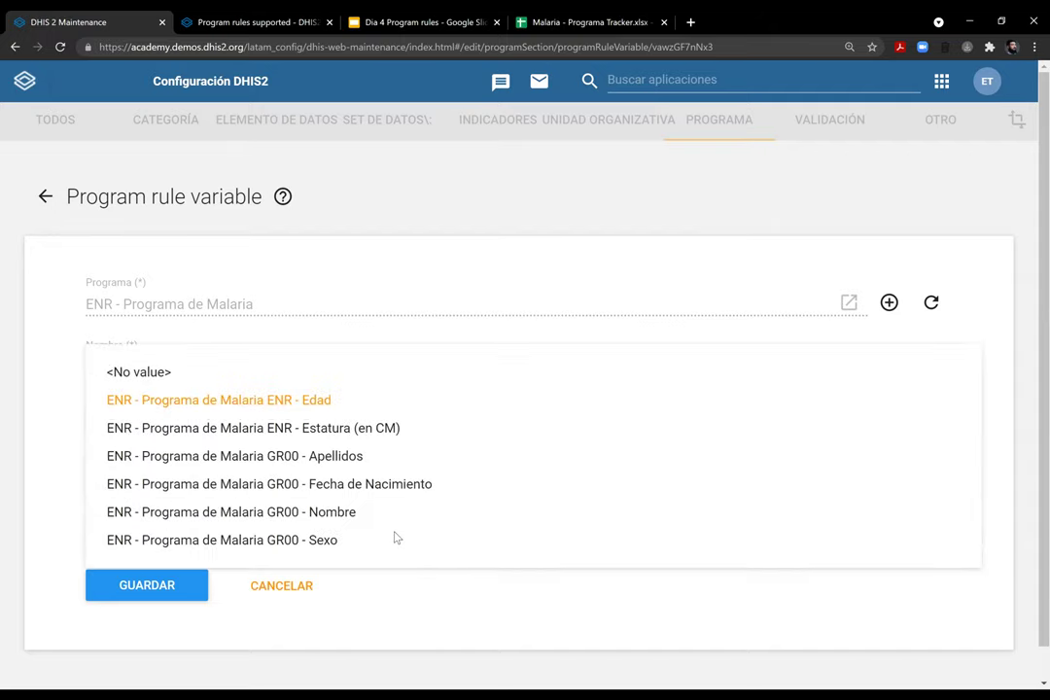
{"action": "left_click", "coordinate": [366, 484]}
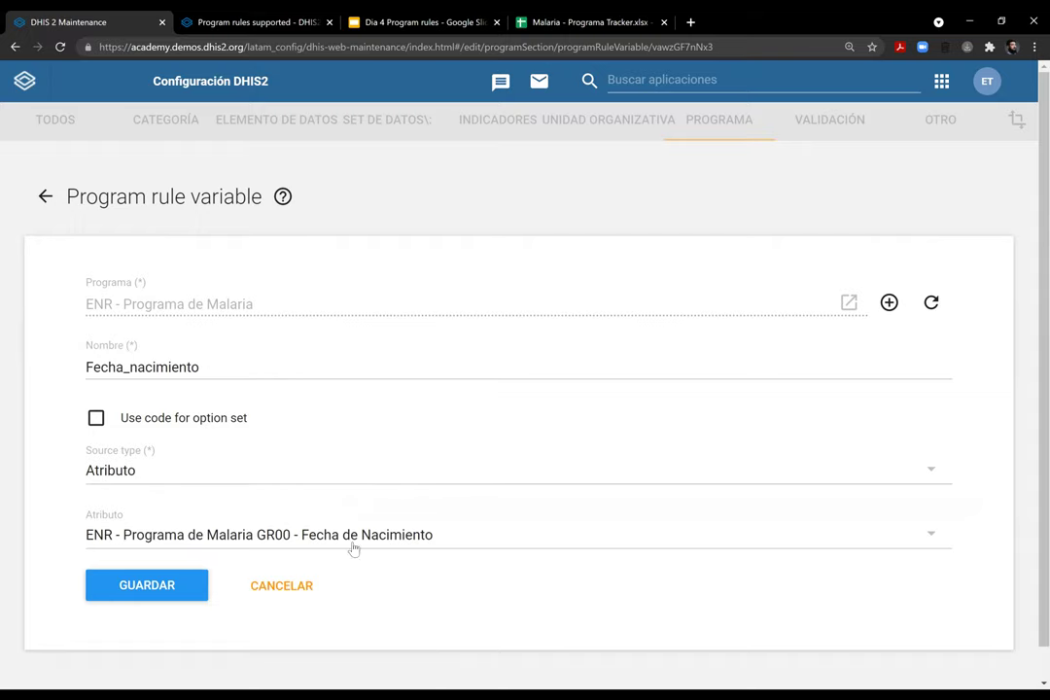
{"action": "left_click", "coordinate": [148, 591]}
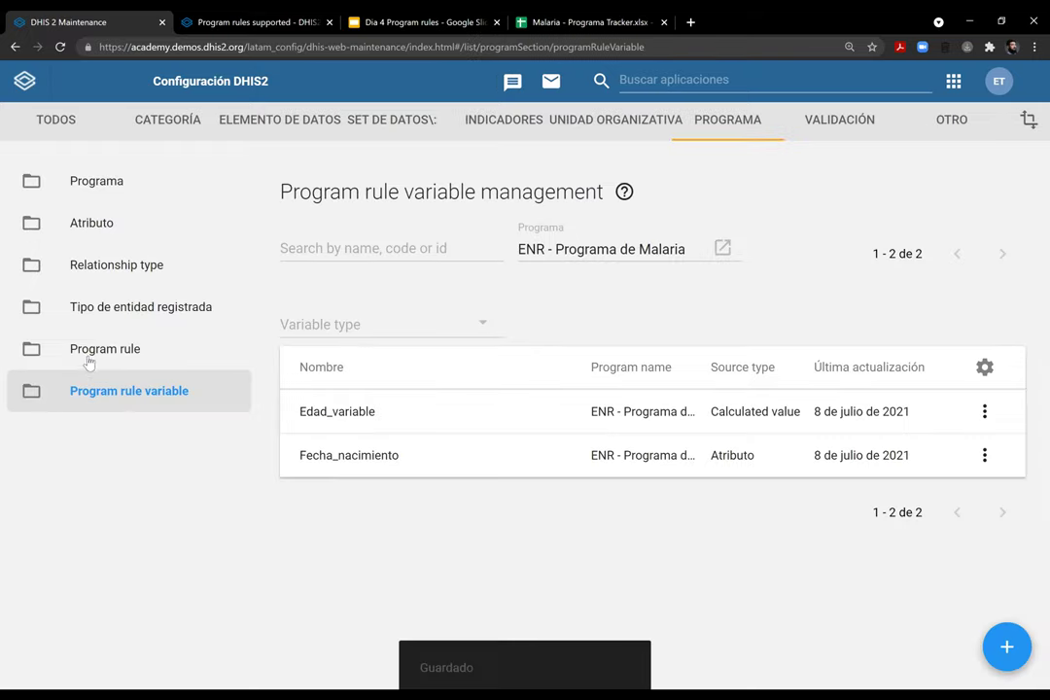
Start a new program rule for ENR - Programa de Malaria without a trigger stage and name it Calcular edad
{"action": "left_click", "coordinate": [89, 355]}
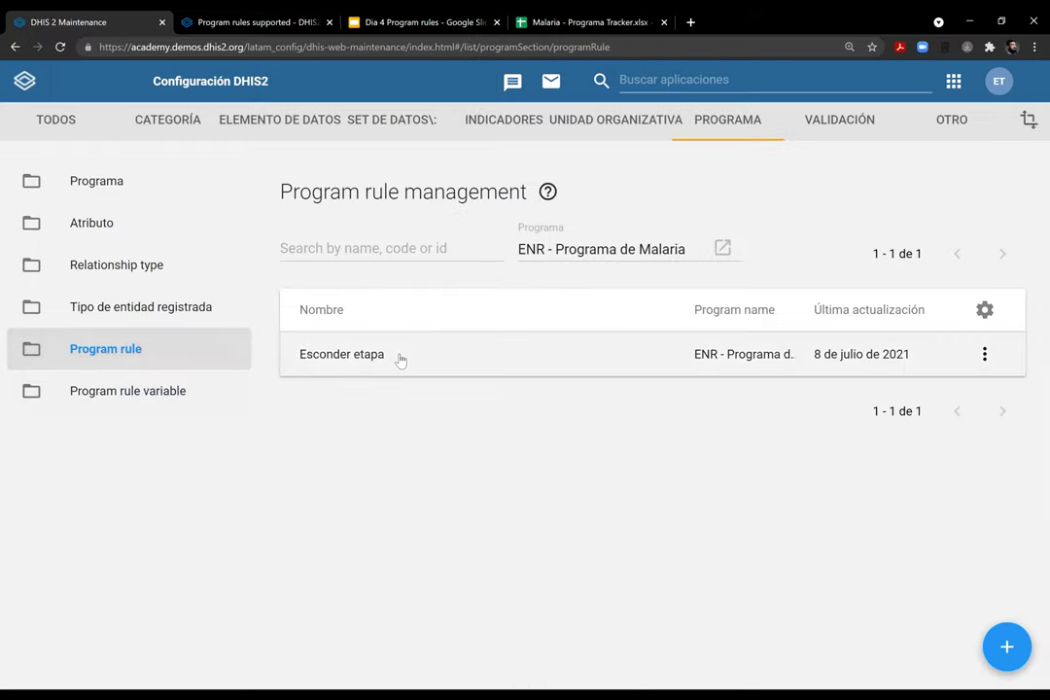
{"action": "left_click", "coordinate": [992, 650]}
{"action": "left_click", "coordinate": [330, 434]}
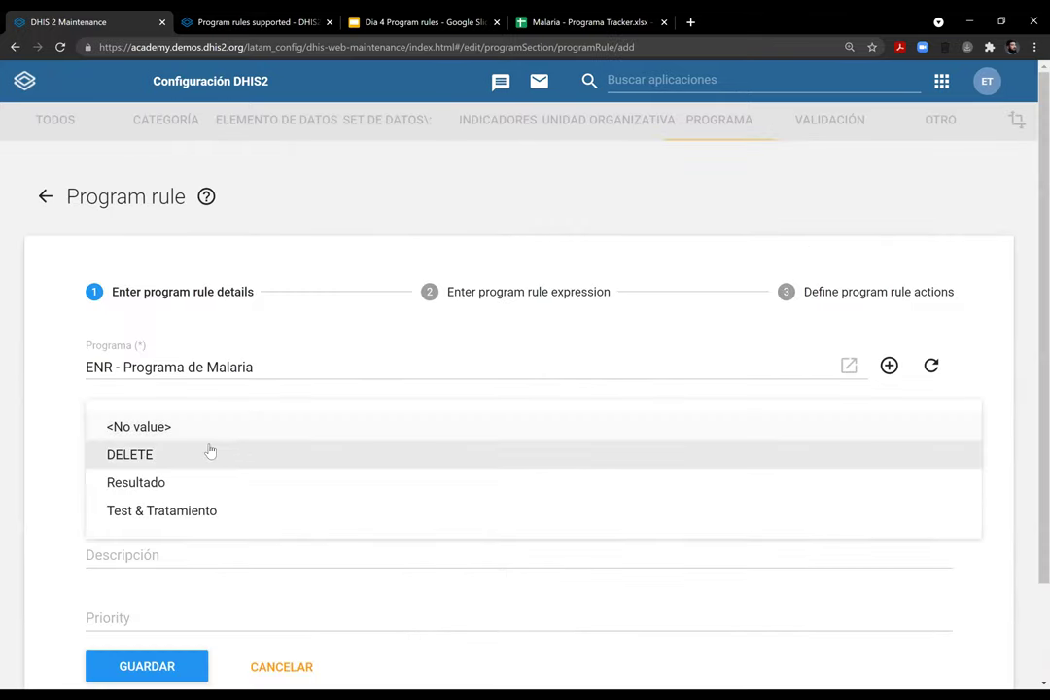
{"action": "left_click", "coordinate": [63, 389]}
{"action": "left_click", "coordinate": [169, 498]}
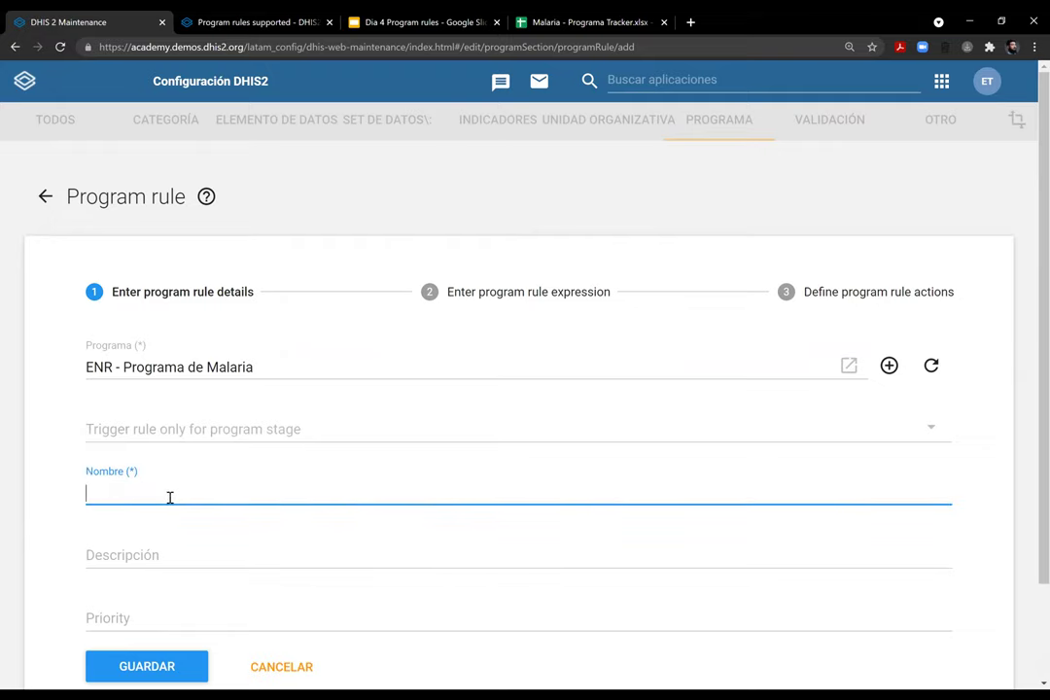
{"action": "type", "text": "Calcular edad"}
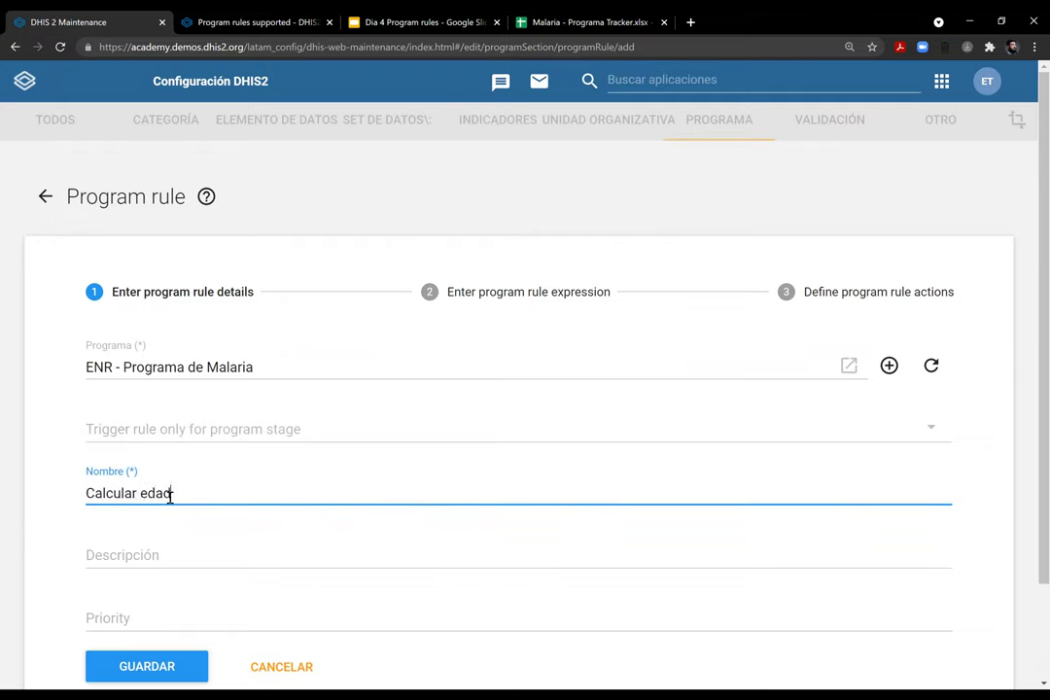
Set the rule's description to "Calcula la edad y asigna valor a edad_variable"
{"action": "left_click", "coordinate": [164, 558]}
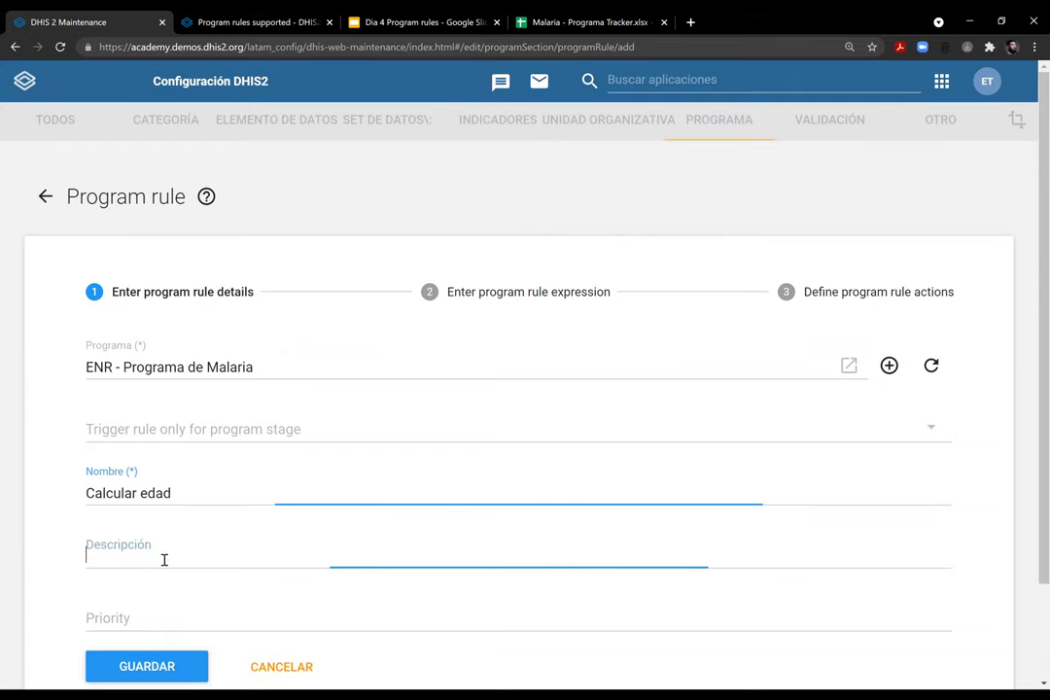
{"action": "type", "text": "Calcula la"}
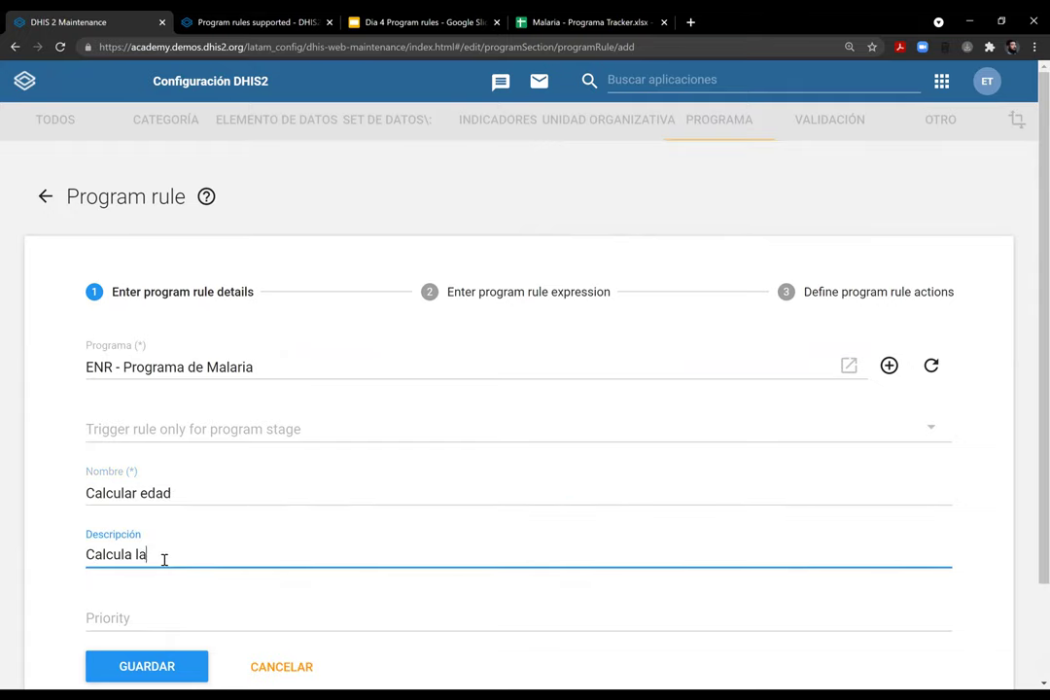
{"action": "type", "text": " edad y asigna v"}
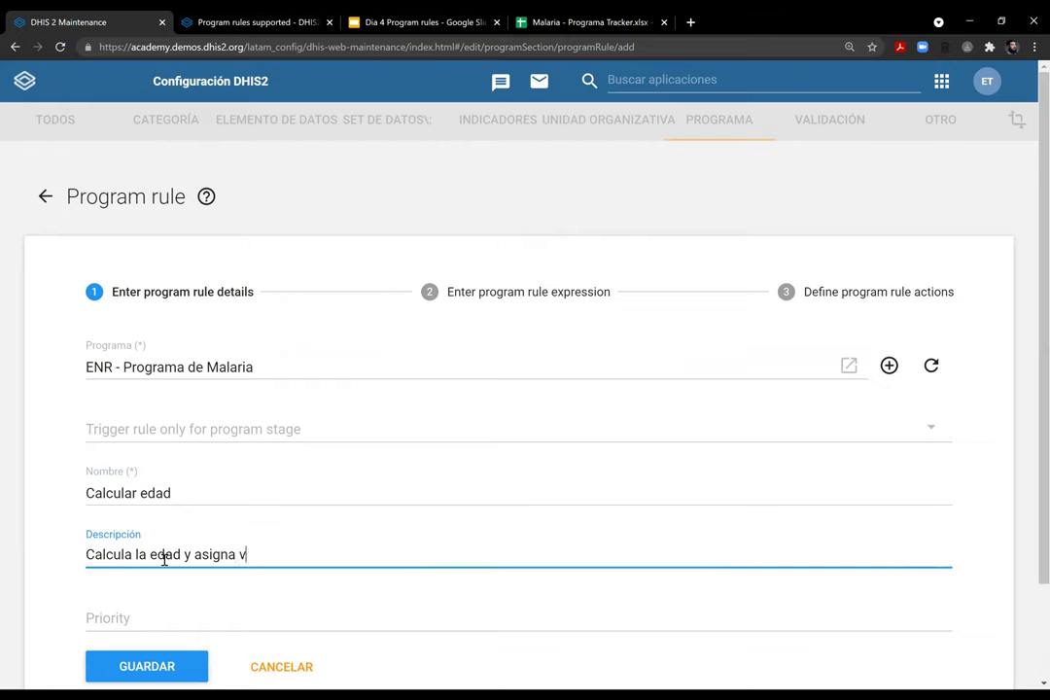
{"action": "type", "text": "alor a edad_variable"}
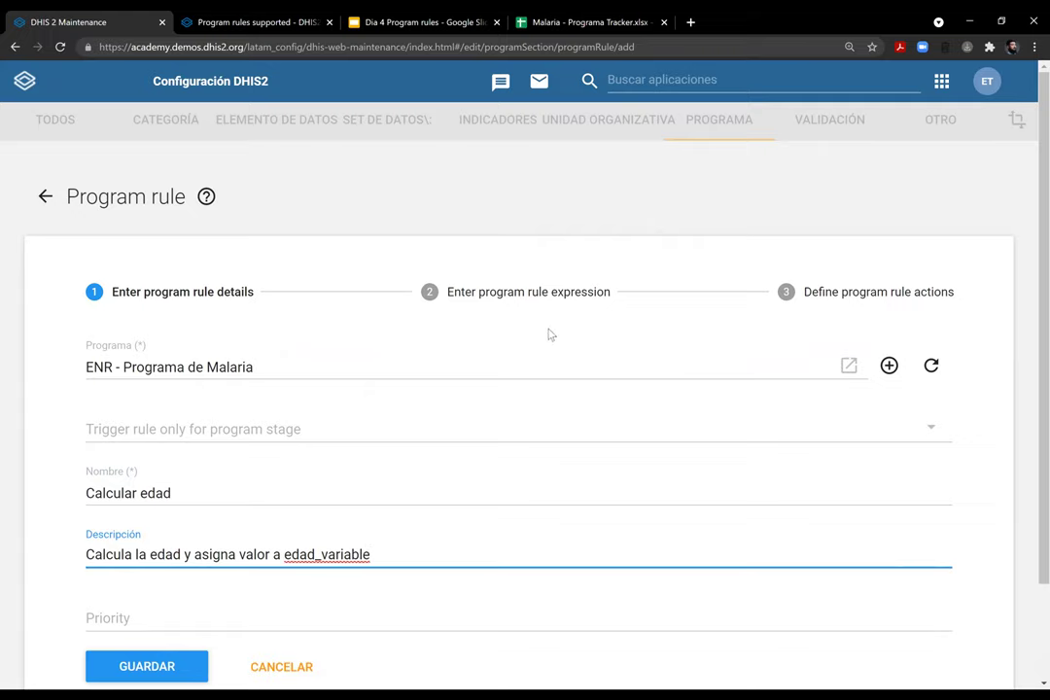
Open the condition expression of the Calcular edad rule for editing
{"action": "left_click", "coordinate": [528, 299]}
{"action": "left_click", "coordinate": [288, 386]}
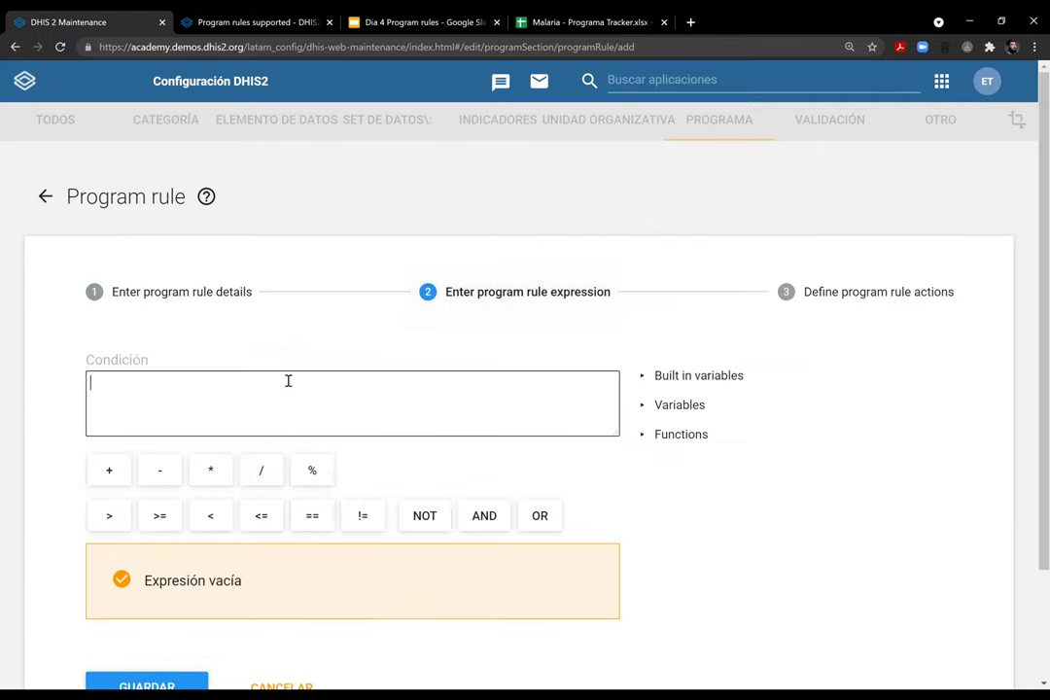
{"action": "left_click", "coordinate": [702, 406]}
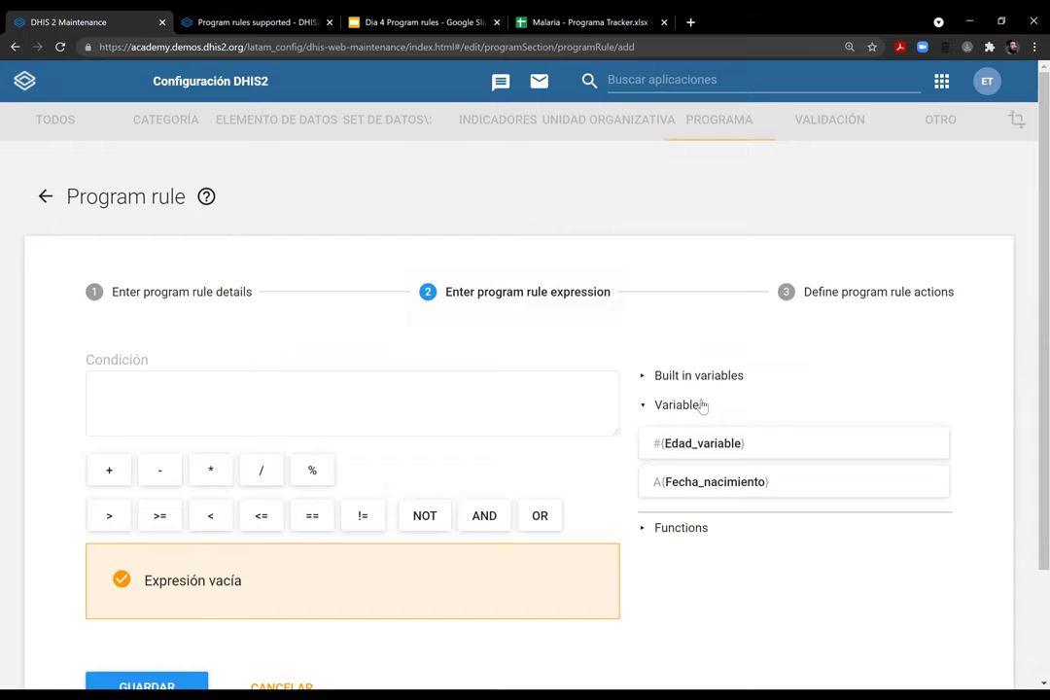
{"action": "left_click", "coordinate": [718, 483]}
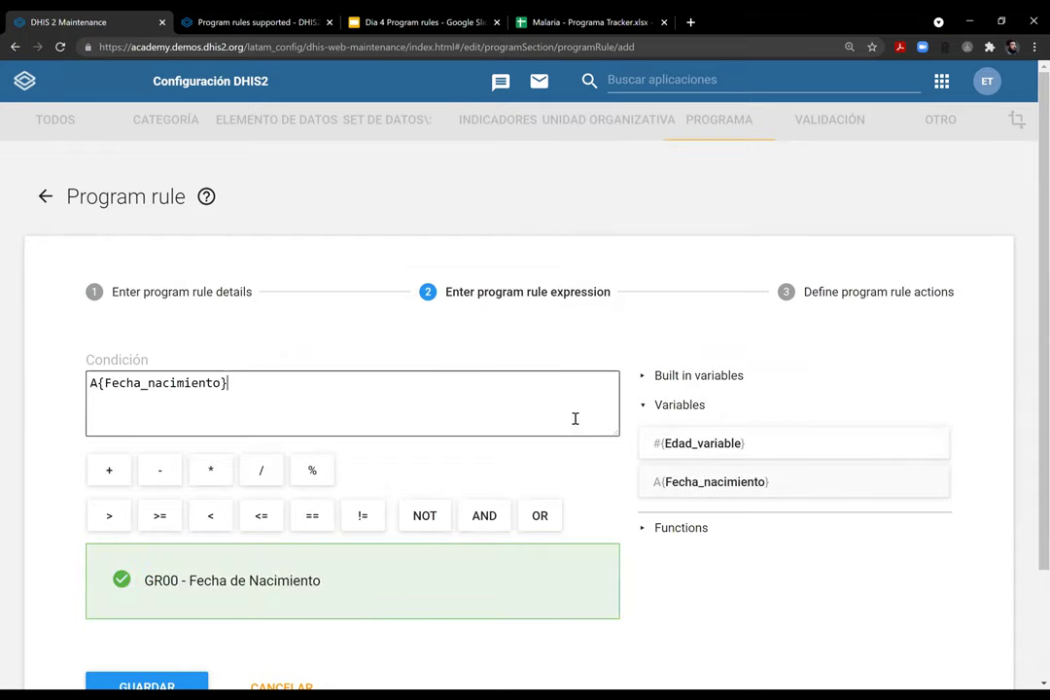
{"action": "key", "text": "ctrl+a"}
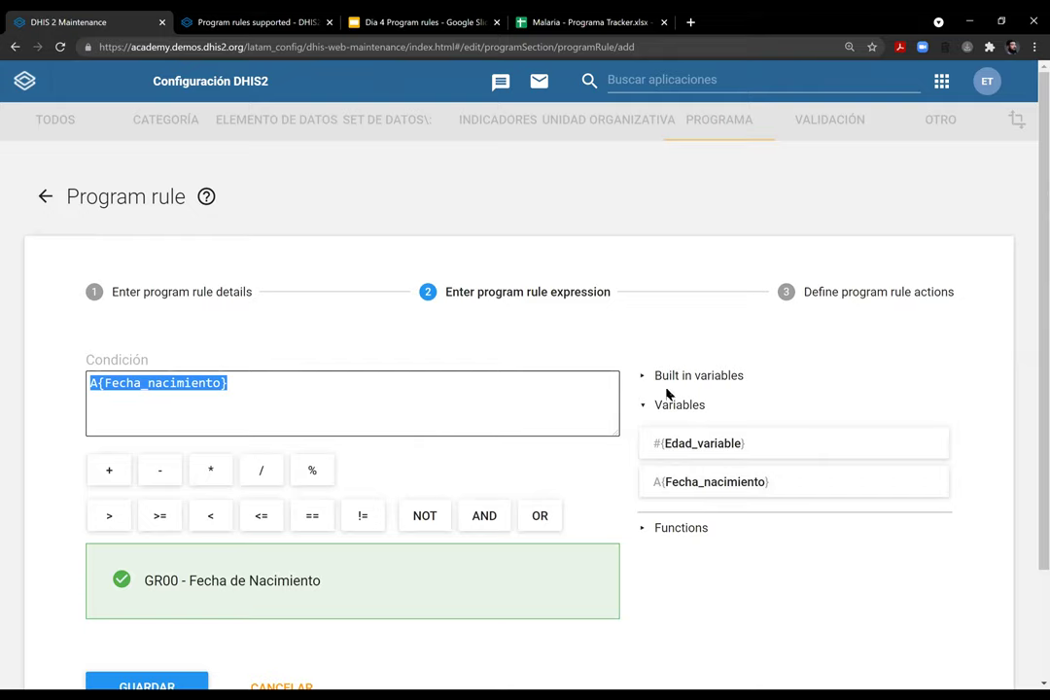
{"action": "key", "text": "BackSpace"}
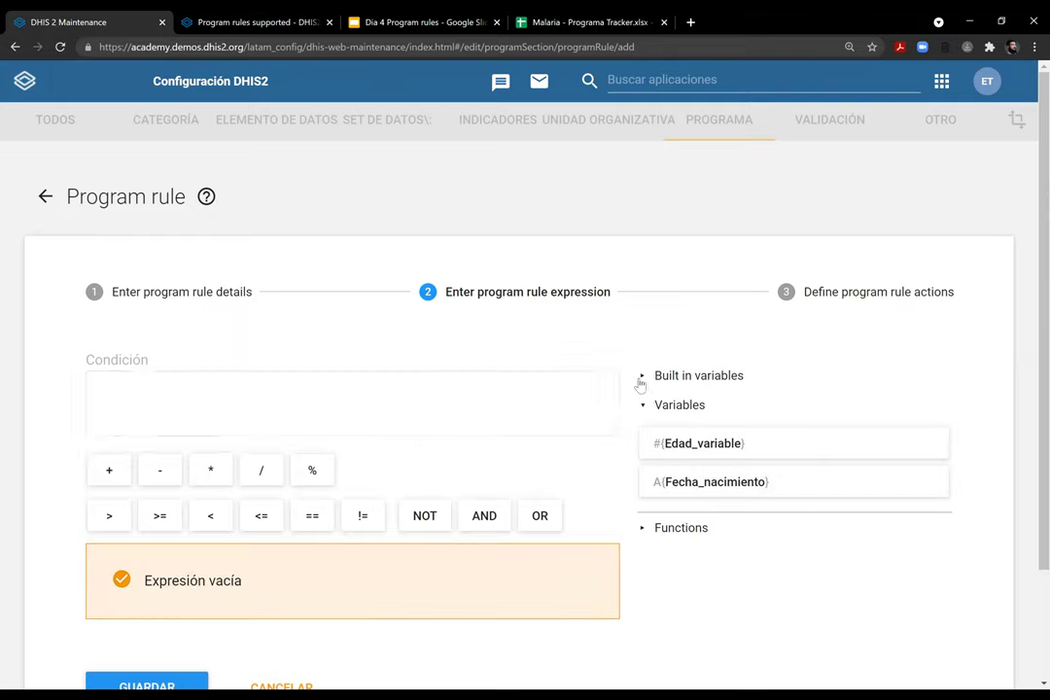
Review the built-in variables and the program rule variables offered for the condition
{"action": "left_click", "coordinate": [641, 377]}
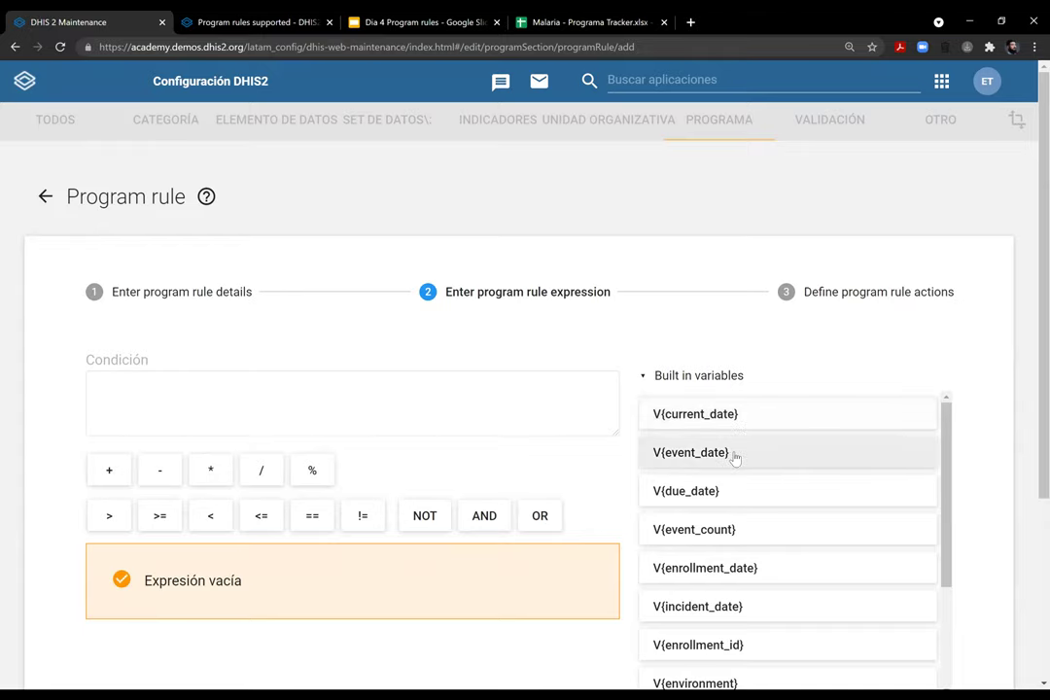
{"action": "scroll", "coordinate": [754, 501], "scroll_direction": "down", "scroll_amount": 2}
{"action": "scroll", "coordinate": [754, 501], "scroll_direction": "down", "scroll_amount": 3}
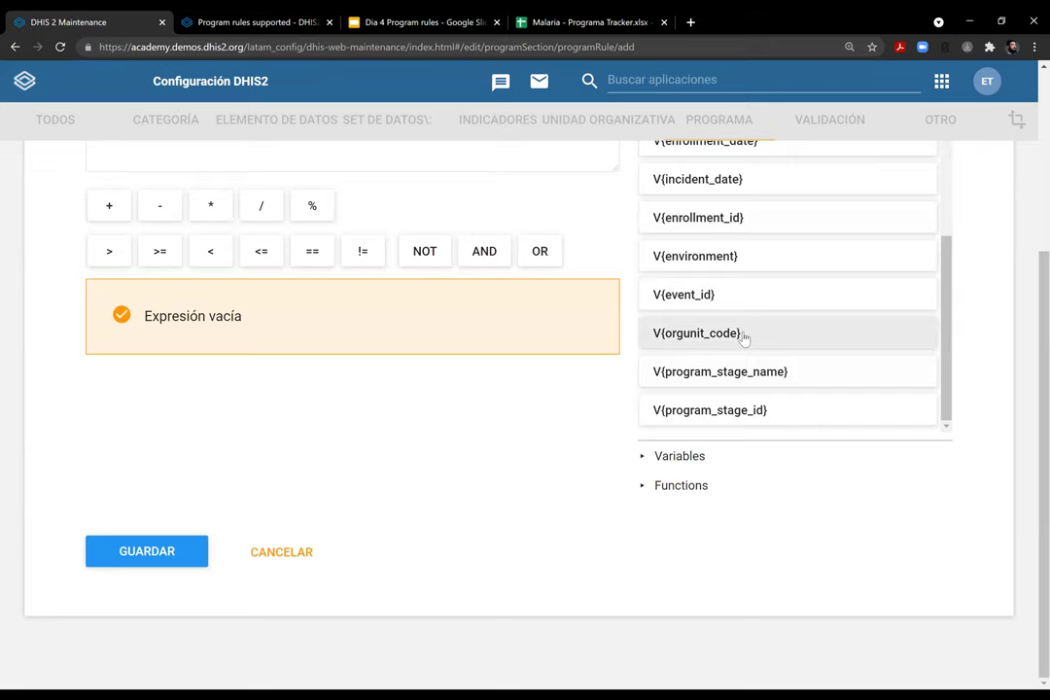
{"action": "scroll", "coordinate": [746, 347], "scroll_direction": "up", "scroll_amount": 2}
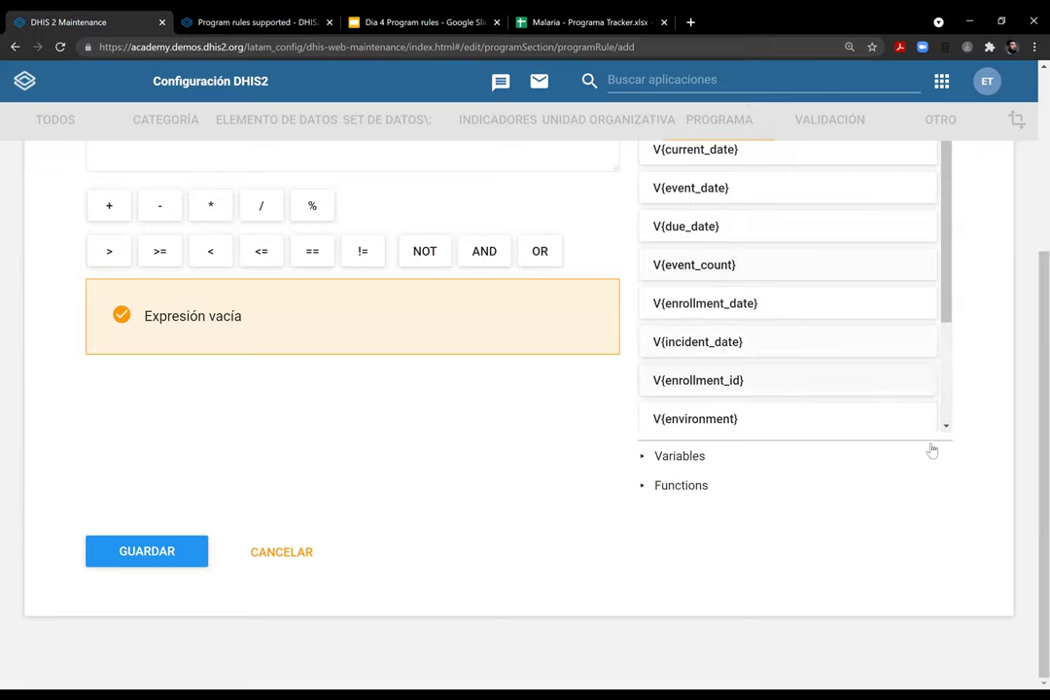
{"action": "scroll", "coordinate": [934, 450], "scroll_direction": "up", "scroll_amount": 3}
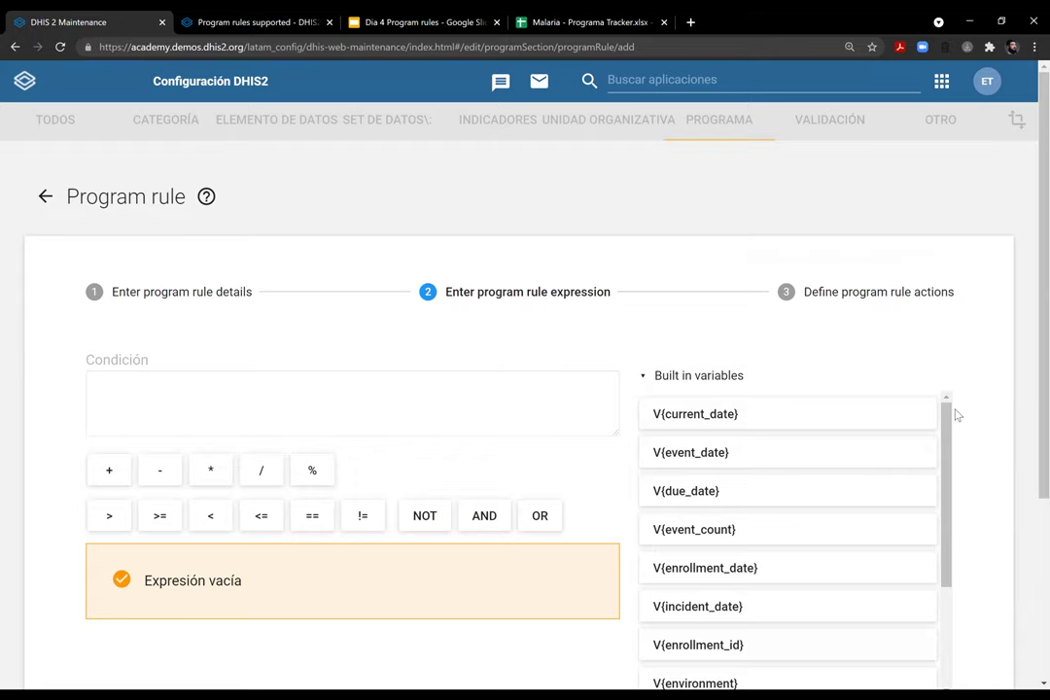
{"action": "scroll", "coordinate": [956, 416], "scroll_direction": "down", "scroll_amount": 3}
{"action": "left_click", "coordinate": [672, 457]}
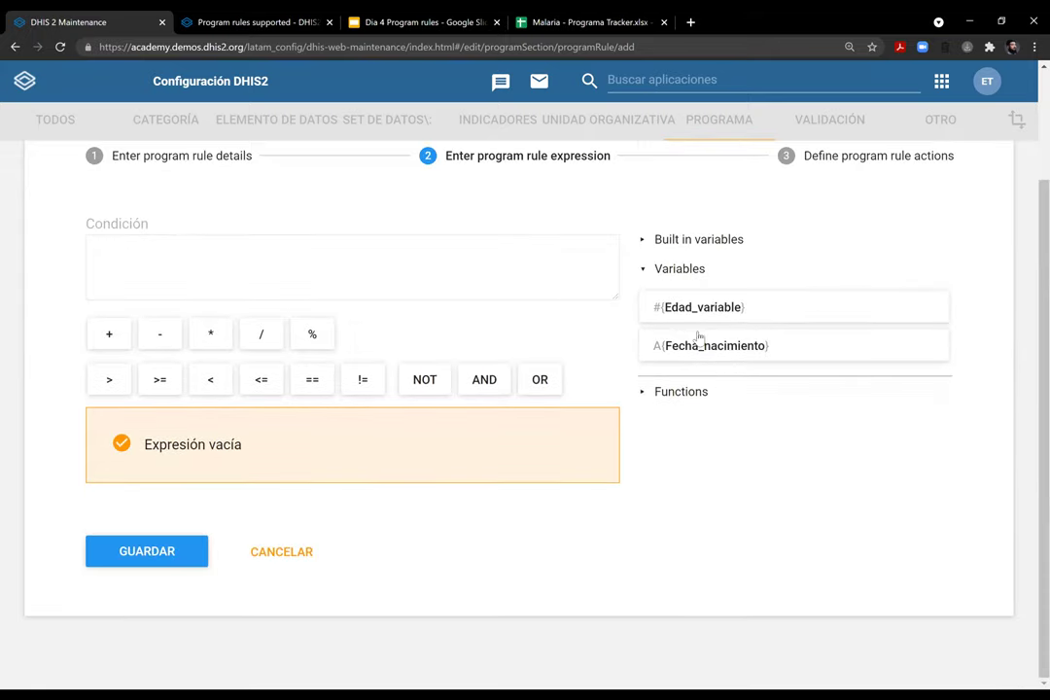
Insert the d2:hasValue( <sourcefield> ) function into the rule's condition
{"action": "left_click", "coordinate": [695, 393]}
{"action": "scroll", "coordinate": [875, 370], "scroll_direction": "down", "scroll_amount": 2}
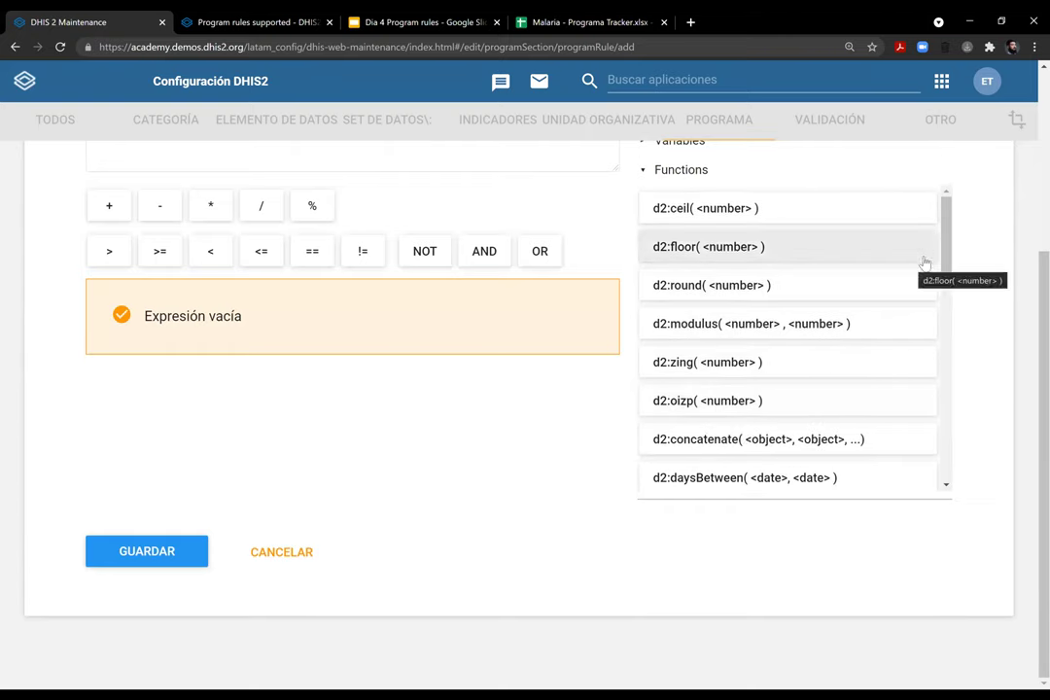
{"action": "left_click_drag", "start_coordinate": [952, 239], "coordinate": [994, 221]}
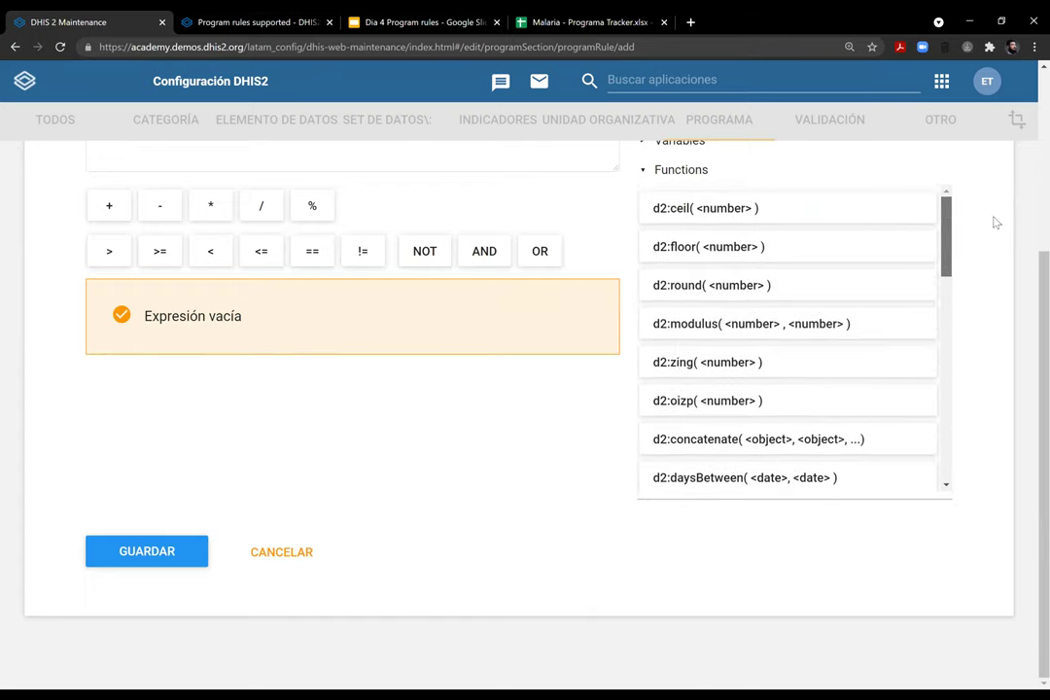
{"action": "scroll", "coordinate": [980, 302], "scroll_direction": "up", "scroll_amount": 2}
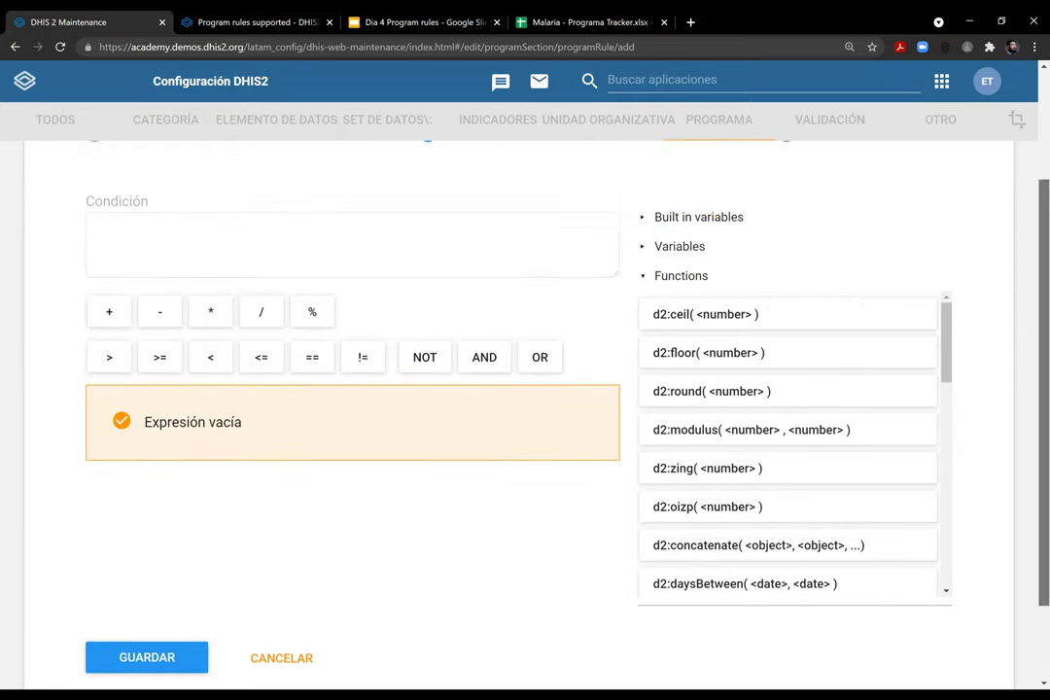
{"action": "left_click_drag", "start_coordinate": [948, 329], "coordinate": [941, 401]}
{"action": "scroll", "coordinate": [940, 400], "scroll_direction": "down", "scroll_amount": 3}
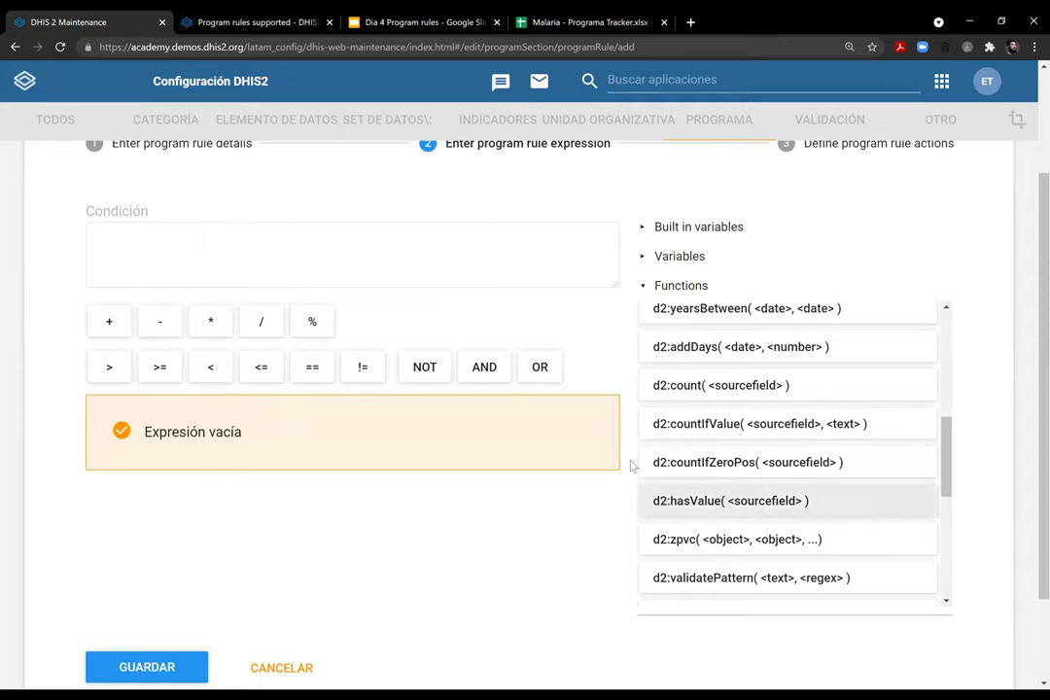
{"action": "left_click", "coordinate": [761, 500]}
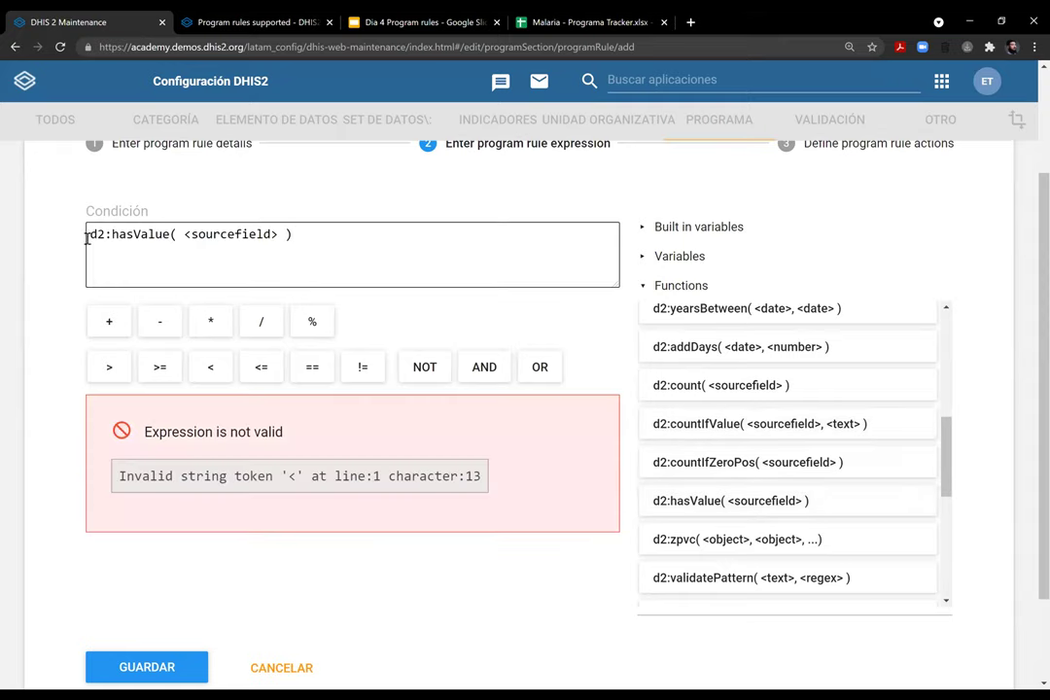
Replace the function's placeholder with the Fecha_nacimiento variable name in single quotes, so the condition reads d2:hasValue( 'Fecha_nacimiento' )
{"action": "left_click", "coordinate": [648, 288]}
{"action": "left_click", "coordinate": [676, 257]}
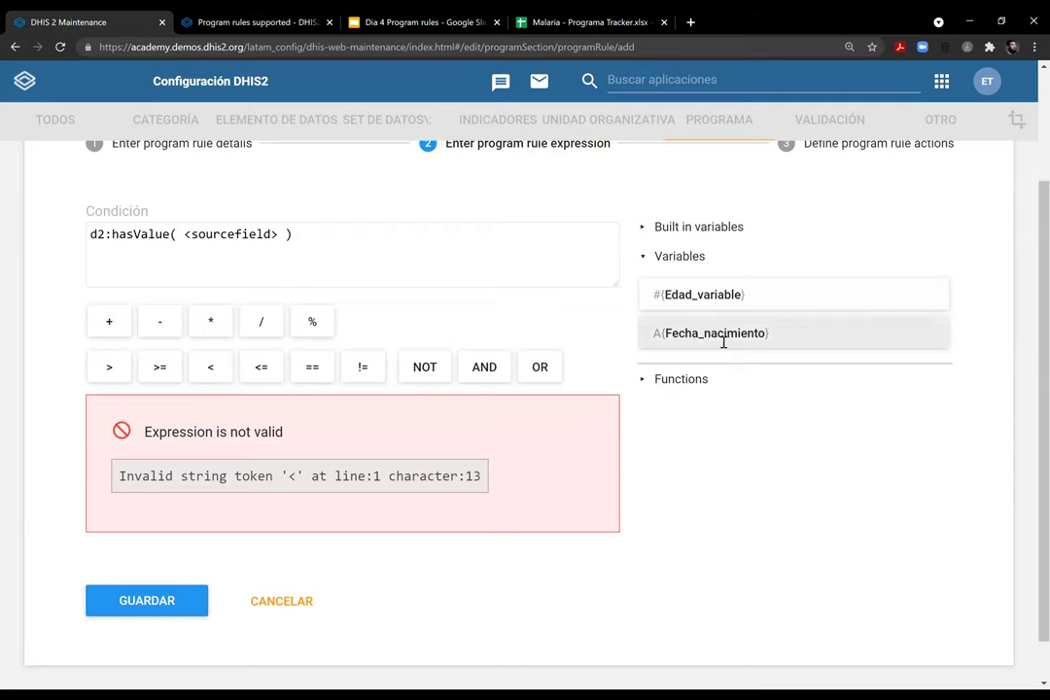
{"action": "left_click_drag", "start_coordinate": [307, 235], "coordinate": [428, 234]}
{"action": "key", "text": "ctrl+c"}
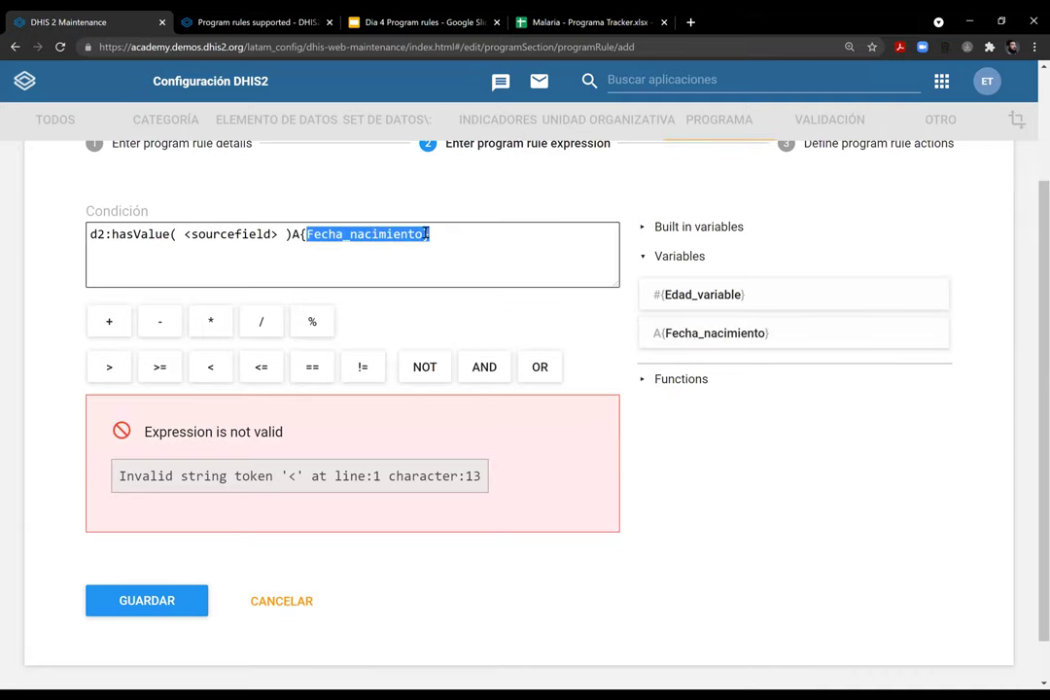
{"action": "key", "text": "BackSpace"}
{"action": "left_click_drag", "start_coordinate": [280, 235], "coordinate": [184, 235]}
{"action": "type", "text": "' )A{"}
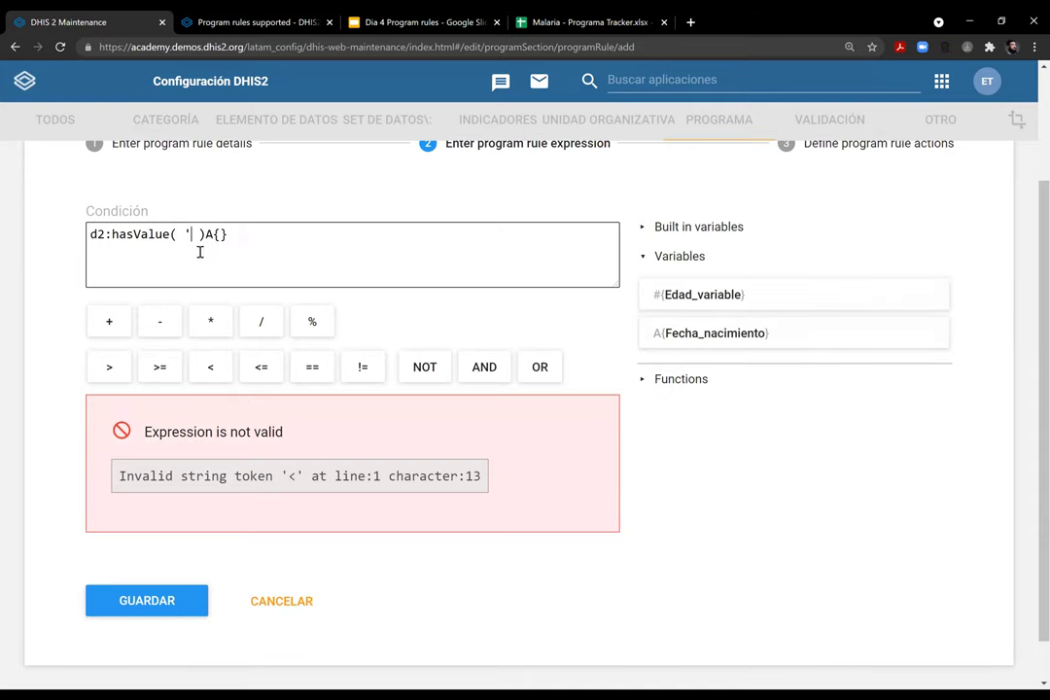
{"action": "key", "text": "ctrl+v"}
{"action": "type", "text": "'"}
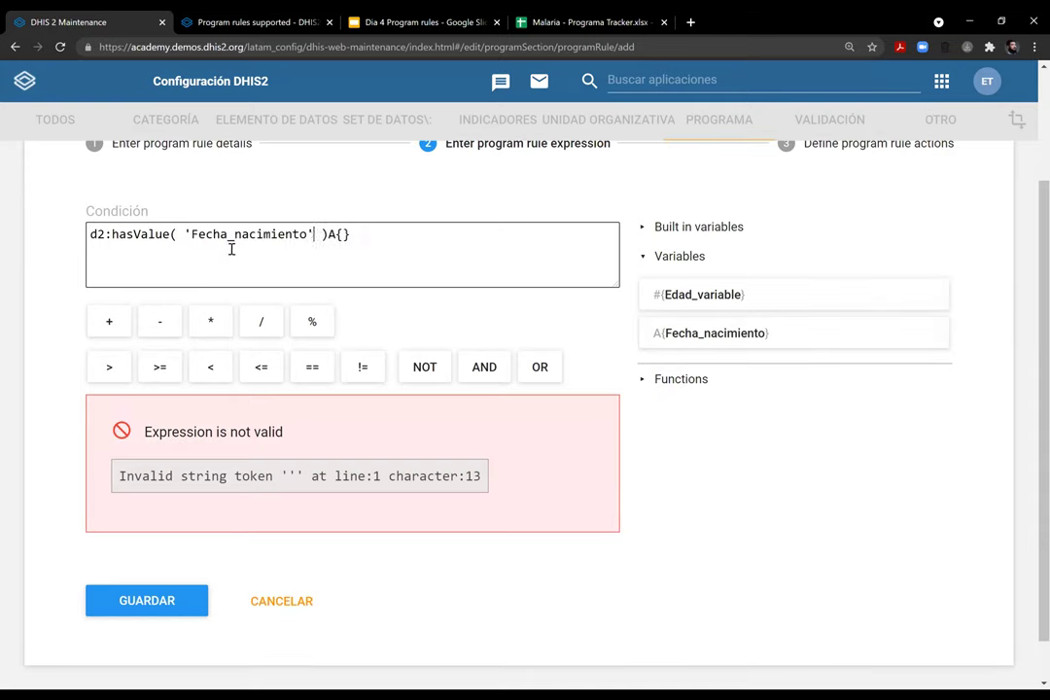
{"action": "left_click_drag", "start_coordinate": [350, 234], "coordinate": [328, 235]}
{"action": "key", "text": "BackSpace"}
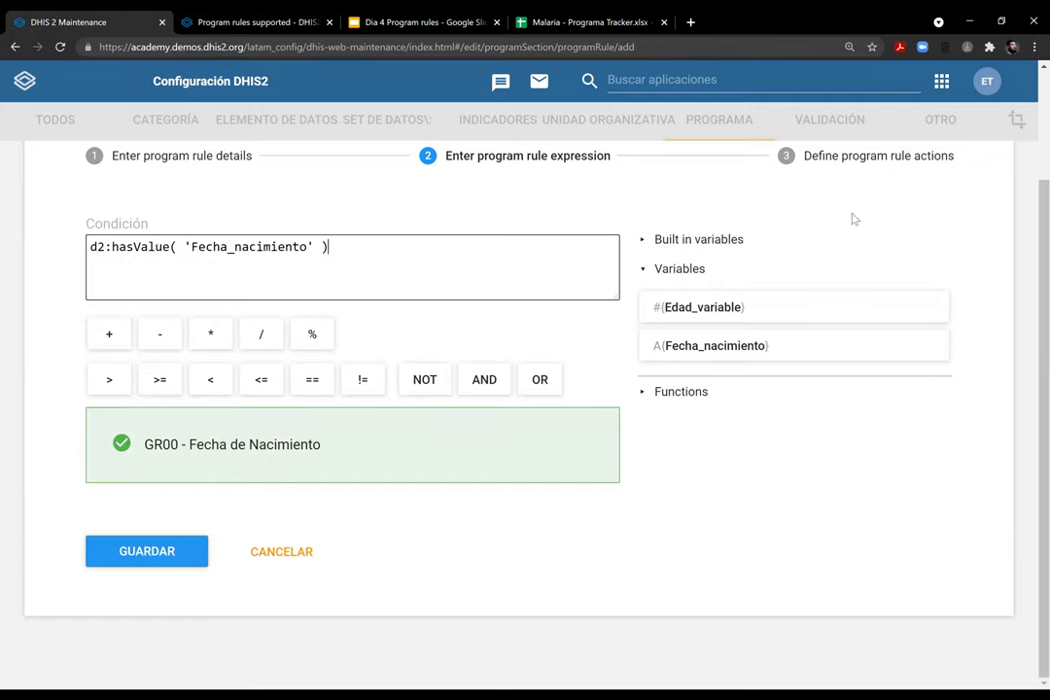
Go to the rule's action definitions and add a new action of type Assign value
{"action": "scroll", "coordinate": [860, 360], "scroll_direction": "up", "scroll_amount": 2}
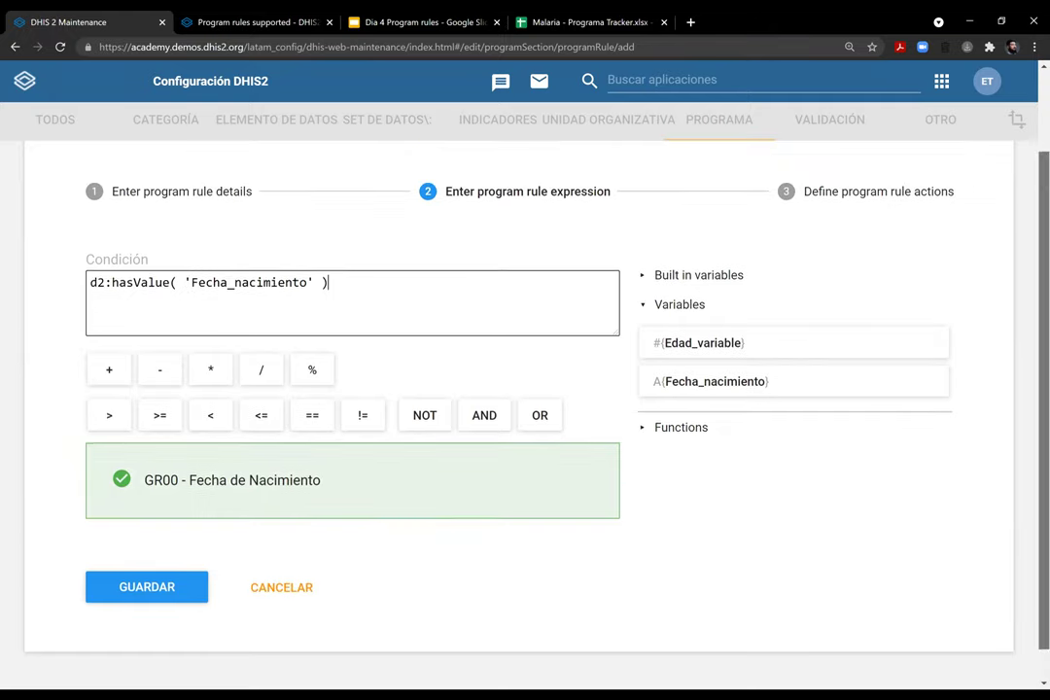
{"action": "left_click", "coordinate": [860, 255]}
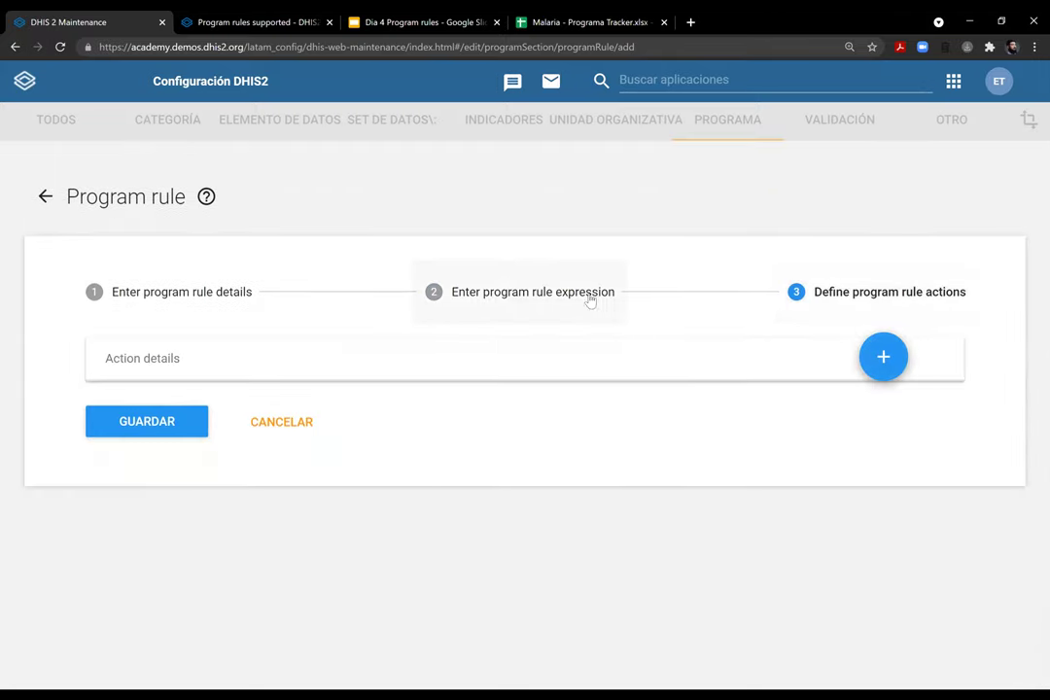
{"action": "left_click", "coordinate": [893, 362]}
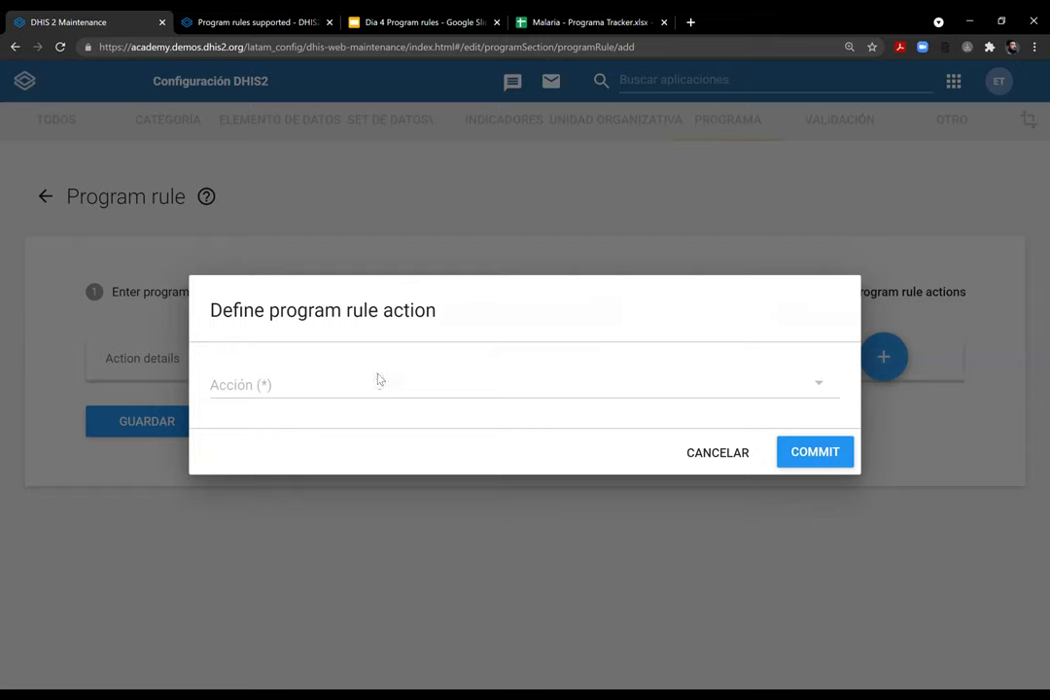
{"action": "left_click", "coordinate": [377, 378]}
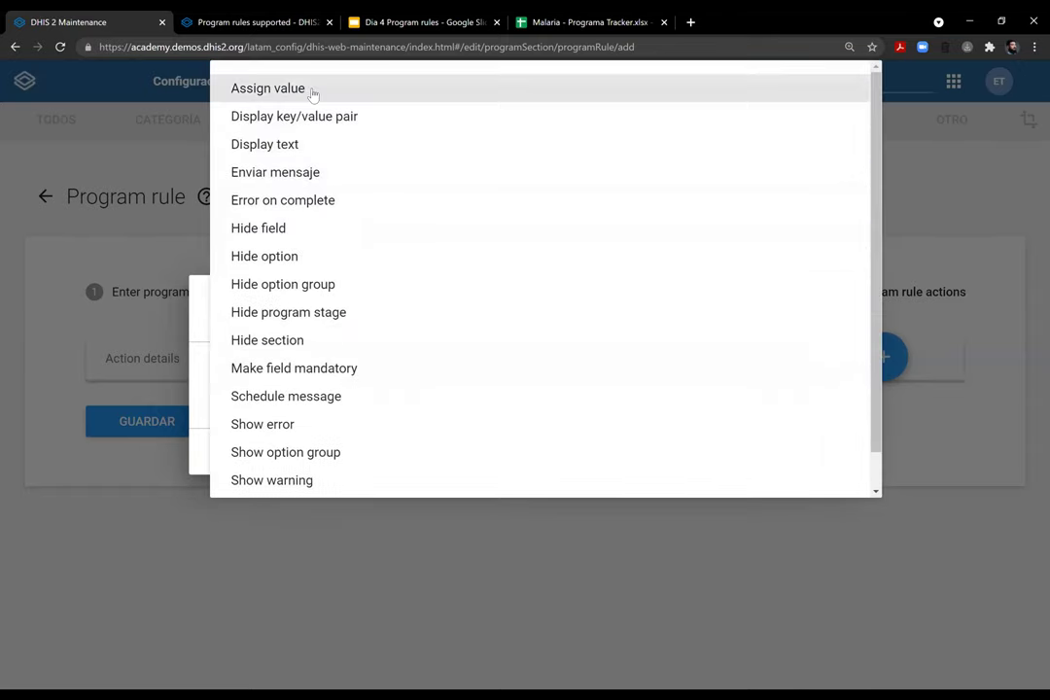
{"action": "left_click", "coordinate": [312, 91]}
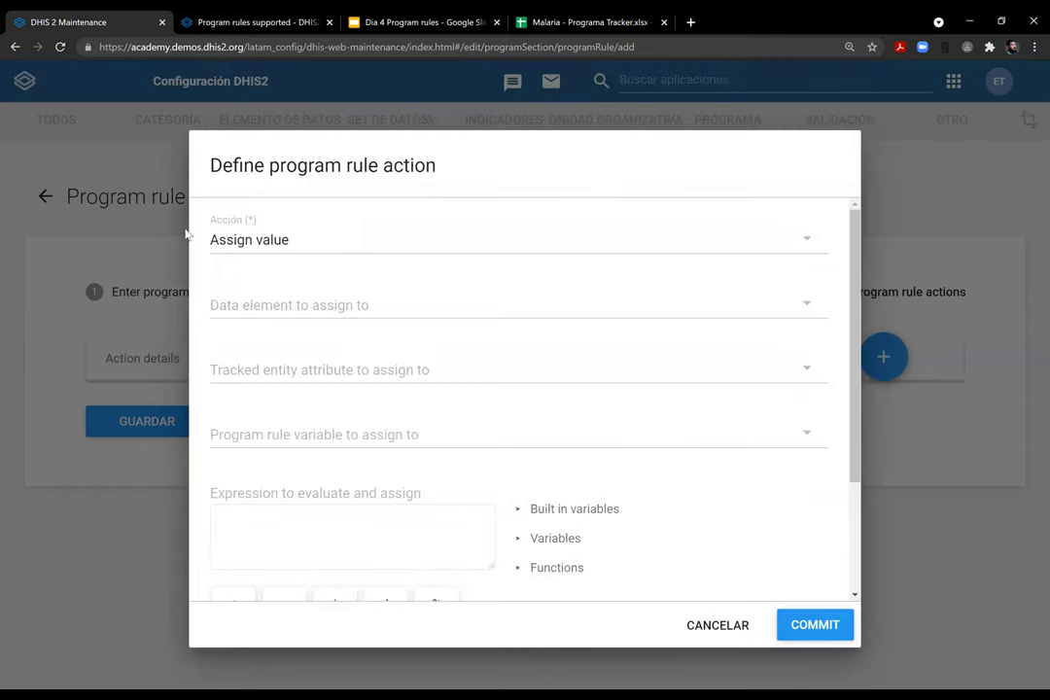
Review the available action types and the data elements, tracked entity attributes and program rule variables a value can be assigned to
{"action": "left_click", "coordinate": [342, 241]}
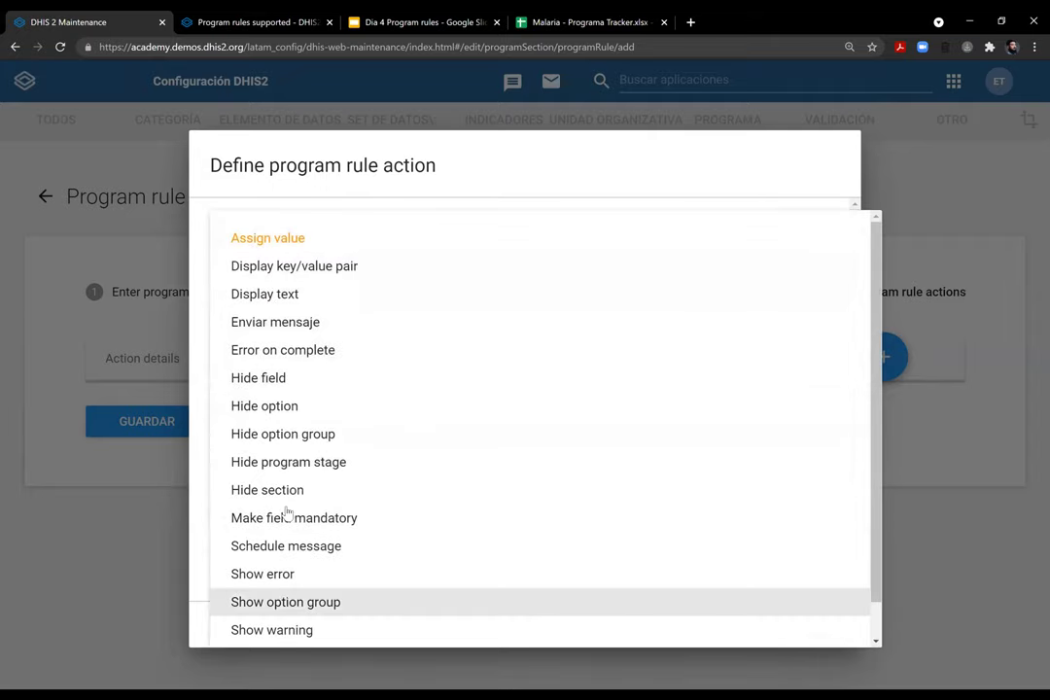
{"action": "left_click", "coordinate": [291, 245]}
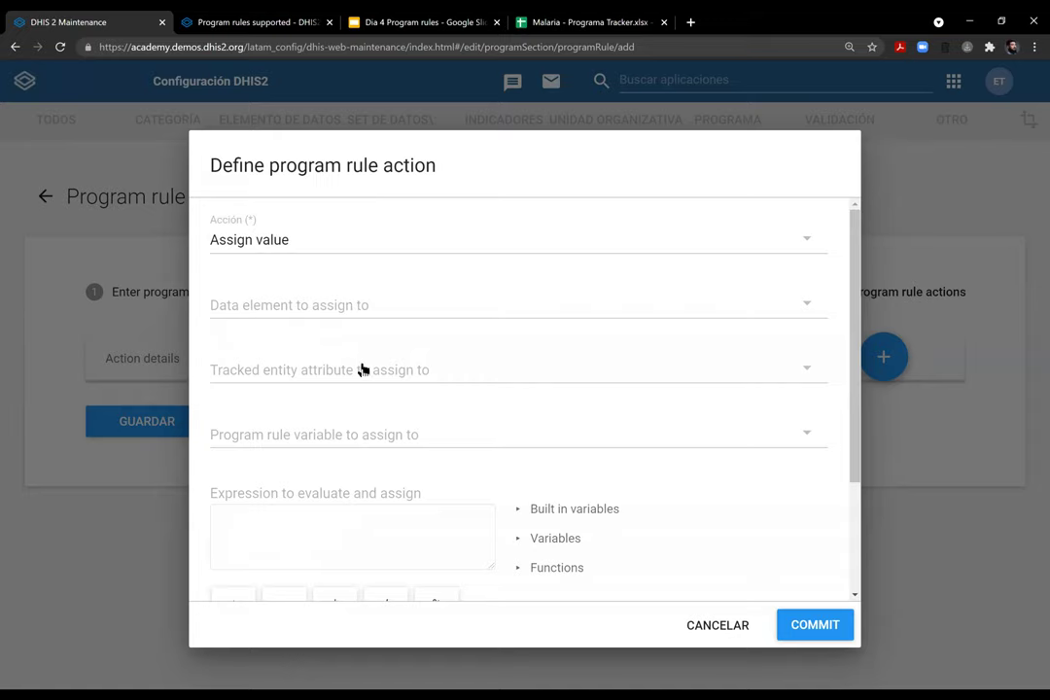
{"action": "left_click", "coordinate": [356, 305]}
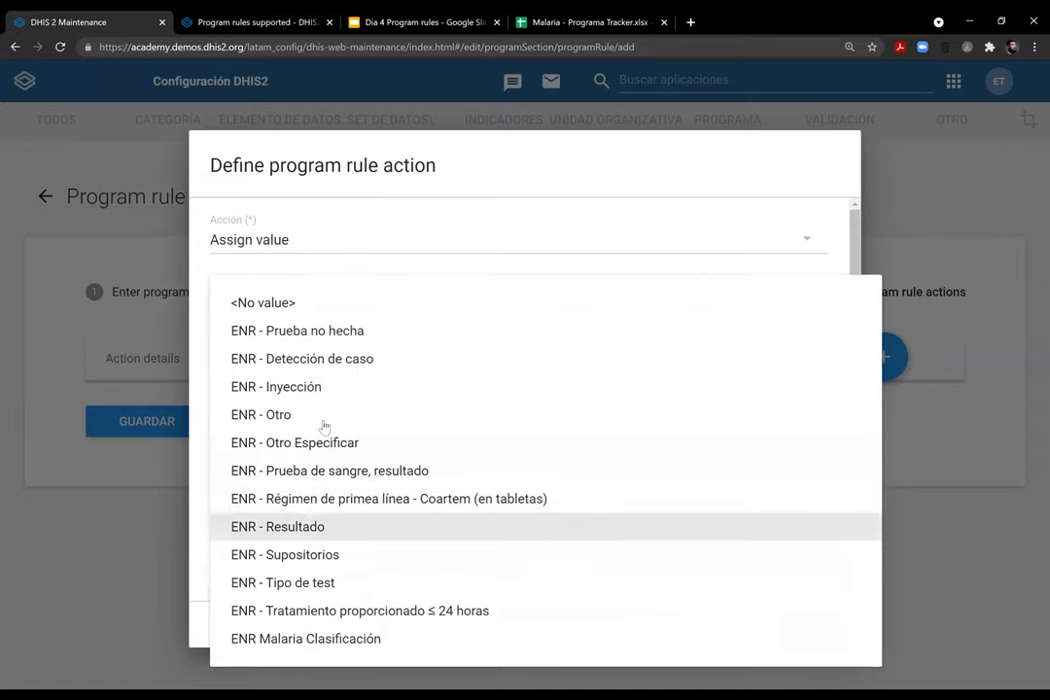
{"action": "left_click", "coordinate": [352, 265]}
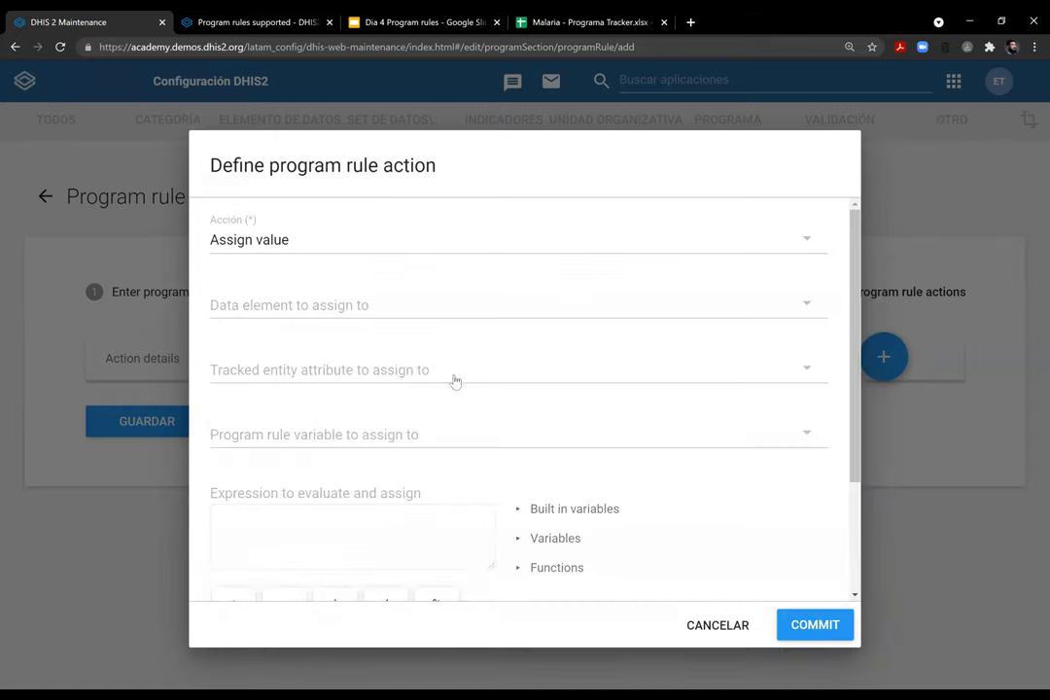
{"action": "left_click", "coordinate": [506, 375]}
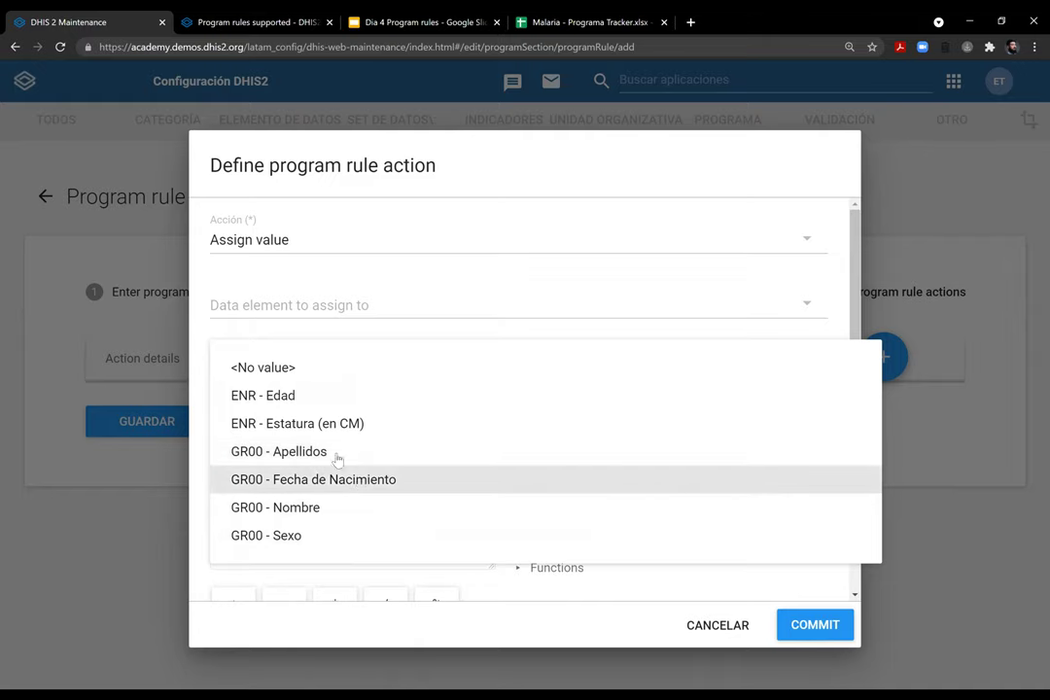
{"action": "left_click", "coordinate": [408, 311]}
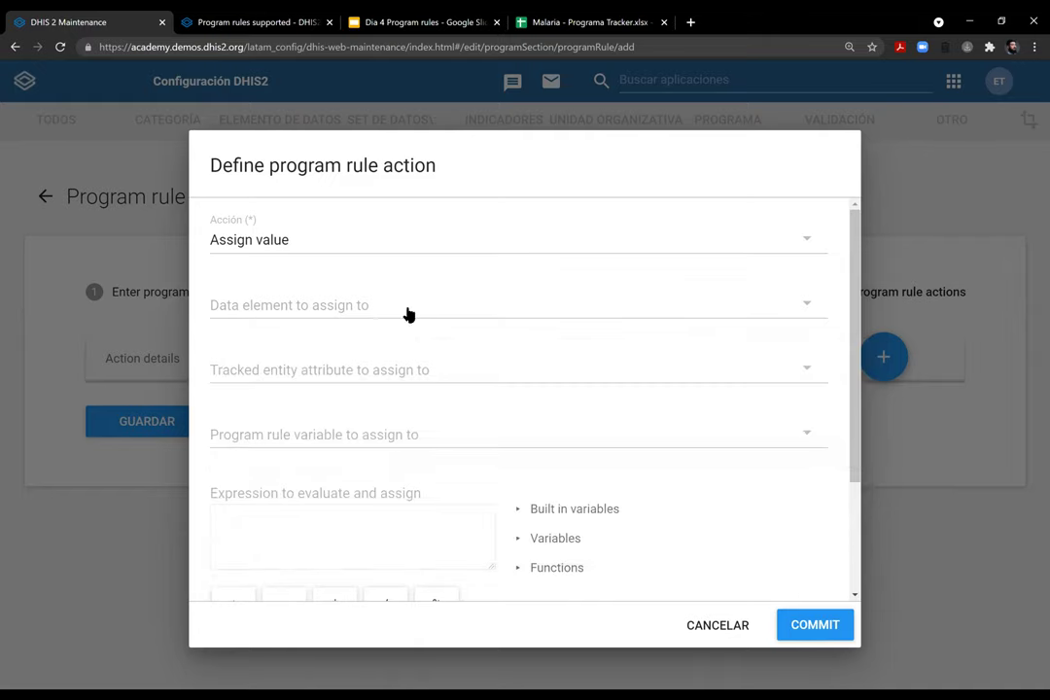
{"action": "left_click", "coordinate": [279, 443]}
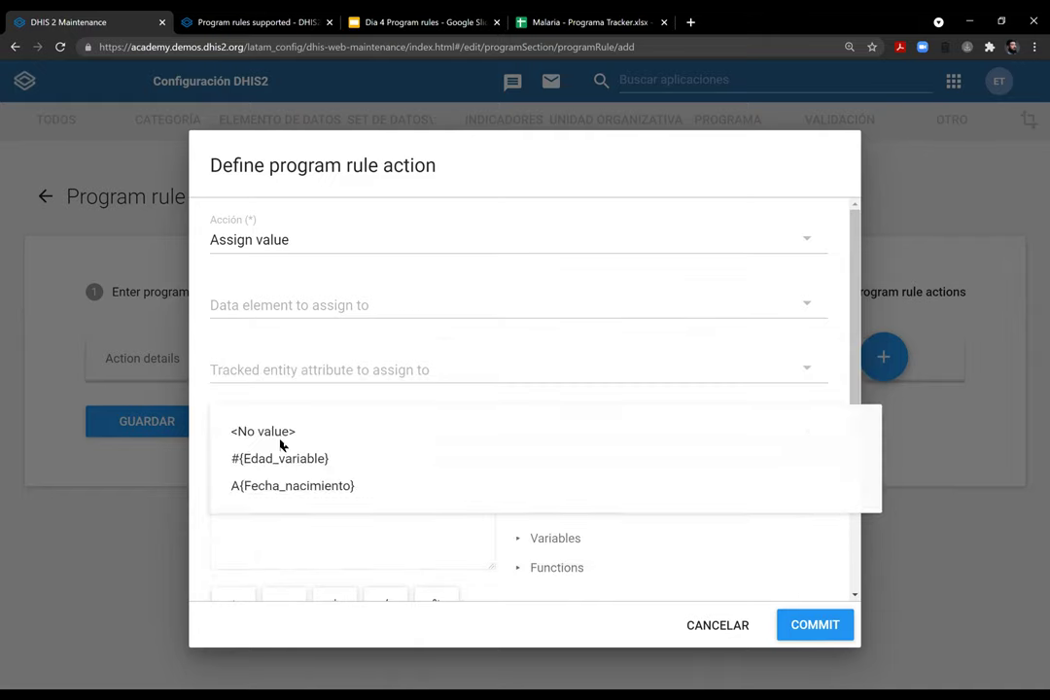
{"action": "left_click", "coordinate": [366, 376]}
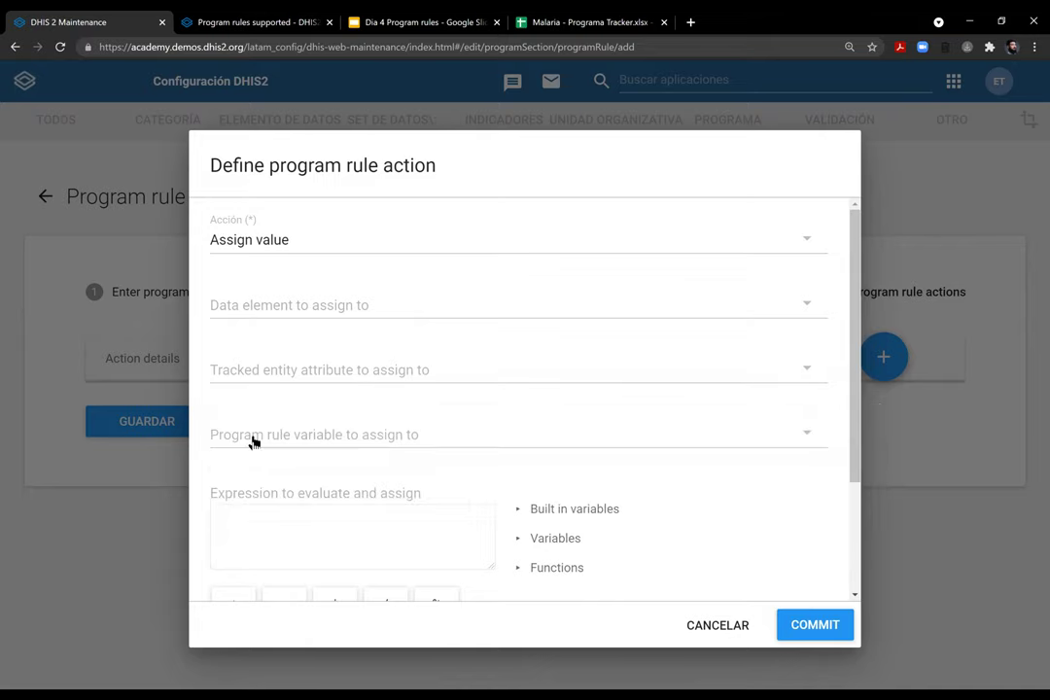
Choose #{Edad_variable} as the program rule variable to assign to and activate the expression to evaluate for editing
{"action": "left_click", "coordinate": [445, 435]}
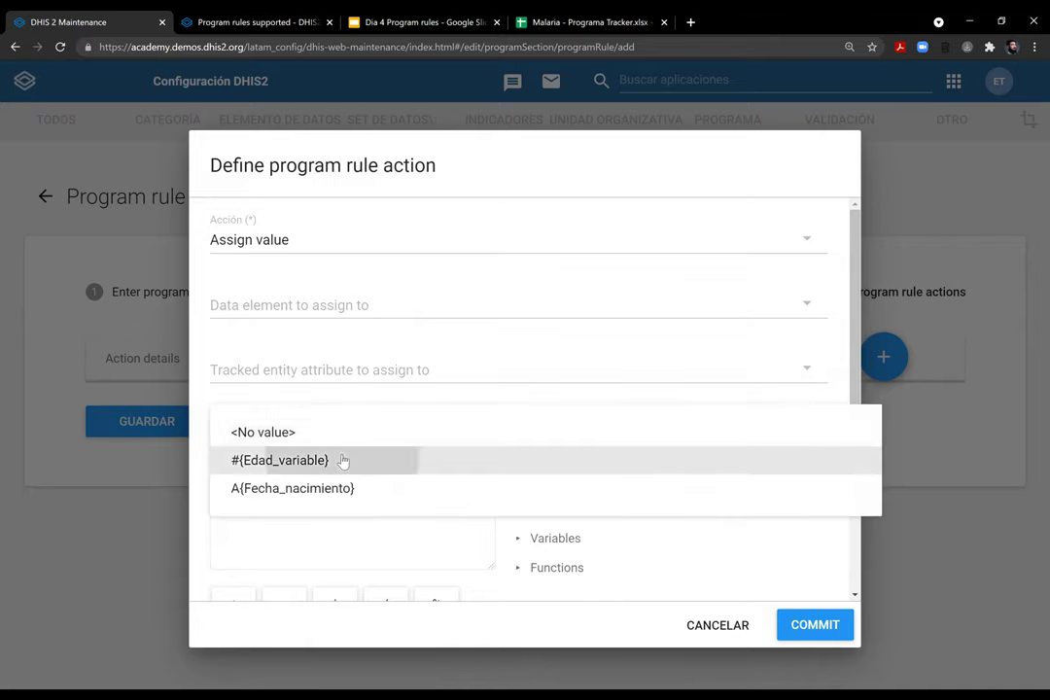
{"action": "left_click", "coordinate": [344, 461]}
{"action": "left_click", "coordinate": [367, 518]}
{"action": "scroll", "coordinate": [594, 291], "scroll_direction": "down", "scroll_amount": 2}
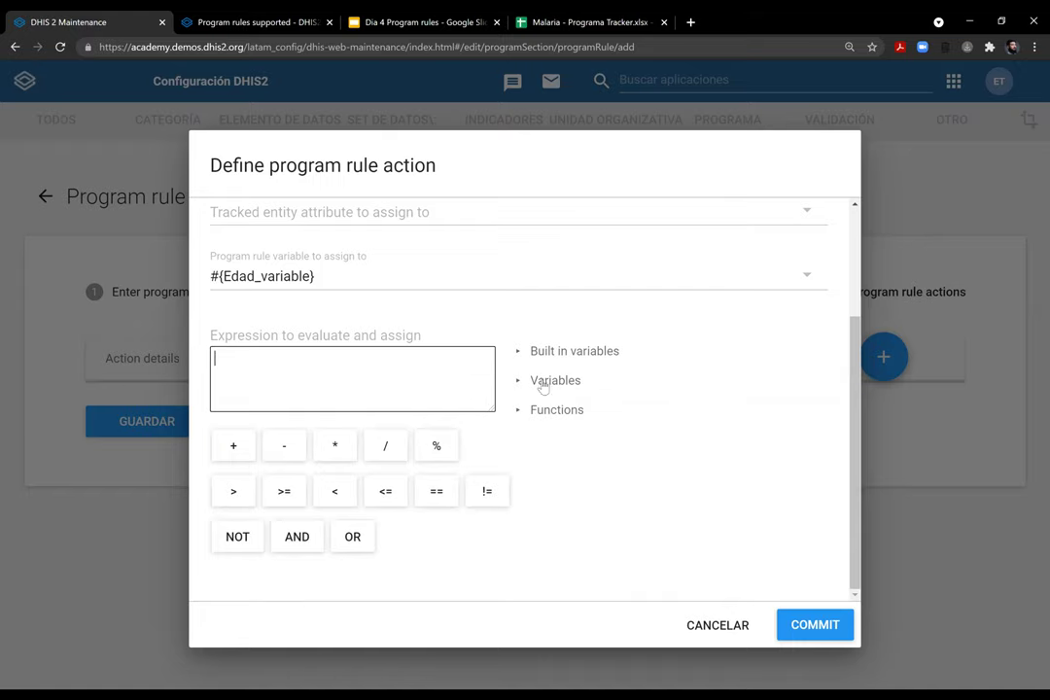
Insert the d2:yearsBetween( <date>, <date> ) function into the expression to evaluate and assign
{"action": "left_click", "coordinate": [556, 415]}
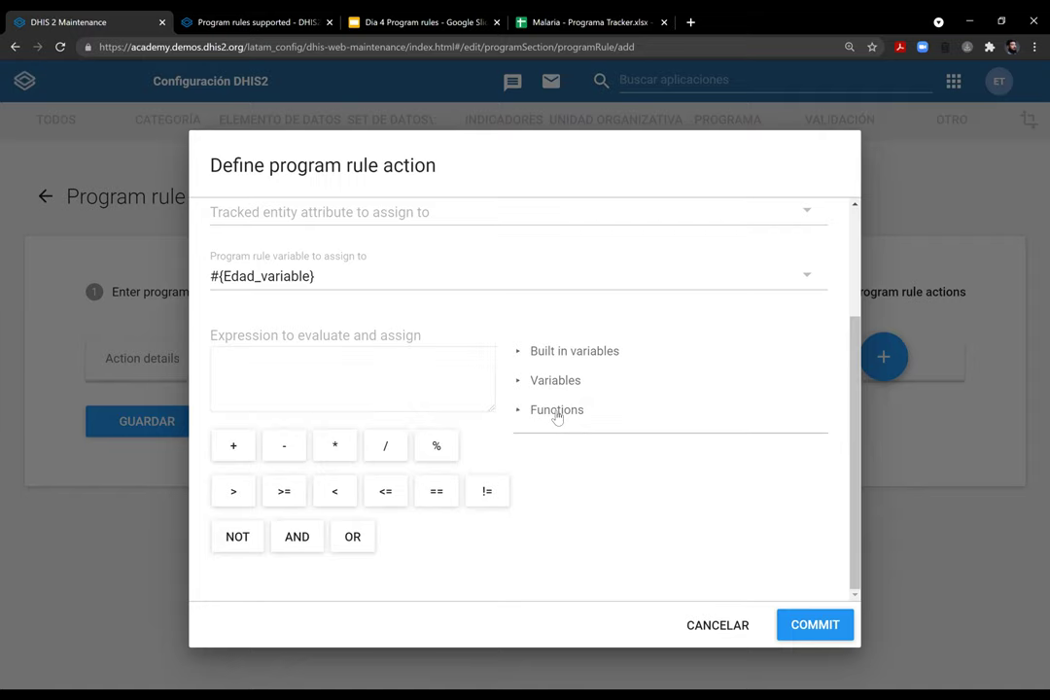
{"action": "scroll", "coordinate": [844, 389], "scroll_direction": "down", "scroll_amount": 3}
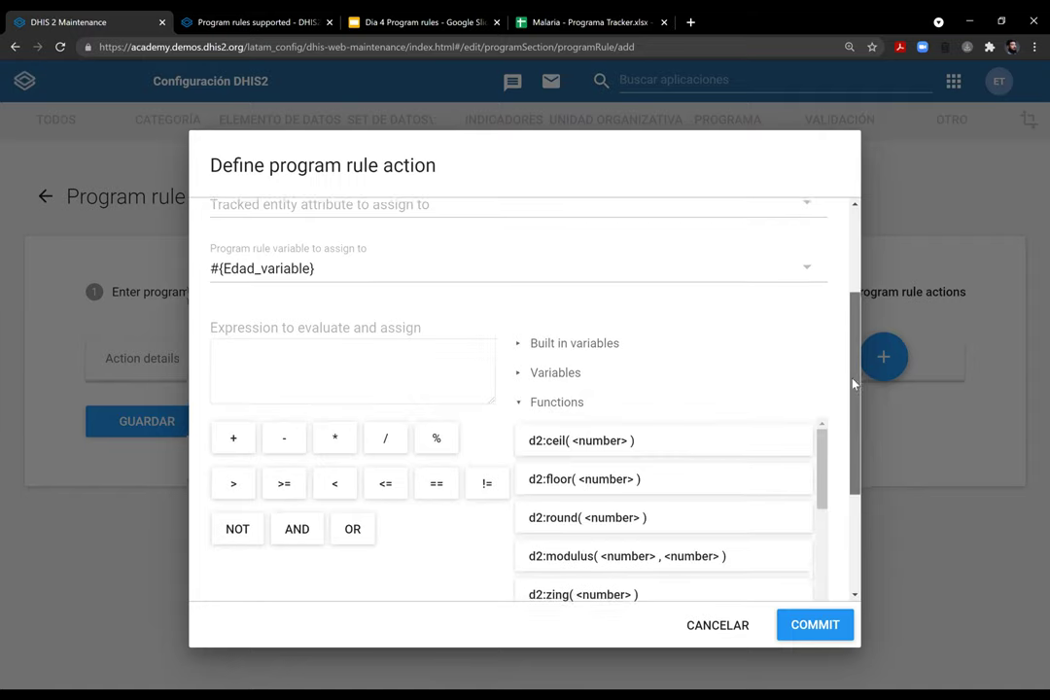
{"action": "scroll", "coordinate": [846, 438], "scroll_direction": "down", "scroll_amount": 2}
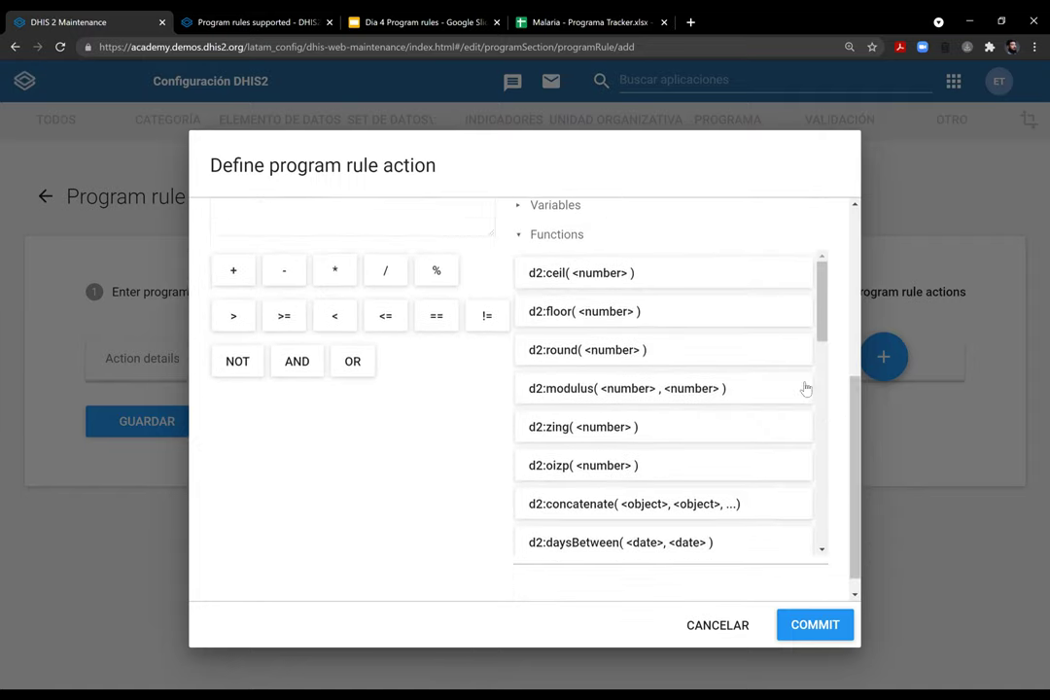
{"action": "left_click_drag", "start_coordinate": [821, 337], "coordinate": [829, 358]}
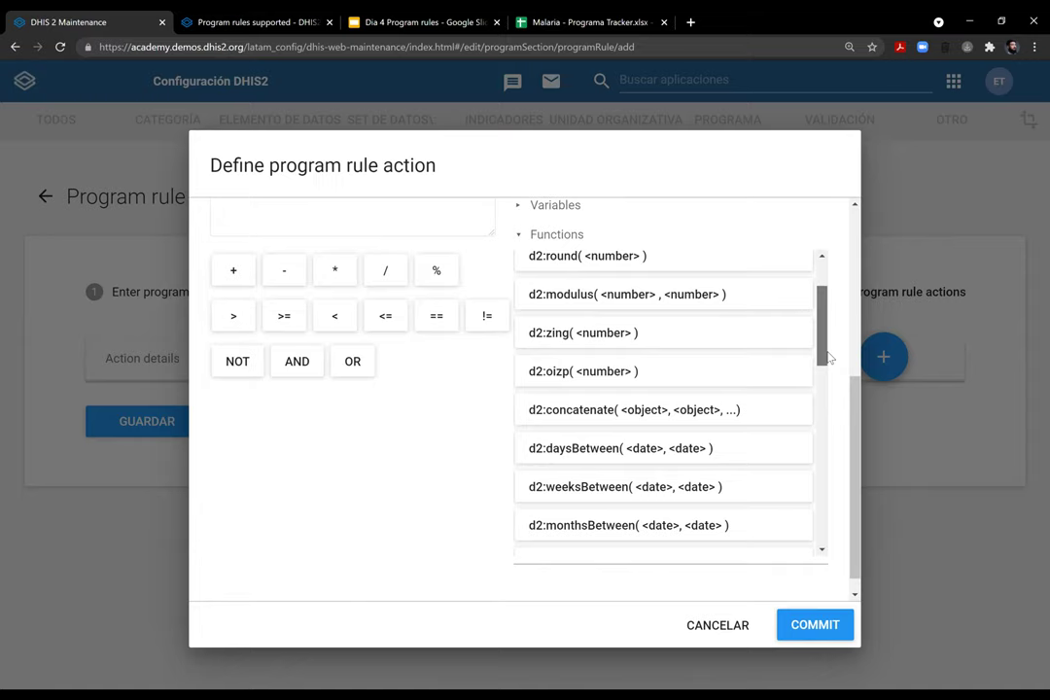
{"action": "left_click_drag", "start_coordinate": [830, 360], "coordinate": [787, 394]}
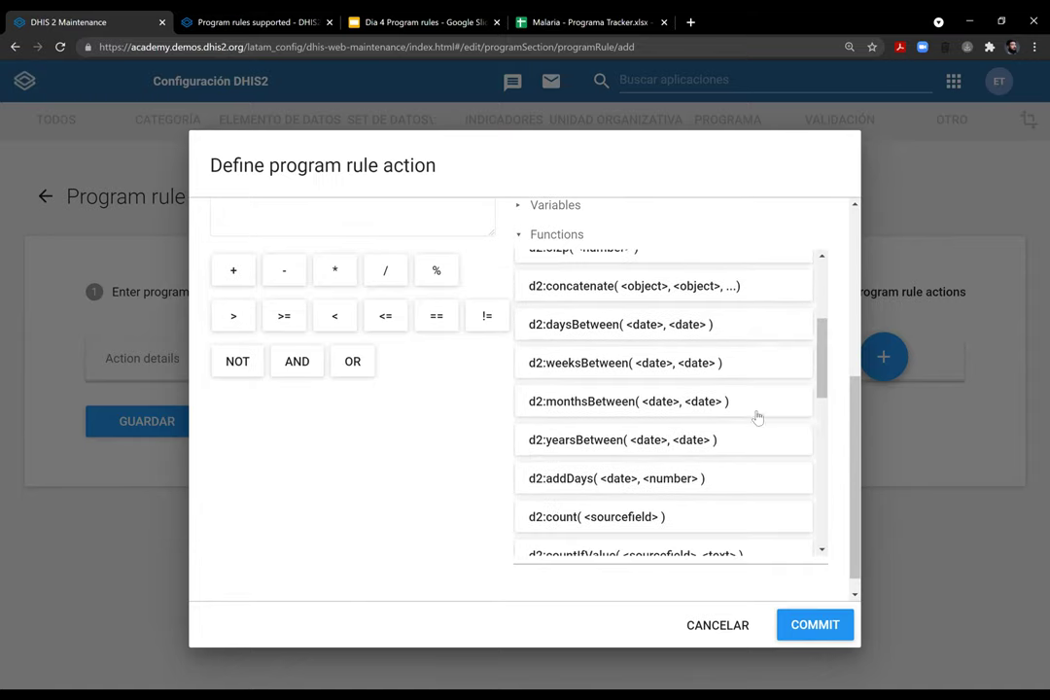
{"action": "left_click", "coordinate": [580, 445]}
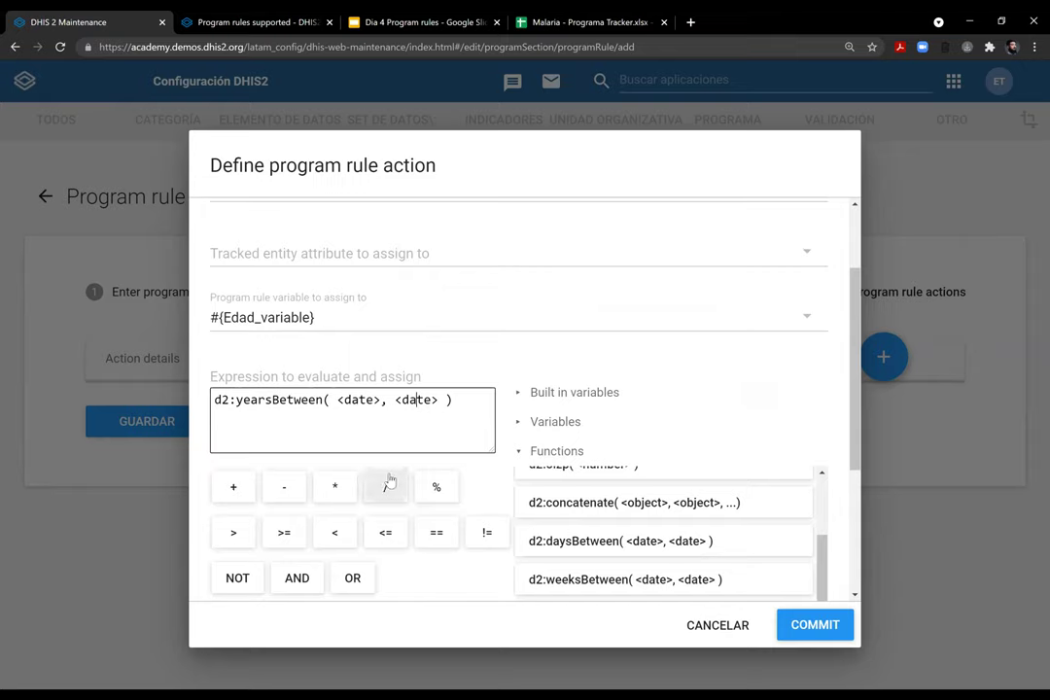
Replace the first <date> placeholder of d2:yearsBetween with the variable A{Fecha_nacimiento}
{"action": "left_click_drag", "start_coordinate": [381, 402], "coordinate": [351, 402]}
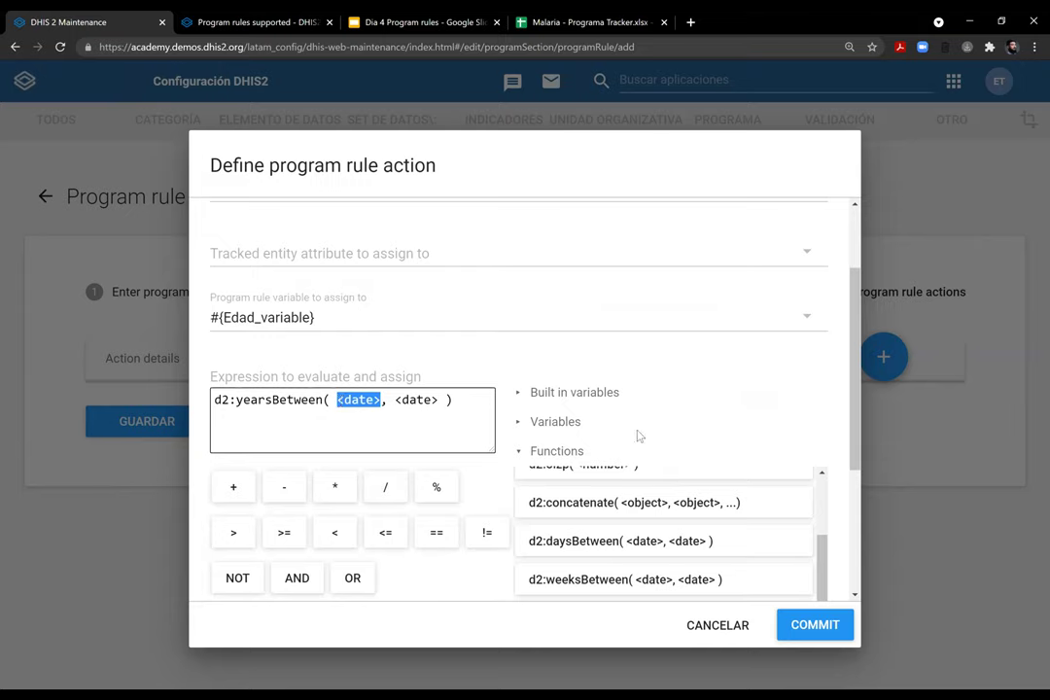
{"action": "key", "text": "BackSpace"}
{"action": "left_click", "coordinate": [537, 425]}
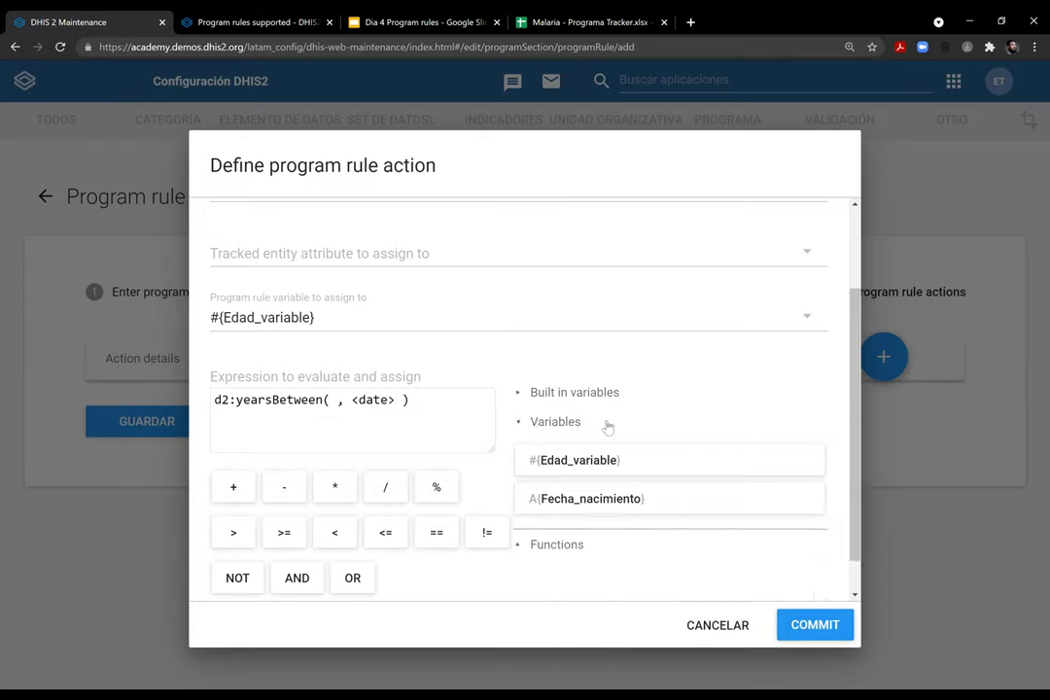
{"action": "left_click", "coordinate": [650, 506]}
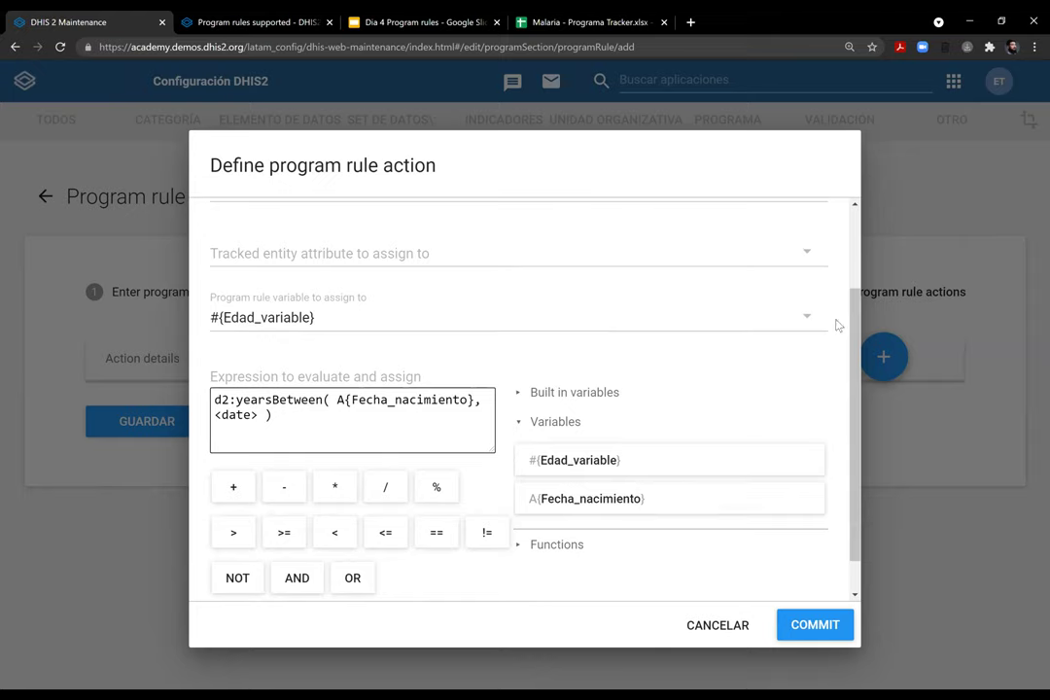
Replace the second <date> placeholder of d2:yearsBetween with the built-in variable V{enrollment_date}
{"action": "left_click", "coordinate": [520, 425]}
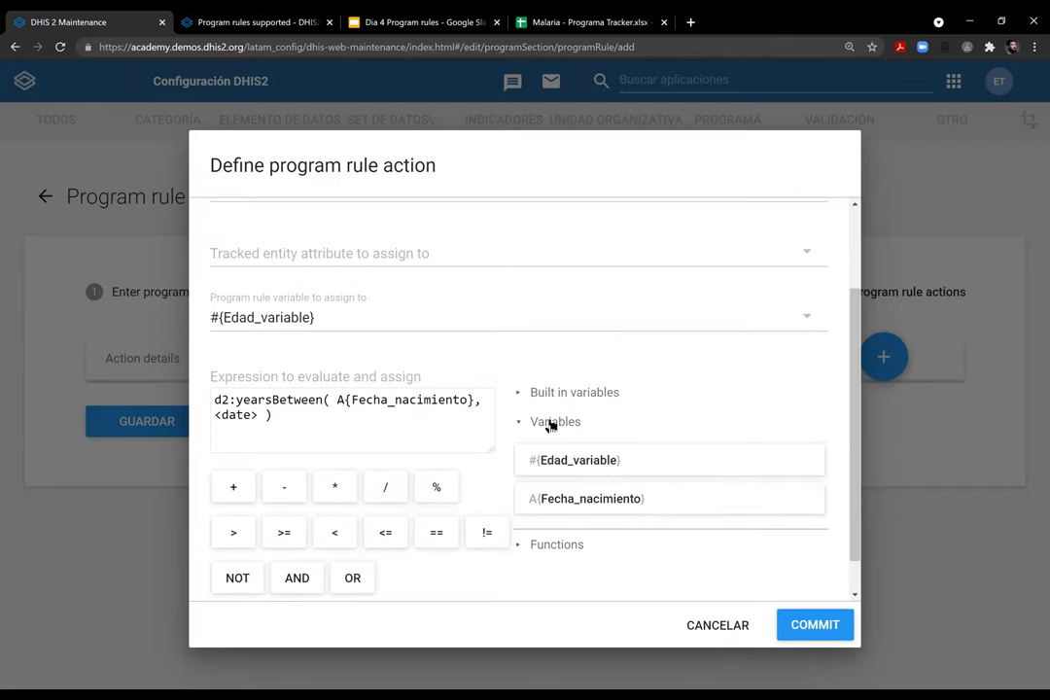
{"action": "left_click", "coordinate": [521, 393]}
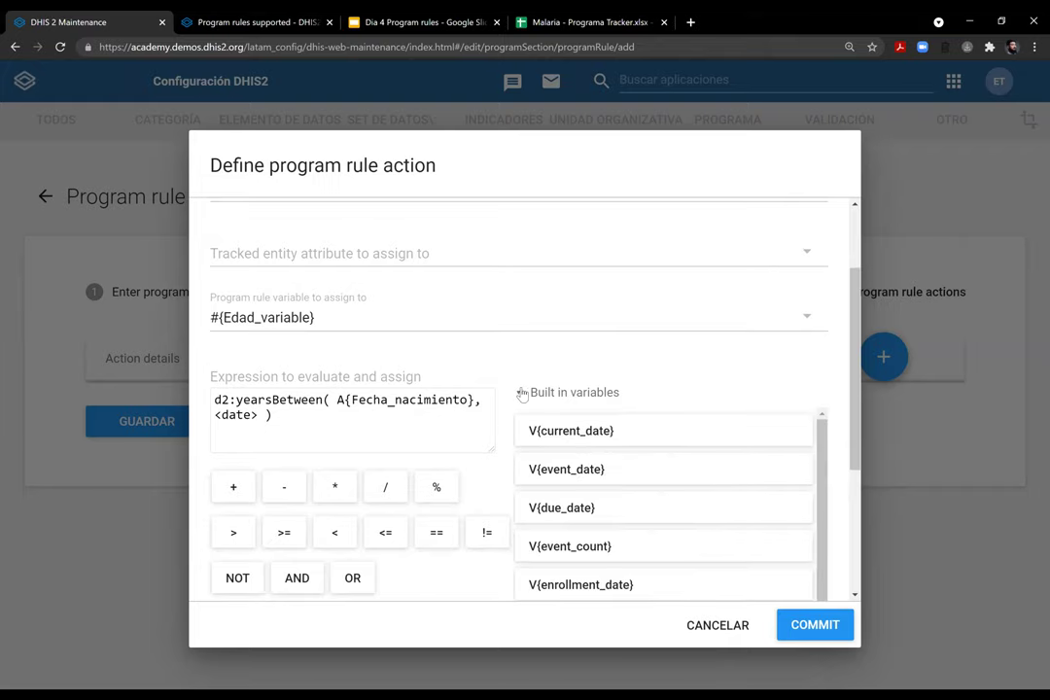
{"action": "left_click_drag", "start_coordinate": [856, 355], "coordinate": [855, 378]}
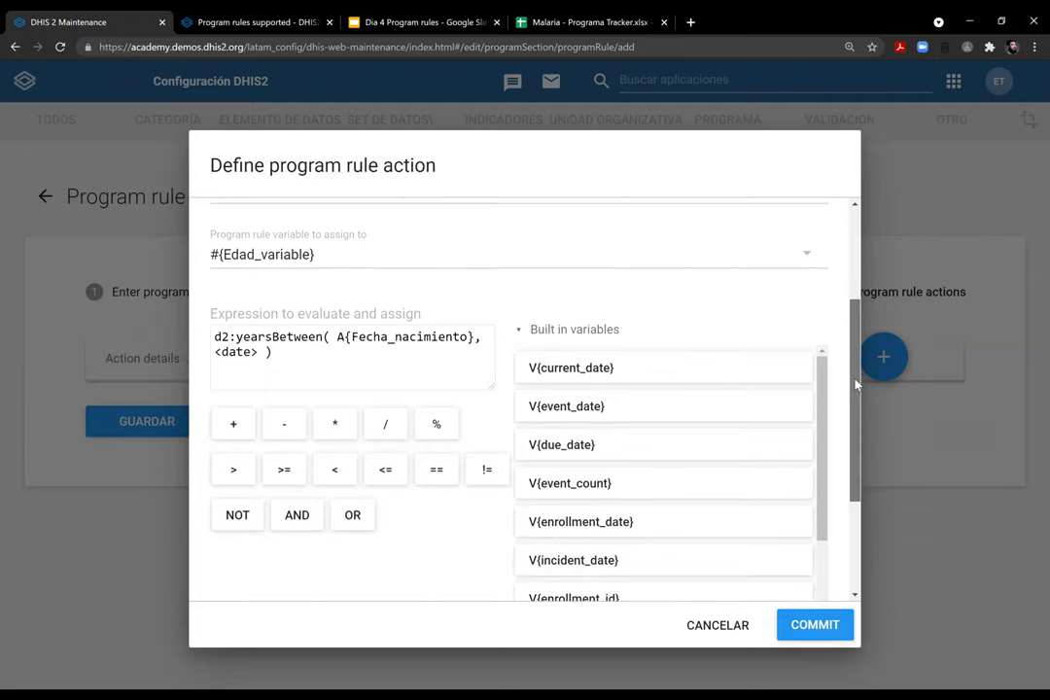
{"action": "left_click", "coordinate": [610, 521]}
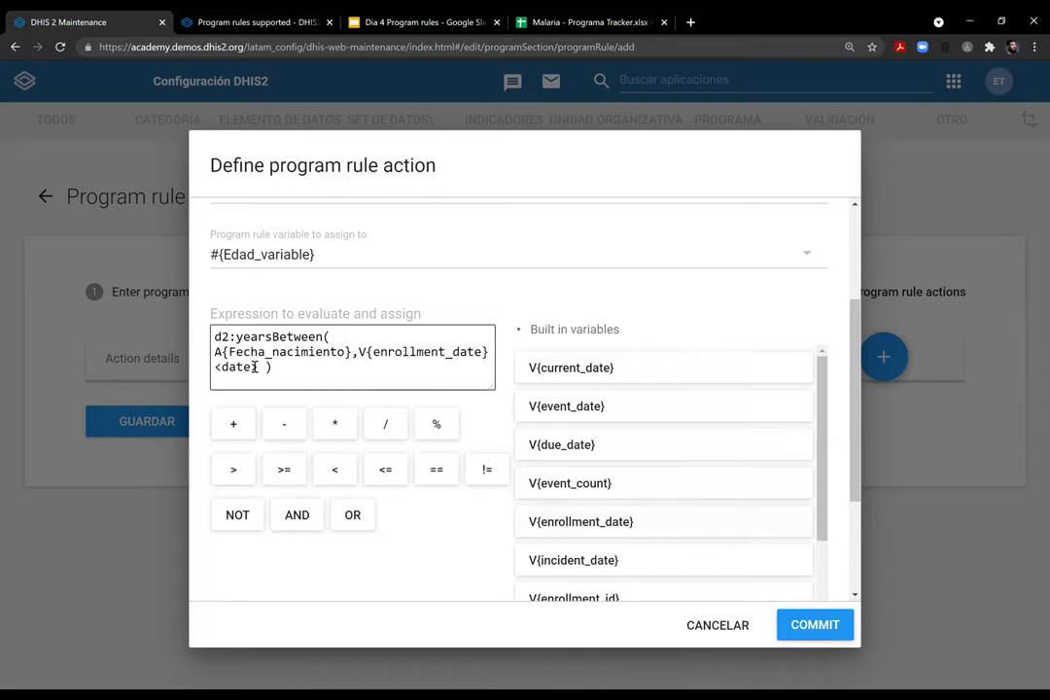
{"action": "left_click_drag", "start_coordinate": [259, 367], "coordinate": [220, 368]}
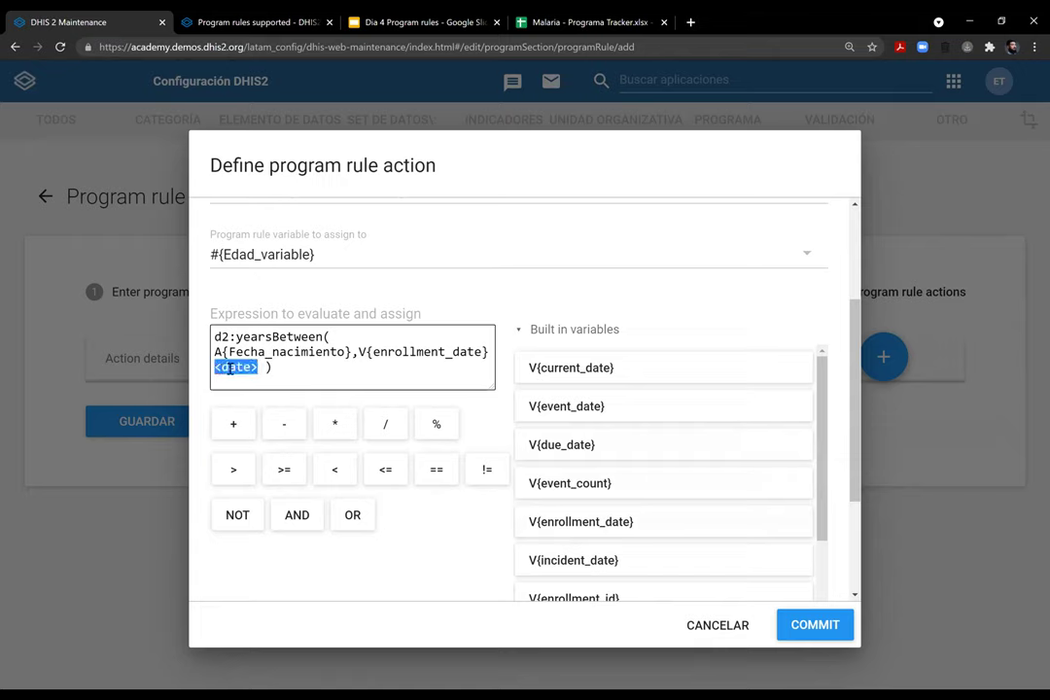
{"action": "key", "text": "BackSpace"}
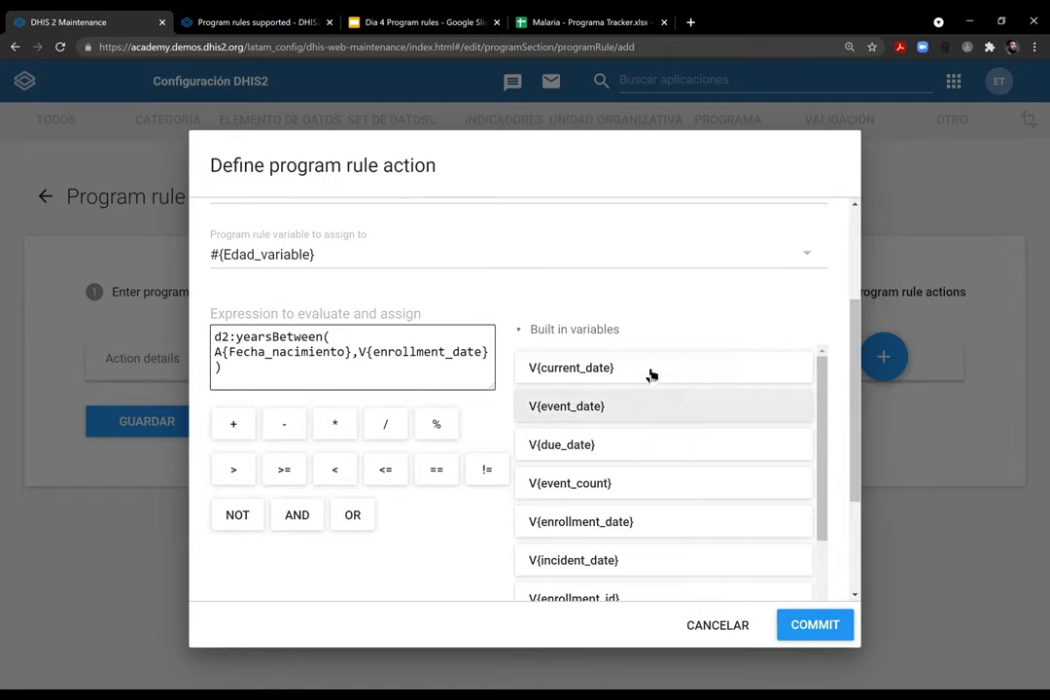
Try V{current_date} as the function's second date and put V{enrollment_date} back in its place
{"action": "left_click_drag", "start_coordinate": [358, 352], "coordinate": [488, 357]}
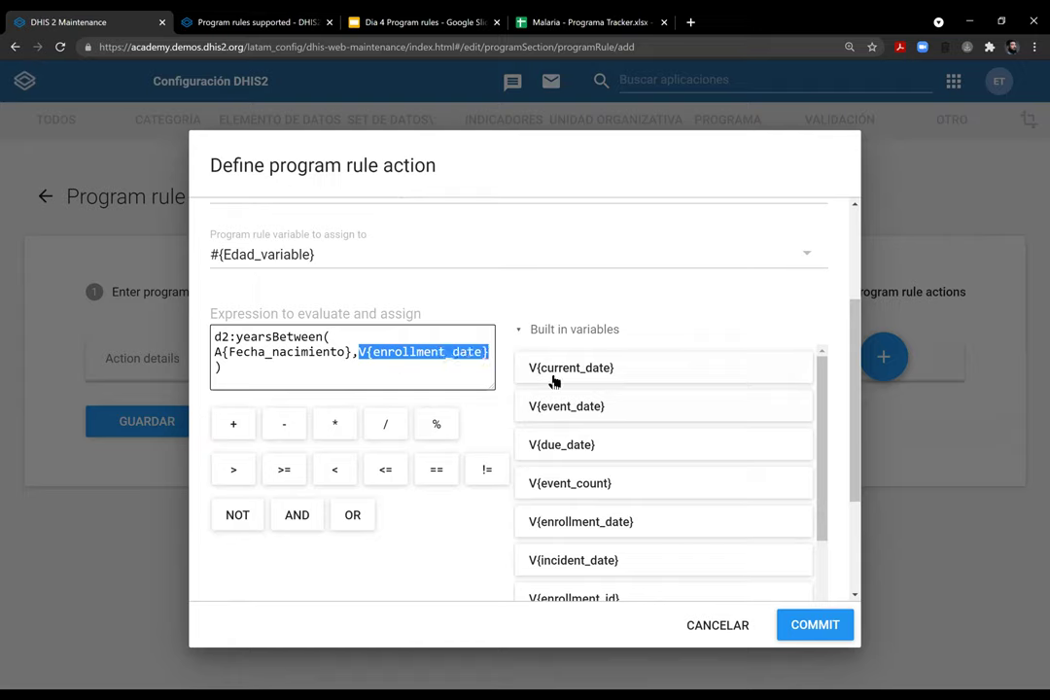
{"action": "left_click", "coordinate": [650, 380]}
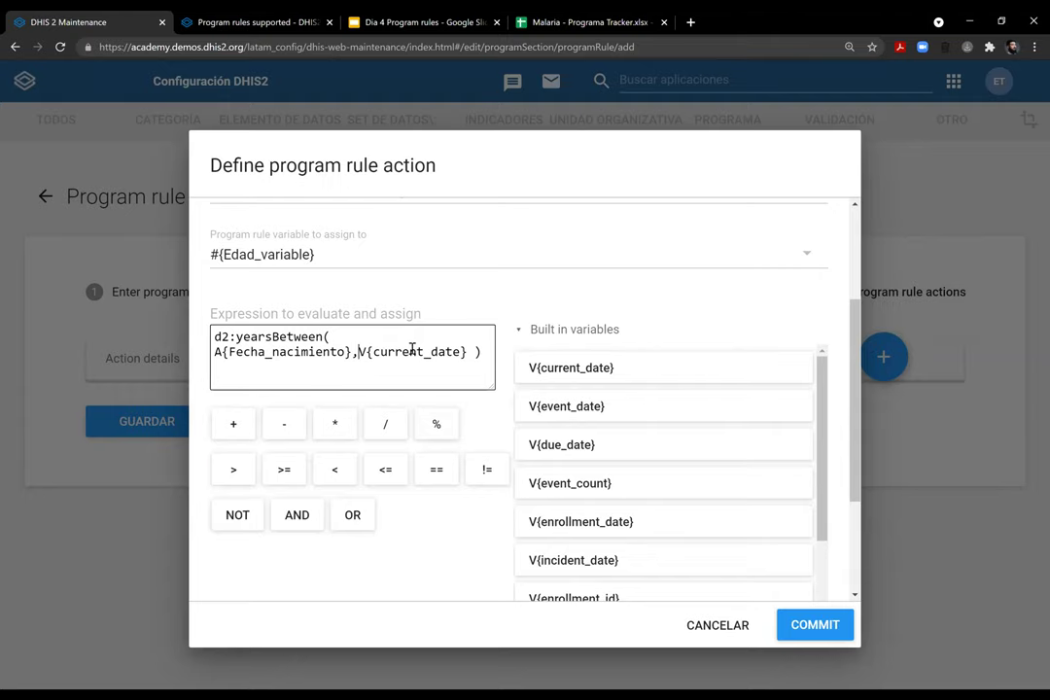
{"action": "left_click_drag", "start_coordinate": [476, 352], "coordinate": [371, 351]}
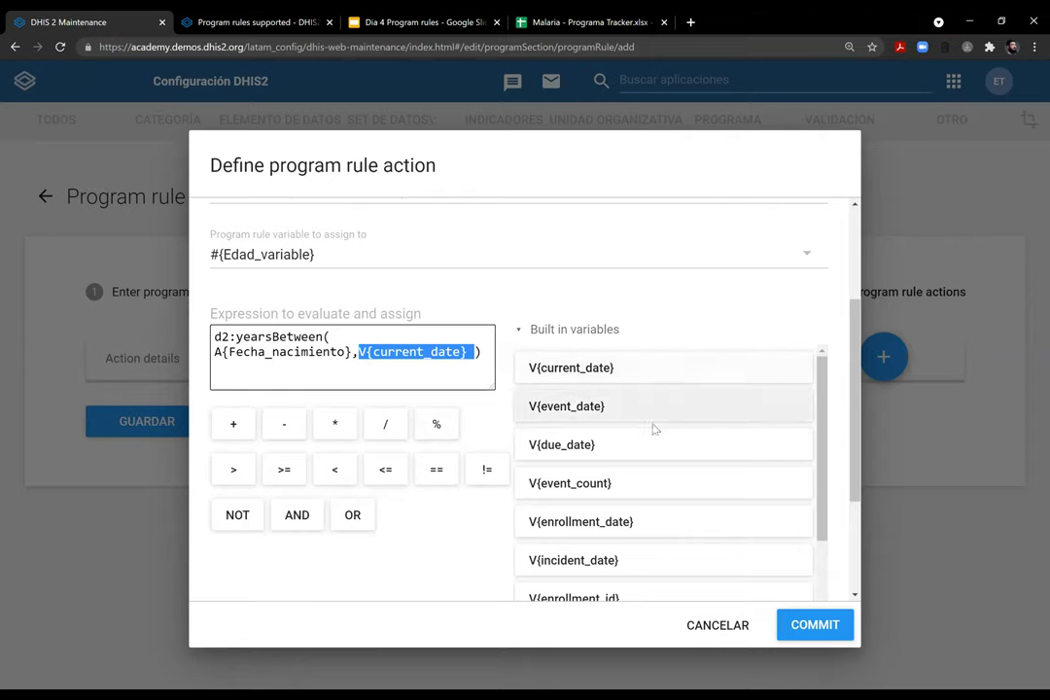
{"action": "key", "text": "BackSpace"}
{"action": "left_click", "coordinate": [613, 525]}
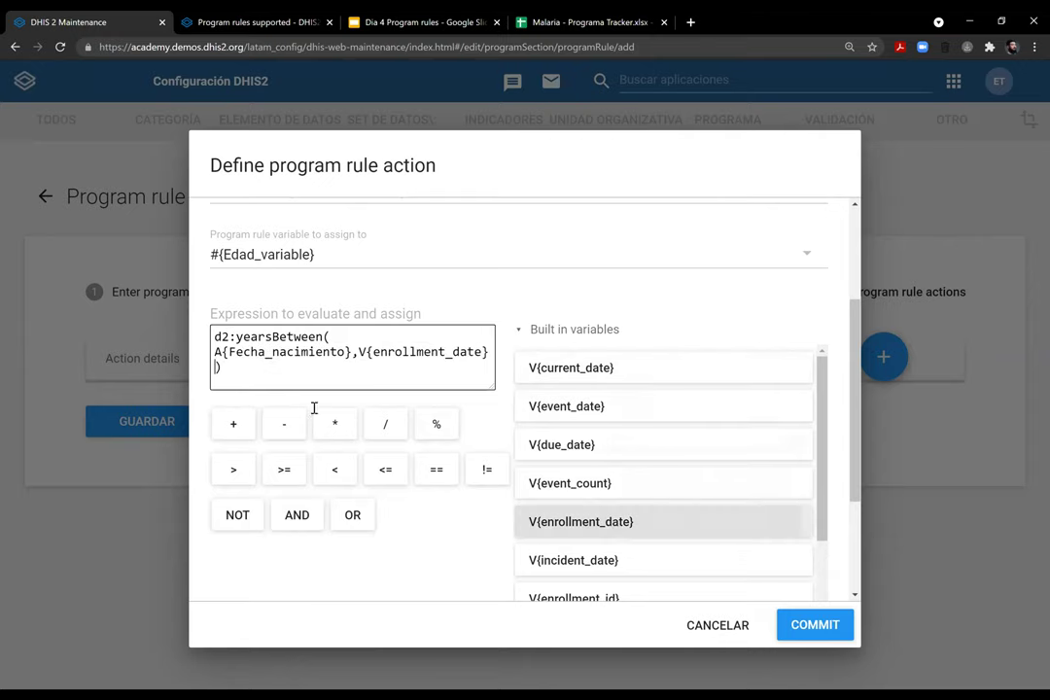
Check the completed age expression, commit the Assign value action and save the program rule
{"action": "left_click", "coordinate": [268, 370]}
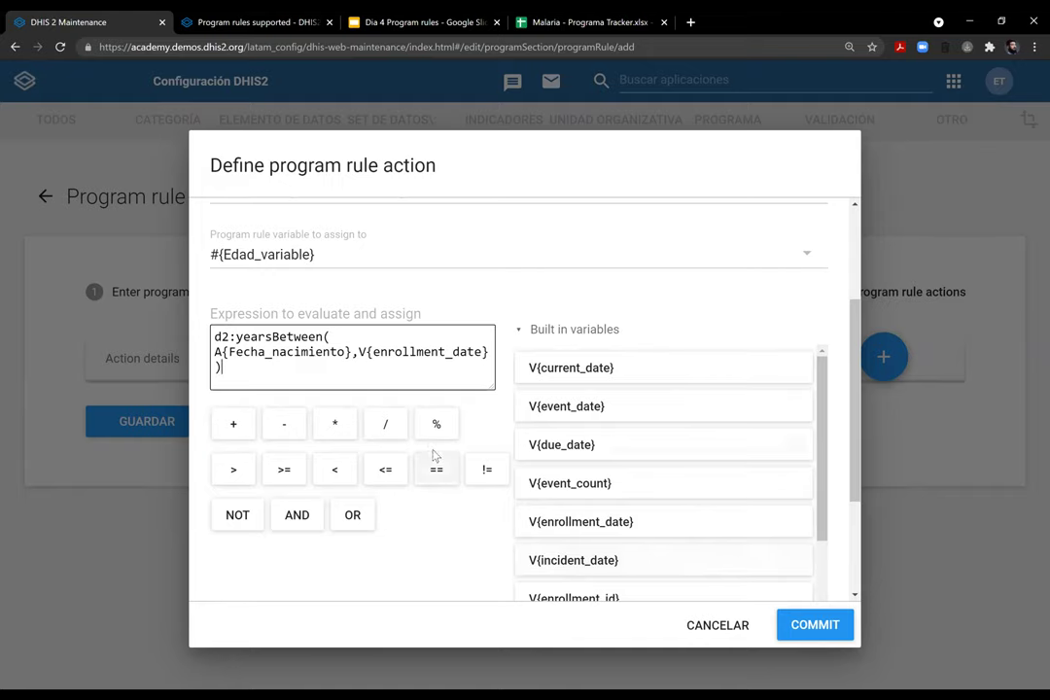
{"action": "scroll", "coordinate": [449, 365], "scroll_direction": "up", "scroll_amount": 3}
{"action": "scroll", "coordinate": [453, 374], "scroll_direction": "down", "scroll_amount": 3}
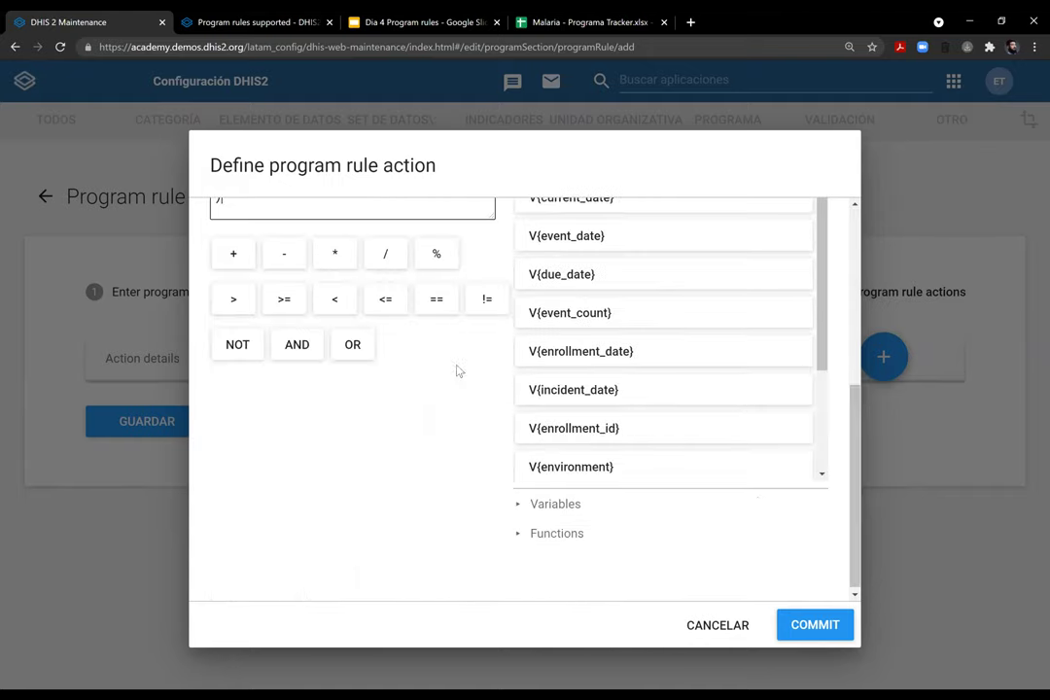
{"action": "scroll", "coordinate": [435, 375], "scroll_direction": "up", "scroll_amount": 3}
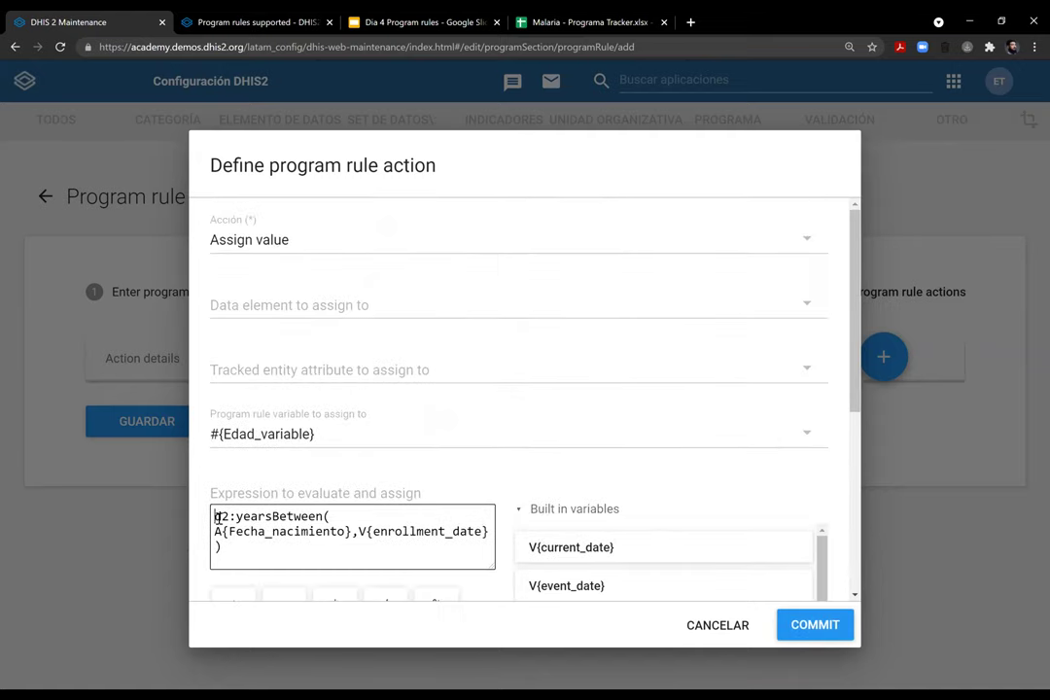
{"action": "left_click_drag", "start_coordinate": [215, 518], "coordinate": [288, 549]}
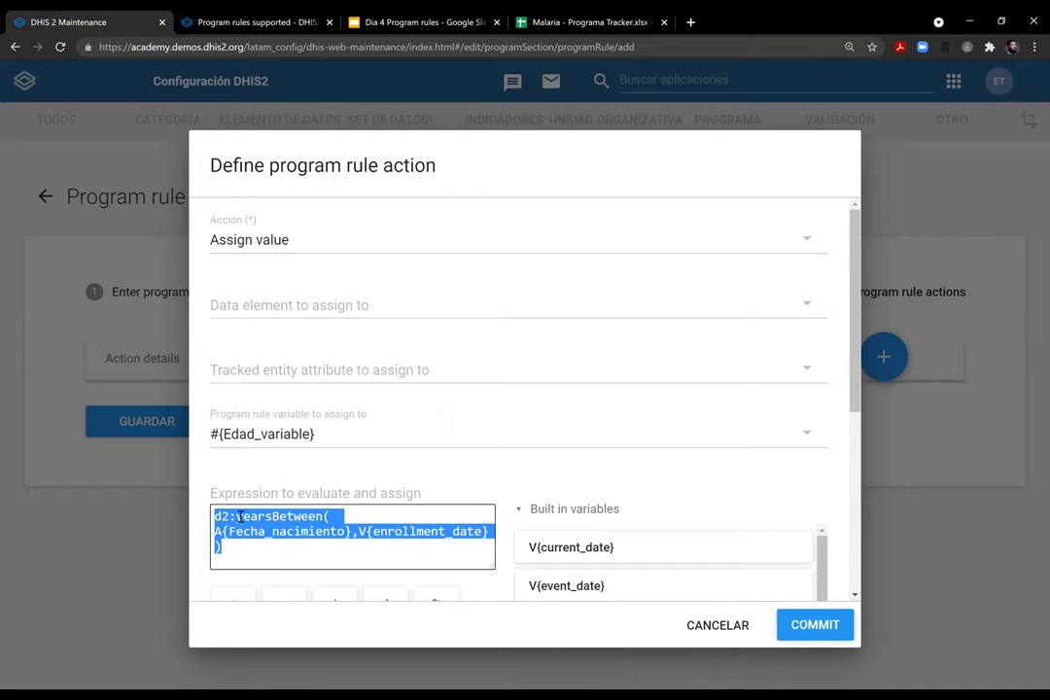
{"action": "left_click", "coordinate": [264, 528]}
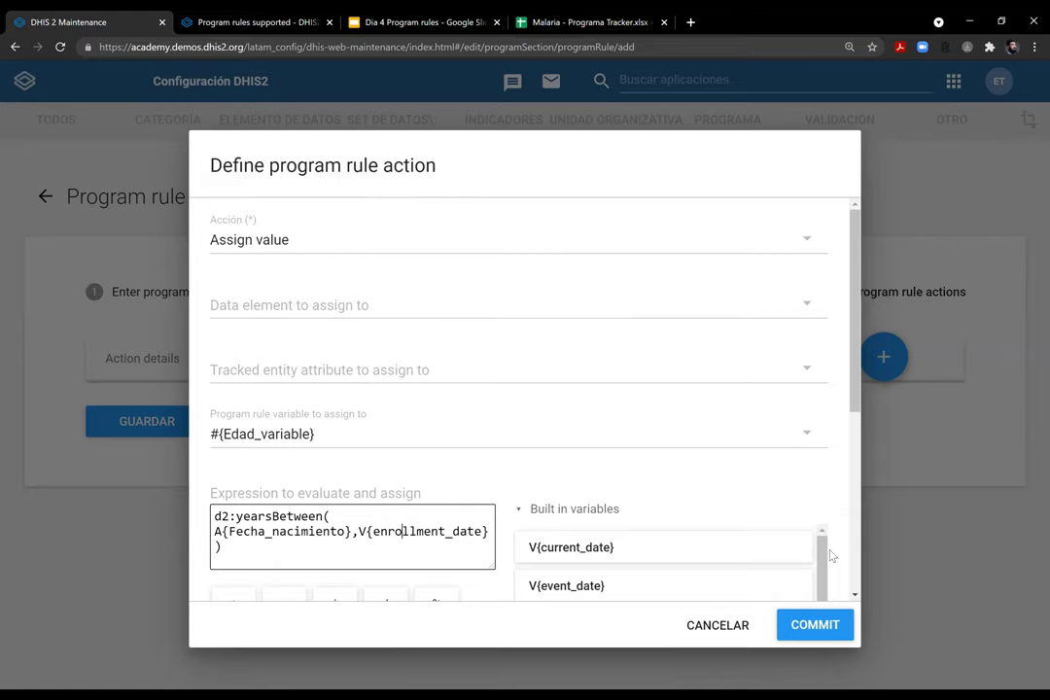
{"action": "left_click", "coordinate": [844, 628]}
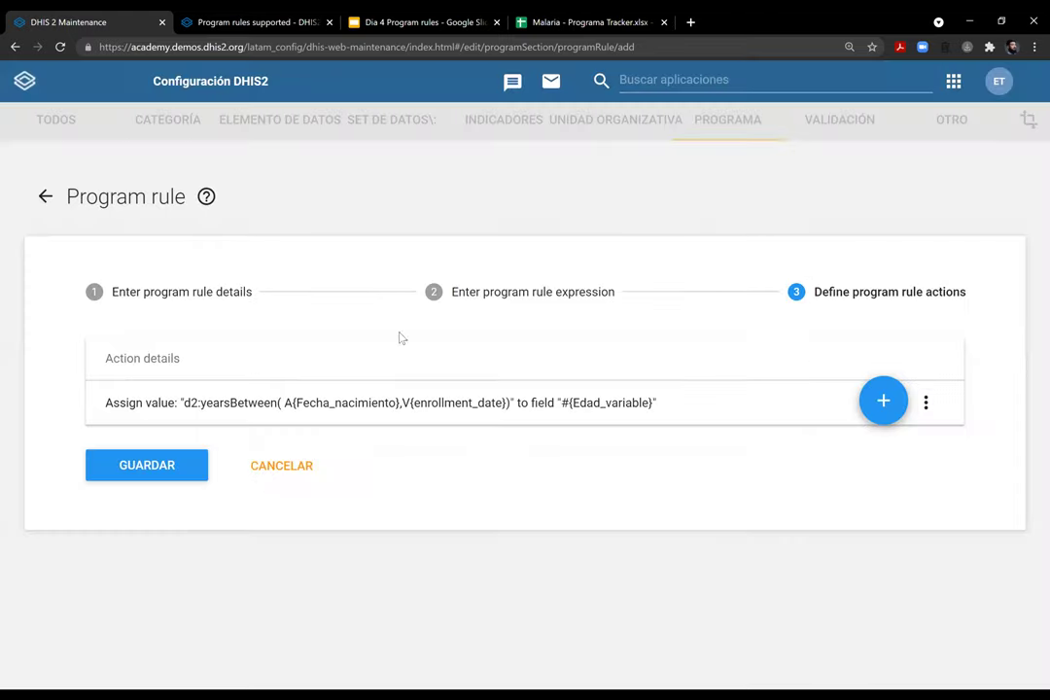
{"action": "left_click", "coordinate": [204, 474]}
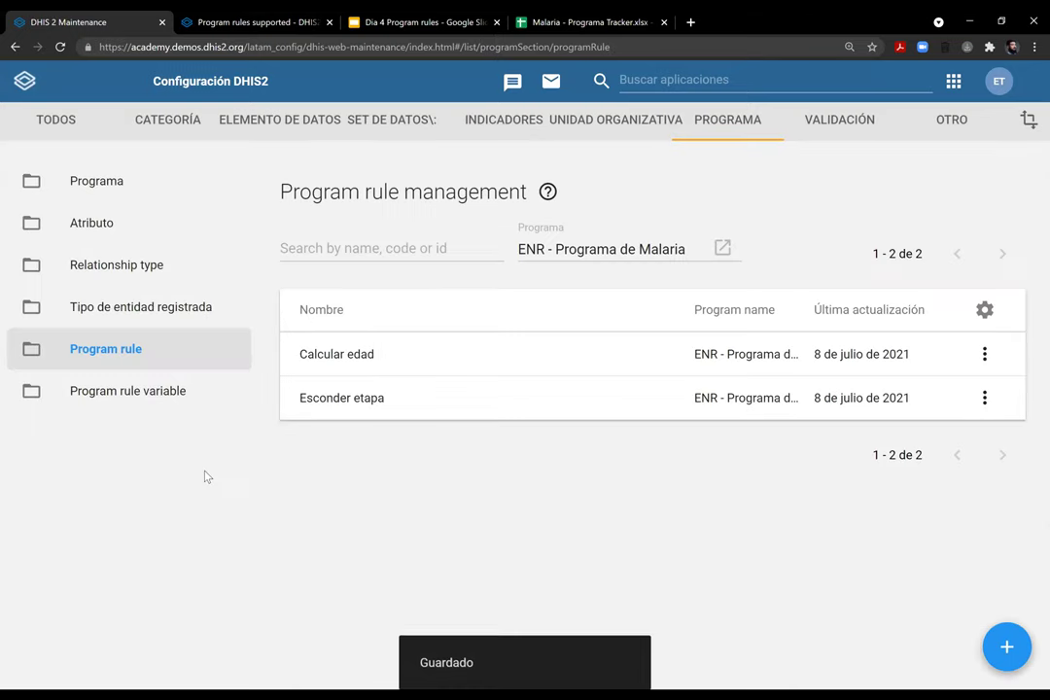
Add a new program rule to the malaria program and name it "Asignar Edad a atributo edad"
{"action": "left_click", "coordinate": [1008, 646]}
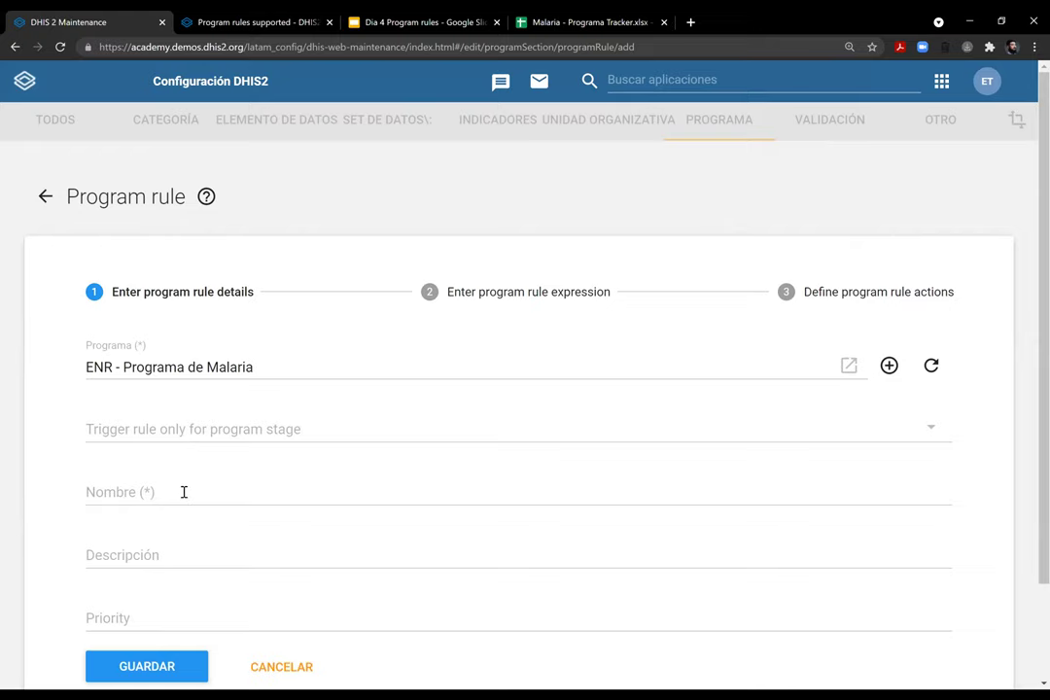
{"action": "left_click", "coordinate": [184, 492]}
{"action": "type", "text": "Asignar valor"}
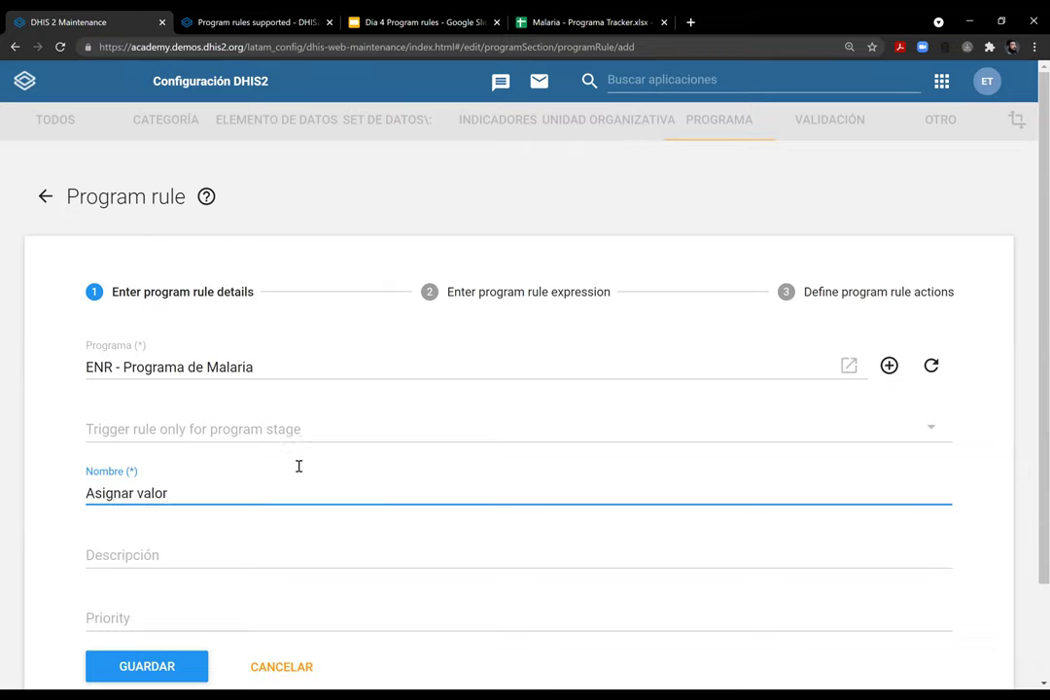
{"action": "key", "text": "BackSpace"}
{"action": "key", "text": "BackSpace"}
{"action": "key", "text": "BackSpace"}
{"action": "key", "text": "BackSpace"}
{"action": "key", "text": "BackSpace"}
{"action": "type", "text": "Edad a atribut"}
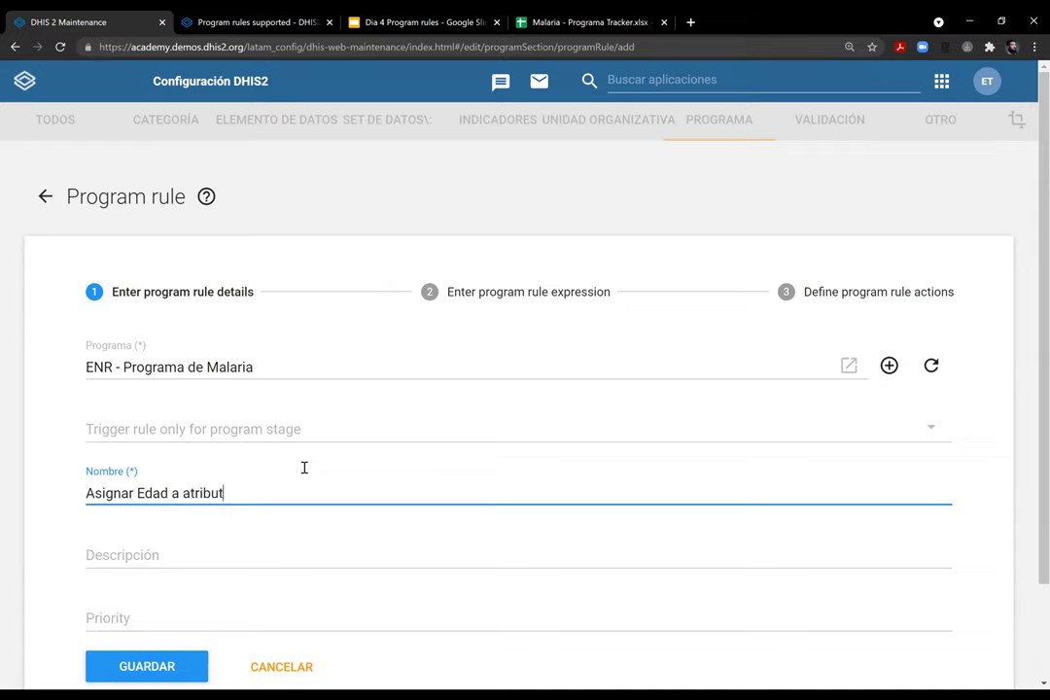
{"action": "type", "text": "dad"}
Describe the rule as "Asigna el valor de la variable edad_variable al atributo edad." and set its priority to 20
{"action": "left_click", "coordinate": [261, 553]}
{"action": "type", "text": "Asigna el valor "}
{"action": "type", "text": "del"}
{"action": "type", "text": "la variable ed"}
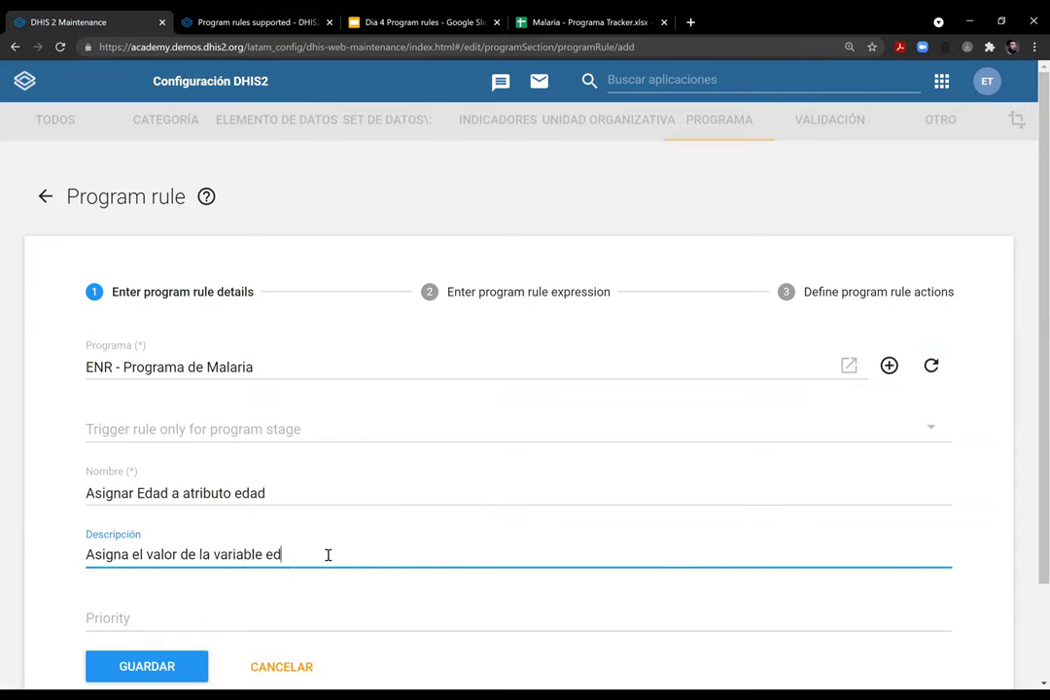
{"action": "type", "text": "ad_variable a edad"}
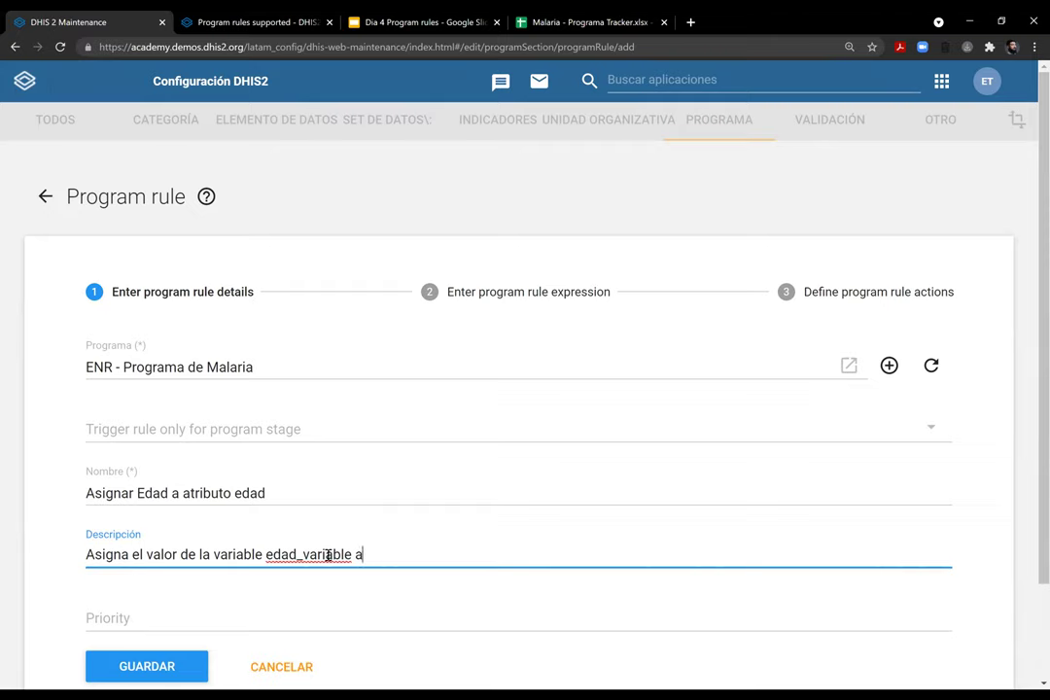
{"action": "type", "text": "uto edad."}
{"action": "left_click", "coordinate": [278, 619]}
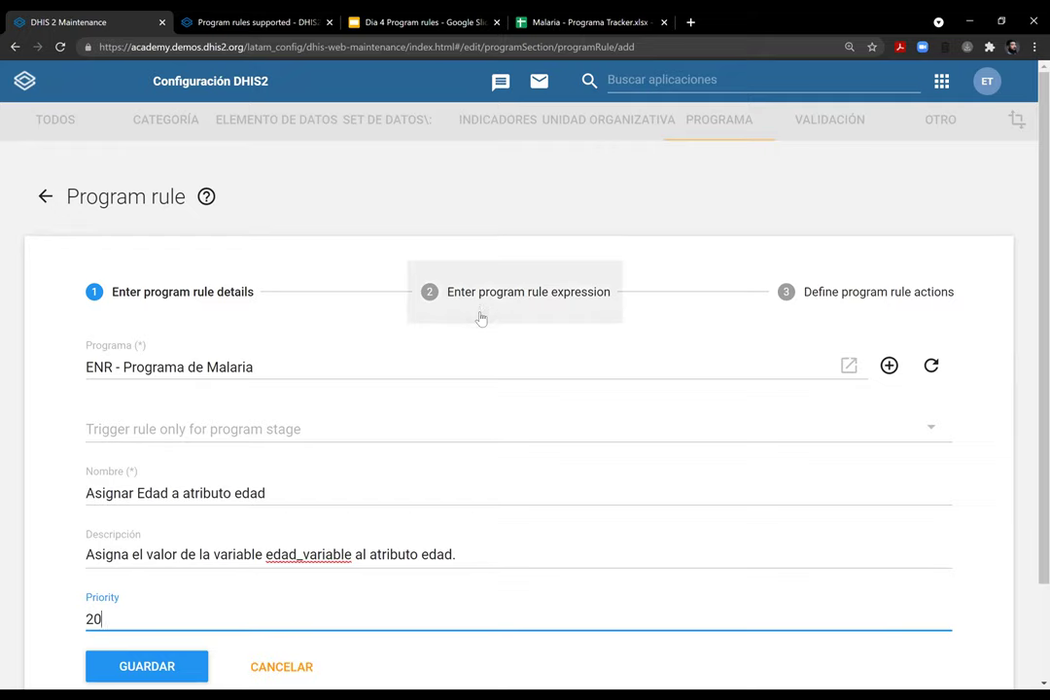
Insert the d2:hasValue( <sourcefield> ) function as the program rule's condition
{"action": "left_click", "coordinate": [480, 313]}
{"action": "left_click", "coordinate": [433, 401]}
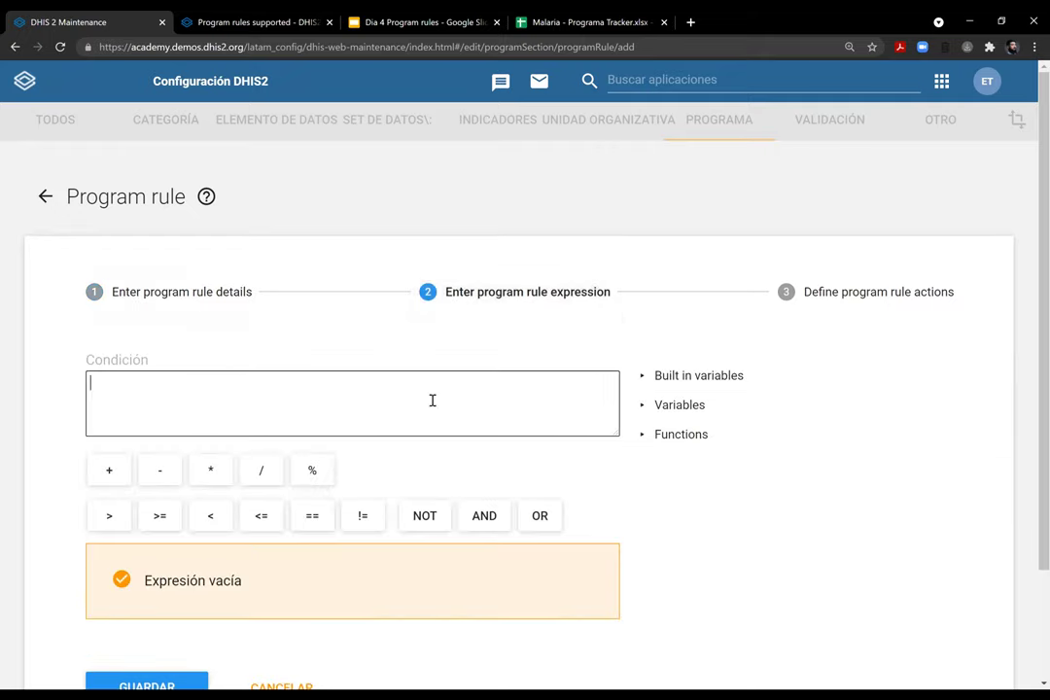
{"action": "left_click", "coordinate": [676, 405]}
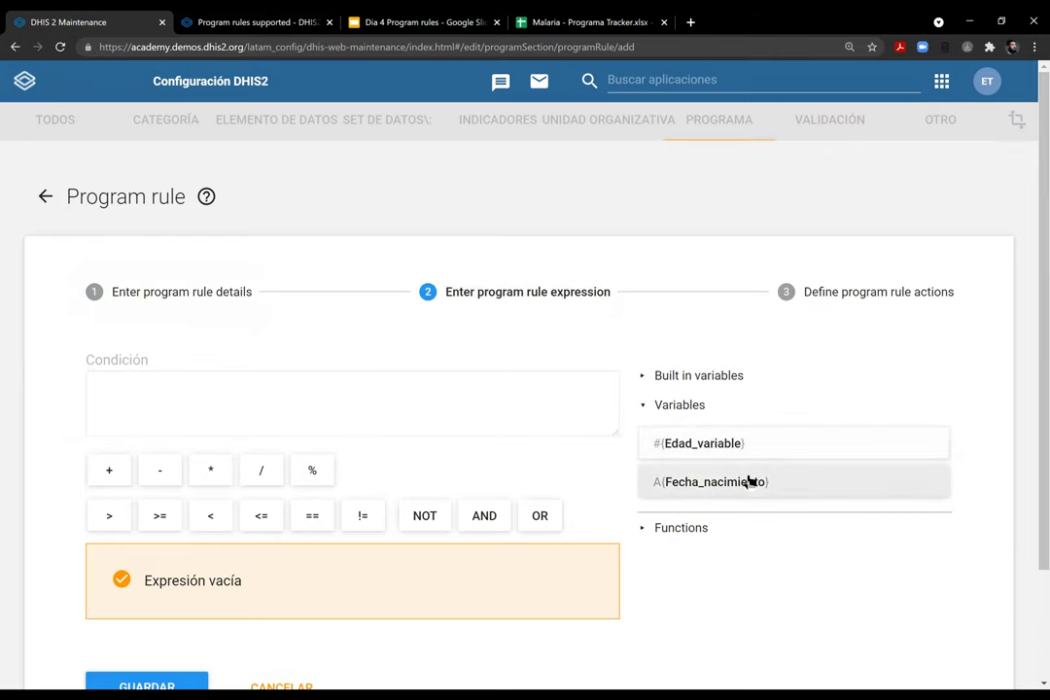
{"action": "left_click", "coordinate": [729, 530]}
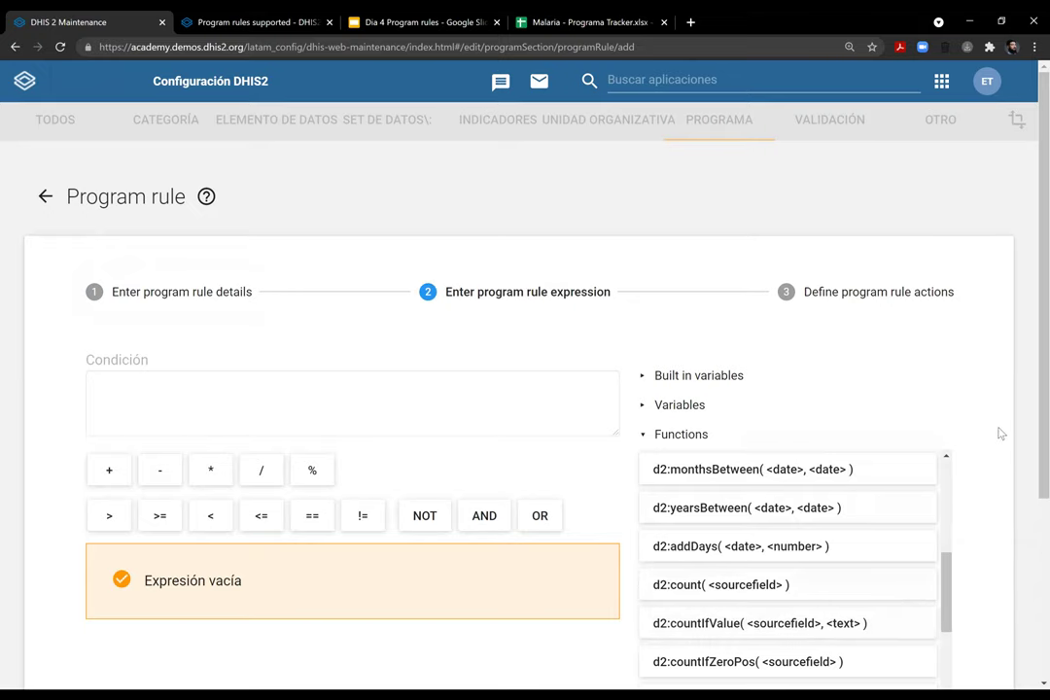
{"action": "left_click_drag", "start_coordinate": [945, 561], "coordinate": [944, 608]}
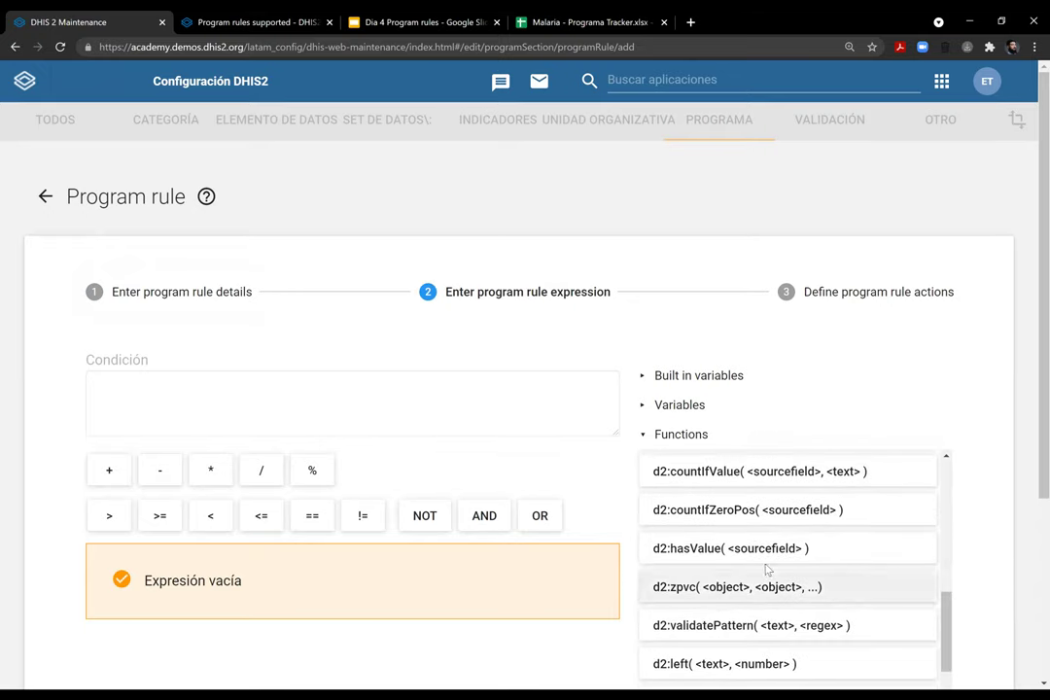
{"action": "left_click", "coordinate": [760, 550]}
Replace the condition's source field placeholder with 'Fecha_nacimiento' in single quotes, leaving no leftover variable brackets after the function
{"action": "left_click", "coordinate": [693, 411]}
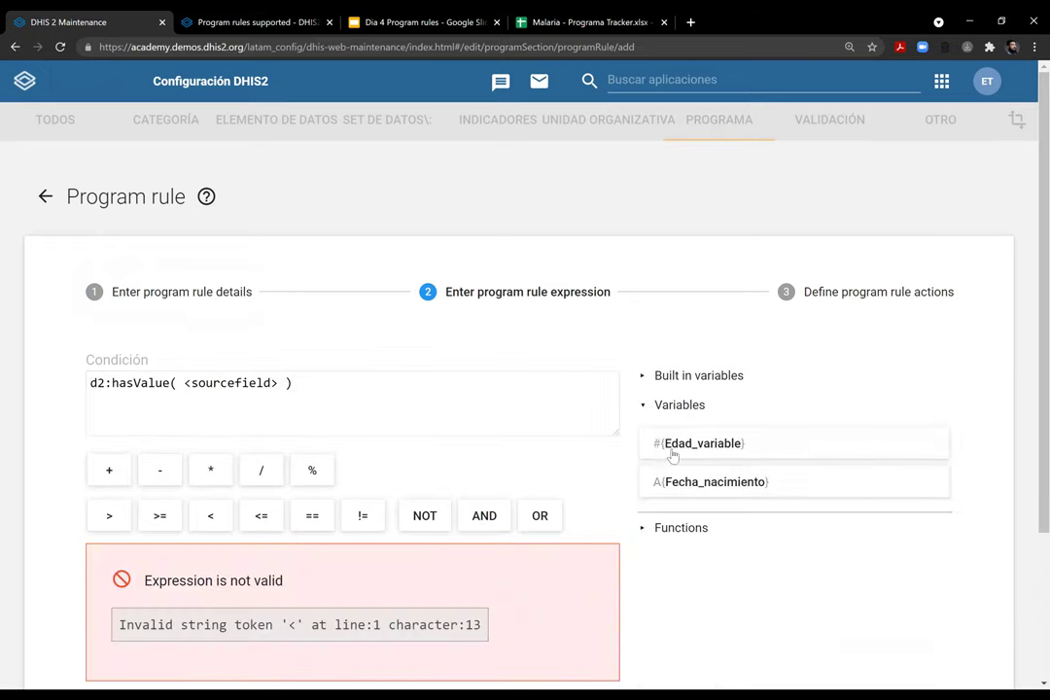
{"action": "left_click", "coordinate": [681, 486]}
{"action": "left_click_drag", "start_coordinate": [307, 383], "coordinate": [438, 389]}
{"action": "key", "text": "ctrl+c"}
{"action": "key", "text": "BackSpace"}
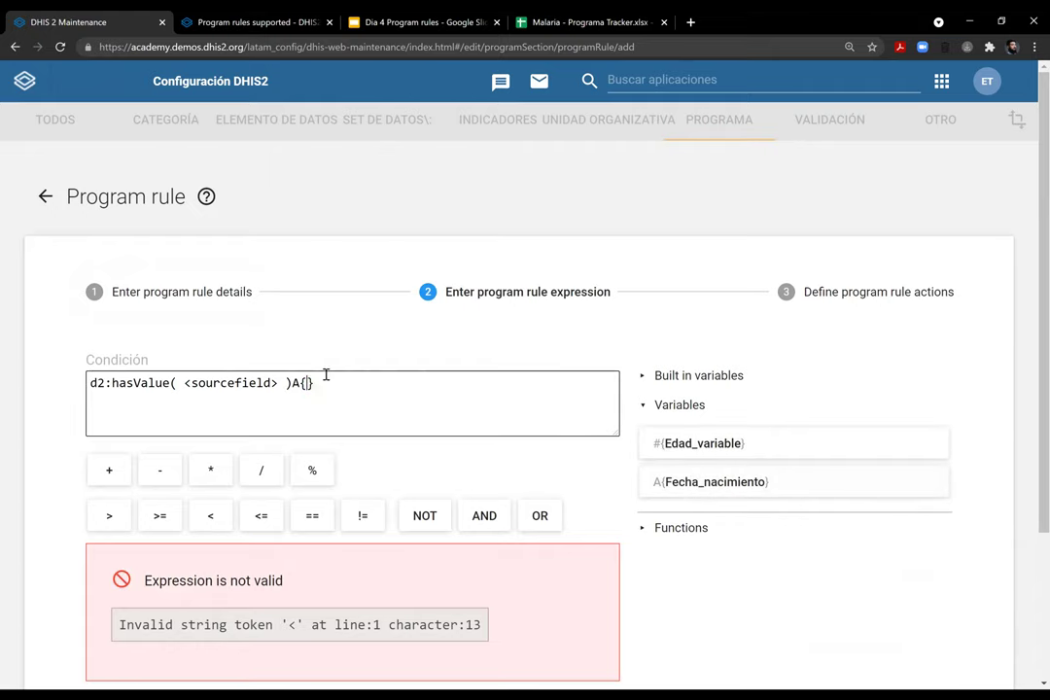
{"action": "left_click_drag", "start_coordinate": [184, 383], "coordinate": [274, 387]}
{"action": "type", "text": "'"}
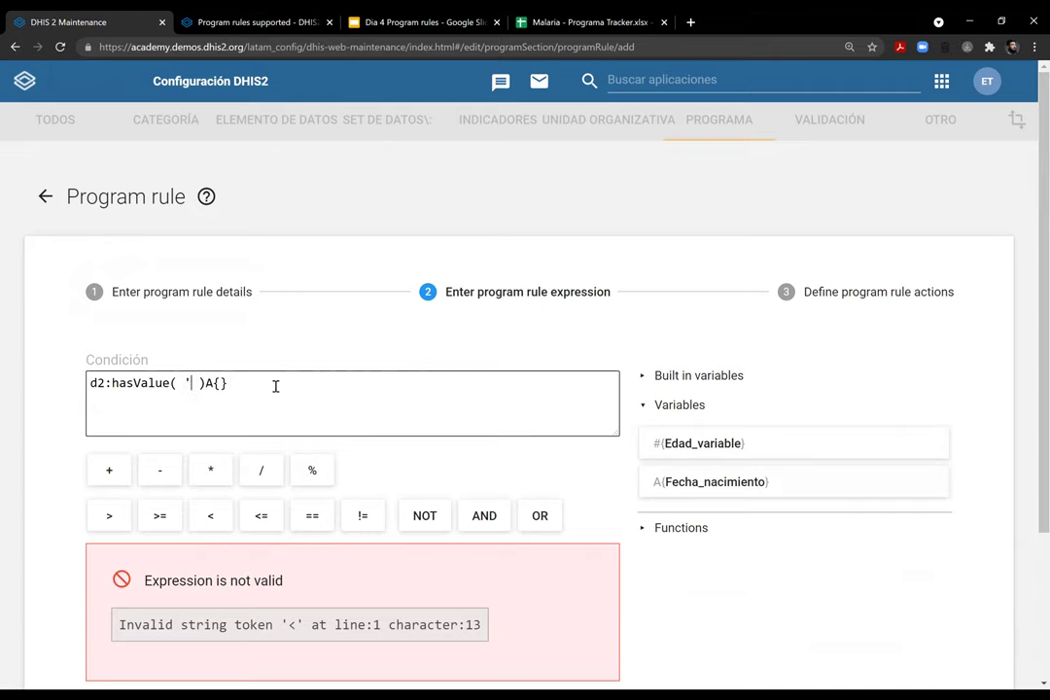
{"action": "key", "text": "ctrl+v"}
{"action": "type", "text": "'"}
{"action": "left_click_drag", "start_coordinate": [329, 384], "coordinate": [357, 385]}
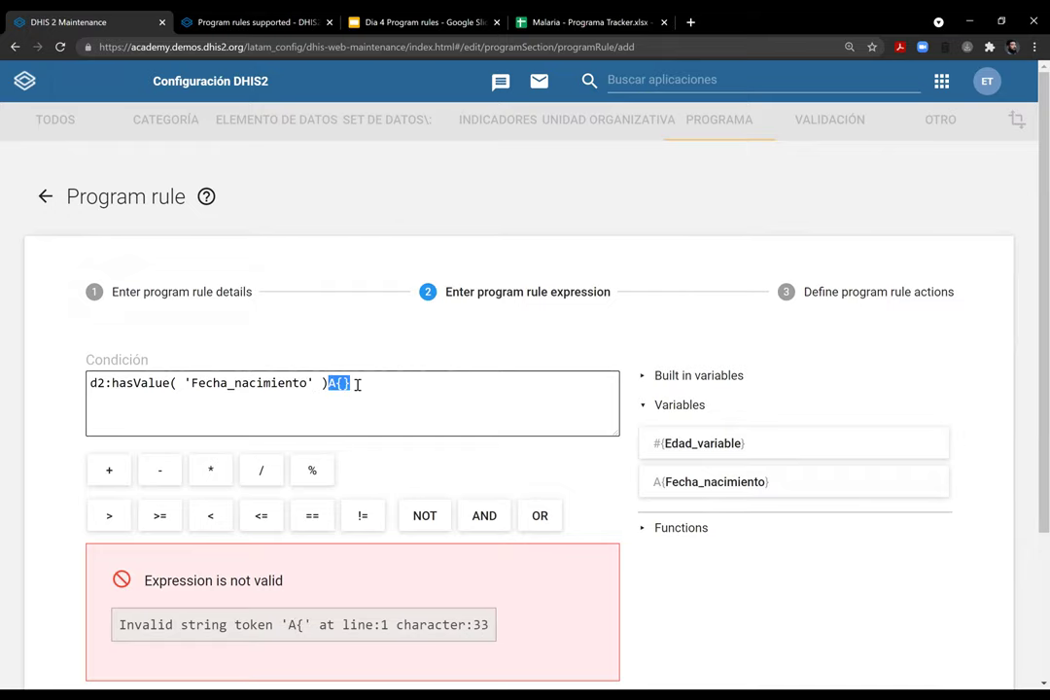
{"action": "key", "text": "BackSpace"}
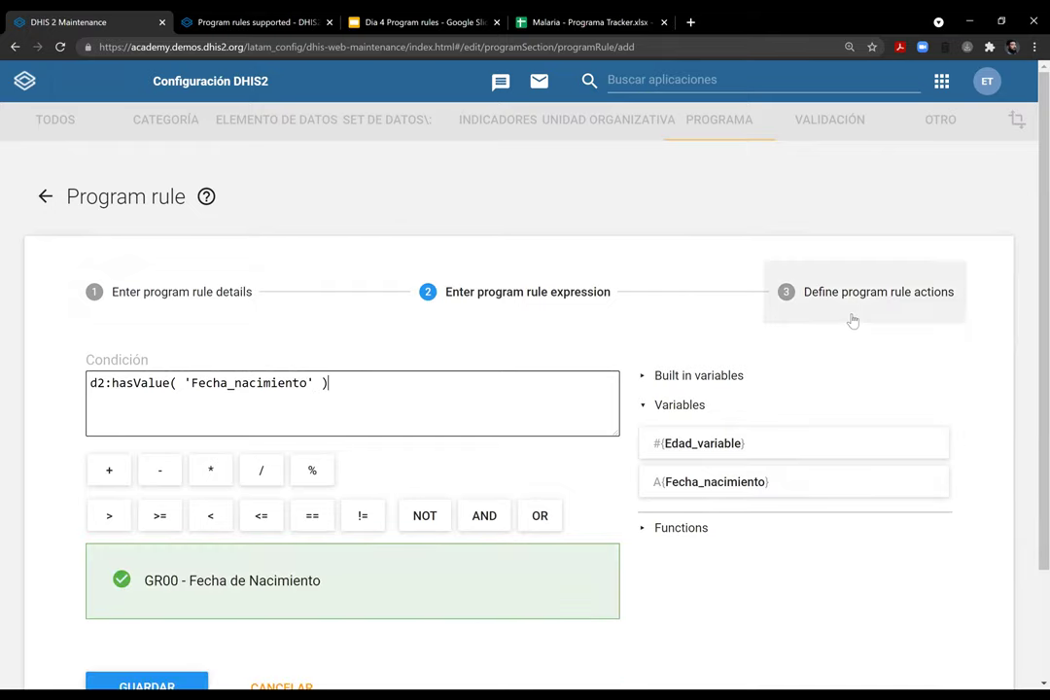
Add an Assign value action to the program rule with ENR - Edad as the tracked entity attribute to assign to
{"action": "left_click", "coordinate": [851, 319]}
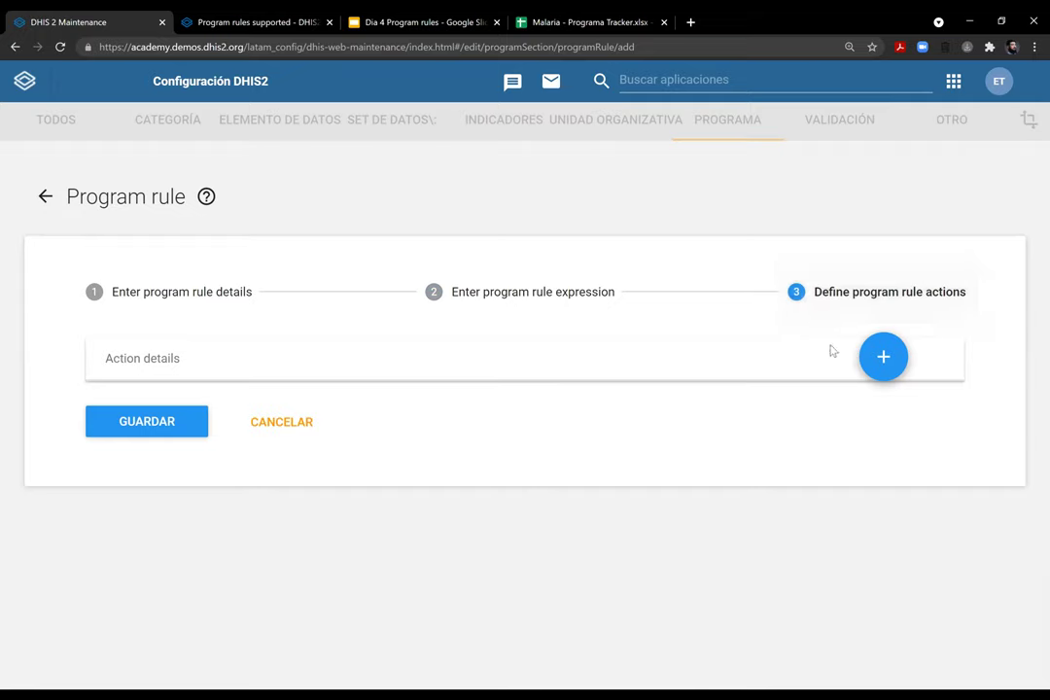
{"action": "left_click", "coordinate": [878, 358]}
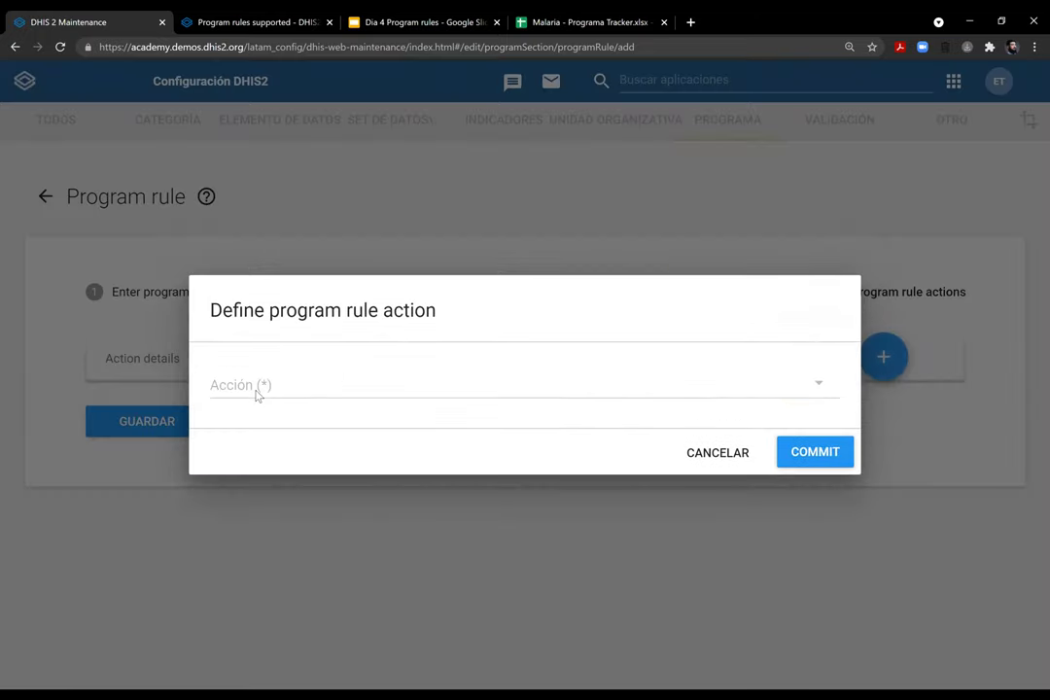
{"action": "left_click", "coordinate": [258, 391]}
{"action": "left_click", "coordinate": [285, 90]}
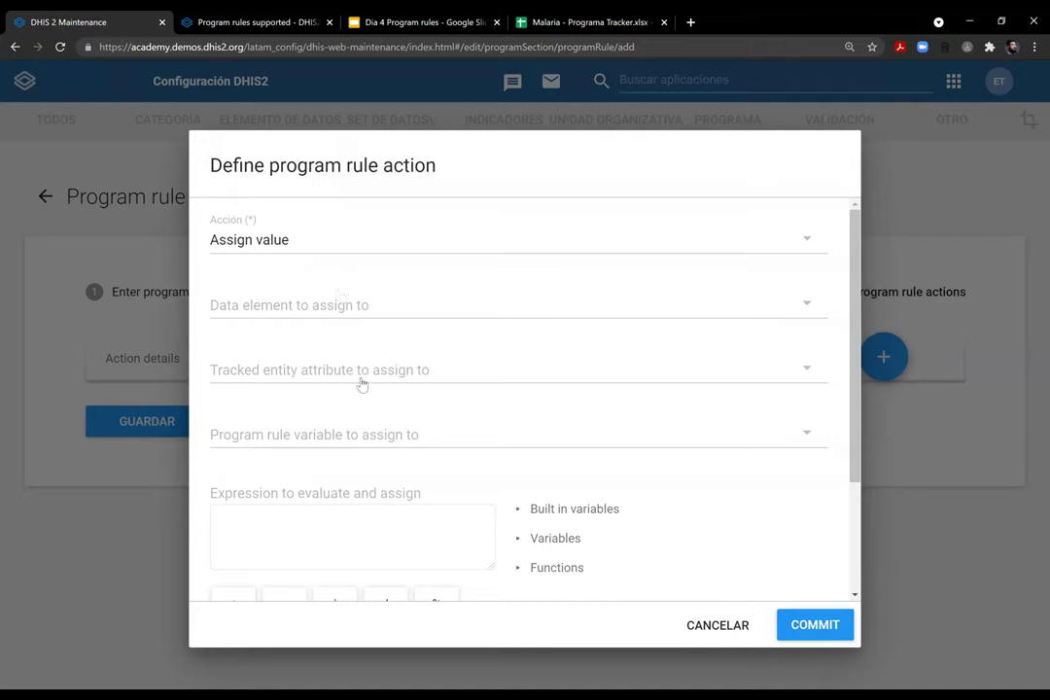
{"action": "left_click", "coordinate": [362, 379]}
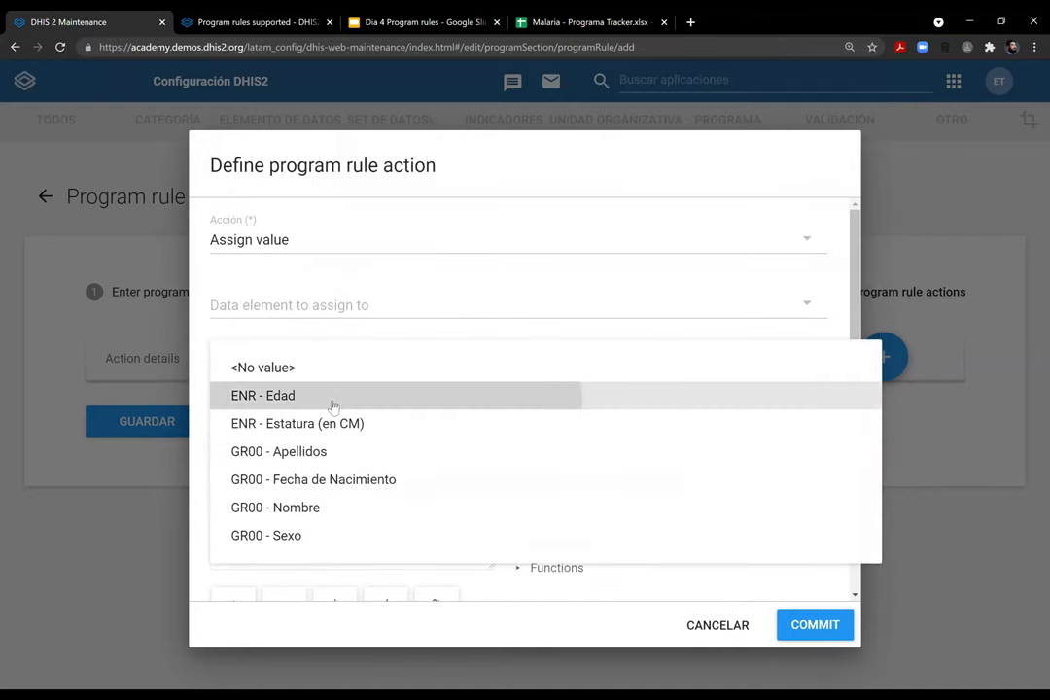
{"action": "left_click", "coordinate": [332, 399]}
Set the expression to assign to #{Edad_variable}, commit the action and save the program rule
{"action": "left_click", "coordinate": [351, 514]}
{"action": "left_click", "coordinate": [562, 539]}
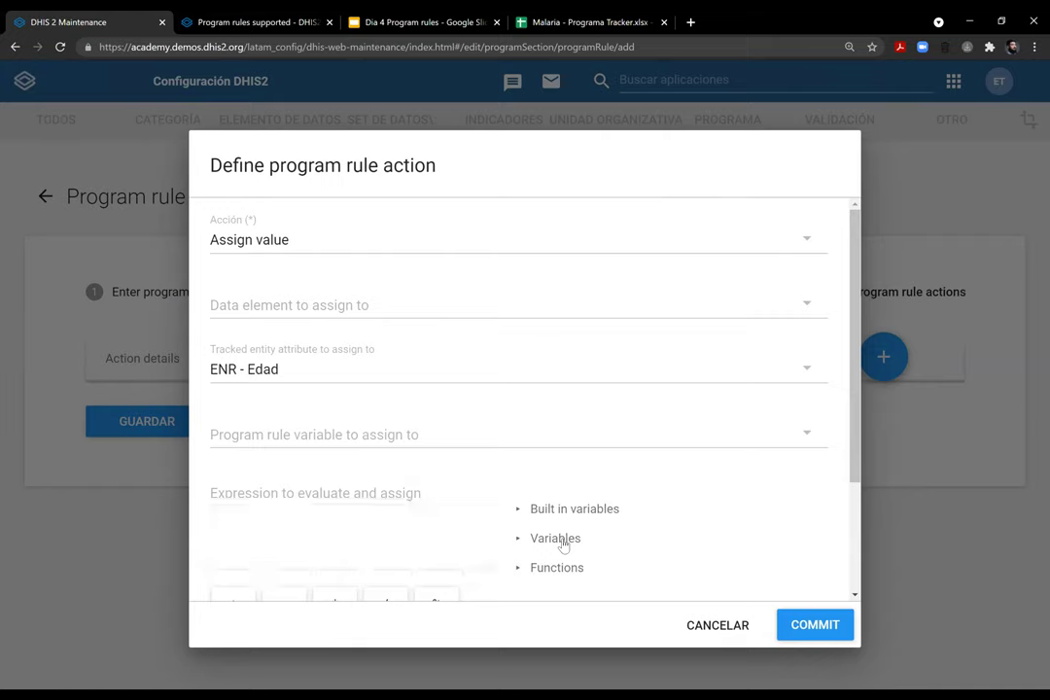
{"action": "scroll", "coordinate": [858, 418], "scroll_direction": "down", "scroll_amount": 2}
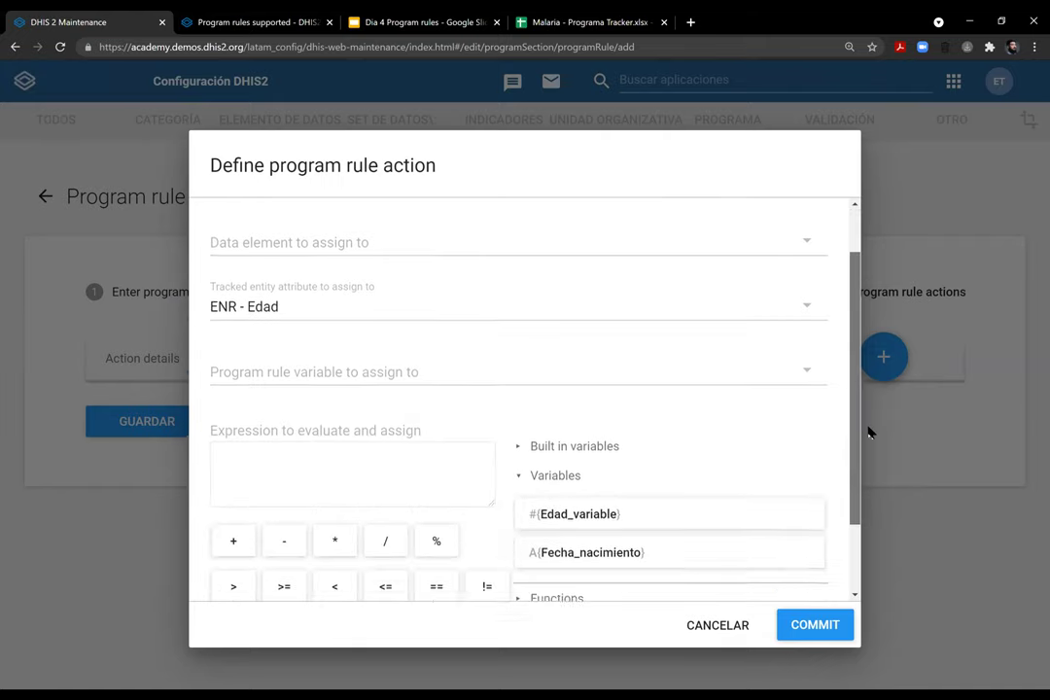
{"action": "left_click", "coordinate": [622, 499]}
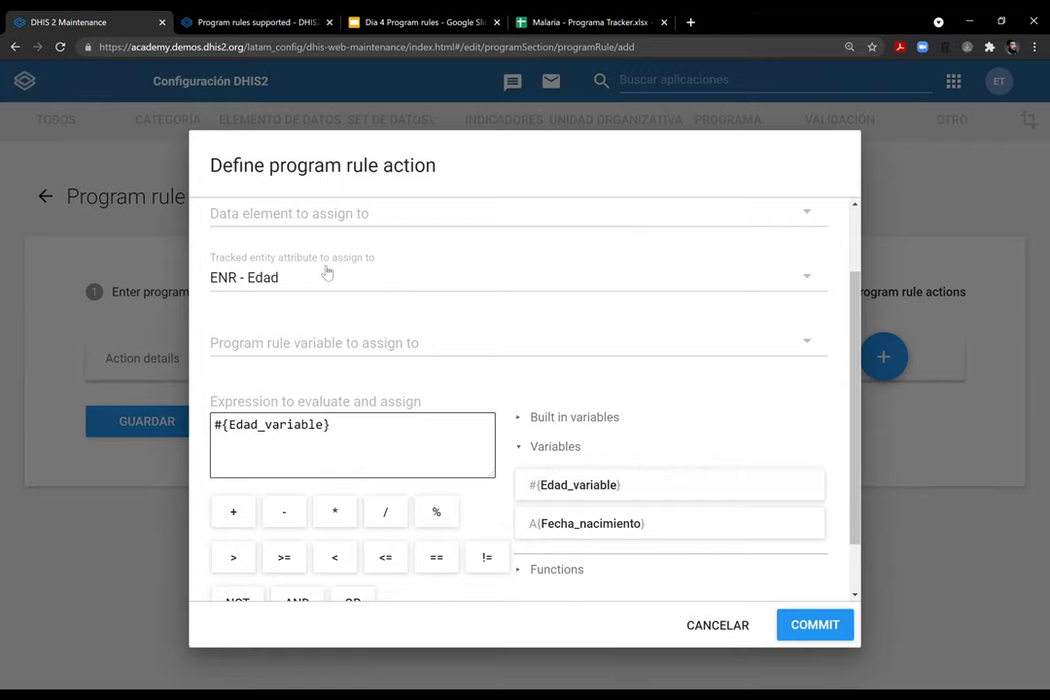
{"action": "left_click", "coordinate": [813, 625]}
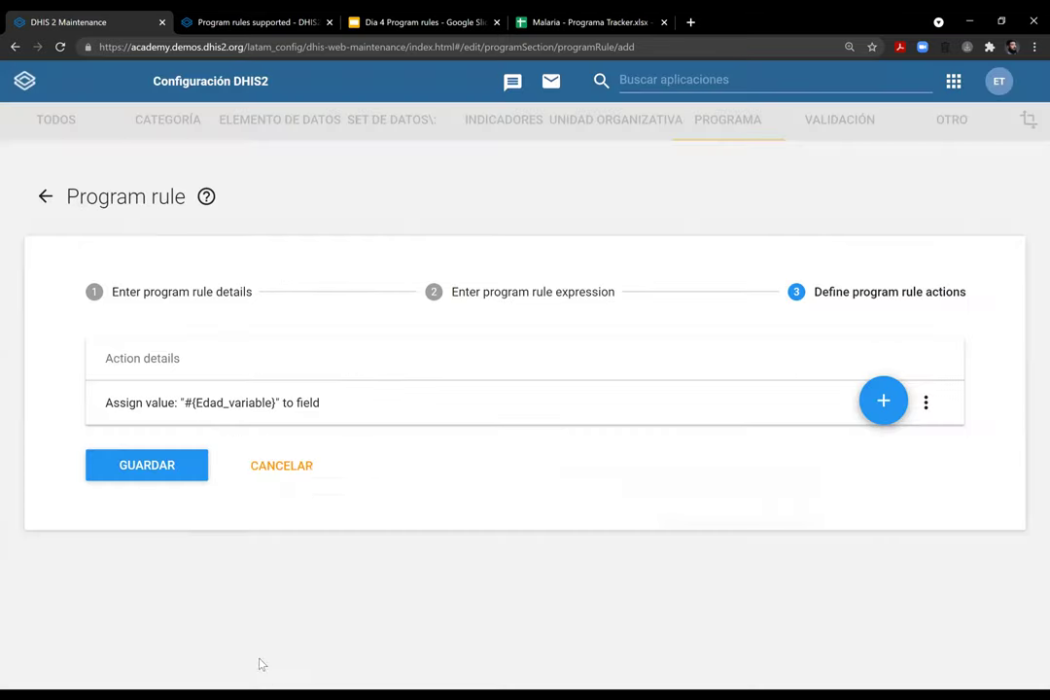
{"action": "left_click", "coordinate": [153, 475]}
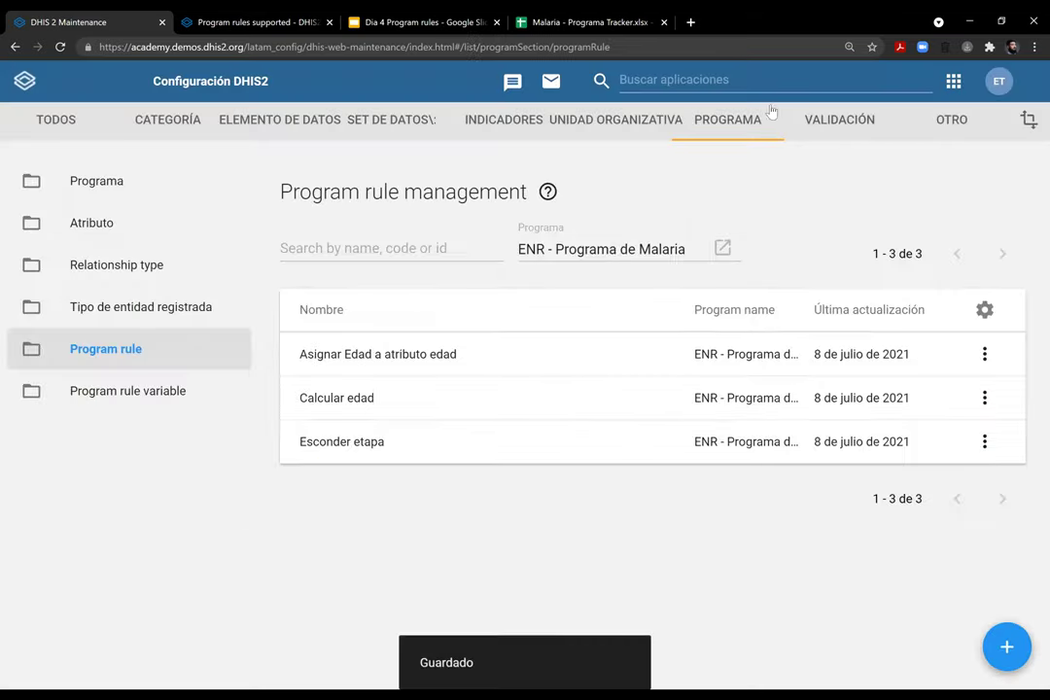
Switch to the DHIS2 Cache Cleaner and clear all of the browser's cached items
{"action": "left_click", "coordinate": [783, 77]}
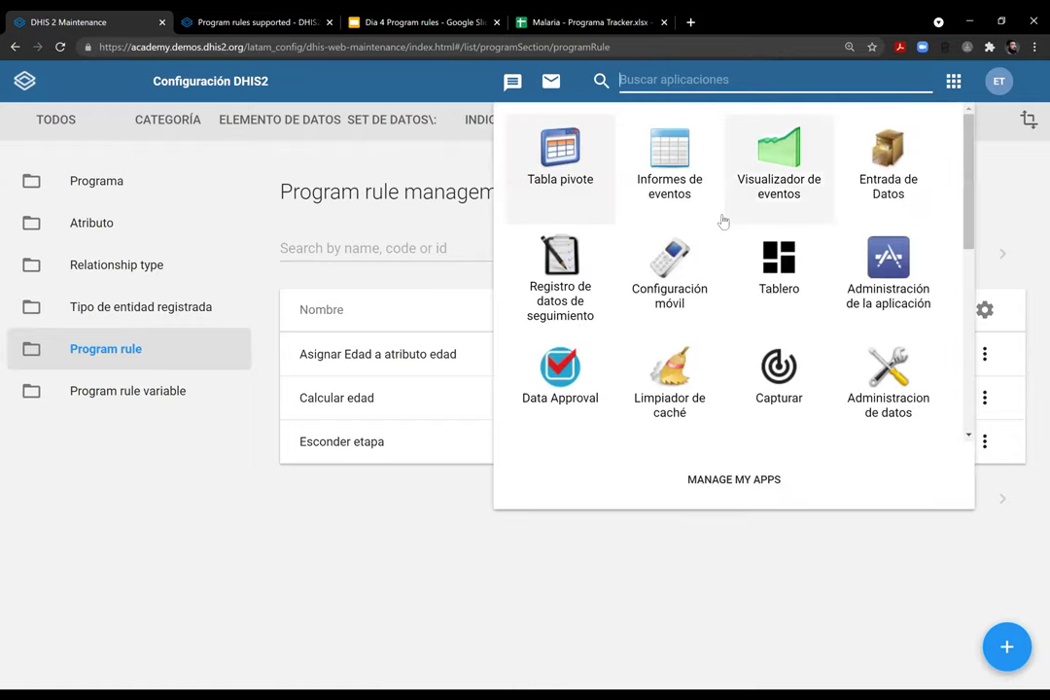
{"action": "left_click", "coordinate": [667, 363]}
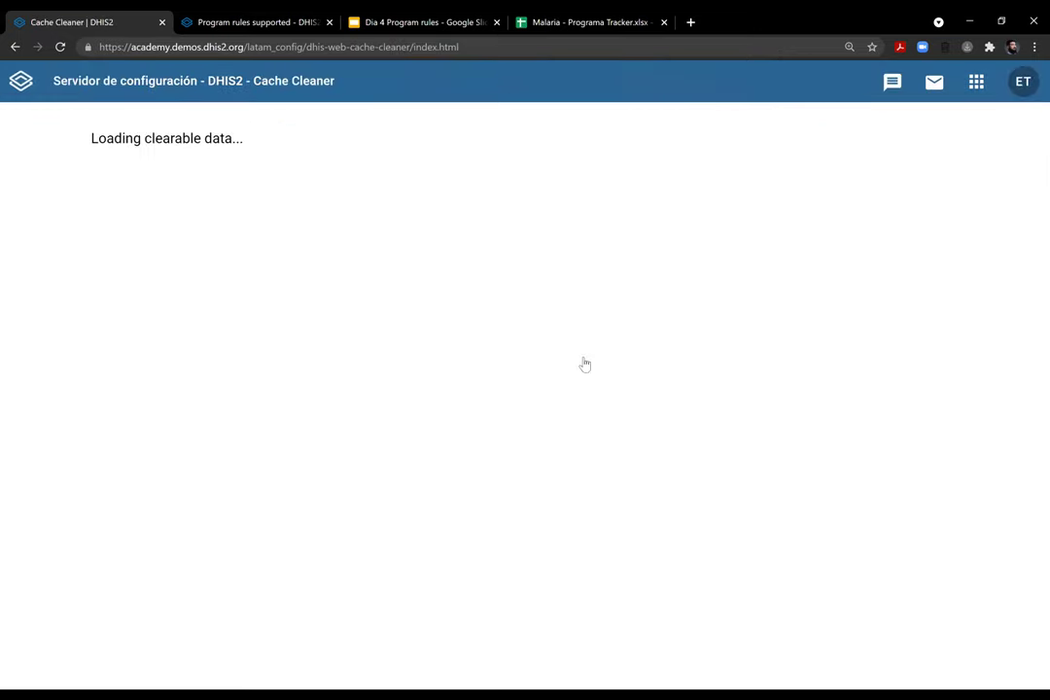
{"action": "left_click", "coordinate": [163, 170]}
{"action": "left_click", "coordinate": [518, 171]}
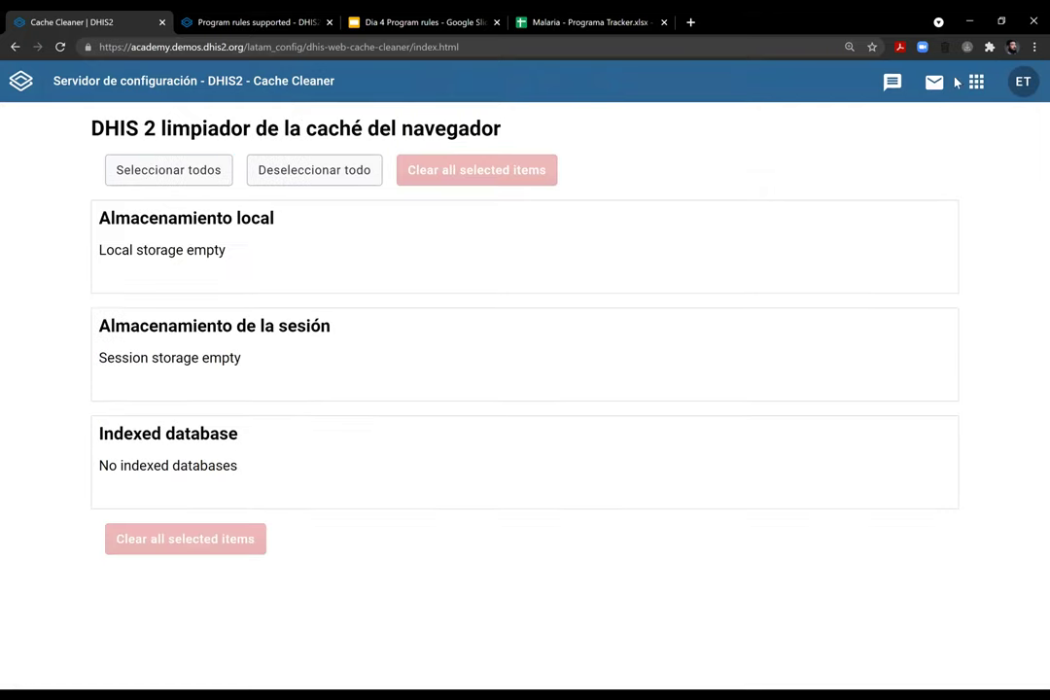
Switch to Tracker Capture and select Cardinal Hospital Gateway PHC in Bird District with the ENR - Programa de Malaria program
{"action": "left_click", "coordinate": [976, 86]}
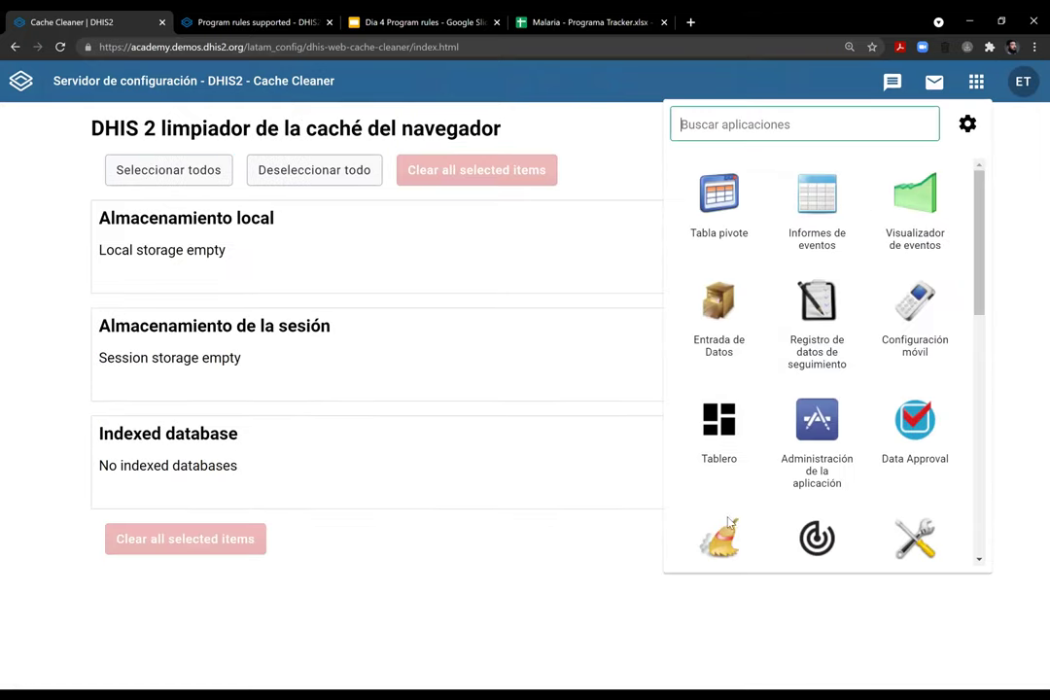
{"action": "left_click", "coordinate": [817, 306]}
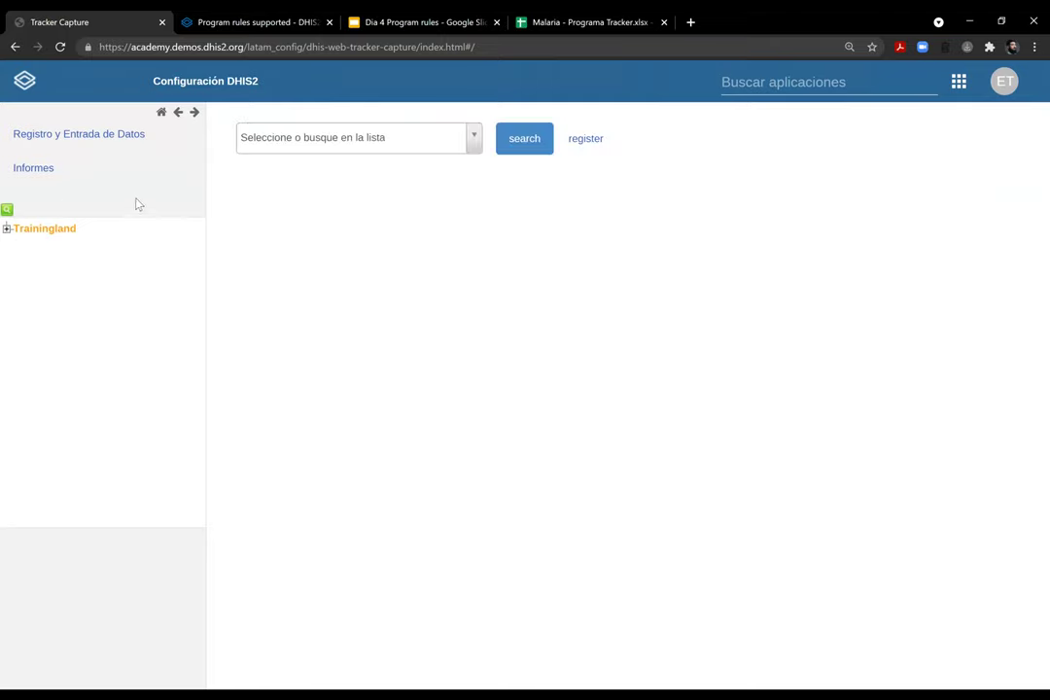
{"action": "left_click", "coordinate": [6, 228]}
{"action": "left_click", "coordinate": [19, 245]}
{"action": "left_click", "coordinate": [19, 244]}
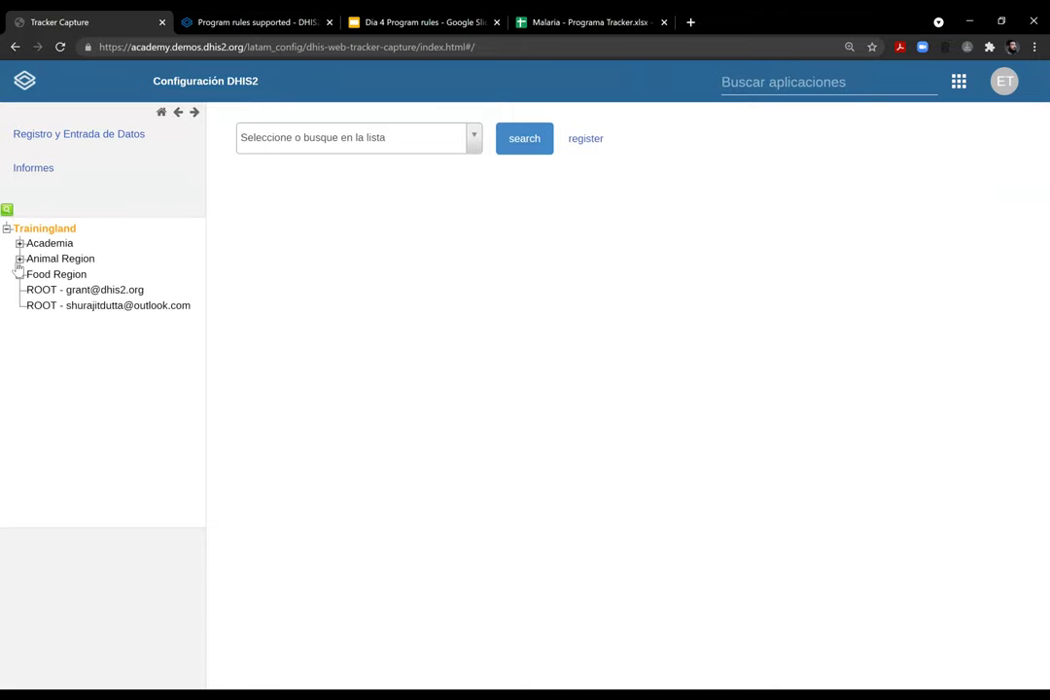
{"action": "left_click", "coordinate": [19, 259]}
{"action": "left_click", "coordinate": [33, 274]}
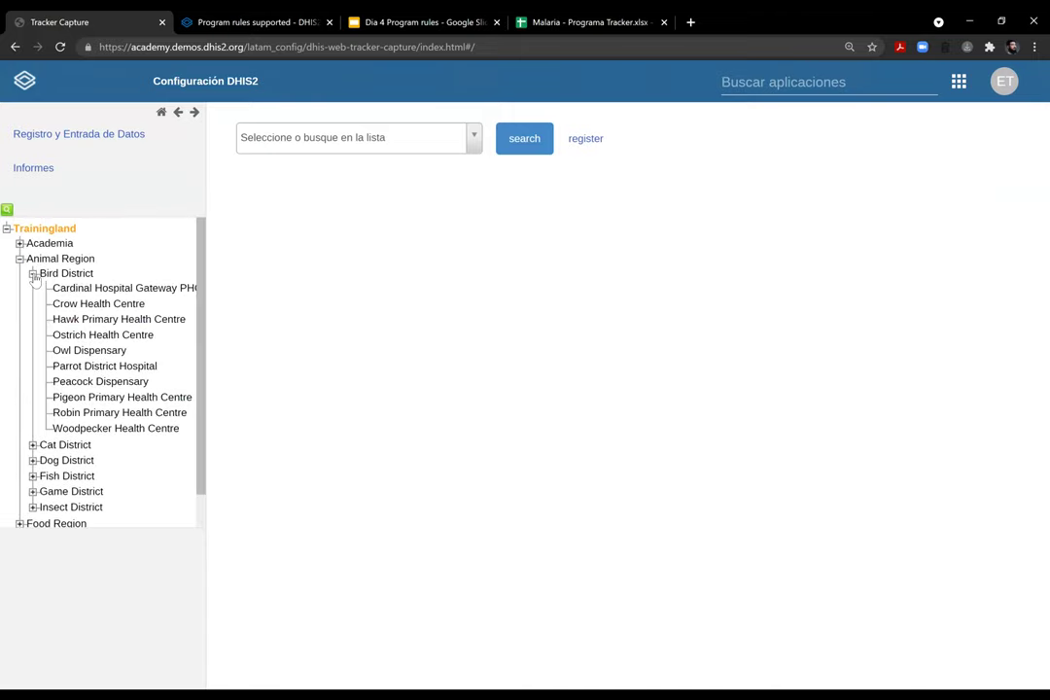
{"action": "left_click", "coordinate": [68, 288]}
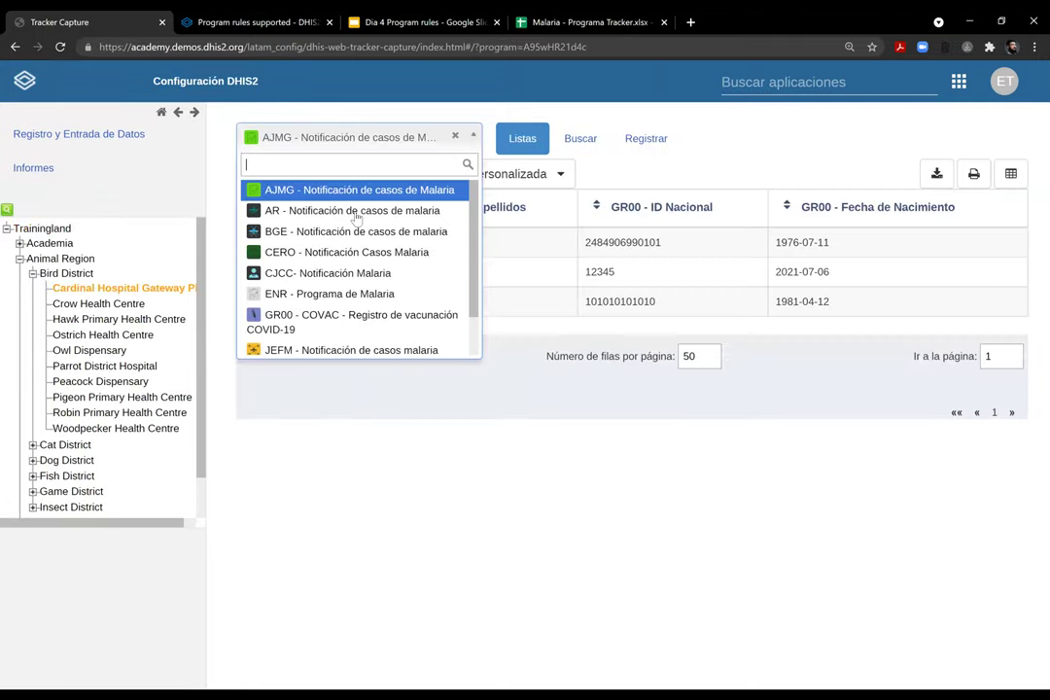
{"action": "left_click", "coordinate": [335, 293]}
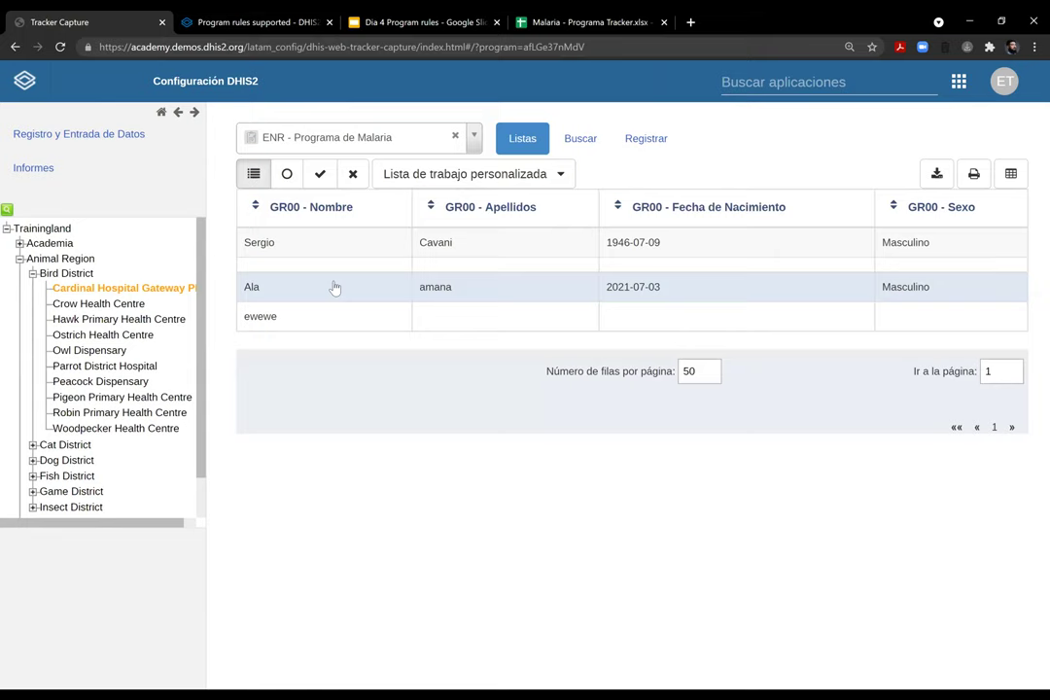
Open the first listed patient's record and its profile for editing to check the Edad en años attribute
{"action": "left_click", "coordinate": [348, 251]}
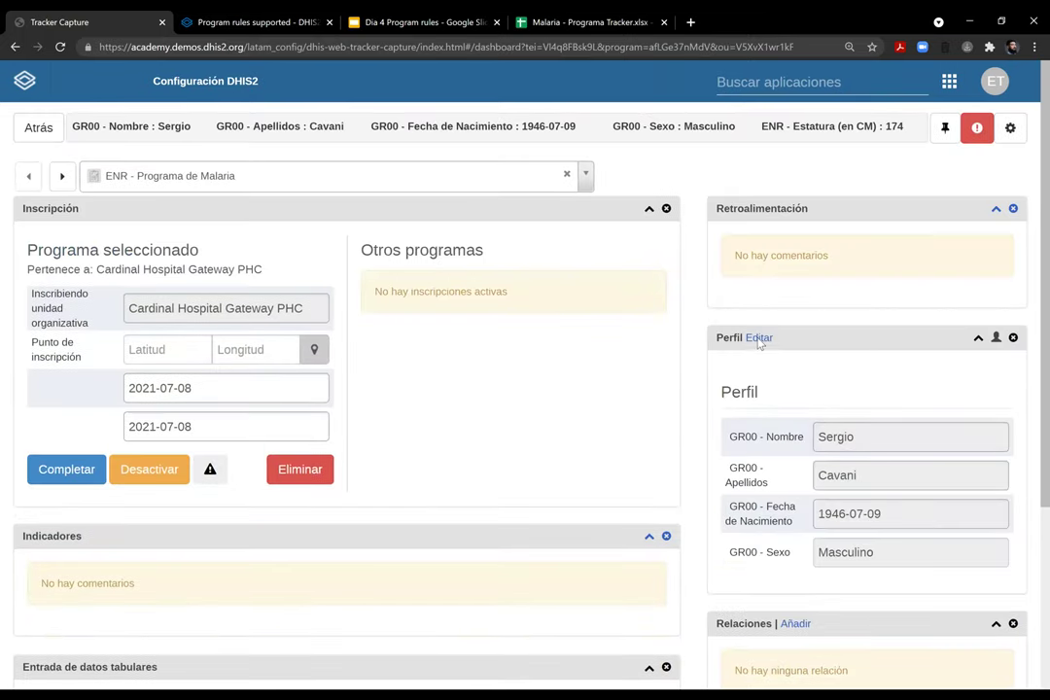
{"action": "left_click", "coordinate": [760, 338]}
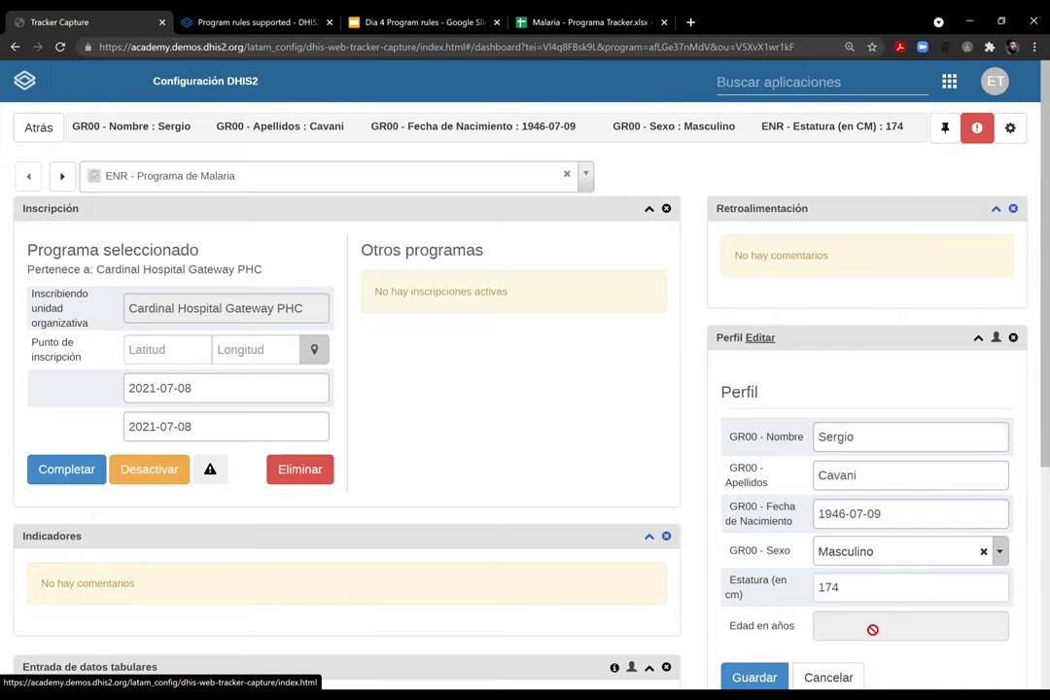
{"action": "scroll", "coordinate": [860, 574], "scroll_direction": "down", "scroll_amount": 3}
{"action": "scroll", "coordinate": [241, 210], "scroll_direction": "up", "scroll_amount": 3}
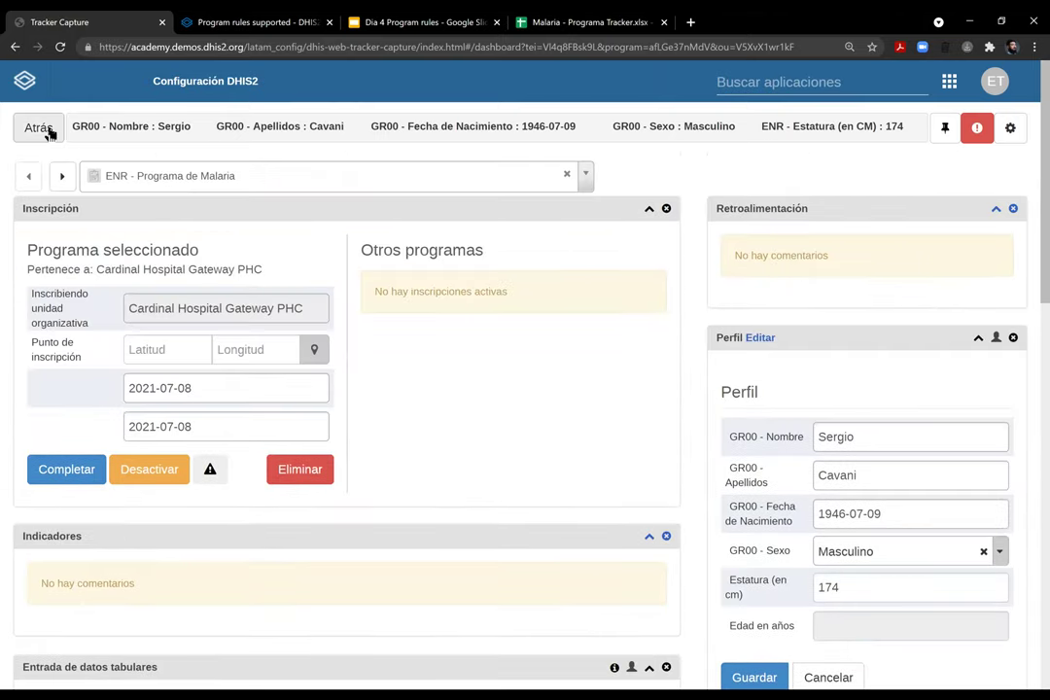
Start registering a new patient in the malaria program, pick a date of birth and check the Edad en años field
{"action": "left_click", "coordinate": [47, 132]}
{"action": "left_click", "coordinate": [650, 140]}
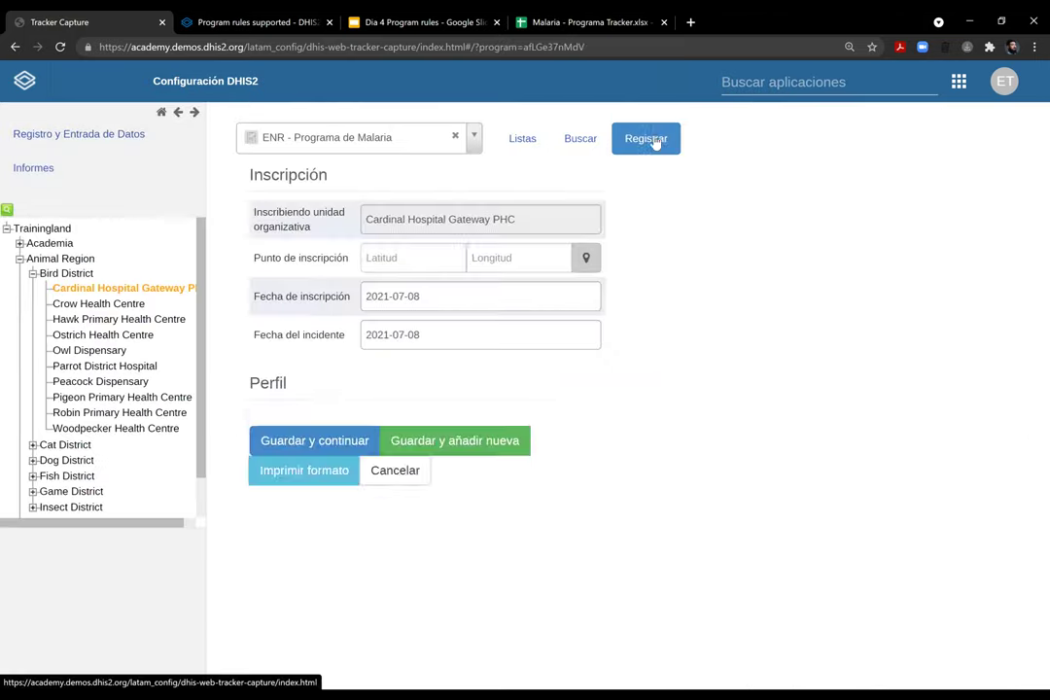
{"action": "left_click", "coordinate": [392, 504]}
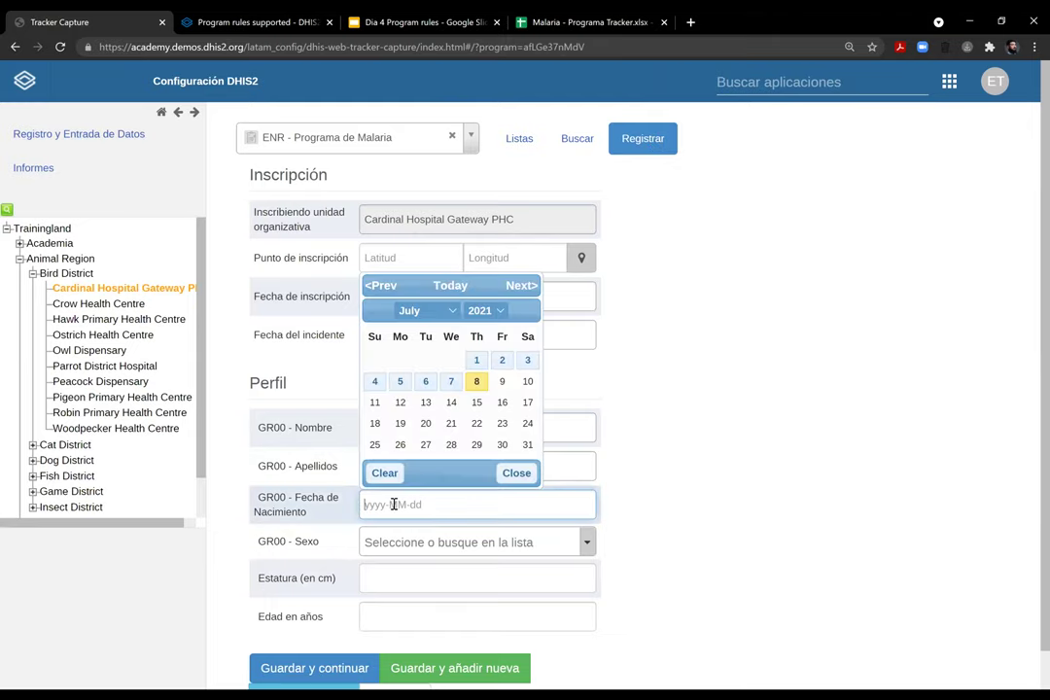
{"action": "left_click", "coordinate": [425, 382]}
{"action": "left_click", "coordinate": [499, 578]}
{"action": "scroll", "coordinate": [507, 582], "scroll_direction": "down", "scroll_amount": 1}
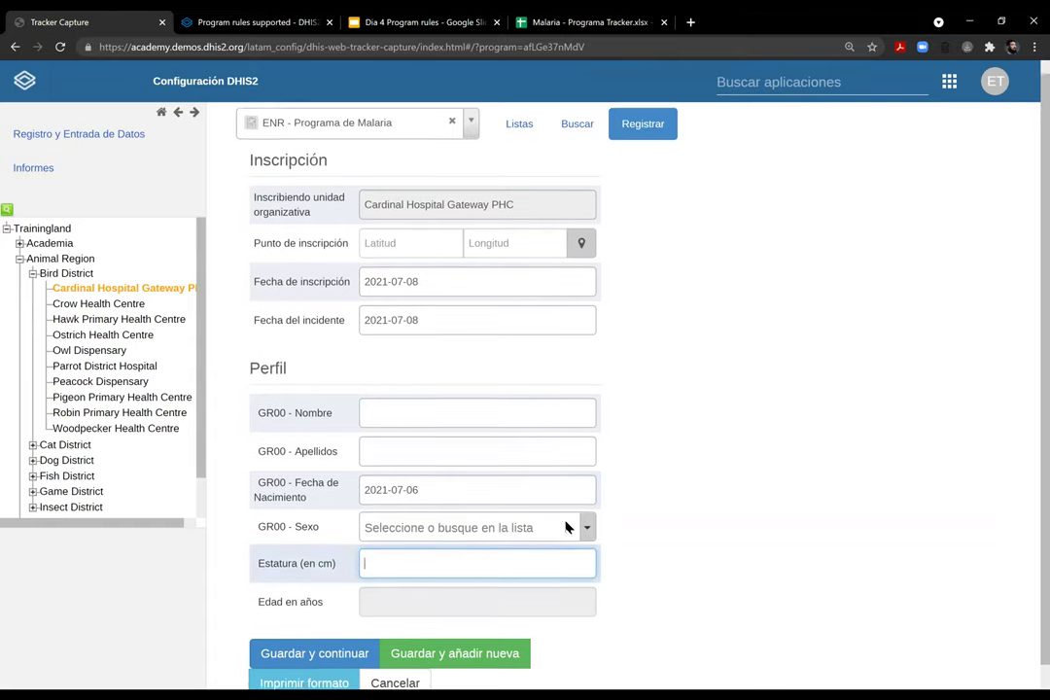
{"action": "left_click", "coordinate": [587, 503]}
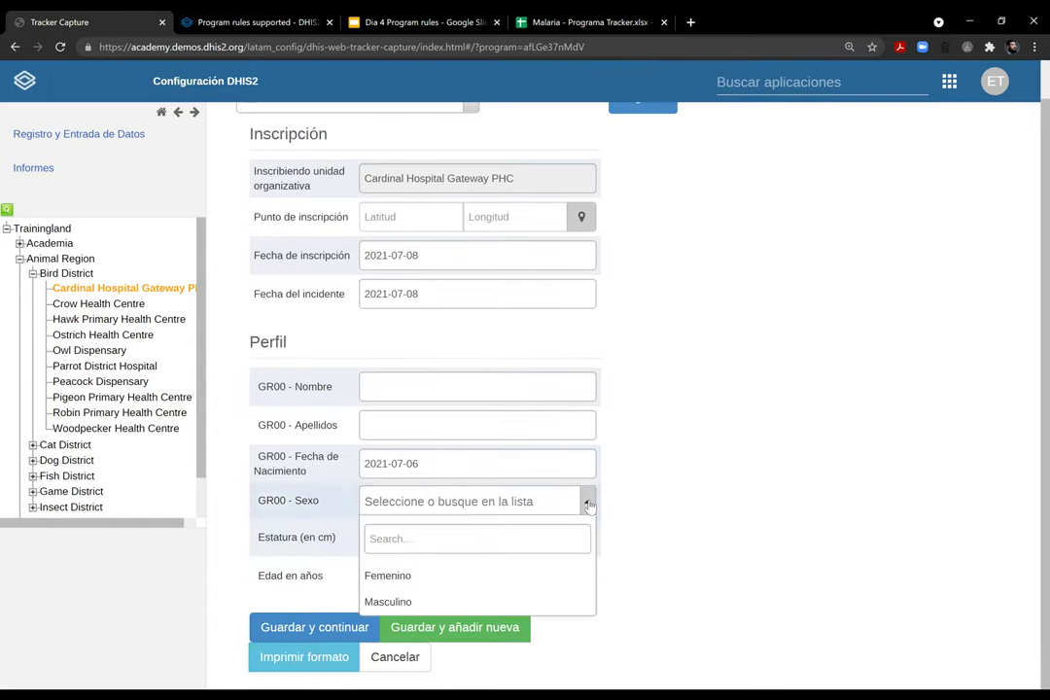
{"action": "left_click", "coordinate": [589, 504]}
{"action": "left_click", "coordinate": [399, 536]}
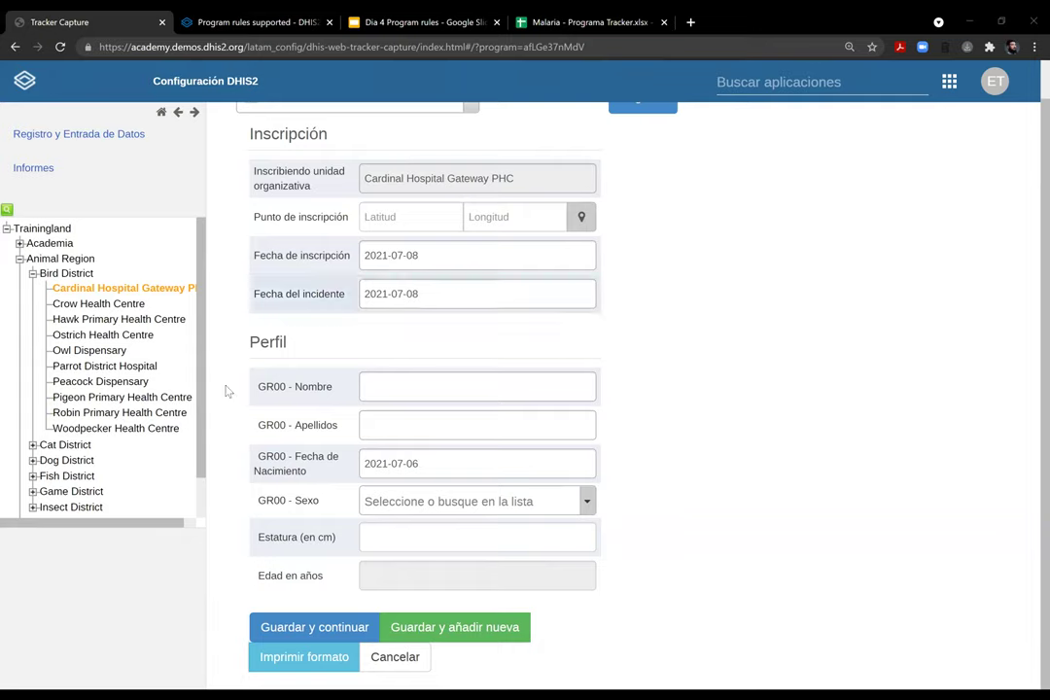
Try to load the malaria program's Tracker Capture page in verbose mode by appending &verbose to its address
{"action": "left_click", "coordinate": [1034, 47]}
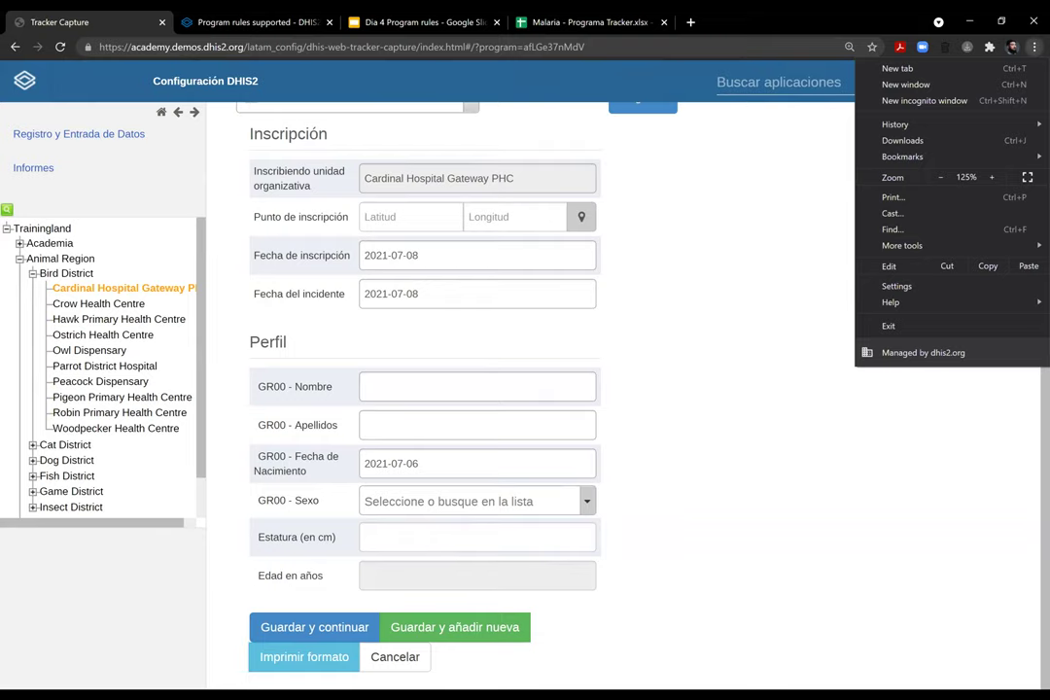
{"action": "key", "text": "Escape"}
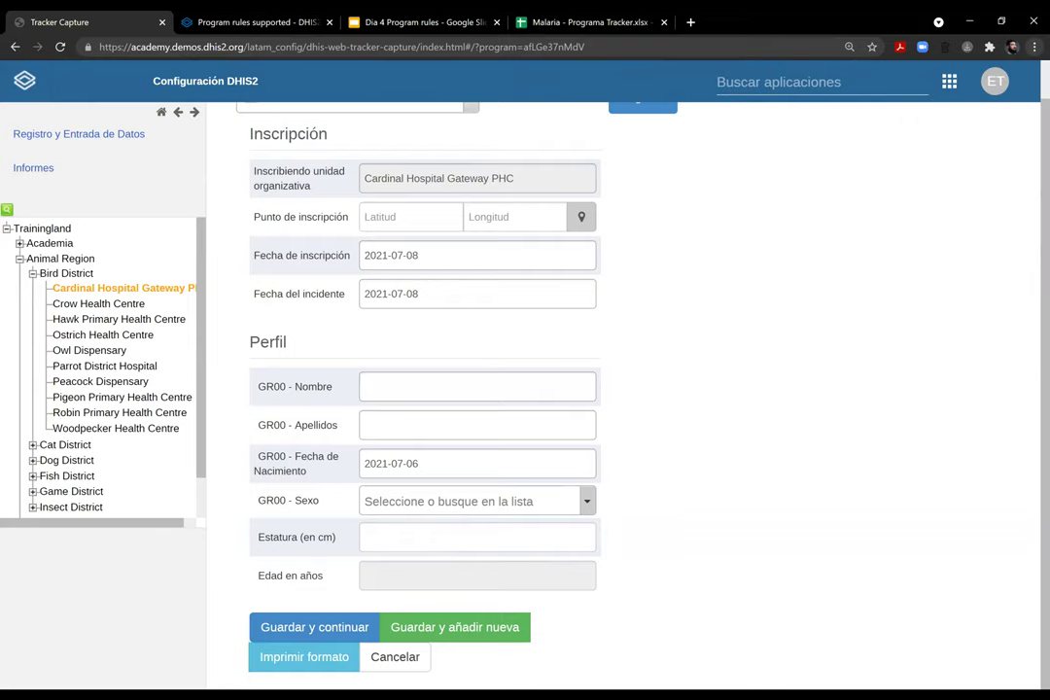
{"action": "left_click", "coordinate": [676, 47]}
{"action": "left_click", "coordinate": [578, 41]}
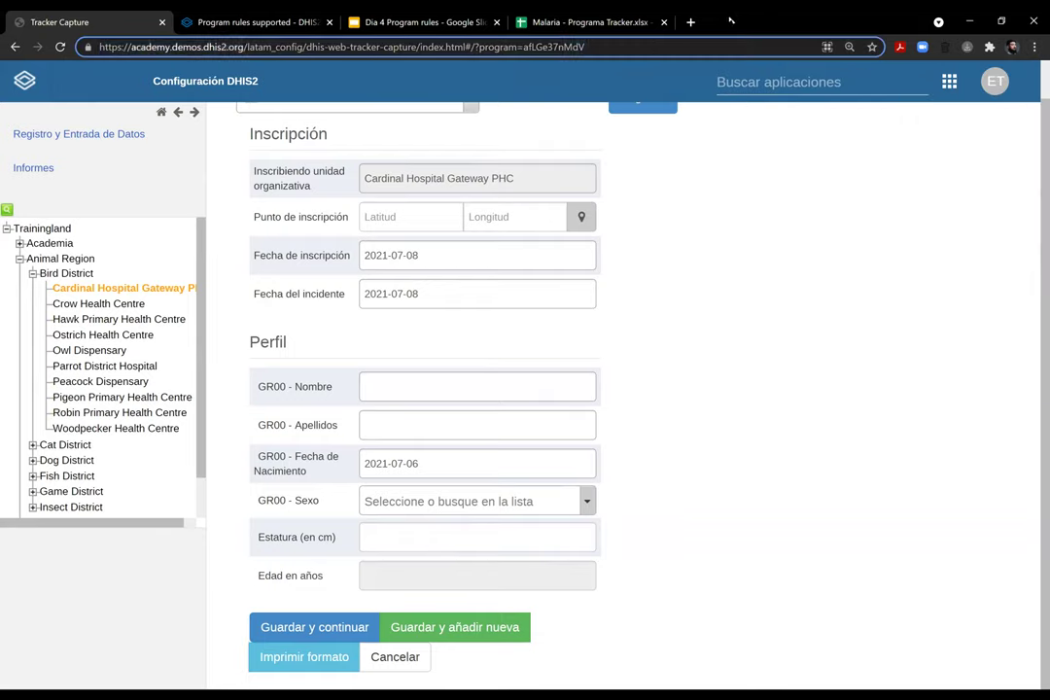
{"action": "type", "text": "&"}
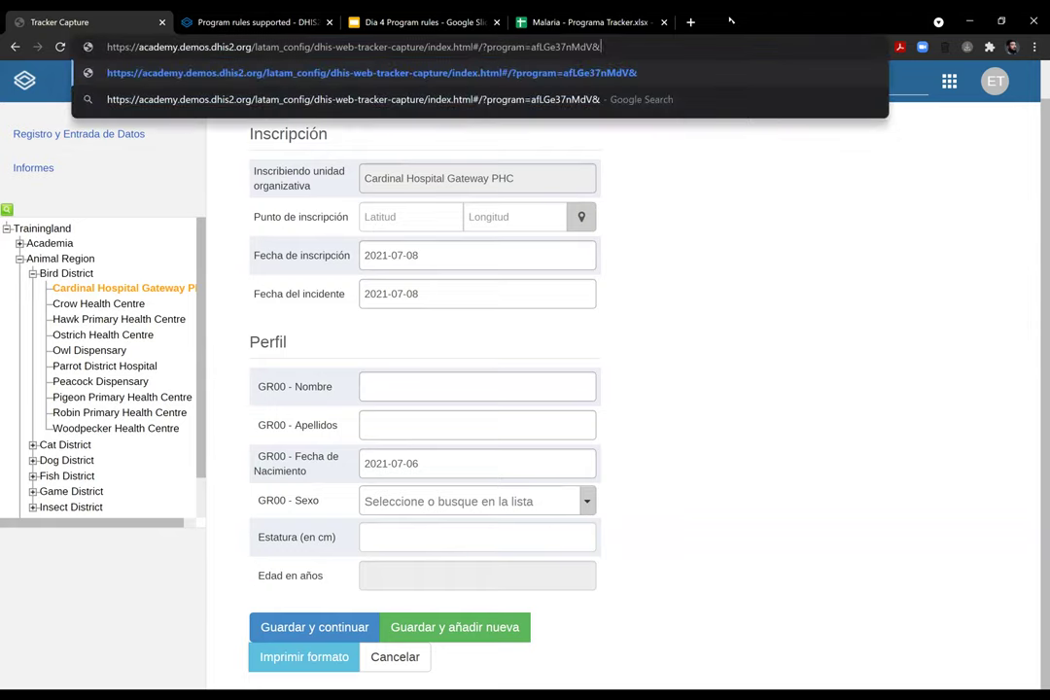
{"action": "type", "text": "verbose"}
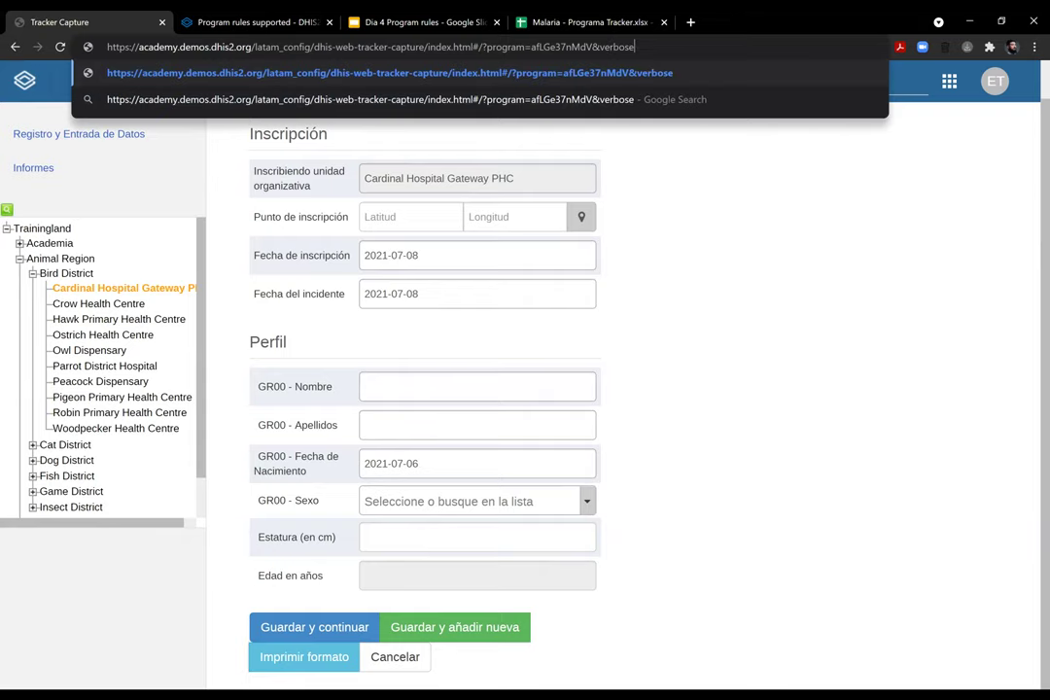
{"action": "left_click", "coordinate": [1035, 47]}
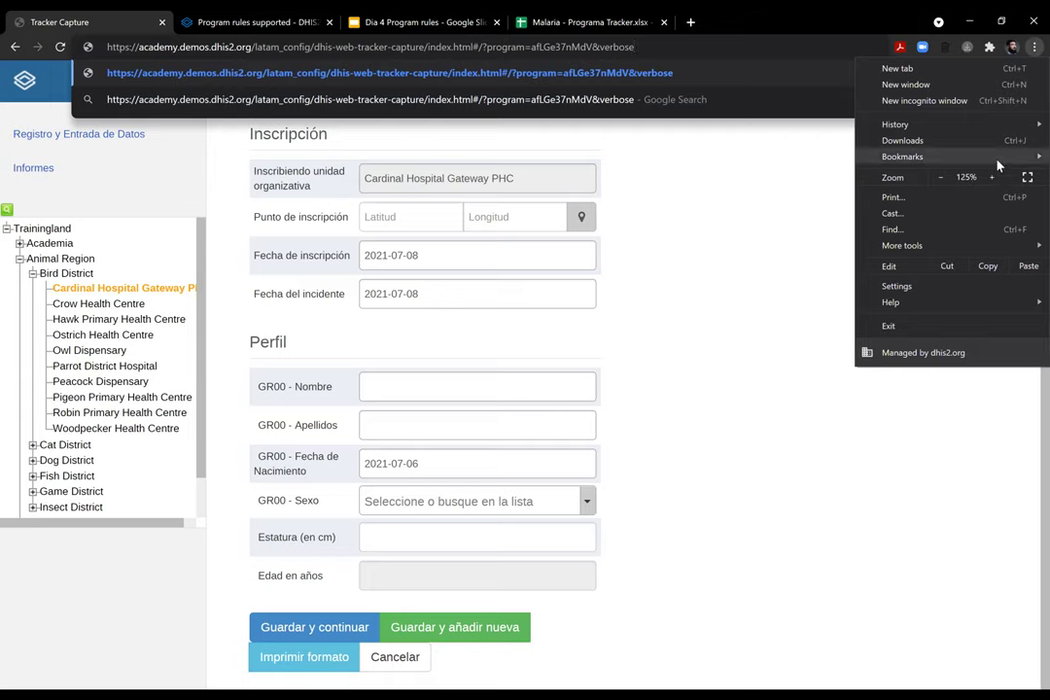
{"action": "mouse_move", "coordinate": [997, 168]}
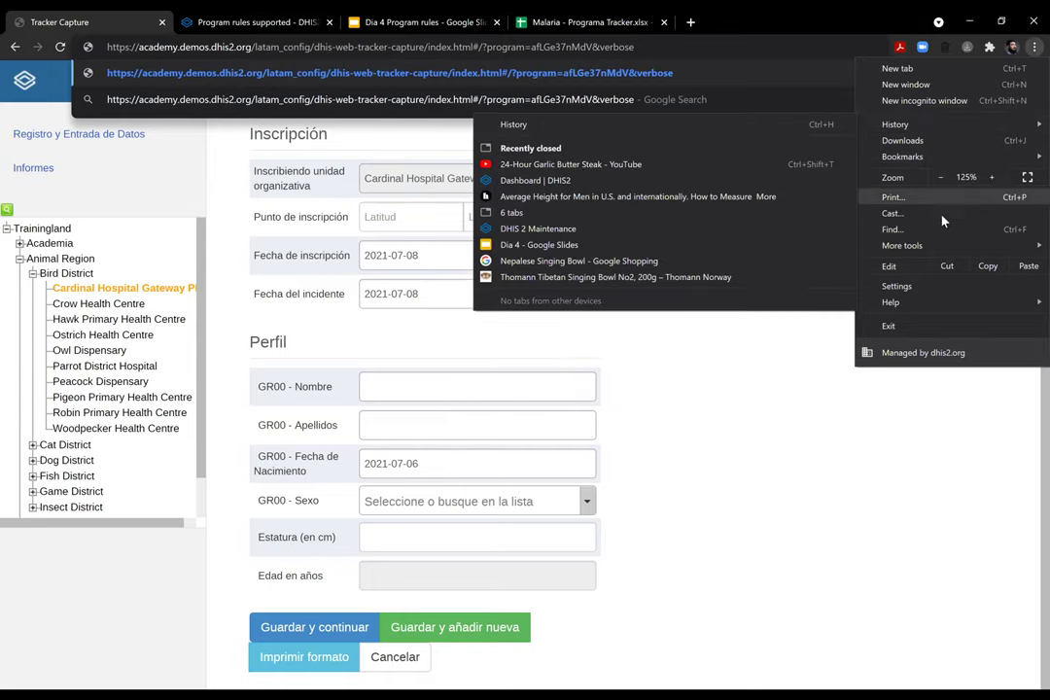
{"action": "mouse_move", "coordinate": [904, 245]}
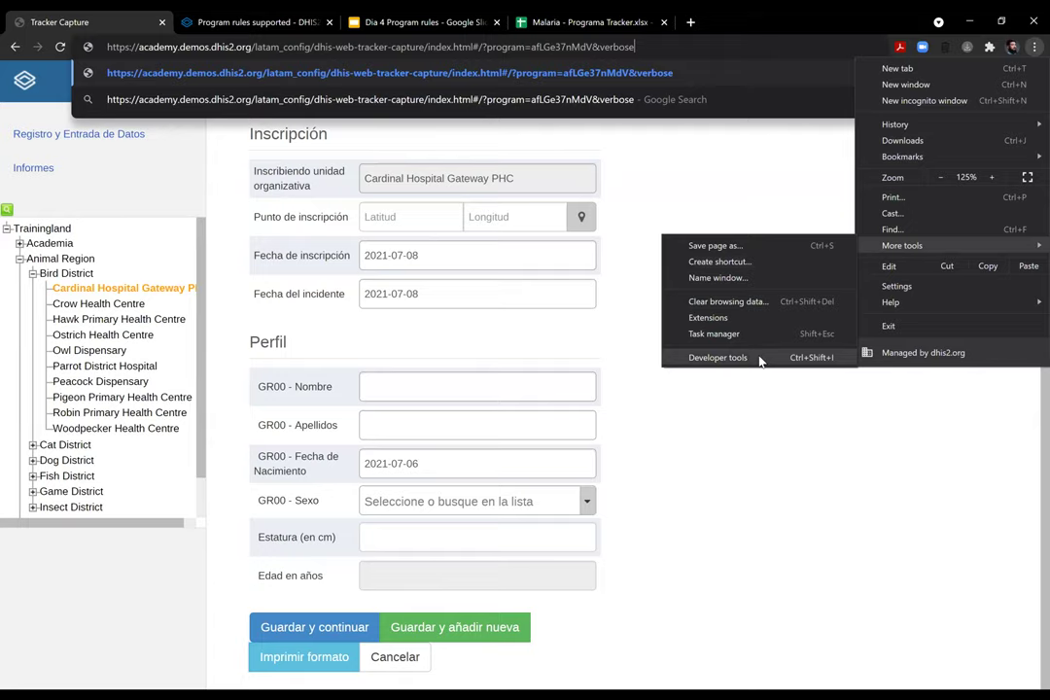
{"action": "left_click", "coordinate": [720, 121]}
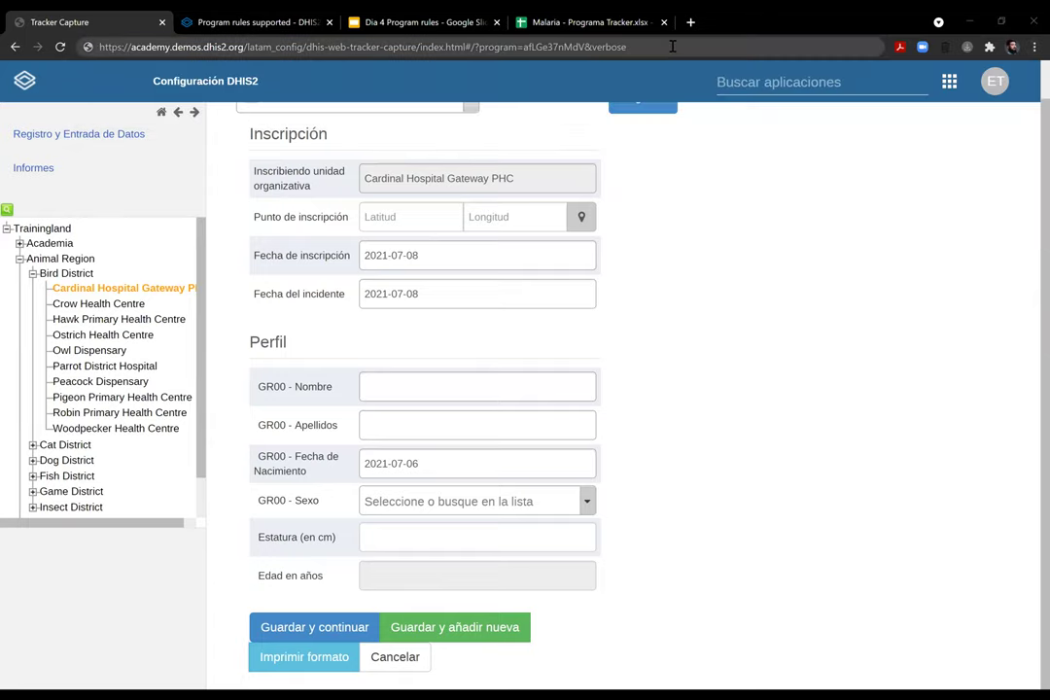
{"action": "key", "text": "Return"}
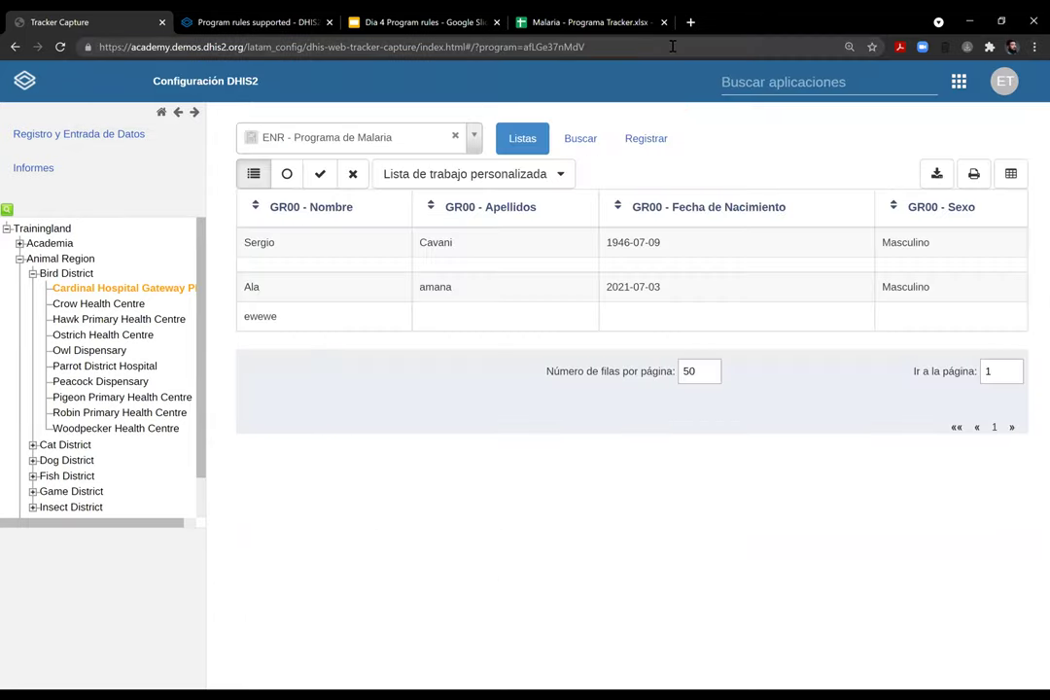
Open the first listed patient's record and load its dashboard with &verbose appended to the address
{"action": "left_click", "coordinate": [449, 250]}
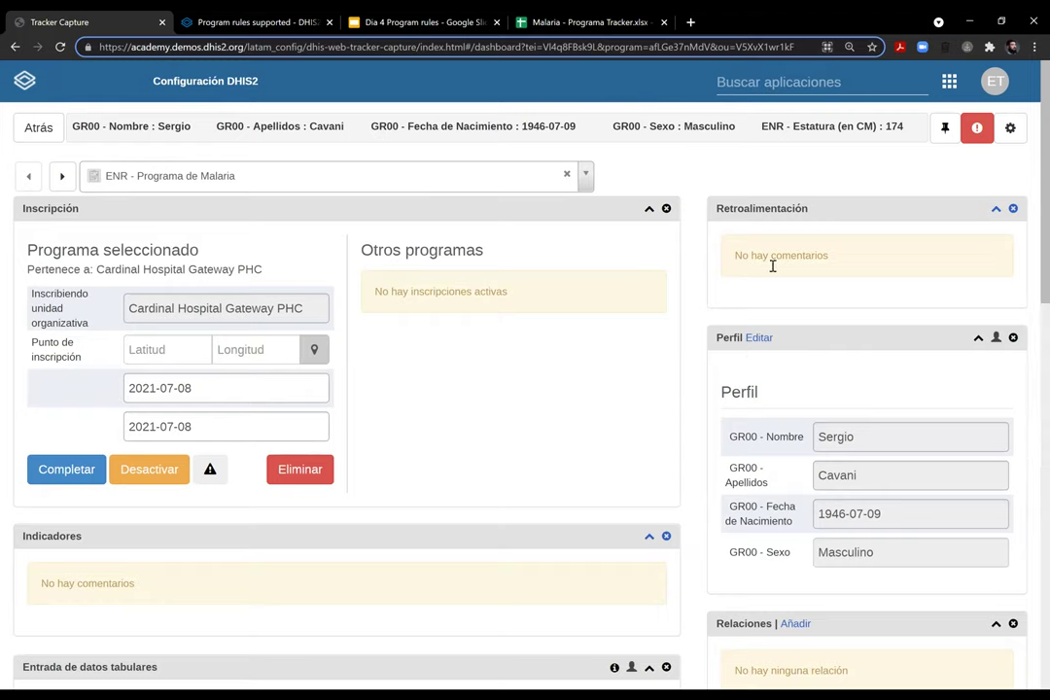
{"action": "left_click", "coordinate": [762, 338]}
{"action": "left_click", "coordinate": [762, 338]}
{"action": "left_click", "coordinate": [584, 47]}
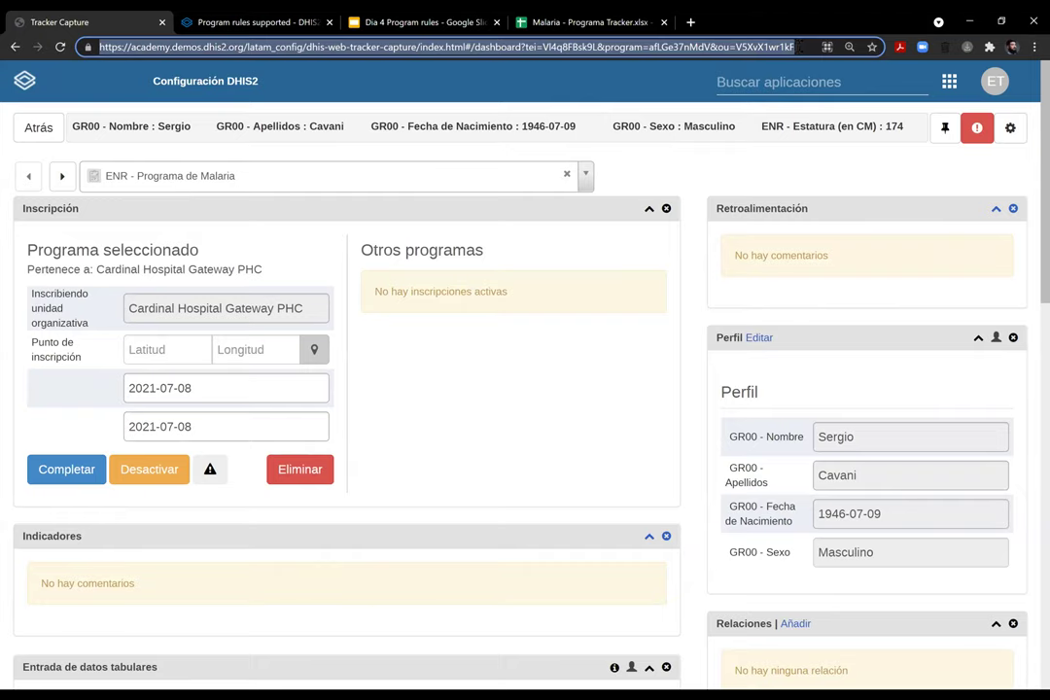
{"action": "key", "text": "alt+Tab"}
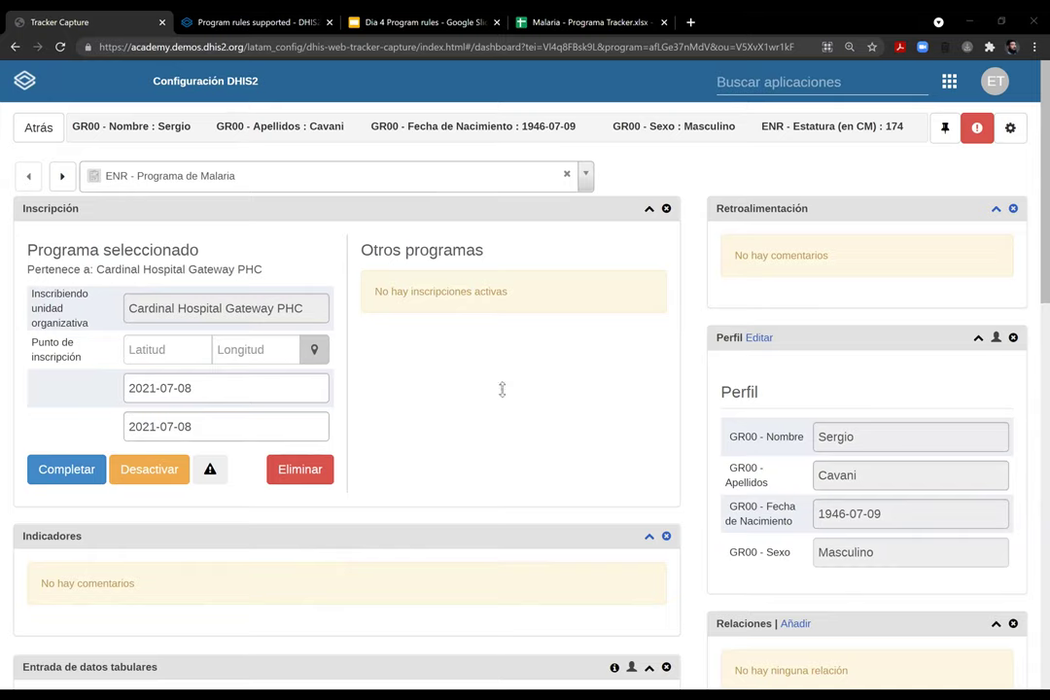
{"action": "left_click", "coordinate": [795, 49]}
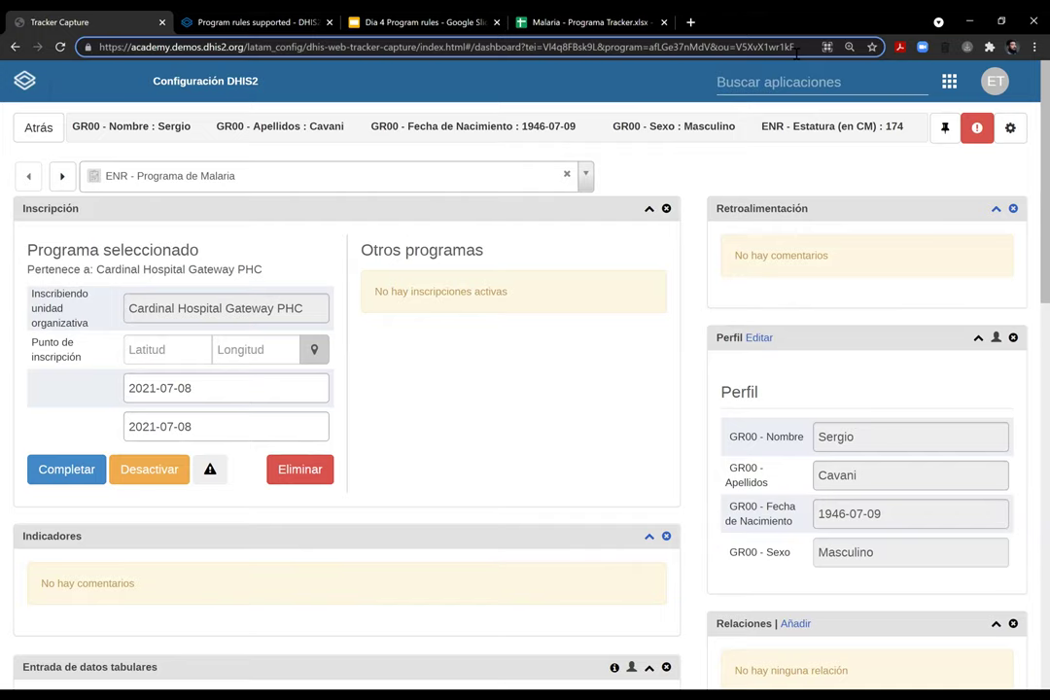
{"action": "type", "text": "&verbose"}
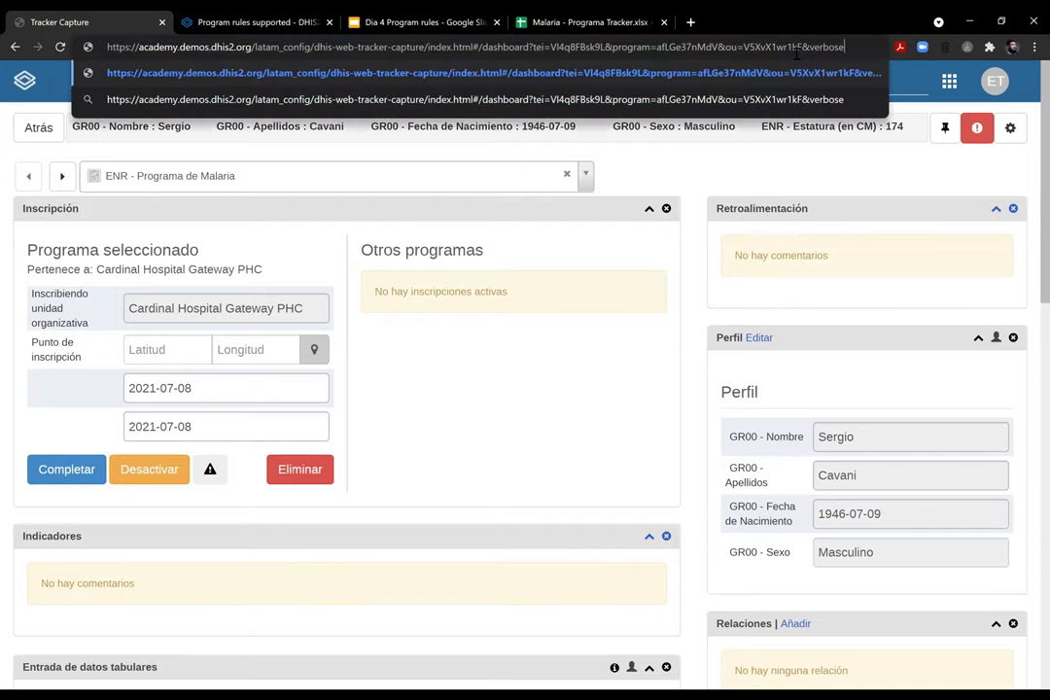
{"action": "key", "text": "Return"}
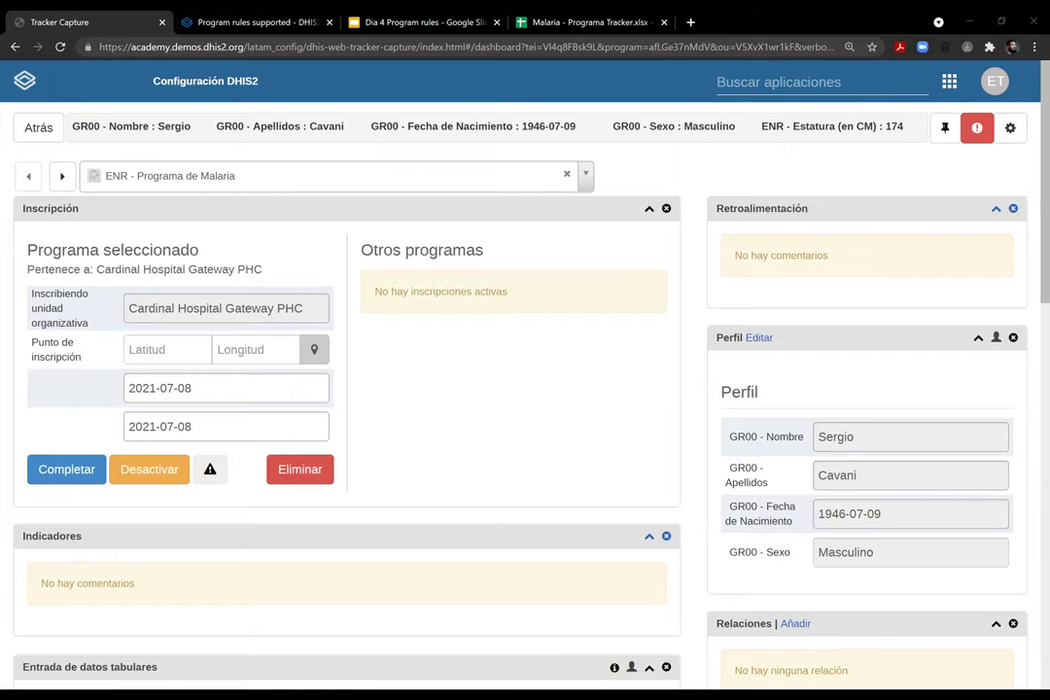
Open the browser's developer console and examine how the d2:hasValue condition on Fecha_nacimiento is evaluated
{"action": "key", "text": "F12"}
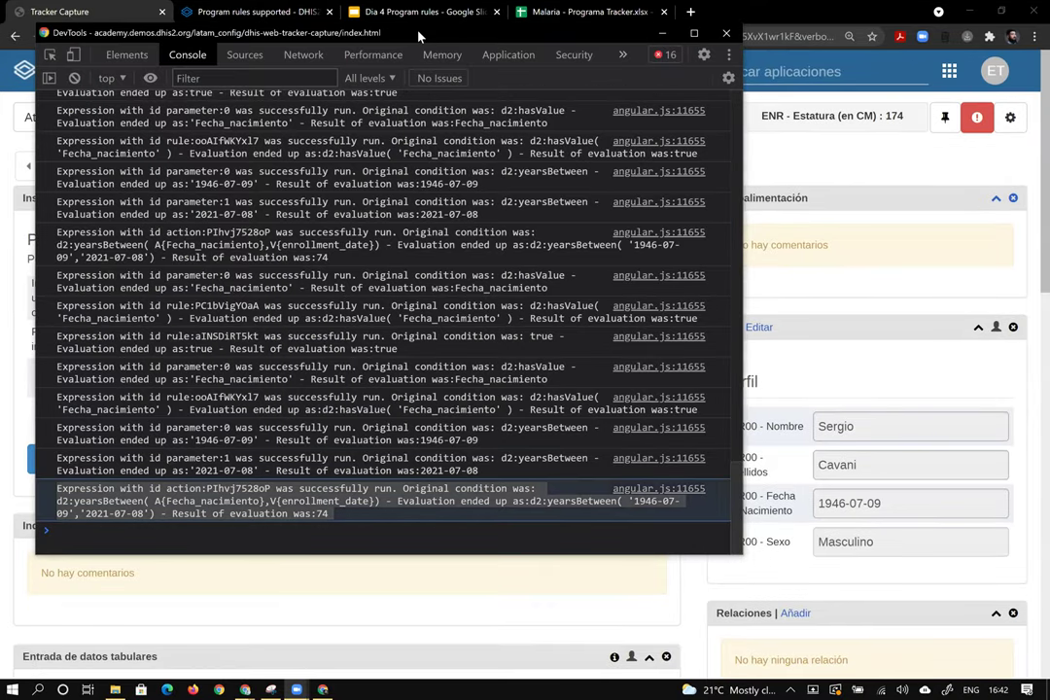
{"action": "left_click_drag", "start_coordinate": [447, 39], "coordinate": [462, 56]}
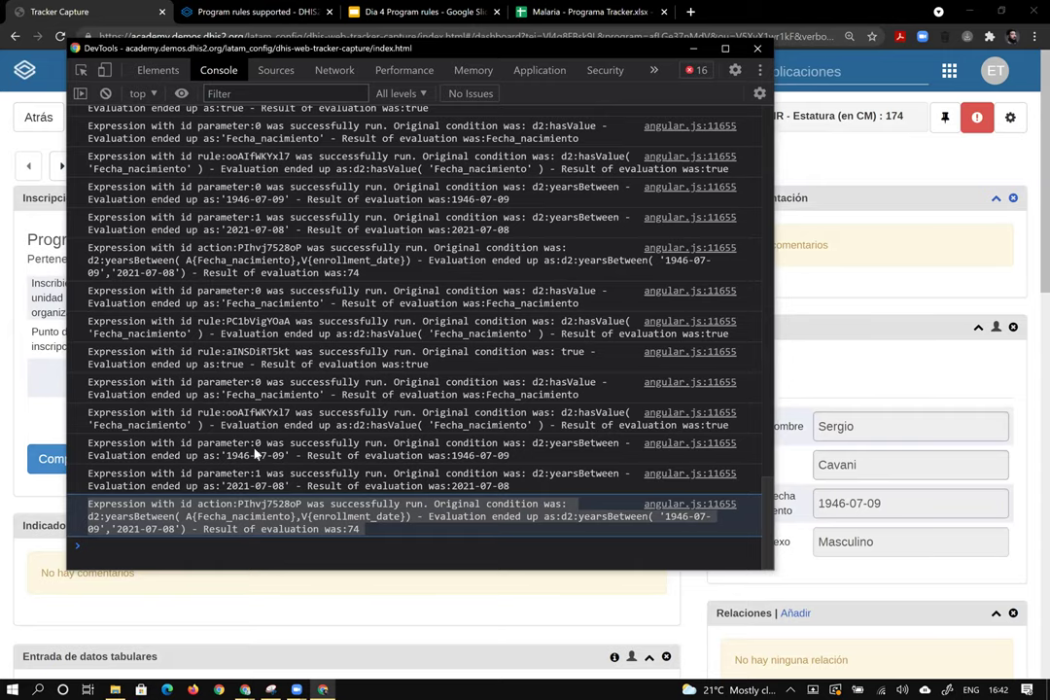
{"action": "scroll", "coordinate": [288, 365], "scroll_direction": "up", "scroll_amount": 2}
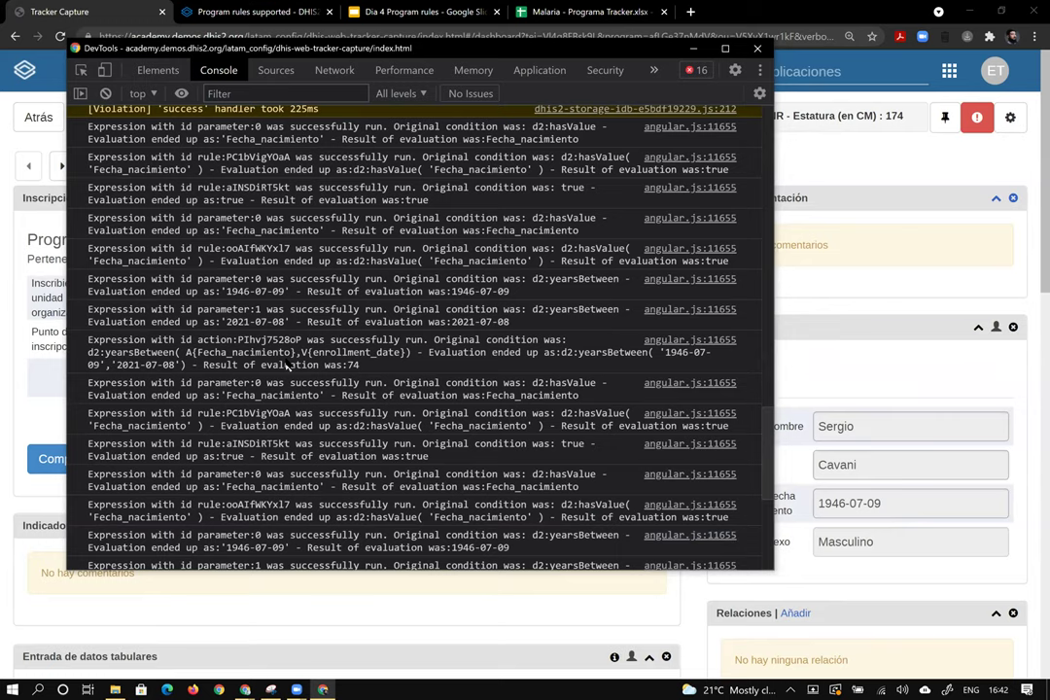
{"action": "scroll", "coordinate": [288, 365], "scroll_direction": "up", "scroll_amount": 15}
{"action": "scroll", "coordinate": [288, 364], "scroll_direction": "down", "scroll_amount": 8}
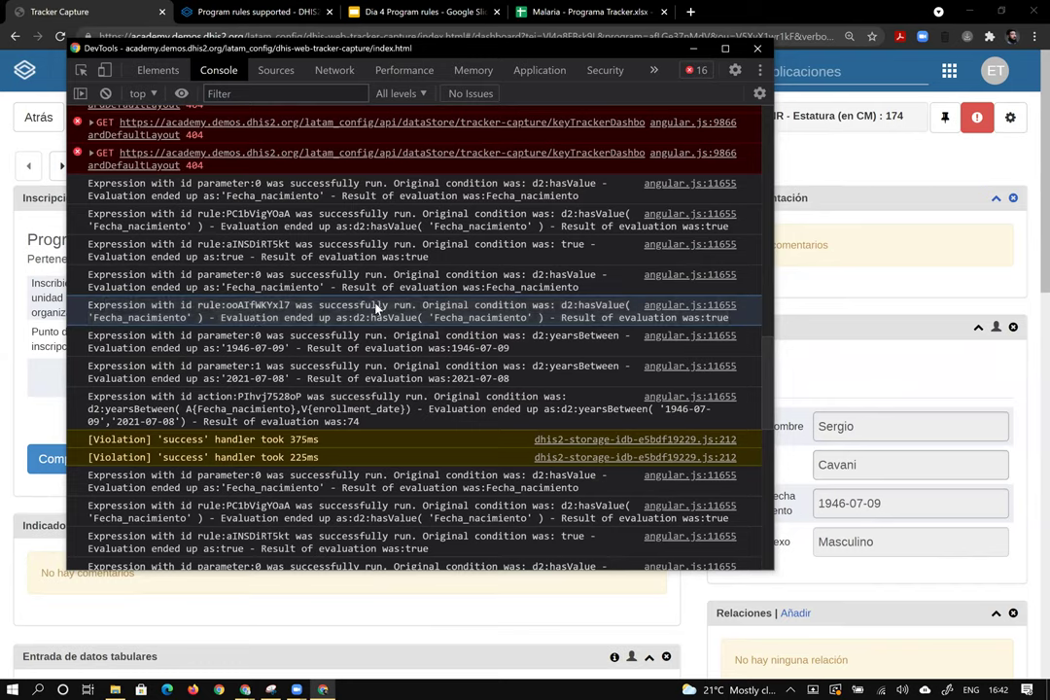
{"action": "left_click_drag", "start_coordinate": [422, 308], "coordinate": [630, 307]}
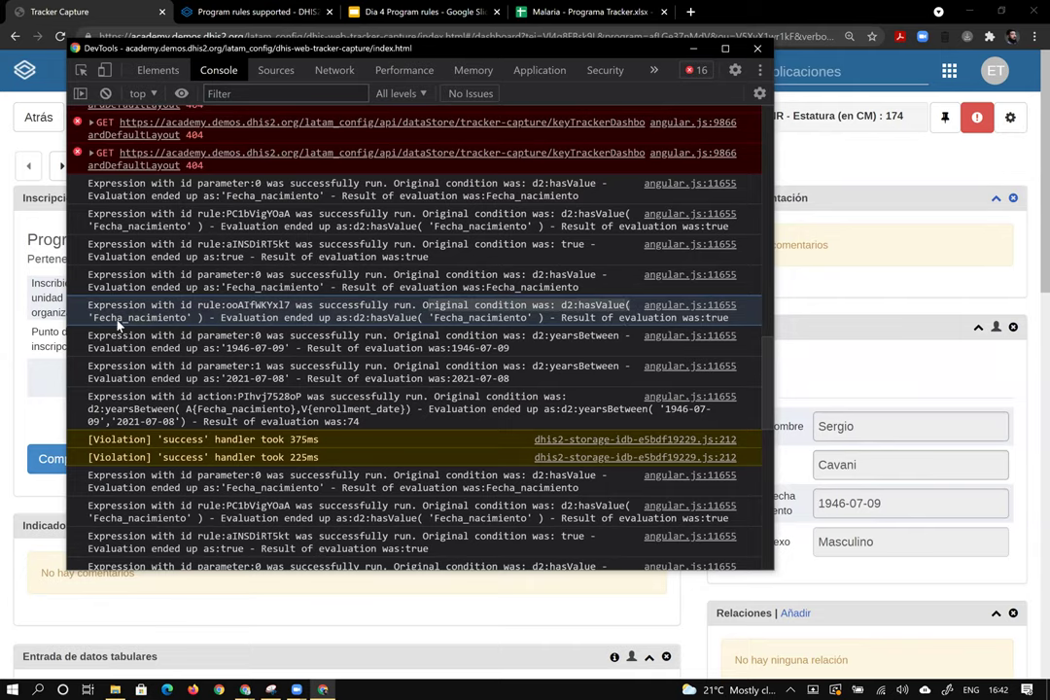
{"action": "left_click_drag", "start_coordinate": [193, 326], "coordinate": [729, 328]}
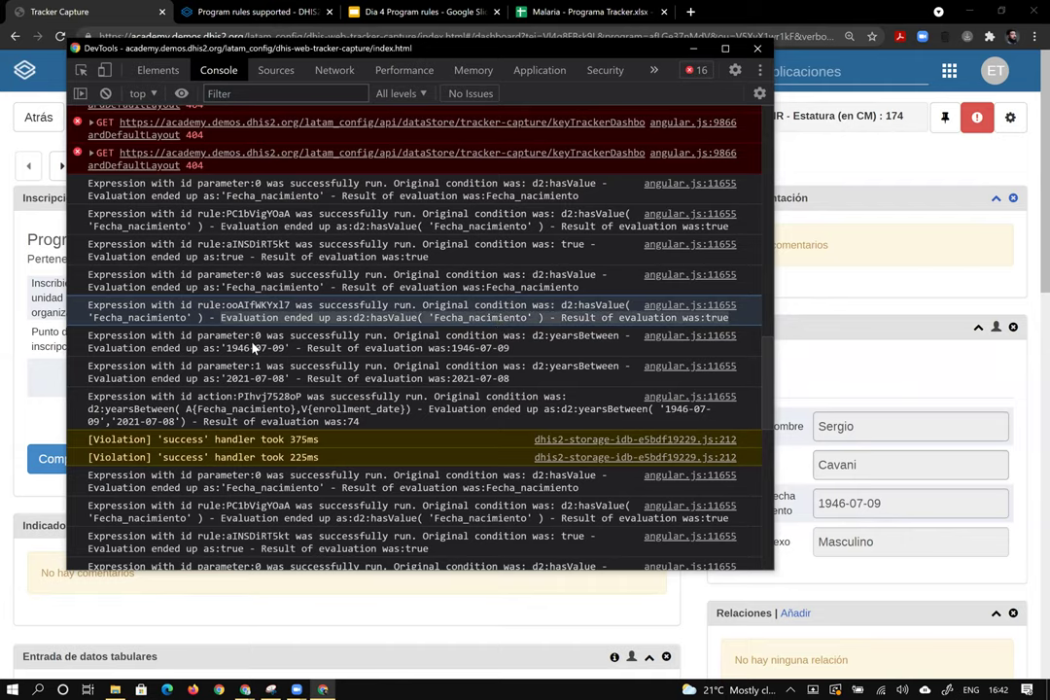
{"action": "left_click", "coordinate": [103, 337]}
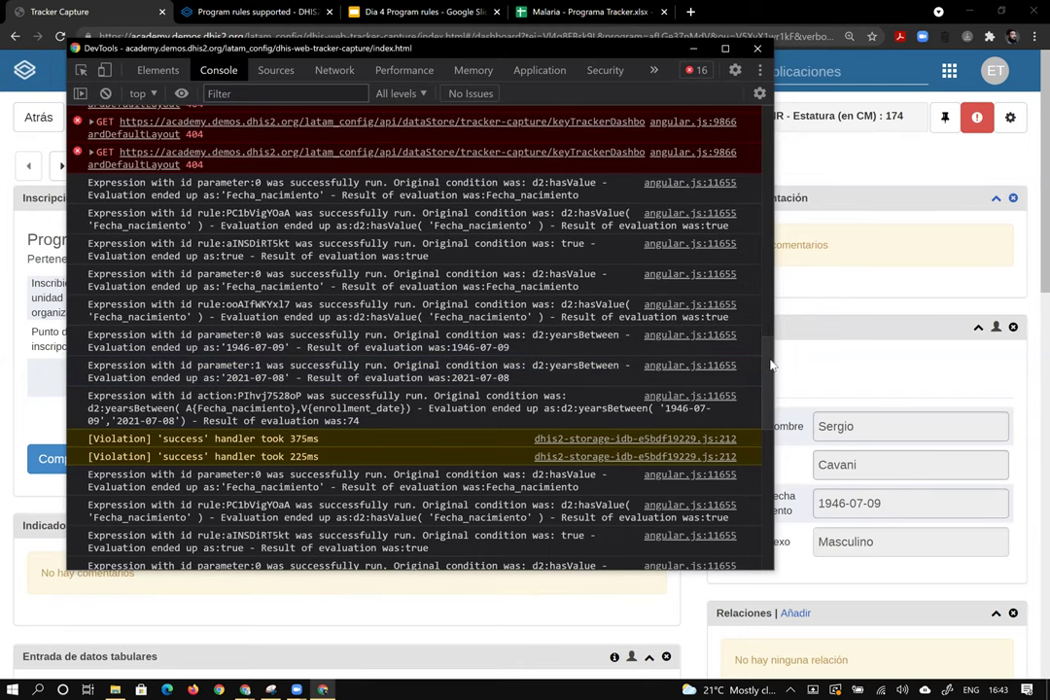
Examine the logged evaluations of the d2:yearsBetween action using Fecha_nacimiento and enrollment_date, and close the developer console
{"action": "scroll", "coordinate": [389, 330], "scroll_direction": "down", "scroll_amount": 1}
{"action": "left_click_drag", "start_coordinate": [340, 363], "coordinate": [319, 375]}
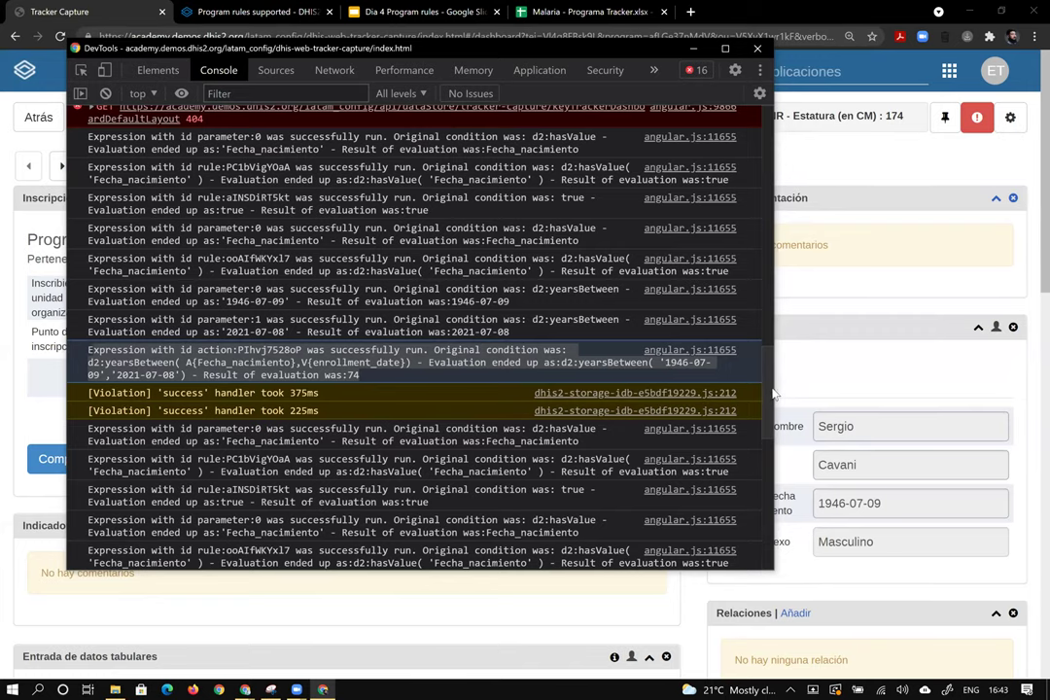
{"action": "scroll", "coordinate": [361, 380], "scroll_direction": "down", "scroll_amount": 5}
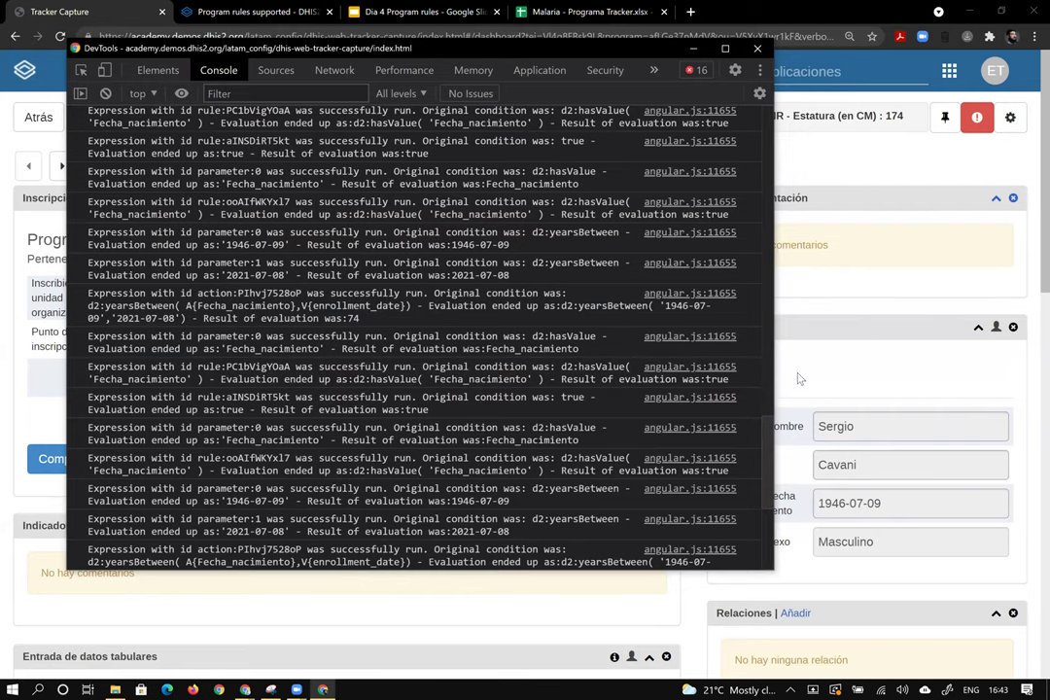
{"action": "left_click_drag", "start_coordinate": [766, 435], "coordinate": [774, 413]}
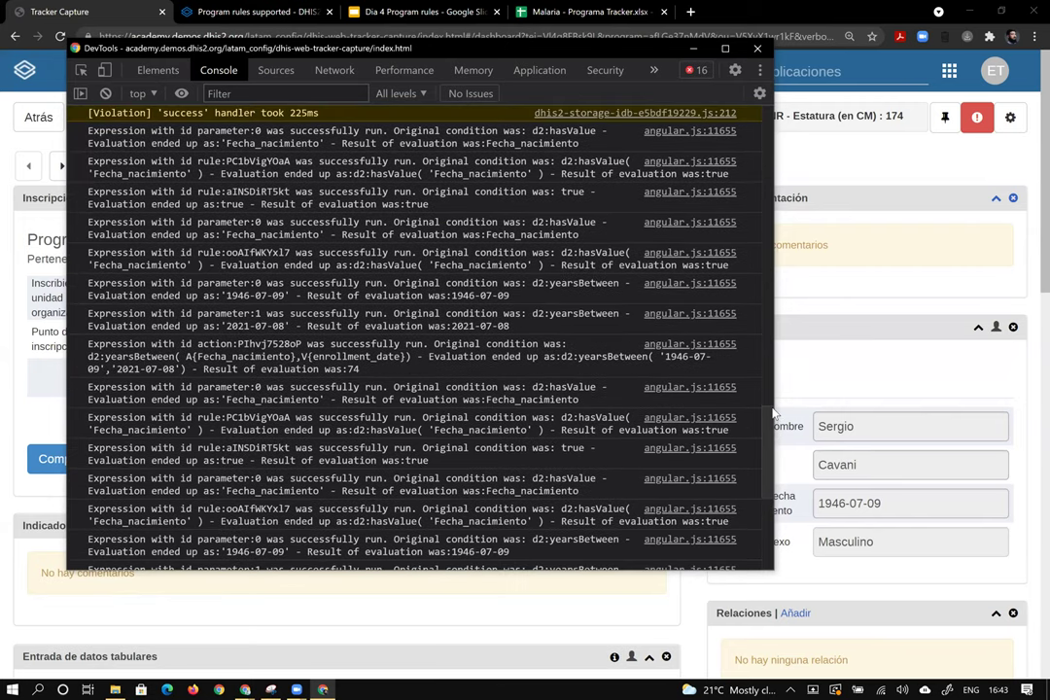
{"action": "scroll", "coordinate": [775, 414], "scroll_direction": "up", "scroll_amount": 1}
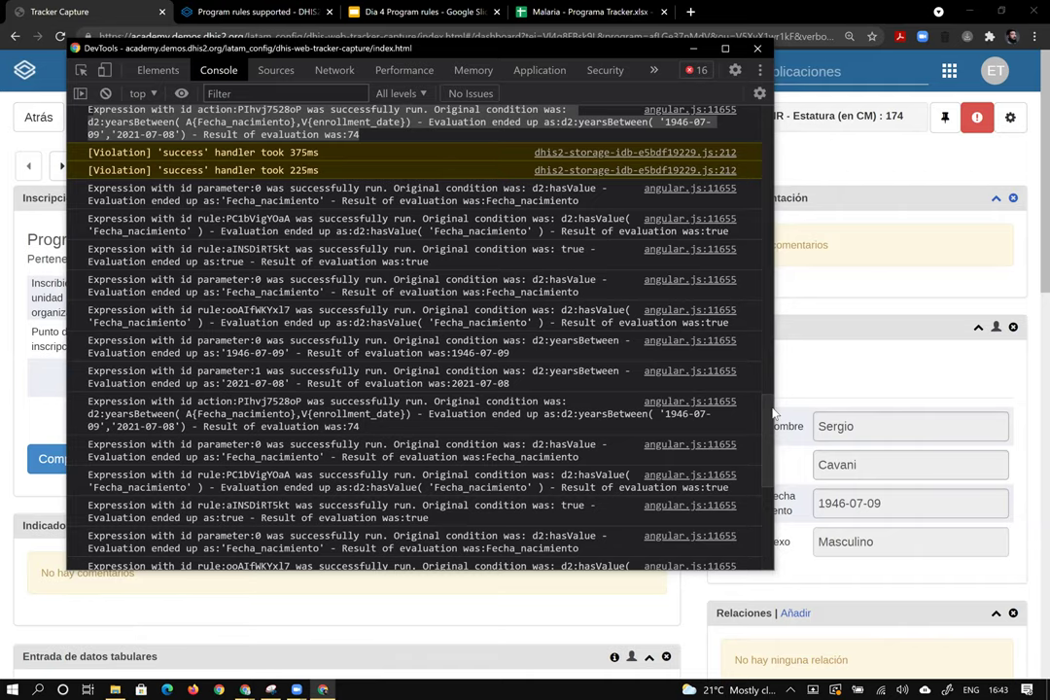
{"action": "left_click_drag", "start_coordinate": [773, 413], "coordinate": [768, 502]}
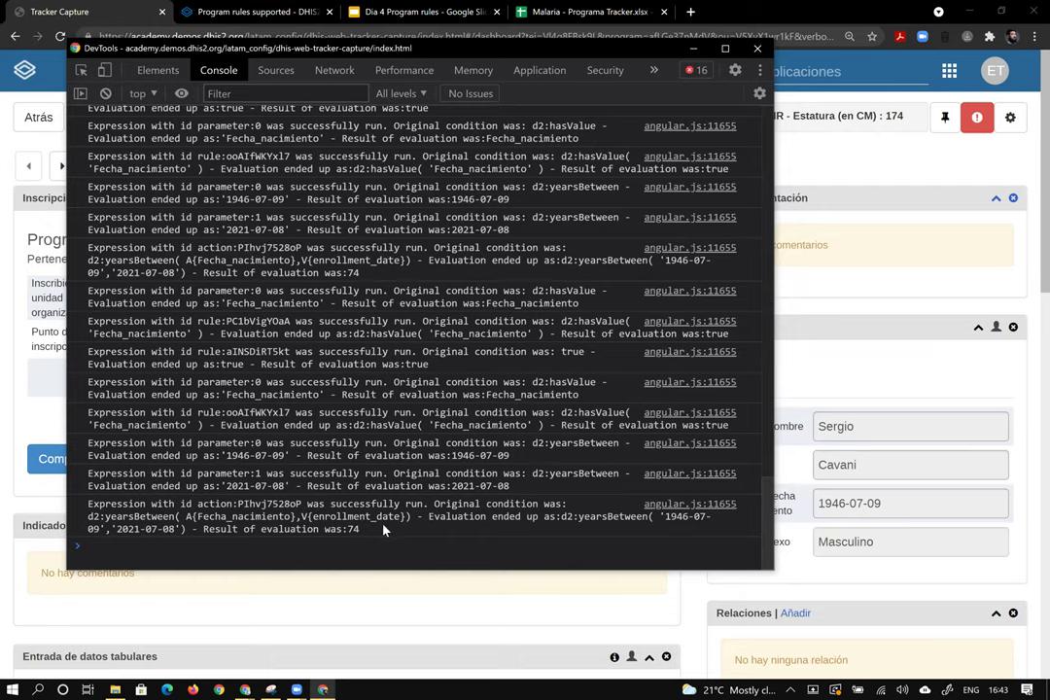
{"action": "left_click", "coordinate": [758, 51]}
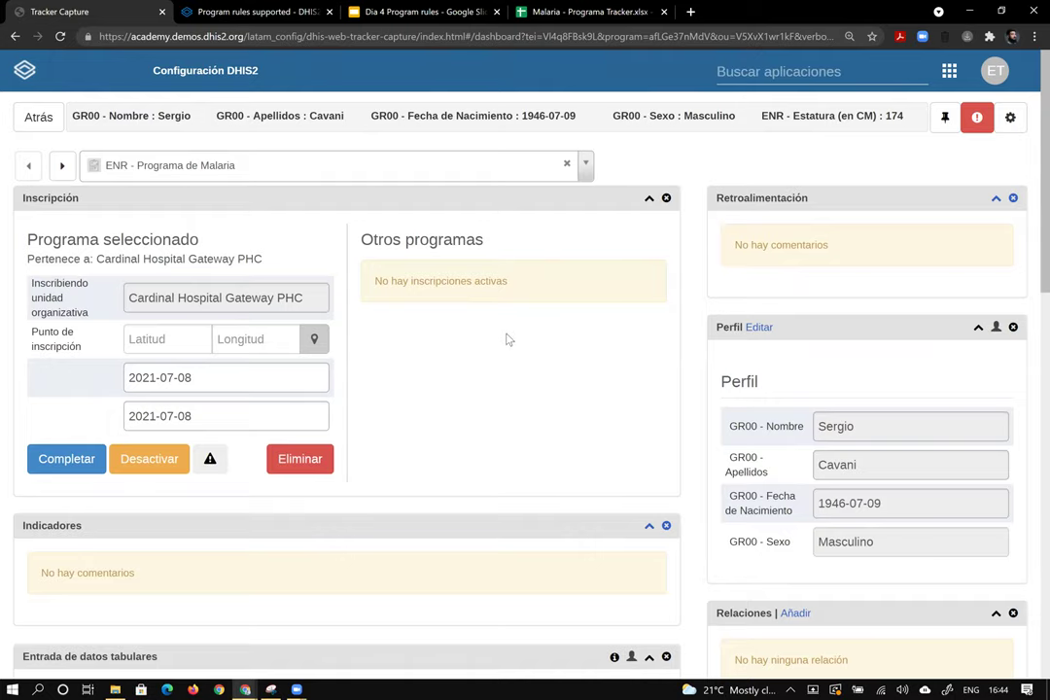
Open the patient's profile for editing and check the Edad en años field
{"action": "left_click", "coordinate": [760, 328]}
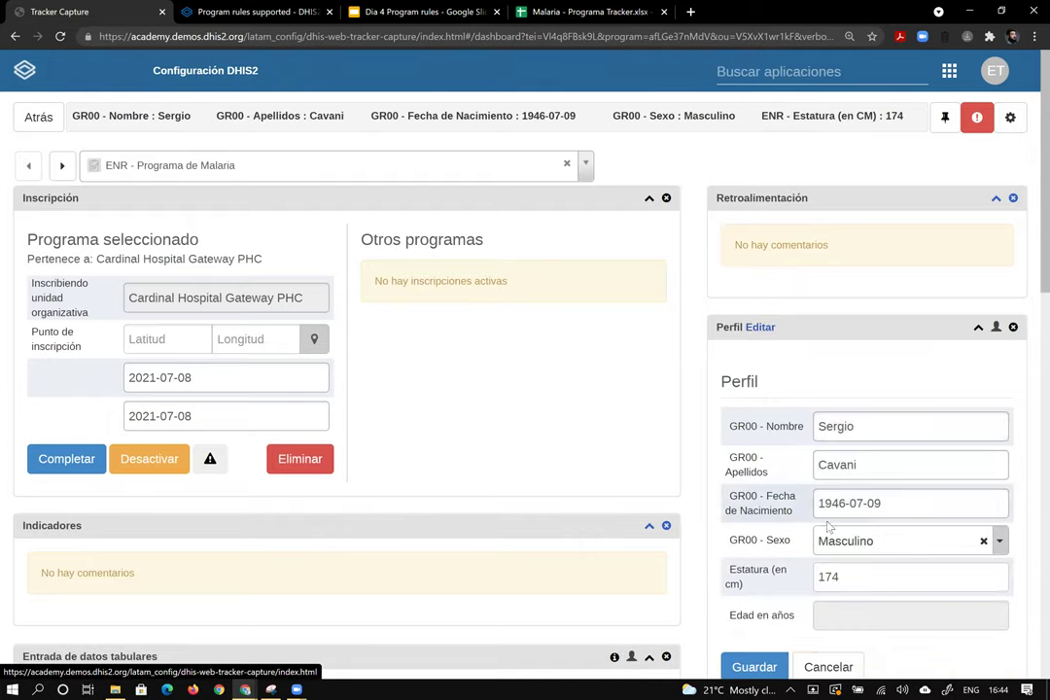
{"action": "scroll", "coordinate": [860, 623], "scroll_direction": "down", "scroll_amount": 3}
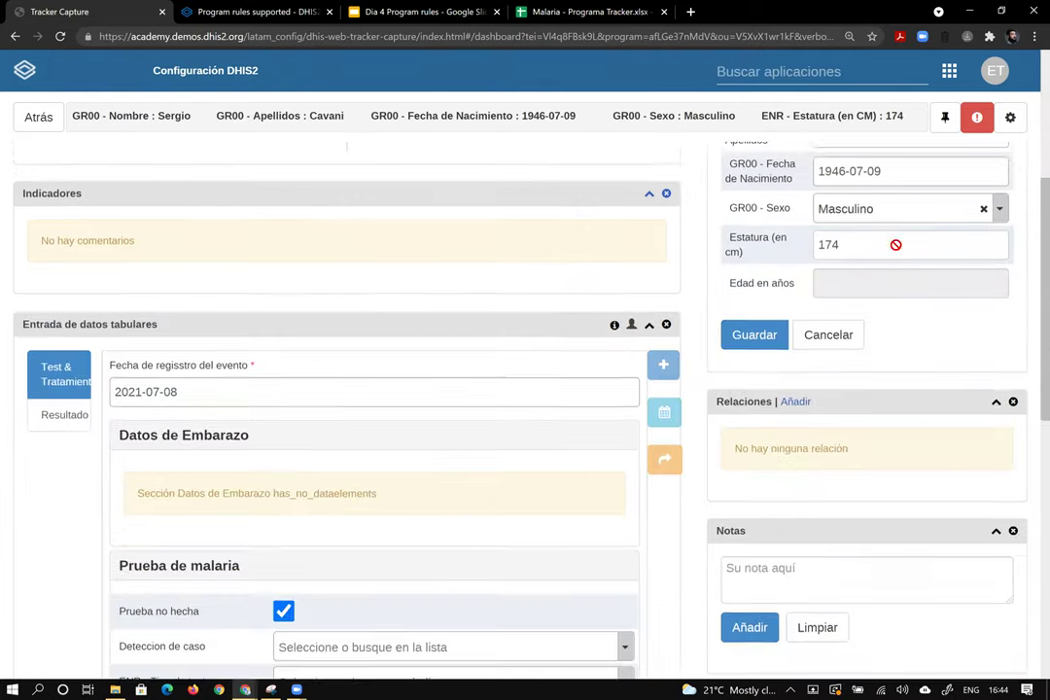
{"action": "scroll", "coordinate": [851, 324], "scroll_direction": "up", "scroll_amount": 3}
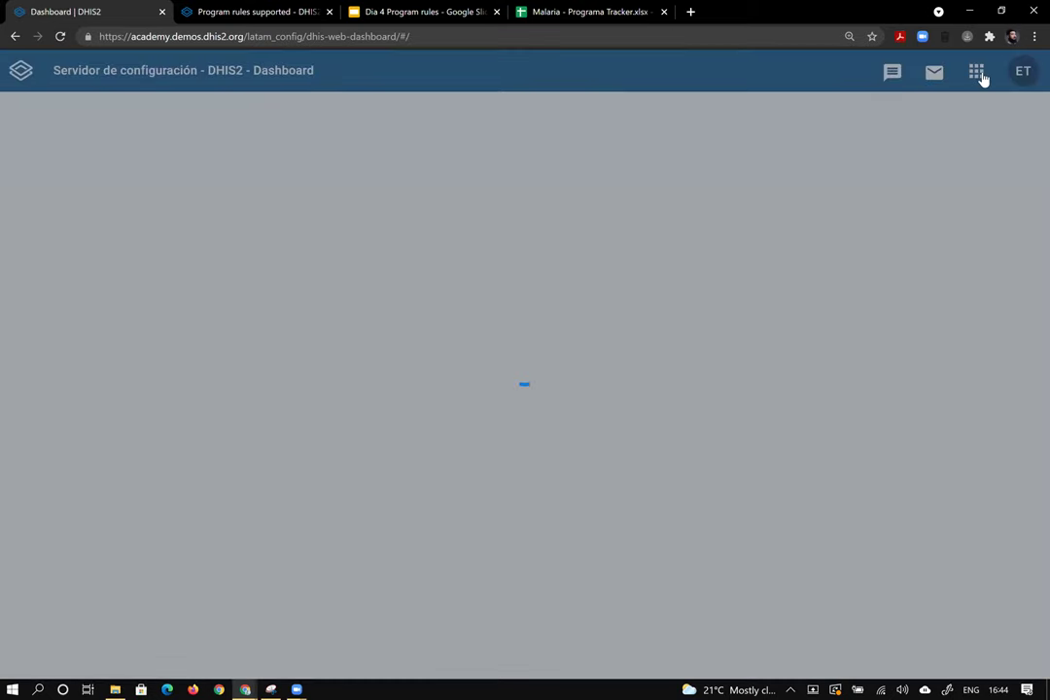
Switch to the DHIS2 Mantenimiento app by searching the available apps for "ma"
{"action": "left_click", "coordinate": [979, 75]}
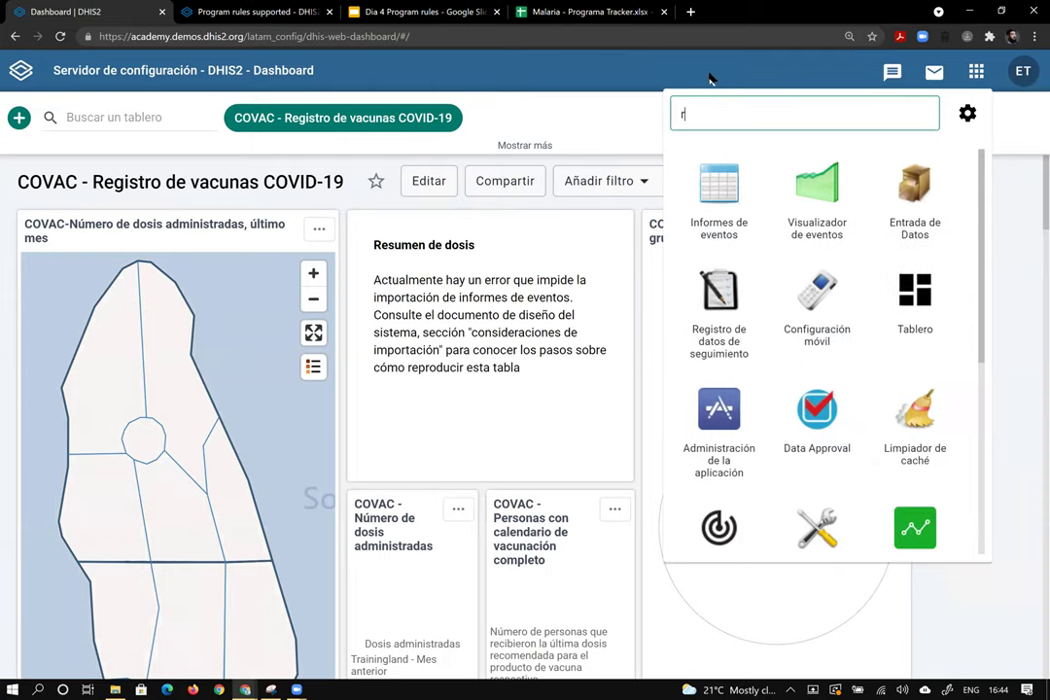
{"action": "type", "text": "ma"}
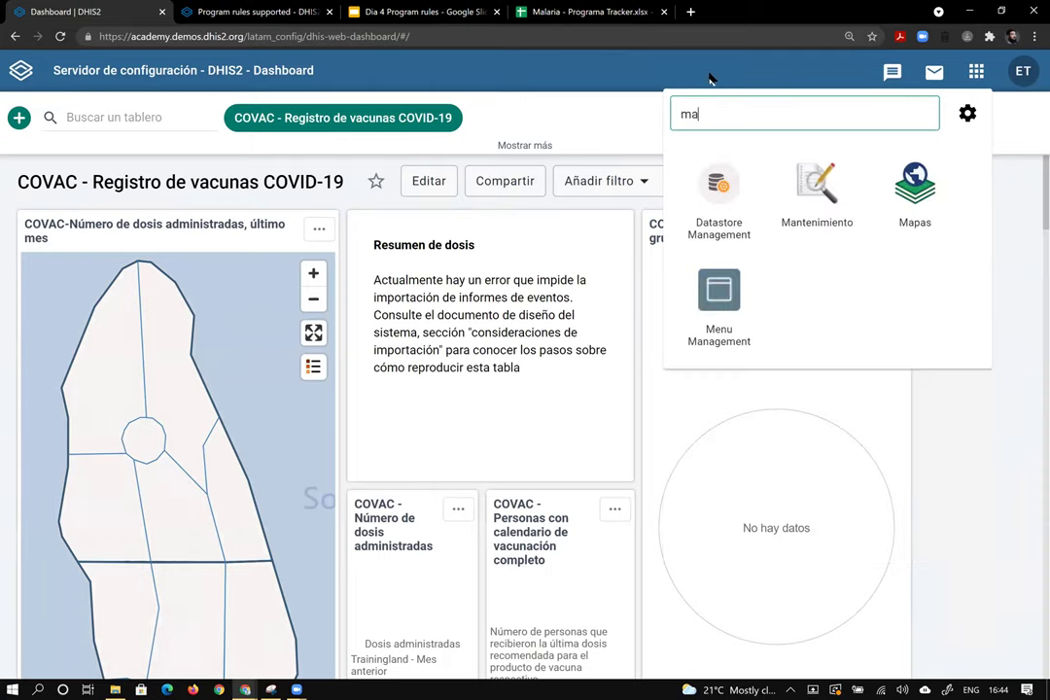
{"action": "left_click", "coordinate": [775, 163]}
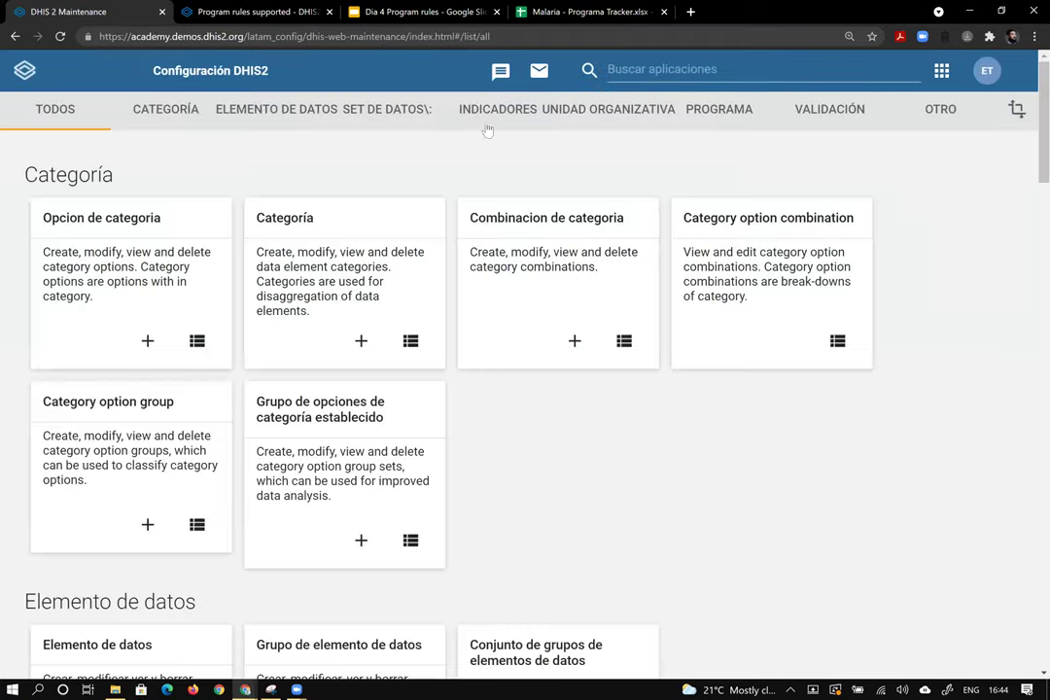
Open the program rule list and filter it to the ENR - Programa de Malaria program
{"action": "left_click", "coordinate": [726, 115]}
{"action": "left_click", "coordinate": [110, 338]}
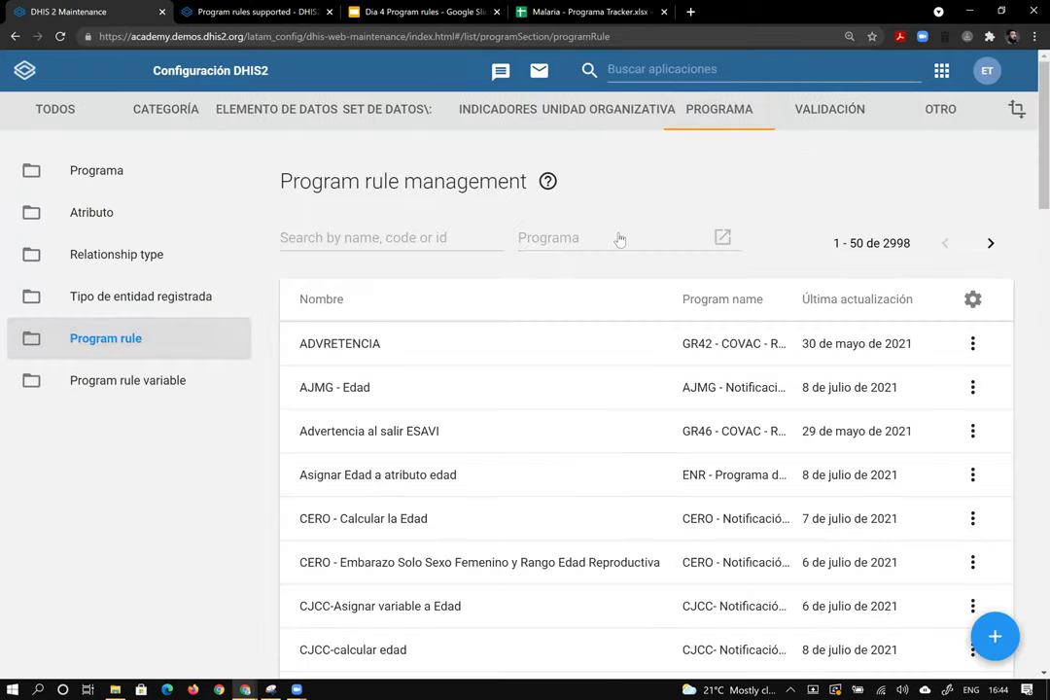
{"action": "left_click", "coordinate": [620, 239]}
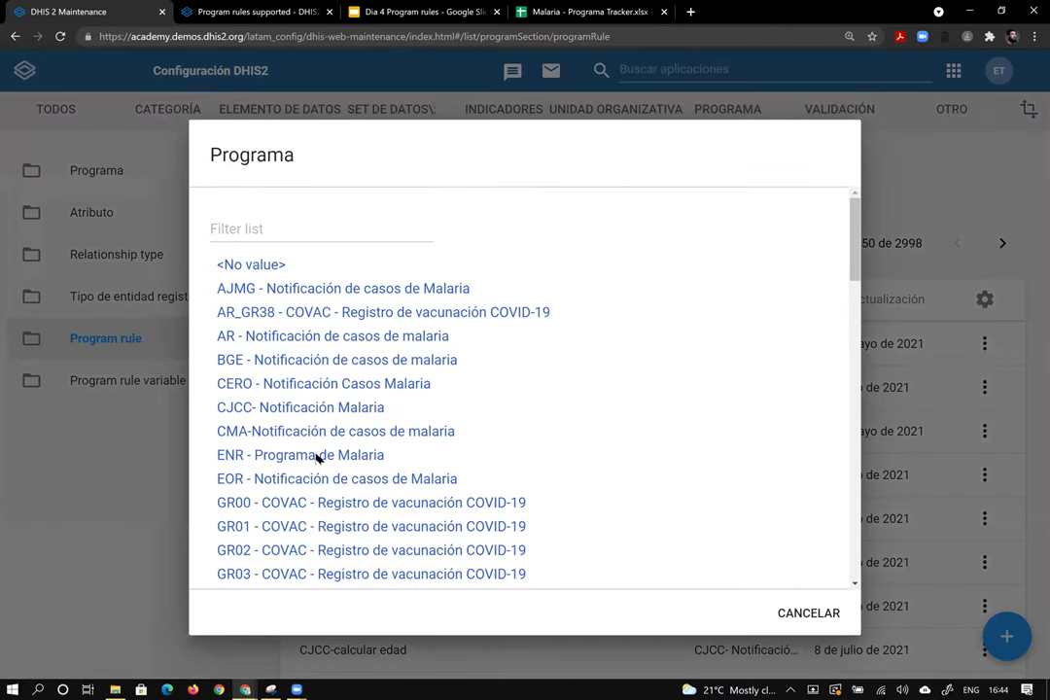
{"action": "left_click", "coordinate": [592, 461]}
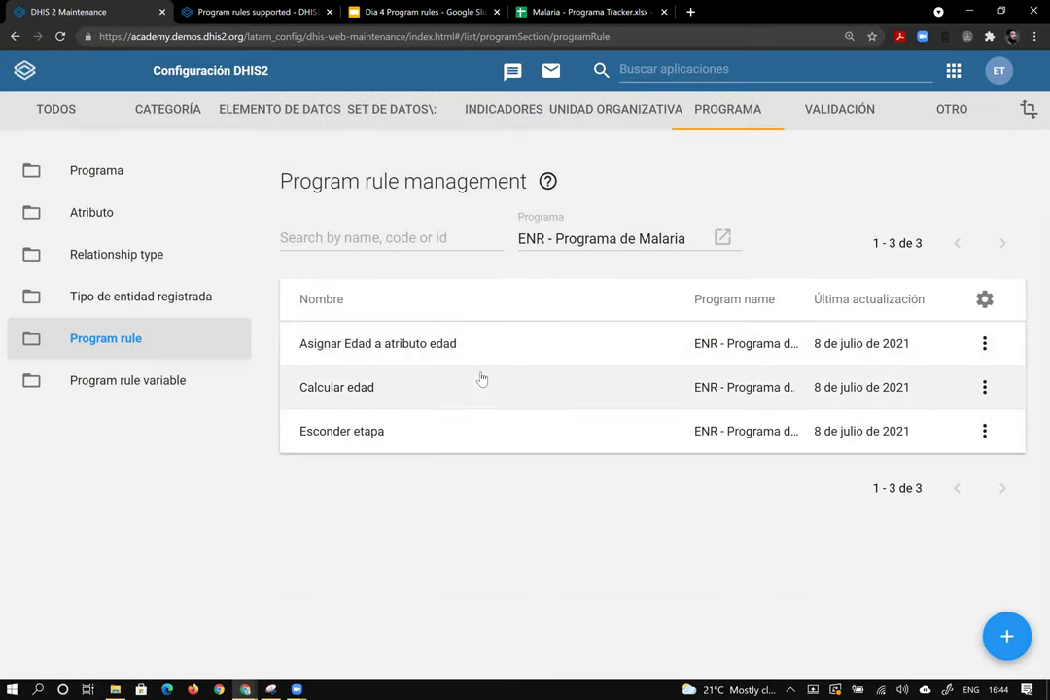
Open the Calcular edad program rule and set its priority to 10
{"action": "left_click", "coordinate": [480, 377]}
{"action": "scroll", "coordinate": [226, 470], "scroll_direction": "down", "scroll_amount": 2}
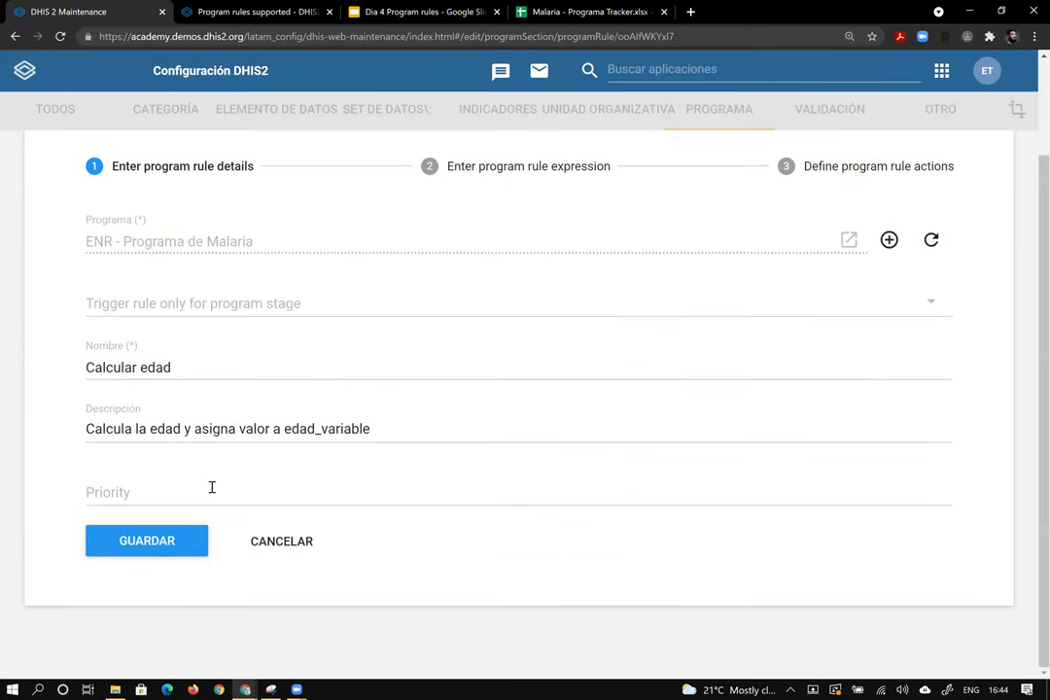
{"action": "left_click", "coordinate": [212, 487]}
{"action": "type", "text": "10"}
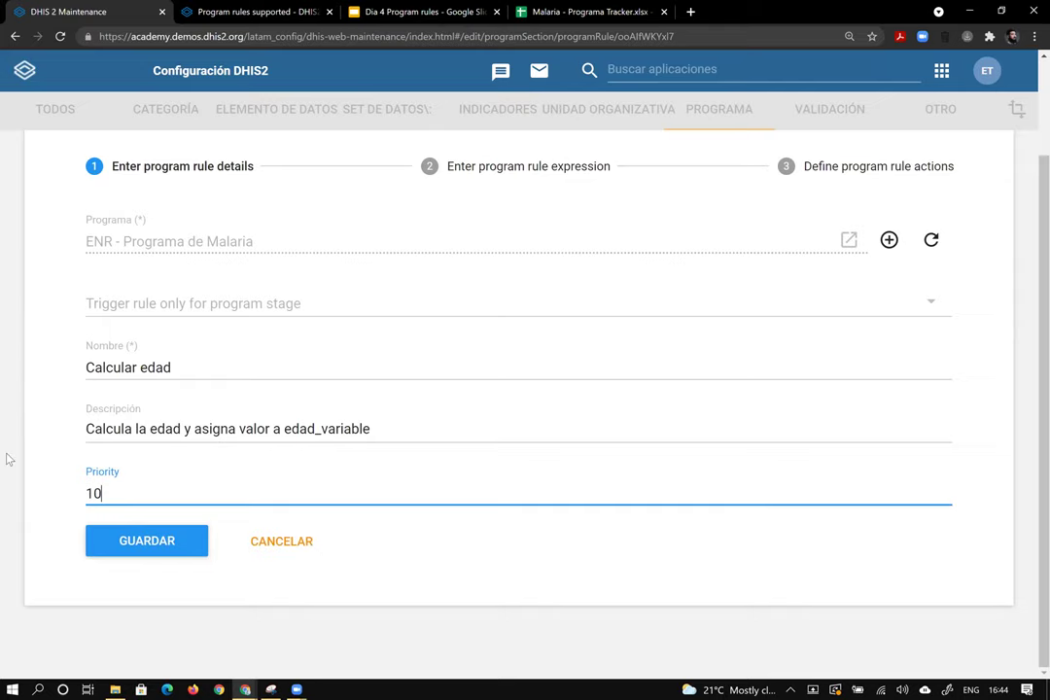
Review the Calcular edad rule's condition and its assign action for Edad_variable, commit the action and save the rule
{"action": "left_click", "coordinate": [513, 165]}
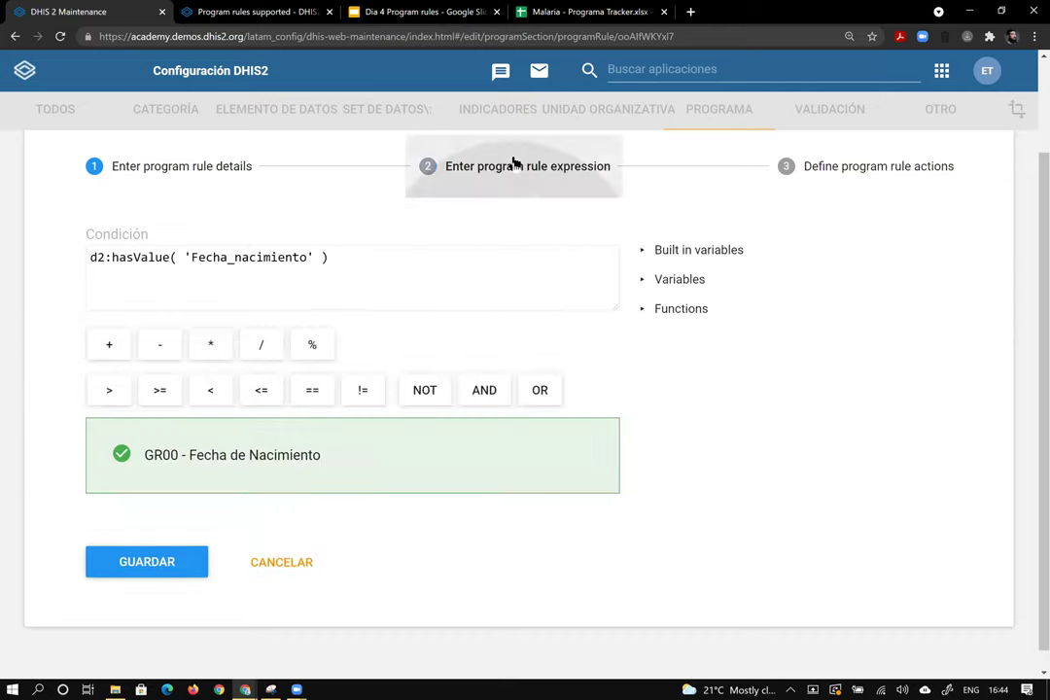
{"action": "left_click", "coordinate": [871, 173]}
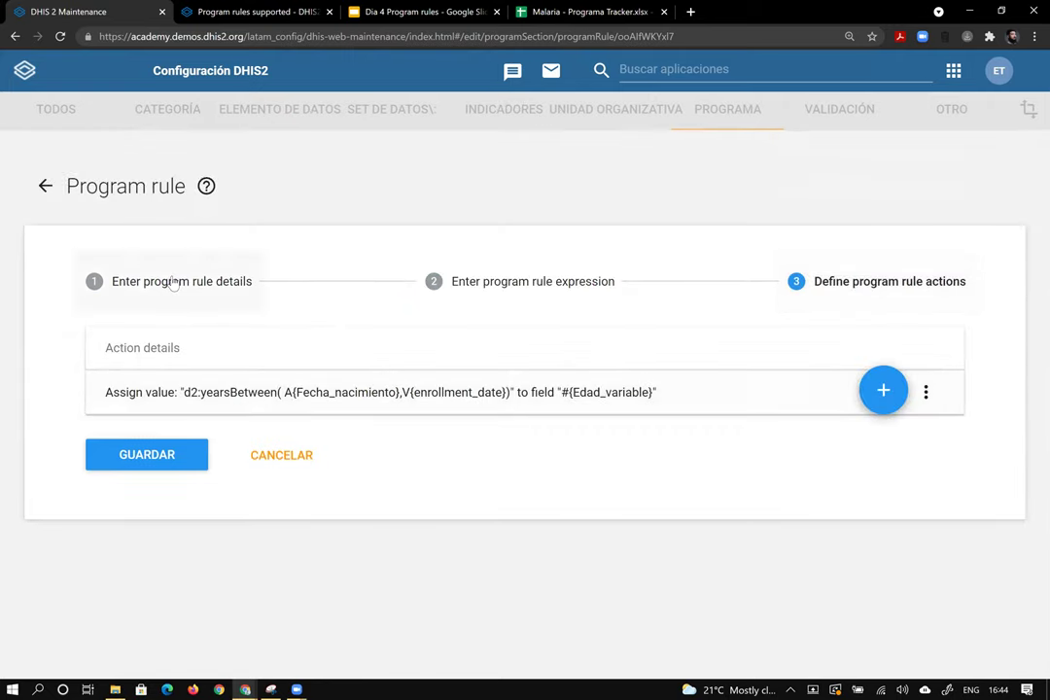
{"action": "left_click", "coordinate": [379, 386]}
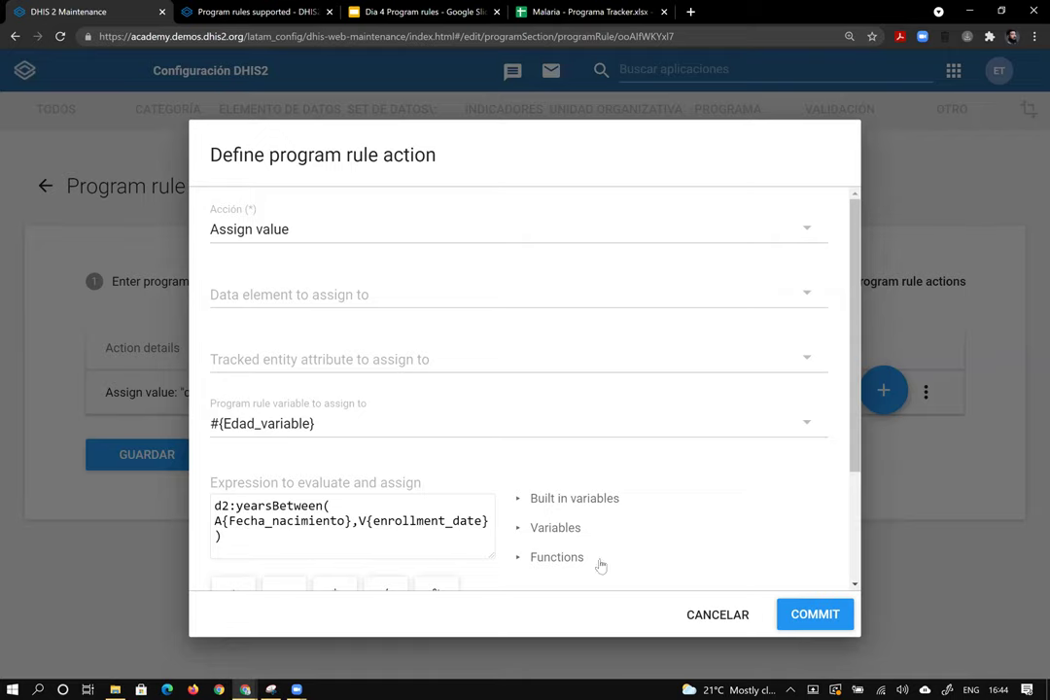
{"action": "left_click", "coordinate": [802, 614]}
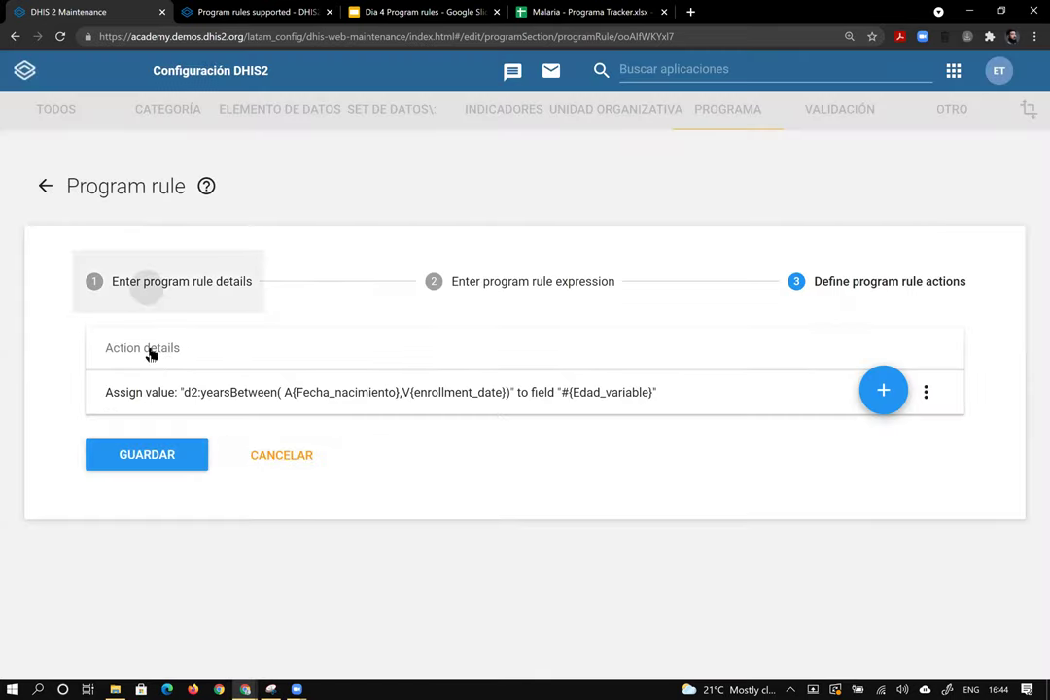
{"action": "left_click", "coordinate": [145, 657]}
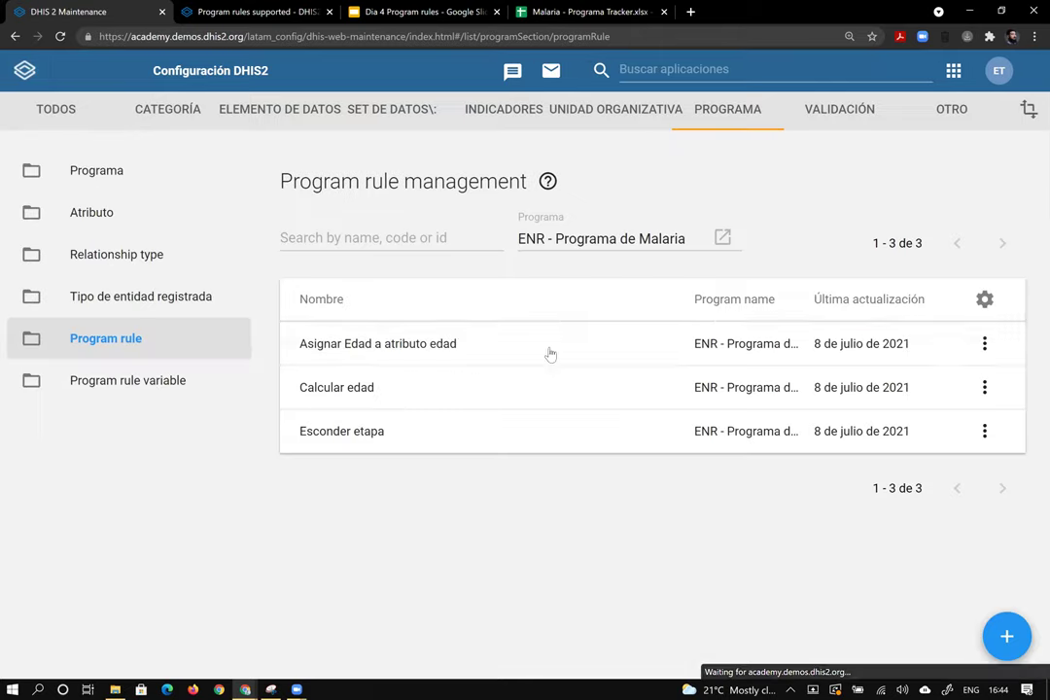
Open the Asignar Edad a atributo edad rule and check its priority and condition
{"action": "left_click", "coordinate": [562, 340]}
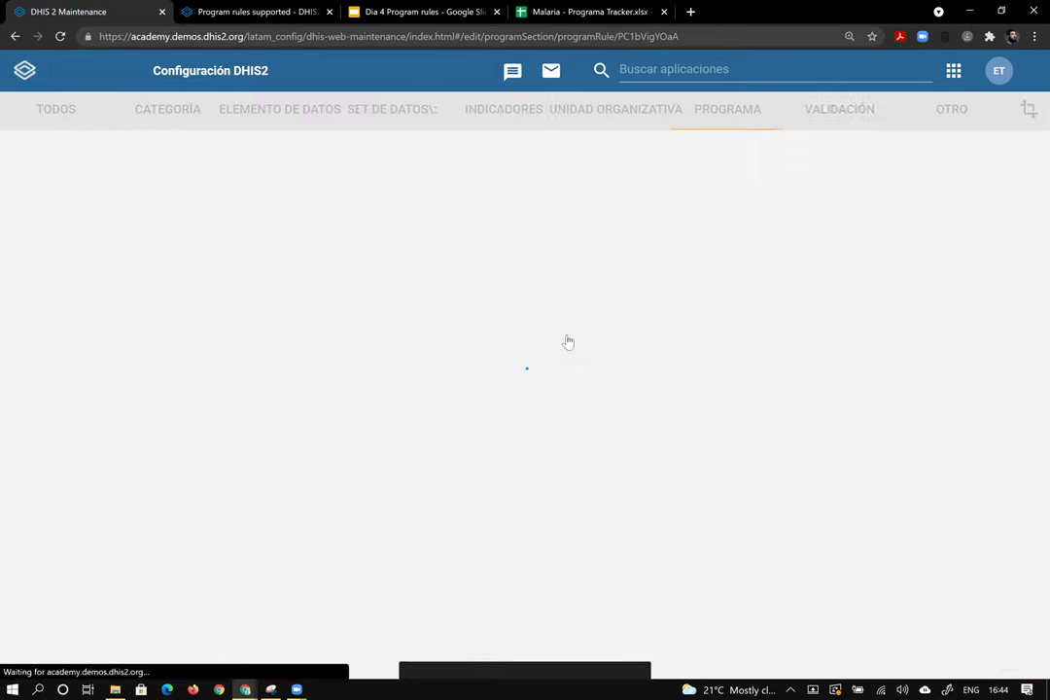
{"action": "scroll", "coordinate": [497, 356], "scroll_direction": "down", "scroll_amount": 2}
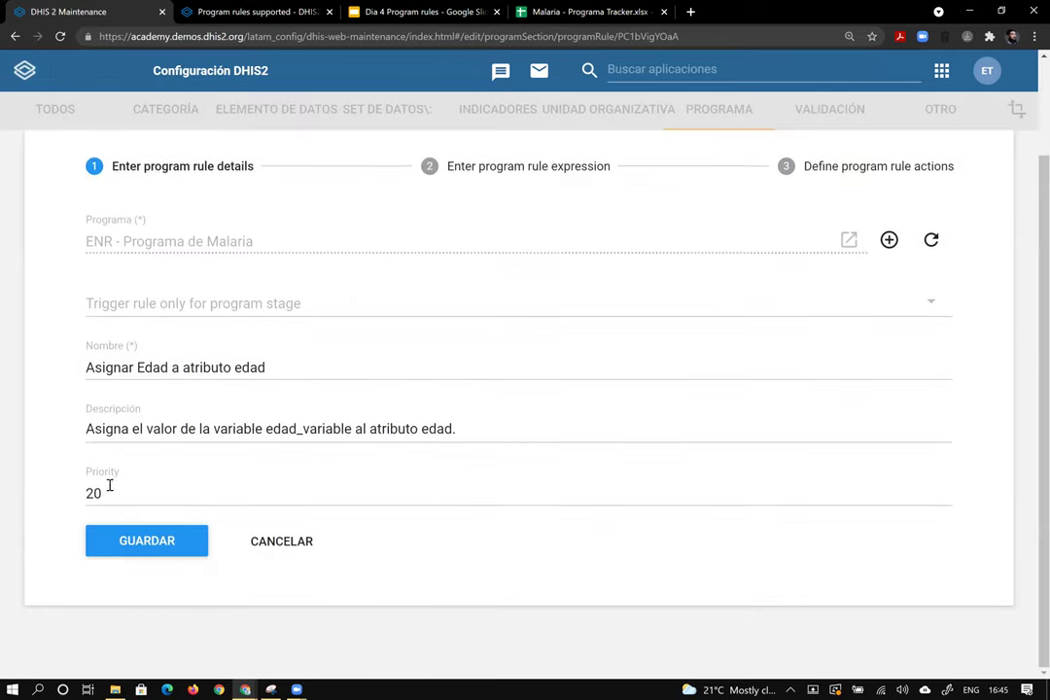
{"action": "left_click", "coordinate": [485, 178]}
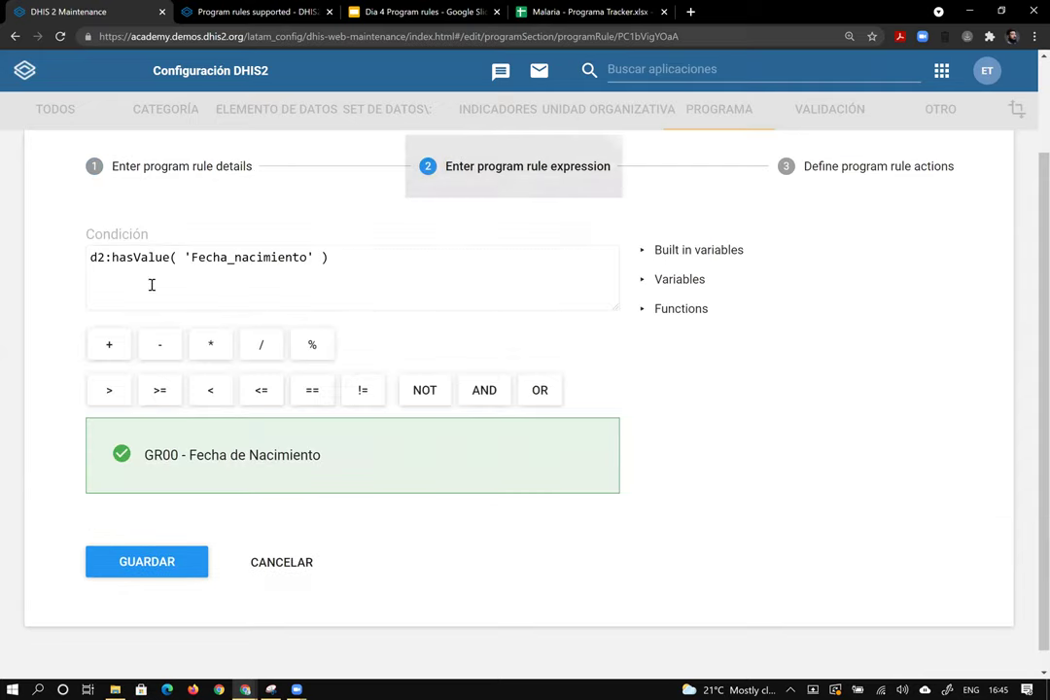
Review the action assigning #{Edad_variable} to the ENR - Edad attribute, commit it and save the rule
{"action": "left_click", "coordinate": [866, 177]}
{"action": "left_click", "coordinate": [371, 393]}
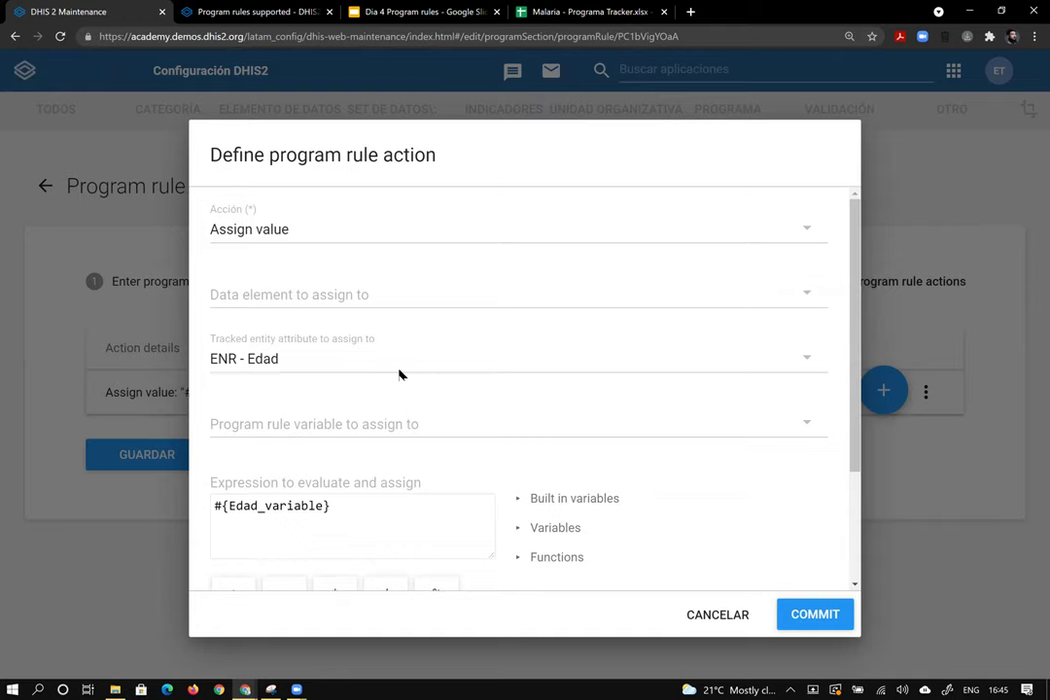
{"action": "scroll", "coordinate": [398, 374], "scroll_direction": "down", "scroll_amount": 3}
{"action": "scroll", "coordinate": [378, 325], "scroll_direction": "up", "scroll_amount": 3}
{"action": "left_click", "coordinate": [381, 505]}
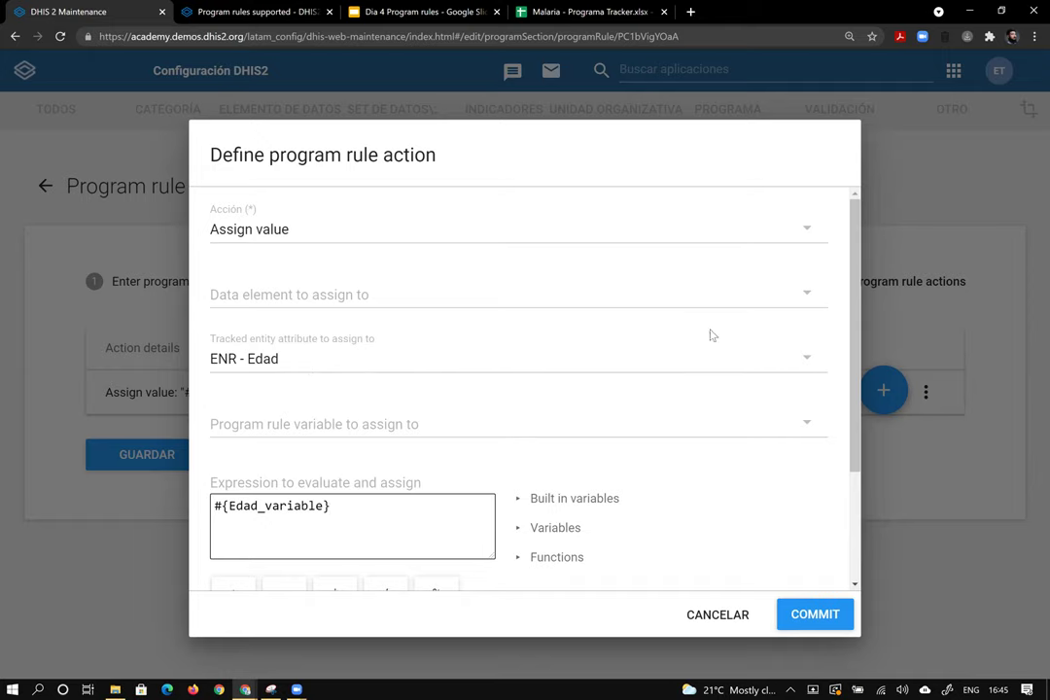
{"action": "scroll", "coordinate": [715, 389], "scroll_direction": "down", "scroll_amount": 3}
{"action": "left_click", "coordinate": [815, 615]}
{"action": "left_click", "coordinate": [146, 455]}
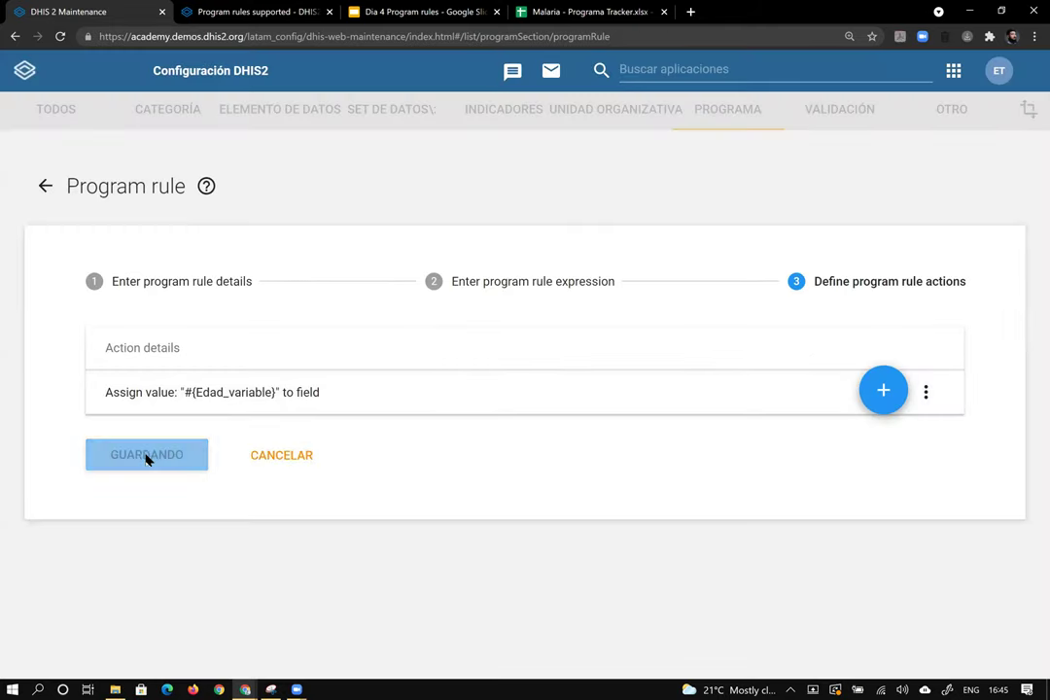
Switch to the Limpiador de caché app and clear all cached storage items
{"action": "left_click", "coordinate": [771, 76]}
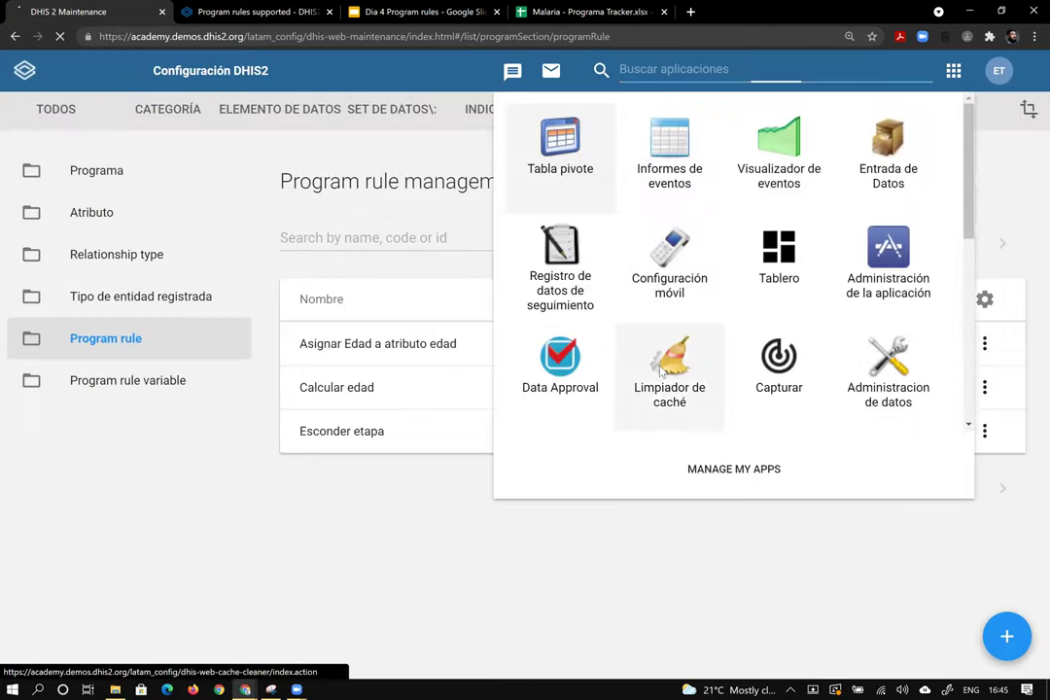
{"action": "left_click", "coordinate": [662, 368]}
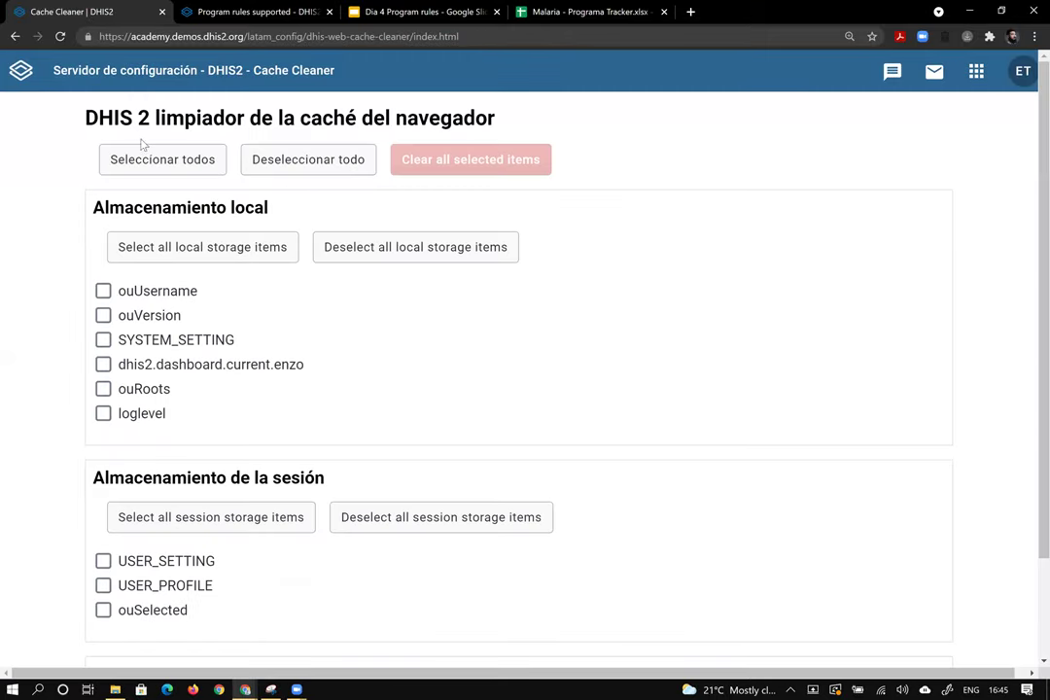
{"action": "left_click", "coordinate": [151, 159]}
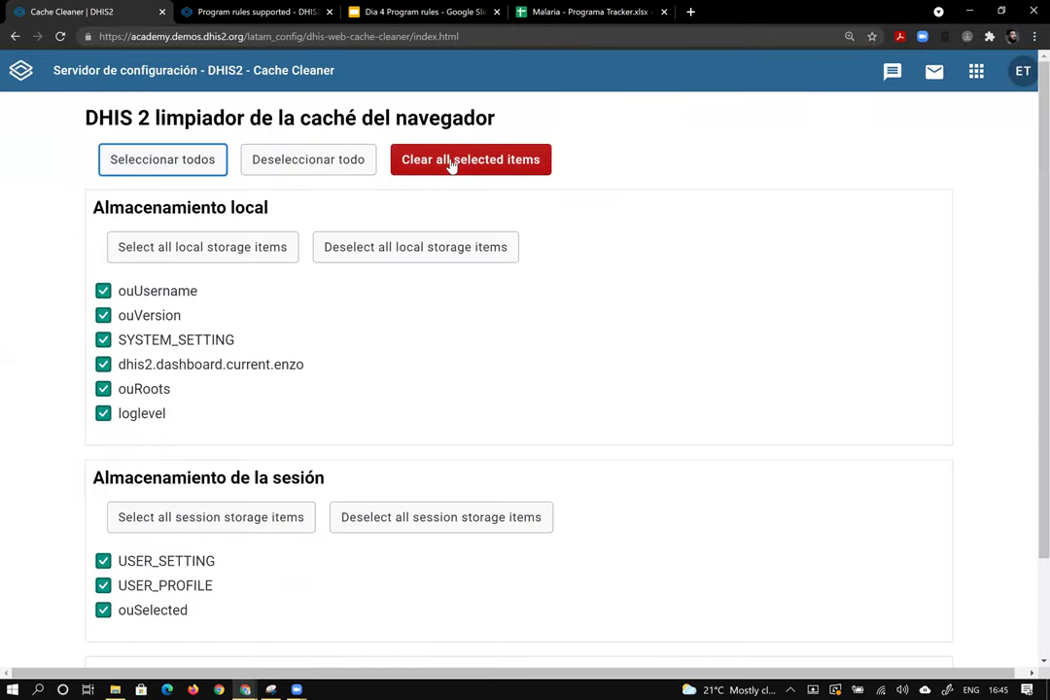
{"action": "left_click", "coordinate": [452, 163]}
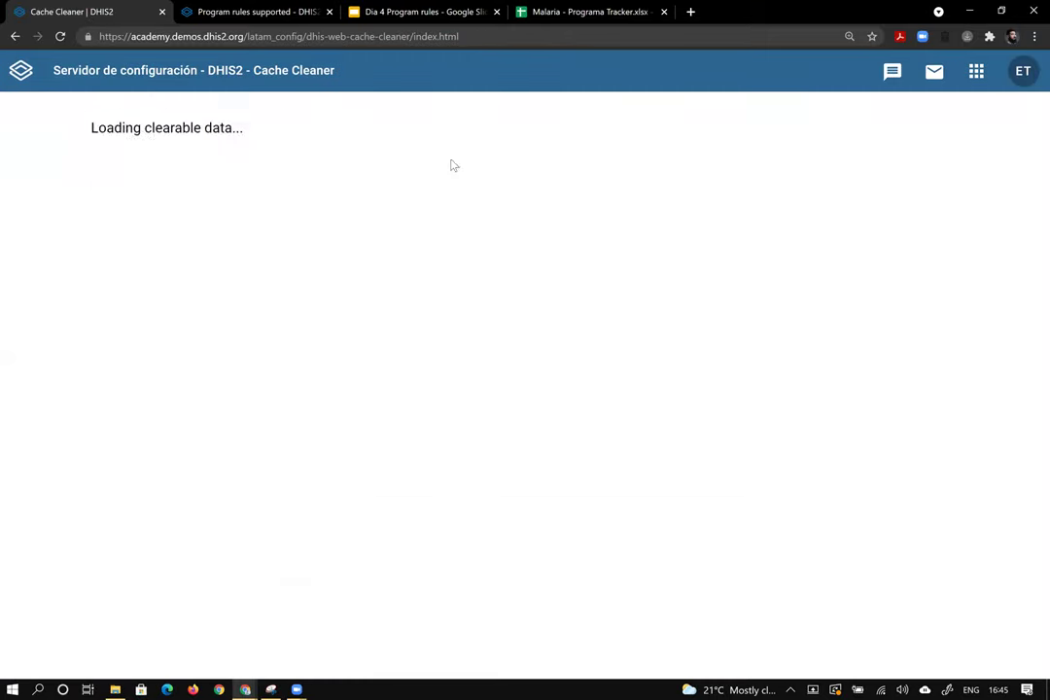
Switch to Tracker Capture and select Cardinal Hospital Gateway PHC under Animal Region, Bird District
{"action": "left_click", "coordinate": [980, 77]}
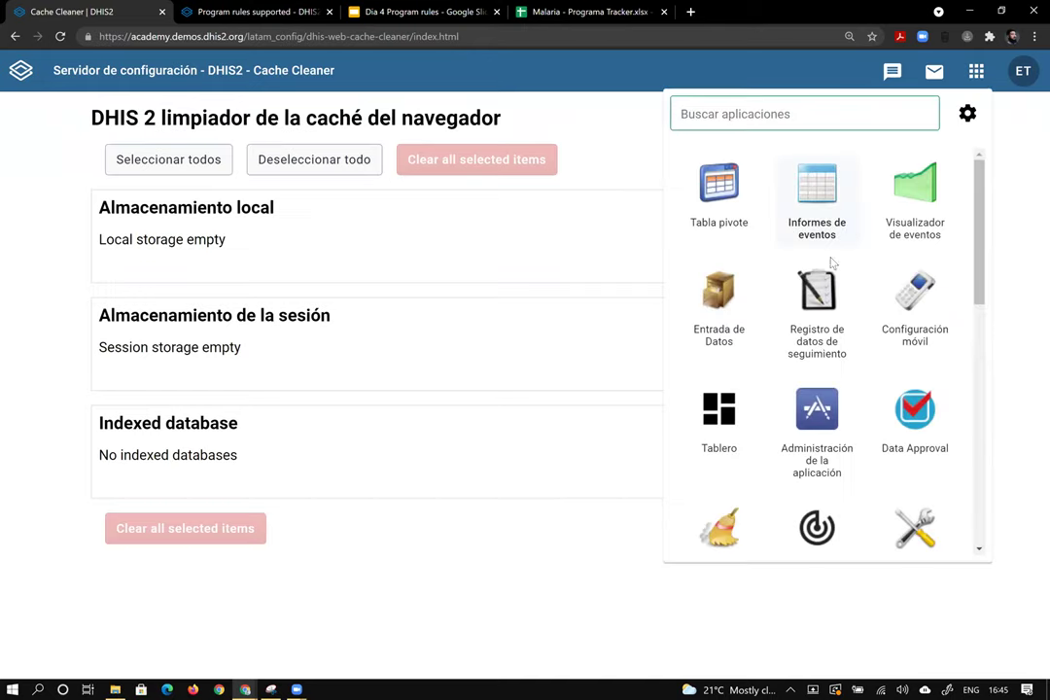
{"action": "left_click", "coordinate": [833, 288]}
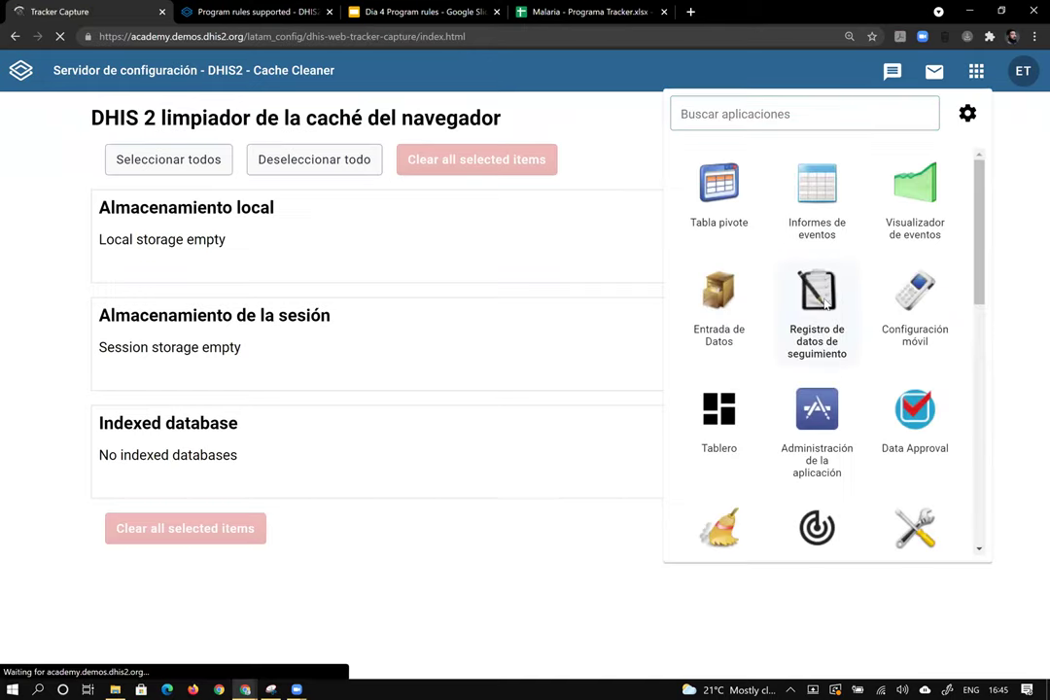
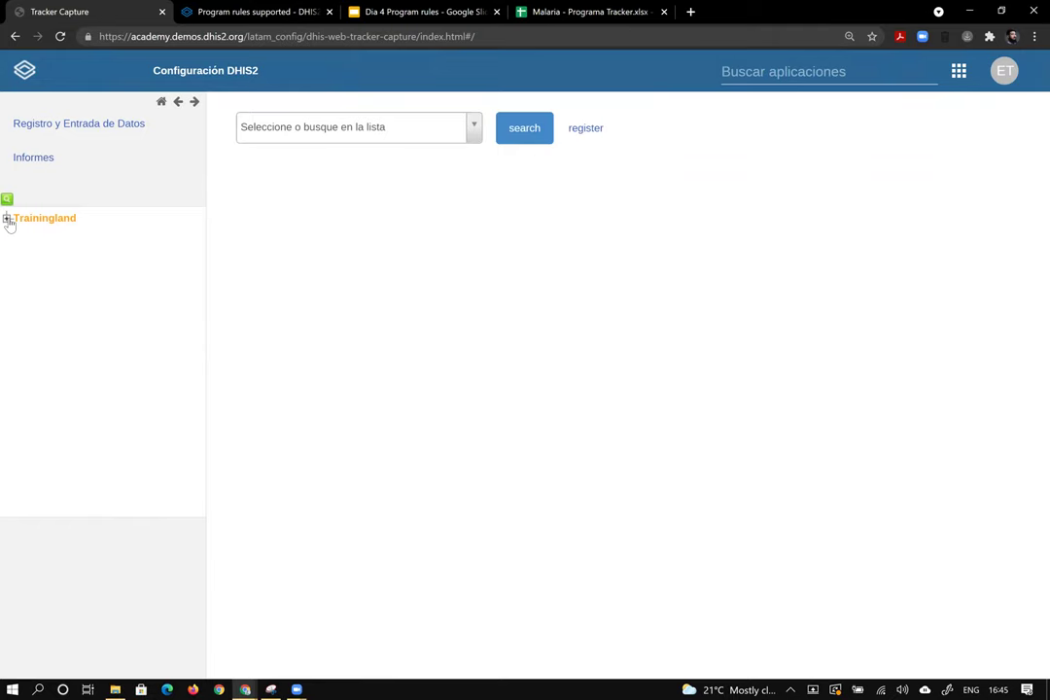
{"action": "left_click", "coordinate": [7, 219]}
{"action": "left_click", "coordinate": [20, 248]}
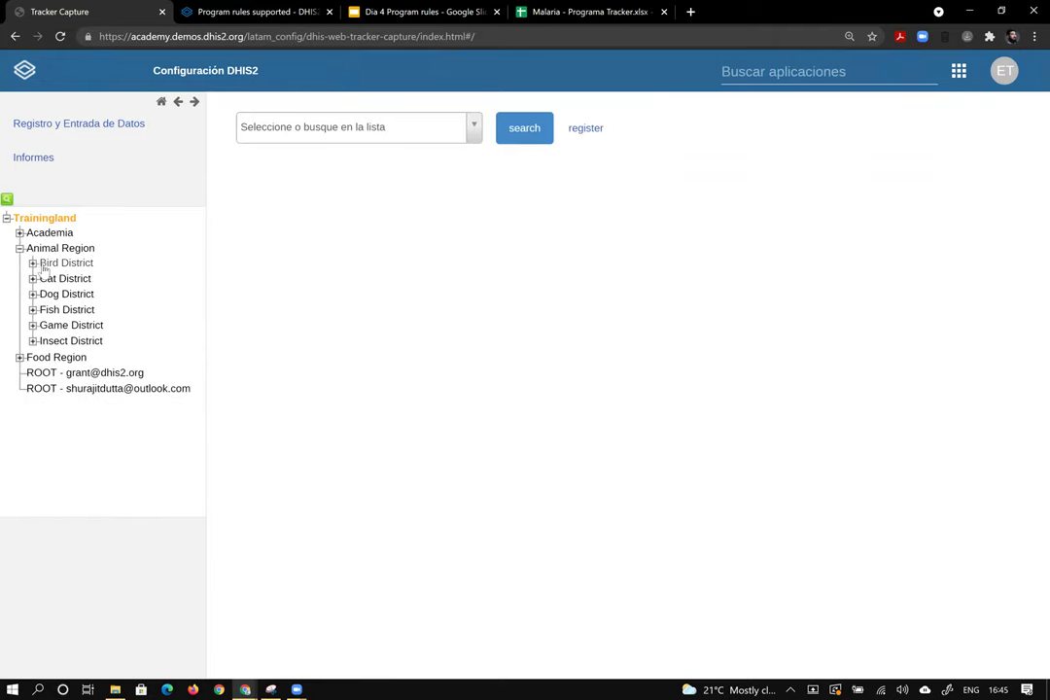
{"action": "left_click", "coordinate": [33, 262]}
{"action": "left_click", "coordinate": [59, 279]}
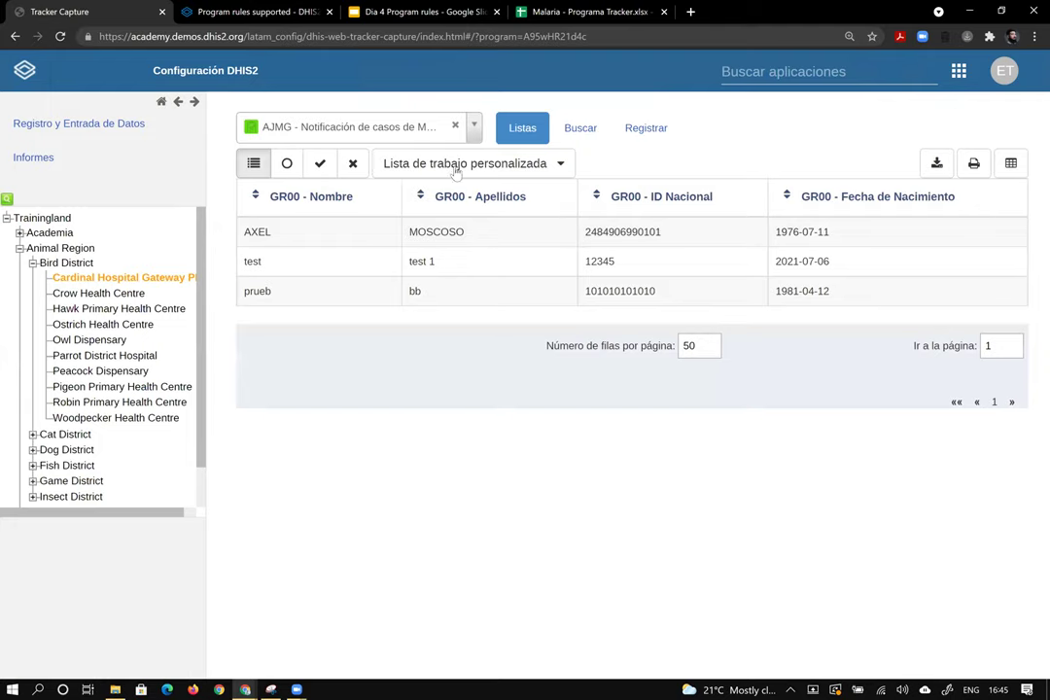
Select the ENR - Programa de Malaria program, open the first listed patient's record and start editing the profile
{"action": "left_click", "coordinate": [401, 118]}
{"action": "left_click", "coordinate": [313, 283]}
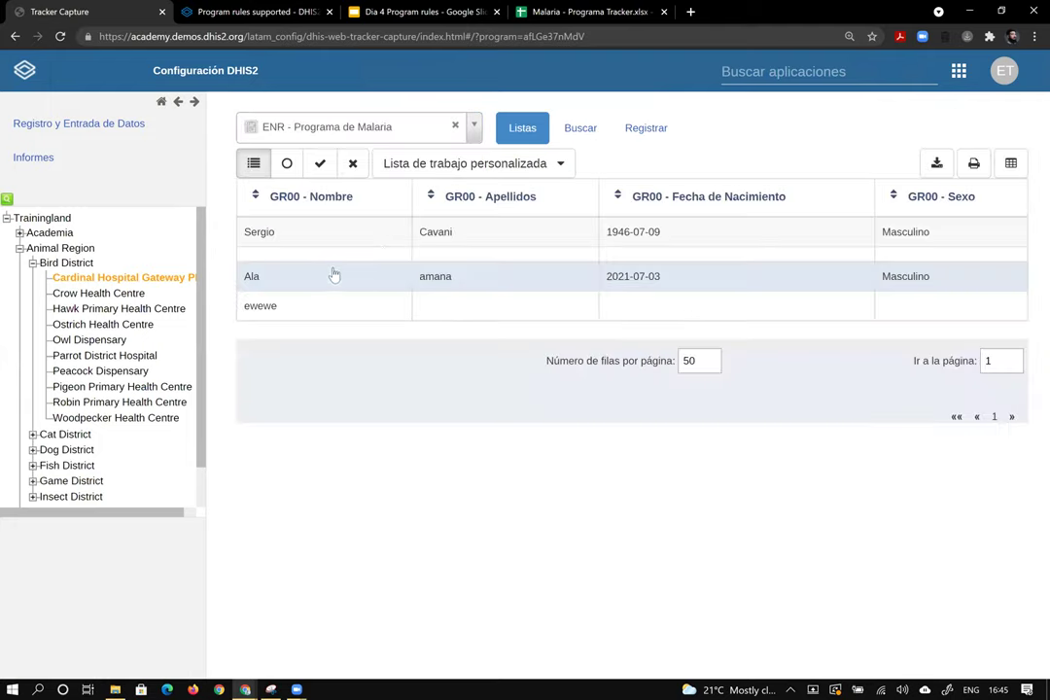
{"action": "left_click", "coordinate": [522, 236]}
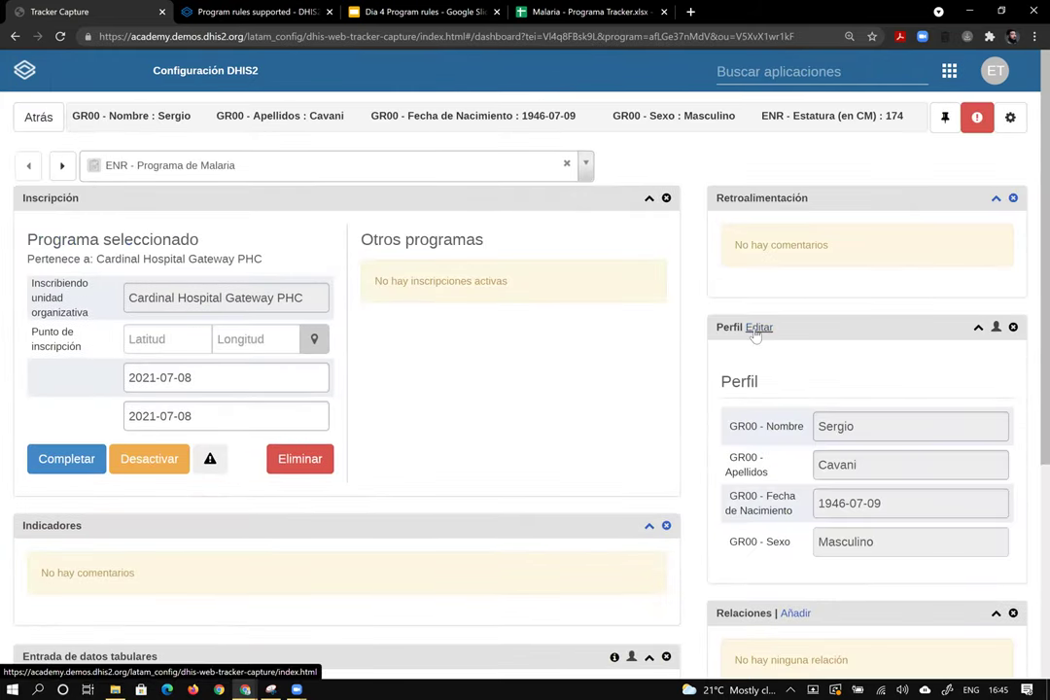
{"action": "left_click", "coordinate": [759, 328]}
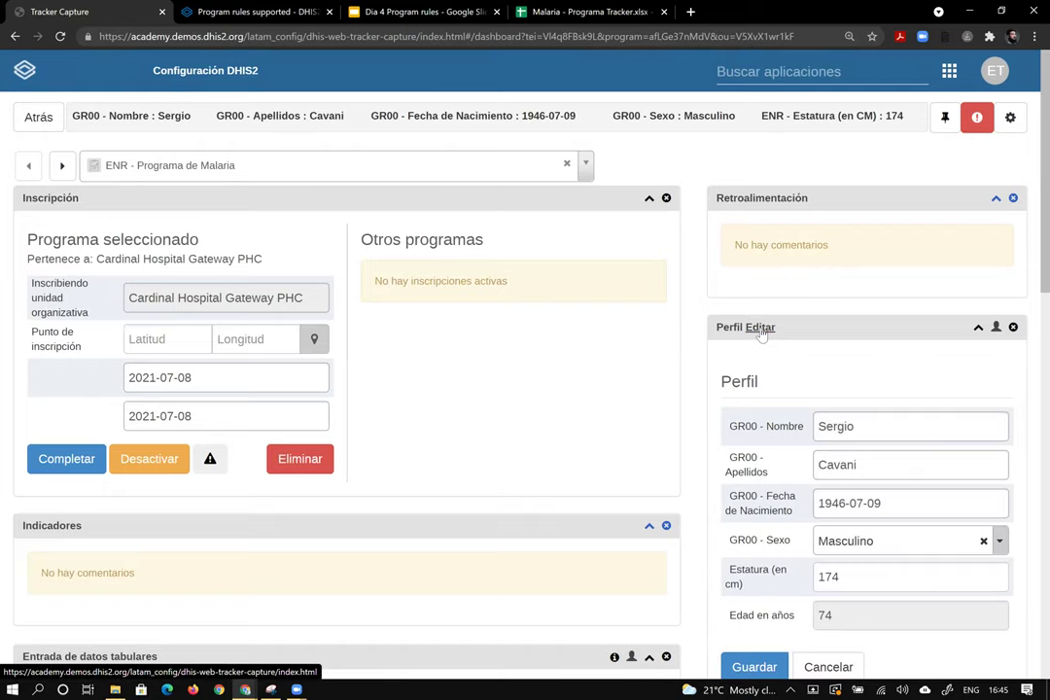
Examine the profile's Edad en años field, the enrollment dates and the Test & Tratamiento data entry form
{"action": "scroll", "coordinate": [759, 336], "scroll_direction": "down", "scroll_amount": 4}
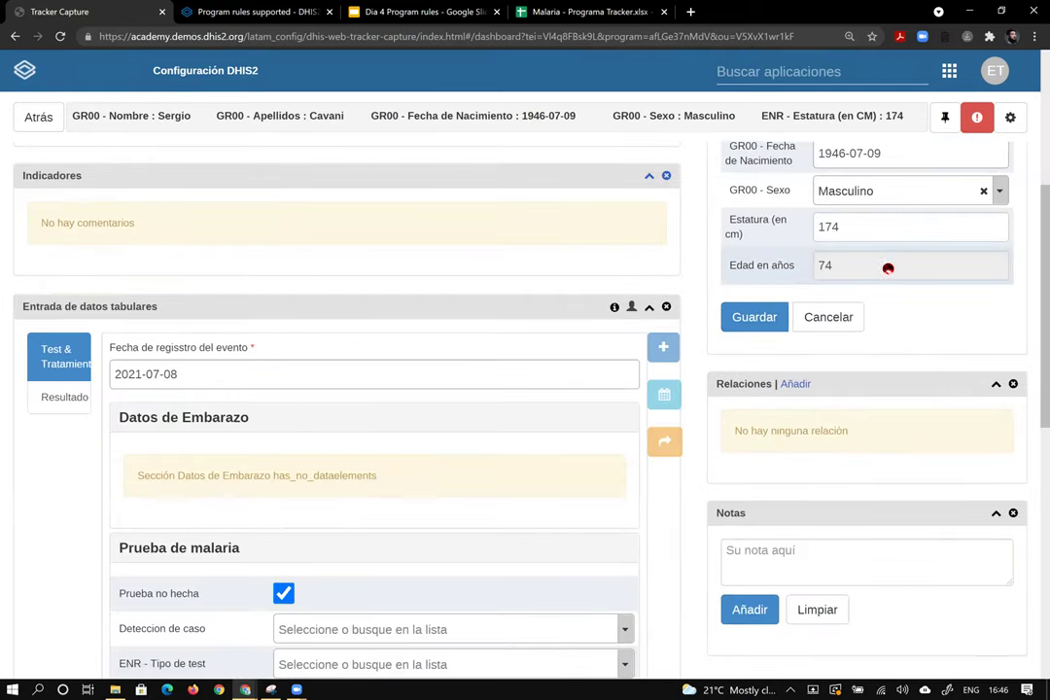
{"action": "scroll", "coordinate": [921, 382], "scroll_direction": "up", "scroll_amount": 4}
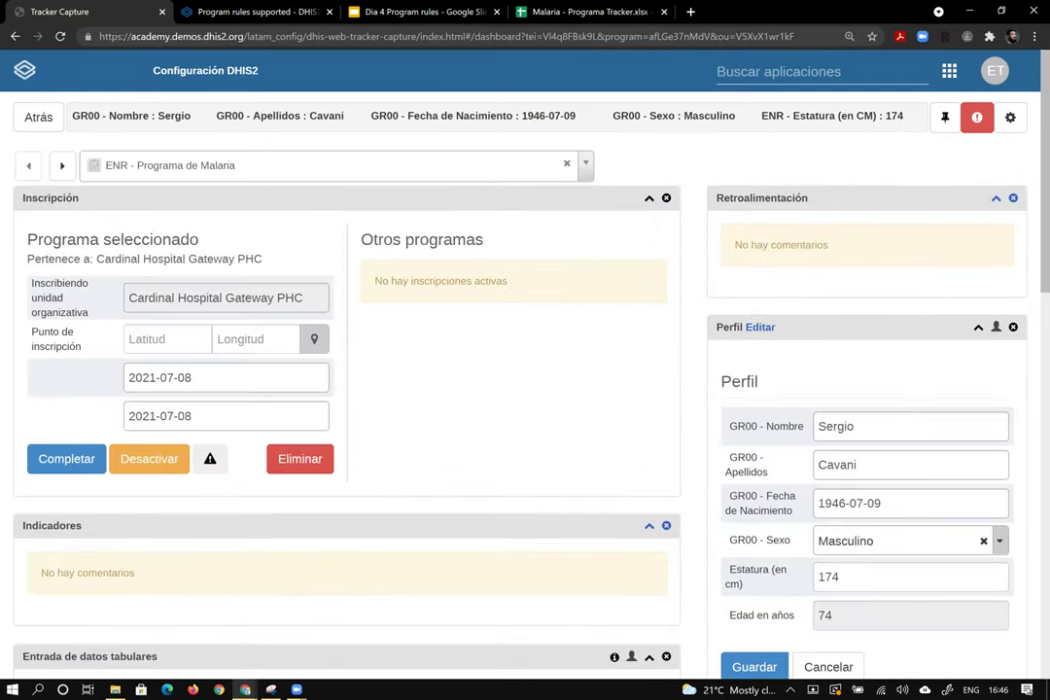
{"action": "scroll", "coordinate": [876, 428], "scroll_direction": "down", "scroll_amount": 2}
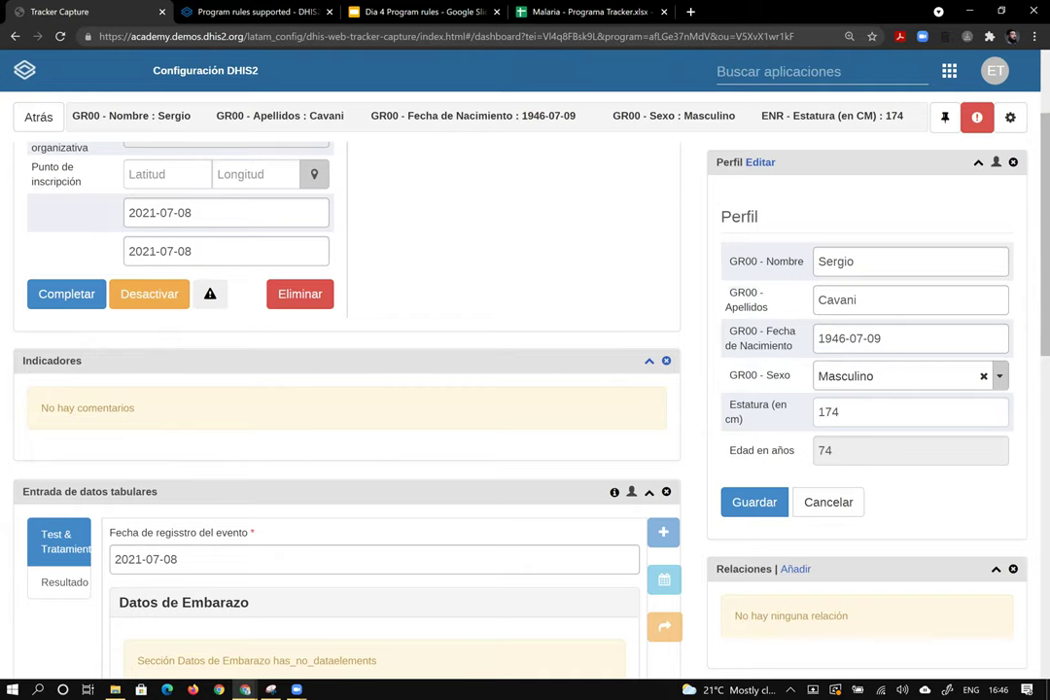
{"action": "scroll", "coordinate": [525, 389], "scroll_direction": "down", "scroll_amount": 1}
{"action": "scroll", "coordinate": [525, 389], "scroll_direction": "up", "scroll_amount": 2}
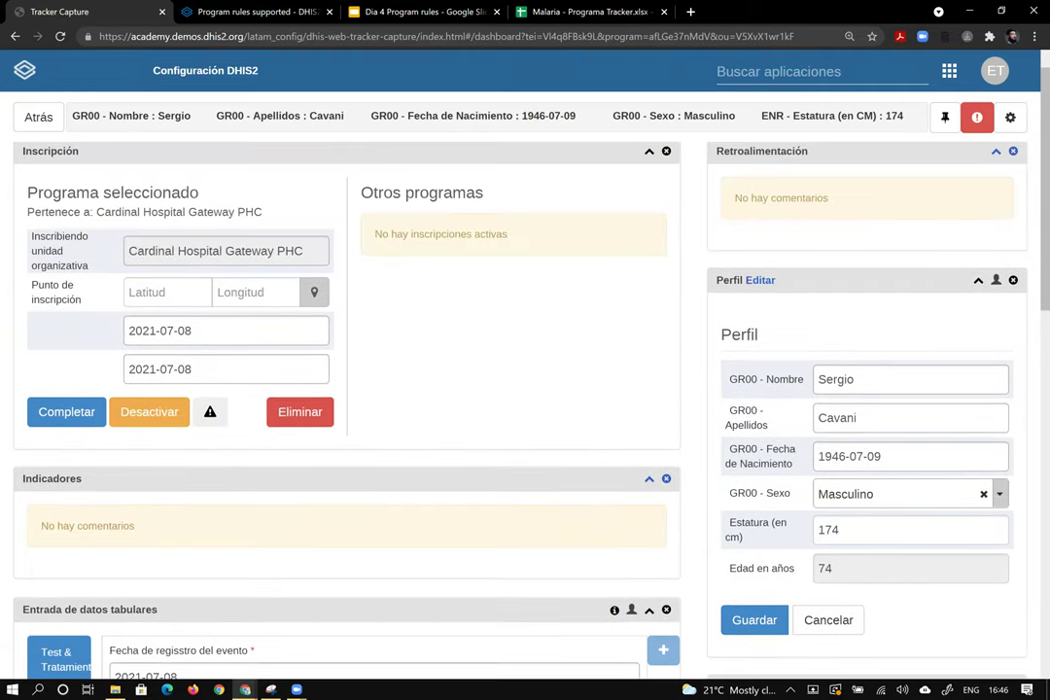
{"action": "scroll", "coordinate": [526, 389], "scroll_direction": "down", "scroll_amount": 2}
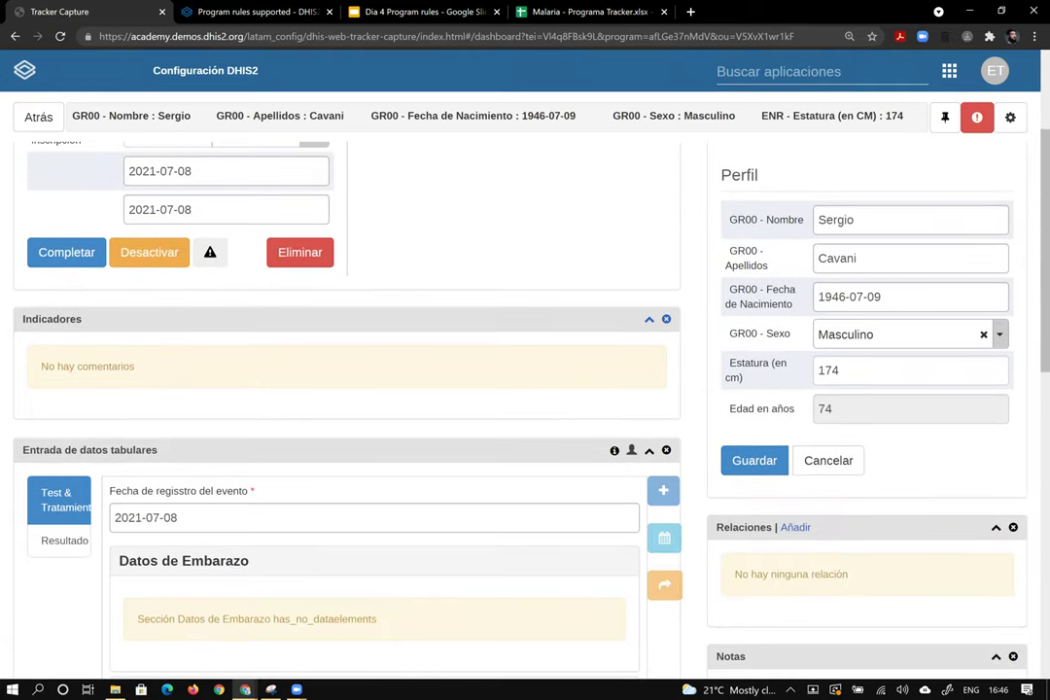
{"action": "scroll", "coordinate": [359, 342], "scroll_direction": "down", "scroll_amount": 3}
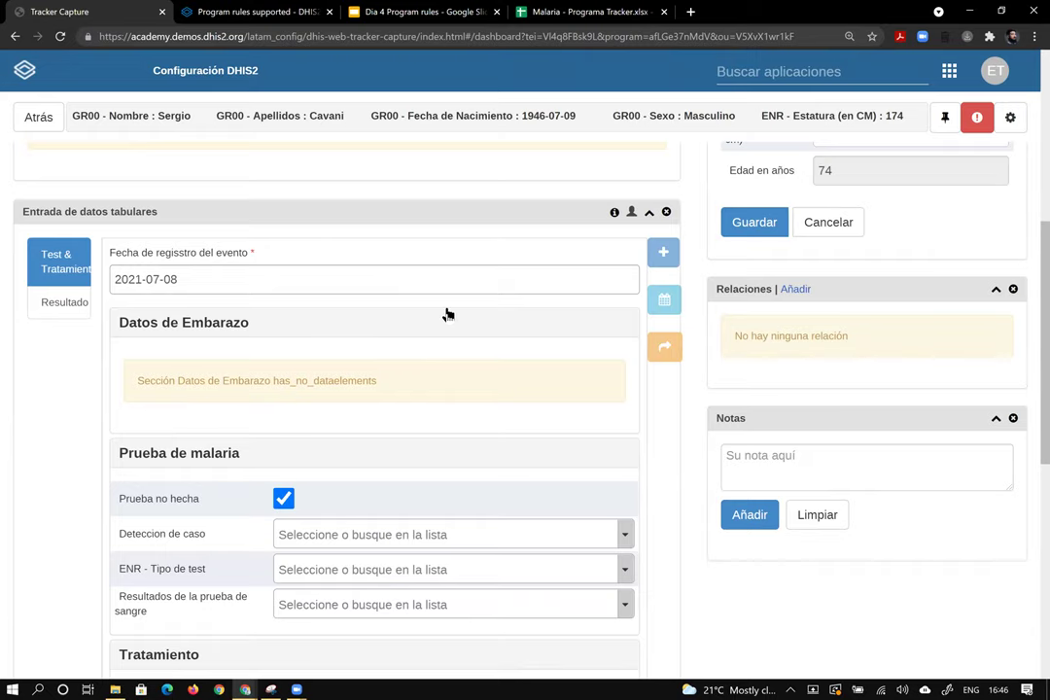
{"action": "scroll", "coordinate": [701, 179], "scroll_direction": "up", "scroll_amount": 4}
Switch to the Mantenimiento app and open the Test & Tratamiento stage of the ENR - Programa de Malaria program
{"action": "left_click", "coordinate": [797, 74]}
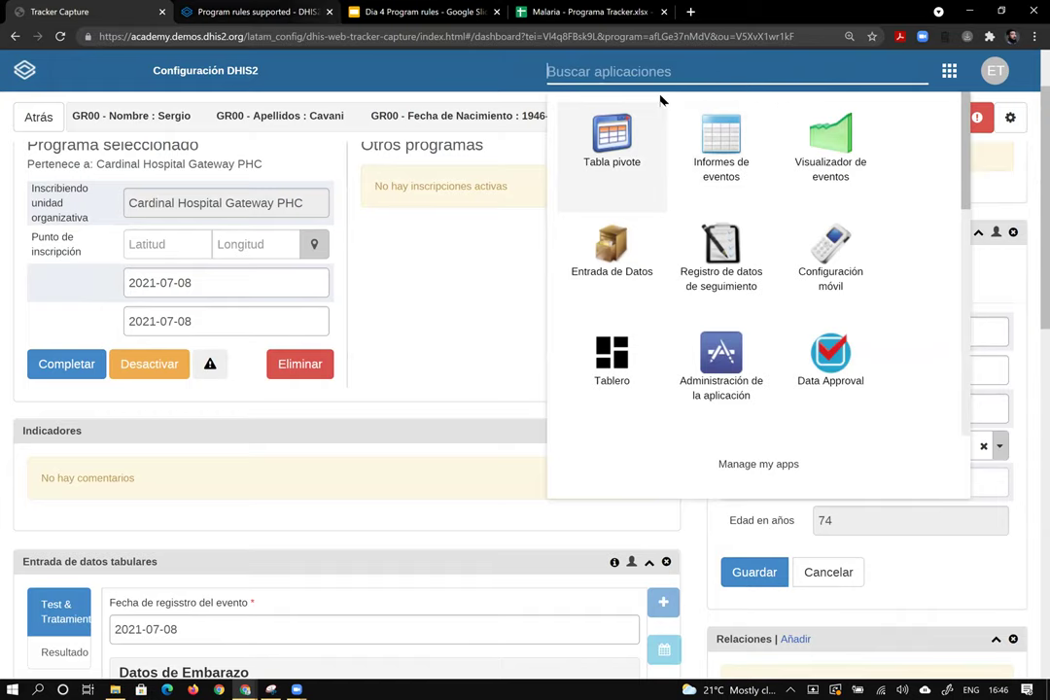
{"action": "type", "text": "ma"}
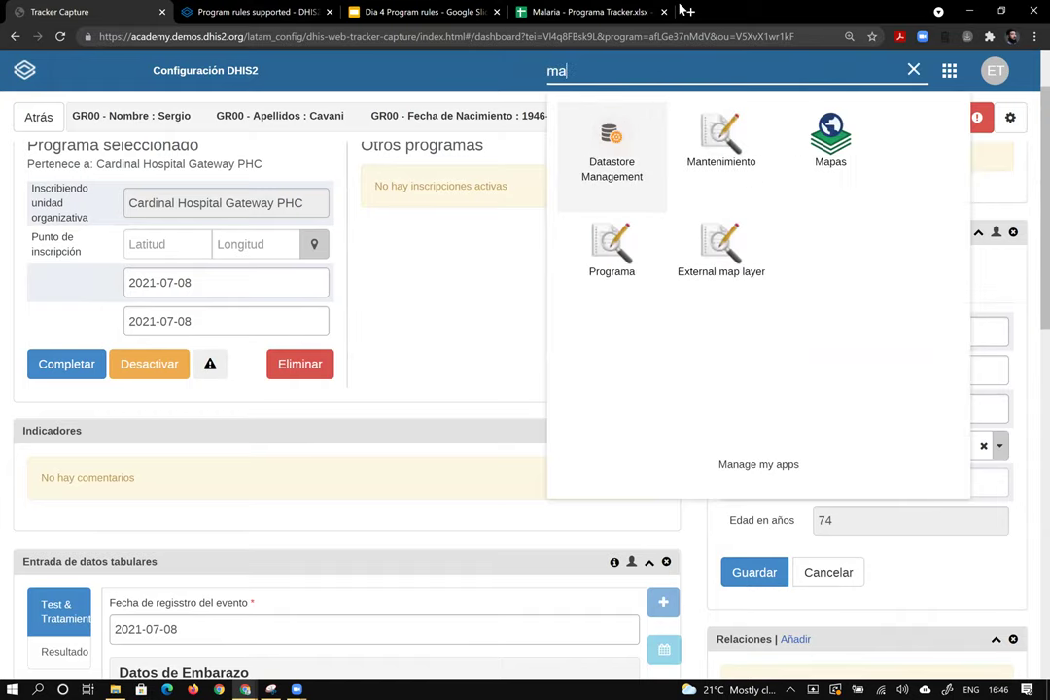
{"action": "left_click", "coordinate": [721, 141]}
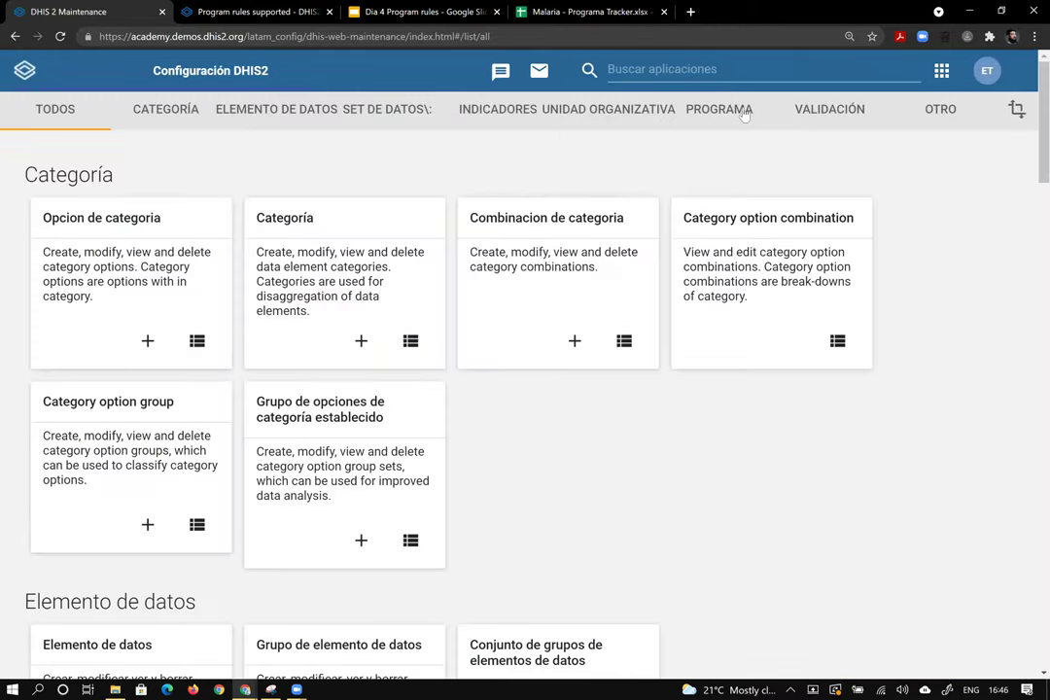
{"action": "left_click", "coordinate": [729, 105]}
{"action": "left_click", "coordinate": [107, 177]}
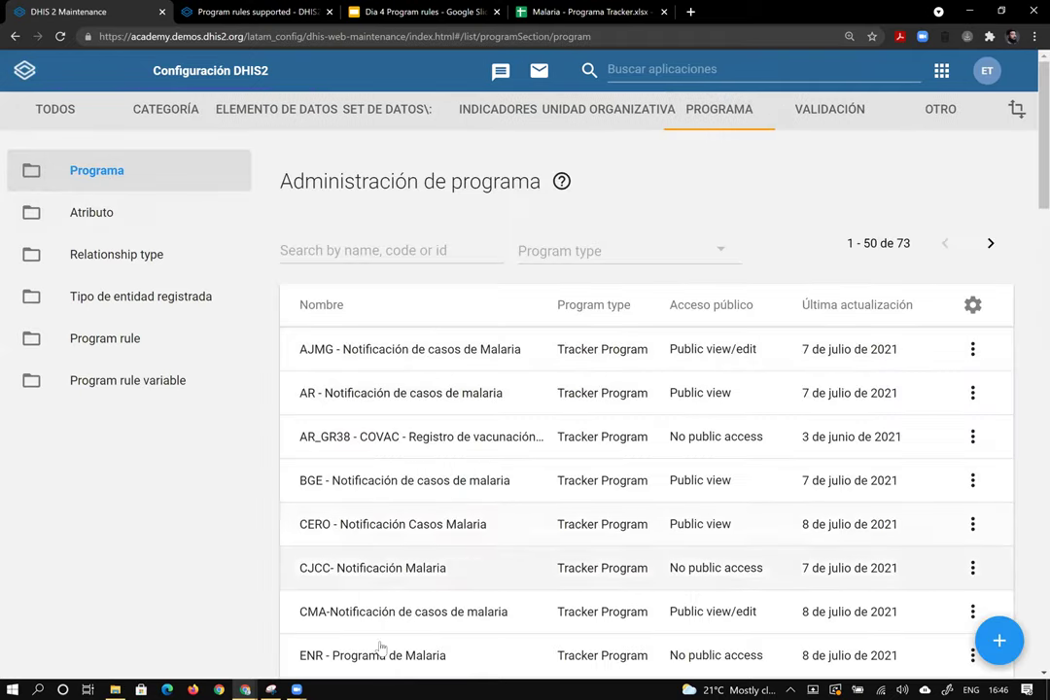
{"action": "left_click", "coordinate": [381, 656]}
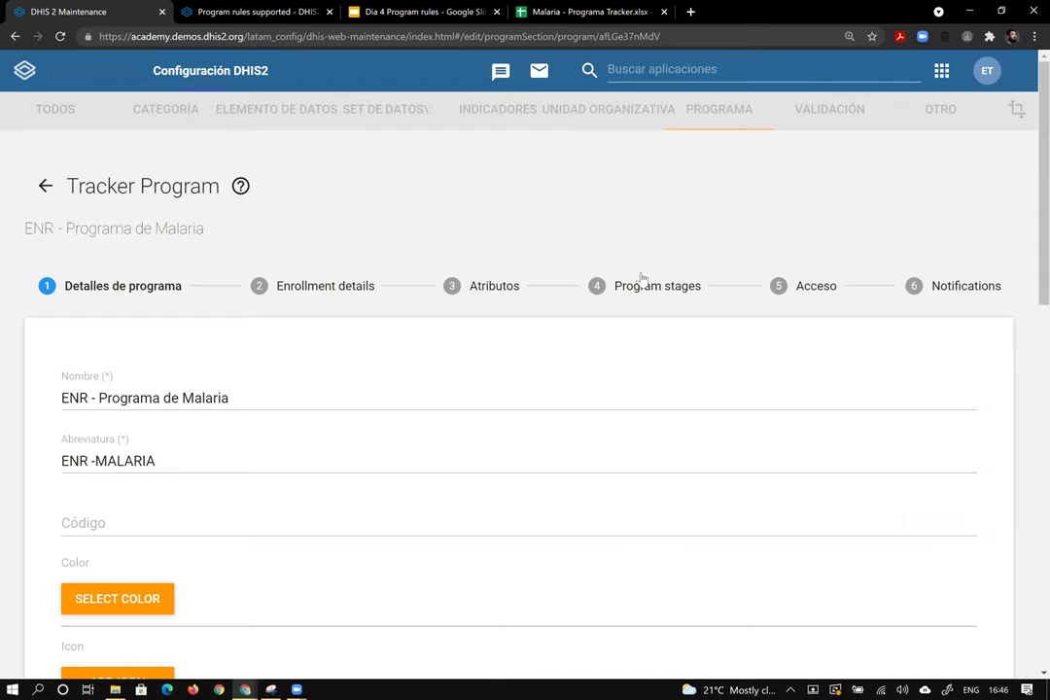
{"action": "left_click", "coordinate": [647, 287]}
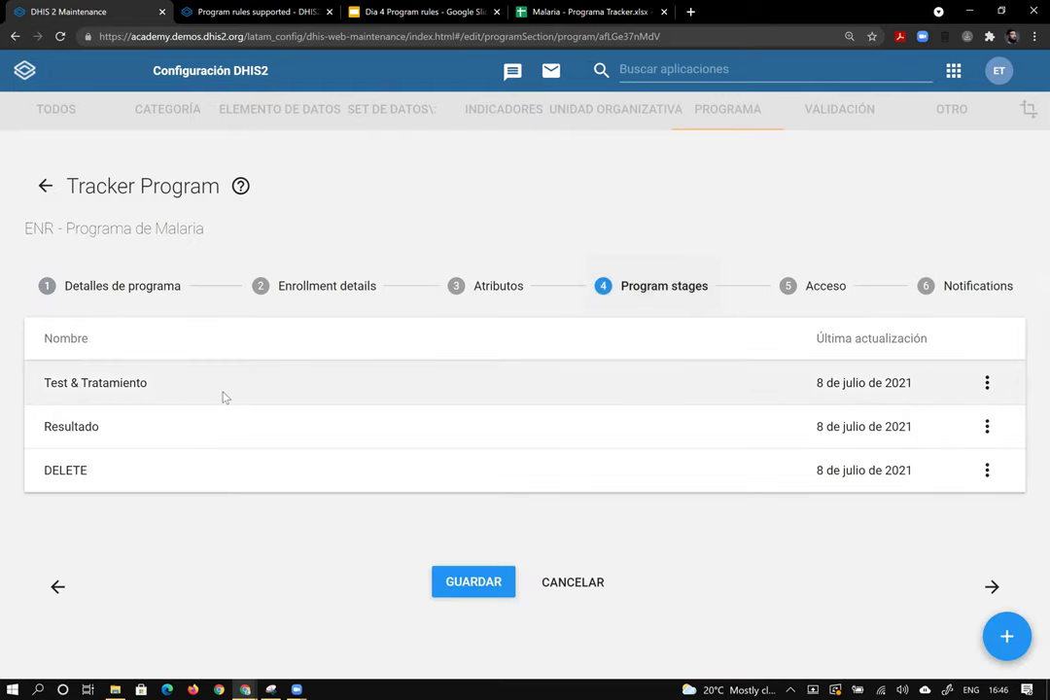
{"action": "left_click", "coordinate": [222, 397]}
Filter the stage's data elements by ENR, remove GR04 - COVAC - Enrojecimiento and assign ENR - Embarazo trimestre
{"action": "scroll", "coordinate": [227, 385], "scroll_direction": "down", "scroll_amount": 8}
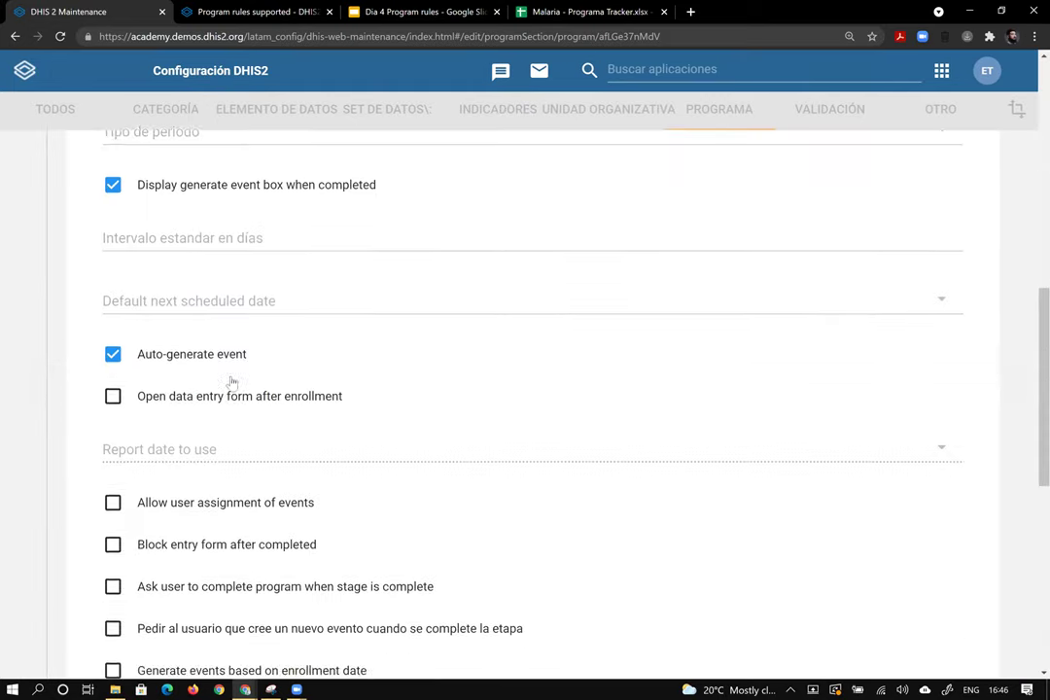
{"action": "scroll", "coordinate": [231, 383], "scroll_direction": "down", "scroll_amount": 5}
{"action": "left_click", "coordinate": [176, 460]}
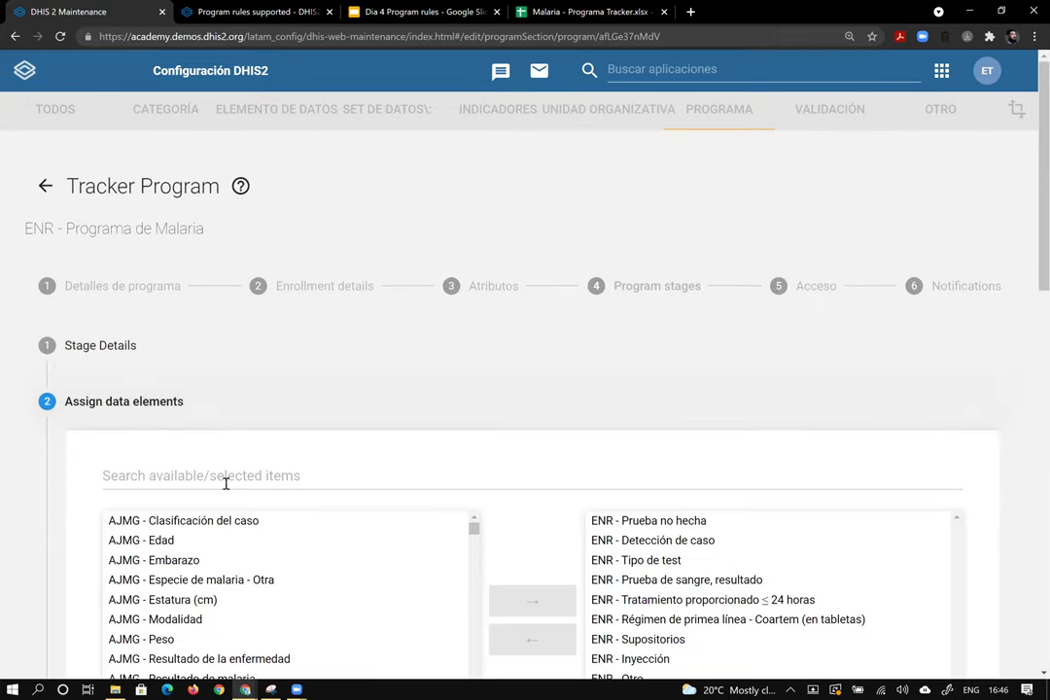
{"action": "left_click", "coordinate": [224, 478]}
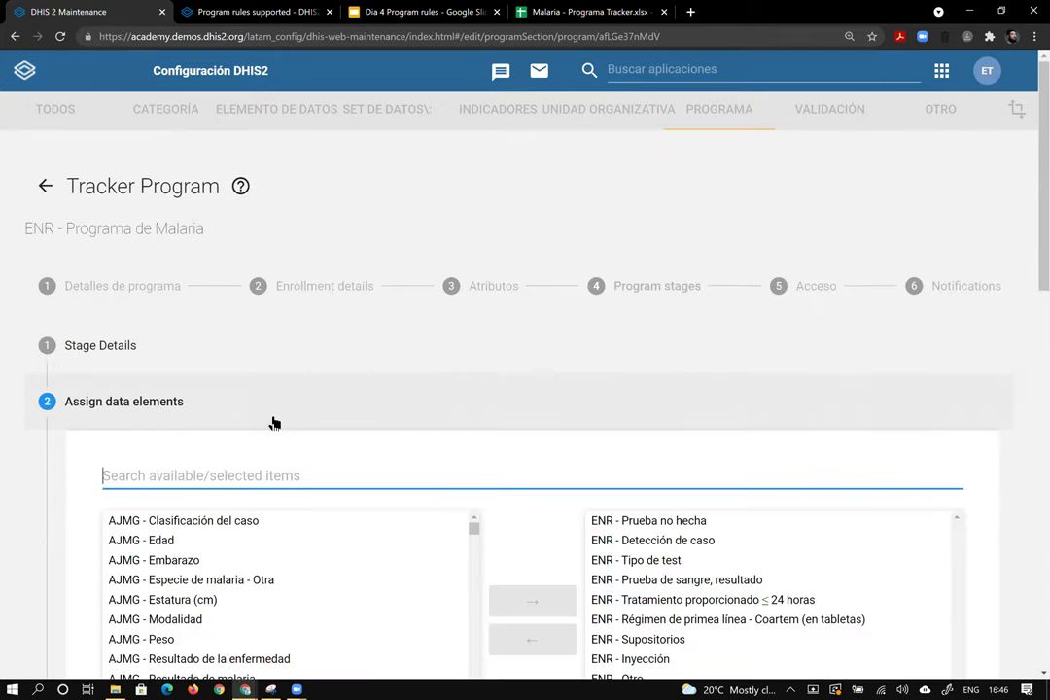
{"action": "type", "text": "ENR"}
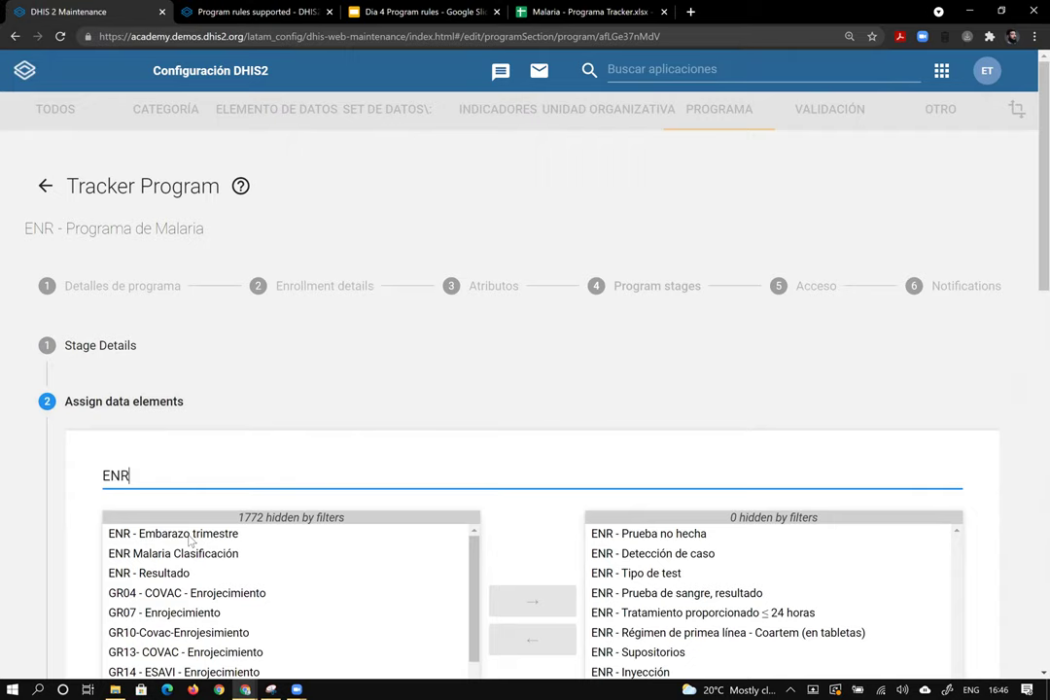
{"action": "scroll", "coordinate": [191, 541], "scroll_direction": "down", "scroll_amount": 1}
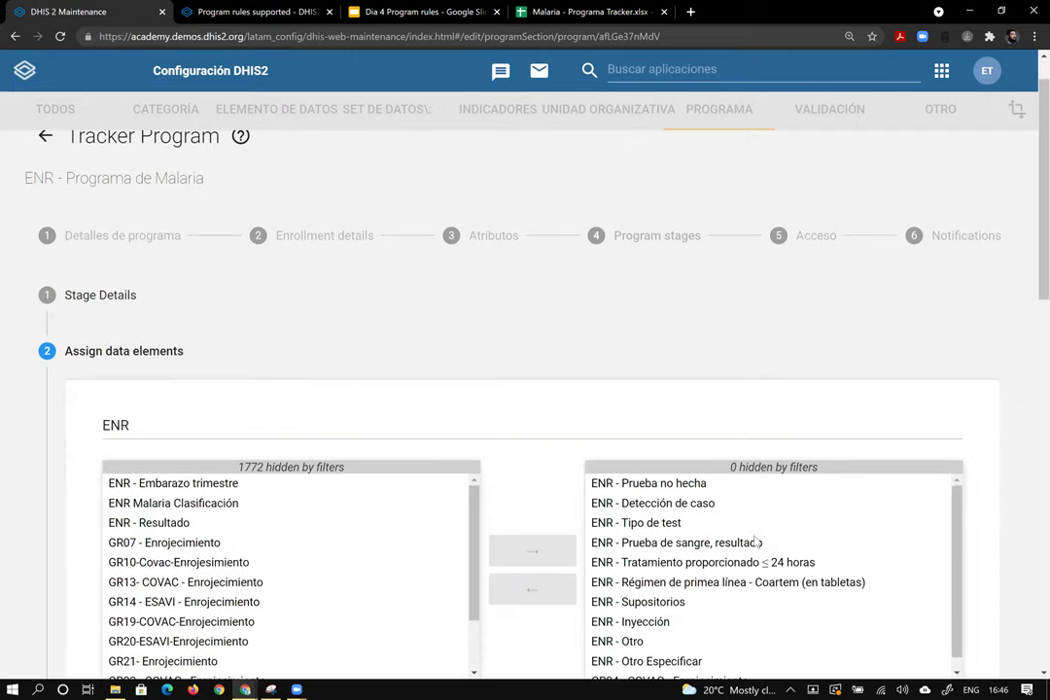
{"action": "scroll", "coordinate": [730, 574], "scroll_direction": "down", "scroll_amount": 1}
{"action": "left_click", "coordinate": [685, 669]}
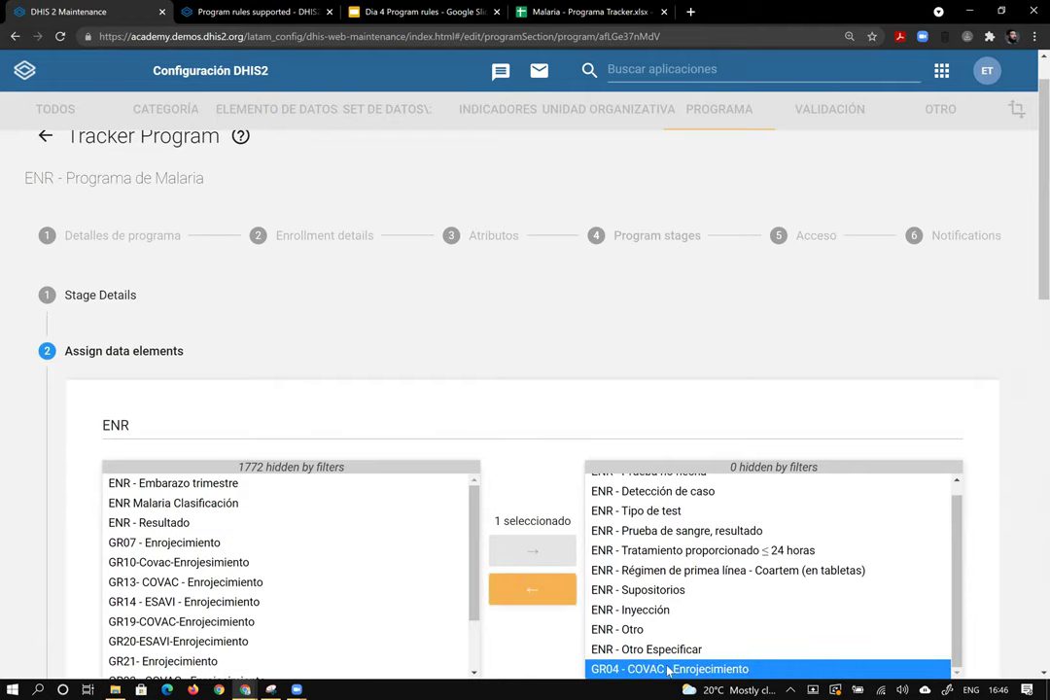
{"action": "left_click", "coordinate": [533, 589]}
{"action": "left_click", "coordinate": [161, 483]}
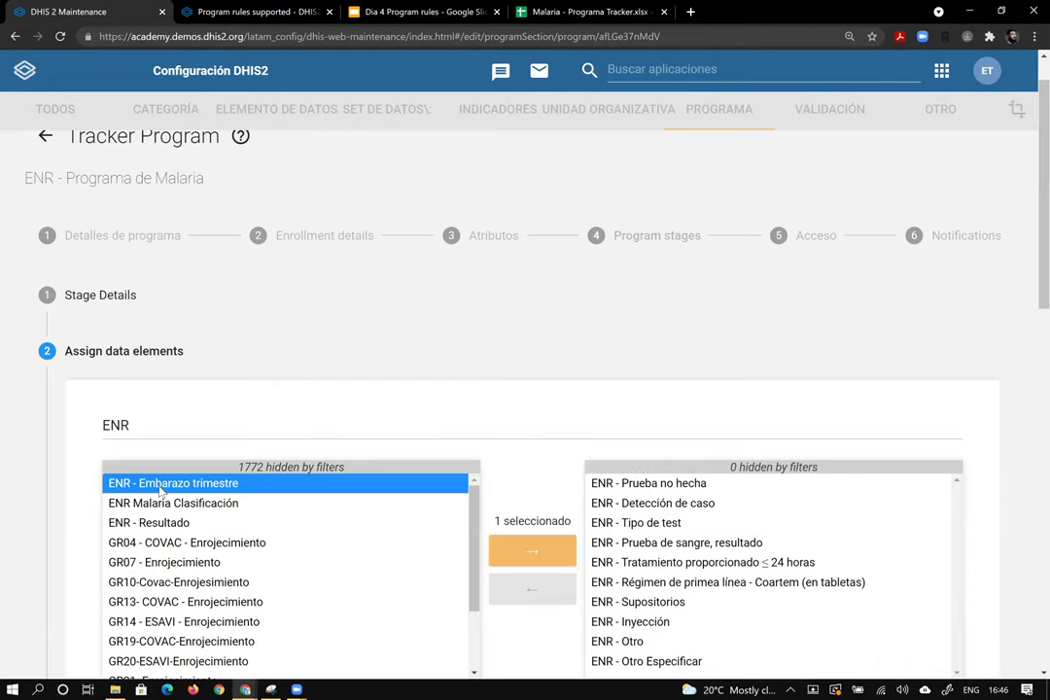
{"action": "left_click", "coordinate": [533, 550]}
Add ENR - Embarazo trimestre to the Datos de Embarazo section of the data entry form and save the program
{"action": "scroll", "coordinate": [529, 399], "scroll_direction": "down", "scroll_amount": 5}
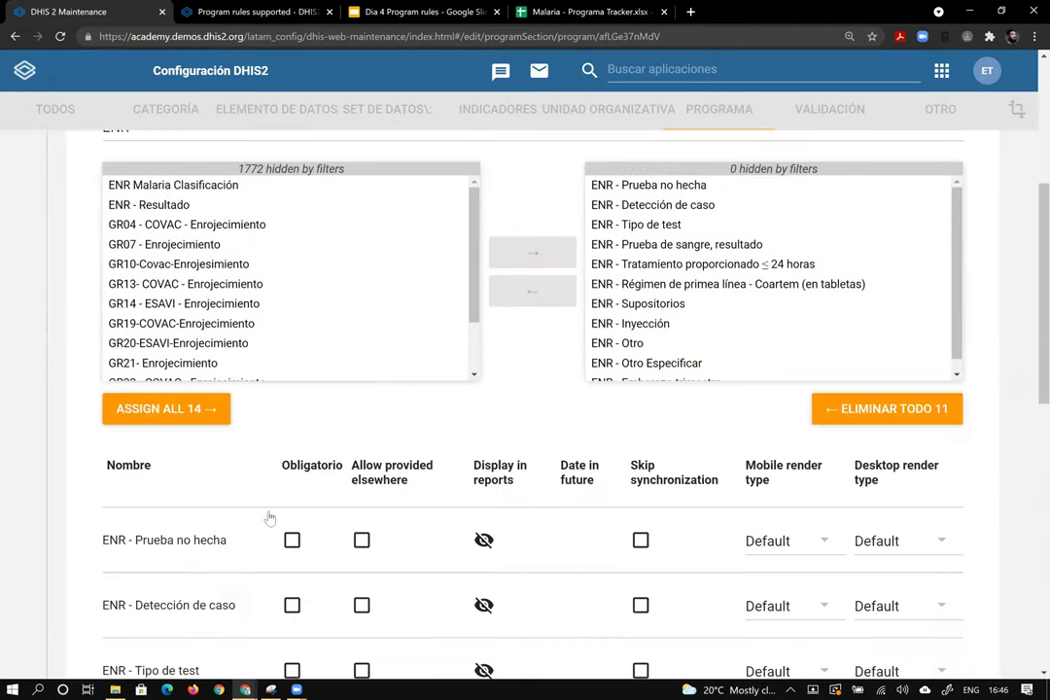
{"action": "scroll", "coordinate": [269, 517], "scroll_direction": "down", "scroll_amount": 8}
{"action": "left_click", "coordinate": [205, 516]}
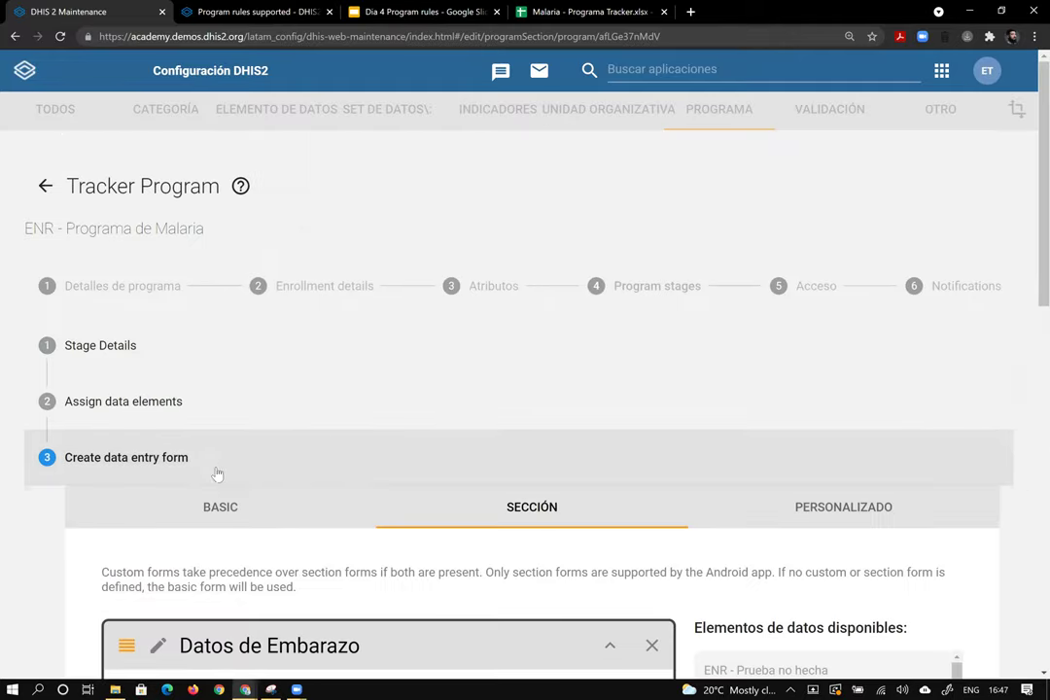
{"action": "scroll", "coordinate": [377, 426], "scroll_direction": "down", "scroll_amount": 3}
{"action": "left_click", "coordinate": [768, 412]}
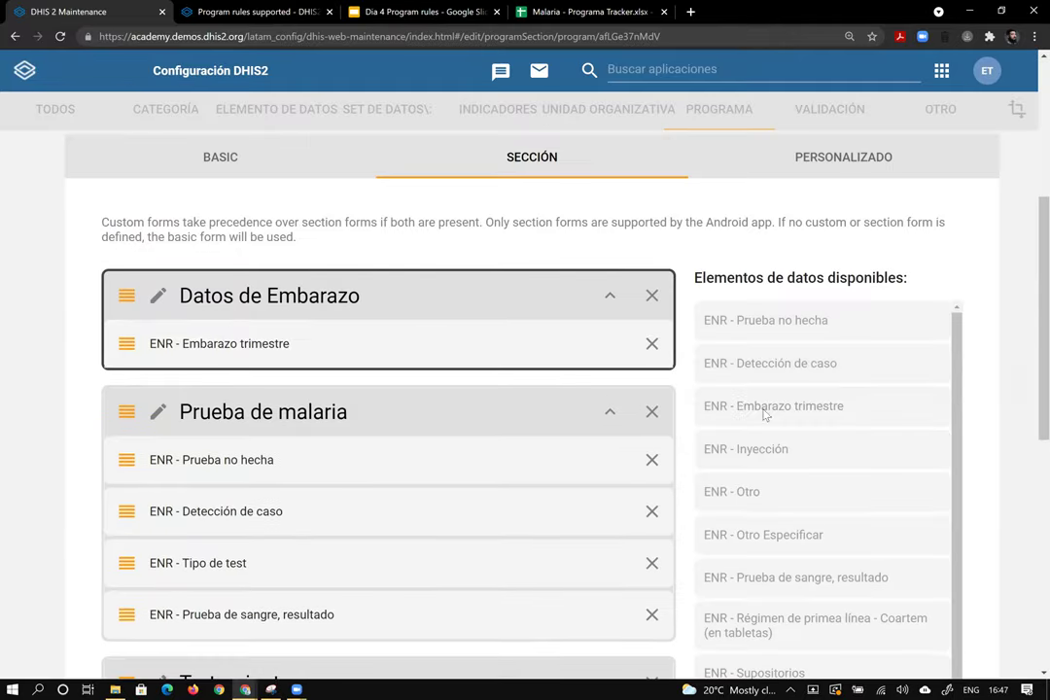
{"action": "scroll", "coordinate": [232, 467], "scroll_direction": "down", "scroll_amount": 5}
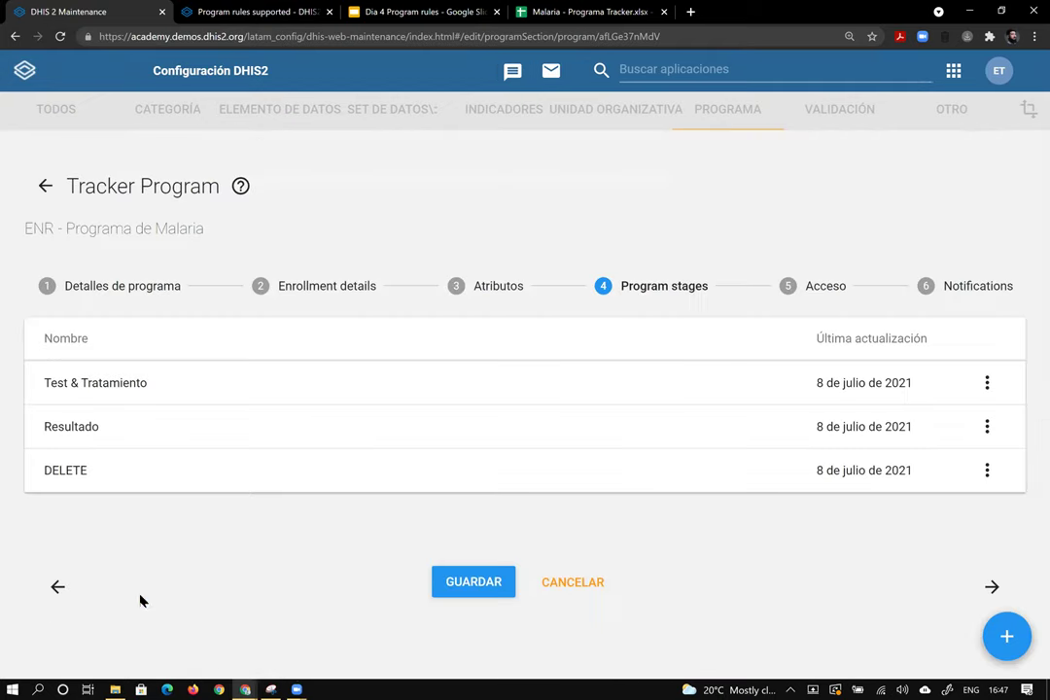
{"action": "left_click", "coordinate": [496, 587]}
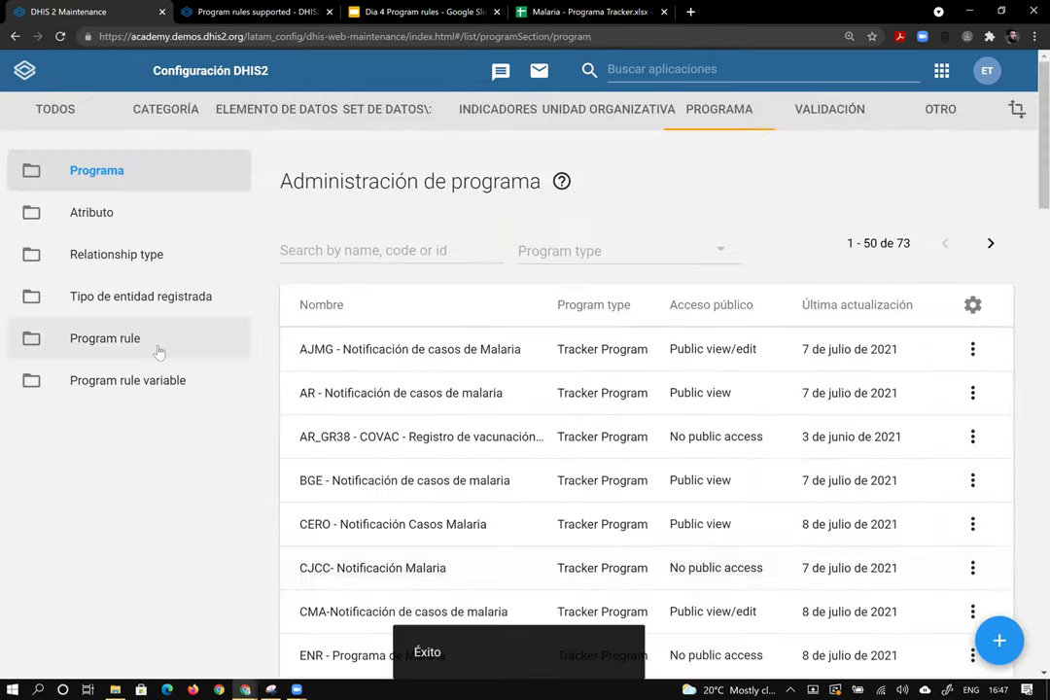
Open the program rule variables and filter them by ENR - Programa de Malaria
{"action": "left_click", "coordinate": [146, 347]}
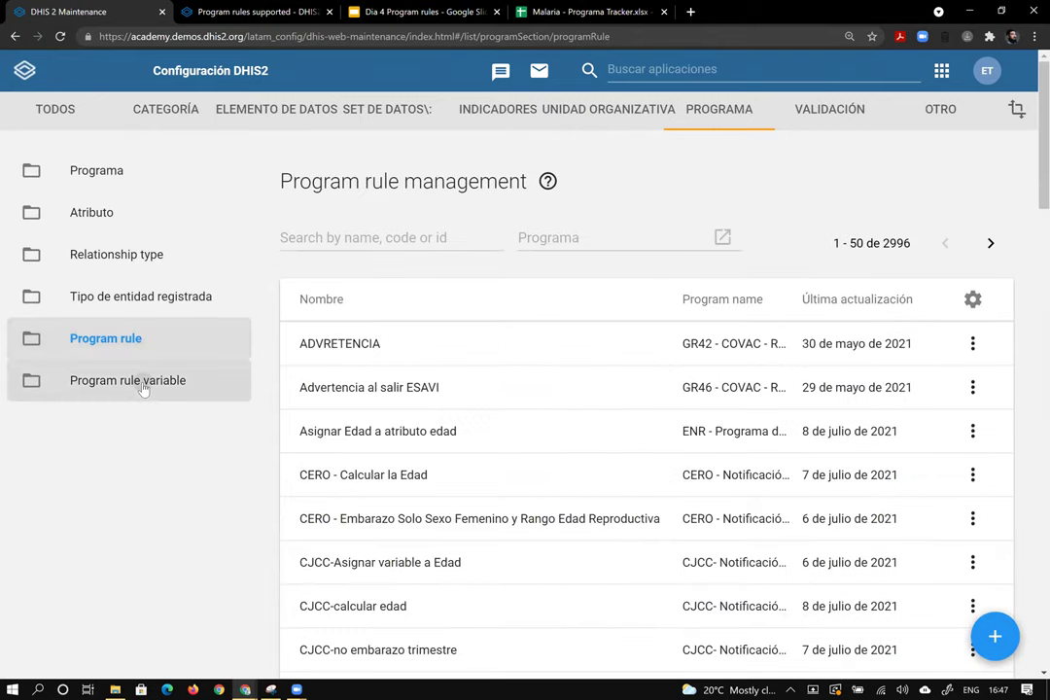
{"action": "left_click", "coordinate": [142, 387]}
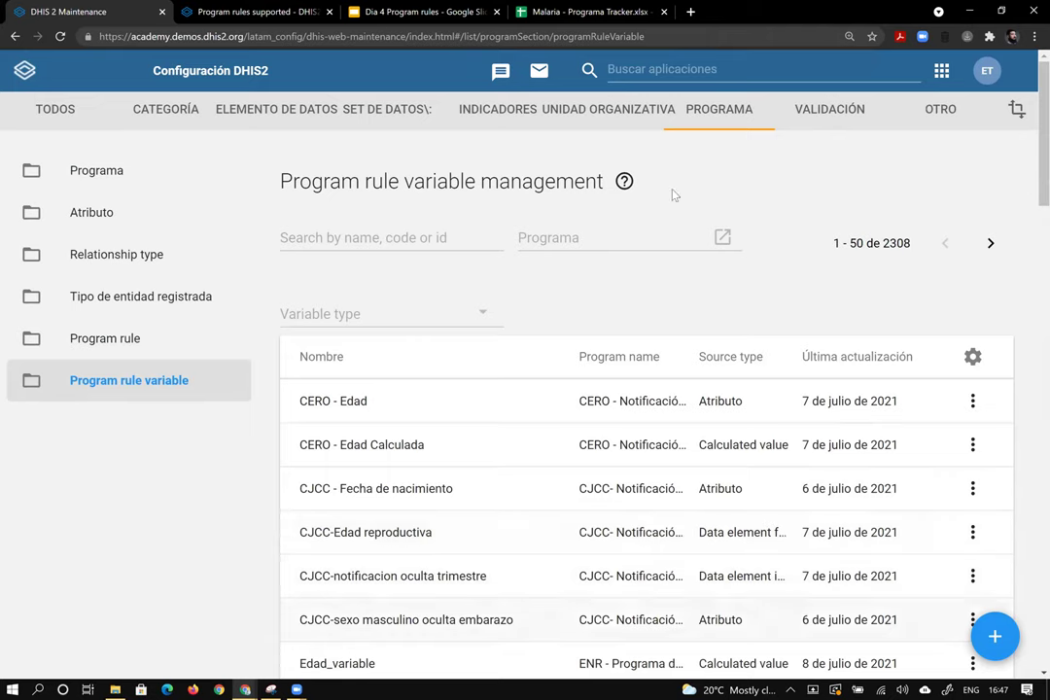
{"action": "left_click", "coordinate": [637, 245]}
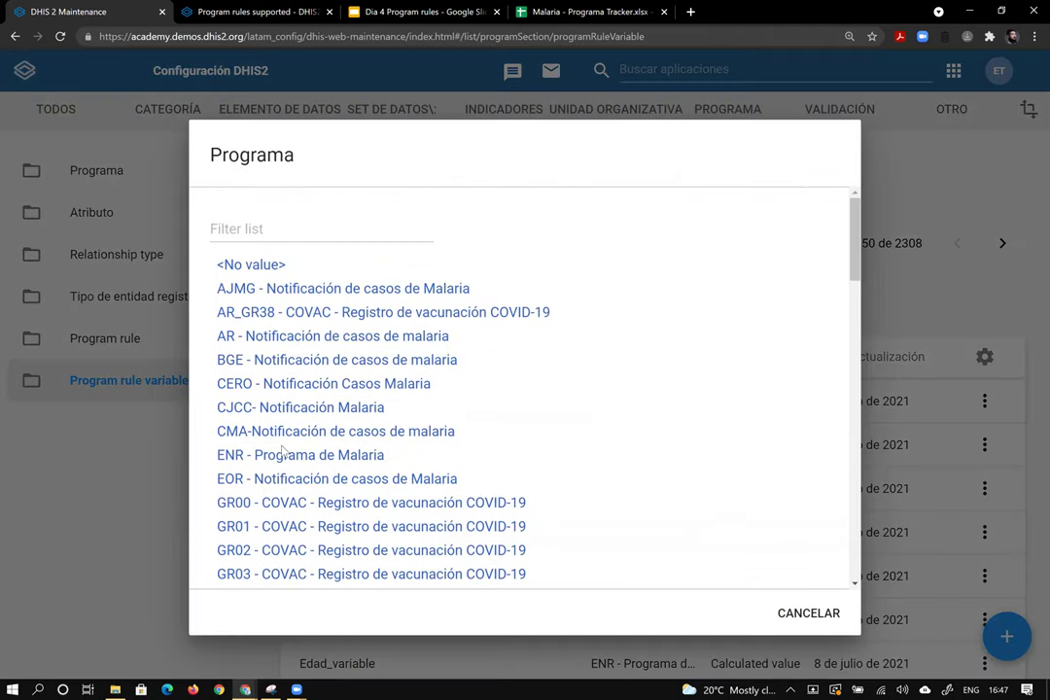
{"action": "left_click", "coordinate": [300, 455]}
Create and save a program rule variable named Sexo that uses option set codes, with source type Atributo and attribute GR00 - Sexo
{"action": "left_click", "coordinate": [1006, 637]}
{"action": "left_click", "coordinate": [291, 352]}
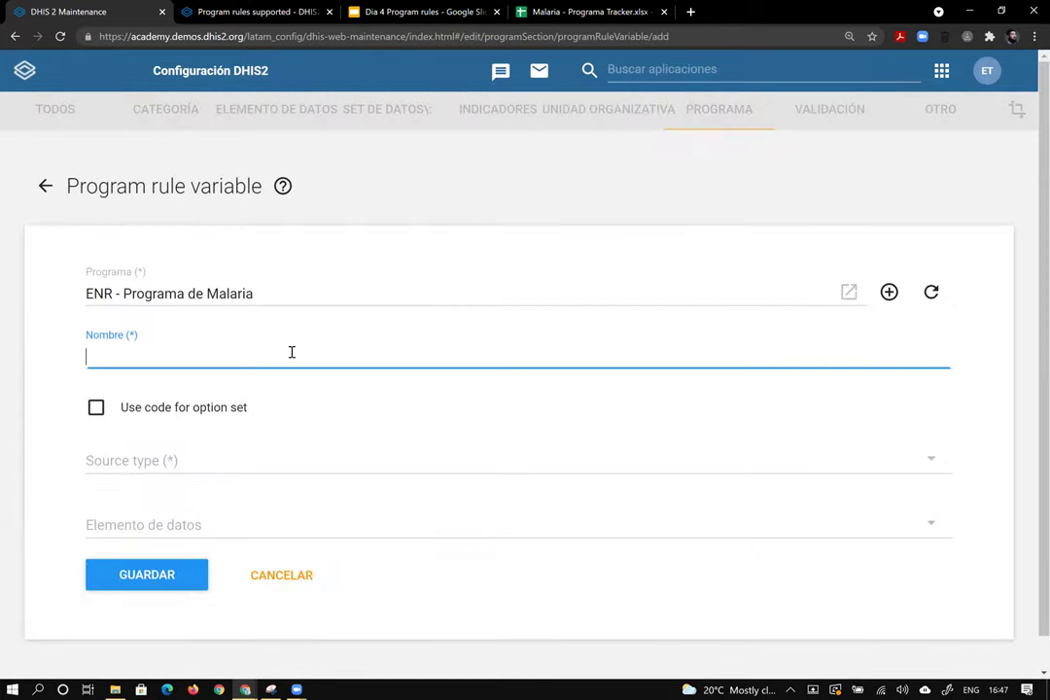
{"action": "type", "text": "Sexo"}
{"action": "left_click", "coordinate": [98, 416]}
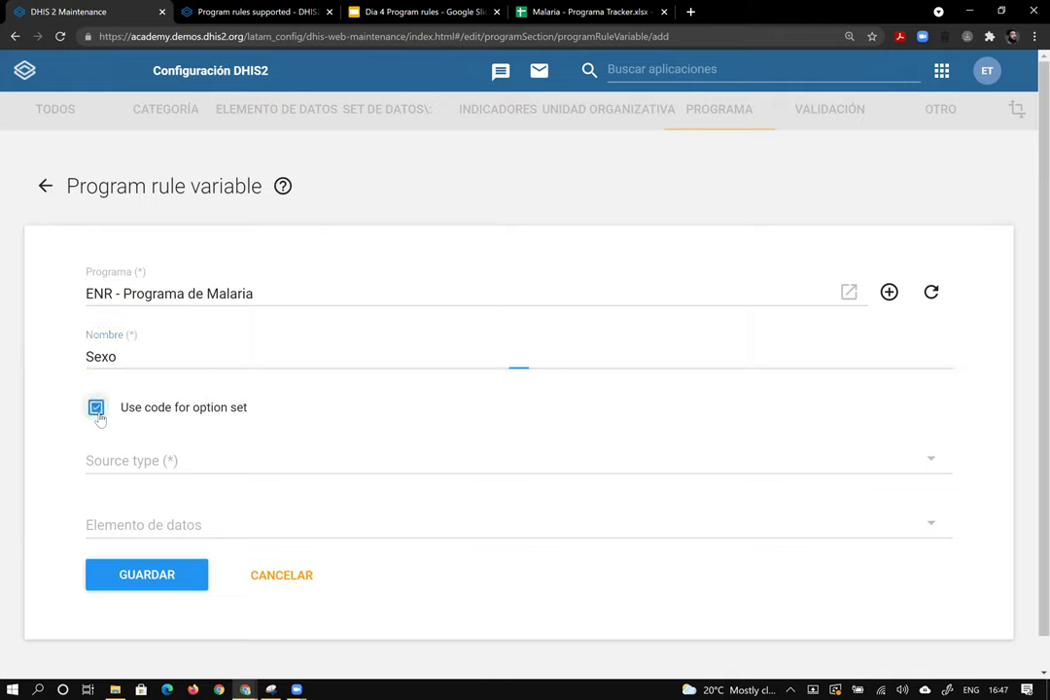
{"action": "left_click", "coordinate": [216, 459]}
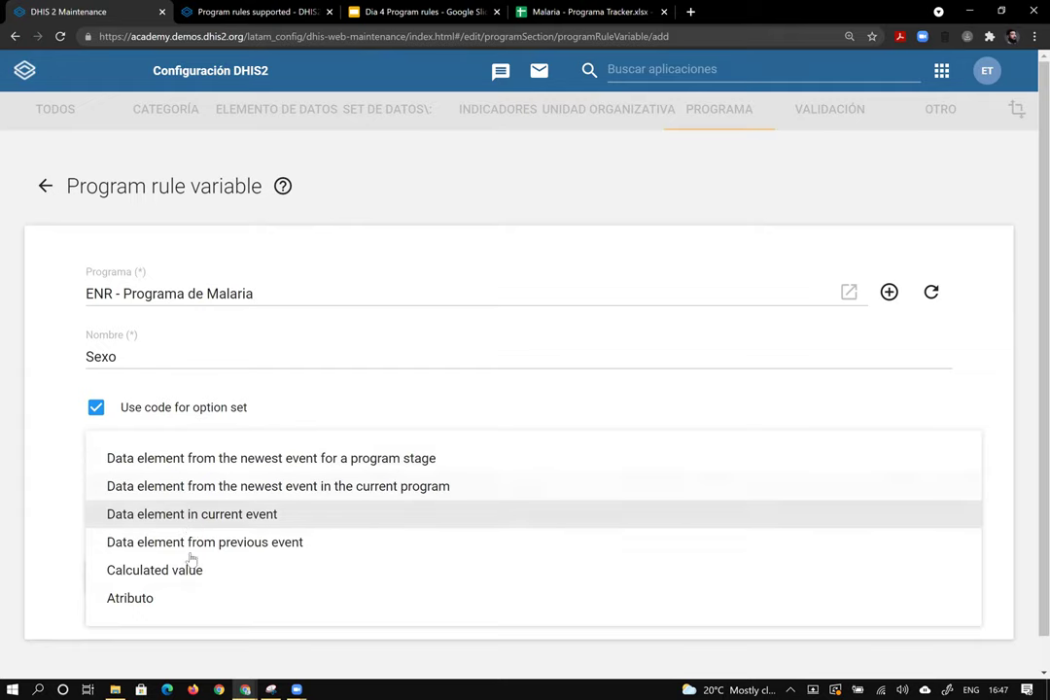
{"action": "left_click", "coordinate": [158, 600]}
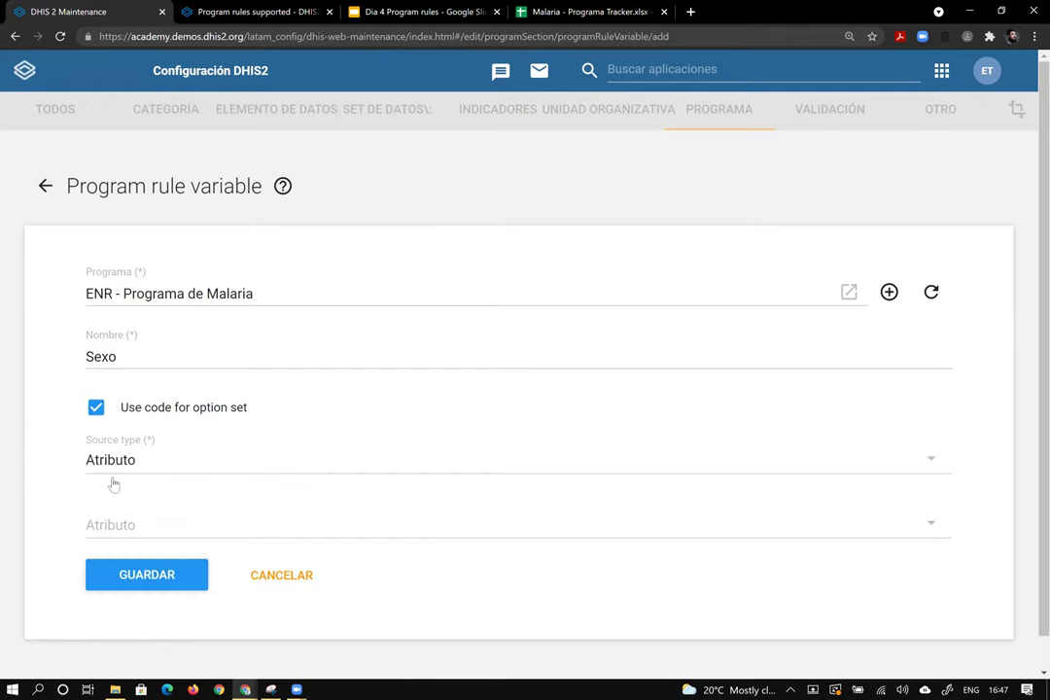
{"action": "left_click", "coordinate": [121, 525]}
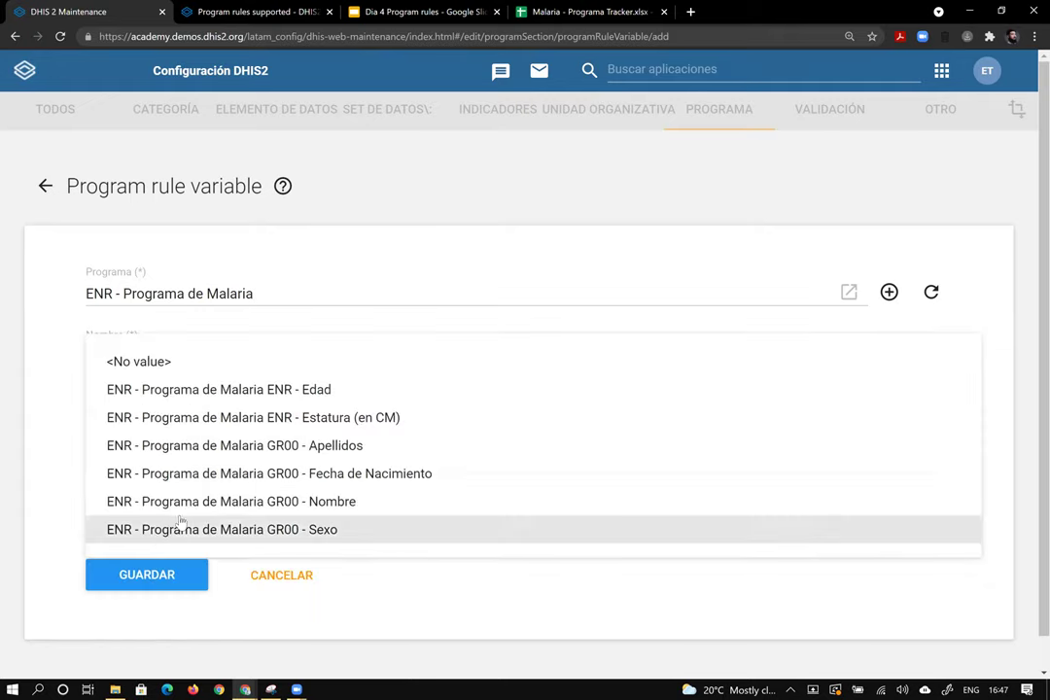
{"action": "left_click", "coordinate": [324, 528]}
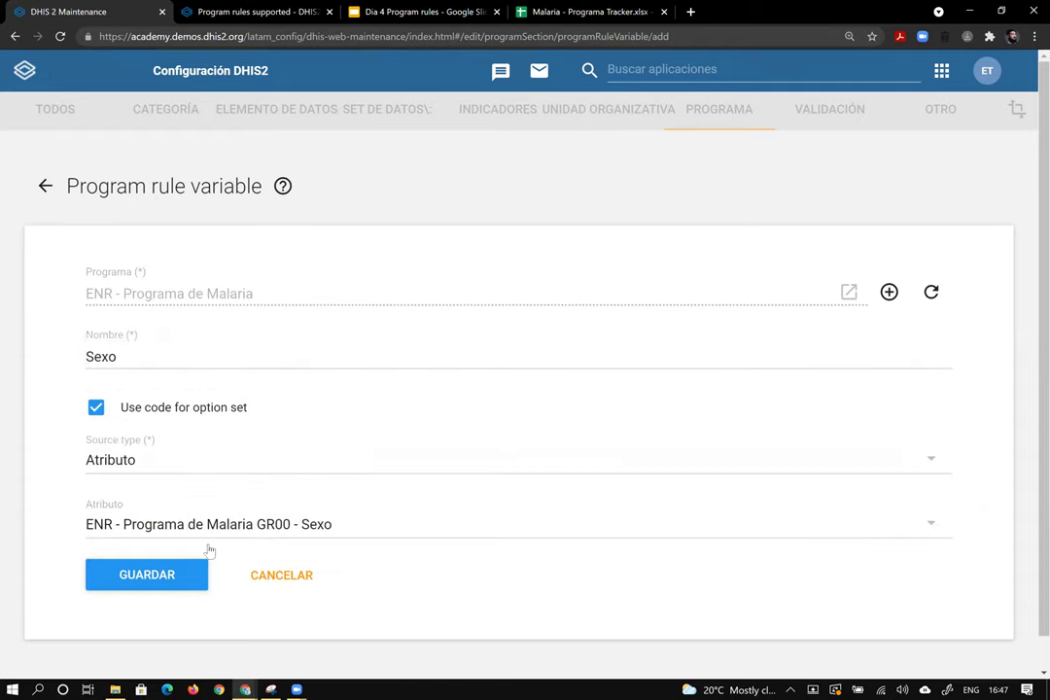
{"action": "left_click", "coordinate": [156, 575]}
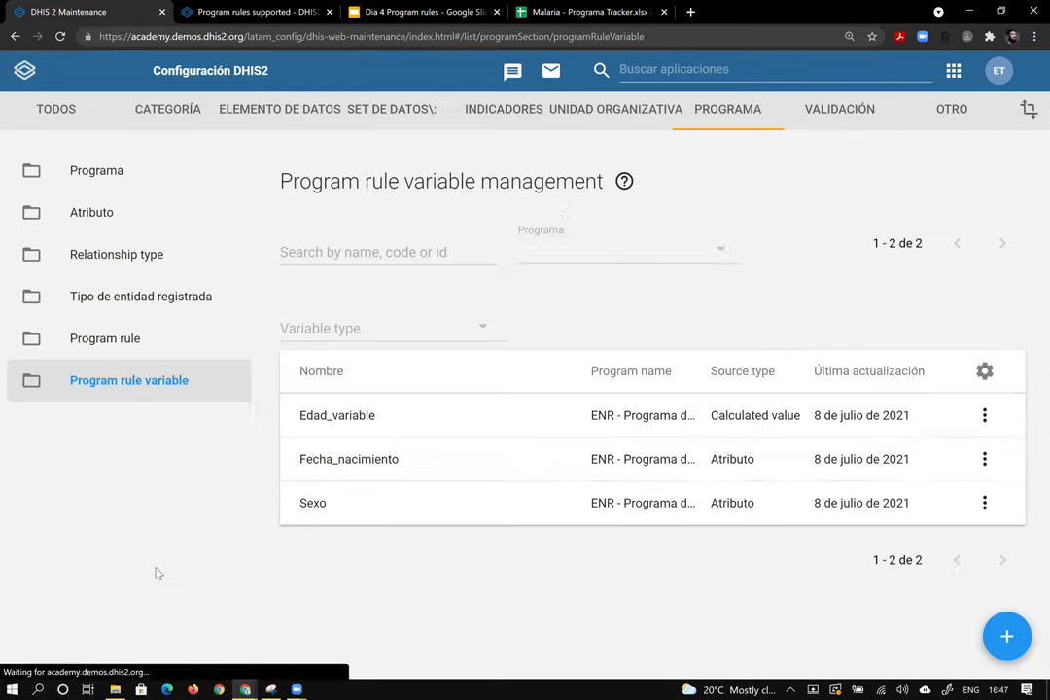
Start a new program rule for ENR - Programa de Malaria, triggered only for the Test & Tratamiento stage
{"action": "left_click", "coordinate": [114, 353]}
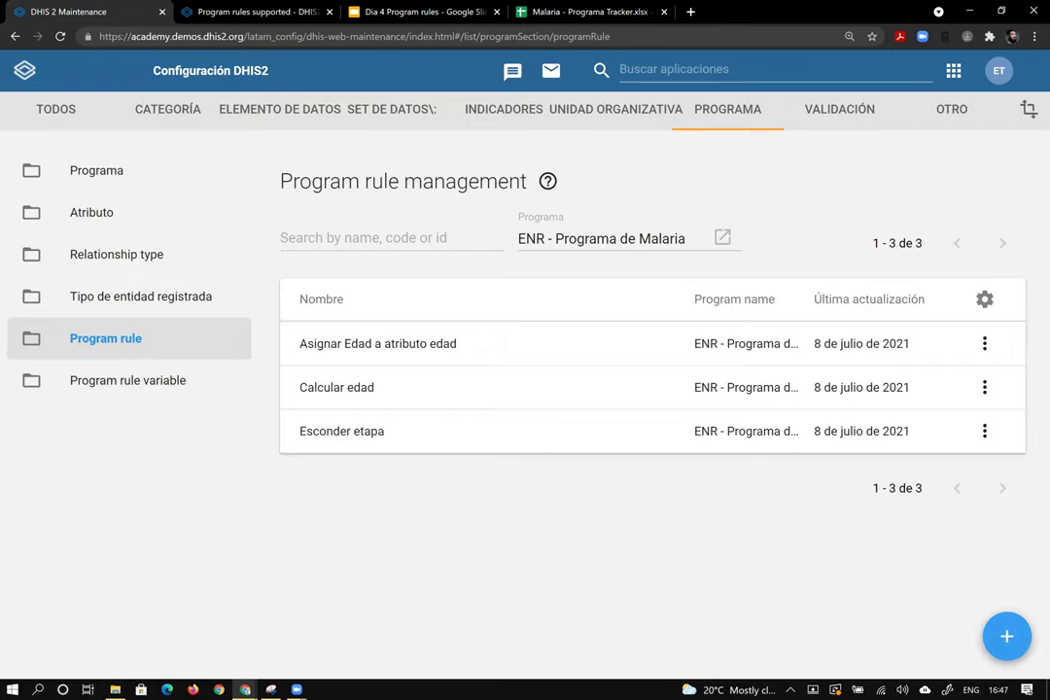
{"action": "left_click", "coordinate": [1005, 639]}
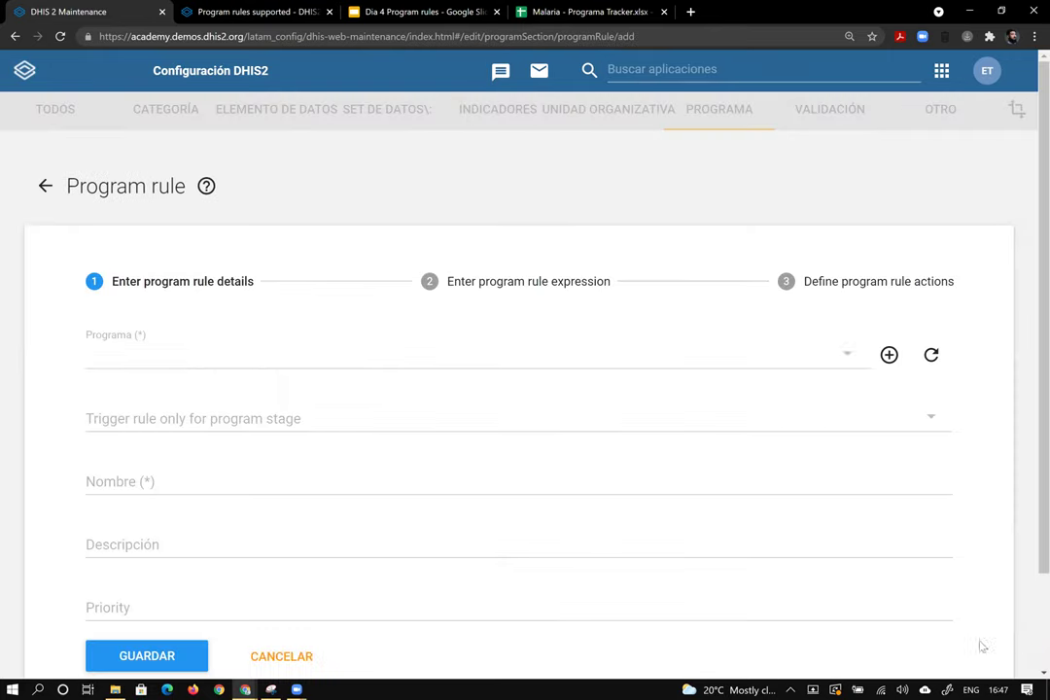
{"action": "left_click", "coordinate": [217, 420]}
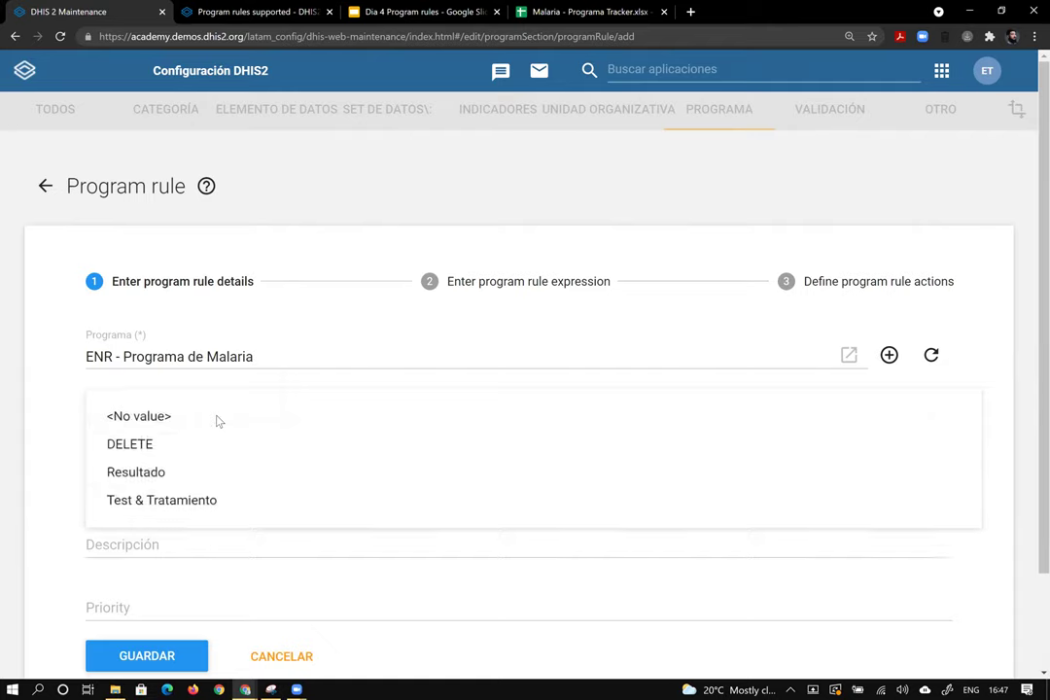
{"action": "left_click", "coordinate": [58, 406]}
{"action": "left_click", "coordinate": [114, 420]}
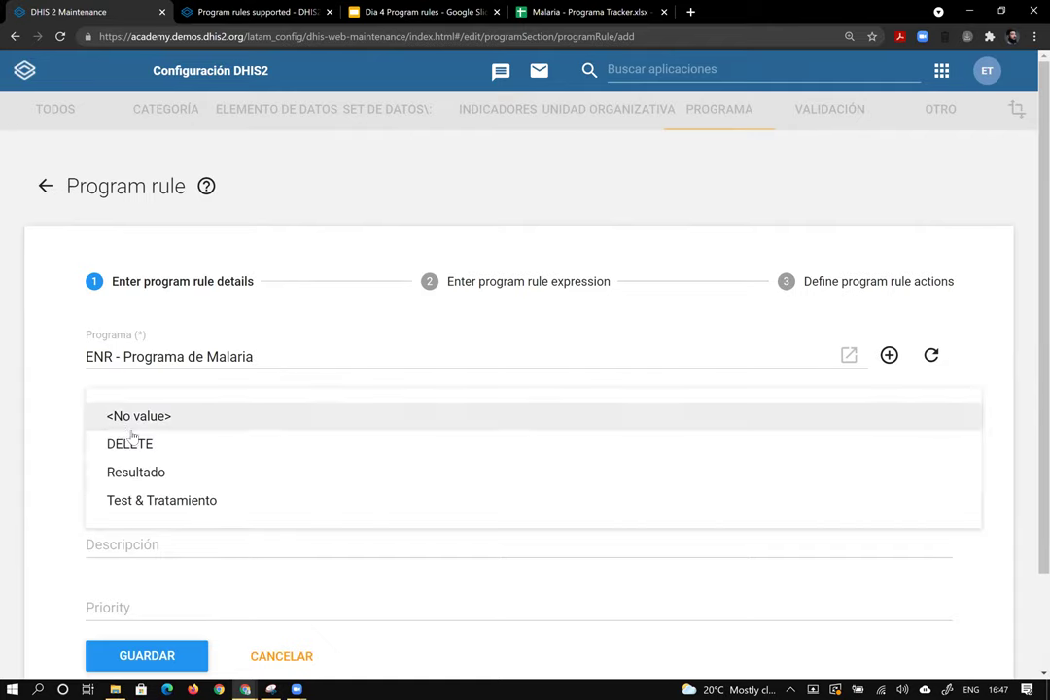
{"action": "left_click", "coordinate": [197, 502]}
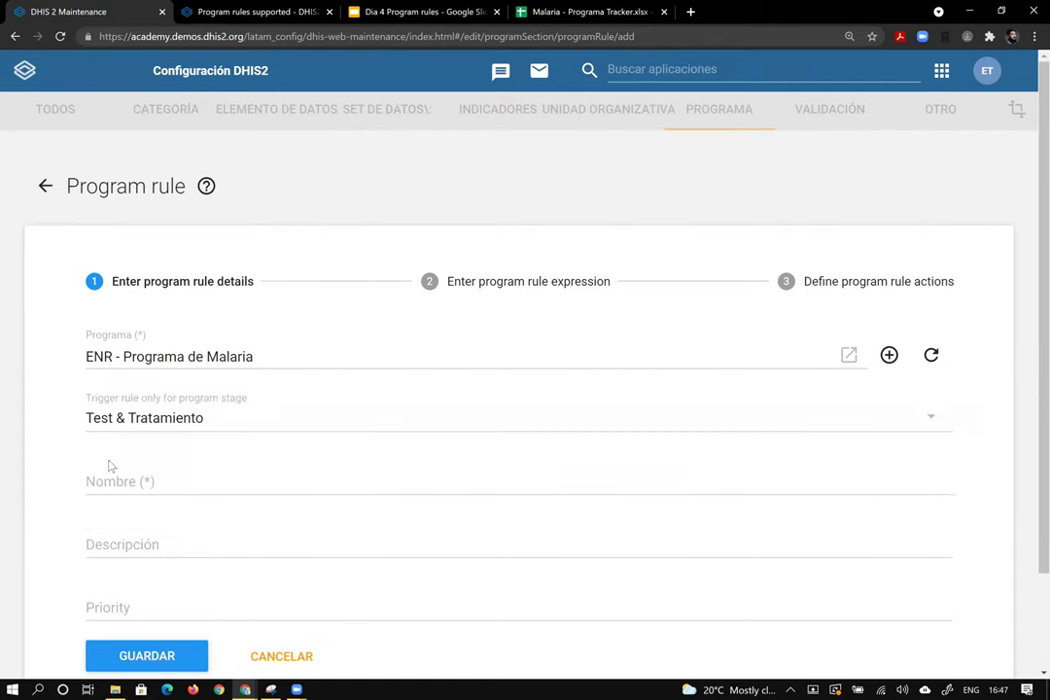
Name the program rule "Si es masculino, ocultar embarazo" and proceed to its expression
{"action": "left_click", "coordinate": [185, 484]}
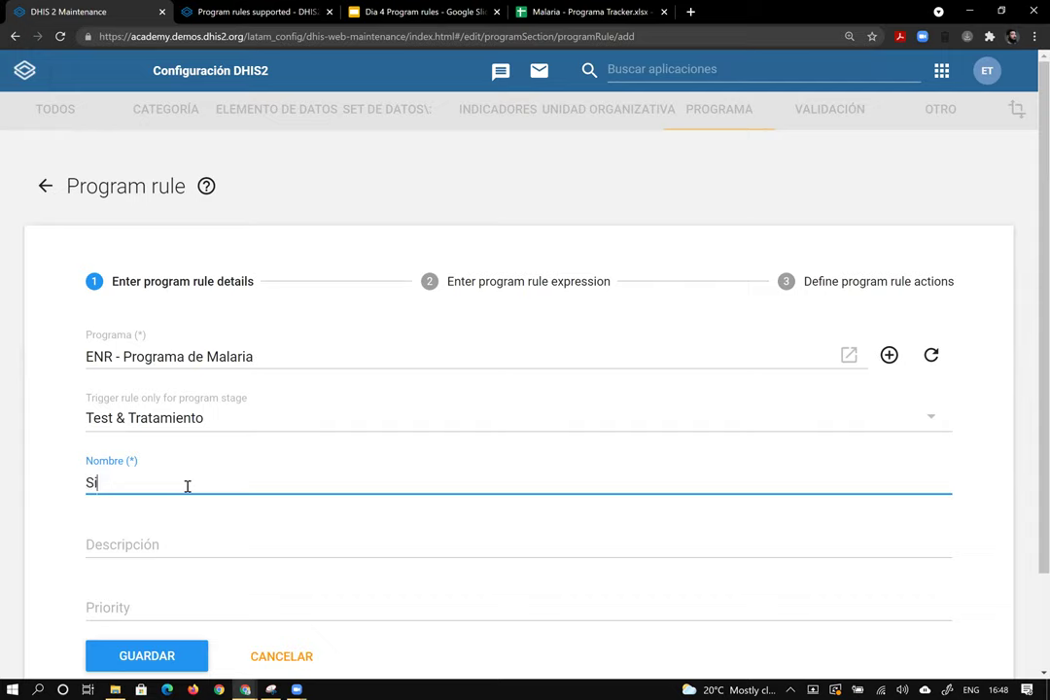
{"action": "type", "text": "Si es mas"}
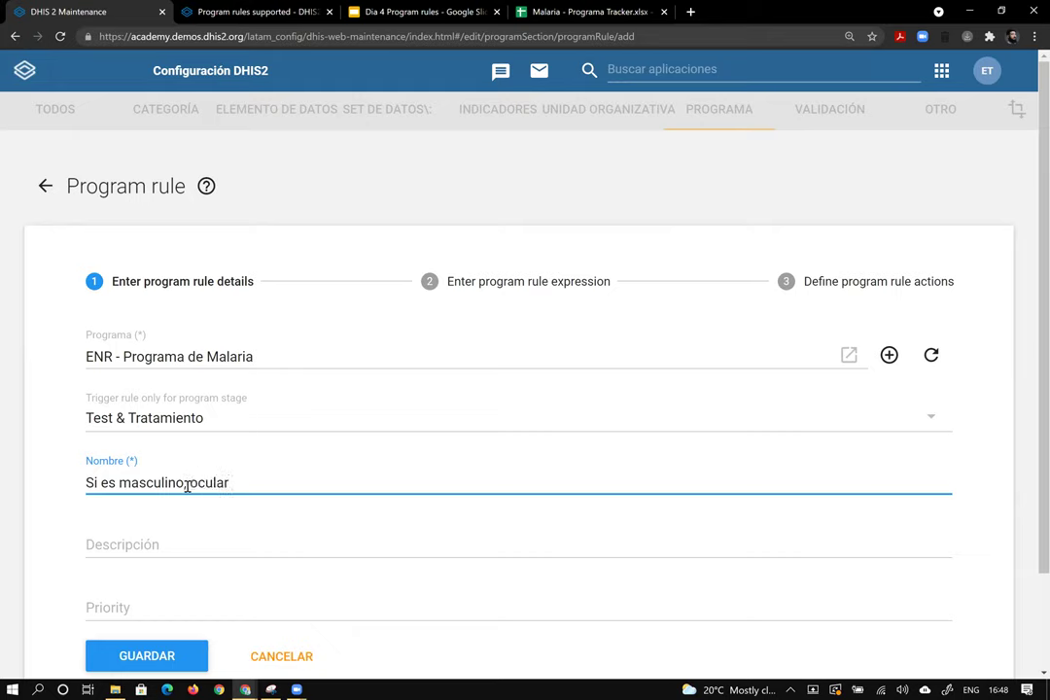
{"action": "type", "text": "culino ocultar embarazo"}
{"action": "left_click", "coordinate": [187, 483]}
{"action": "type", "text": ","}
{"action": "left_click", "coordinate": [189, 529]}
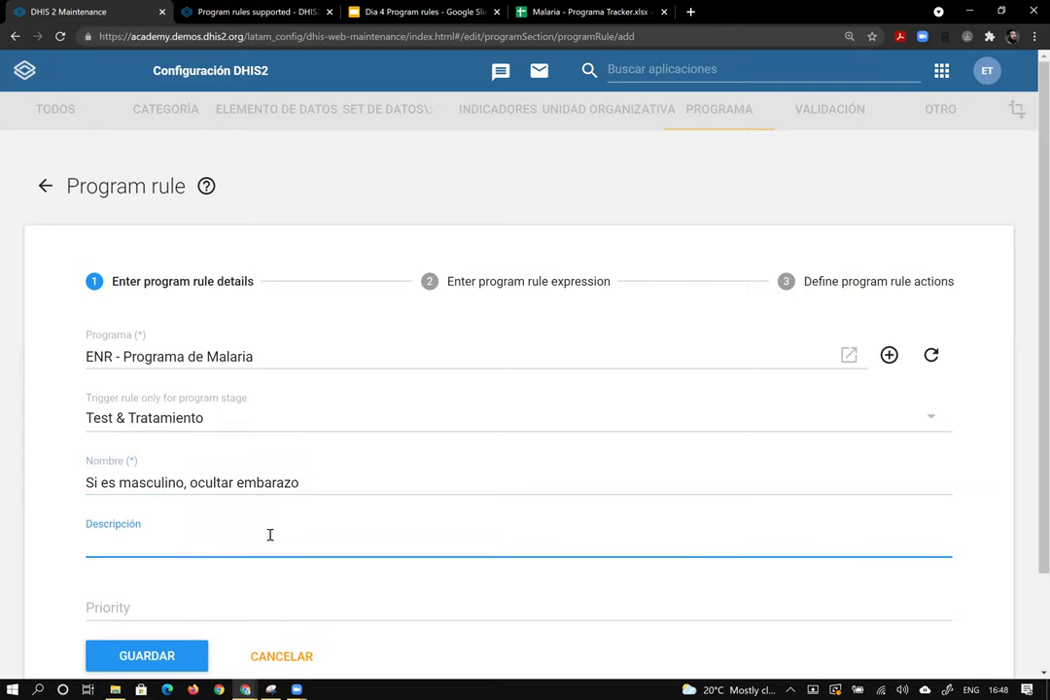
{"action": "left_click", "coordinate": [531, 298]}
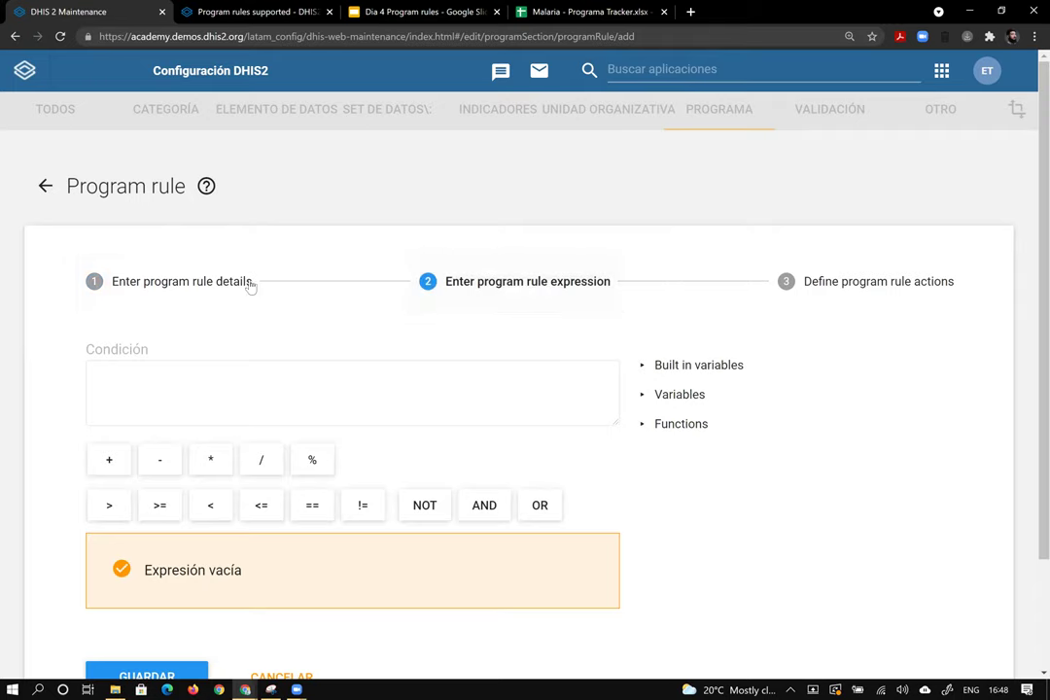
Return to the program rule details and review the priority and description fields alongside the expression stage
{"action": "left_click", "coordinate": [245, 283]}
{"action": "left_click", "coordinate": [166, 607]}
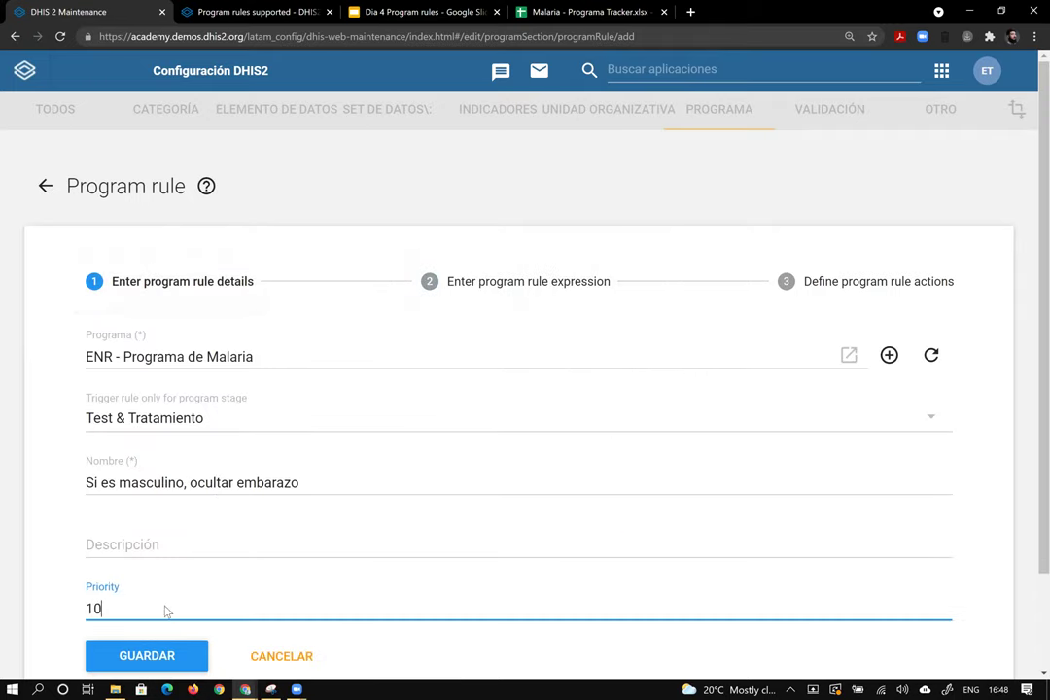
{"action": "left_click", "coordinate": [266, 547]}
{"action": "scroll", "coordinate": [145, 506], "scroll_direction": "down", "scroll_amount": 1}
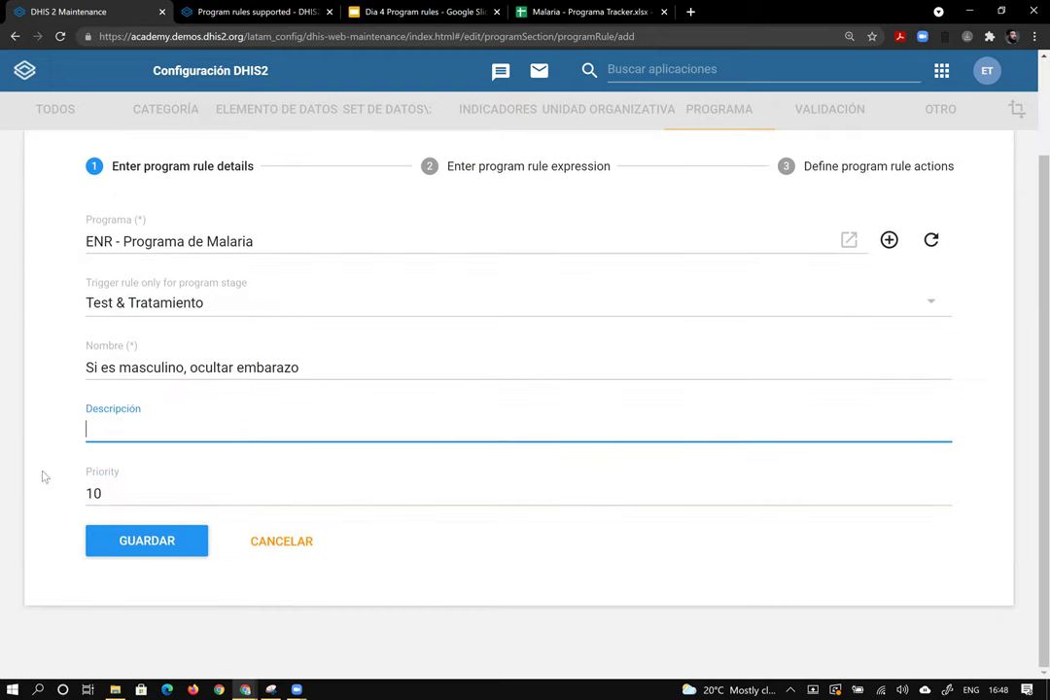
{"action": "left_click", "coordinate": [489, 167]}
{"action": "left_click", "coordinate": [271, 274]}
{"action": "left_click", "coordinate": [219, 167]}
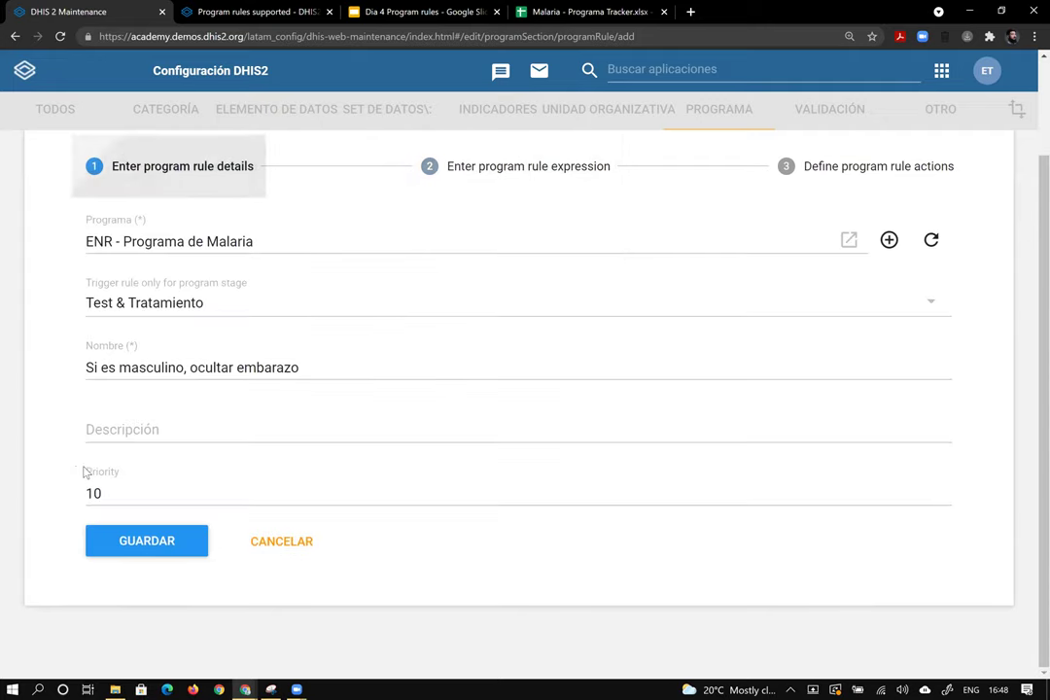
Enter the rule condition A{Sexo} == 'Masculino', inserting the Sexo variable from the available variables
{"action": "left_click", "coordinate": [459, 166]}
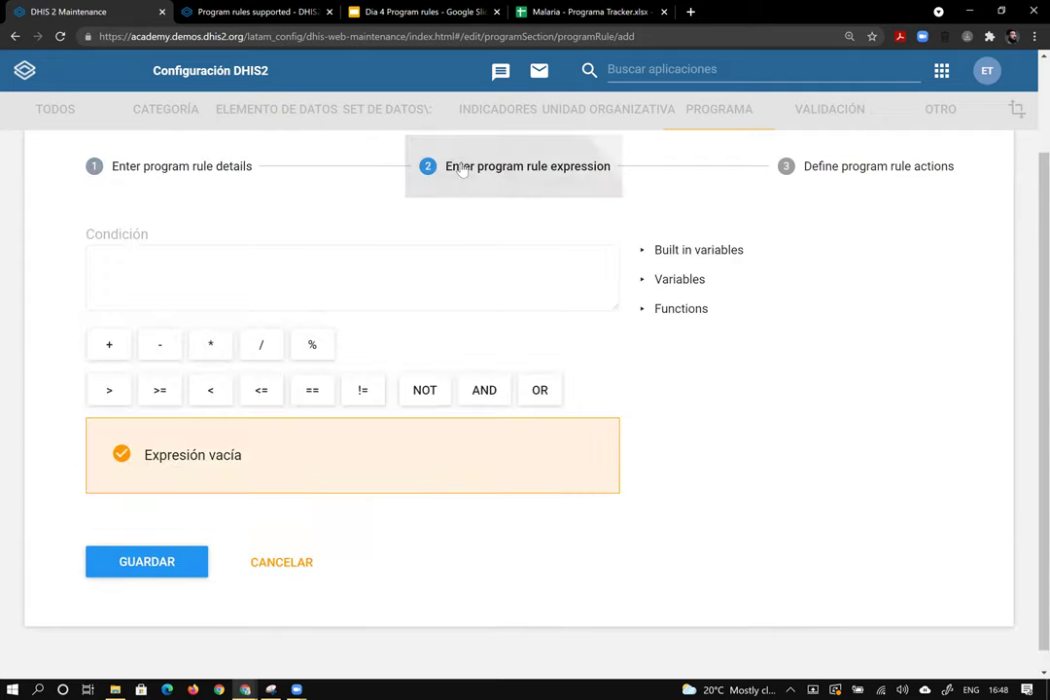
{"action": "left_click", "coordinate": [432, 268]}
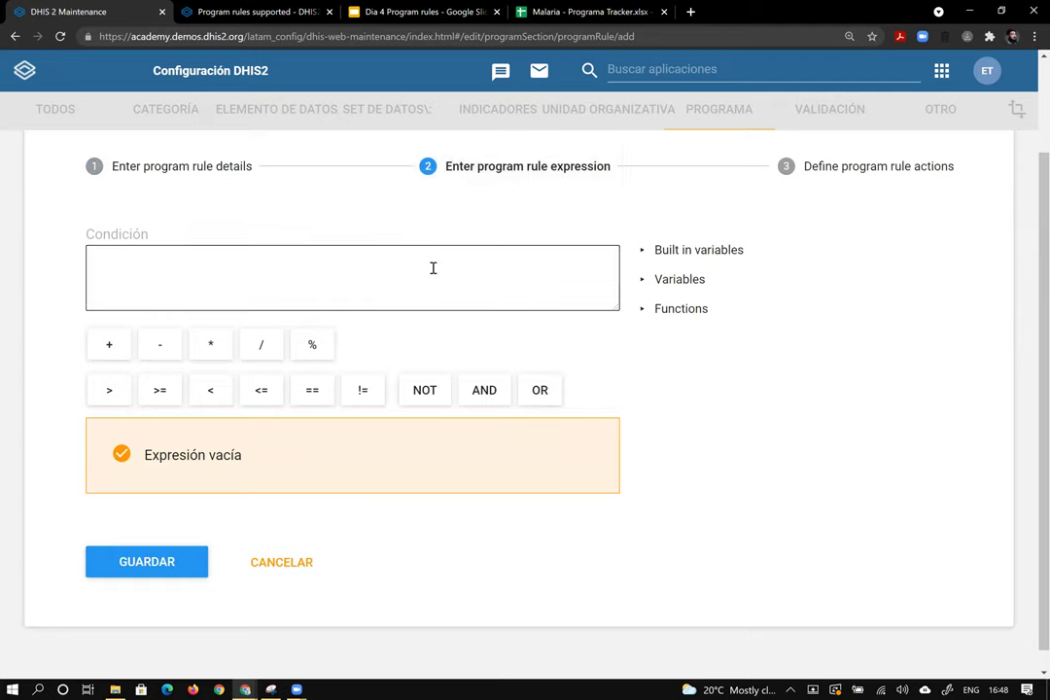
{"action": "left_click", "coordinate": [667, 282]}
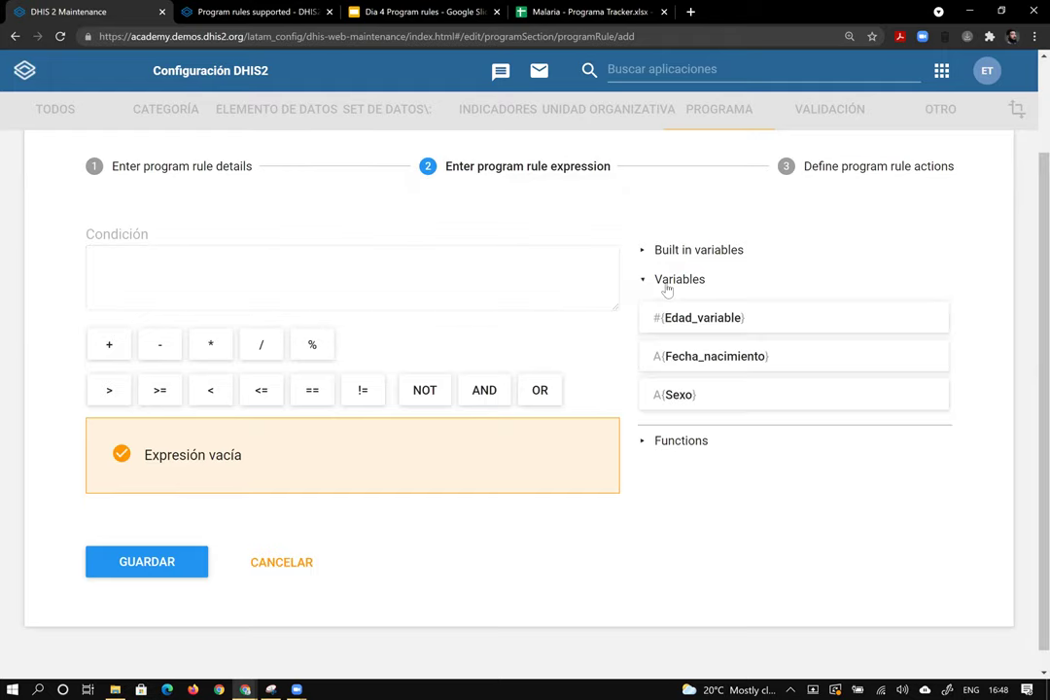
{"action": "left_click", "coordinate": [669, 399]}
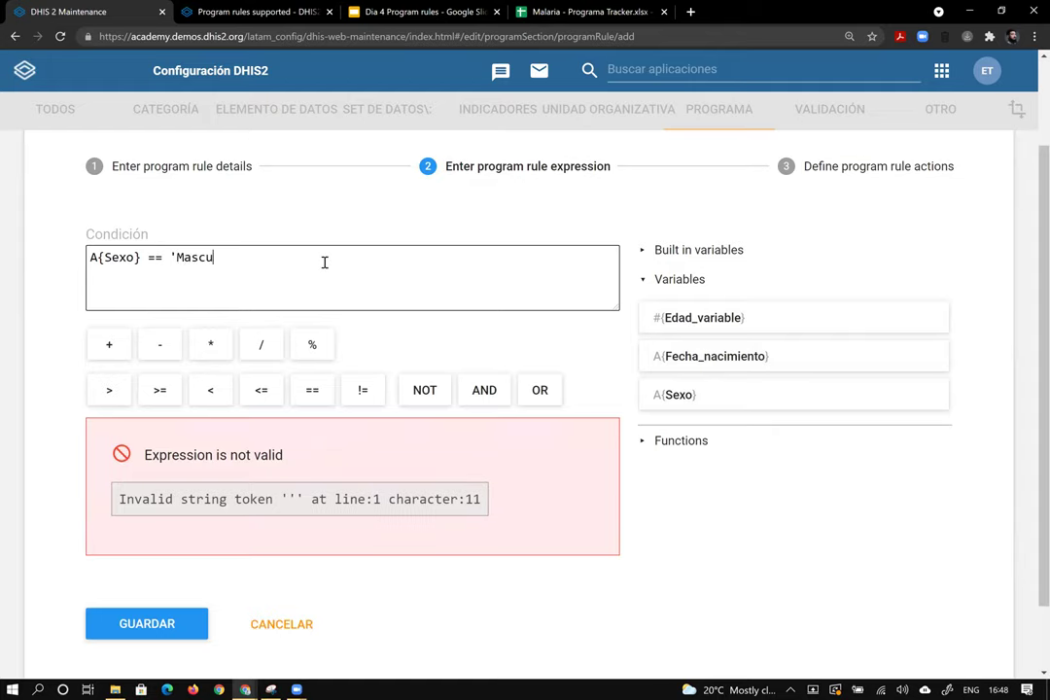
{"action": "type", "text": "'"}
Open the Mantenimiento app in a second browser tab, keeping the unsaved program rule open
{"action": "right_click", "coordinate": [39, 73]}
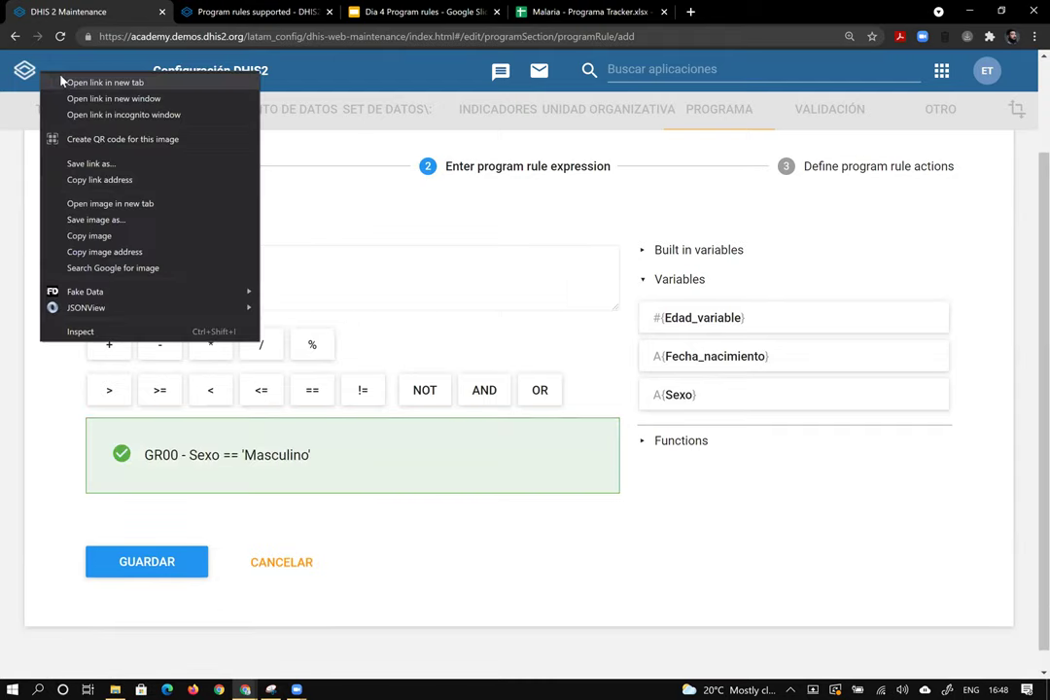
{"action": "left_click", "coordinate": [63, 82]}
{"action": "left_click", "coordinate": [234, 11]}
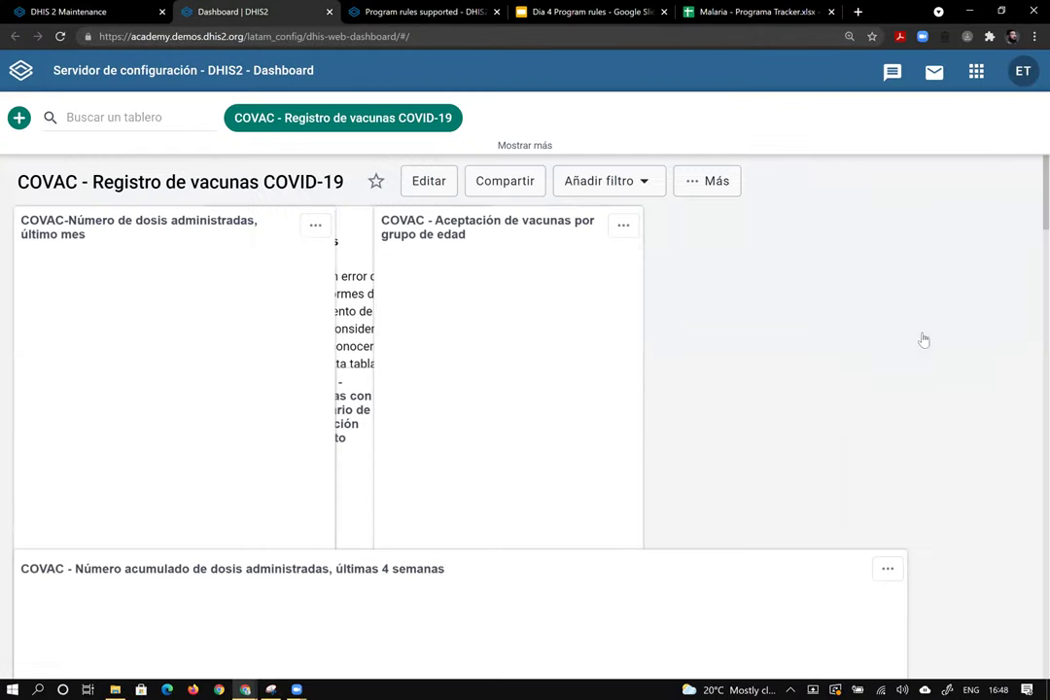
{"action": "left_click", "coordinate": [976, 72]}
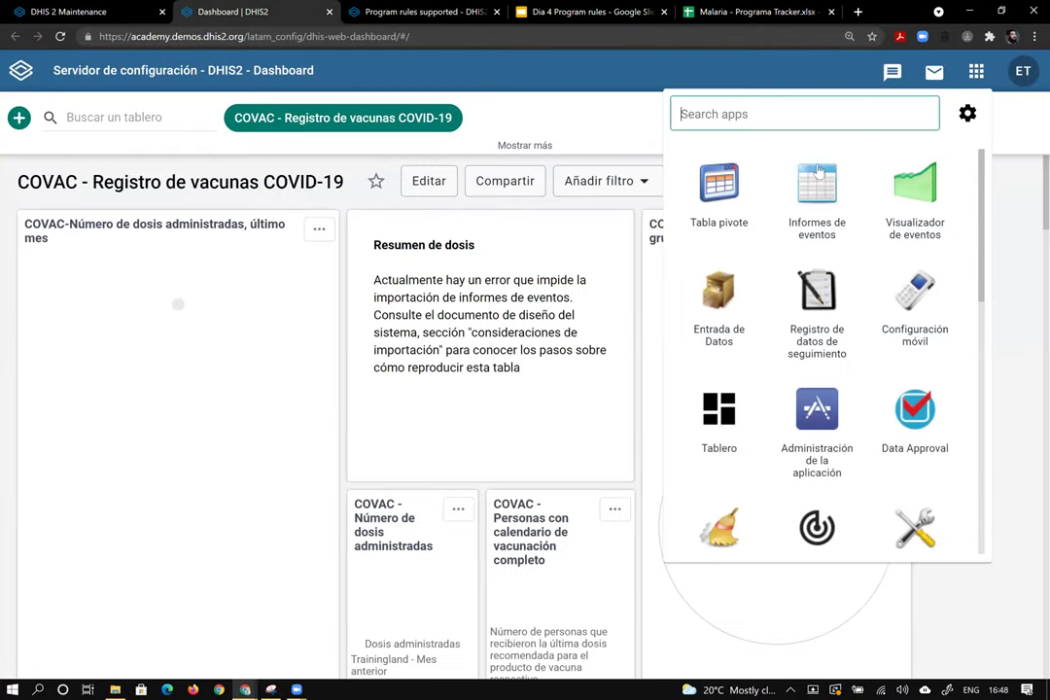
{"action": "type", "text": "m"}
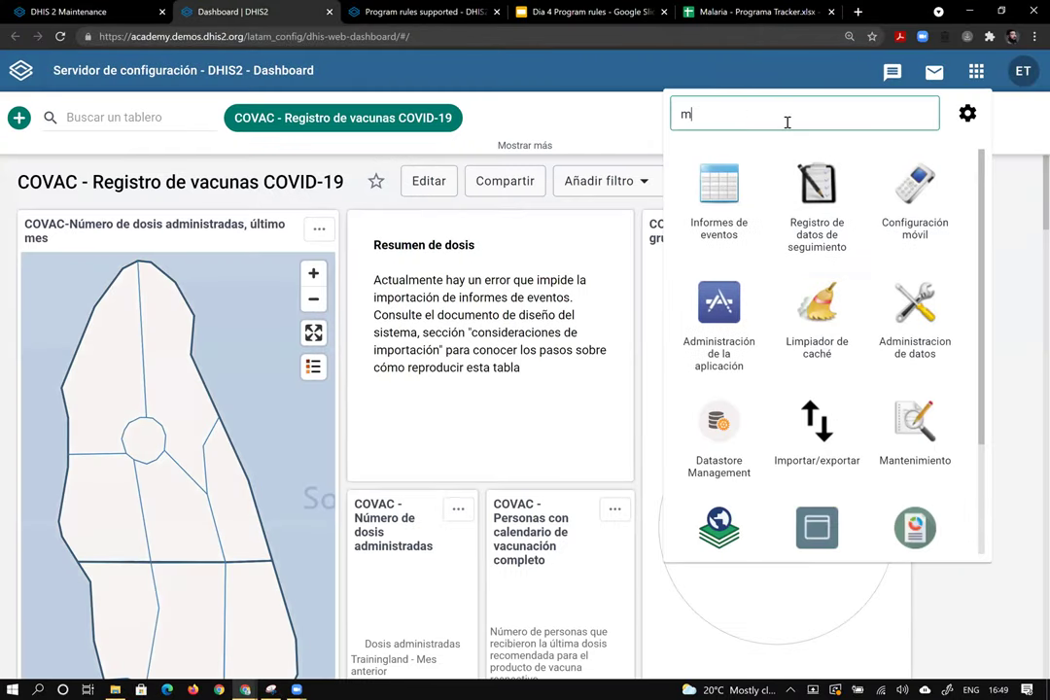
{"action": "type", "text": "an"}
{"action": "left_click", "coordinate": [827, 204]}
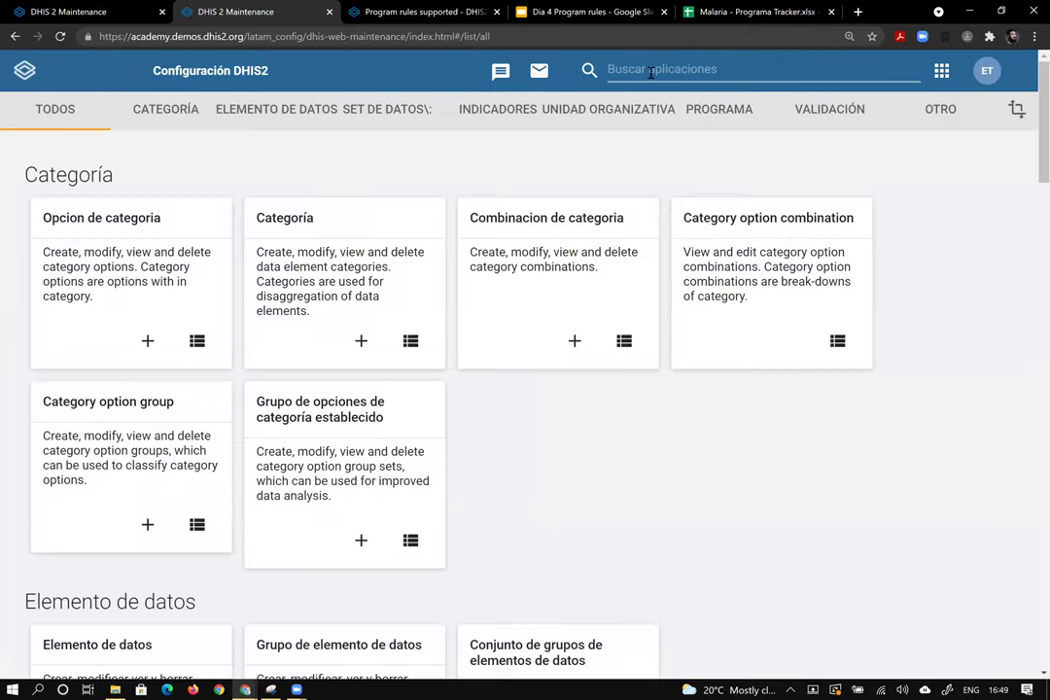
Search the applications for "set" and open the Set de opciones management list
{"action": "left_click", "coordinate": [652, 72]}
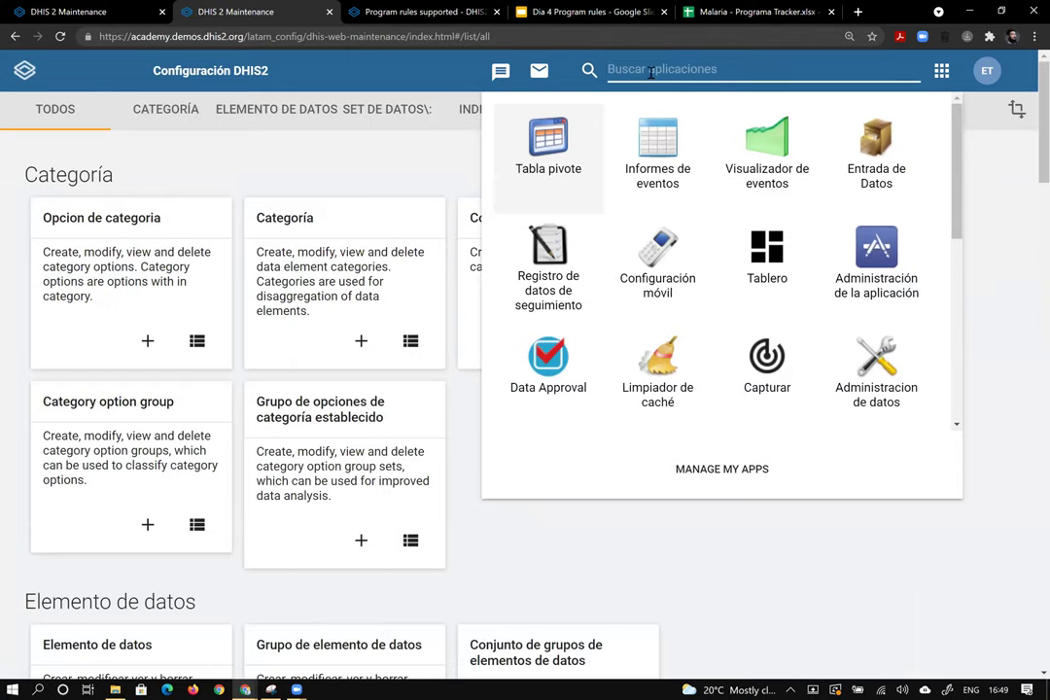
{"action": "type", "text": "opt"}
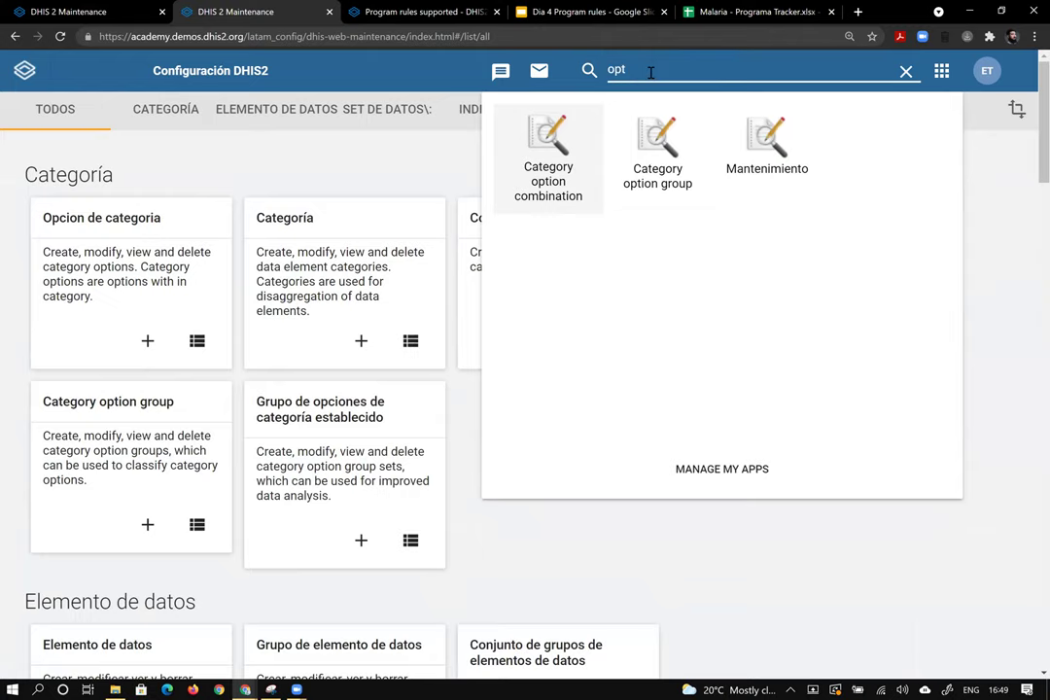
{"action": "key", "text": "BackSpace"}
{"action": "key", "text": "BackSpace"}
{"action": "key", "text": "BackSpace"}
{"action": "type", "text": "se"}
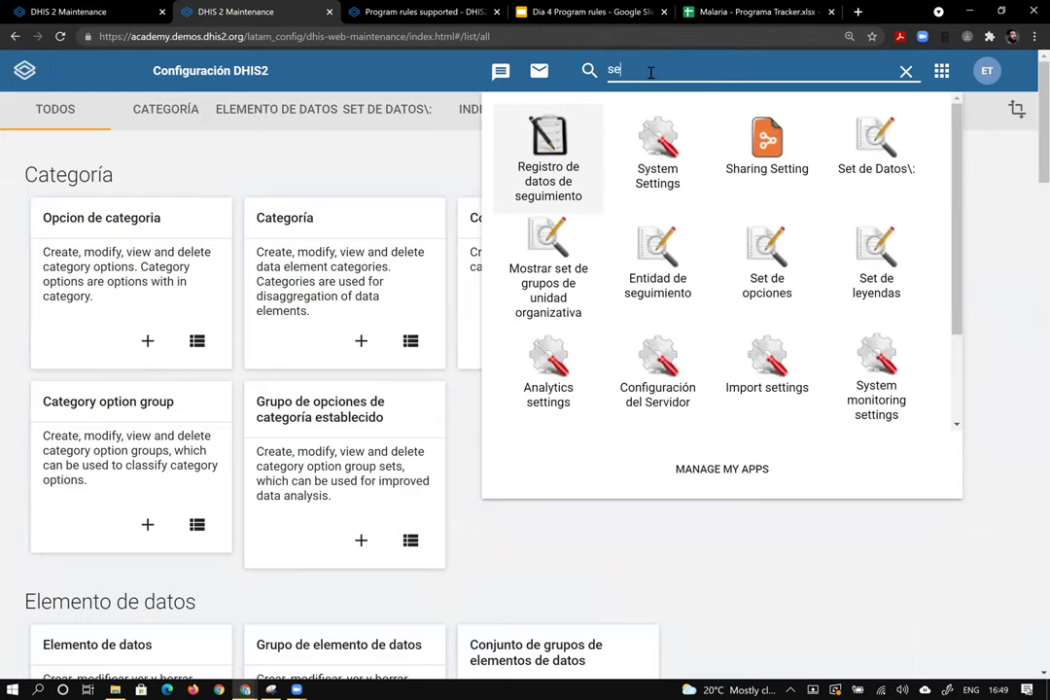
{"action": "type", "text": "t"}
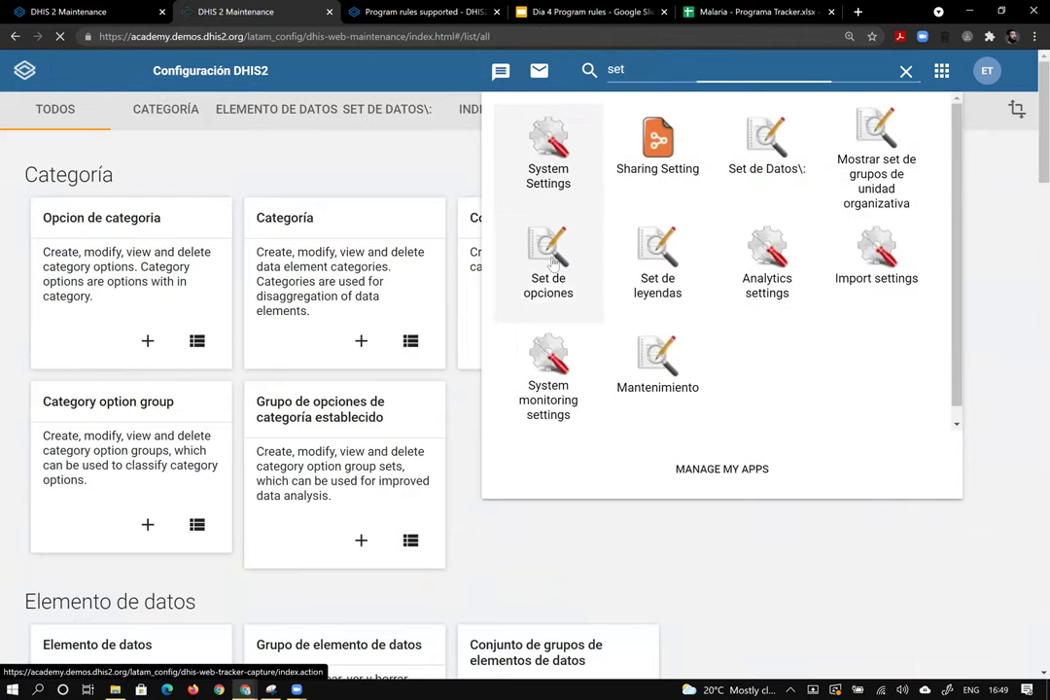
{"action": "left_click", "coordinate": [553, 259]}
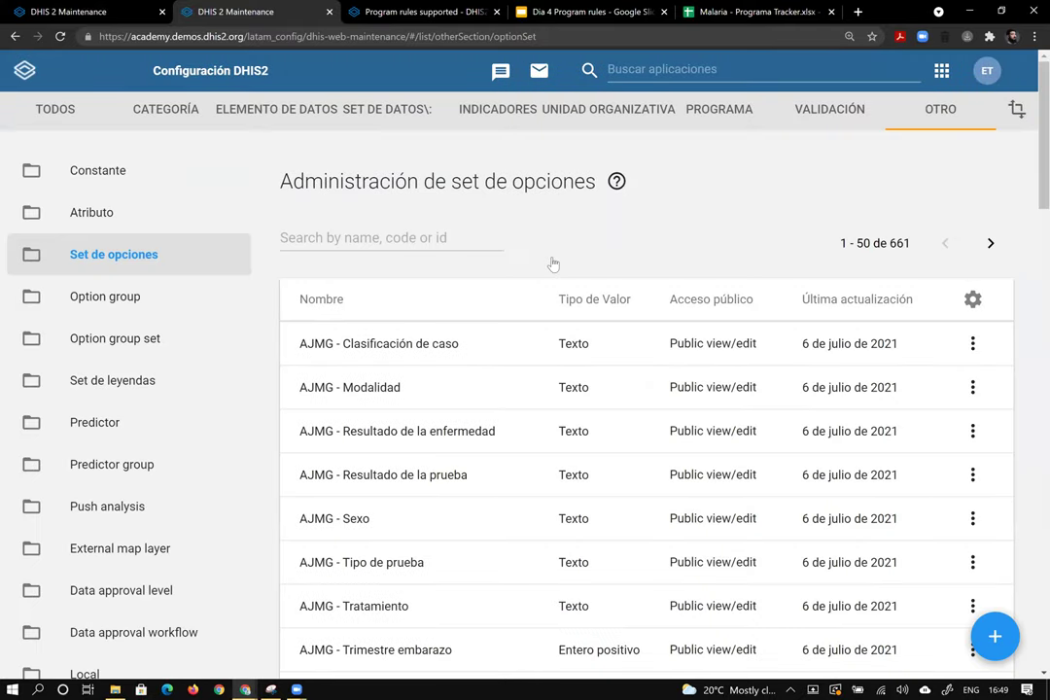
Search the option sets for "sexo" and look through the matching entries
{"action": "scroll", "coordinate": [457, 356], "scroll_direction": "down", "scroll_amount": 4}
{"action": "scroll", "coordinate": [447, 341], "scroll_direction": "up", "scroll_amount": 4}
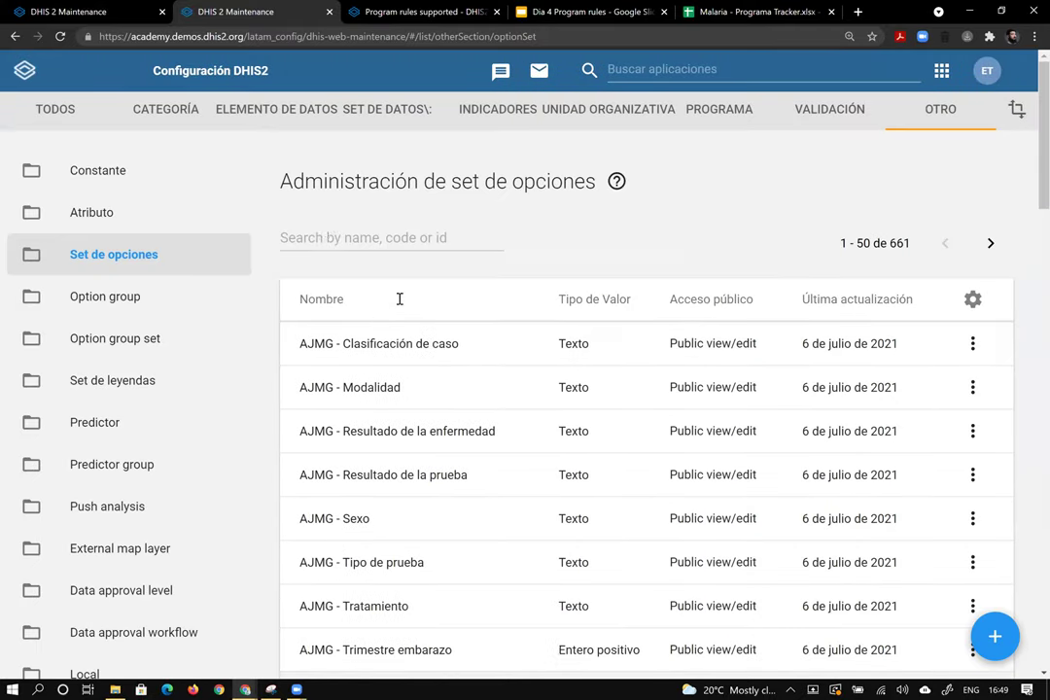
{"action": "left_click", "coordinate": [327, 234]}
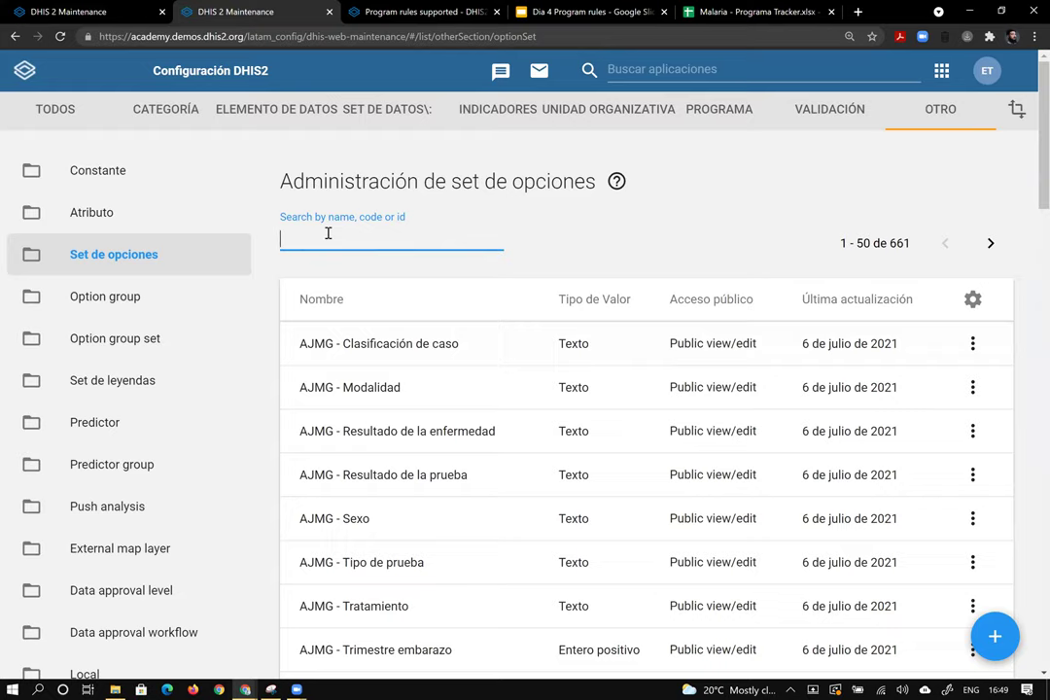
{"action": "type", "text": "sexo"}
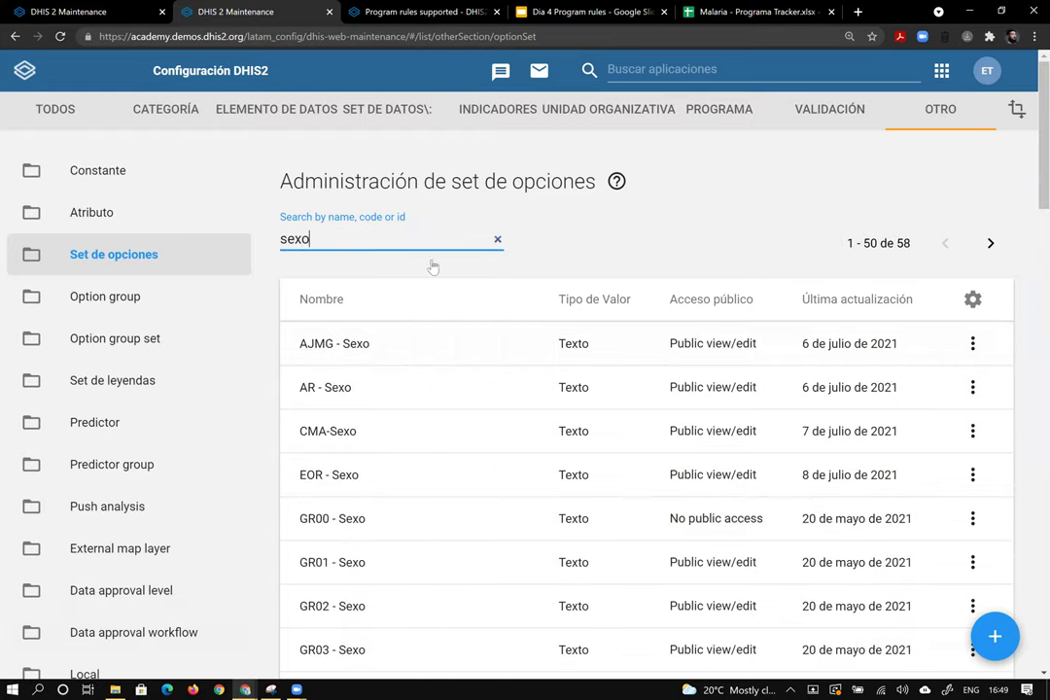
{"action": "scroll", "coordinate": [485, 293], "scroll_direction": "down", "scroll_amount": 14}
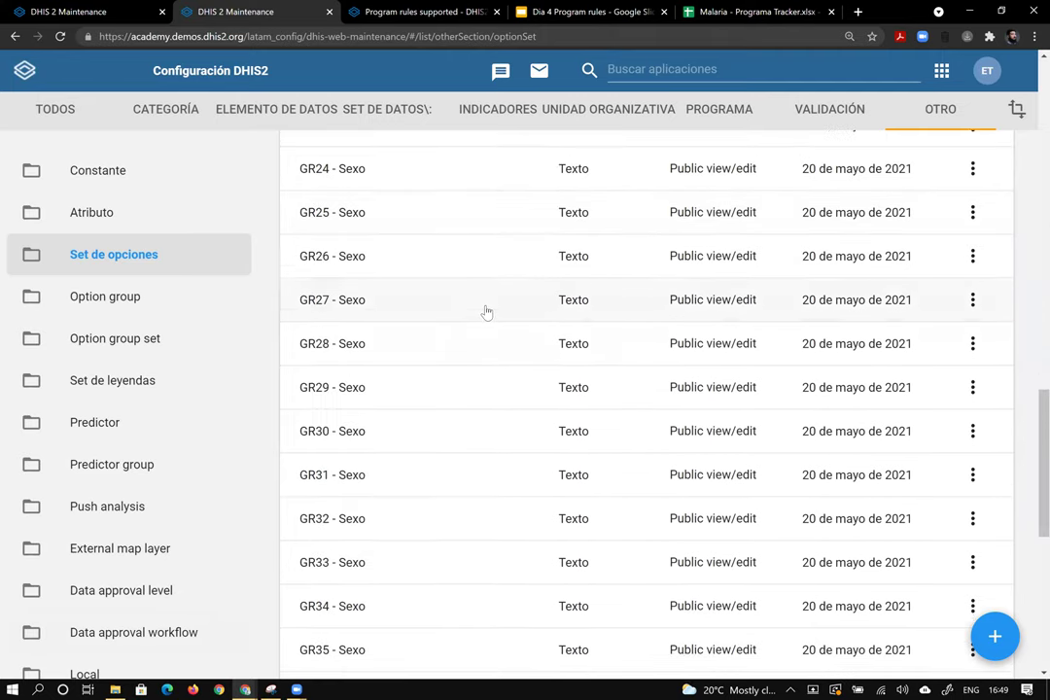
{"action": "scroll", "coordinate": [485, 311], "scroll_direction": "up", "scroll_amount": 12}
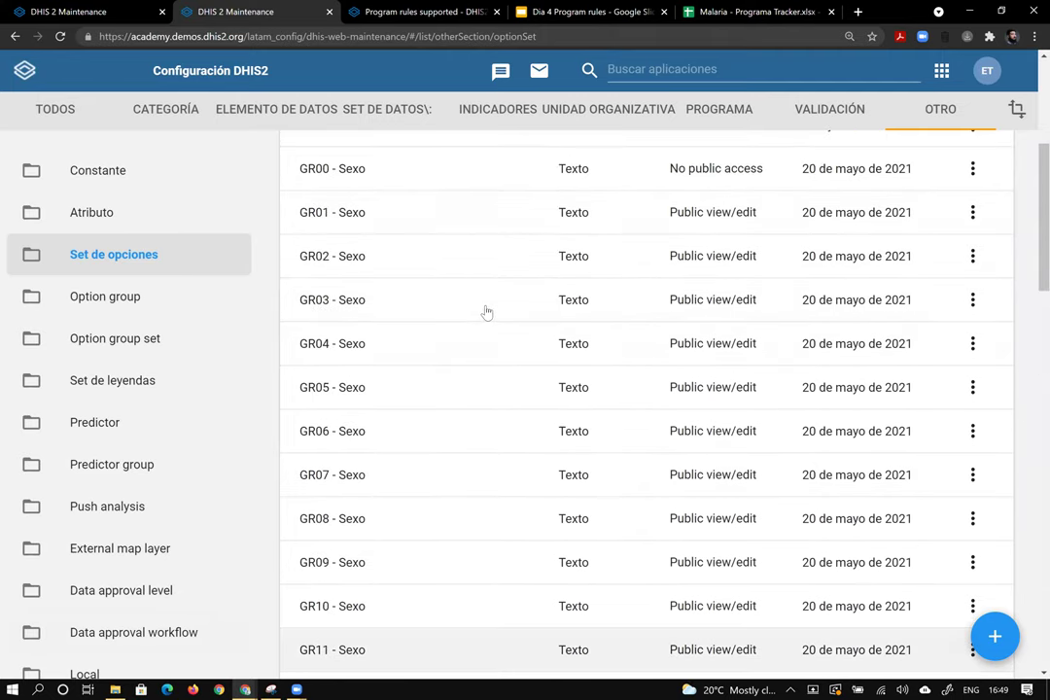
{"action": "scroll", "coordinate": [401, 184], "scroll_direction": "up", "scroll_amount": 3}
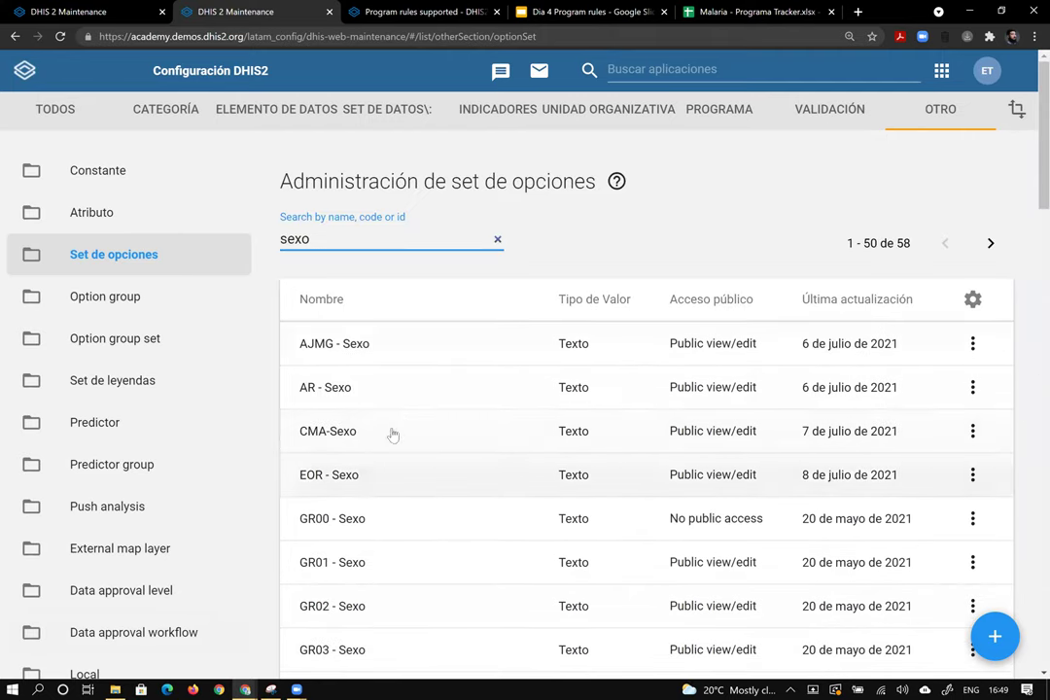
Open the GR00 - Sexo option set and examine the codes of its options
{"action": "left_click", "coordinate": [431, 527]}
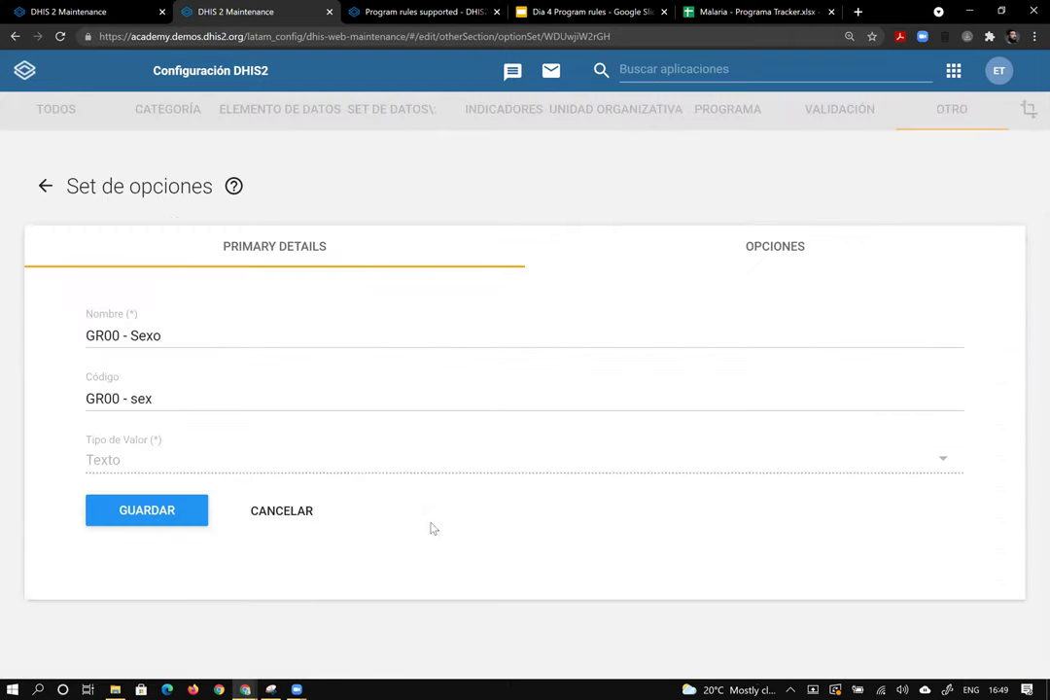
{"action": "left_click", "coordinate": [759, 246]}
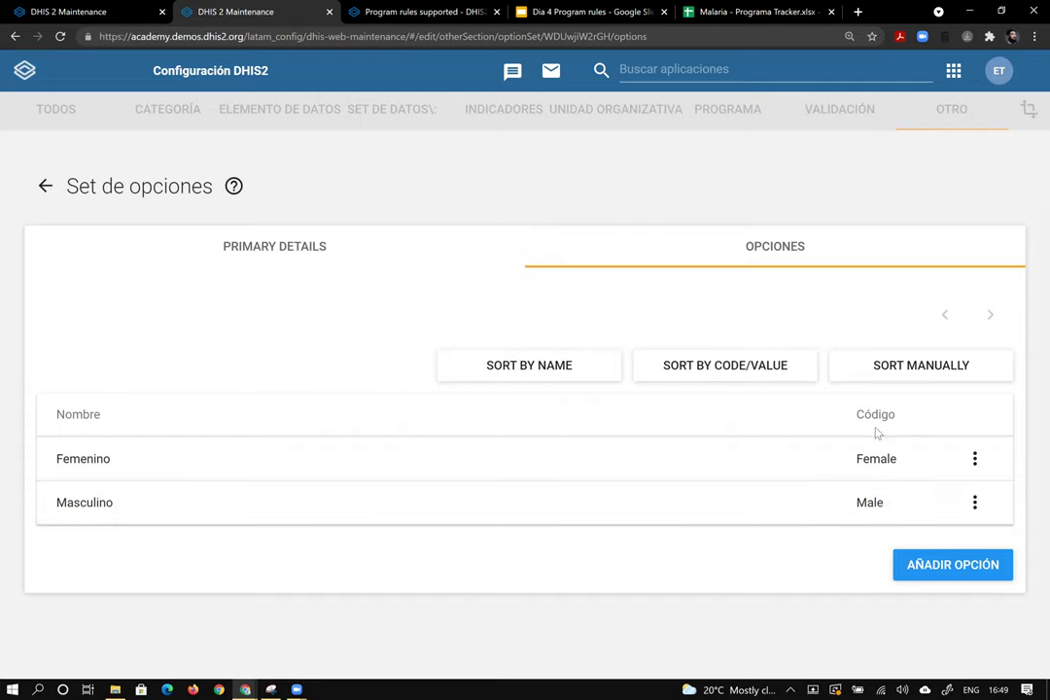
{"action": "left_click_drag", "start_coordinate": [911, 424], "coordinate": [859, 414]}
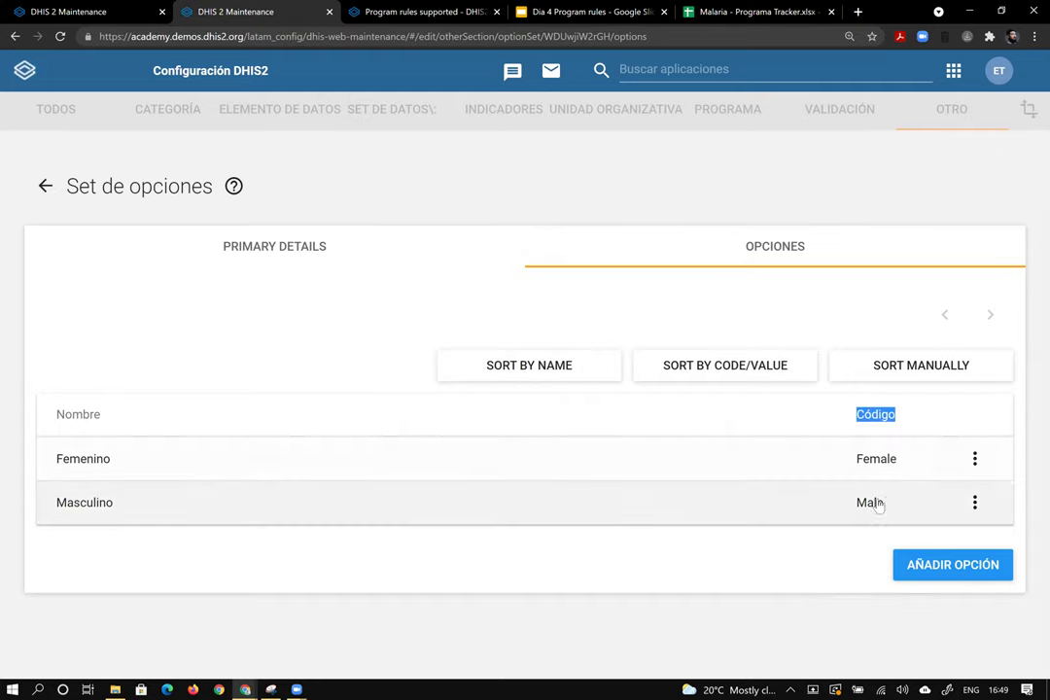
Back in the program rule, replace the condition's comparison value with the option code, giving A{Sexo} == 'Male'
{"action": "left_click", "coordinate": [68, 12]}
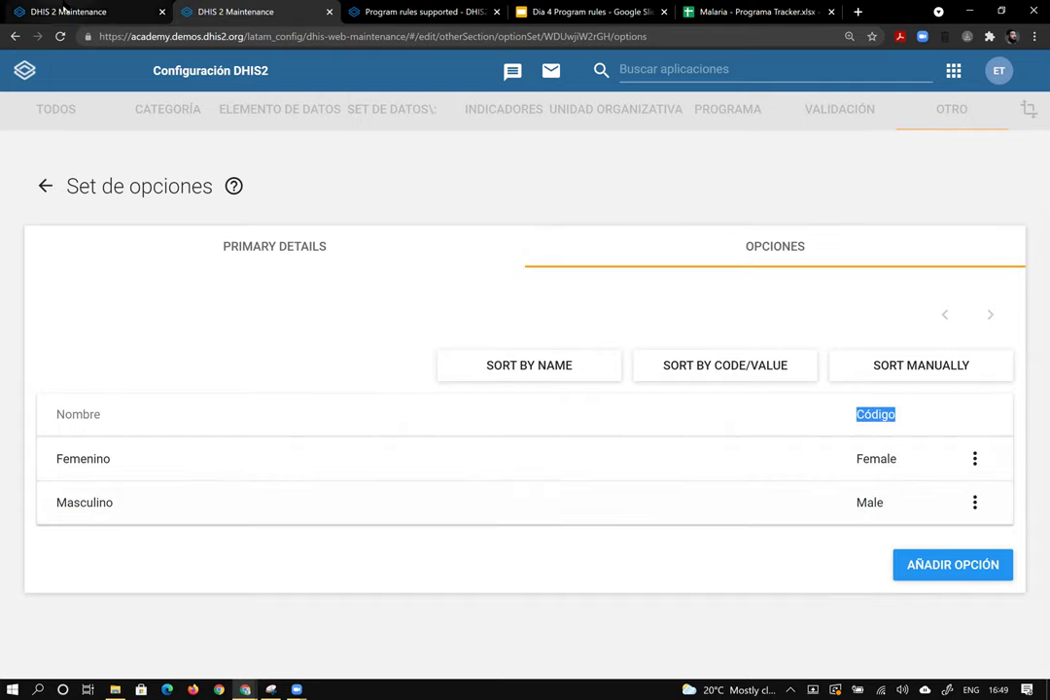
{"action": "left_click_drag", "start_coordinate": [191, 257], "coordinate": [242, 265]}
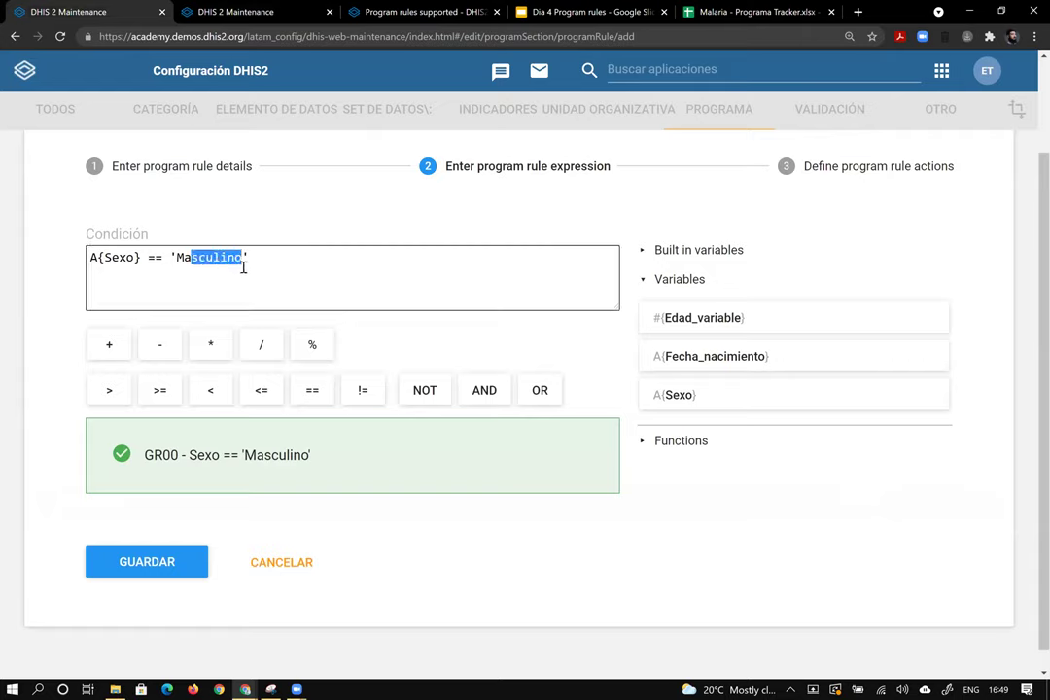
{"action": "type", "text": "le"}
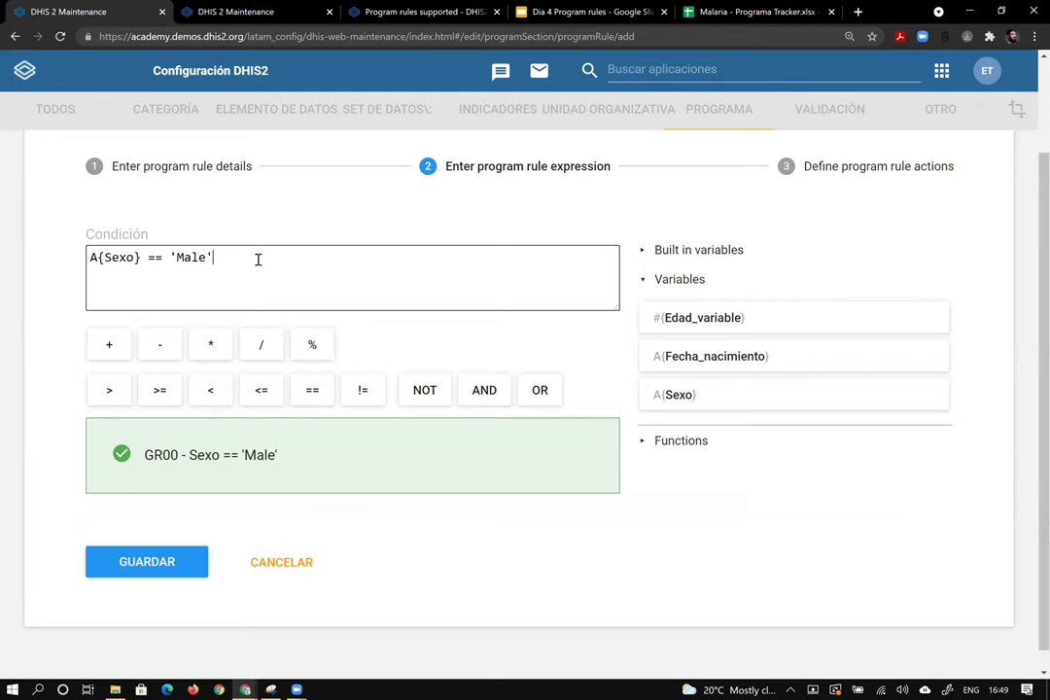
Add a Hide section action for the Datos de Embarazo program stage section, commit it and save the program rule
{"action": "scroll", "coordinate": [499, 281], "scroll_direction": "up", "scroll_amount": 2}
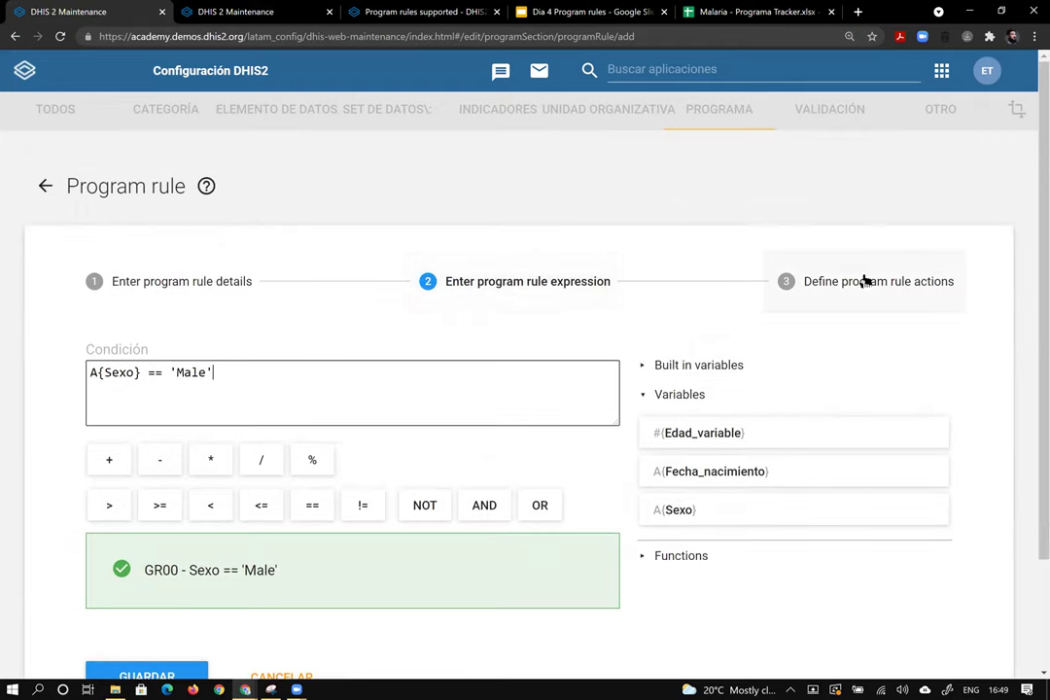
{"action": "left_click", "coordinate": [865, 281]}
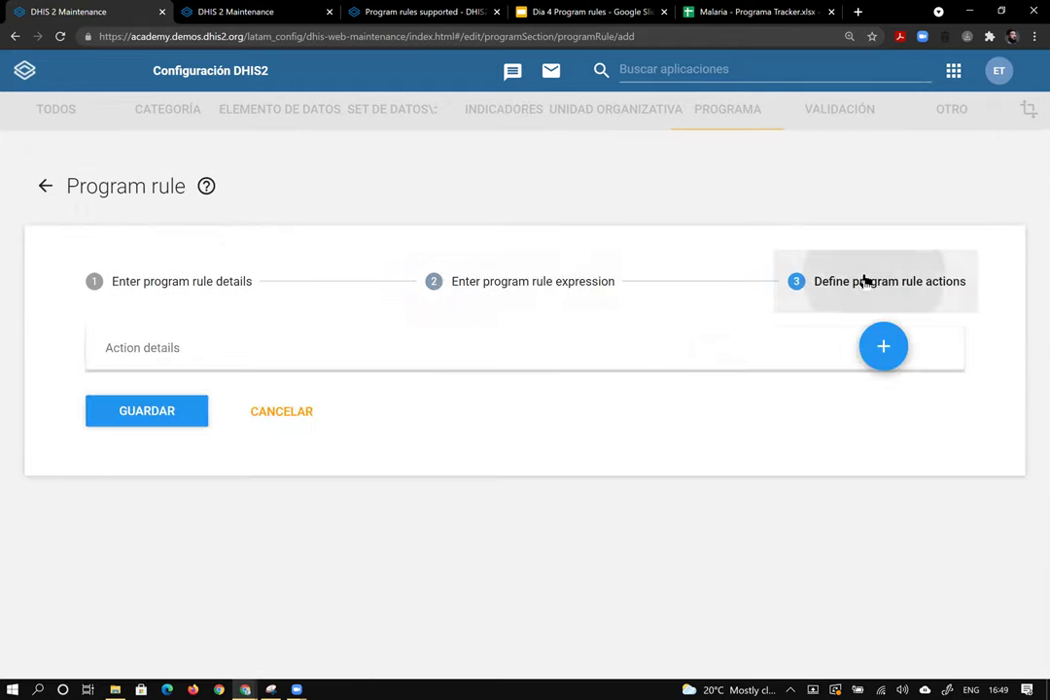
{"action": "left_click", "coordinate": [880, 350]}
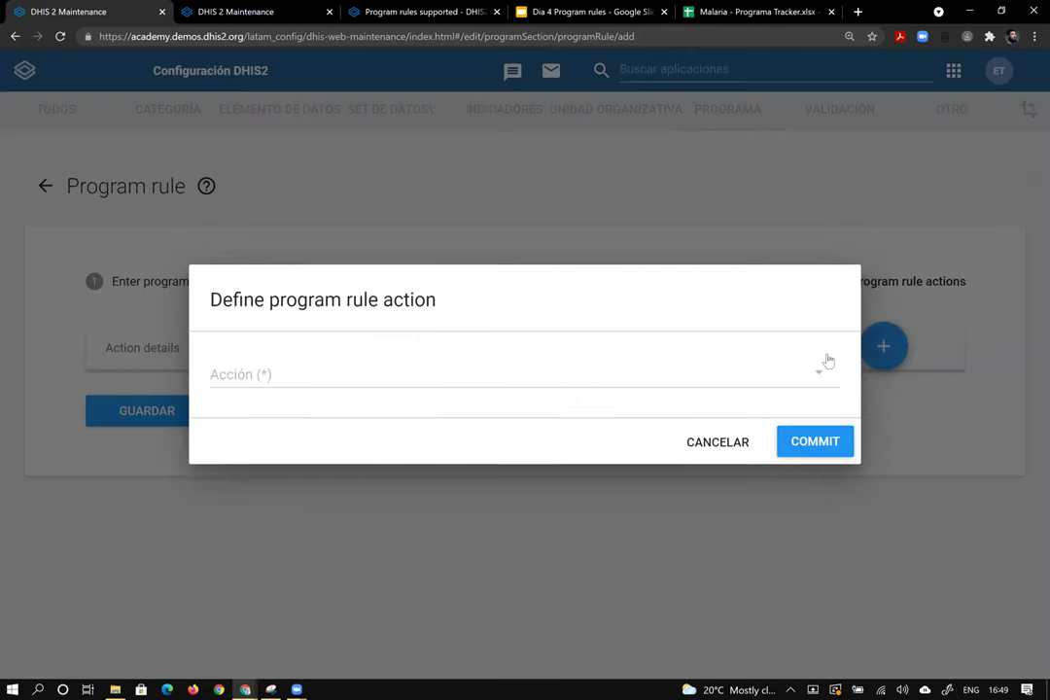
{"action": "left_click", "coordinate": [561, 386]}
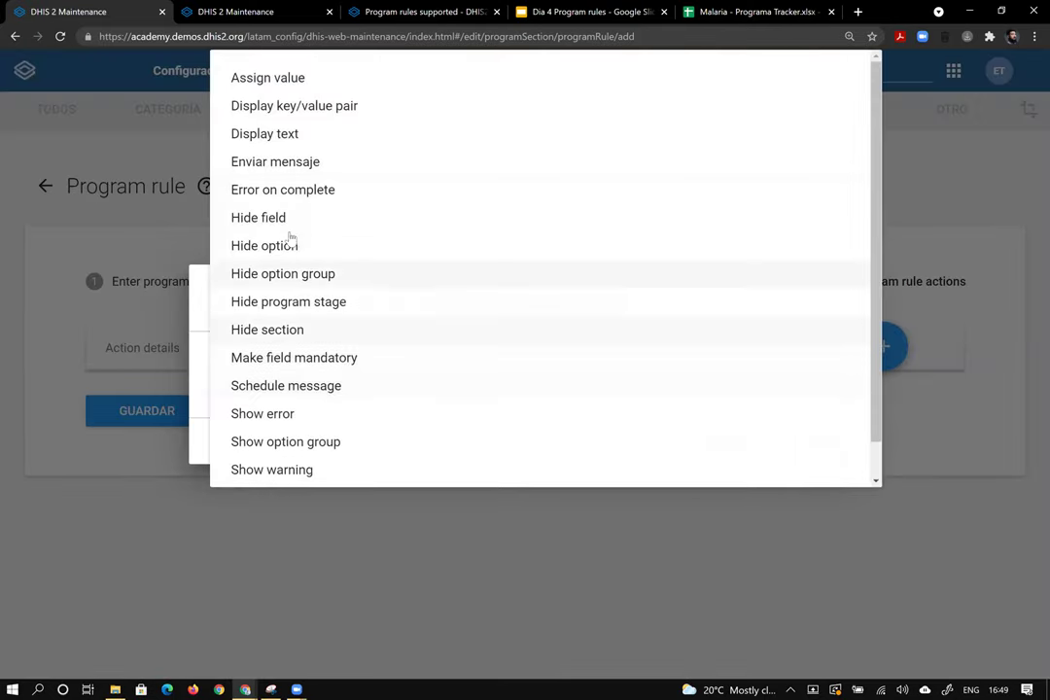
{"action": "left_click", "coordinate": [302, 334]}
{"action": "left_click", "coordinate": [368, 424]}
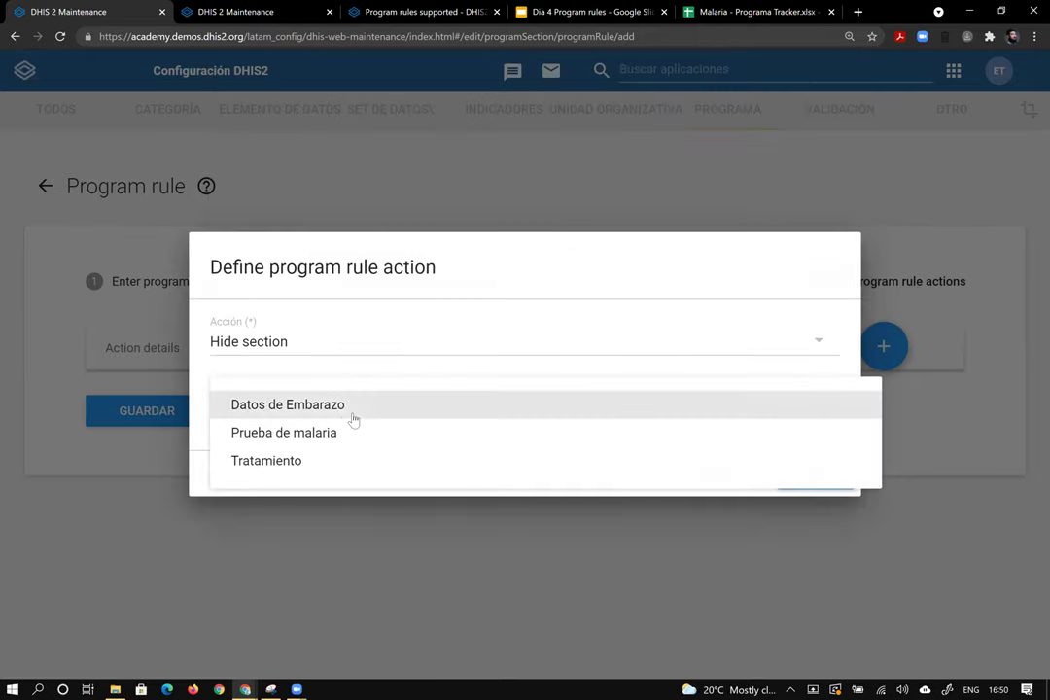
{"action": "left_click", "coordinate": [347, 414]}
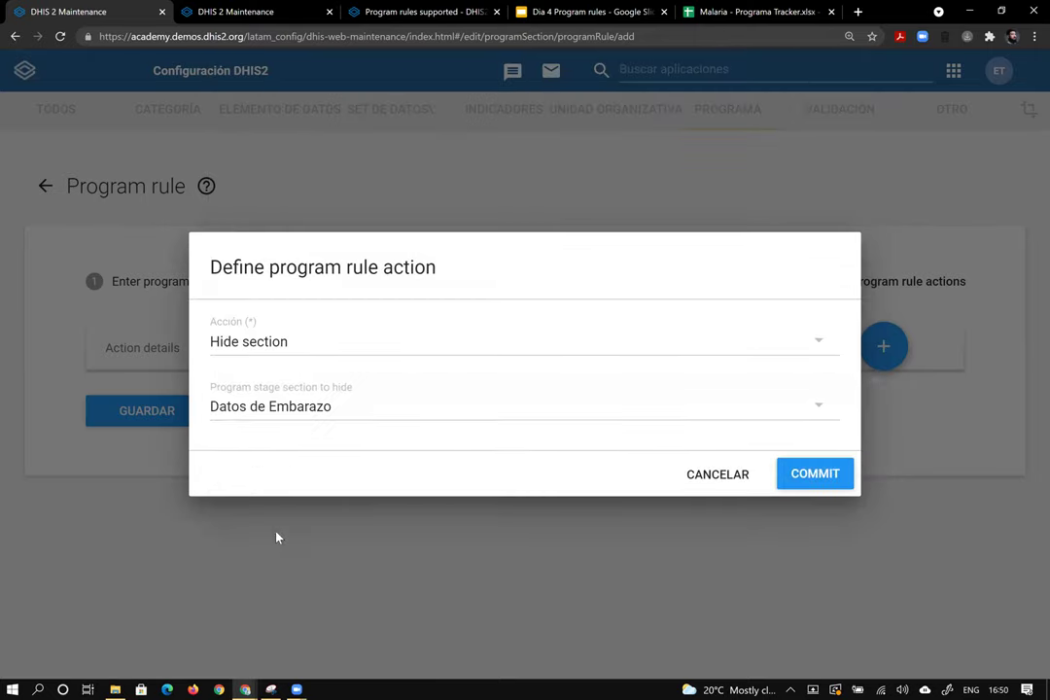
{"action": "left_click", "coordinate": [825, 475]}
{"action": "left_click", "coordinate": [169, 465]}
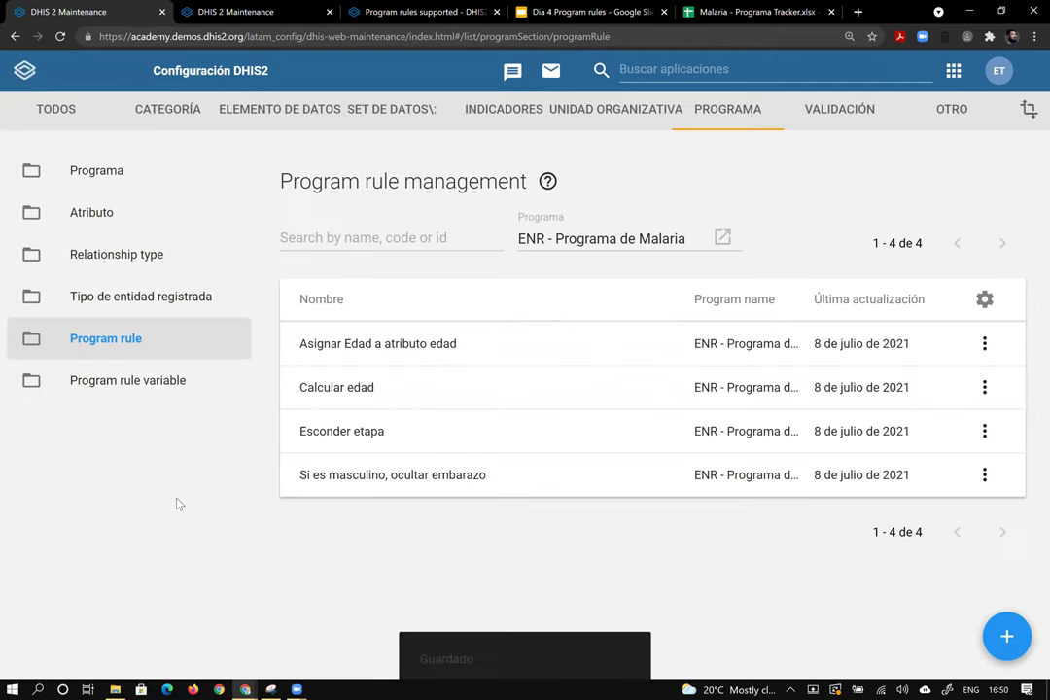
Open the browser cache cleaner and clear all of its storage items
{"action": "left_click", "coordinate": [642, 74]}
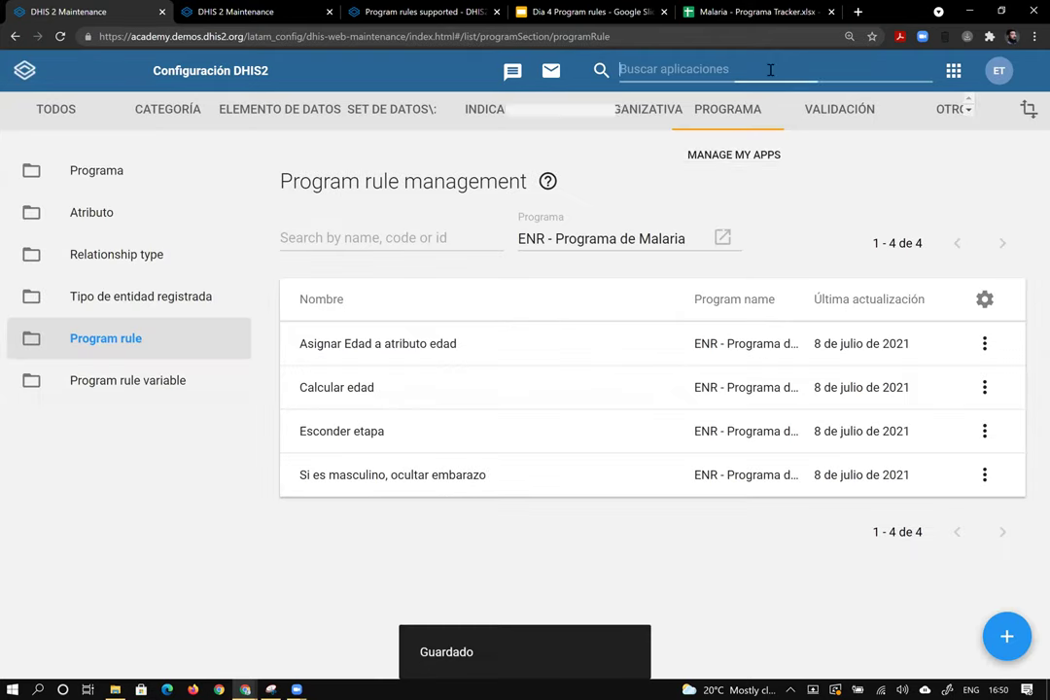
{"action": "left_click", "coordinate": [697, 389]}
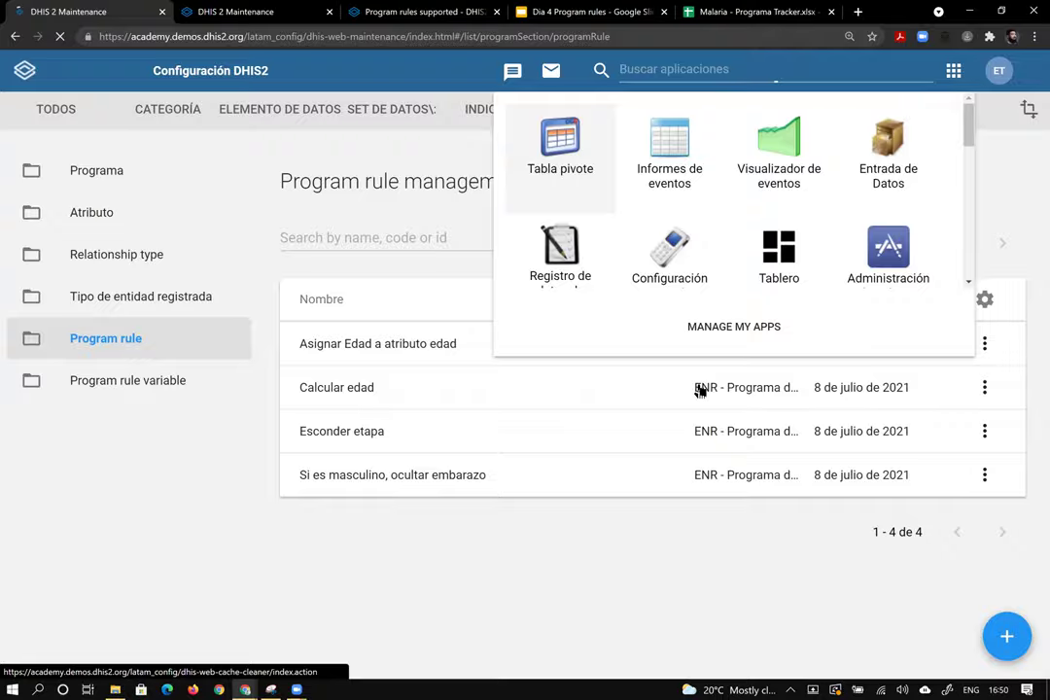
{"action": "left_click", "coordinate": [184, 159]}
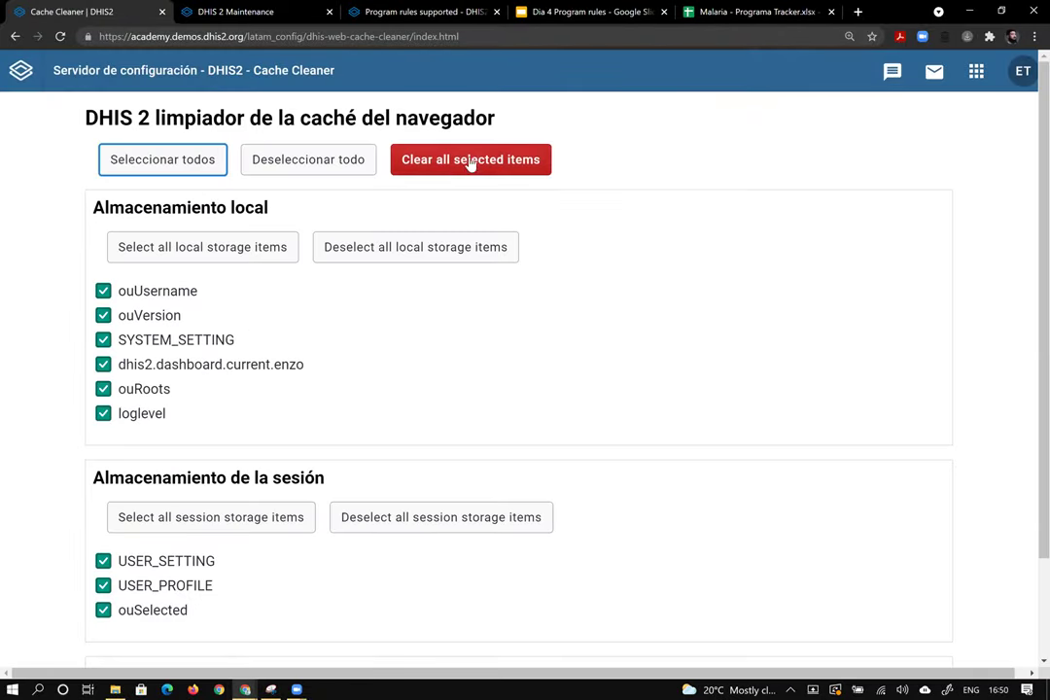
{"action": "left_click", "coordinate": [471, 159]}
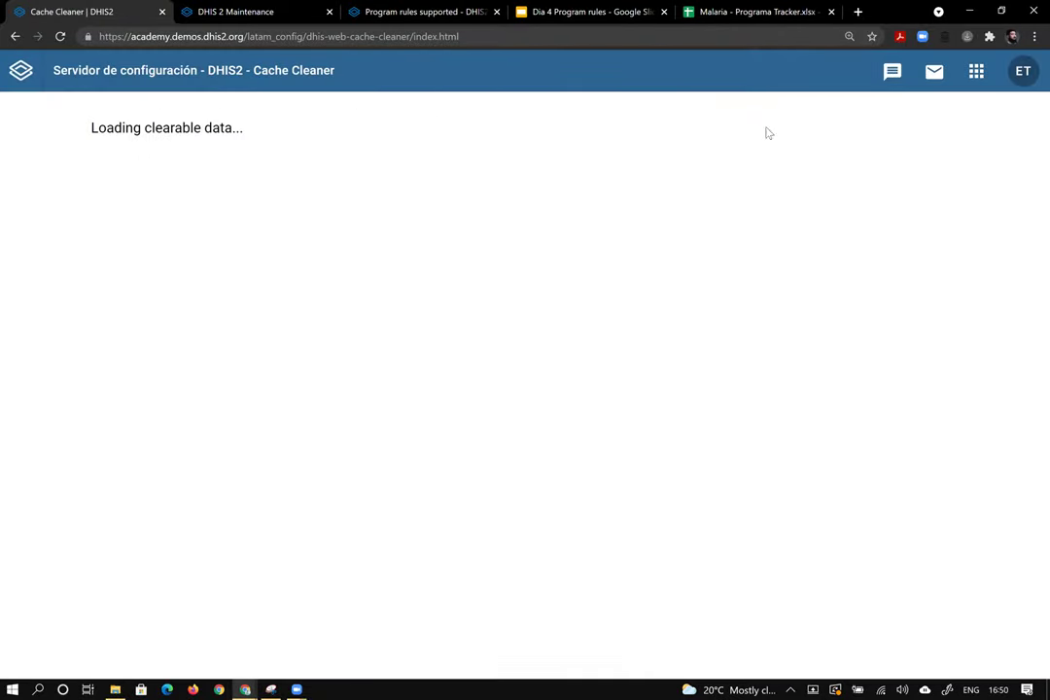
Open Tracker Capture and select Cardinal Hospital Gateway PHC in the Bird District of Animal Region
{"action": "left_click", "coordinate": [979, 78]}
{"action": "left_click", "coordinate": [827, 281]}
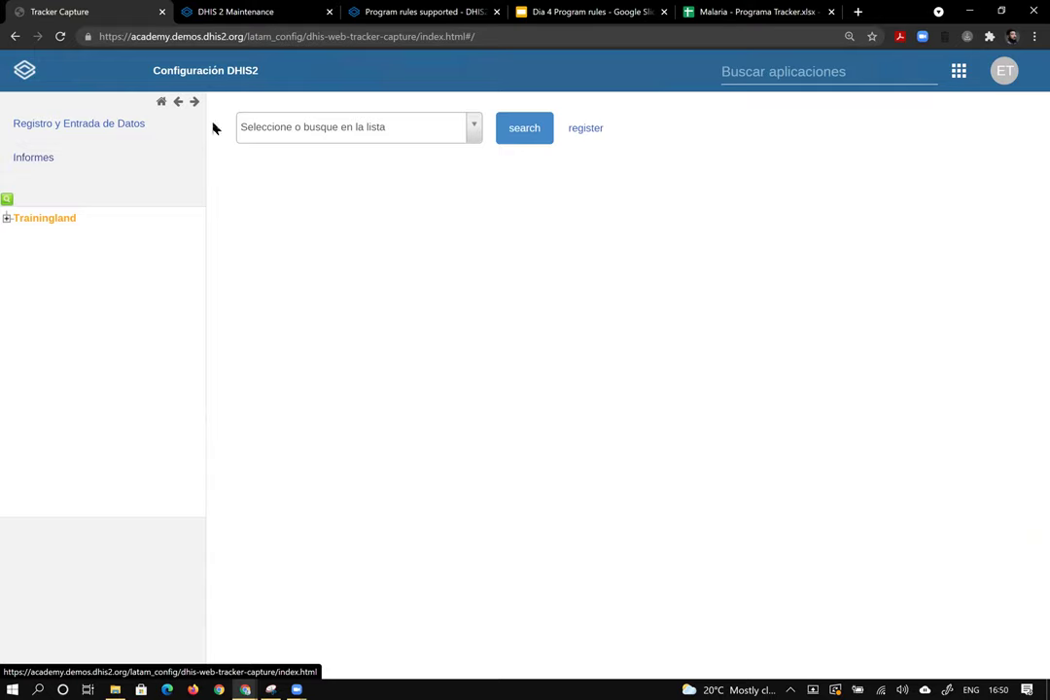
{"action": "left_click", "coordinate": [380, 126]}
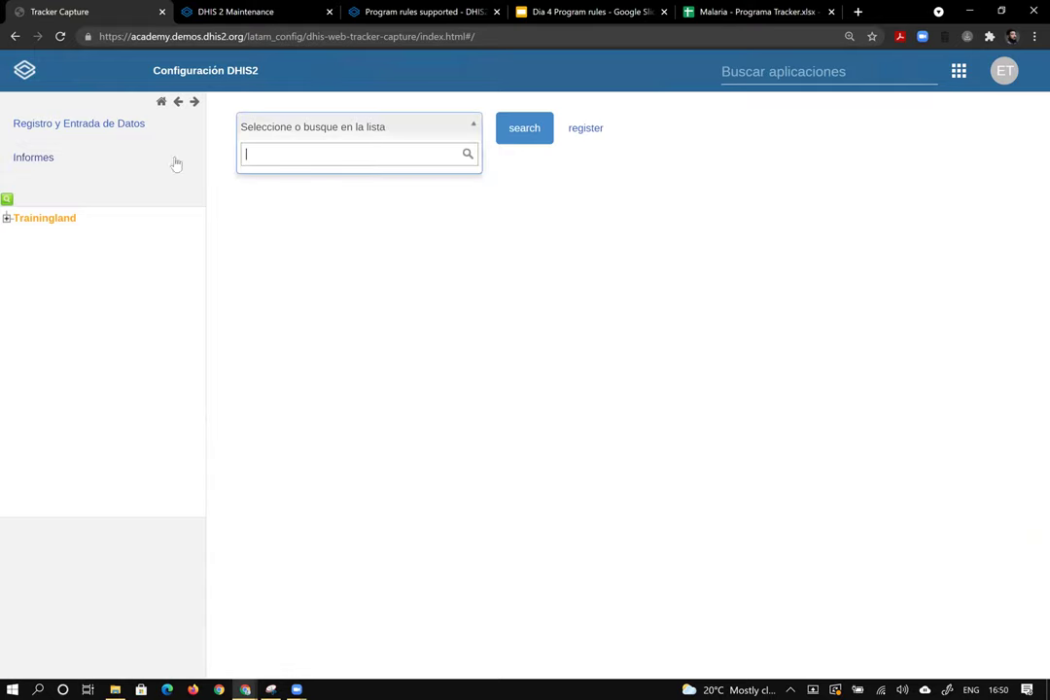
{"action": "left_click", "coordinate": [7, 218]}
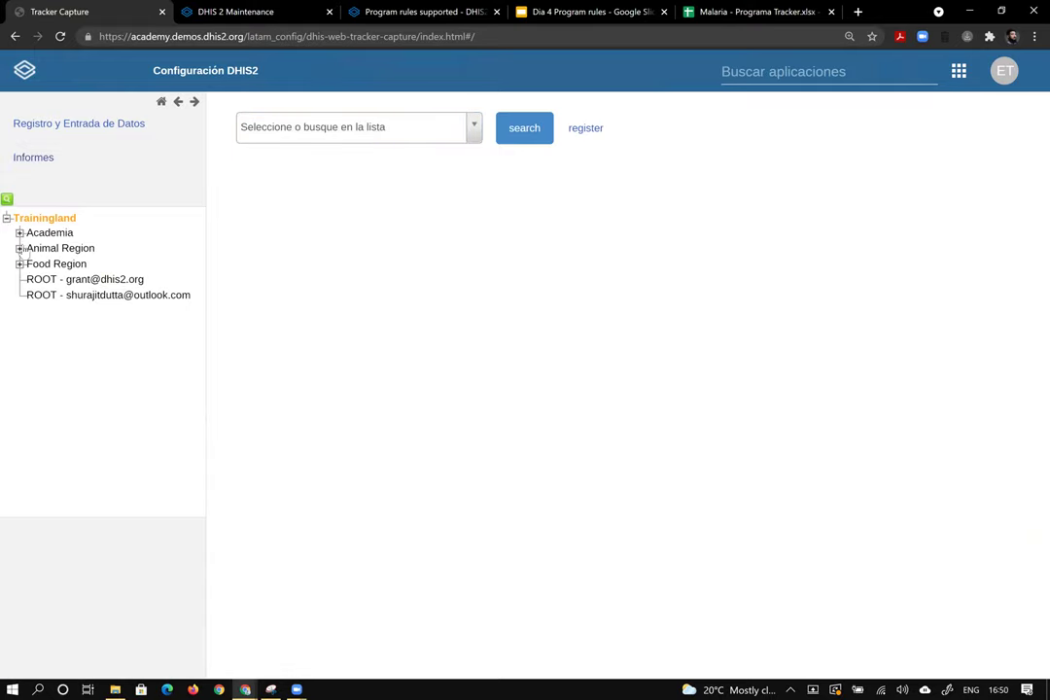
{"action": "left_click", "coordinate": [20, 248]}
{"action": "left_click", "coordinate": [33, 263]}
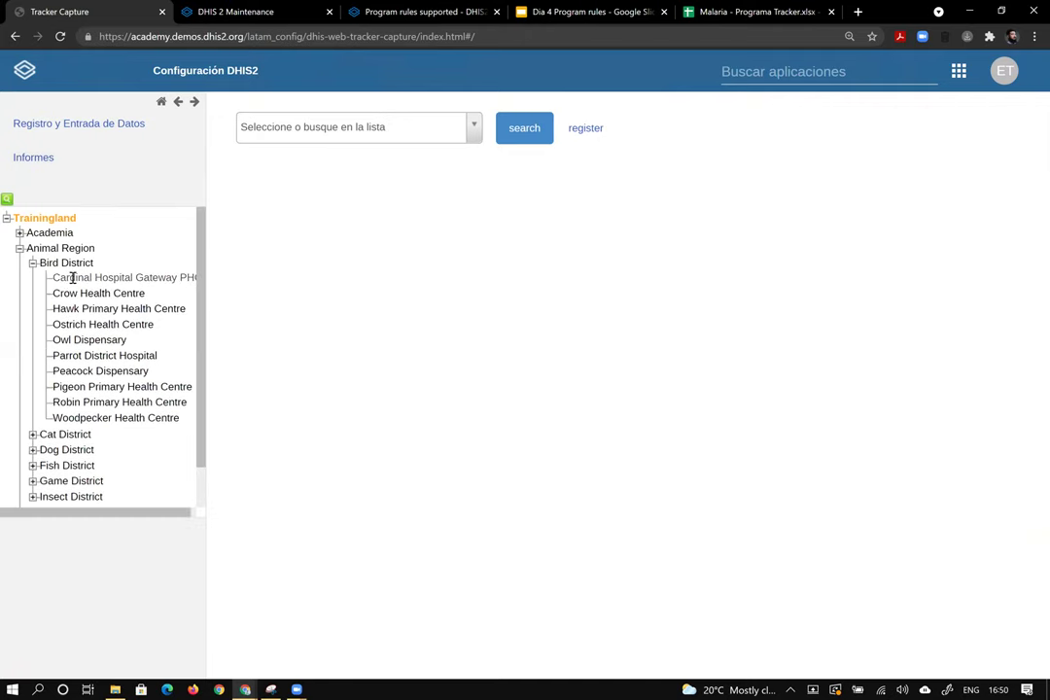
{"action": "left_click", "coordinate": [72, 278]}
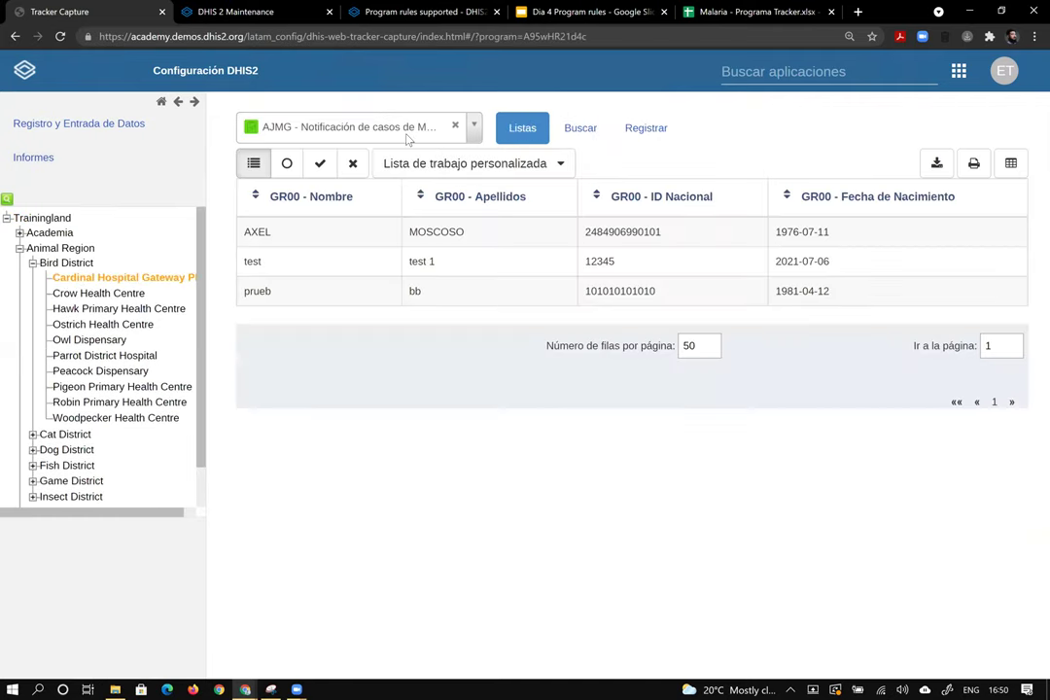
Choose the ENR - Programa de Malaria program and open the first listed patient's dashboard
{"action": "left_click", "coordinate": [409, 140]}
{"action": "left_click", "coordinate": [330, 284]}
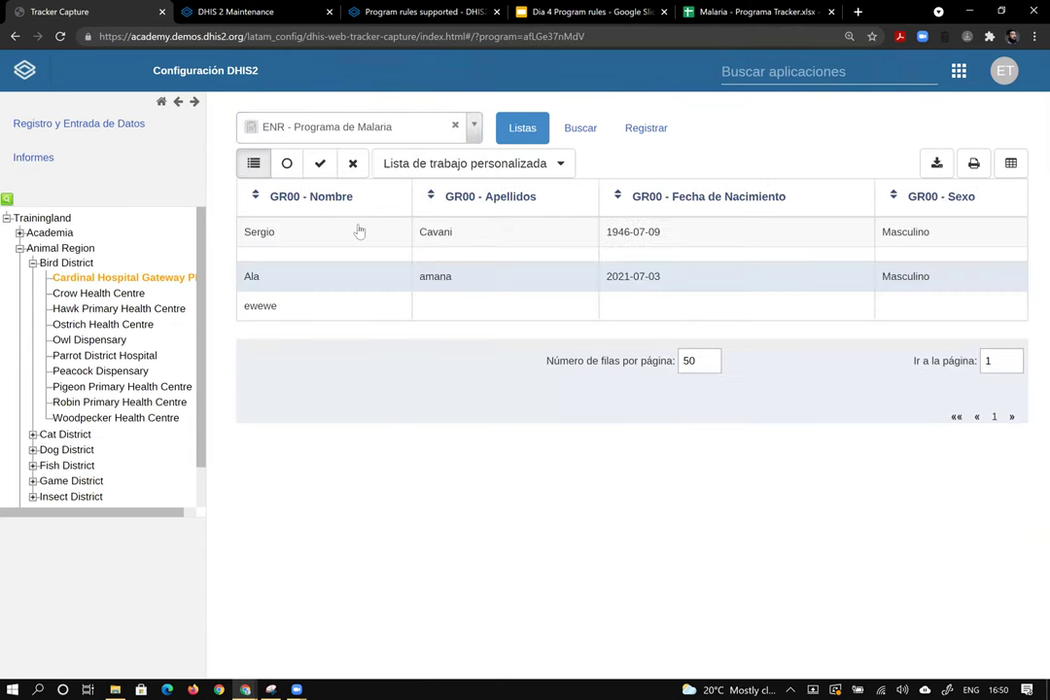
{"action": "left_click", "coordinate": [436, 248]}
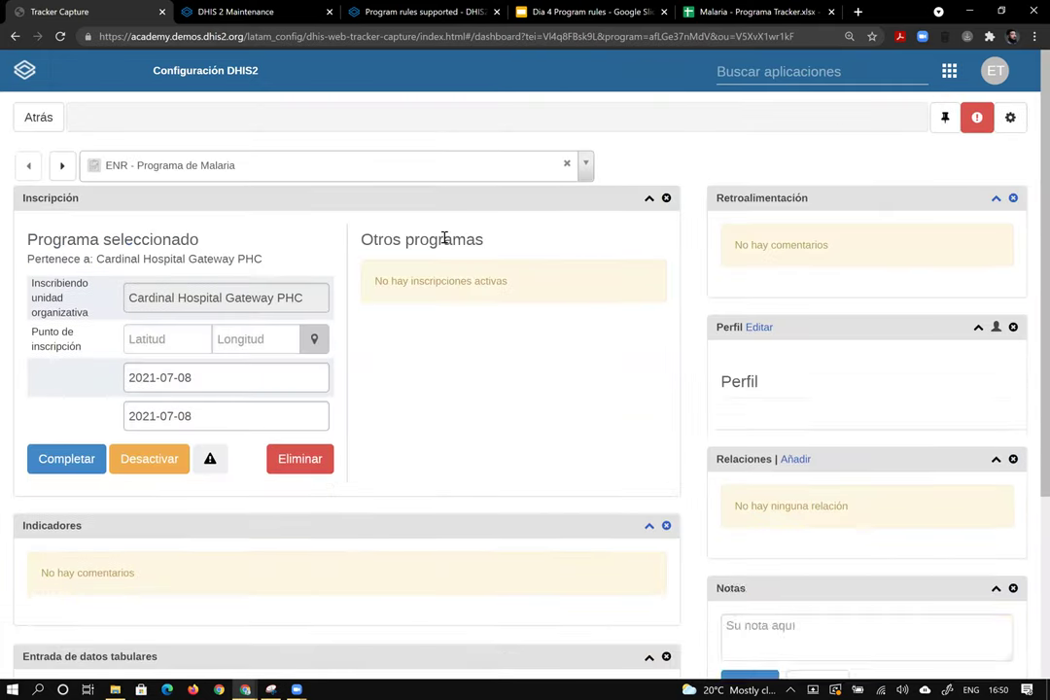
Examine the patient's profile and the sections of the Test & Tratamiento data entry form
{"action": "scroll", "coordinate": [445, 240], "scroll_direction": "down", "scroll_amount": 3}
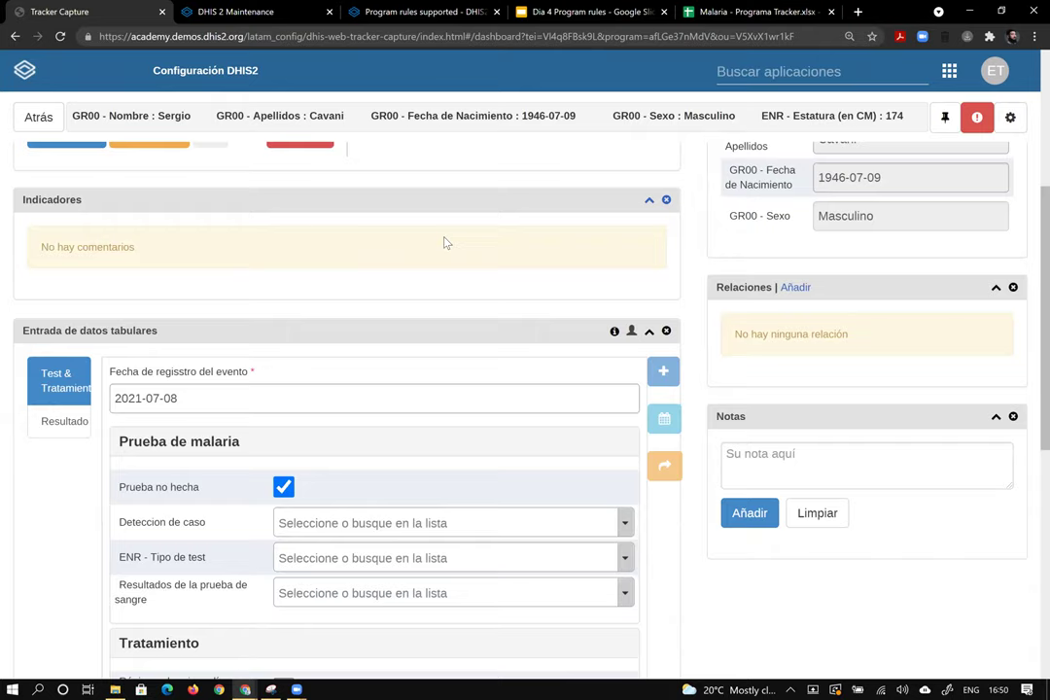
{"action": "scroll", "coordinate": [444, 242], "scroll_direction": "down", "scroll_amount": 1}
{"action": "scroll", "coordinate": [478, 284], "scroll_direction": "up", "scroll_amount": 4}
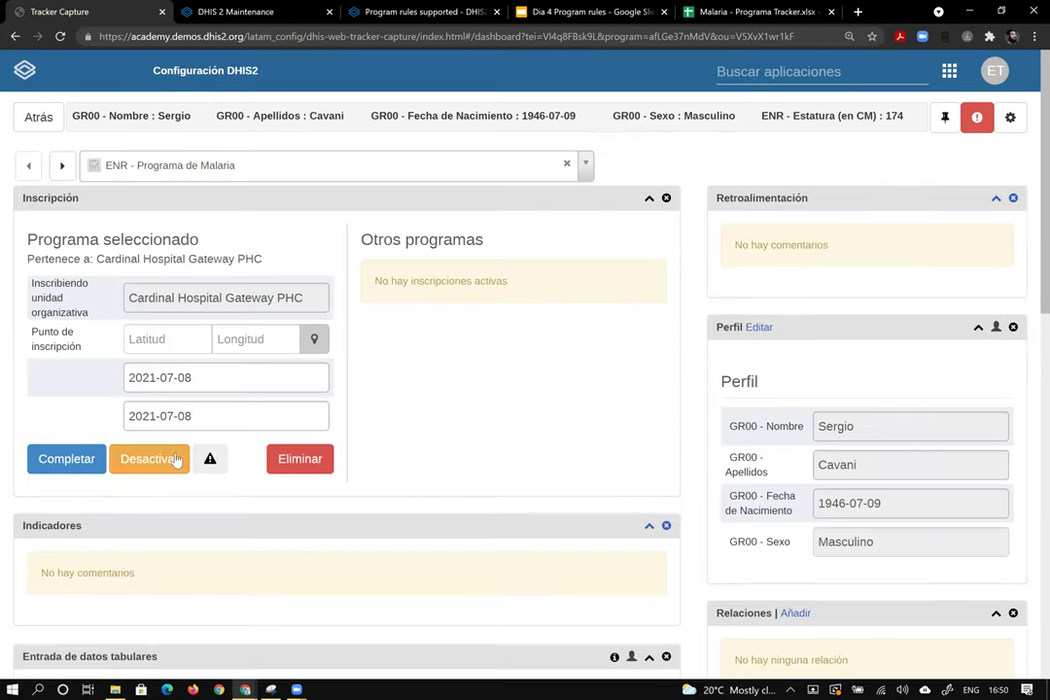
{"action": "scroll", "coordinate": [174, 389], "scroll_direction": "down", "scroll_amount": 3}
{"action": "scroll", "coordinate": [174, 389], "scroll_direction": "down", "scroll_amount": 1}
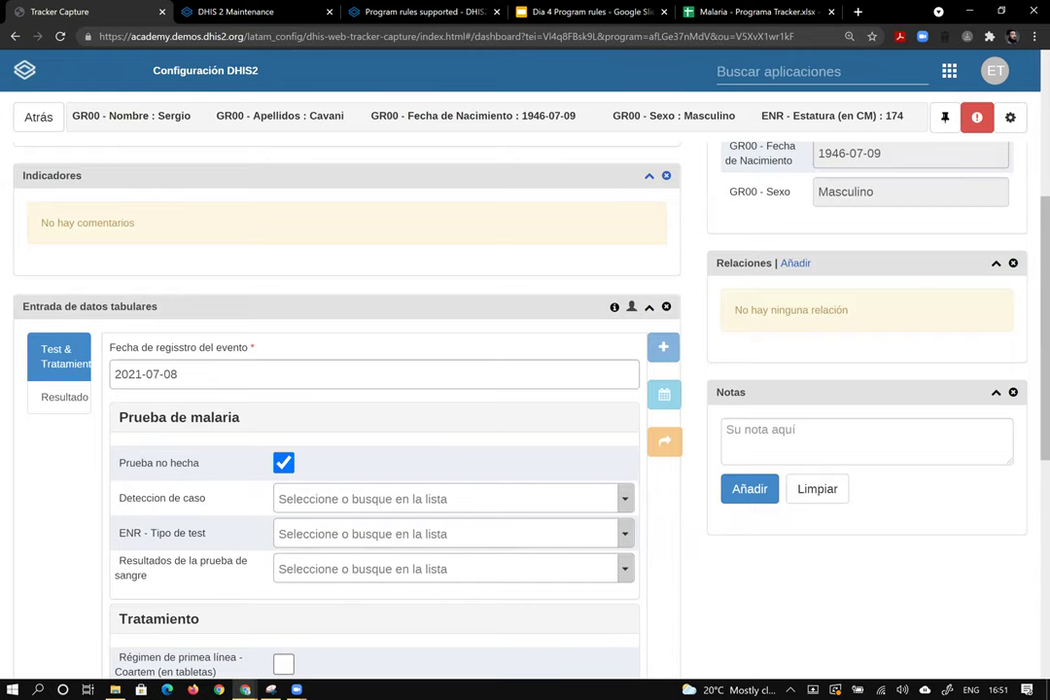
{"action": "scroll", "coordinate": [444, 389], "scroll_direction": "down", "scroll_amount": 1}
{"action": "scroll", "coordinate": [445, 389], "scroll_direction": "up", "scroll_amount": 2}
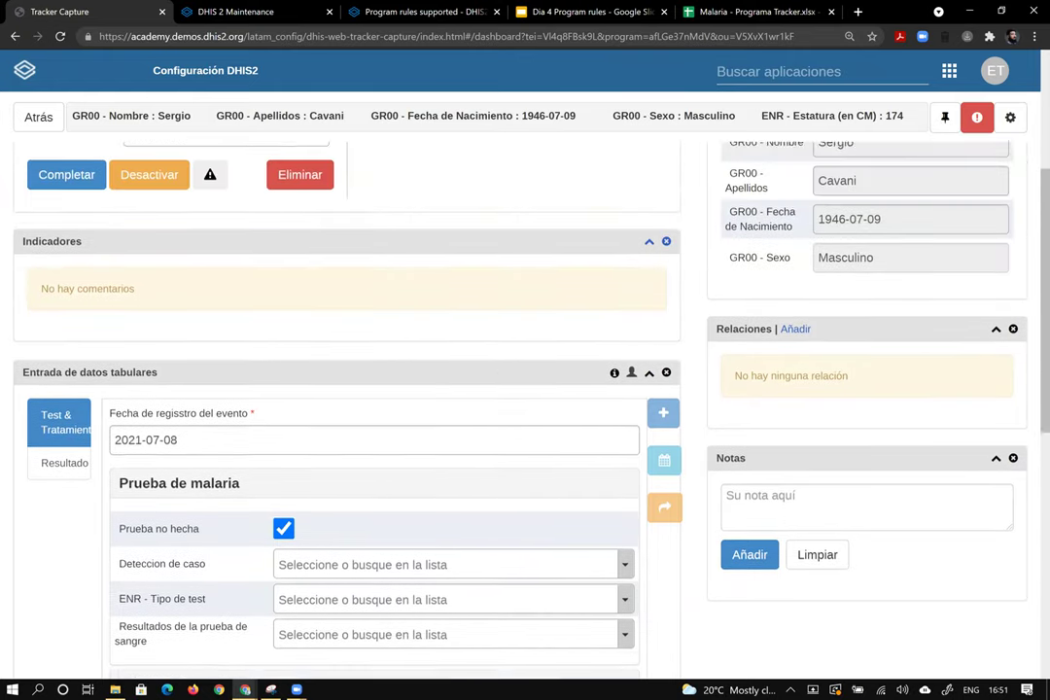
{"action": "scroll", "coordinate": [990, 169], "scroll_direction": "up", "scroll_amount": 1}
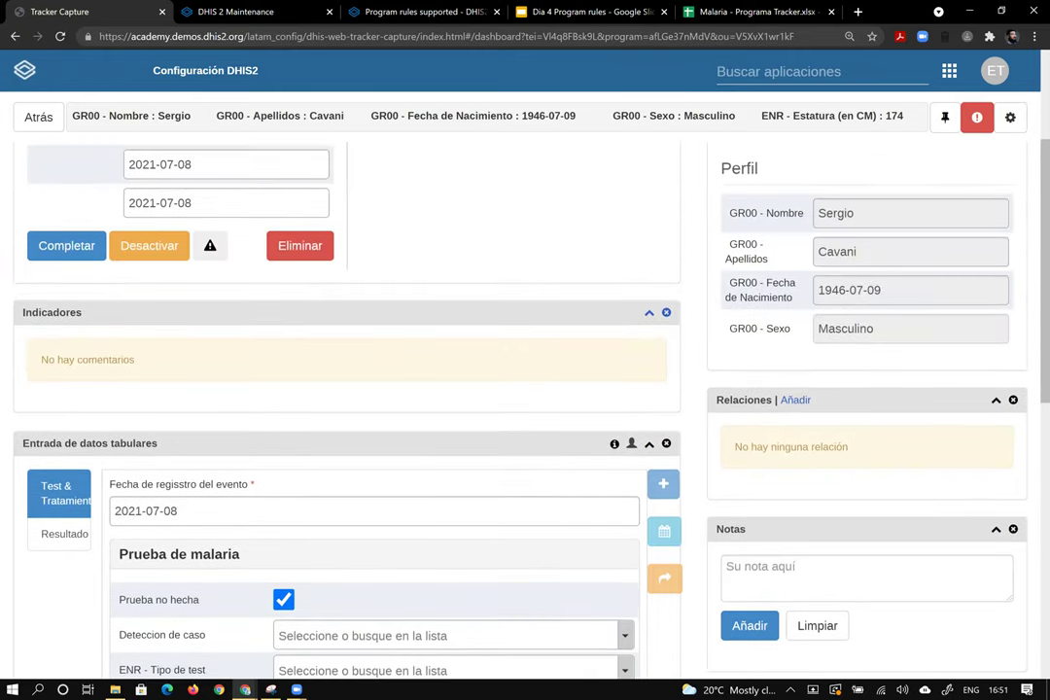
{"action": "scroll", "coordinate": [870, 241], "scroll_direction": "up", "scroll_amount": 2}
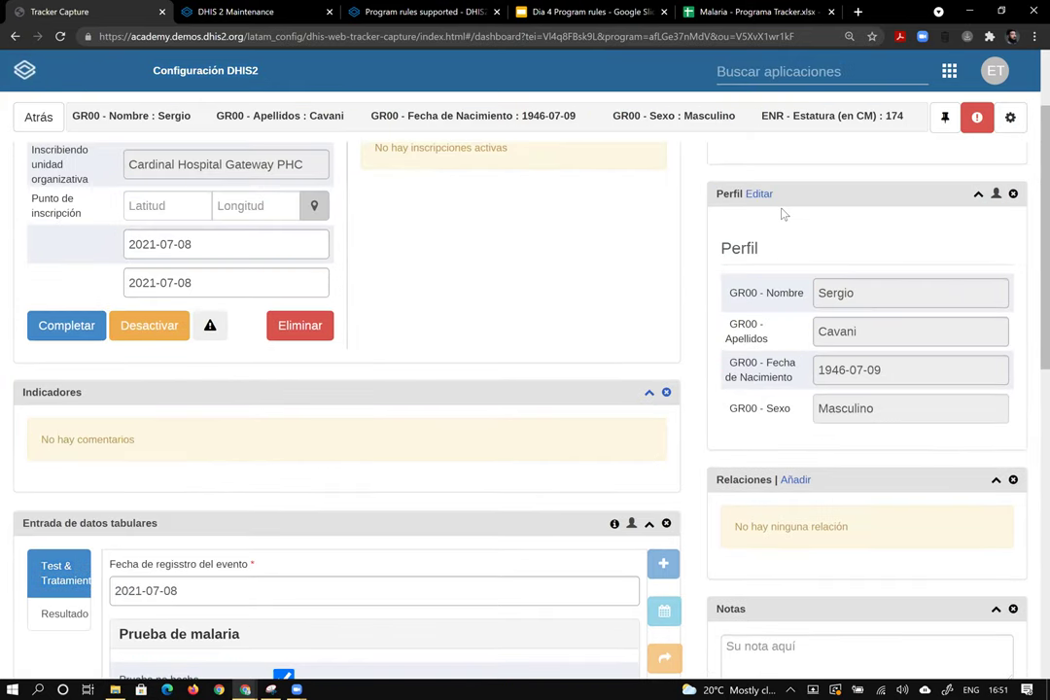
Edit the patient's profile, set GR00 - Sexo to Femenino and save it to test the rule on the data entry form
{"action": "left_click", "coordinate": [767, 196]}
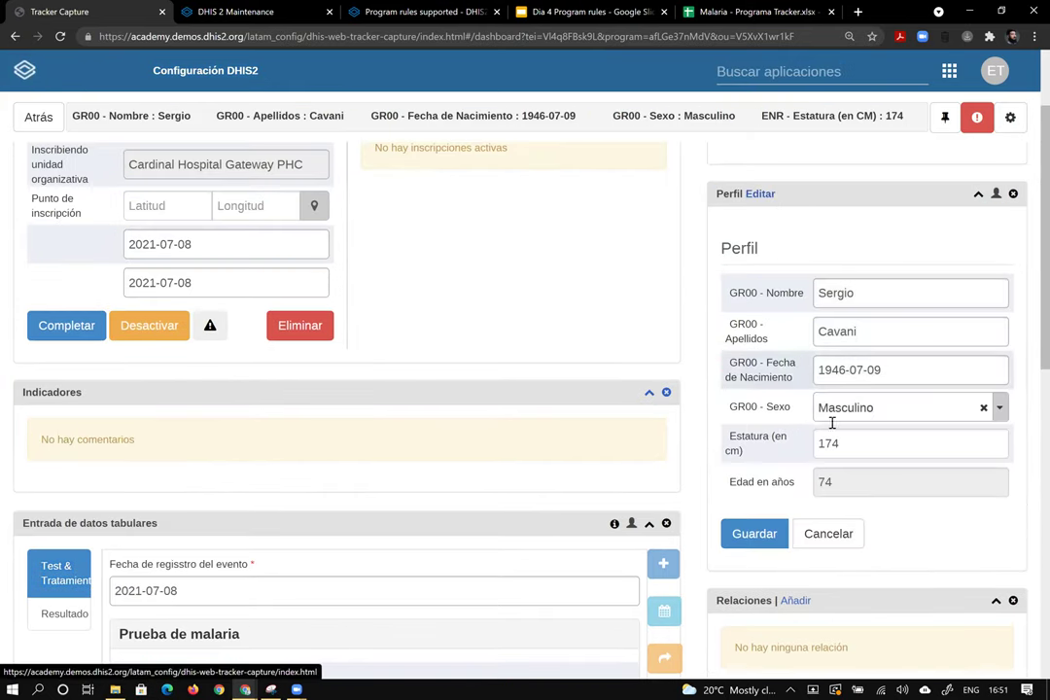
{"action": "left_click", "coordinate": [922, 408]}
{"action": "left_click", "coordinate": [897, 483]}
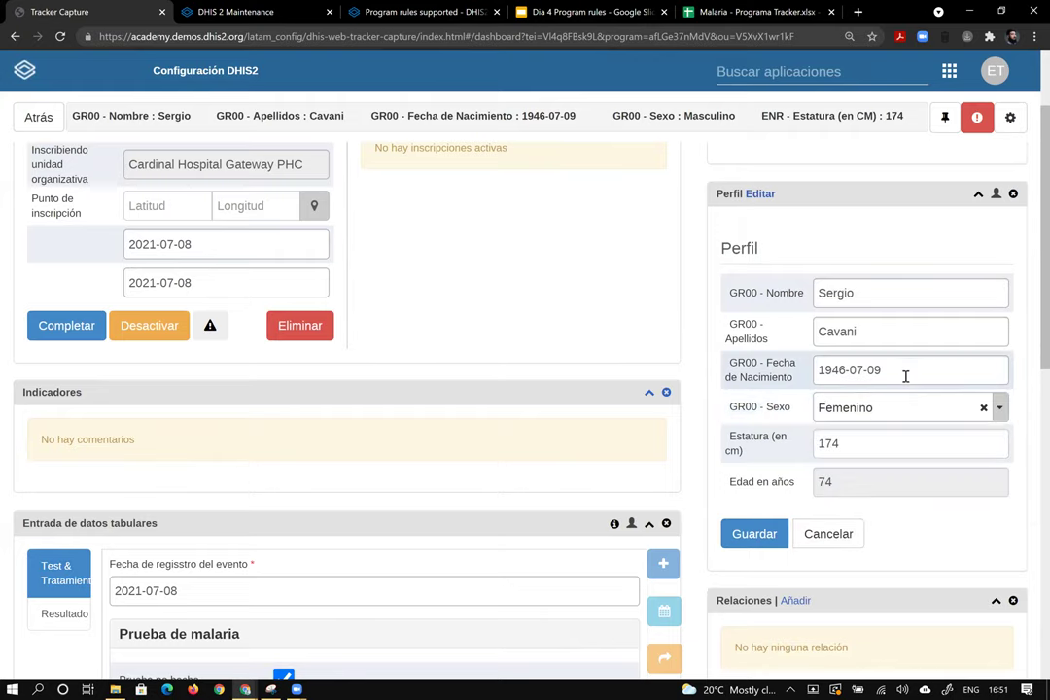
{"action": "left_click", "coordinate": [906, 375]}
{"action": "left_click", "coordinate": [757, 334]}
{"action": "scroll", "coordinate": [699, 305], "scroll_direction": "down", "scroll_amount": 4}
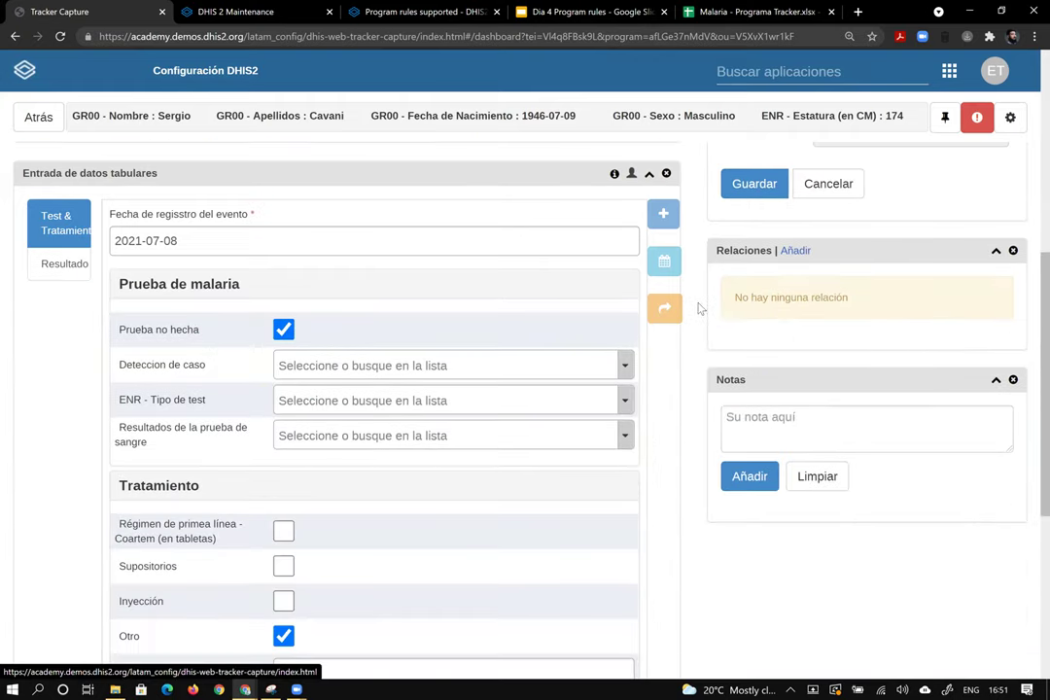
{"action": "left_click", "coordinate": [755, 184]}
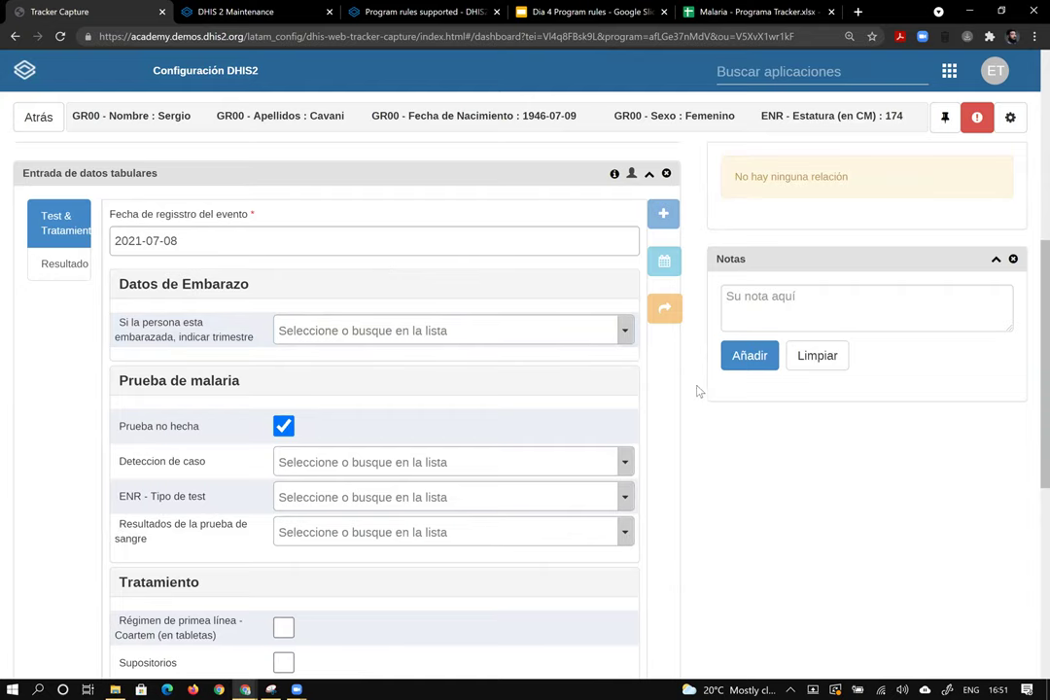
Set GR00 - Sexo in the patient's profile to Masculino, save it and check which sections the data entry form offers
{"action": "scroll", "coordinate": [838, 365], "scroll_direction": "up", "scroll_amount": 4}
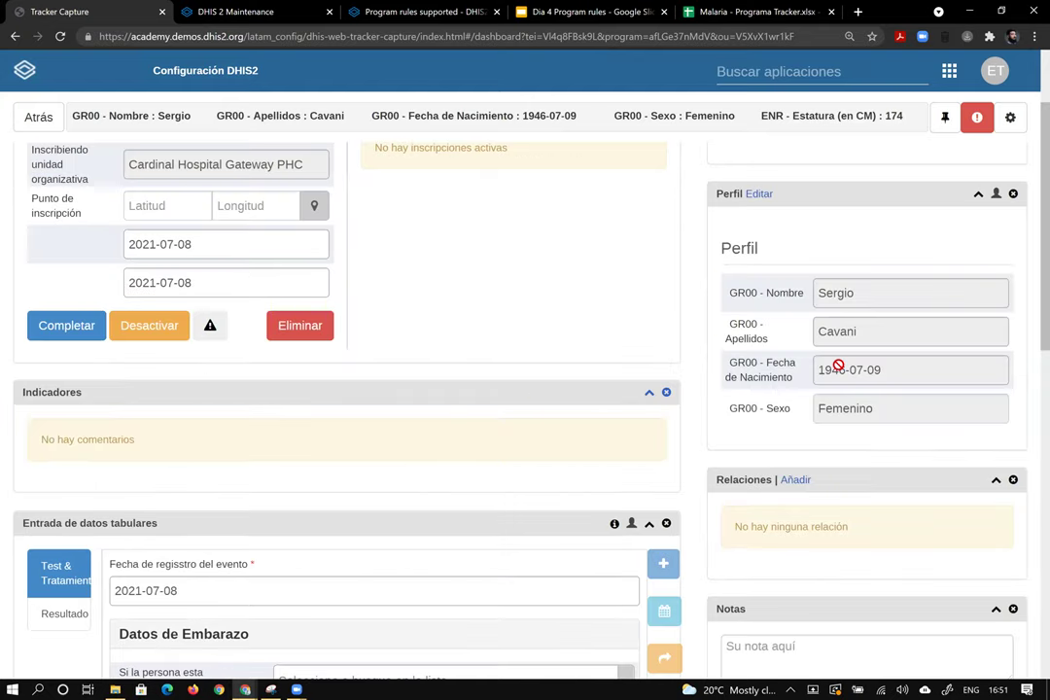
{"action": "left_click", "coordinate": [759, 195]}
{"action": "left_click", "coordinate": [983, 407]}
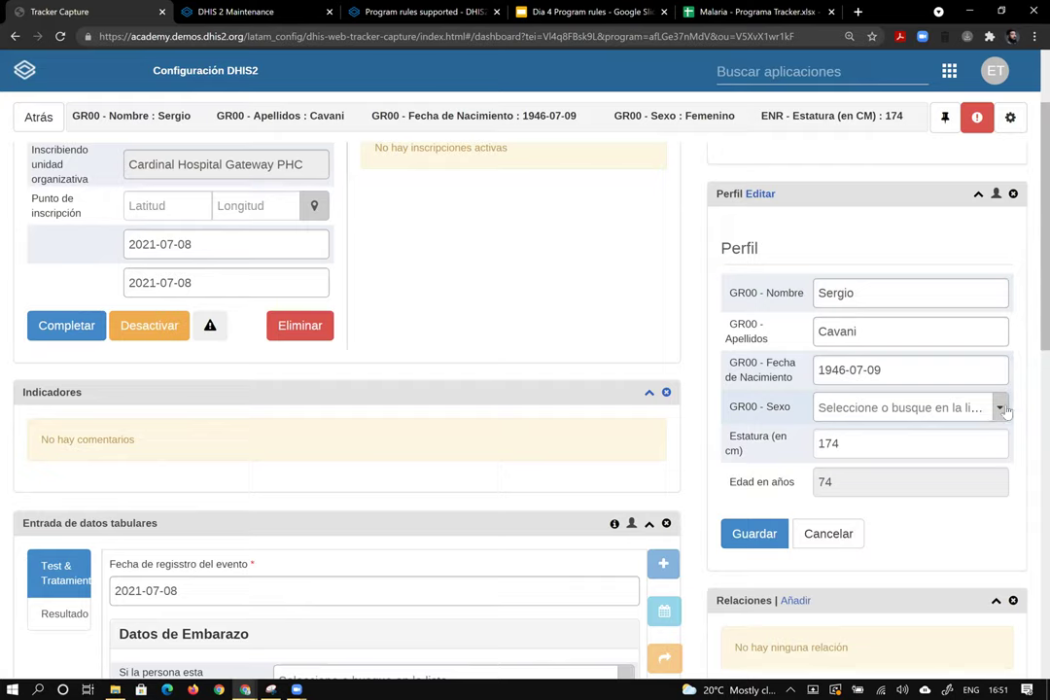
{"action": "left_click", "coordinate": [994, 413]}
{"action": "left_click", "coordinate": [842, 507]}
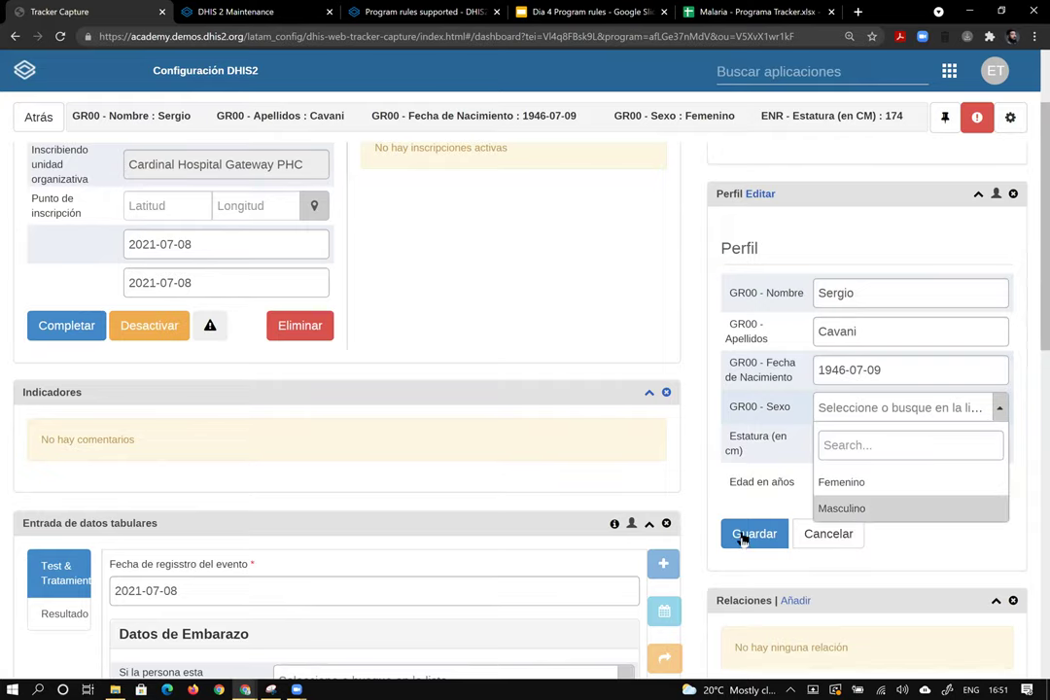
{"action": "left_click", "coordinate": [747, 535]}
{"action": "scroll", "coordinate": [299, 430], "scroll_direction": "down", "scroll_amount": 4}
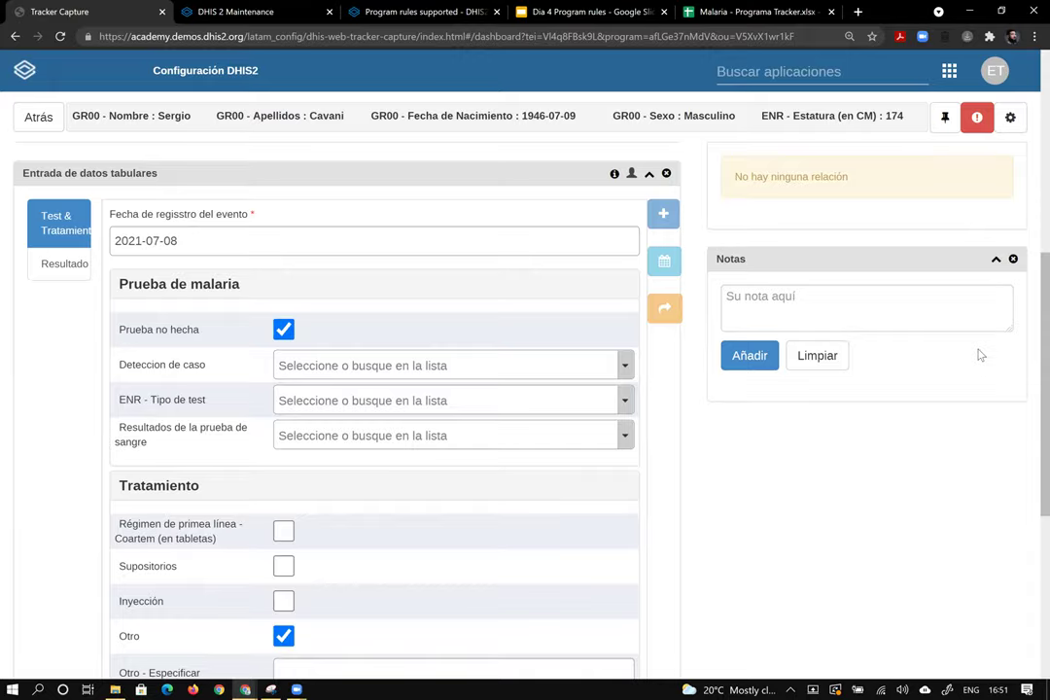
{"action": "scroll", "coordinate": [980, 356], "scroll_direction": "up", "scroll_amount": 5}
{"action": "scroll", "coordinate": [504, 479], "scroll_direction": "down", "scroll_amount": 3}
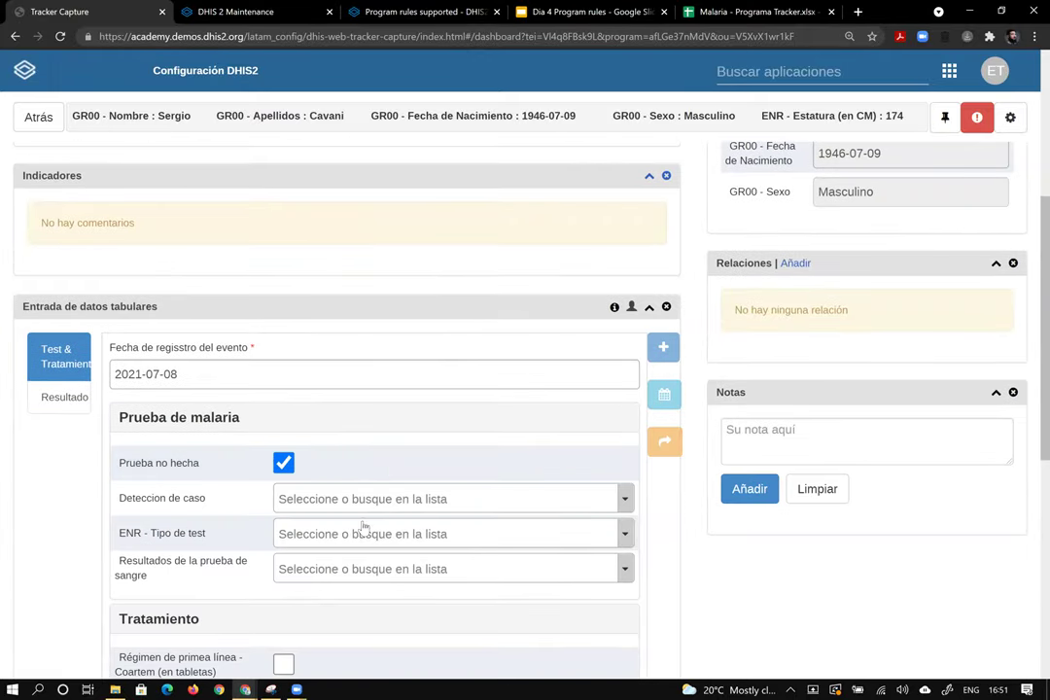
{"action": "scroll", "coordinate": [464, 537], "scroll_direction": "down", "scroll_amount": 3}
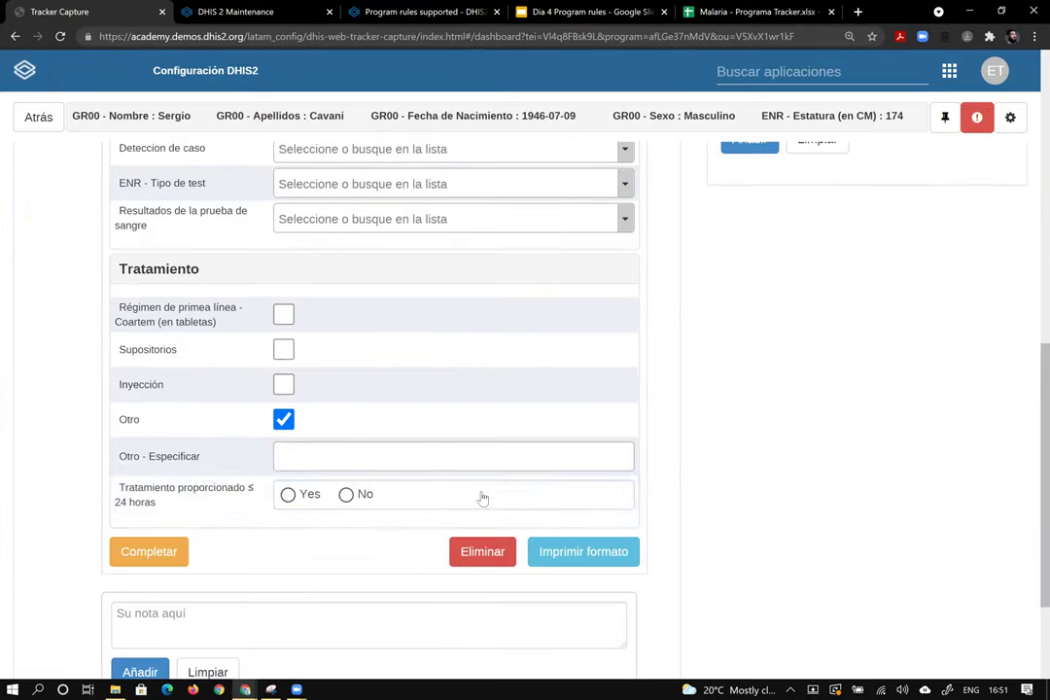
{"action": "scroll", "coordinate": [523, 247], "scroll_direction": "up", "scroll_amount": 2}
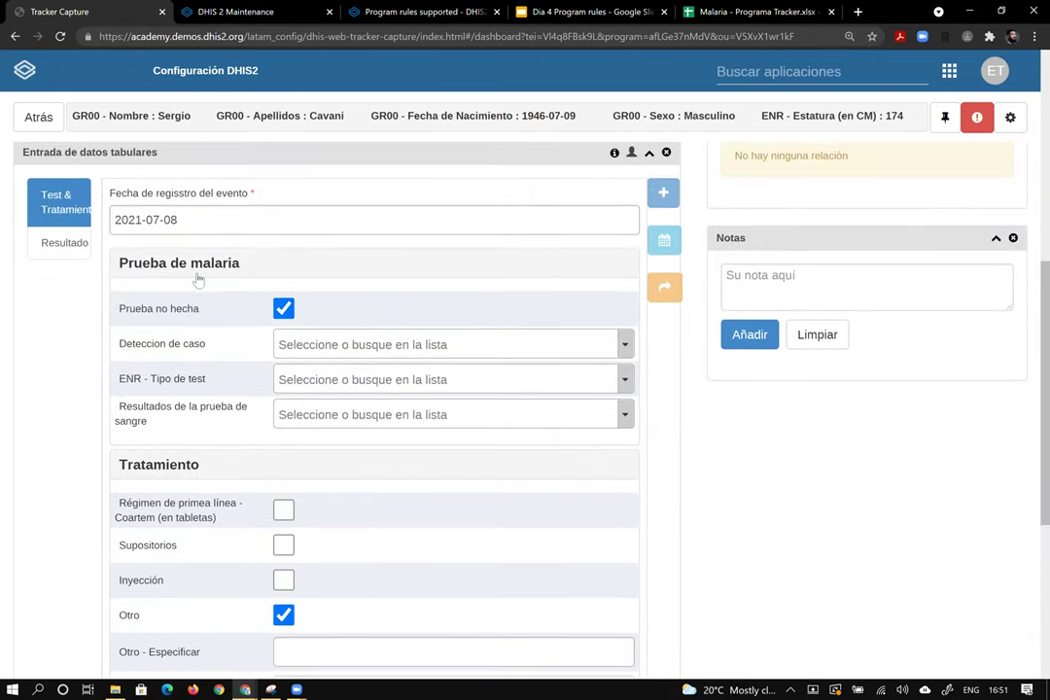
Switch to the Malaria - Programa Tracker spreadsheet and examine the diagnosis columns grouped under RESULTADO POSITIVO RDT
{"action": "left_click", "coordinate": [729, 7]}
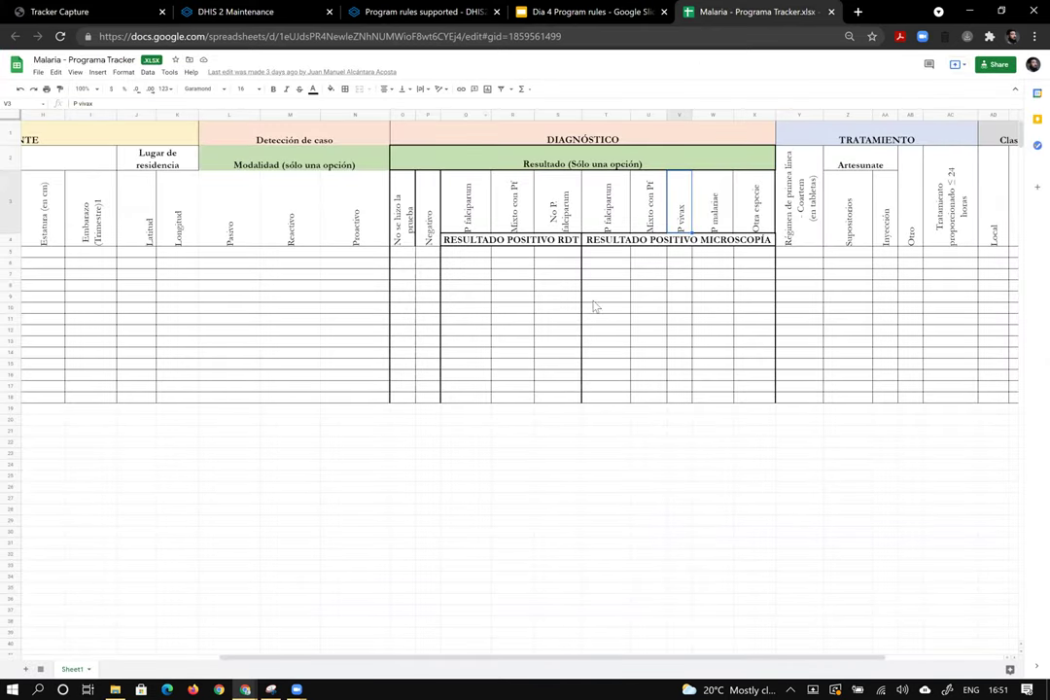
{"action": "left_click", "coordinate": [1034, 36]}
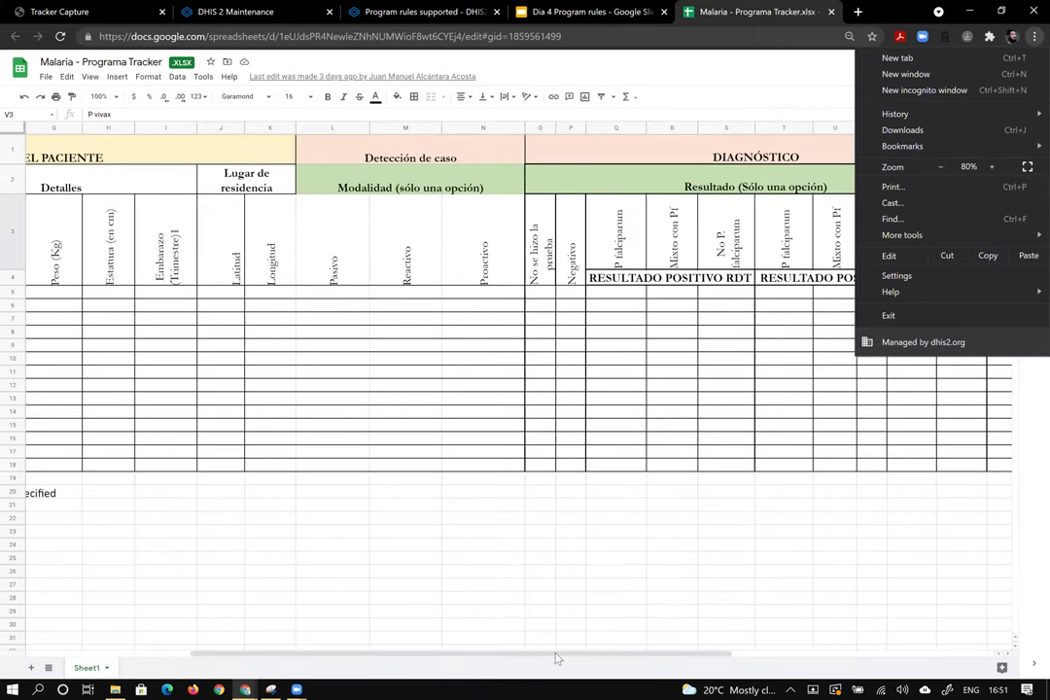
{"action": "left_click", "coordinate": [555, 659]}
{"action": "left_click_drag", "start_coordinate": [563, 654], "coordinate": [690, 654]}
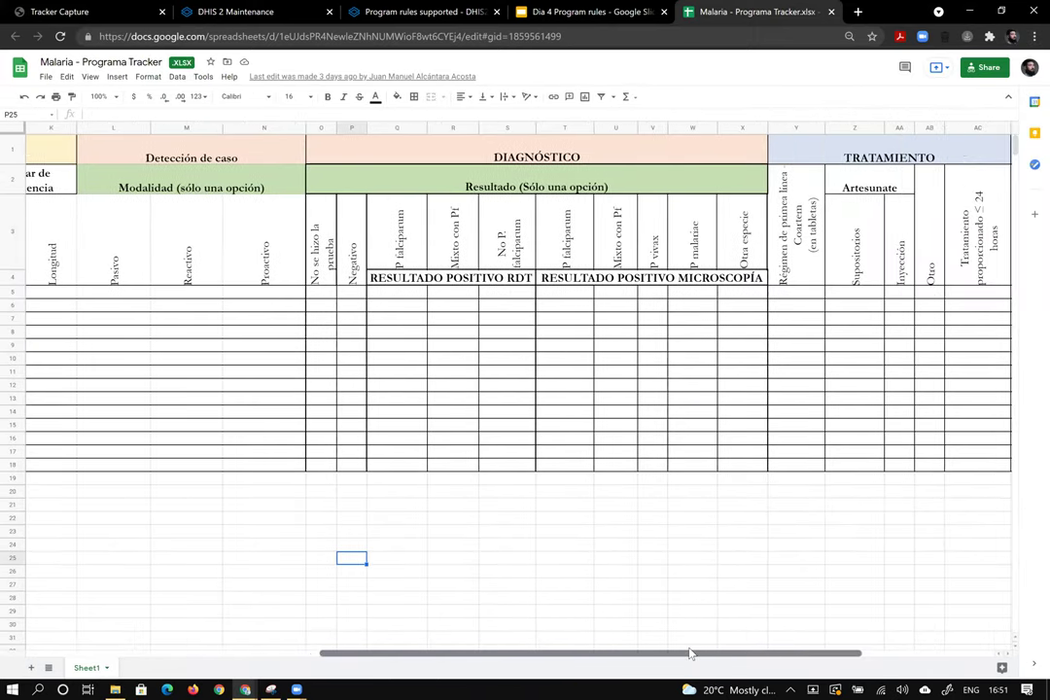
{"action": "left_click", "coordinate": [406, 243]}
{"action": "left_click", "coordinate": [452, 239]}
{"action": "left_click", "coordinate": [511, 254]}
{"action": "left_click", "coordinate": [518, 280]}
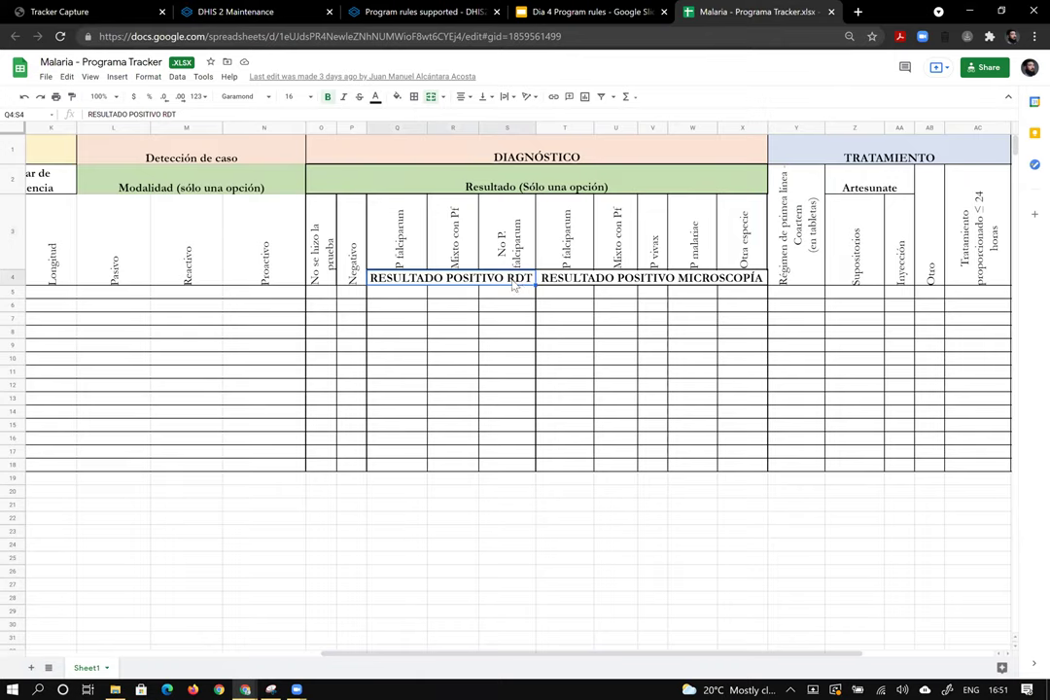
{"action": "double_click", "coordinate": [512, 279]}
{"action": "left_click_drag", "start_coordinate": [506, 277], "coordinate": [529, 277]}
Examine the diagnosis columns grouped under RESULTADO POSITIVO MICROSCOPÍA and compare them with the RDT group
{"action": "left_click", "coordinate": [613, 280]}
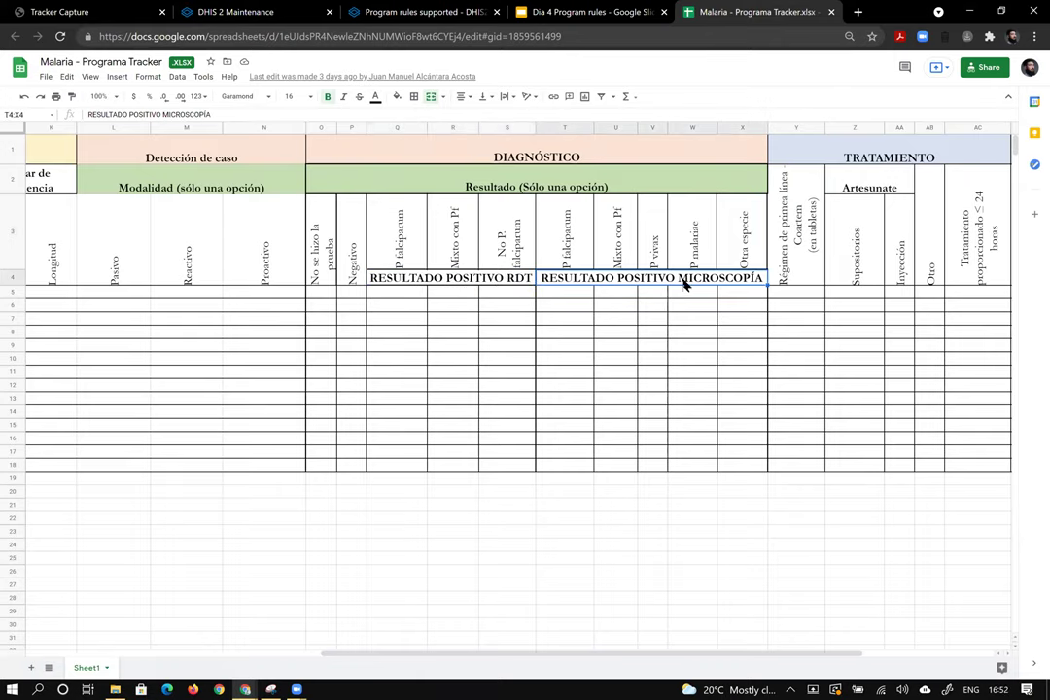
{"action": "double_click", "coordinate": [684, 278]}
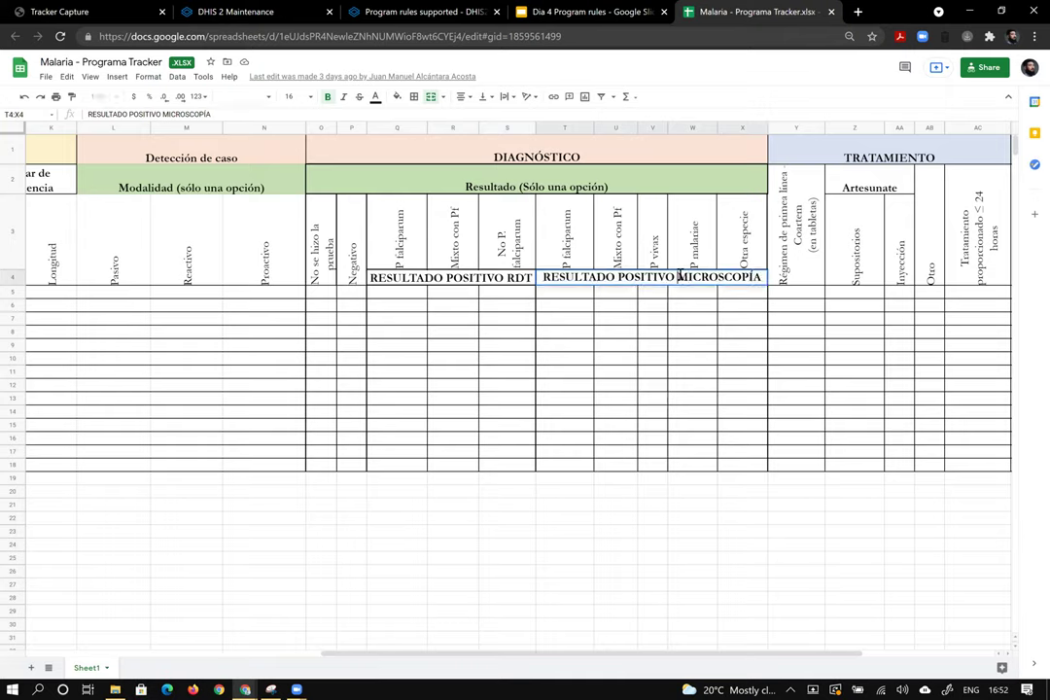
{"action": "left_click_drag", "start_coordinate": [679, 277], "coordinate": [796, 277]}
{"action": "key", "text": "Escape"}
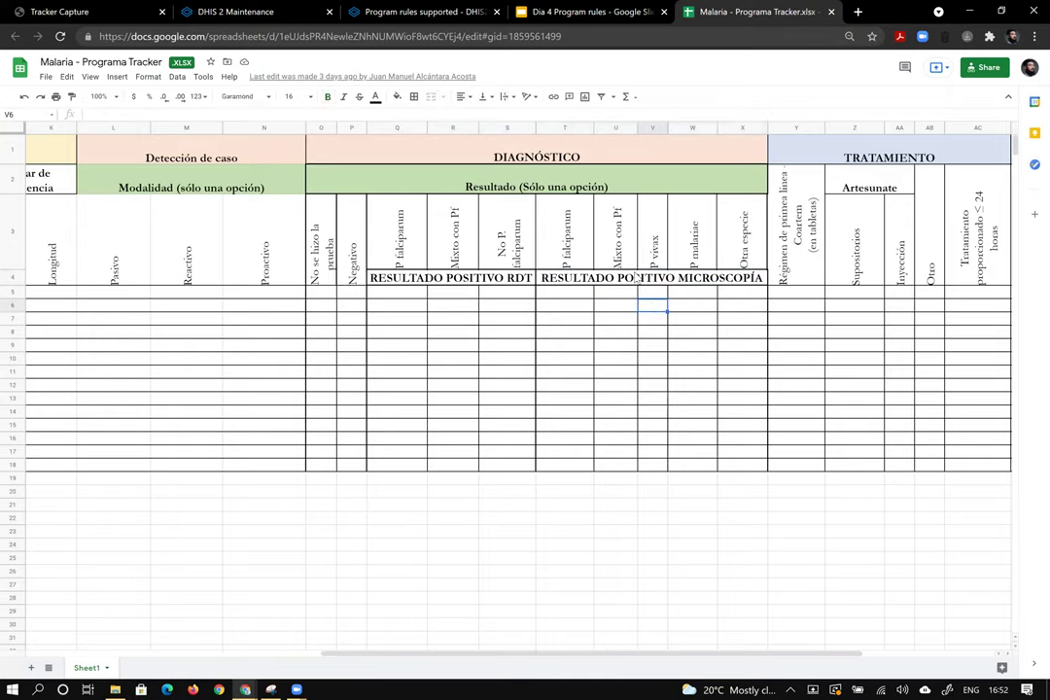
{"action": "left_click", "coordinate": [622, 234]}
{"action": "left_click", "coordinate": [659, 229]}
{"action": "left_click", "coordinate": [695, 238]}
{"action": "left_click", "coordinate": [738, 248]}
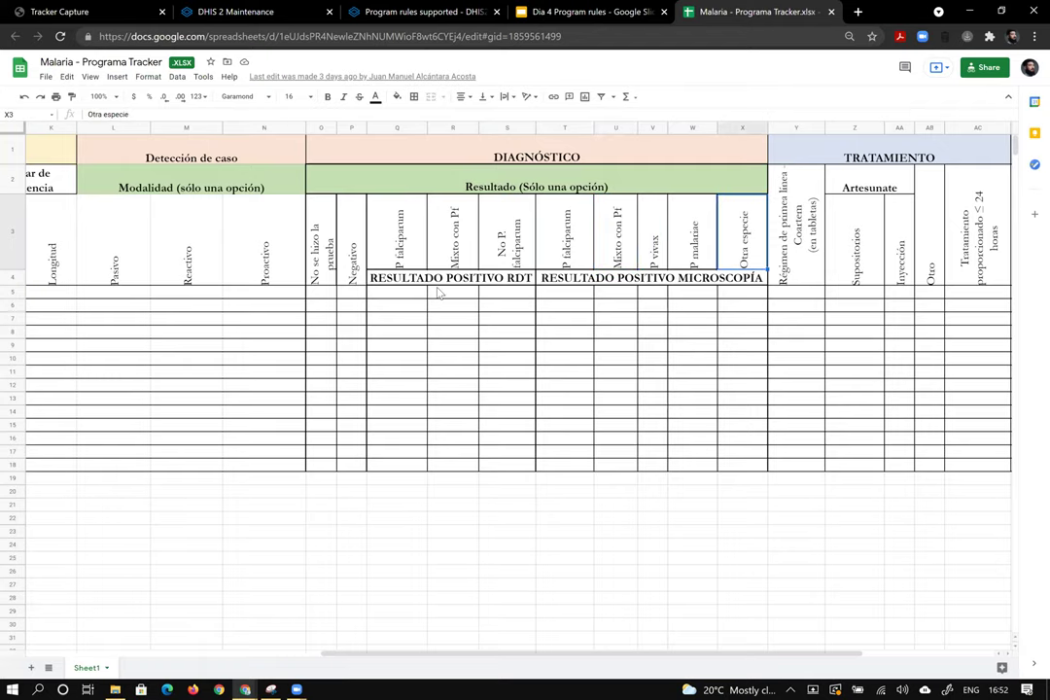
{"action": "left_click", "coordinate": [445, 283]}
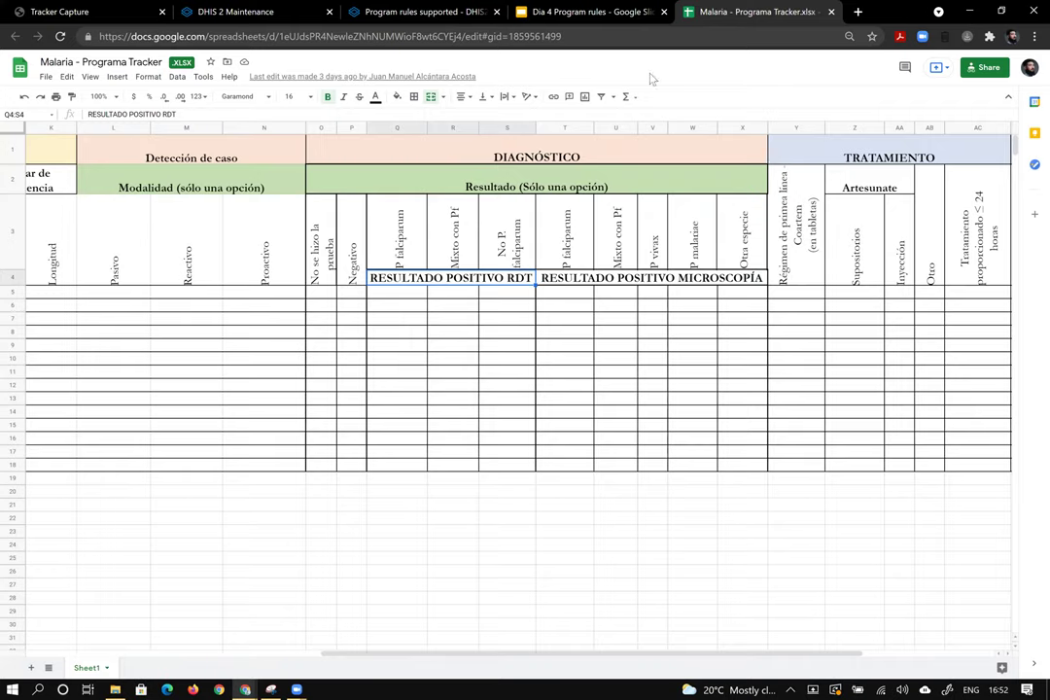
Return to Tracker Capture and check the options offered for Resultados de la prueba de sangre and ENR - Tipo de test
{"action": "left_click", "coordinate": [263, 10]}
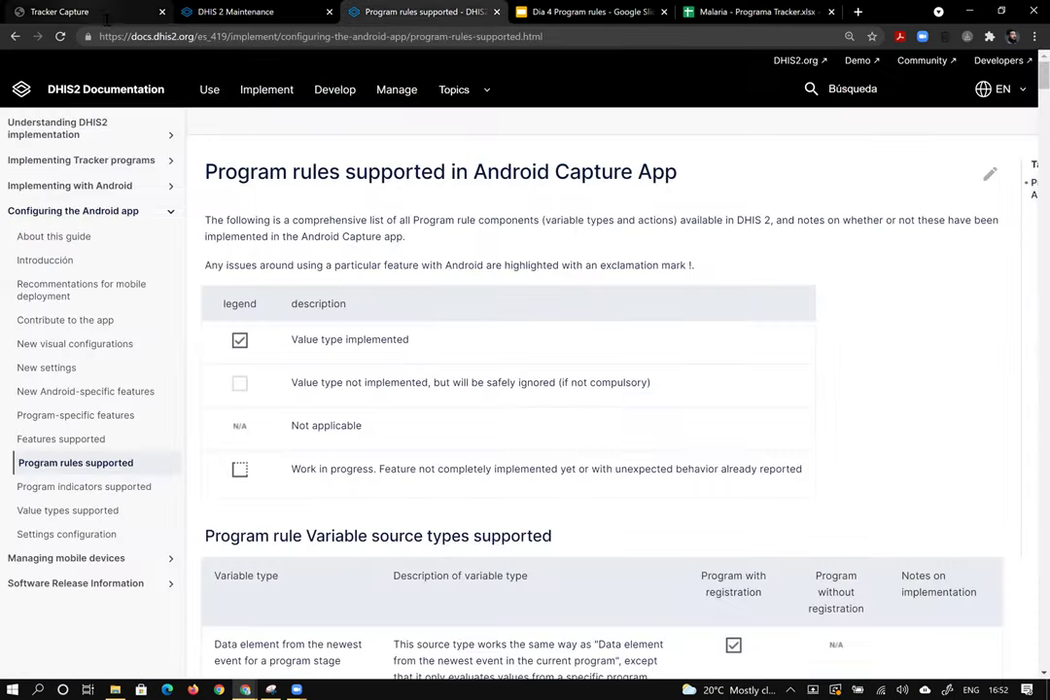
{"action": "left_click", "coordinate": [74, 12]}
{"action": "left_click", "coordinate": [633, 415]}
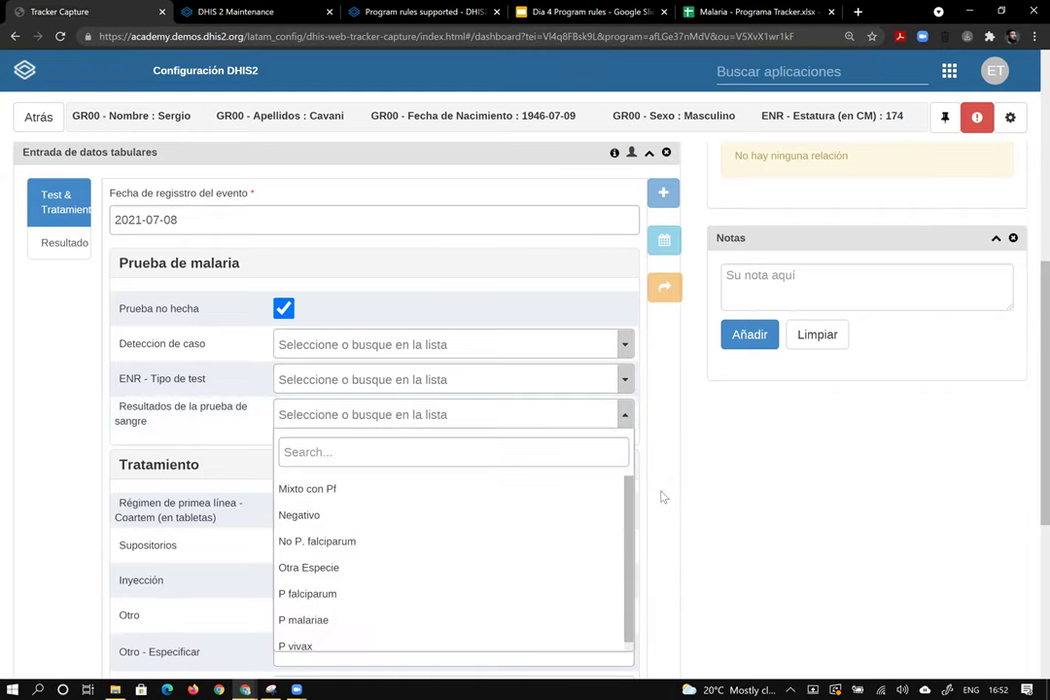
{"action": "left_click", "coordinate": [650, 387]}
{"action": "left_click", "coordinate": [505, 379]}
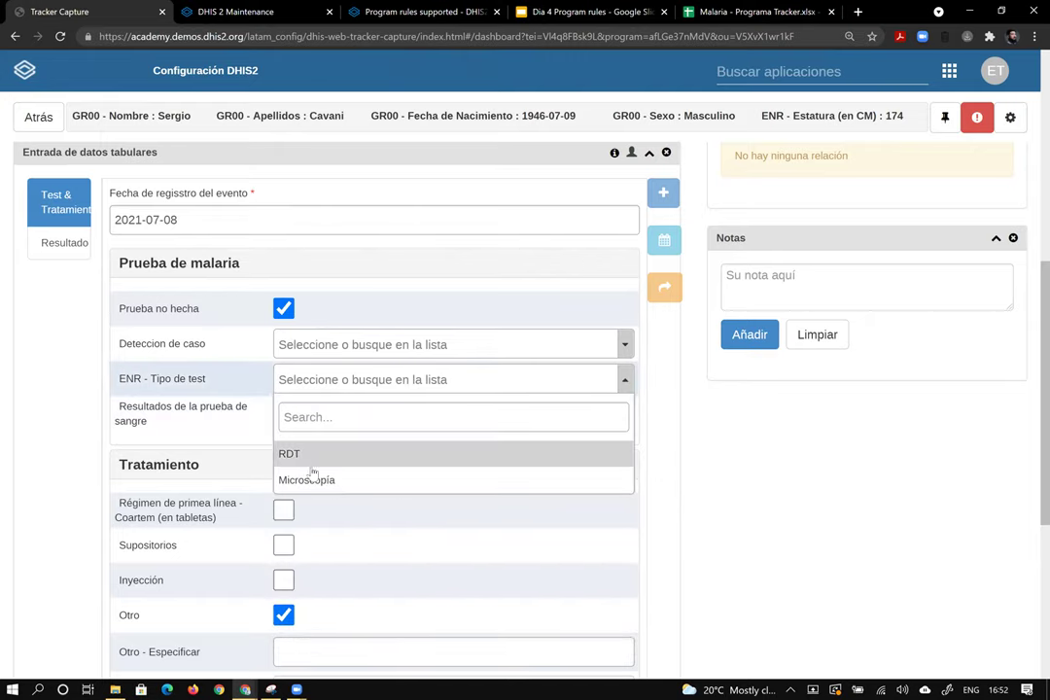
{"action": "left_click", "coordinate": [739, 457]}
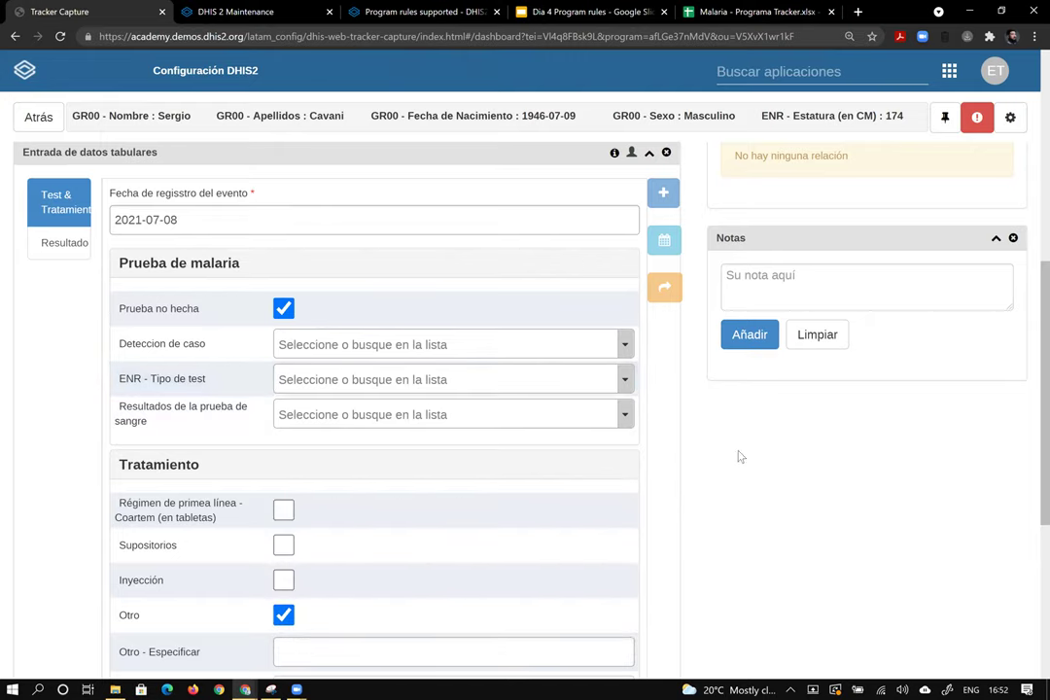
Set ENR - Tipo de test to RDT and list the options for Resultados de la prueba de sangre
{"action": "left_click", "coordinate": [626, 381]}
{"action": "left_click", "coordinate": [397, 454]}
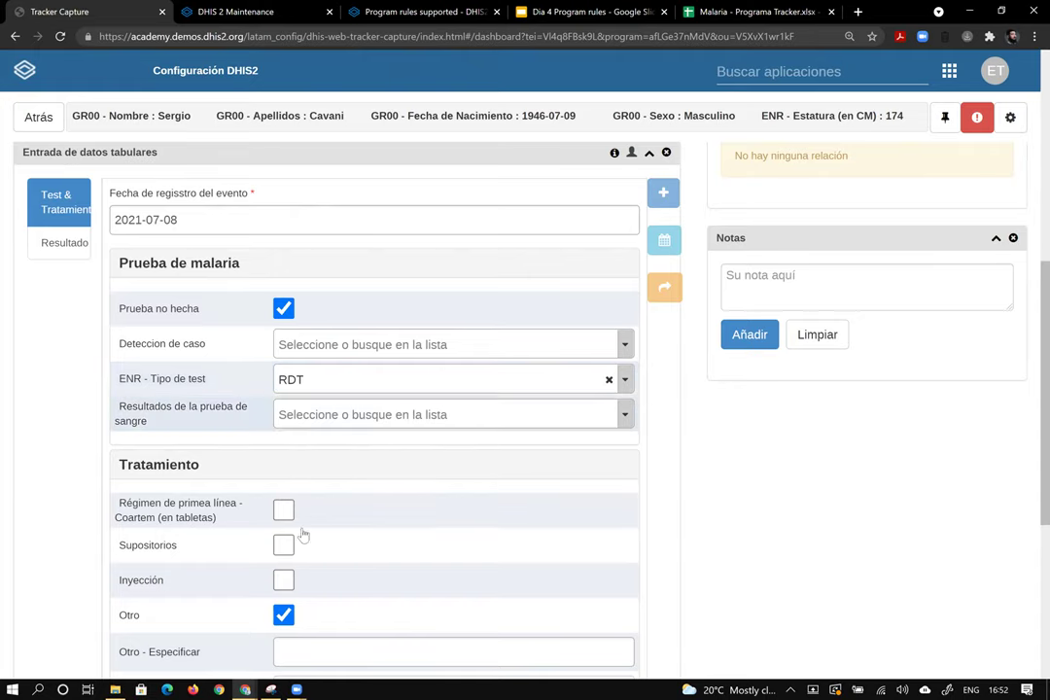
{"action": "left_click", "coordinate": [302, 412]}
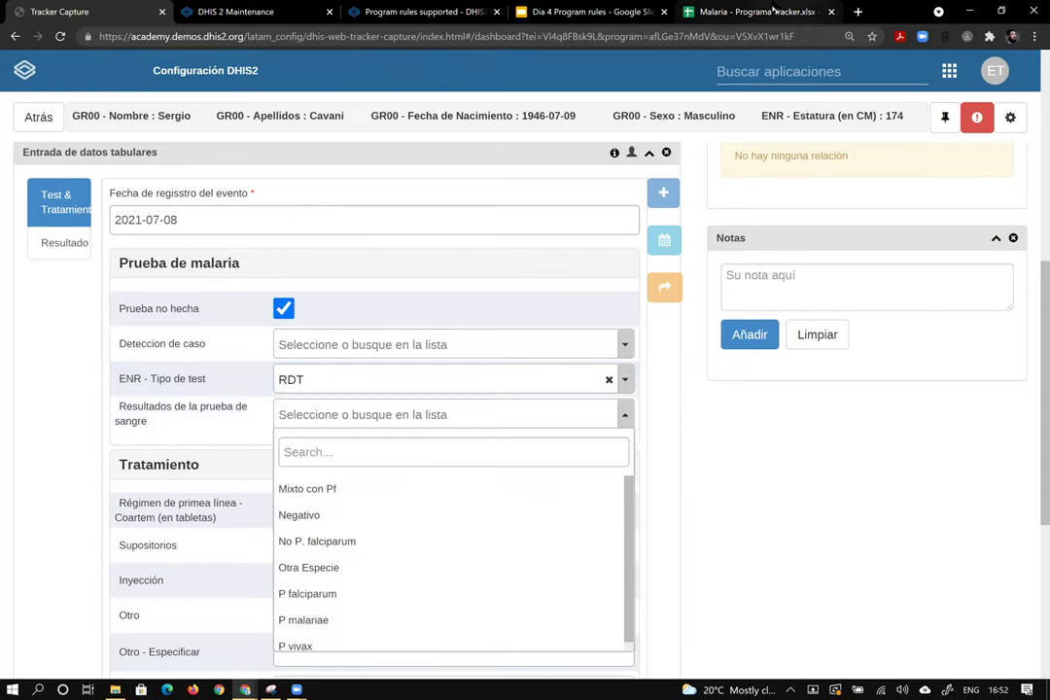
In the malaria spreadsheet, check which diagnosis results apply to an RDT test, including Negativo
{"action": "left_click", "coordinate": [744, 12]}
{"action": "key", "text": "Up"}
{"action": "key", "text": "Right"}
{"action": "key", "text": "Right"}
{"action": "key", "text": "Left"}
{"action": "key", "text": "Left"}
{"action": "key", "text": "Left"}
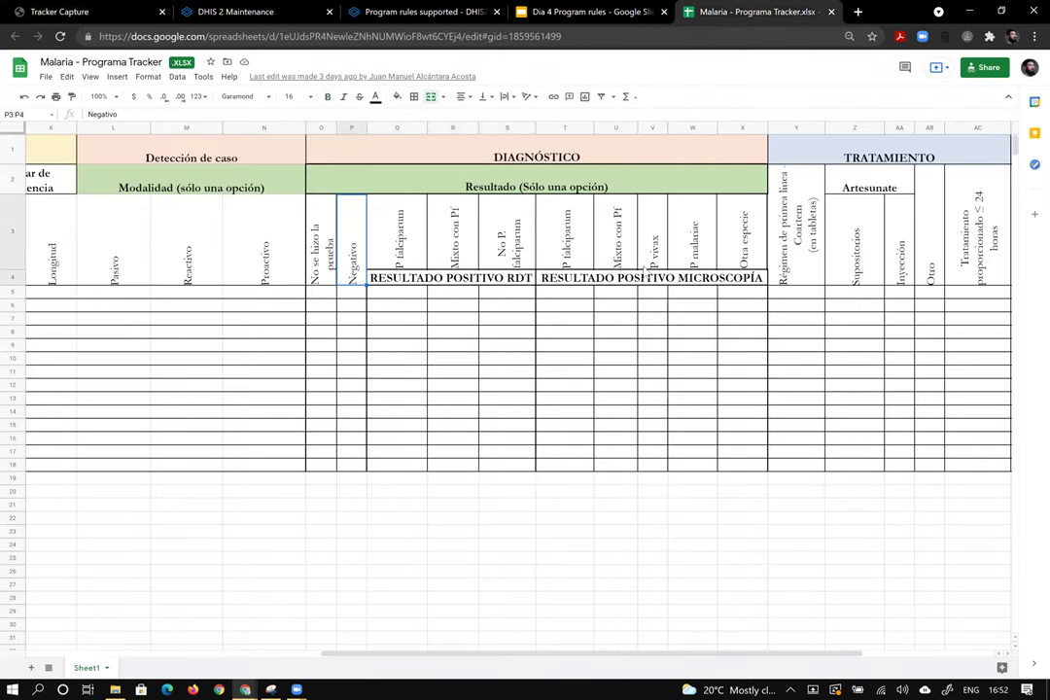
{"action": "key", "text": "Right"}
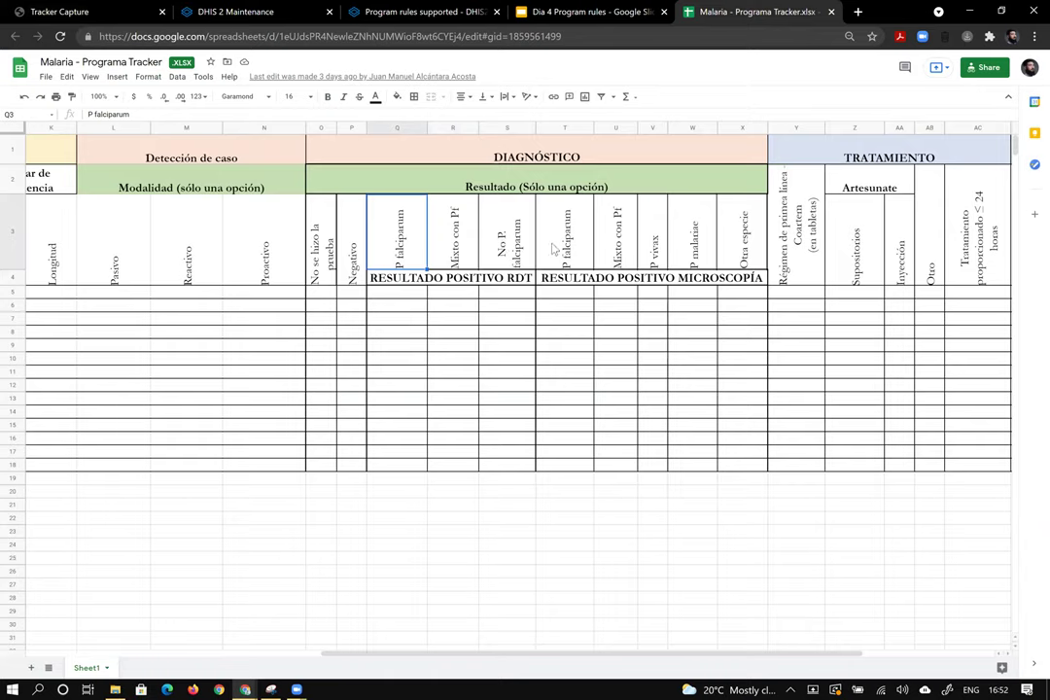
{"action": "left_click", "coordinate": [450, 240]}
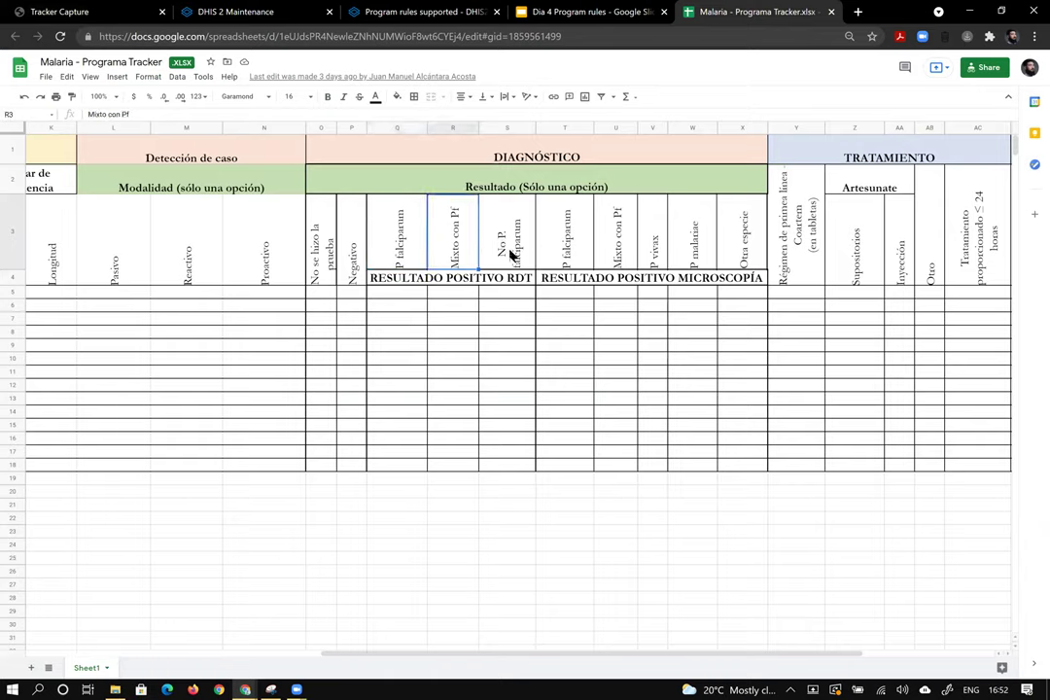
Go through the microscopy result columns and select the P vivax, P malariae and Otra especie headings
{"action": "left_click", "coordinate": [559, 248]}
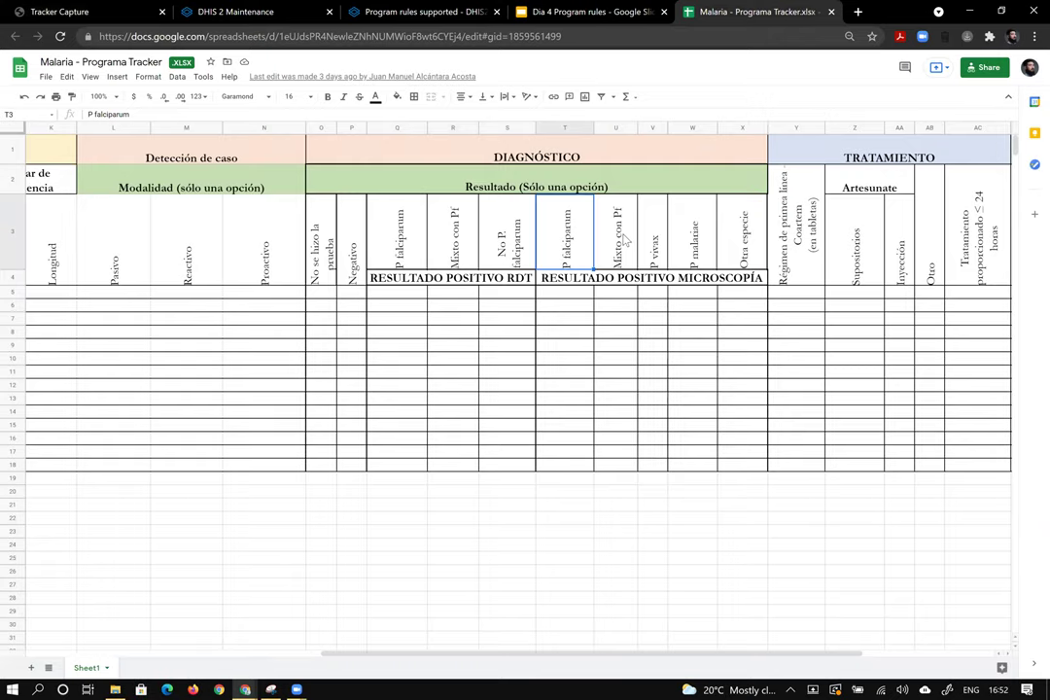
{"action": "left_click", "coordinate": [621, 248]}
{"action": "left_click", "coordinate": [654, 226]}
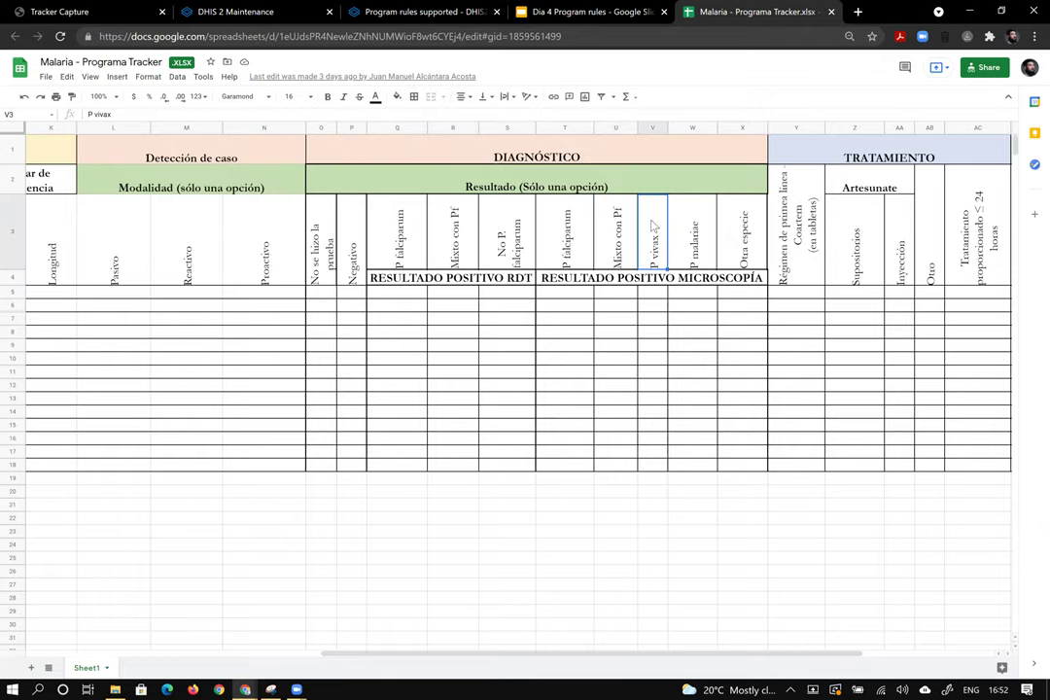
{"action": "left_click", "coordinate": [690, 249]}
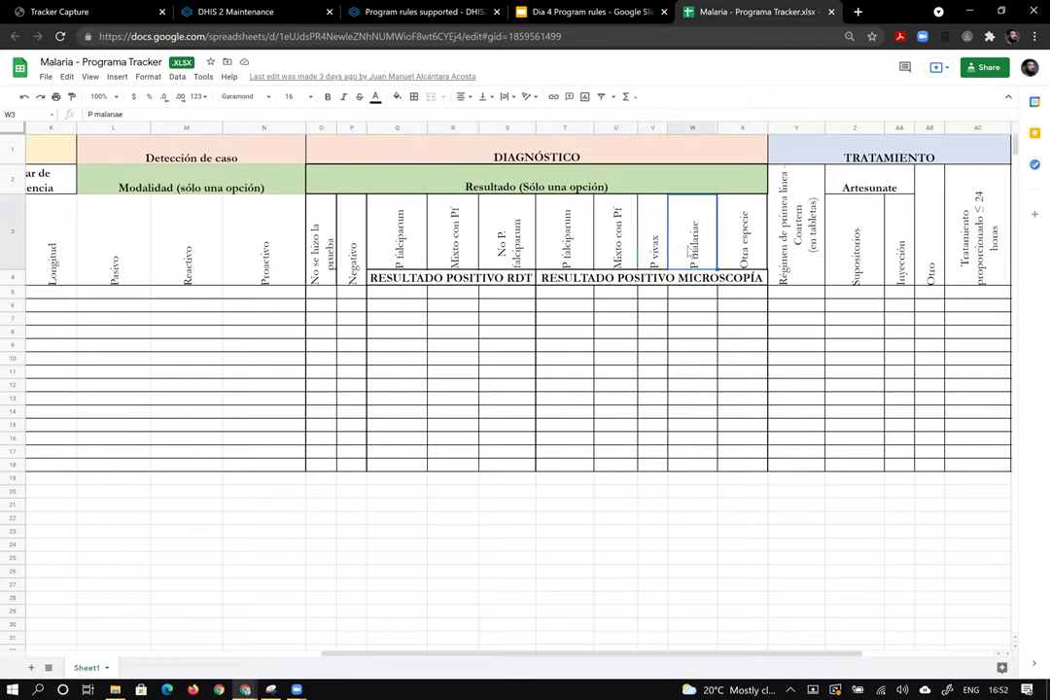
{"action": "left_click", "coordinate": [724, 249]}
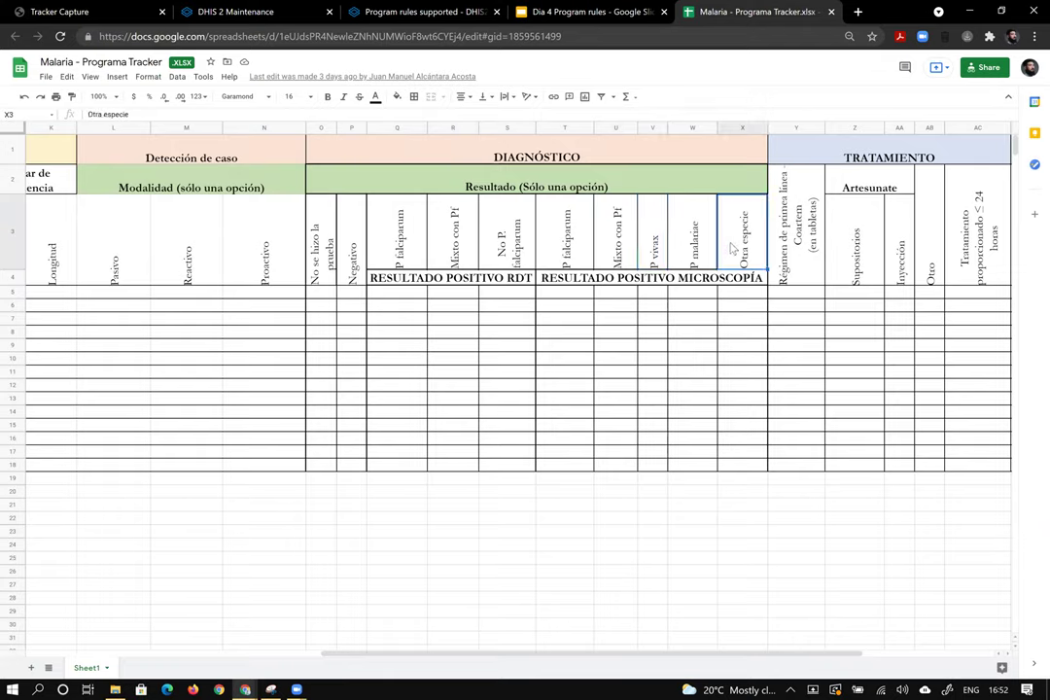
{"action": "left_click_drag", "start_coordinate": [656, 248], "coordinate": [739, 243]}
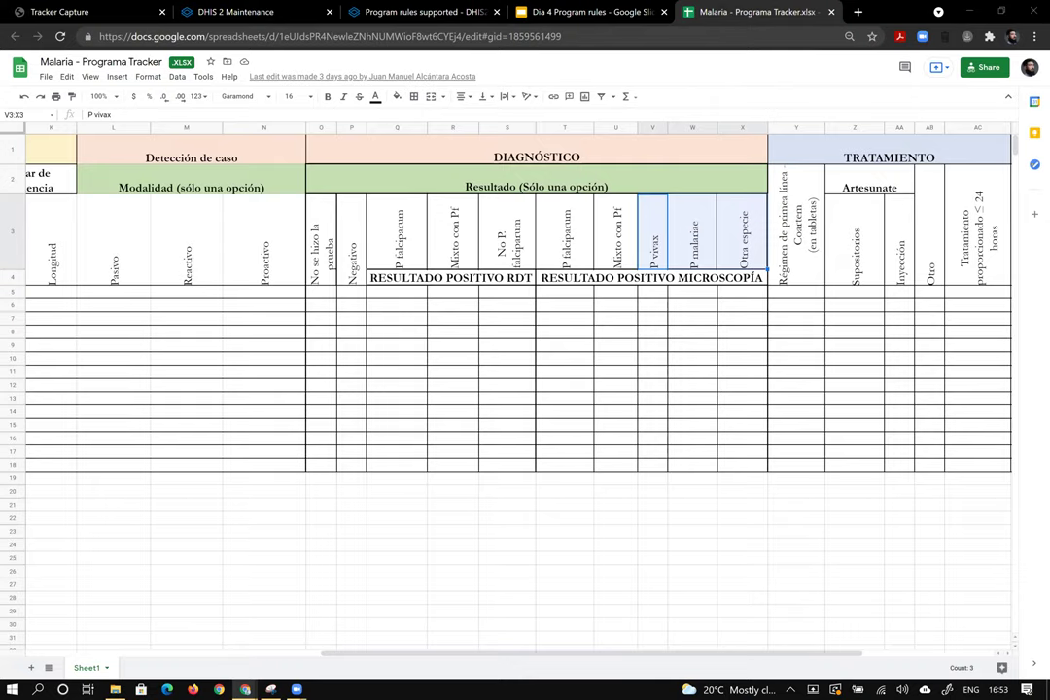
Open the program rule variables in the DHIS2 Maintenance app and filter them by ENR - Programa de Malaria
{"action": "left_click", "coordinate": [133, 9]}
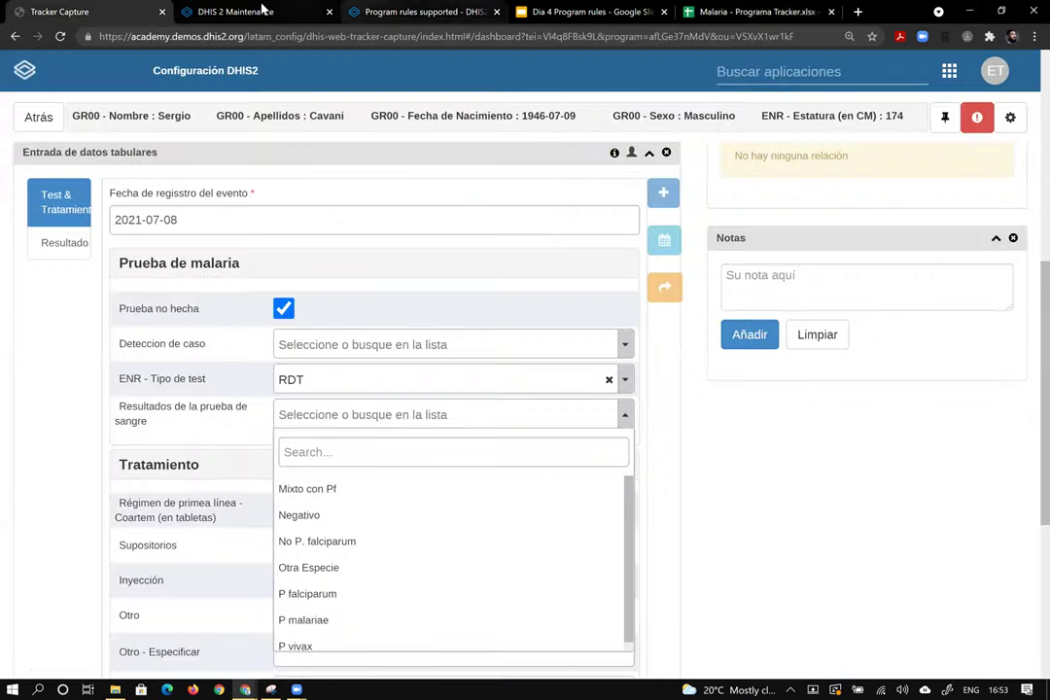
{"action": "left_click", "coordinate": [778, 72]}
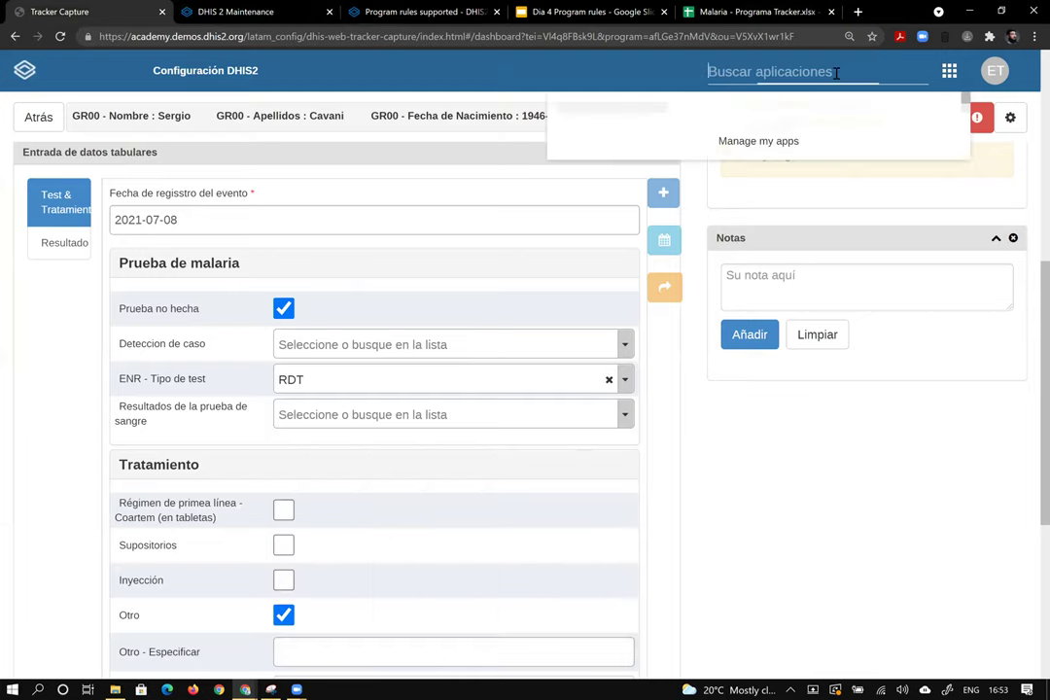
{"action": "type", "text": "ma"}
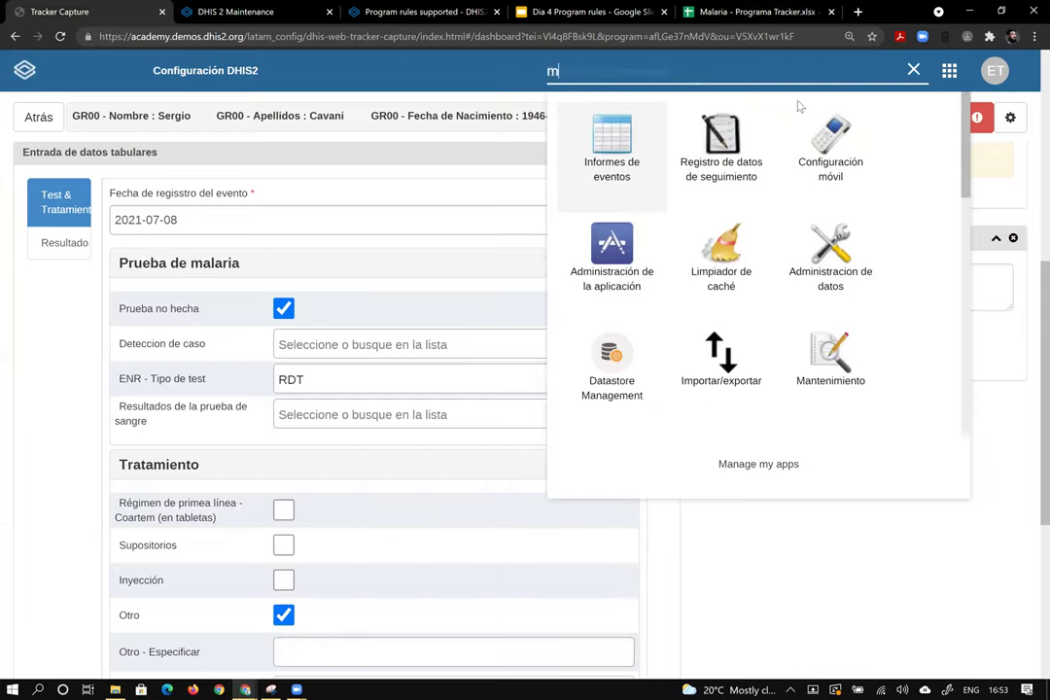
{"action": "left_click", "coordinate": [727, 165]}
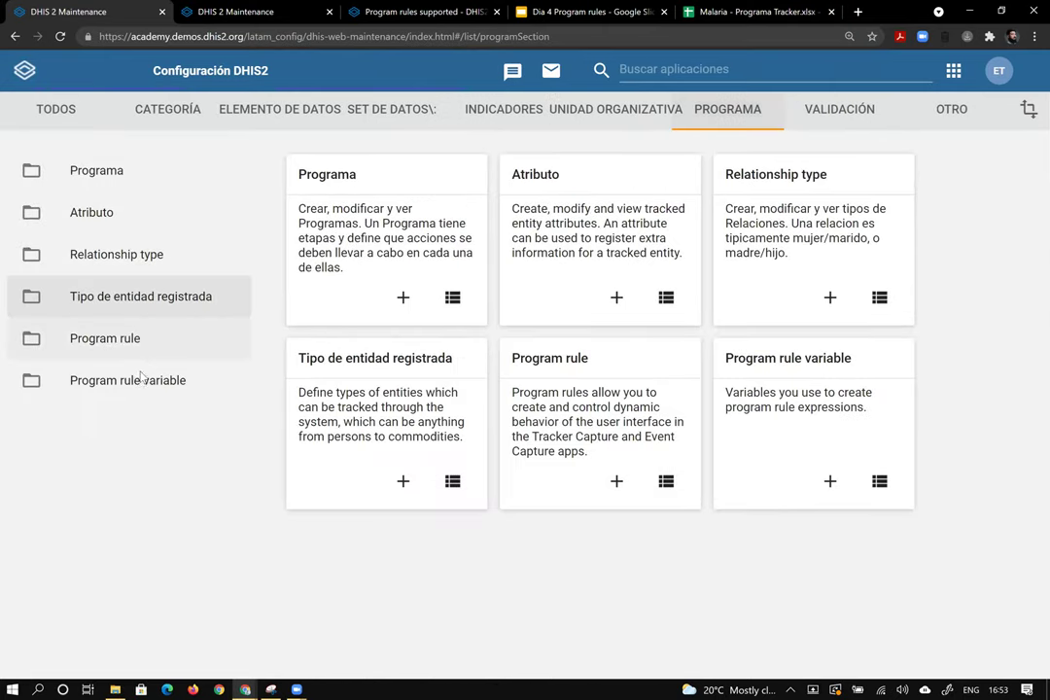
{"action": "left_click", "coordinate": [142, 380]}
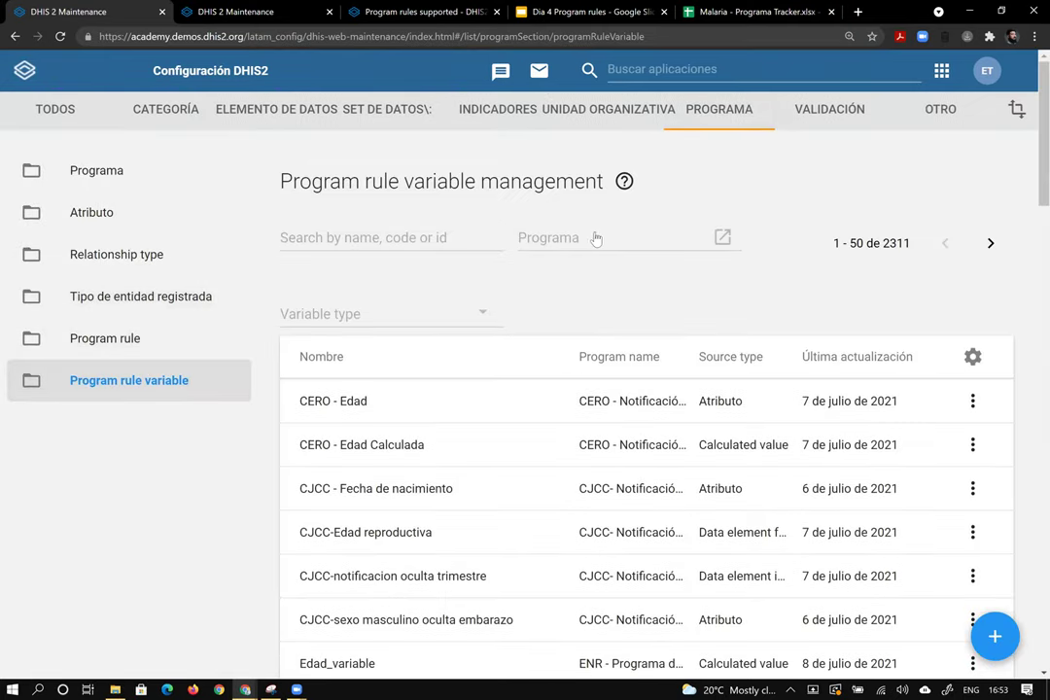
{"action": "left_click", "coordinate": [596, 237]}
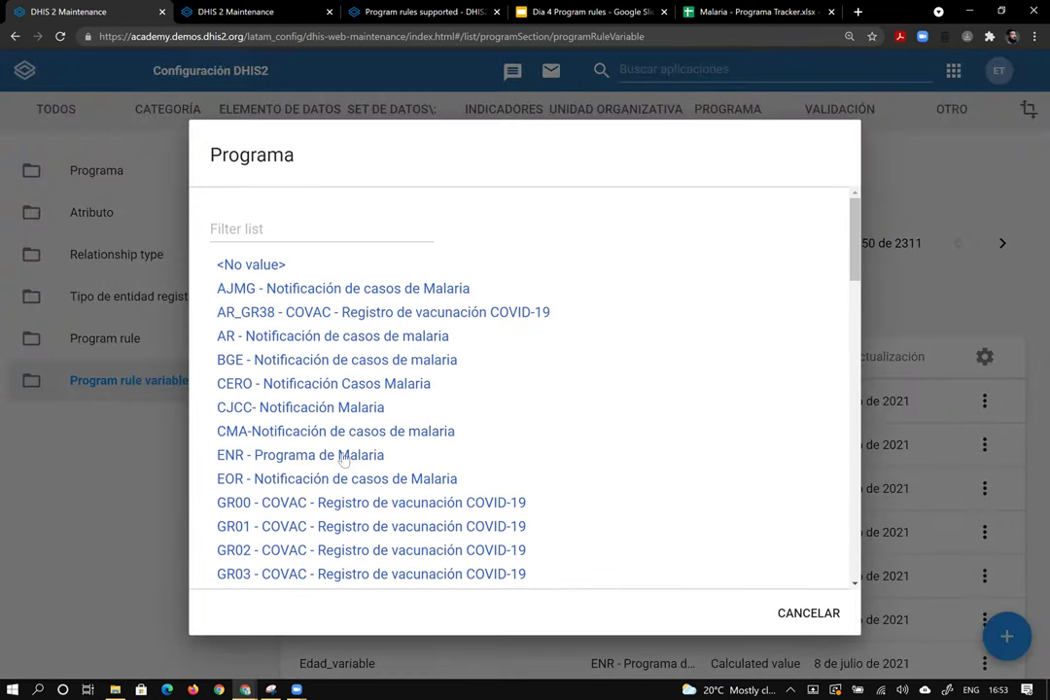
{"action": "left_click", "coordinate": [342, 457]}
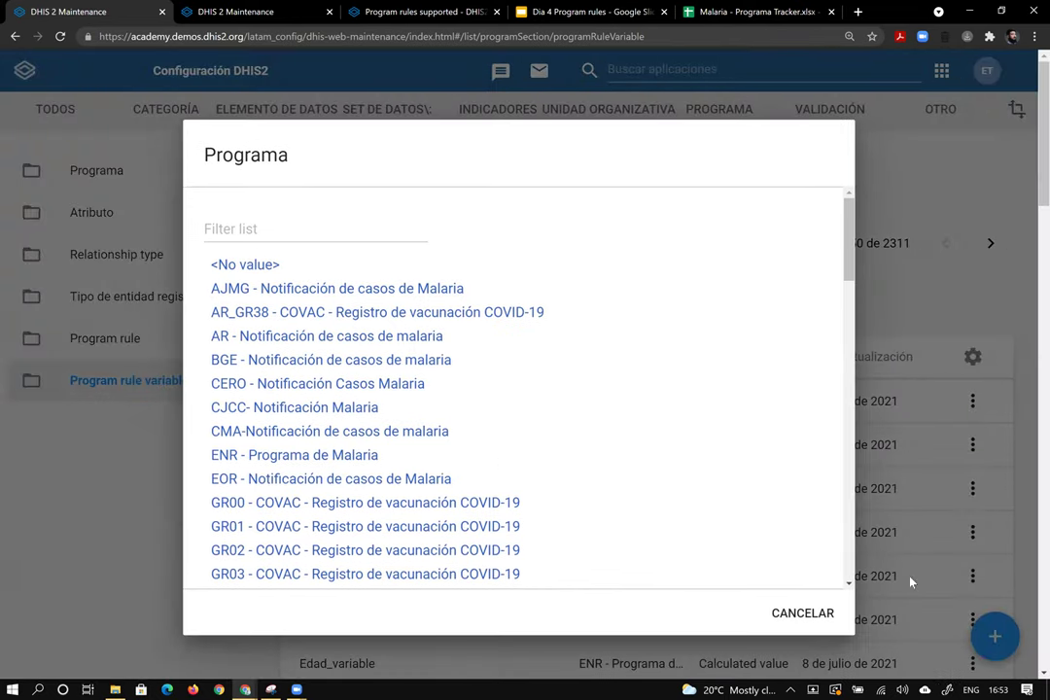
Add a program rule variable named Tipo_de_test that uses the code for its option set
{"action": "left_click", "coordinate": [996, 638]}
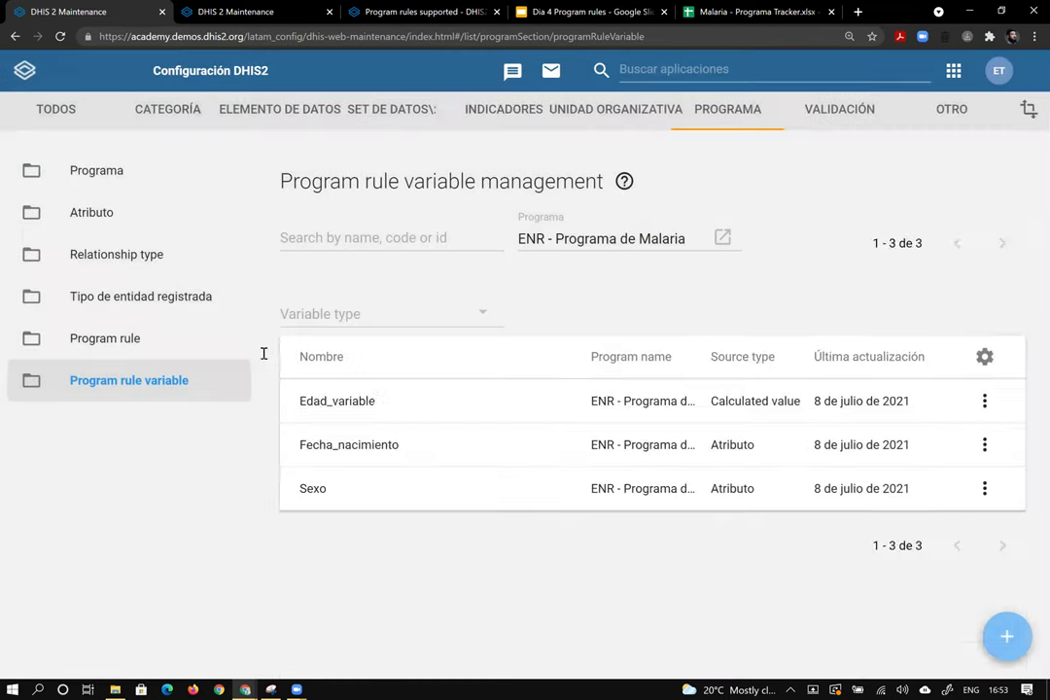
{"action": "type", "text": "Tipo_de_test"}
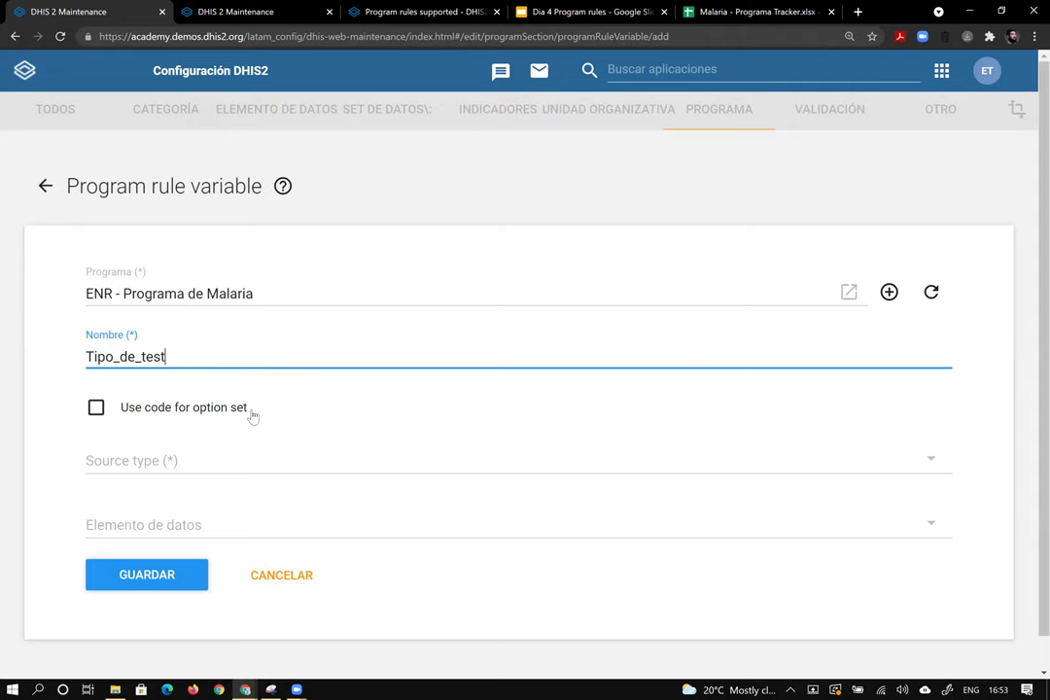
{"action": "left_click", "coordinate": [96, 407]}
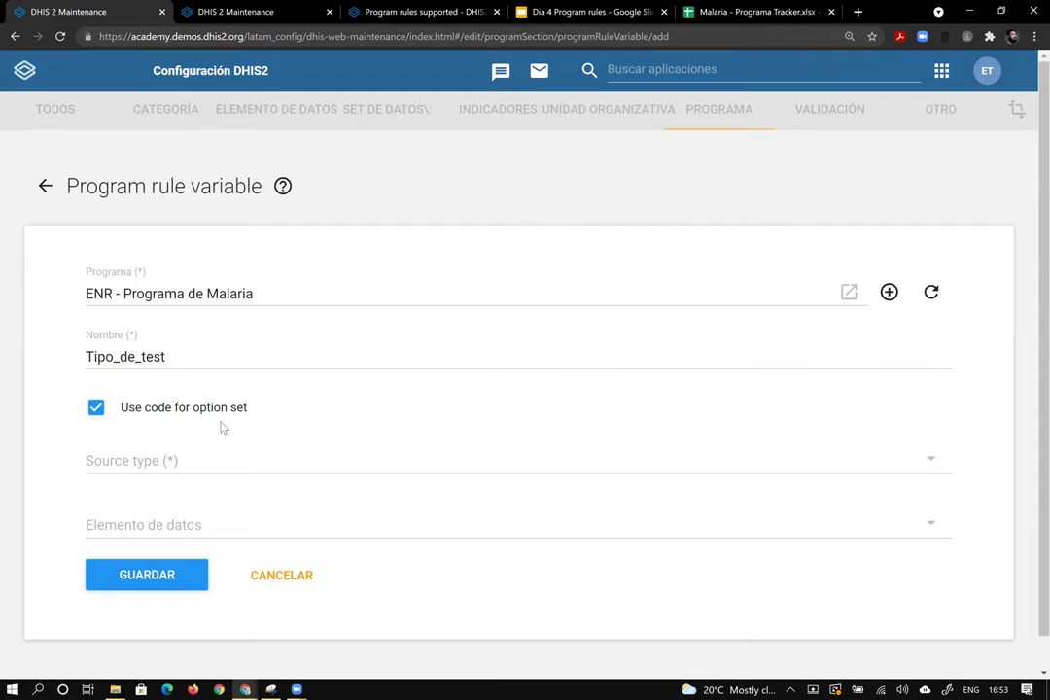
Set the variable's source type to Data element in current event, choose its data element and save the variable
{"action": "left_click", "coordinate": [195, 465]}
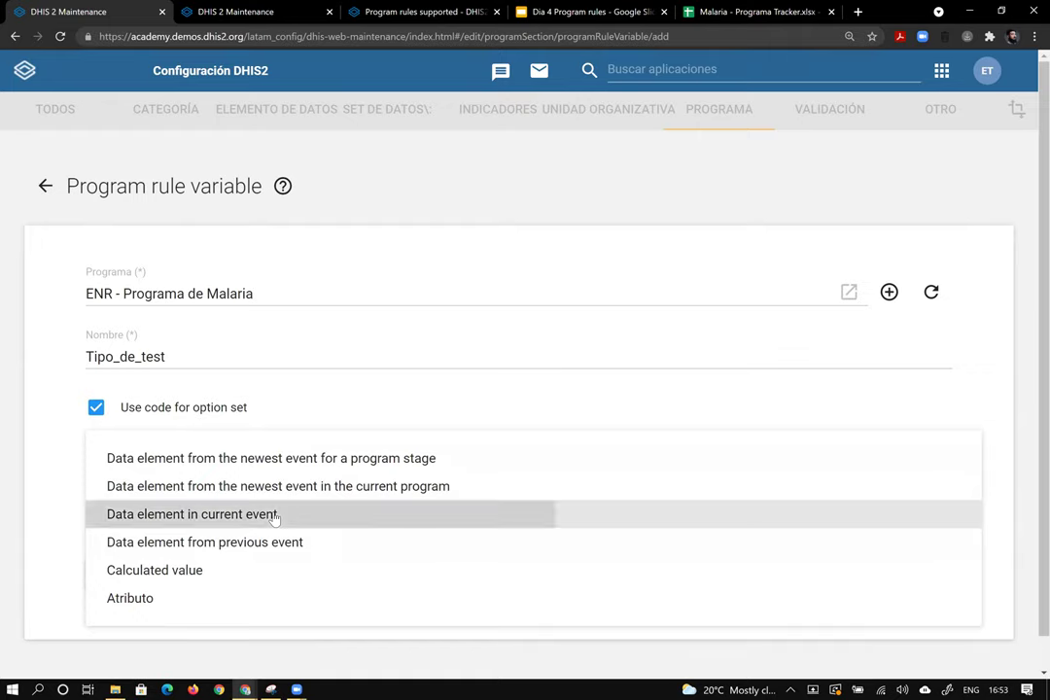
{"action": "left_click", "coordinate": [276, 515]}
{"action": "left_click", "coordinate": [245, 533]}
{"action": "left_click", "coordinate": [194, 483]}
{"action": "left_click", "coordinate": [149, 570]}
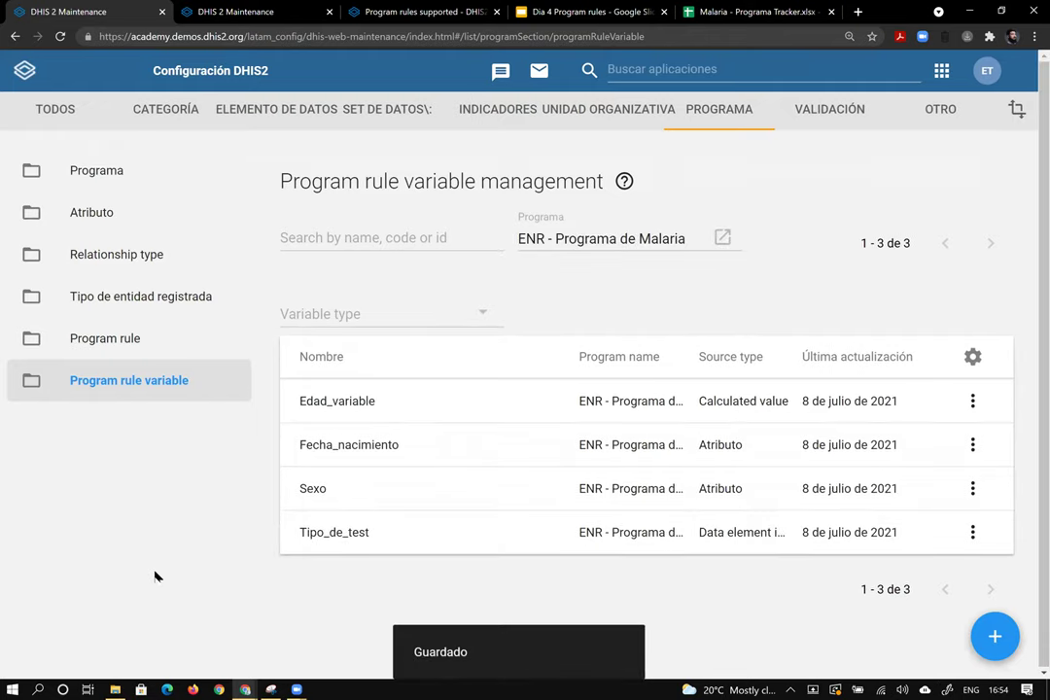
Add a program rule for ENR - Programa de Malaria named "Si el test es RDT, ocultar valores innecesarios"
{"action": "left_click", "coordinate": [128, 354]}
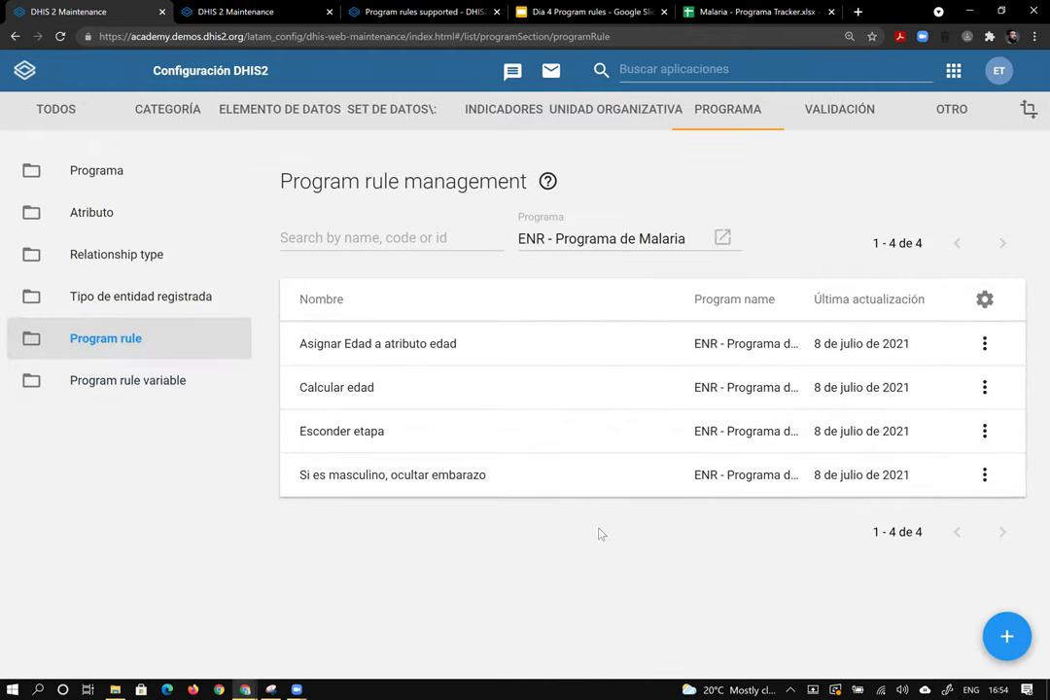
{"action": "left_click", "coordinate": [1007, 637]}
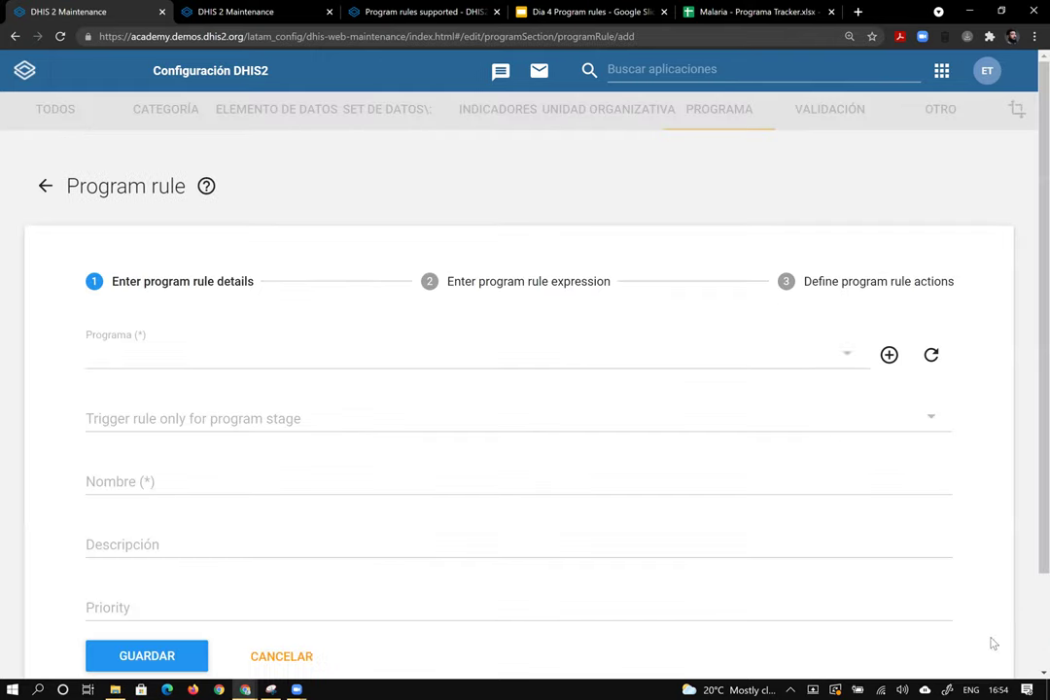
{"action": "left_click", "coordinate": [224, 485]}
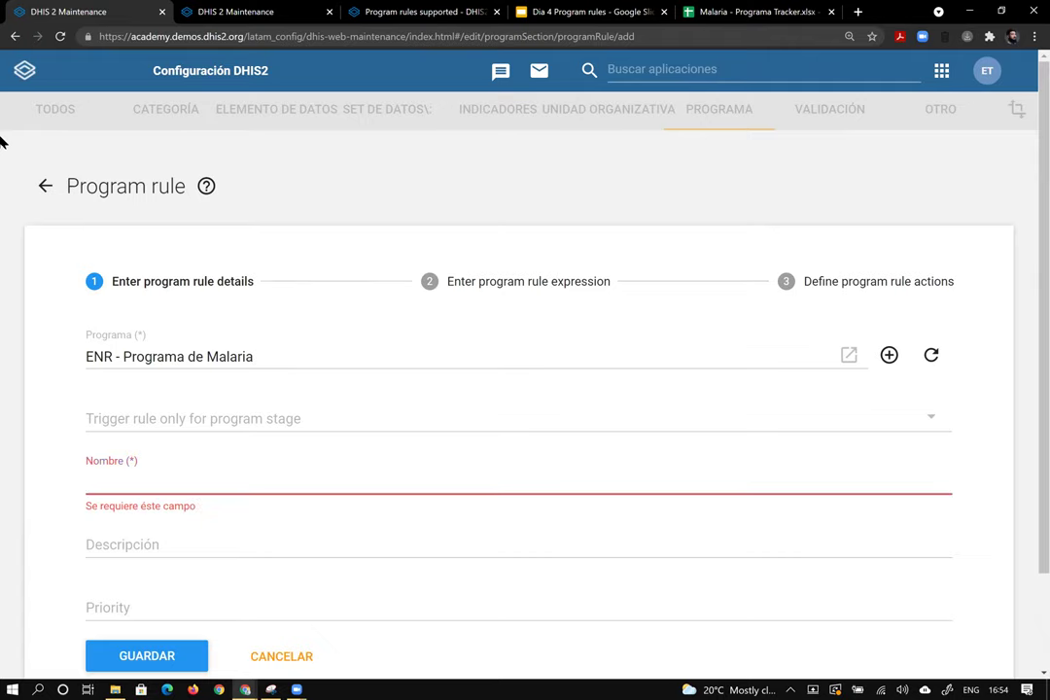
{"action": "type", "text": "SI el test es RDT, "}
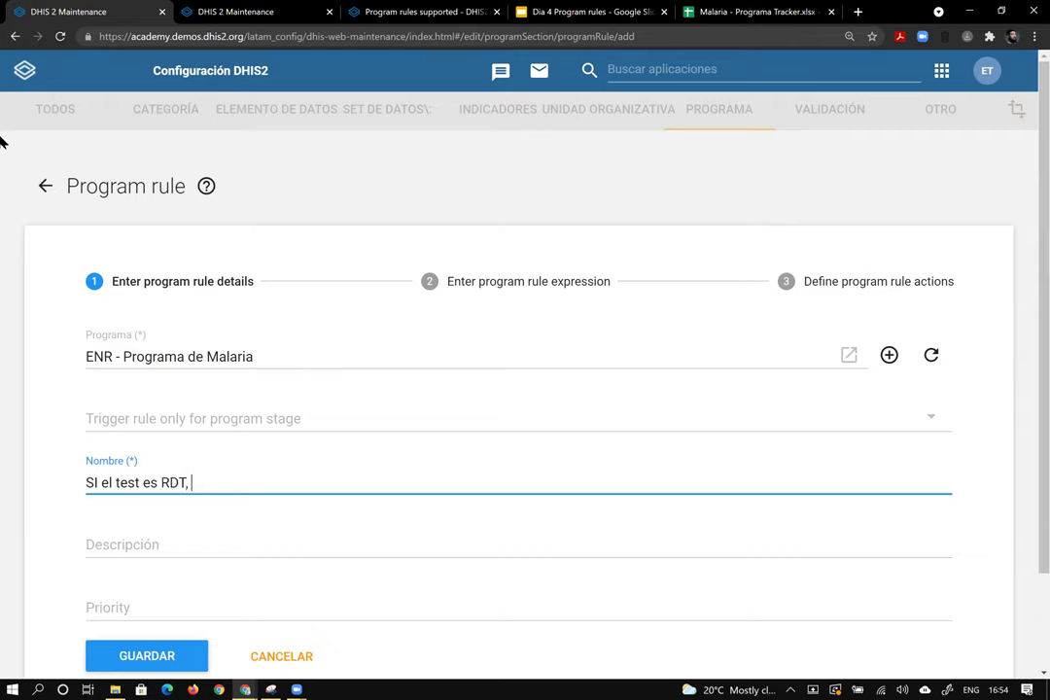
{"action": "type", "text": "ocultar valores inn"}
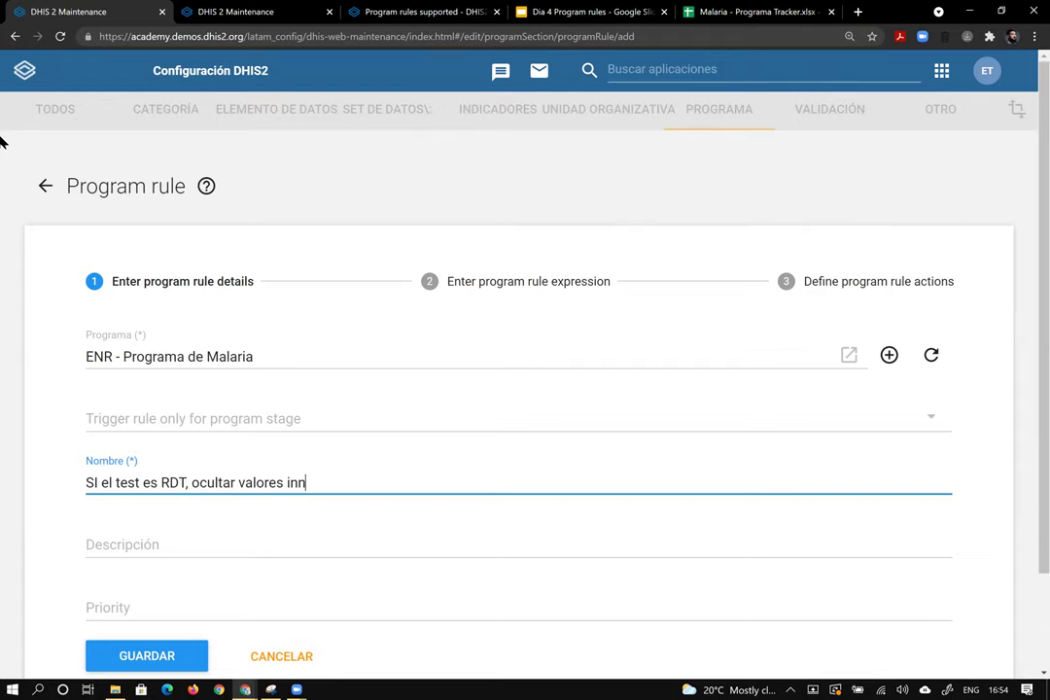
{"action": "type", "text": "ecesarios"}
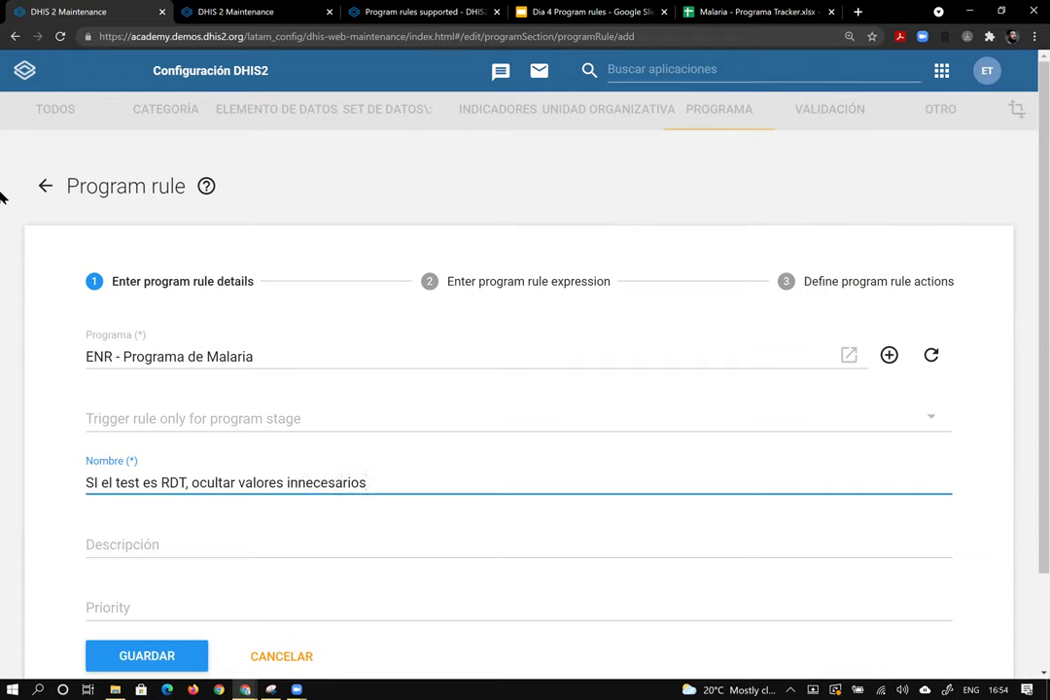
{"action": "left_click", "coordinate": [174, 545]}
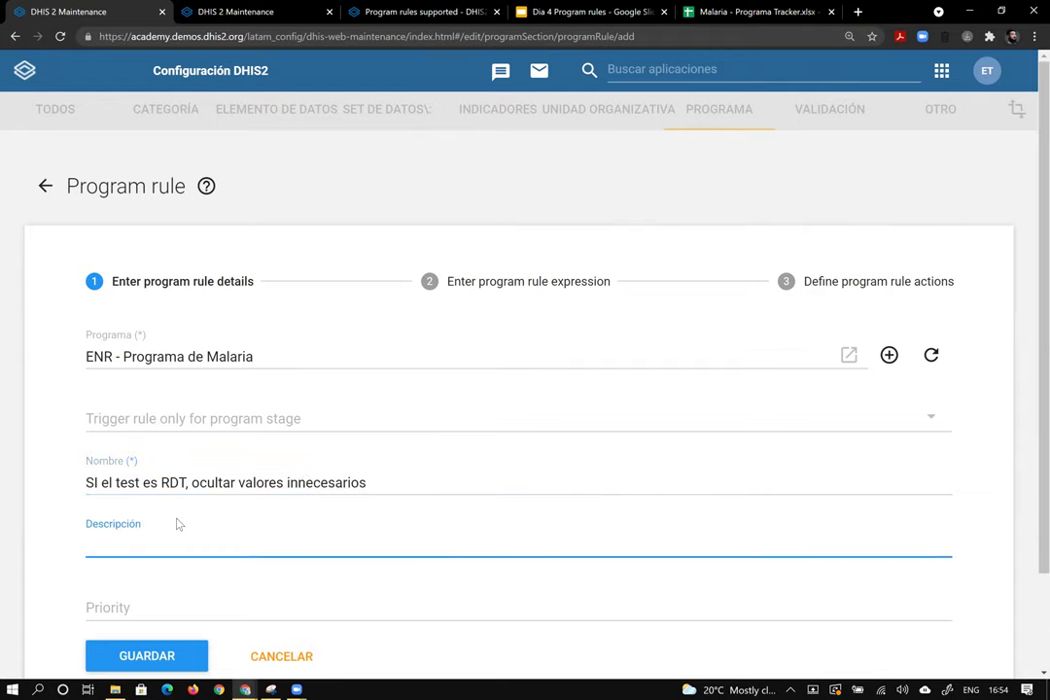
{"action": "left_click", "coordinate": [97, 483]}
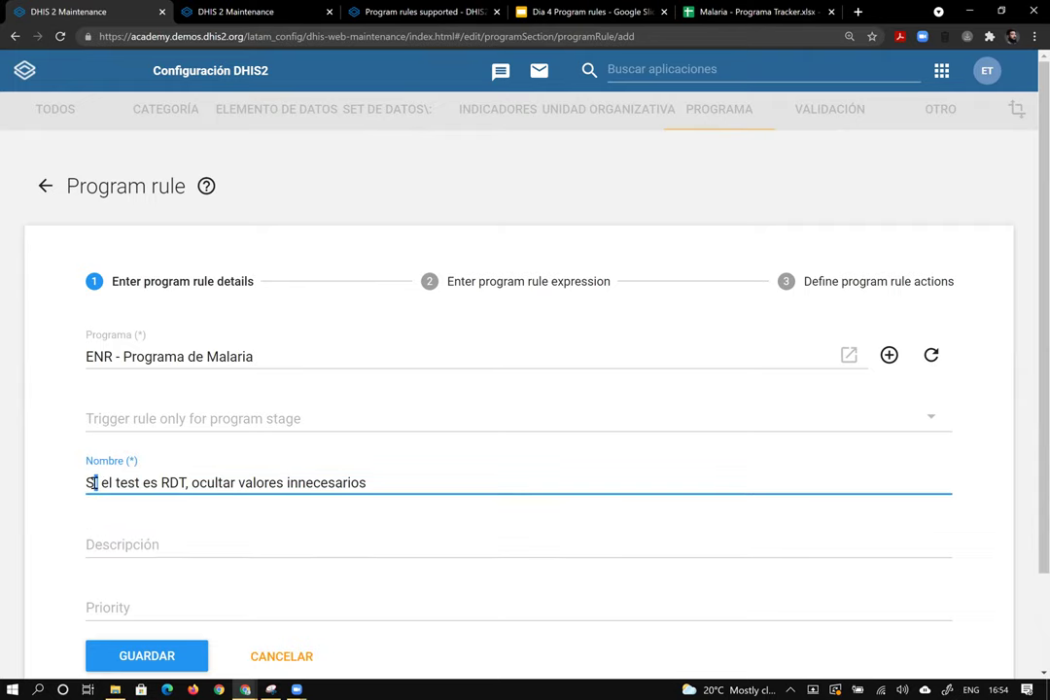
Check the species columns in the Malaria - Programa Tracker spreadsheet and describe the rule as "Ocultar opciones vivax, malariae, otras"
{"action": "left_click", "coordinate": [123, 540]}
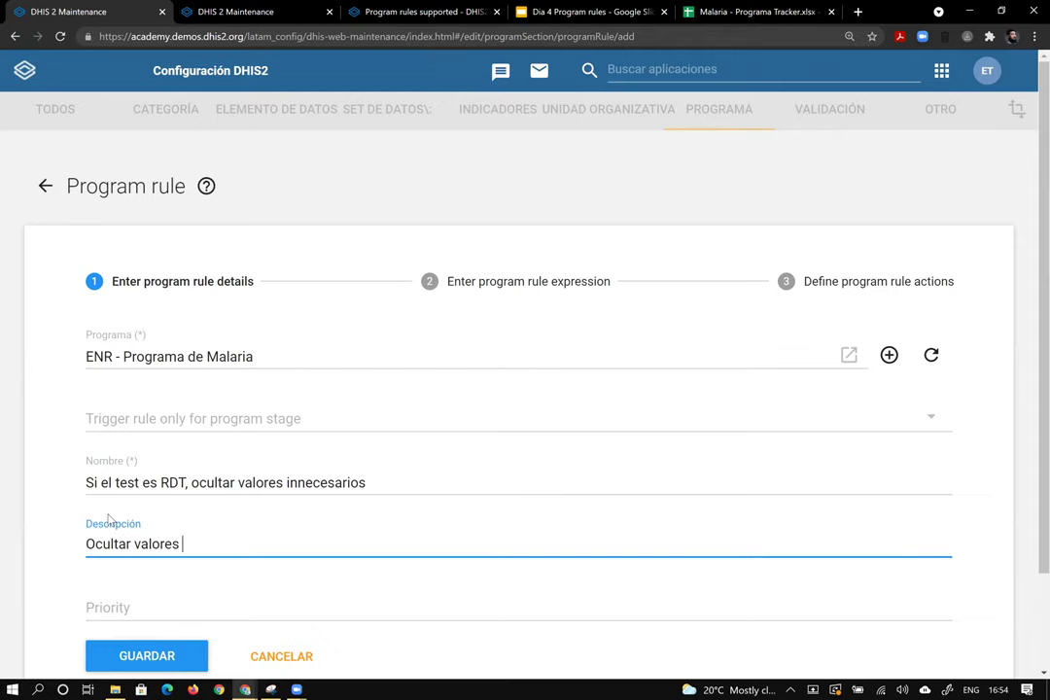
{"action": "left_click", "coordinate": [284, 9]}
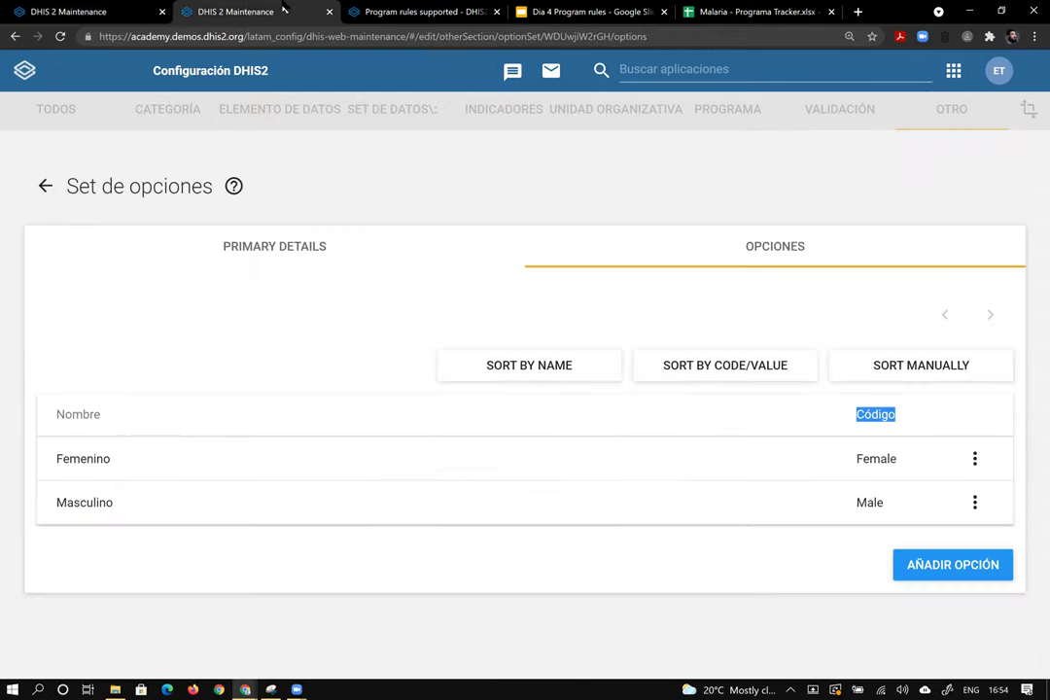
{"action": "left_click", "coordinate": [744, 11]}
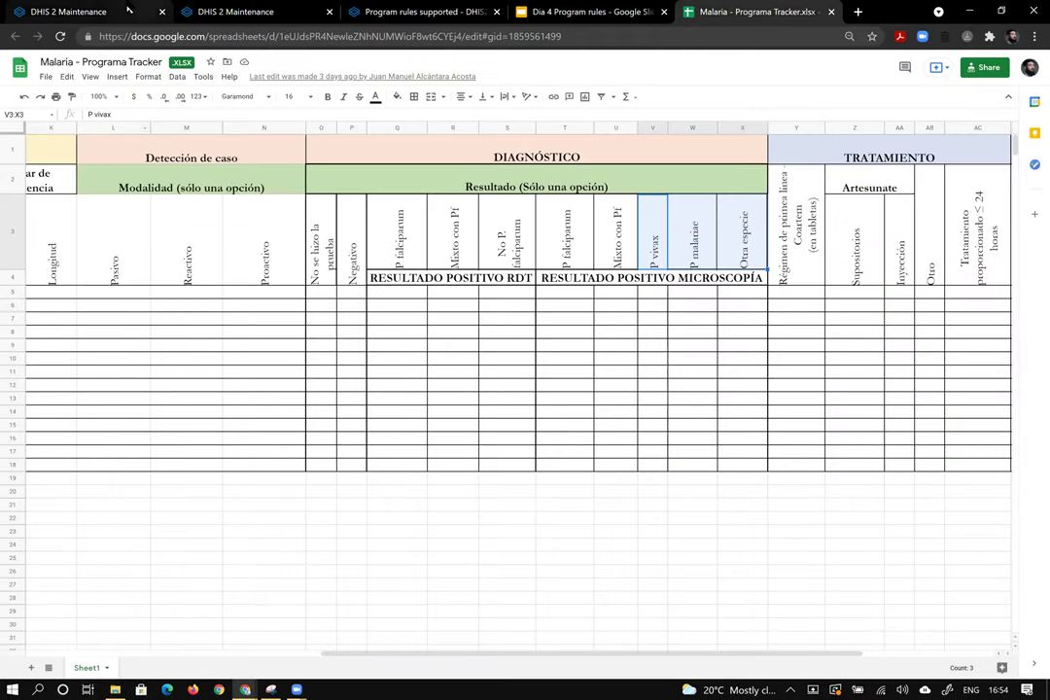
{"action": "left_click", "coordinate": [68, 12]}
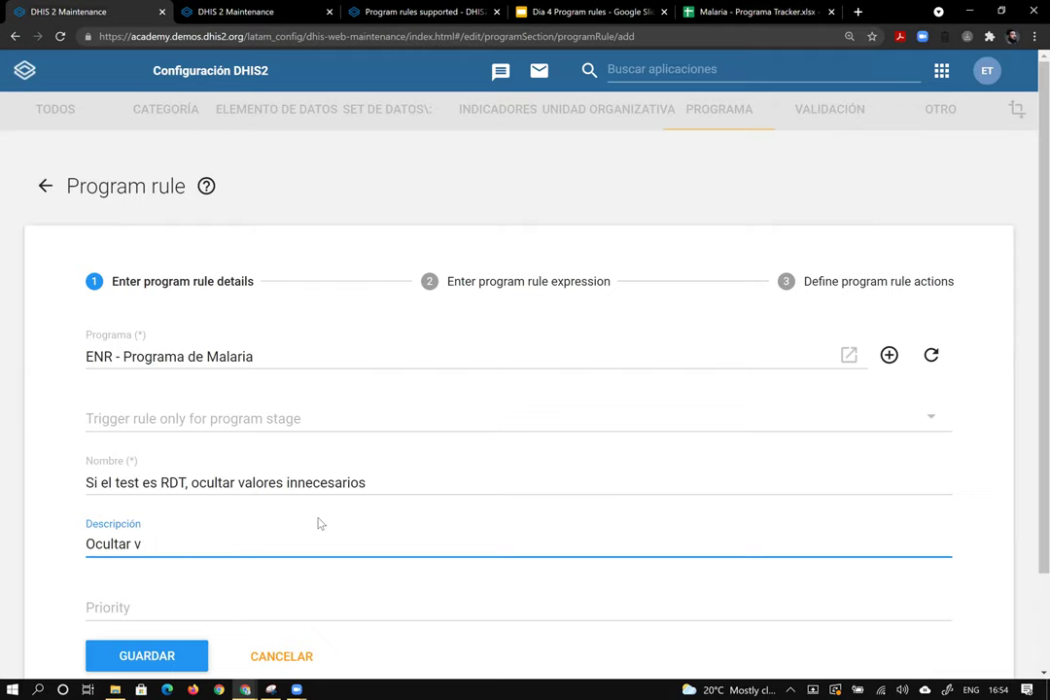
{"action": "type", "text": "iones vivax, malariae, otras"}
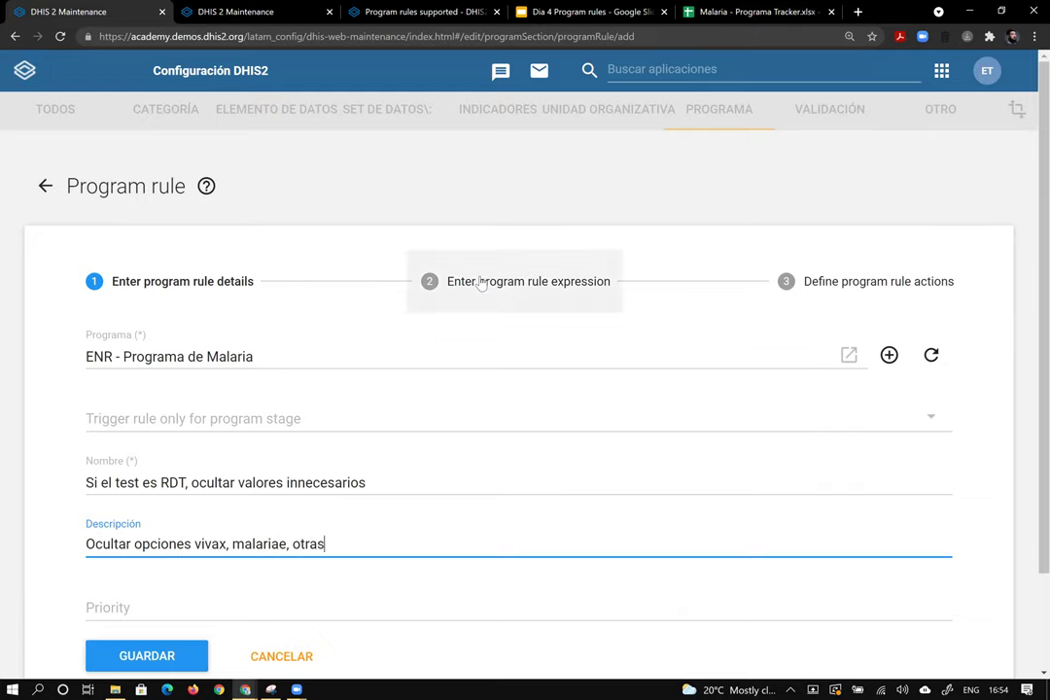
Start the rule's condition expression with the d2:hasValue function
{"action": "left_click", "coordinate": [476, 282]}
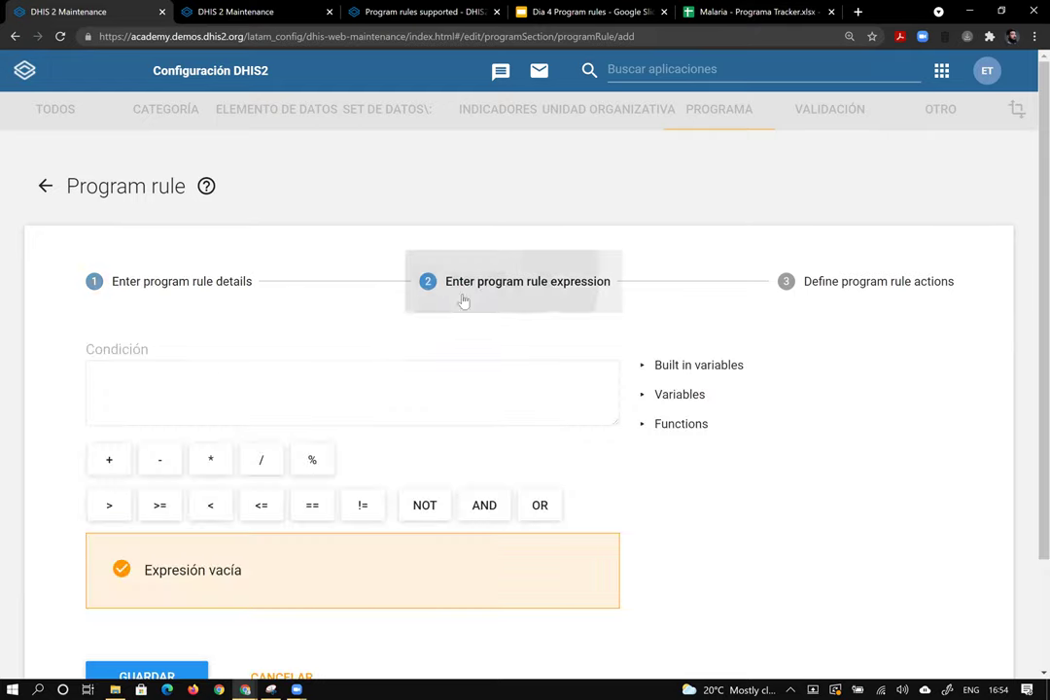
{"action": "left_click", "coordinate": [382, 370]}
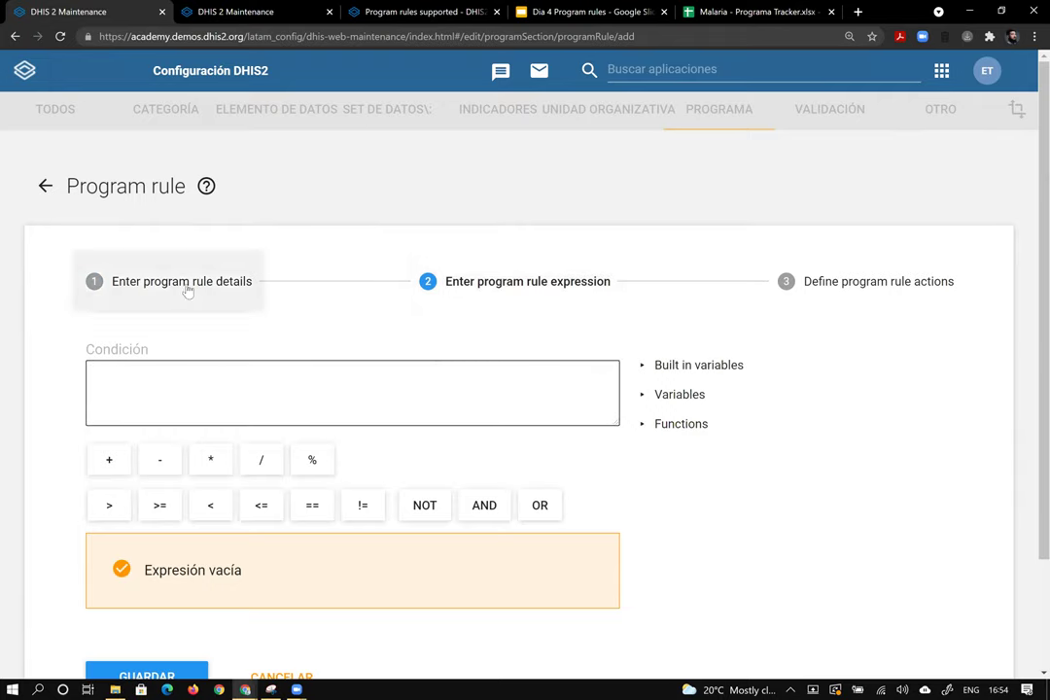
{"action": "left_click", "coordinate": [655, 406]}
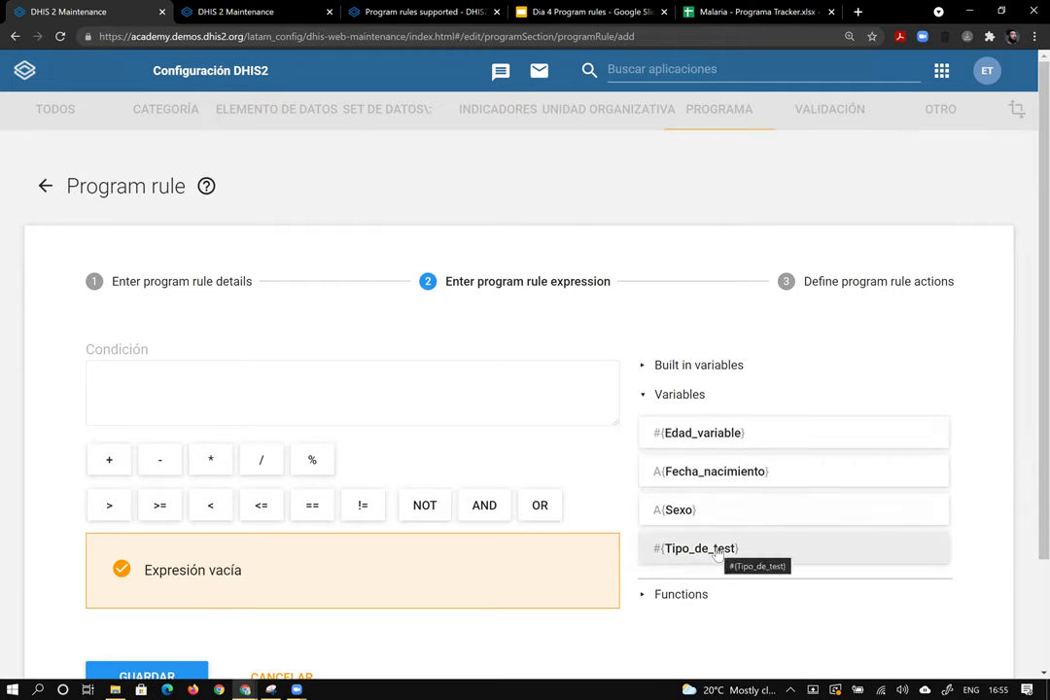
{"action": "left_click", "coordinate": [667, 595]}
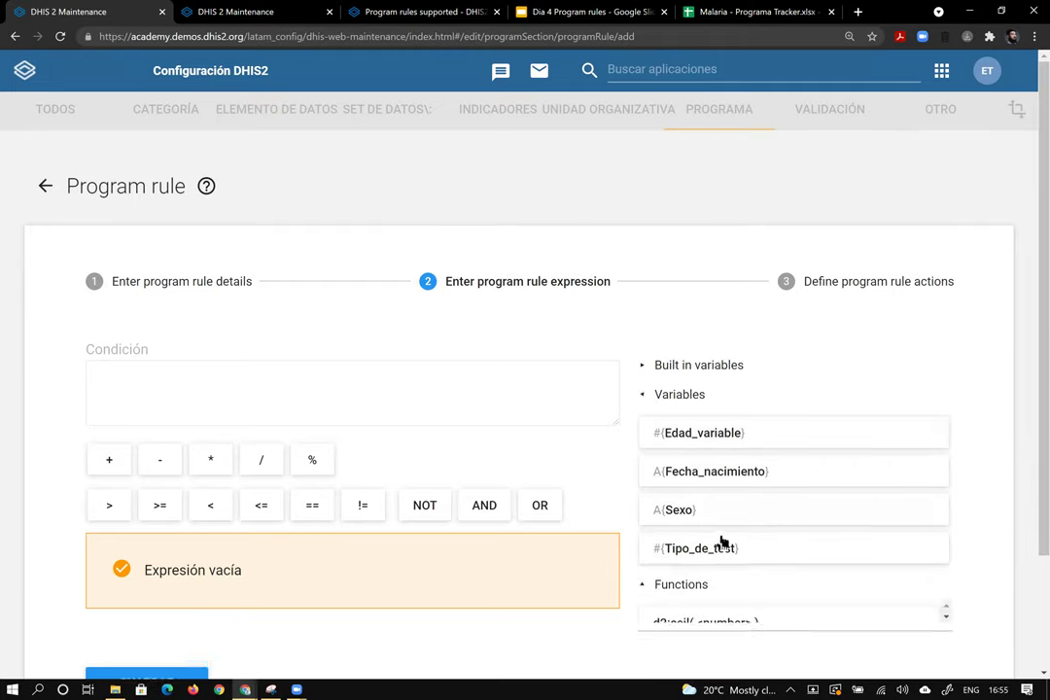
{"action": "scroll", "coordinate": [746, 502], "scroll_direction": "down", "scroll_amount": 5}
{"action": "scroll", "coordinate": [950, 530], "scroll_direction": "down", "scroll_amount": 3}
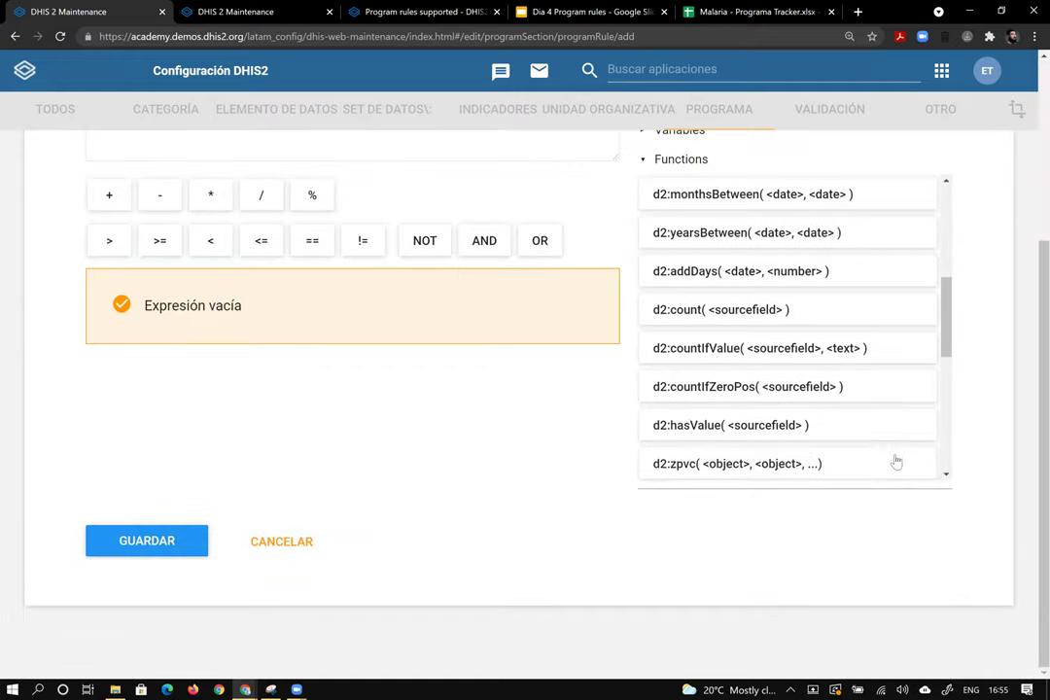
{"action": "left_click_drag", "start_coordinate": [948, 321], "coordinate": [960, 354]}
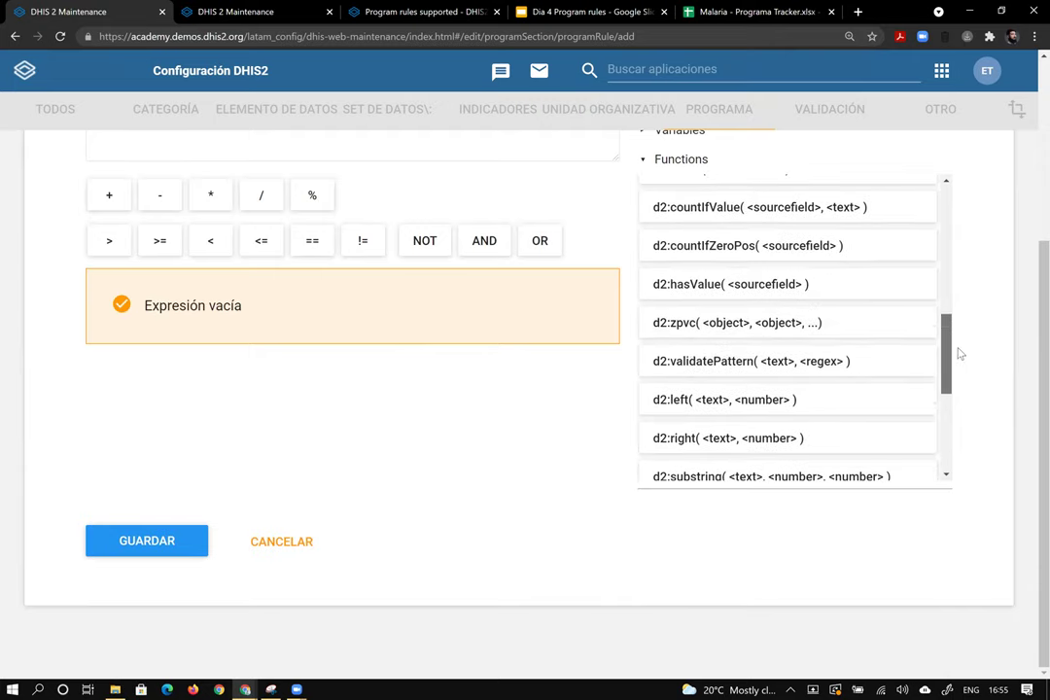
{"action": "left_click", "coordinate": [839, 300]}
{"action": "scroll", "coordinate": [553, 502], "scroll_direction": "up", "scroll_amount": 2}
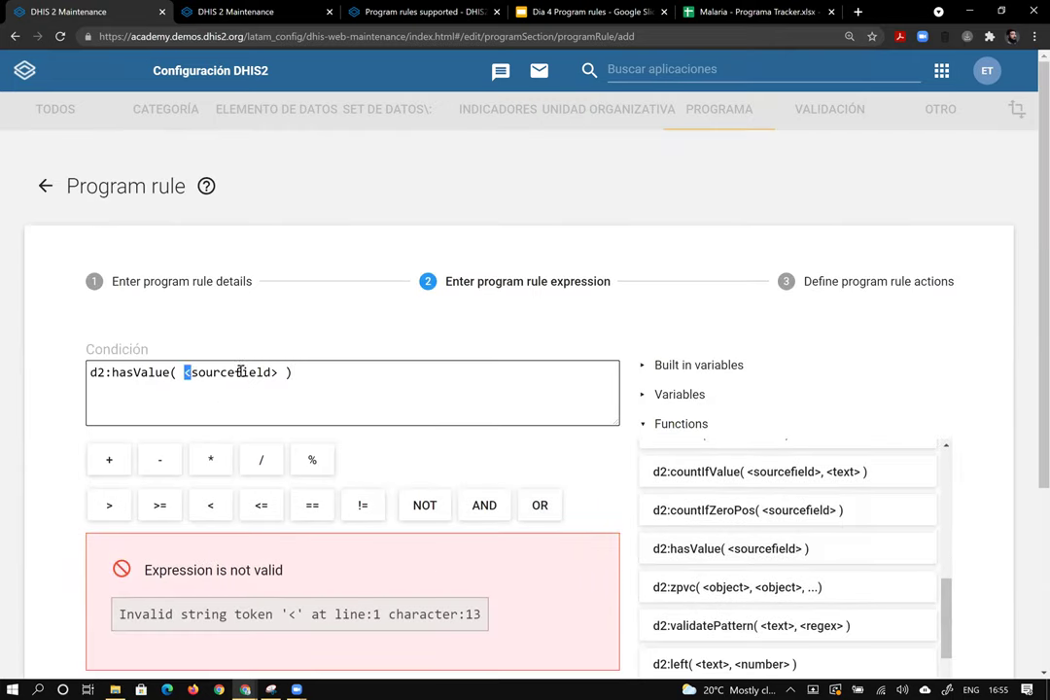
Replace the source field placeholder in d2:hasValue with the Tipo_de_test variable, written as 'Tipo_de_test' in single quotes
{"action": "left_click_drag", "start_coordinate": [186, 376], "coordinate": [280, 377]}
{"action": "left_click", "coordinate": [681, 400]}
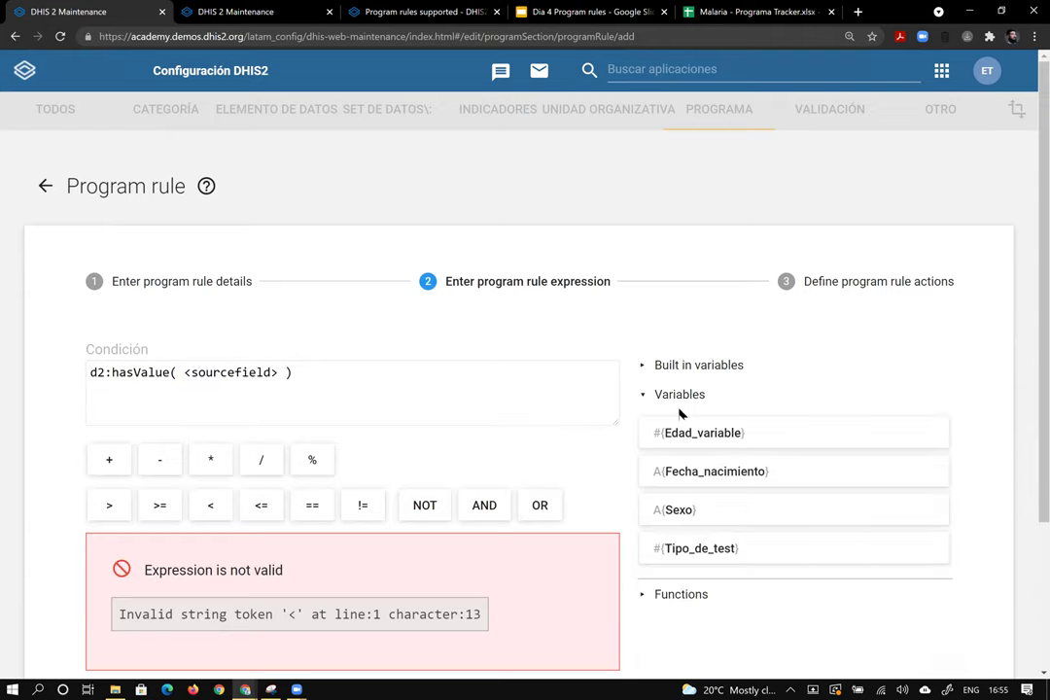
{"action": "left_click", "coordinate": [681, 550]}
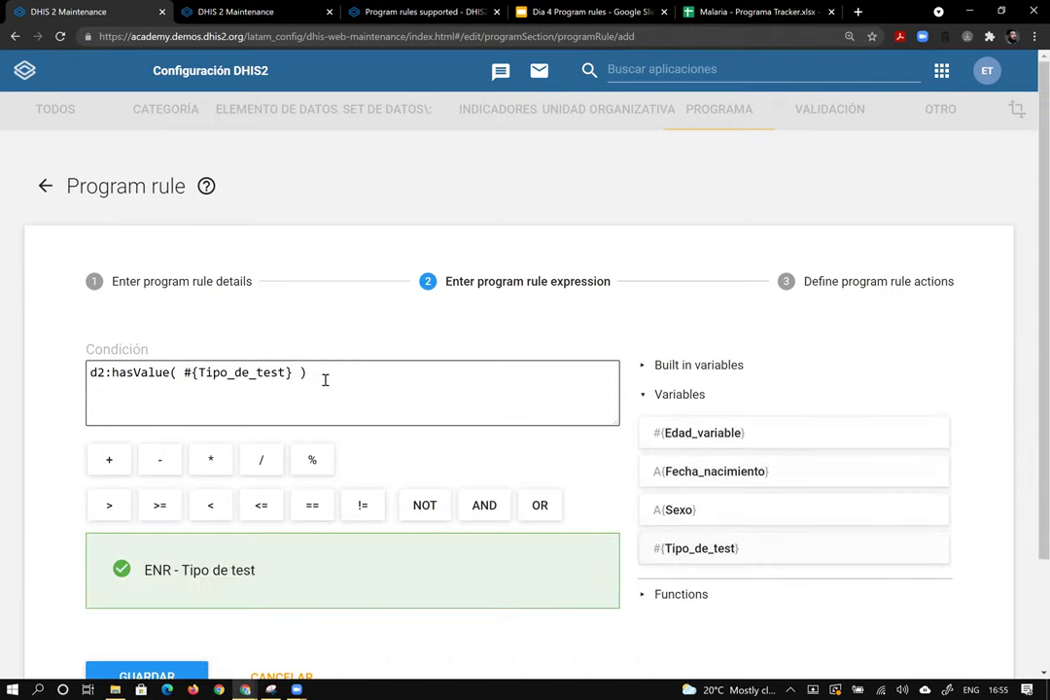
{"action": "type", "text": "'"}
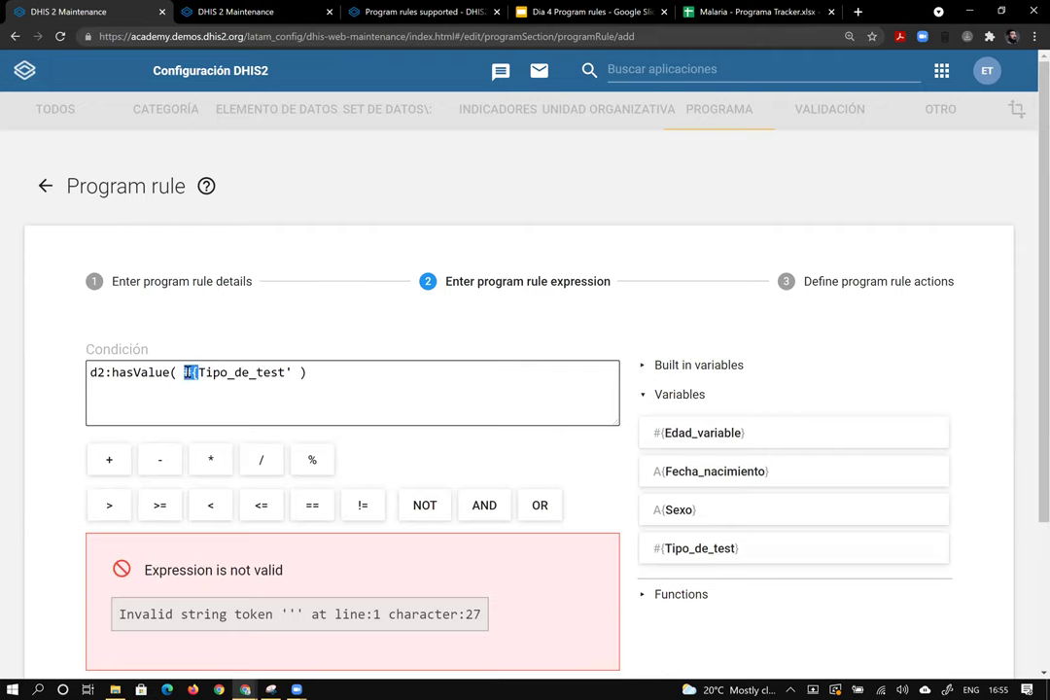
{"action": "type", "text": "'"}
Extend the condition with && #{Tipo_de_test} == 'ENRRDT'
{"action": "left_click", "coordinate": [314, 373]}
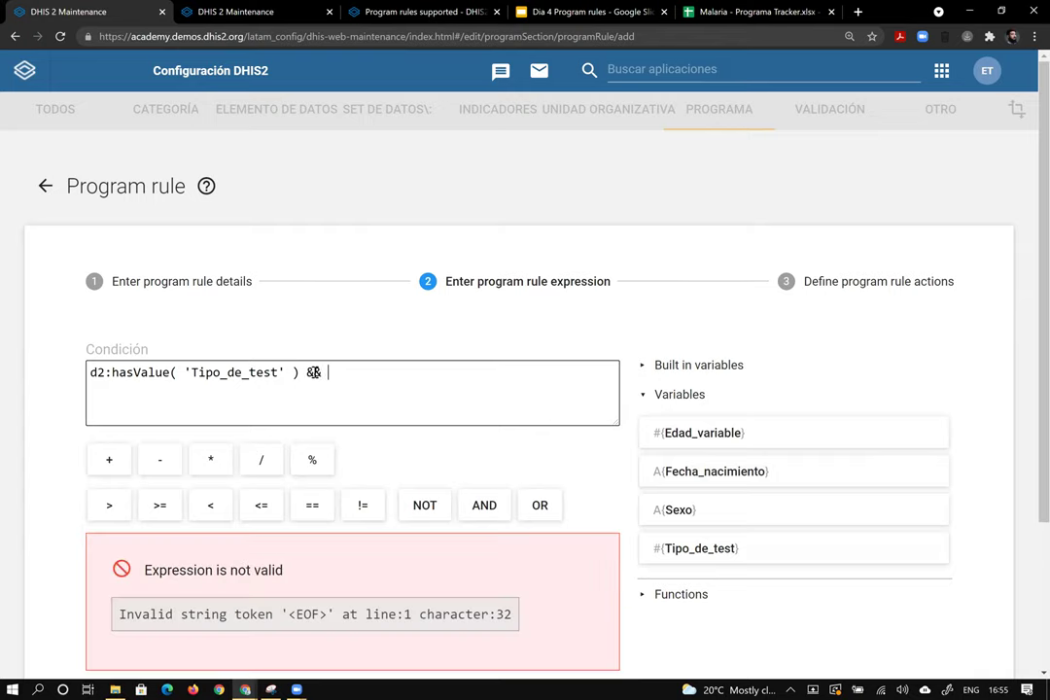
{"action": "left_click", "coordinate": [484, 505]}
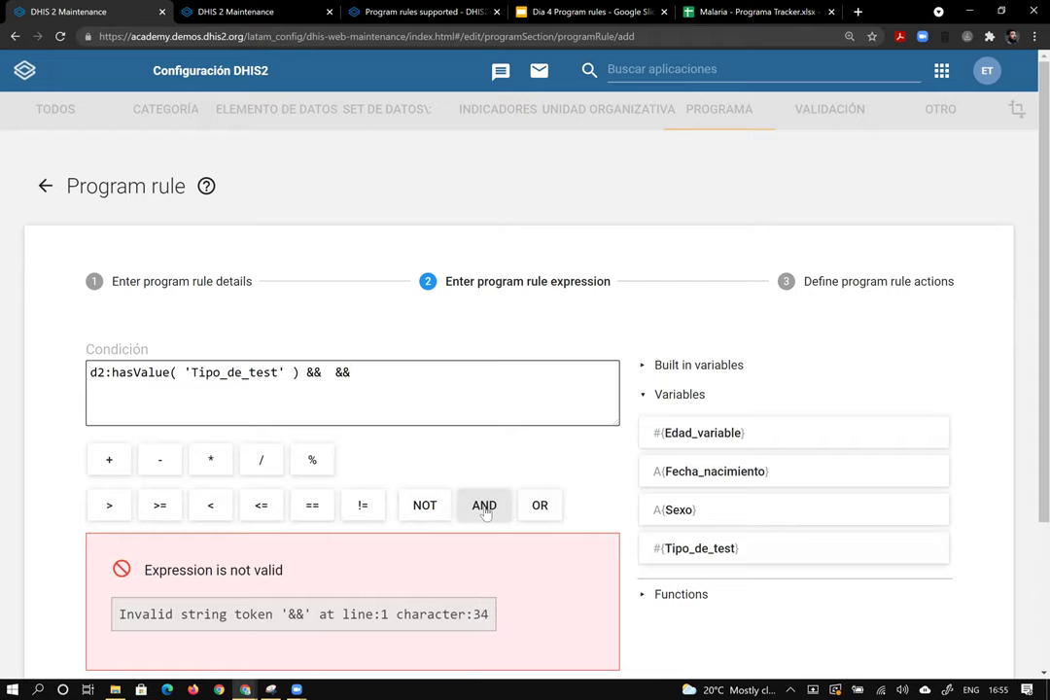
{"action": "key", "text": "BackSpace"}
{"action": "key", "text": "BackSpace"}
{"action": "key", "text": "BackSpace"}
{"action": "key", "text": "BackSpace"}
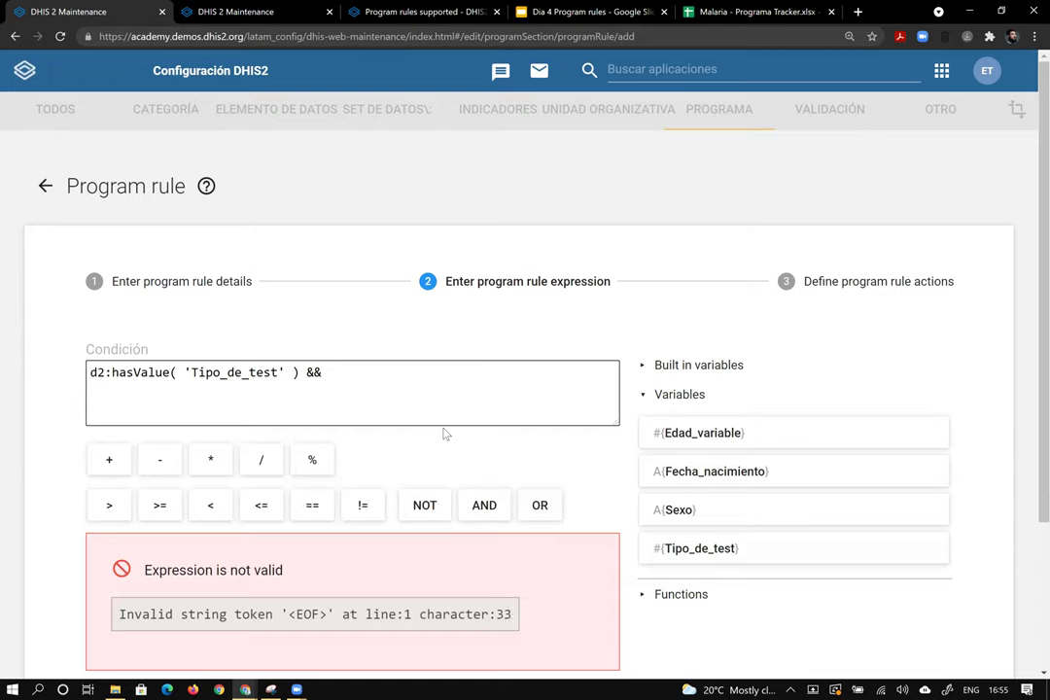
{"action": "left_click", "coordinate": [705, 548]}
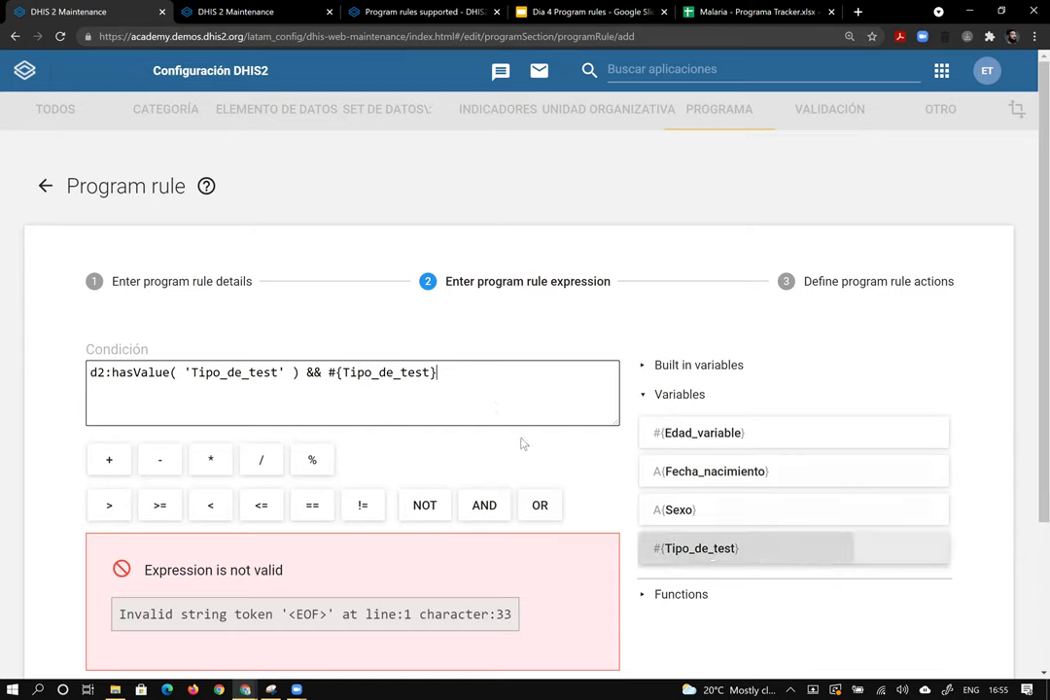
{"action": "type", "text": "== RDT"}
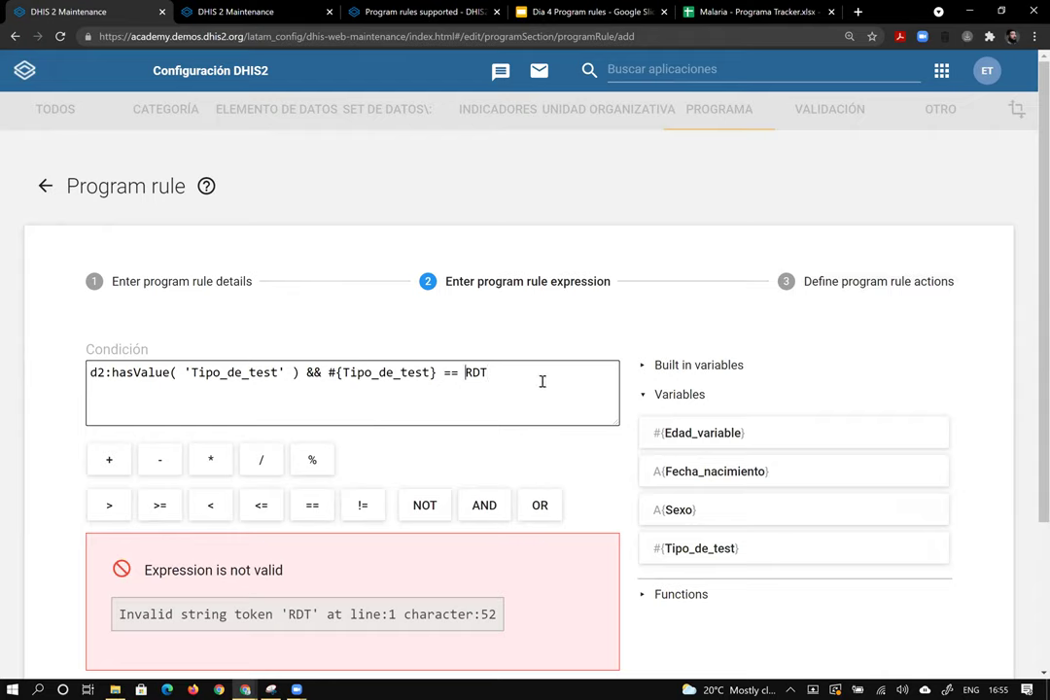
{"action": "key", "text": "Left"}
{"action": "key", "text": "Left"}
{"action": "key", "text": "Left"}
{"action": "type", "text": "'ENR"}
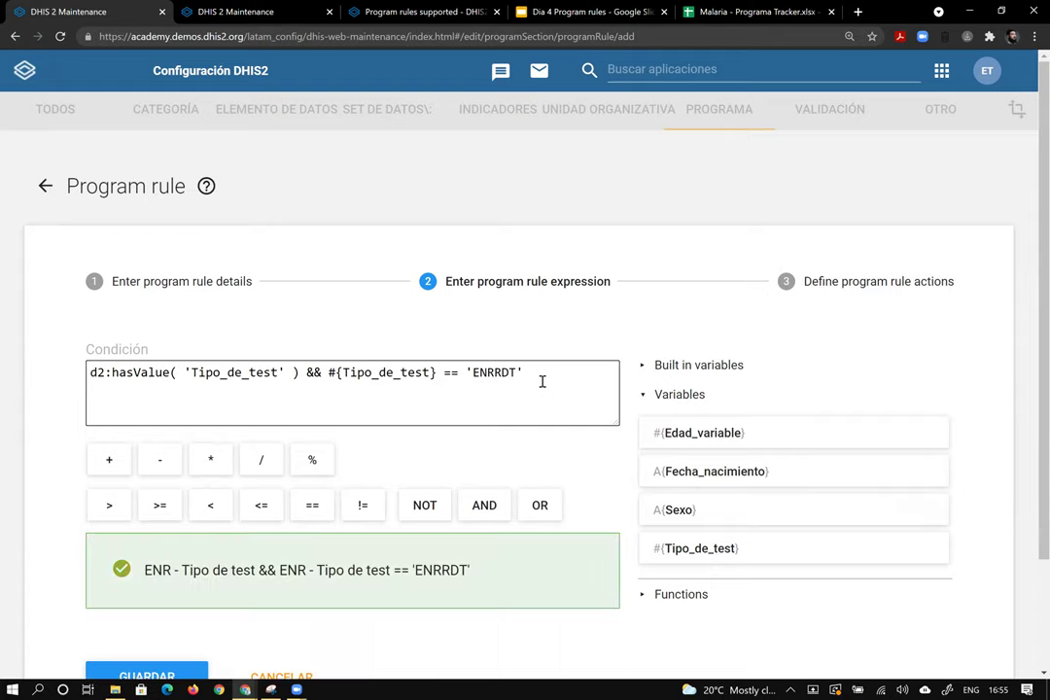
Look up the RDT option's code in the ENR - Tipo de test option set and return to the program rule
{"action": "left_click", "coordinate": [234, 12]}
{"action": "left_click", "coordinate": [45, 186]}
{"action": "double_click", "coordinate": [336, 247]}
{"action": "type", "text": "enr"}
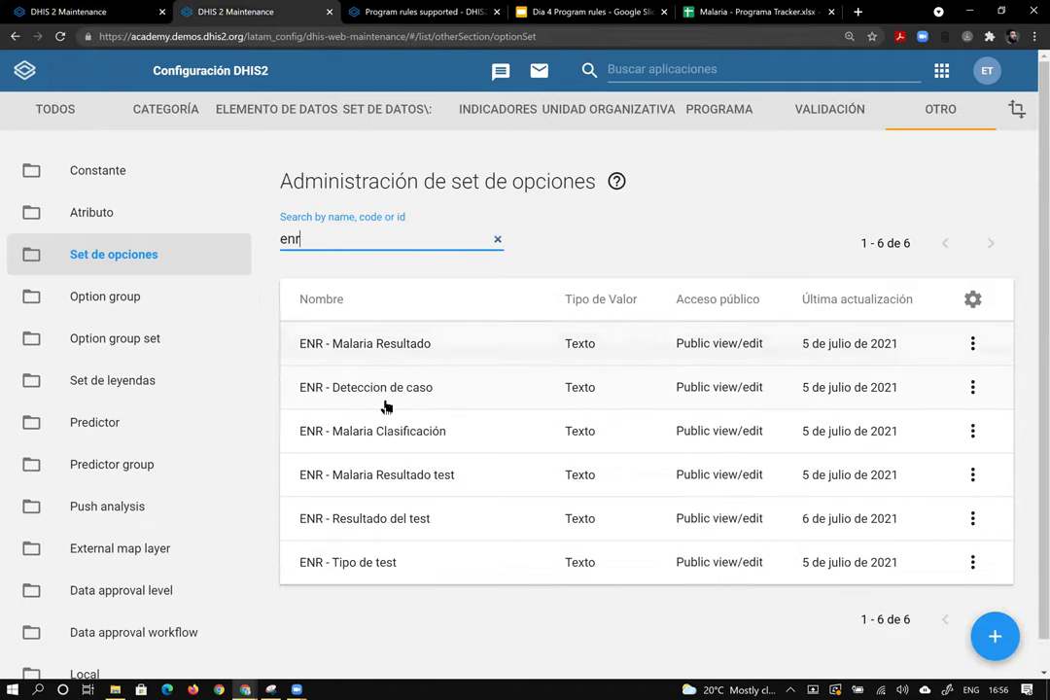
{"action": "left_click", "coordinate": [374, 568]}
{"action": "left_click", "coordinate": [774, 249]}
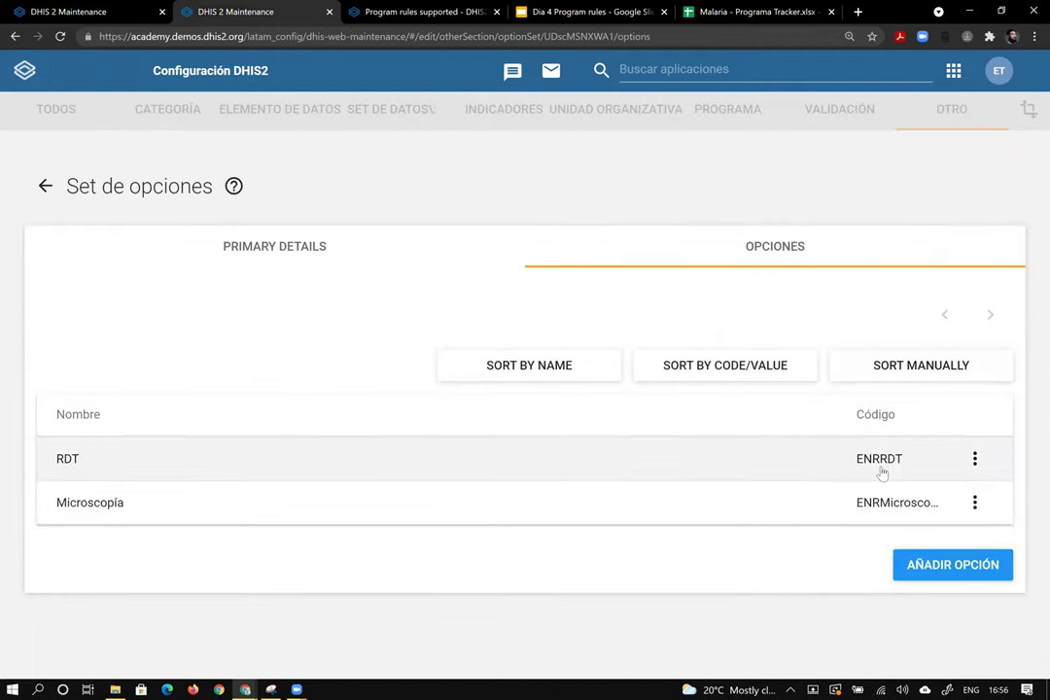
{"action": "left_click", "coordinate": [142, 9]}
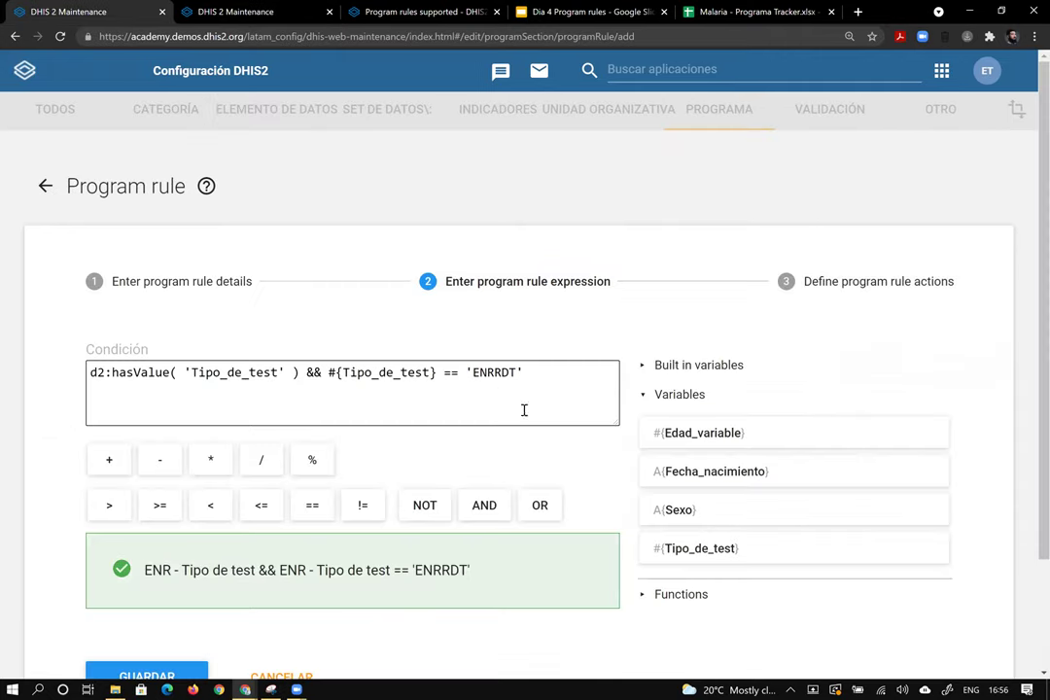
Add a Hide option action to the rule that hides P vivax on ENR - Prueba de sangre, resultado
{"action": "left_click", "coordinate": [929, 292]}
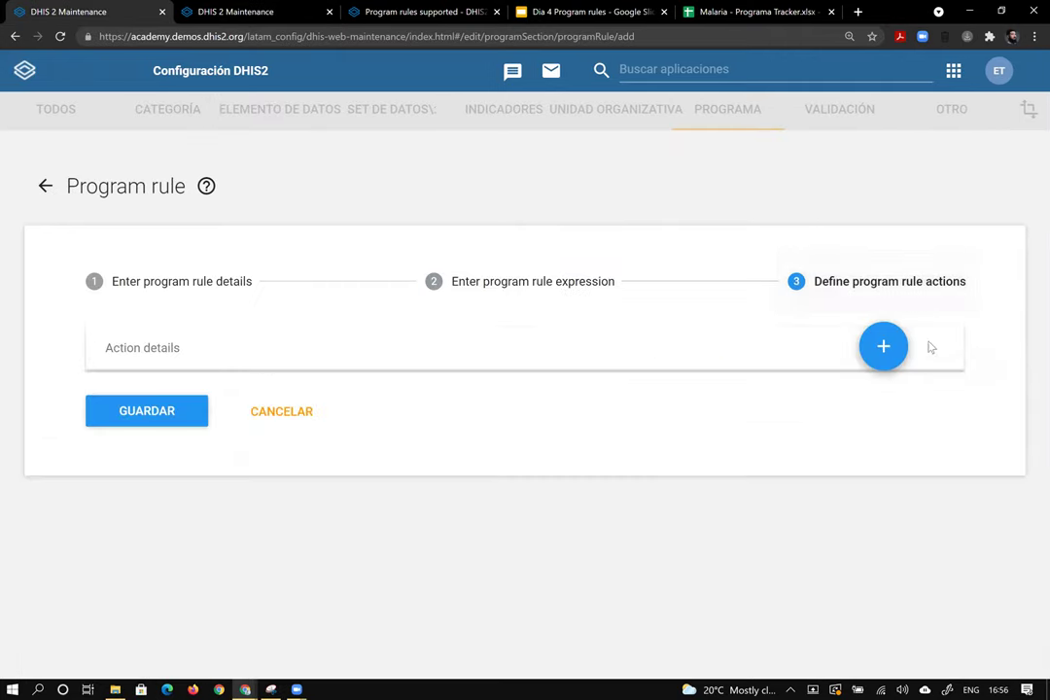
{"action": "left_click", "coordinate": [870, 356]}
{"action": "left_click", "coordinate": [433, 388]}
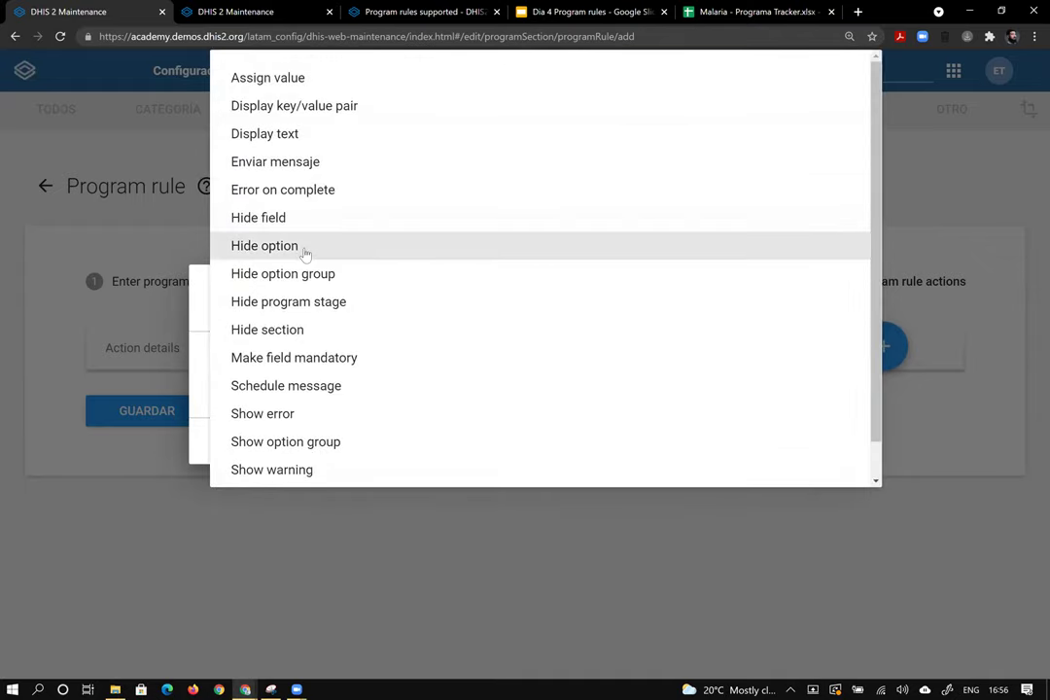
{"action": "left_click", "coordinate": [305, 251]}
{"action": "left_click", "coordinate": [292, 337]}
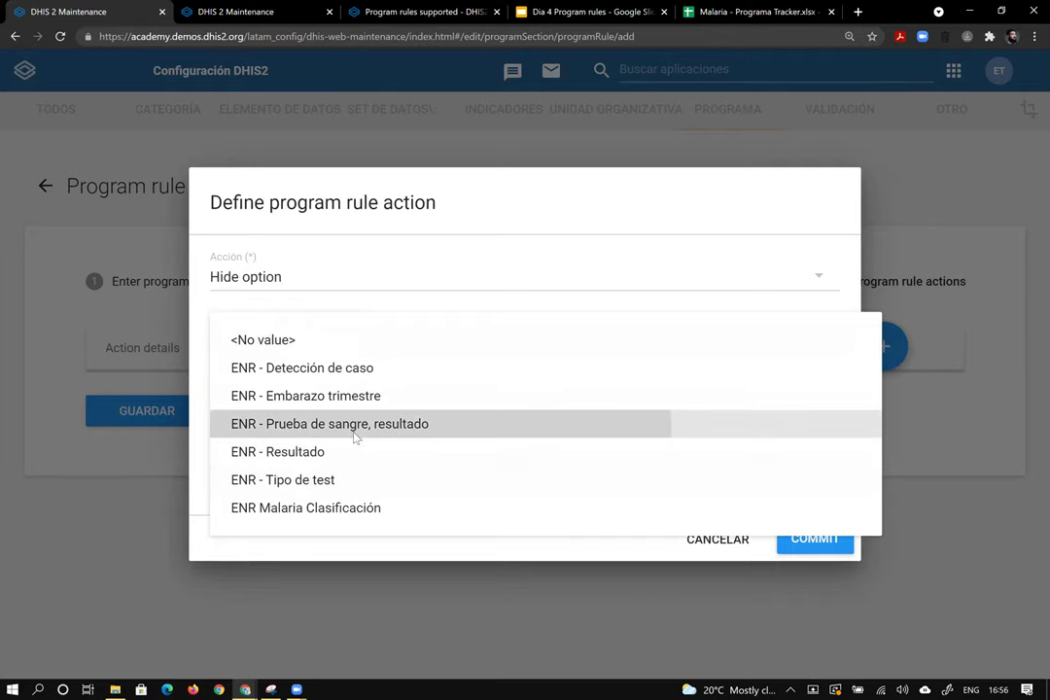
{"action": "left_click", "coordinate": [355, 435]}
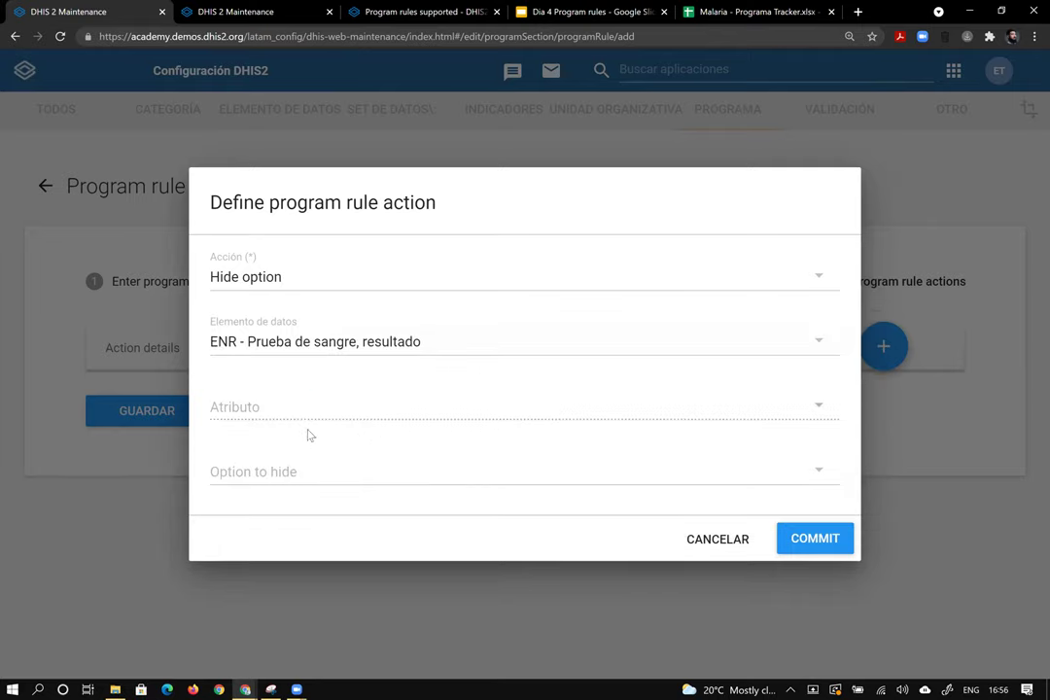
{"action": "left_click", "coordinate": [340, 474]}
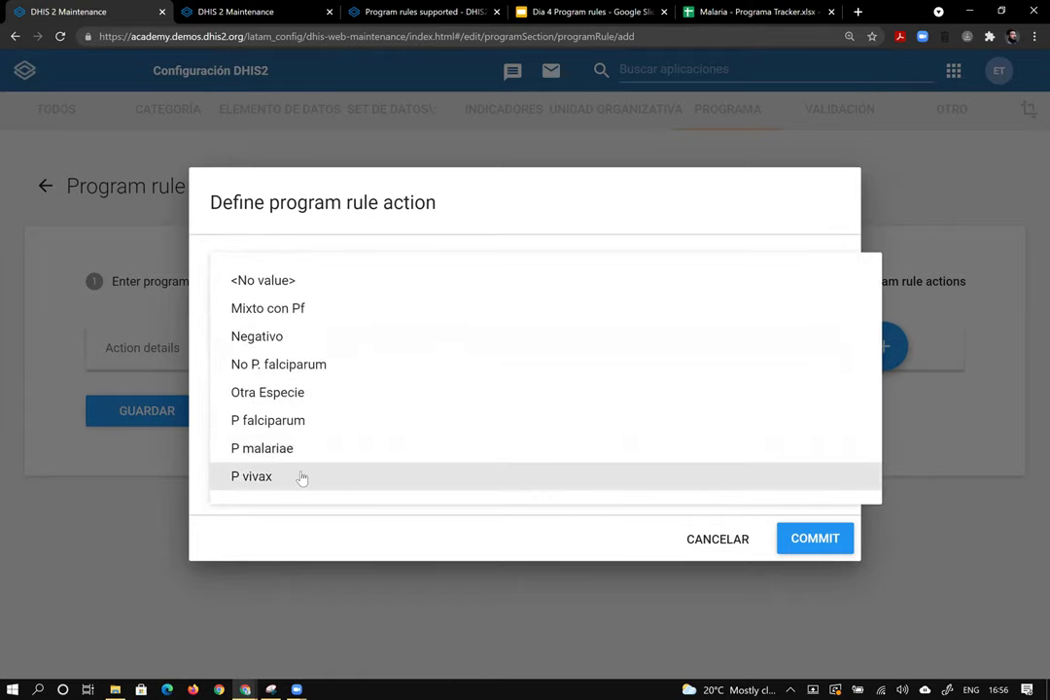
{"action": "left_click", "coordinate": [302, 477]}
{"action": "left_click", "coordinate": [806, 543]}
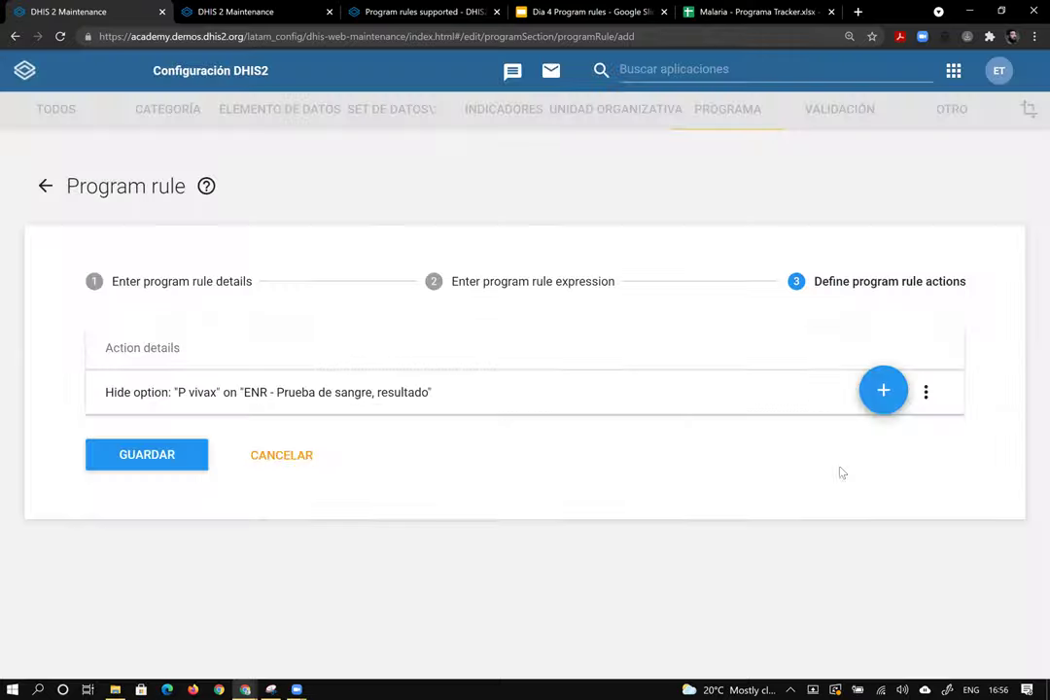
Add a second Hide option action that hides P malariae on ENR - Prueba de sangre, resultado
{"action": "left_click", "coordinate": [883, 391]}
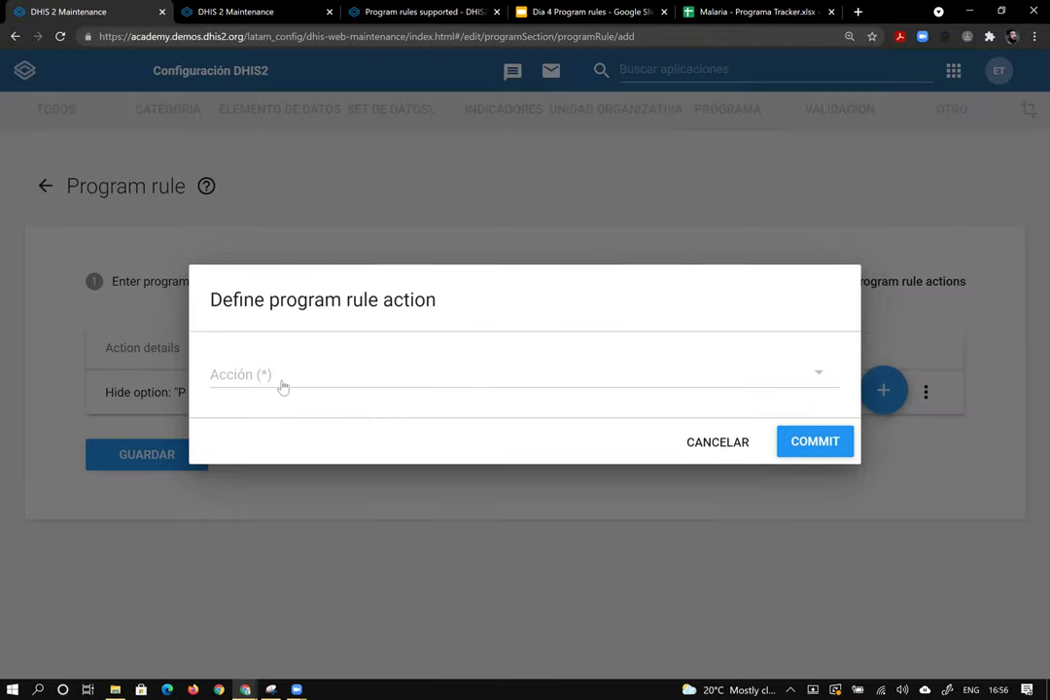
{"action": "left_click", "coordinate": [282, 387]}
{"action": "left_click", "coordinate": [292, 246]}
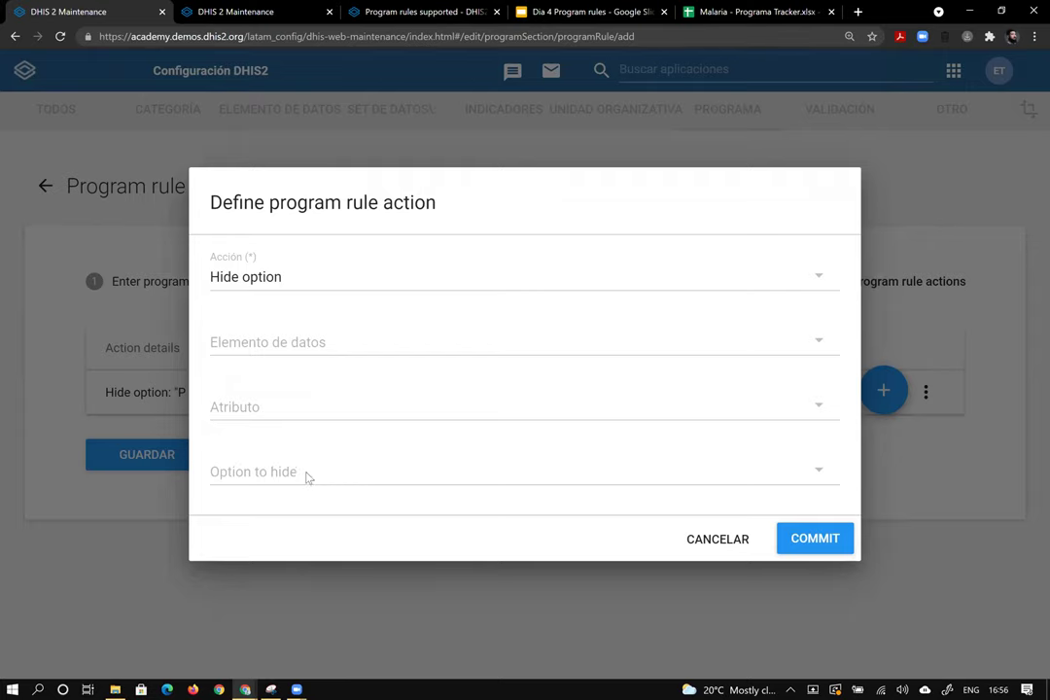
{"action": "left_click", "coordinate": [306, 477]}
{"action": "left_click", "coordinate": [317, 348]}
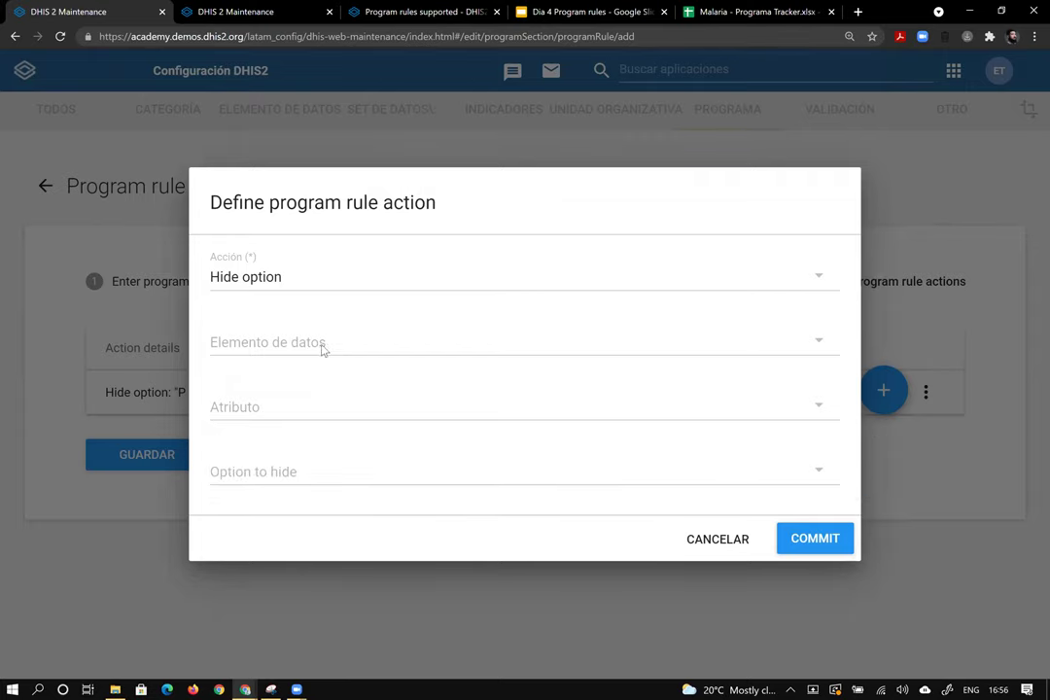
{"action": "left_click", "coordinate": [472, 347]}
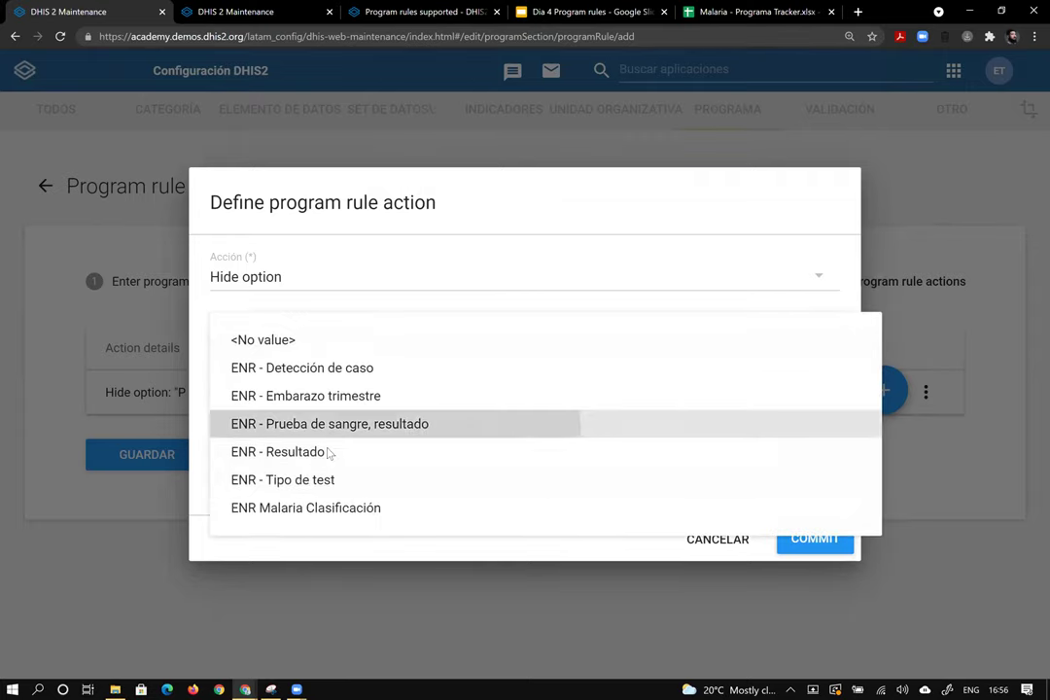
{"action": "left_click", "coordinate": [314, 485]}
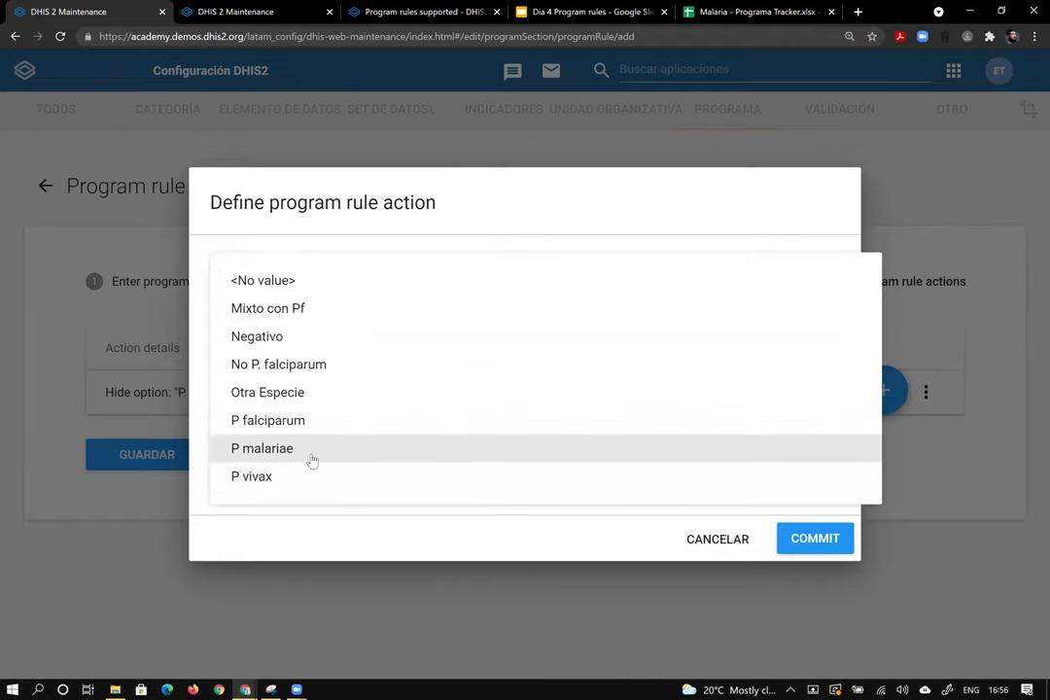
{"action": "left_click", "coordinate": [312, 460]}
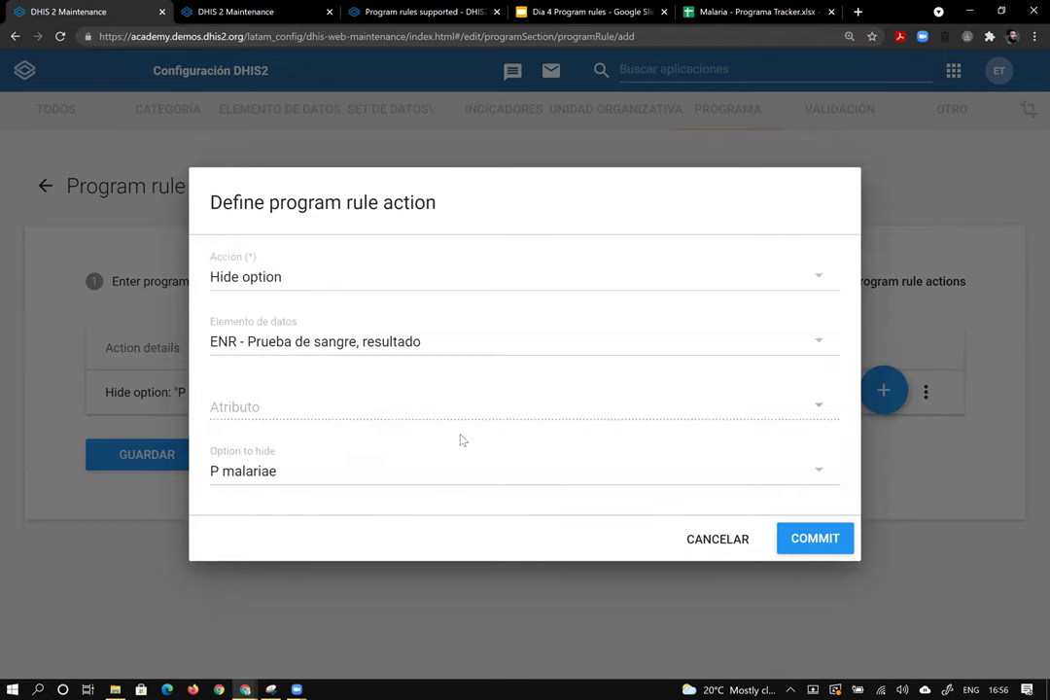
{"action": "left_click", "coordinate": [797, 553]}
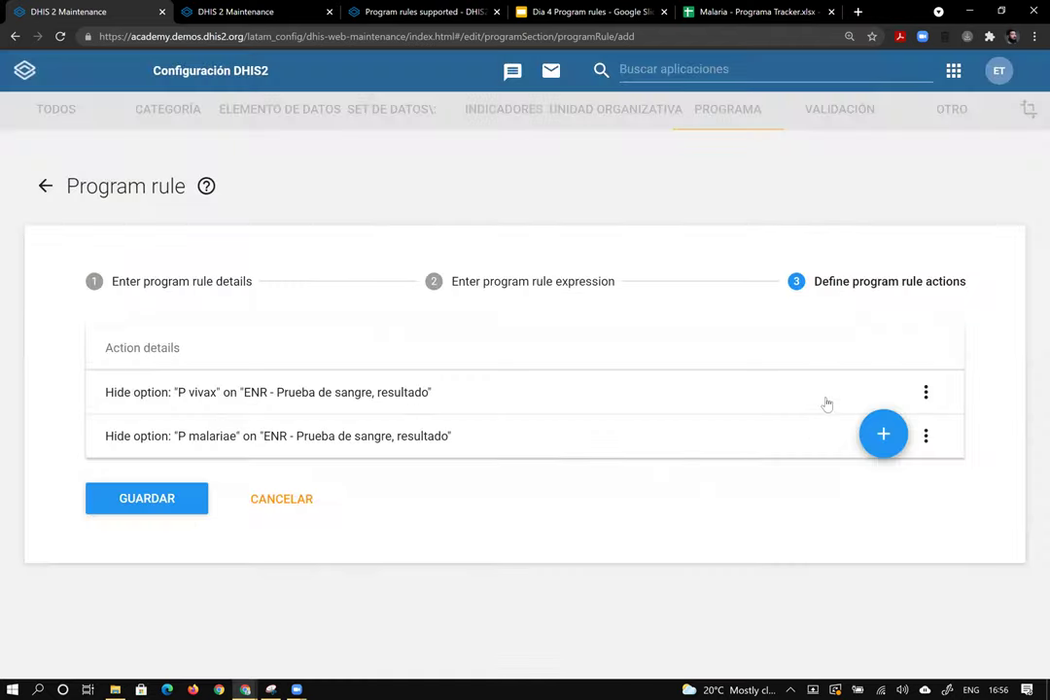
Add a third Hide option action for Otra Especie on ENR - Prueba de sangre, resultado, and save the program rule
{"action": "left_click", "coordinate": [881, 435]}
{"action": "left_click", "coordinate": [347, 380]}
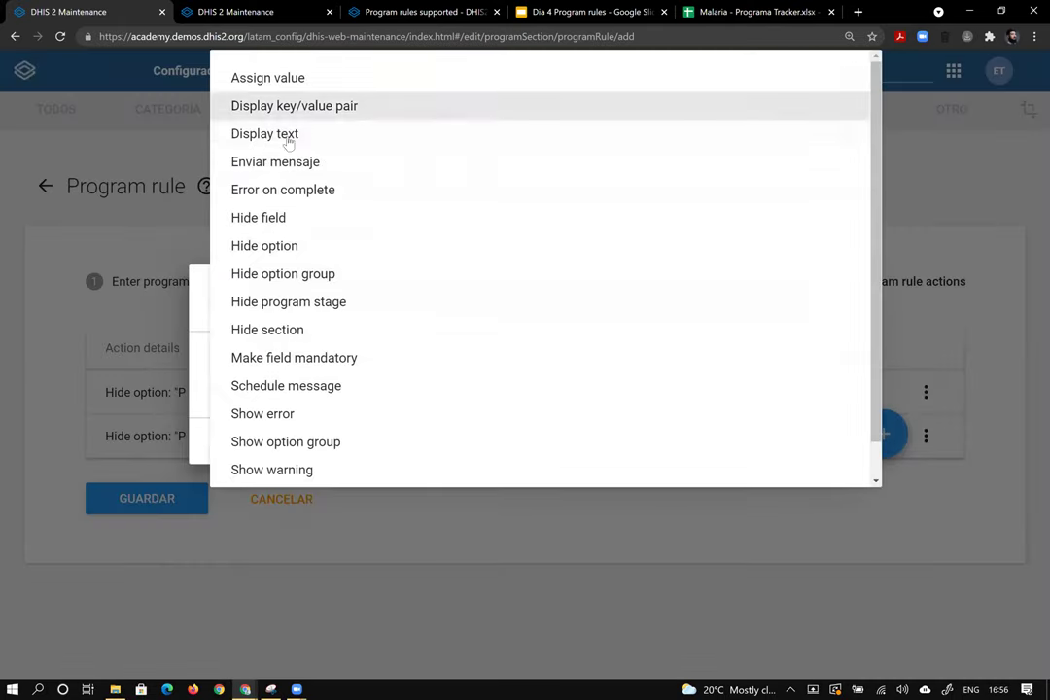
{"action": "left_click", "coordinate": [288, 245]}
{"action": "left_click", "coordinate": [358, 350]}
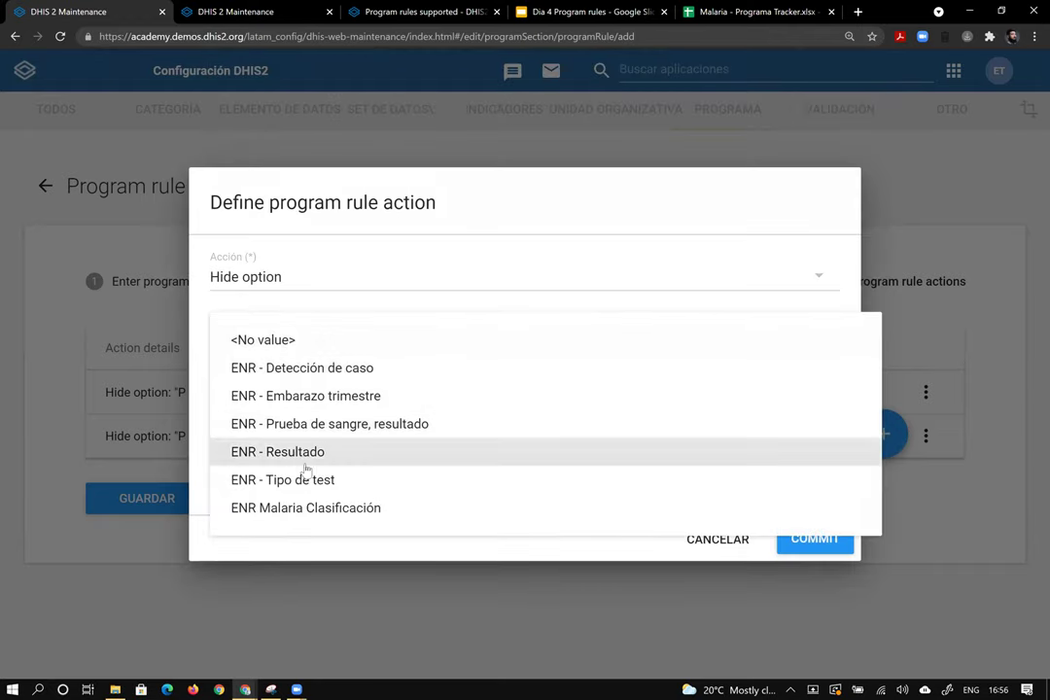
{"action": "left_click", "coordinate": [313, 428]}
{"action": "left_click", "coordinate": [312, 478]}
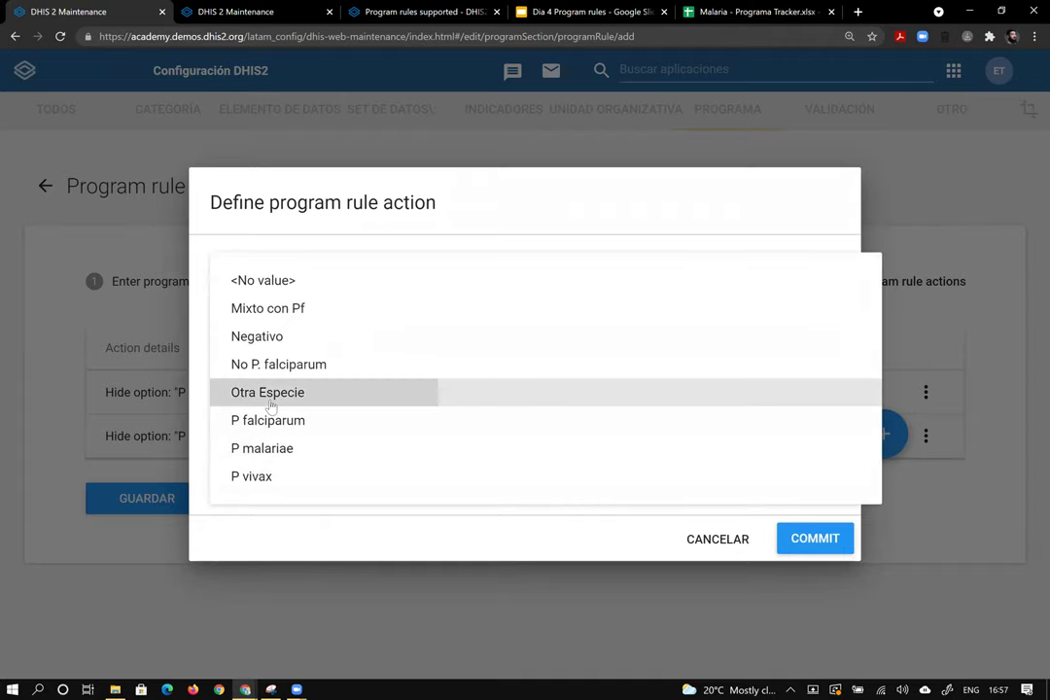
{"action": "left_click", "coordinate": [270, 406]}
{"action": "left_click", "coordinate": [792, 548]}
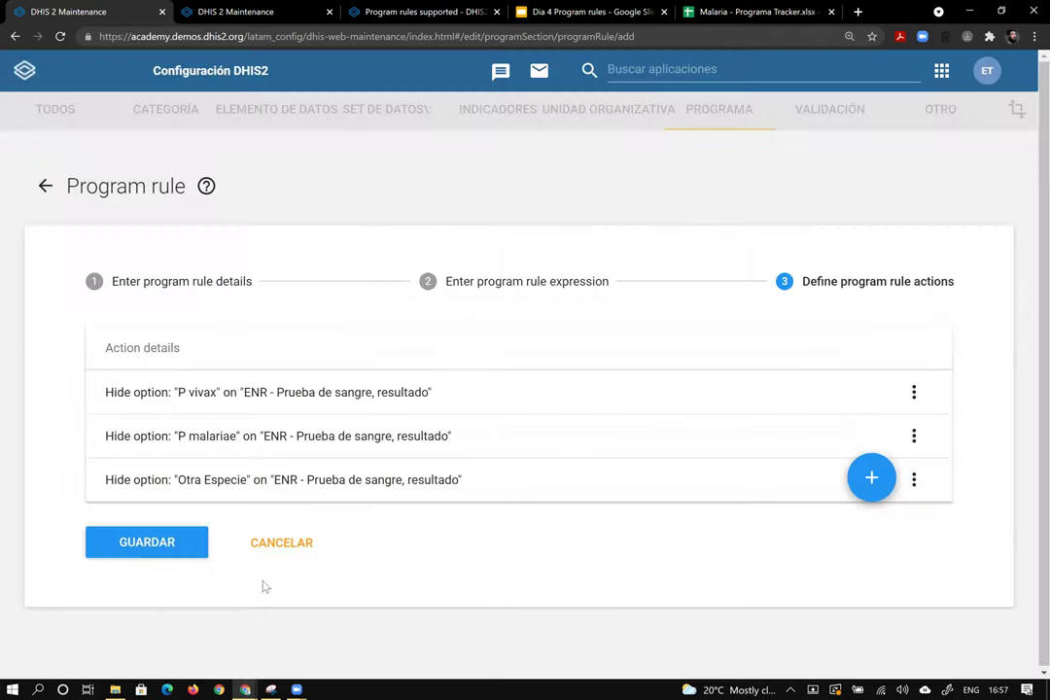
{"action": "left_click", "coordinate": [148, 545]}
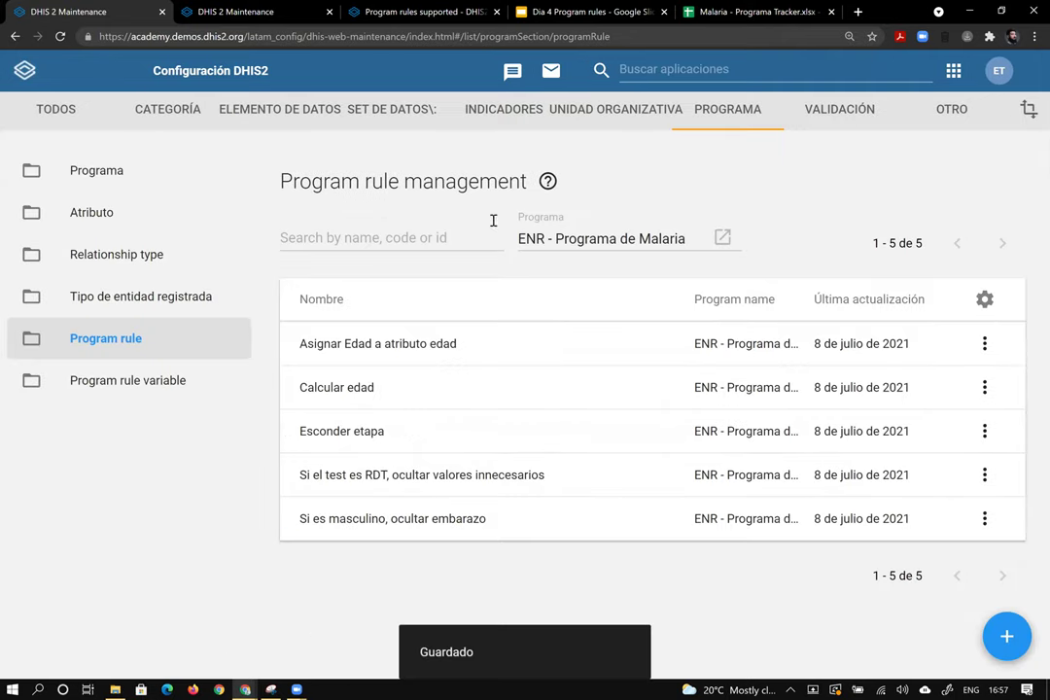
Switch to the Cache Cleaner app and clear all the cached browser items
{"action": "left_click", "coordinate": [742, 68]}
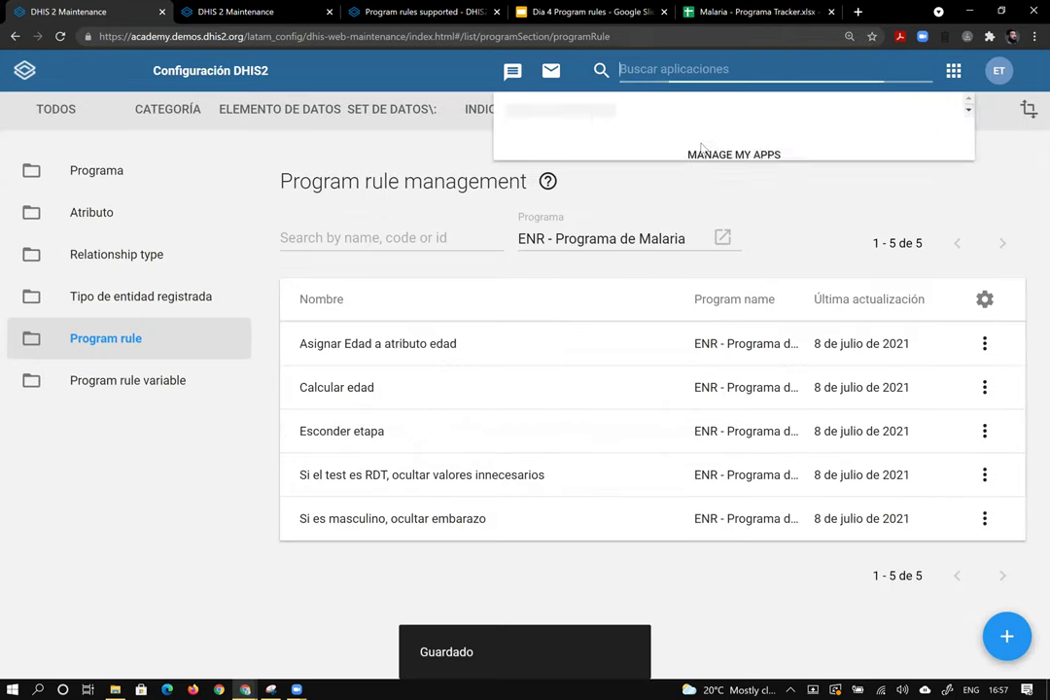
{"action": "left_click", "coordinate": [676, 349]}
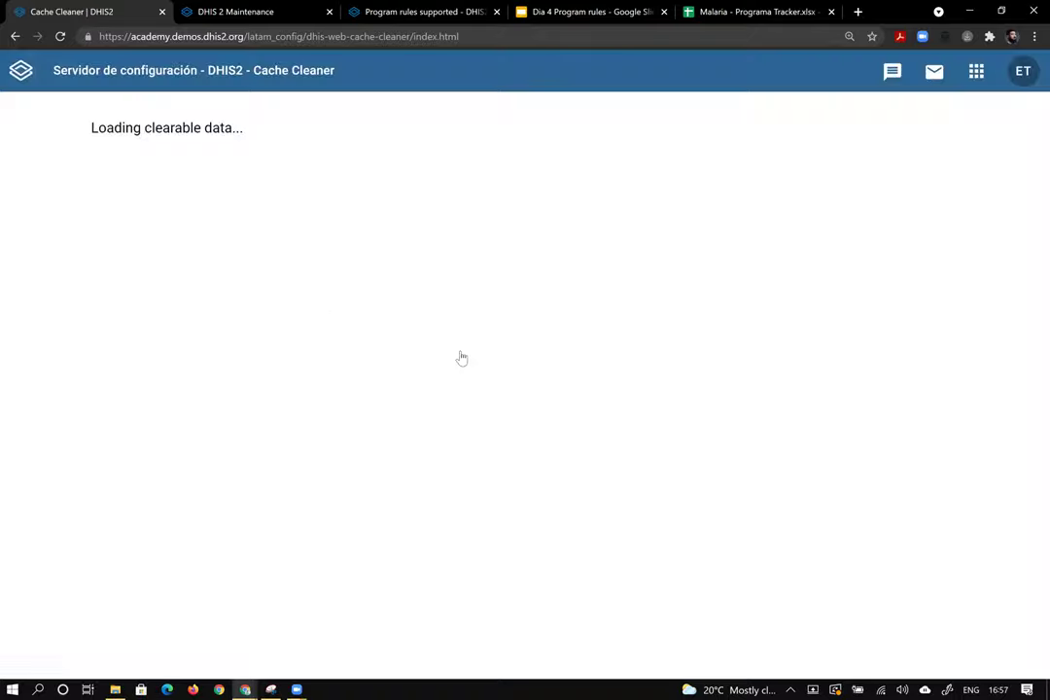
{"action": "left_click", "coordinate": [187, 164]}
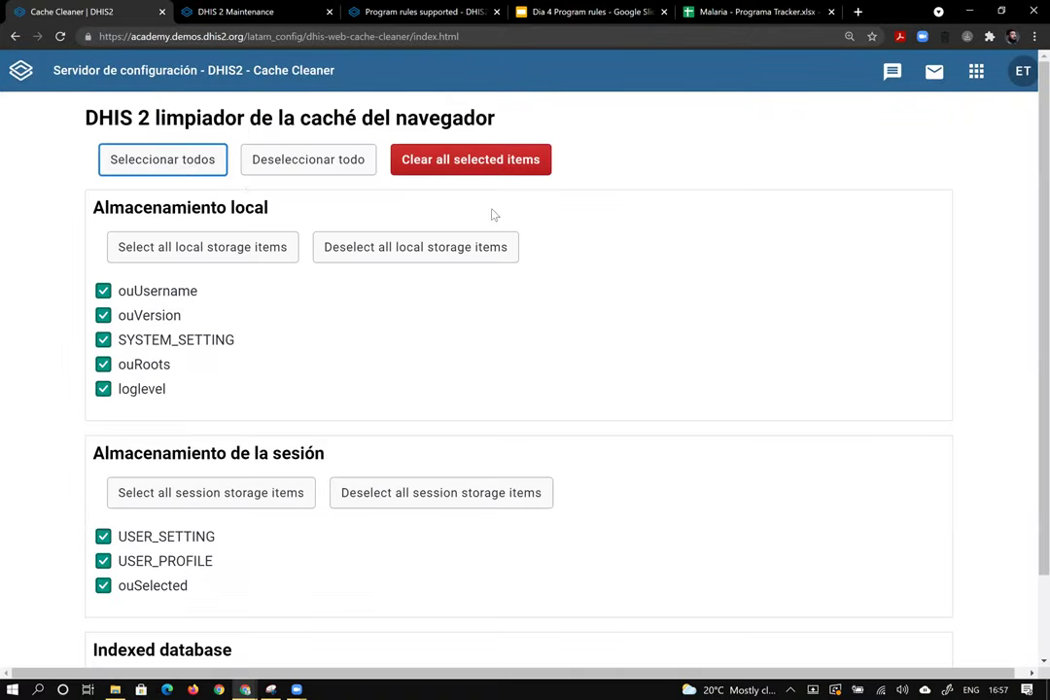
{"action": "left_click", "coordinate": [495, 171]}
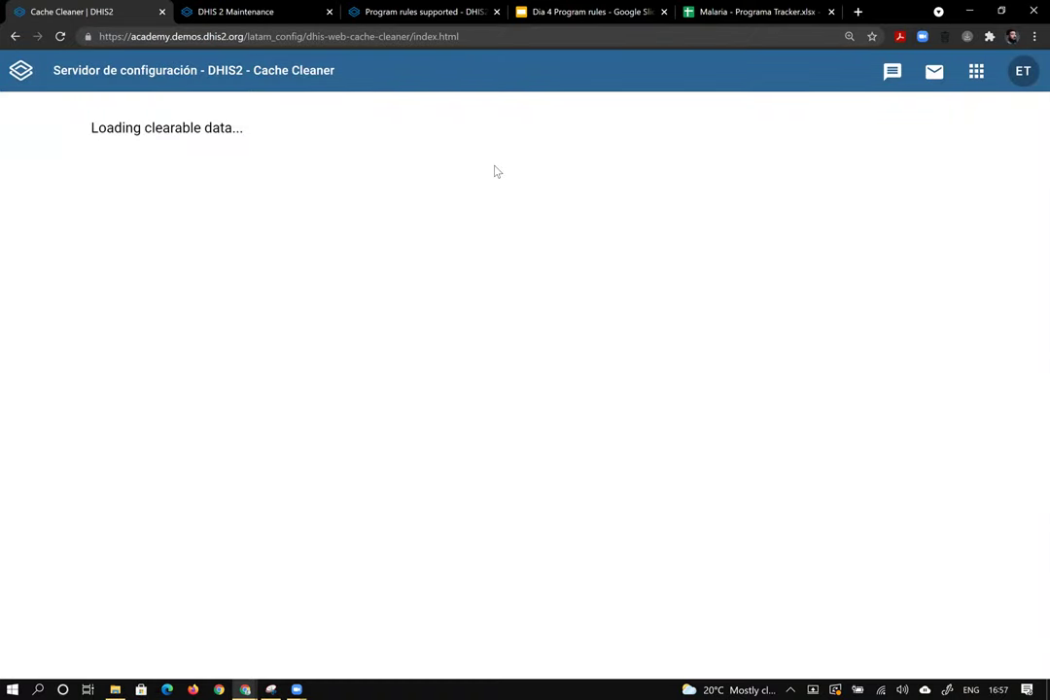
Switch to Tracker Capture and select Cardinal Hospital Gateway PHC under Animal Region, Bird District
{"action": "left_click", "coordinate": [977, 71]}
{"action": "left_click", "coordinate": [821, 292]}
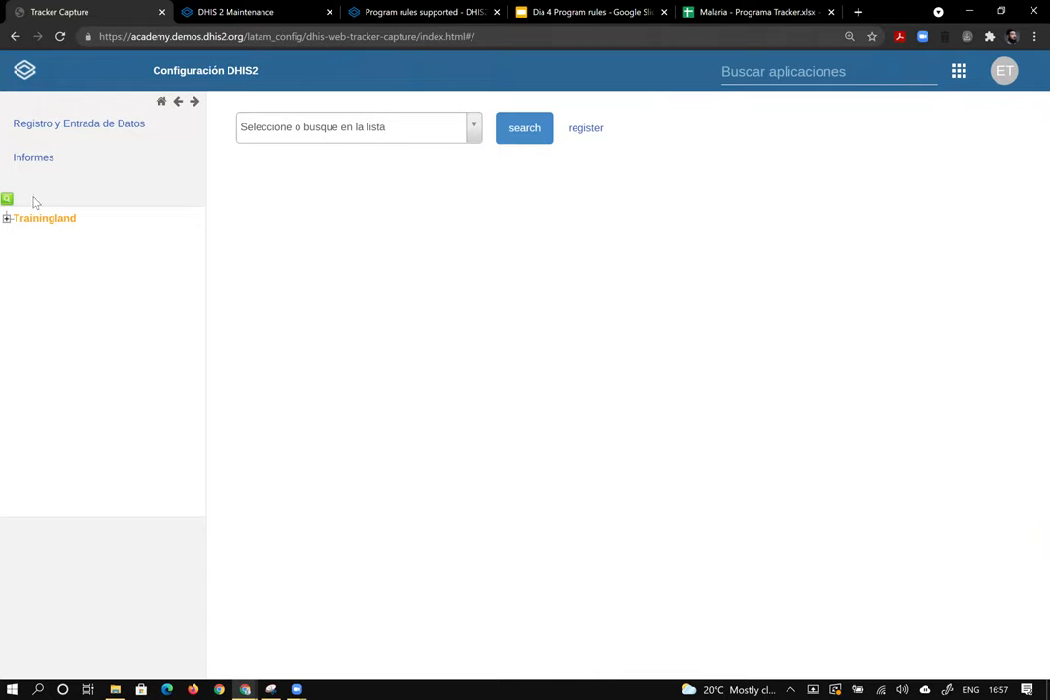
{"action": "left_click", "coordinate": [6, 218]}
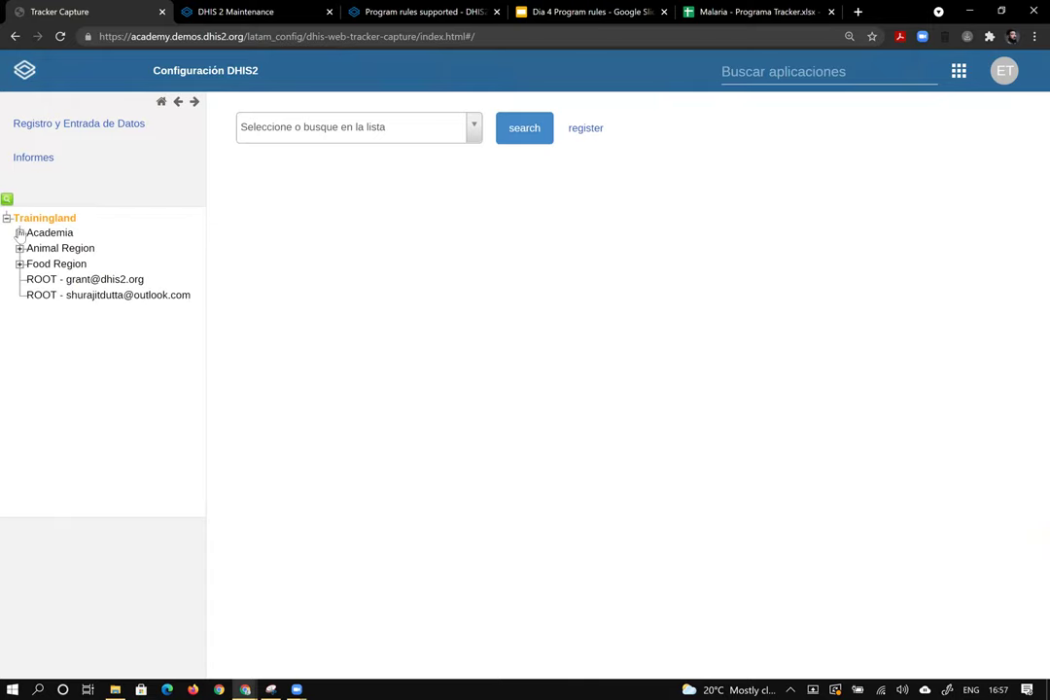
{"action": "left_click", "coordinate": [19, 248]}
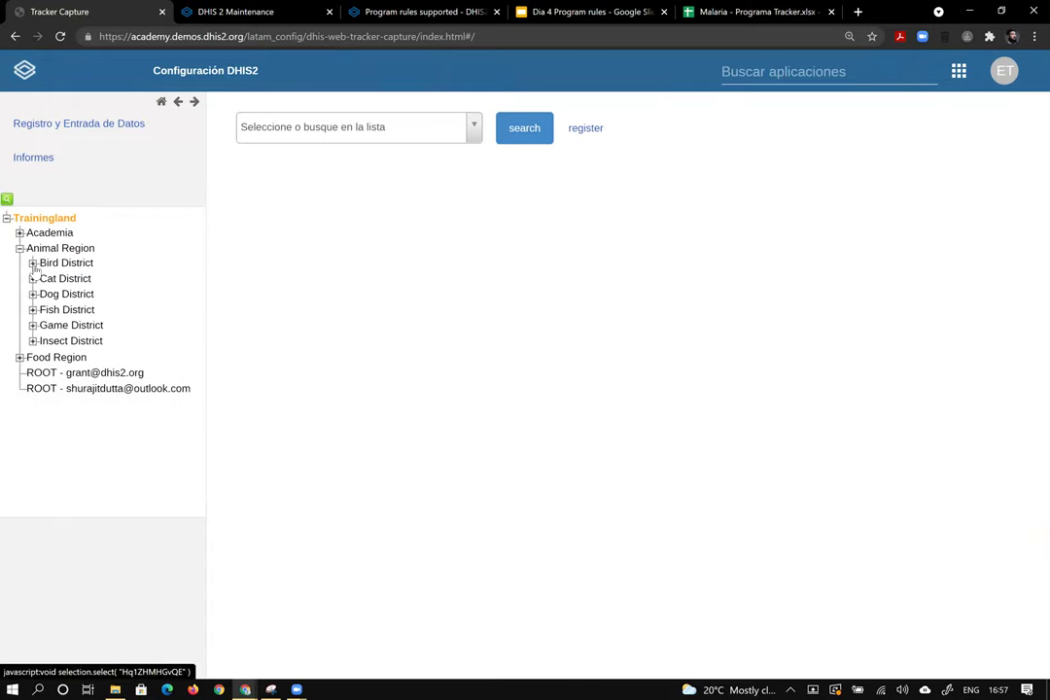
{"action": "left_click", "coordinate": [32, 262]}
{"action": "left_click", "coordinate": [60, 277]}
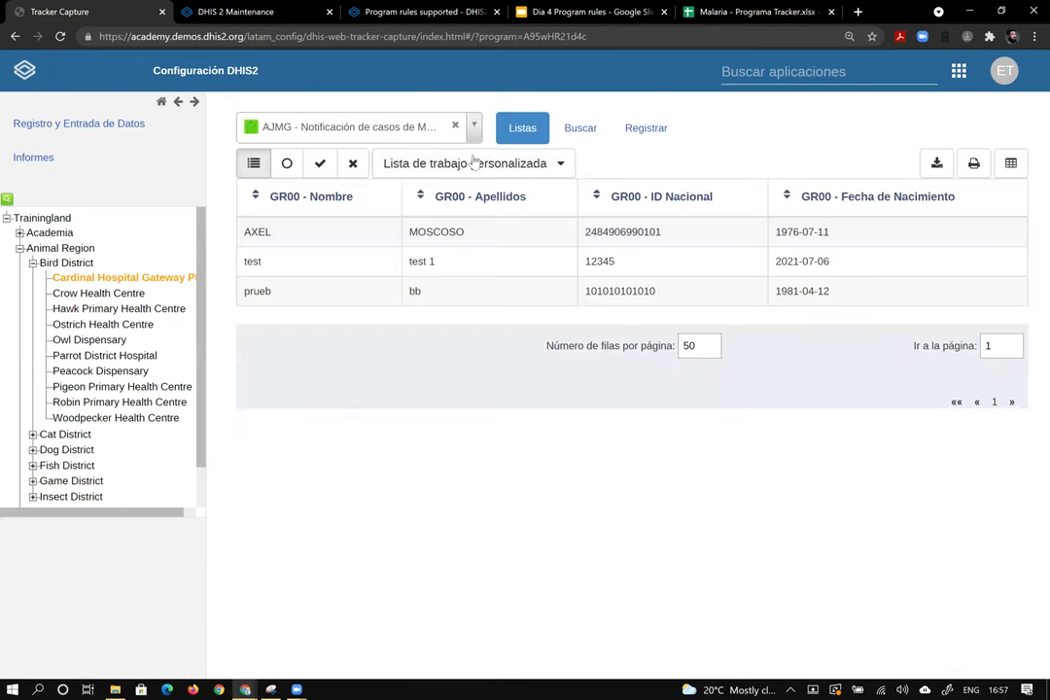
Choose the ENR - Programa de Malaria program and open the first listed patient's record
{"action": "left_click", "coordinate": [399, 127]}
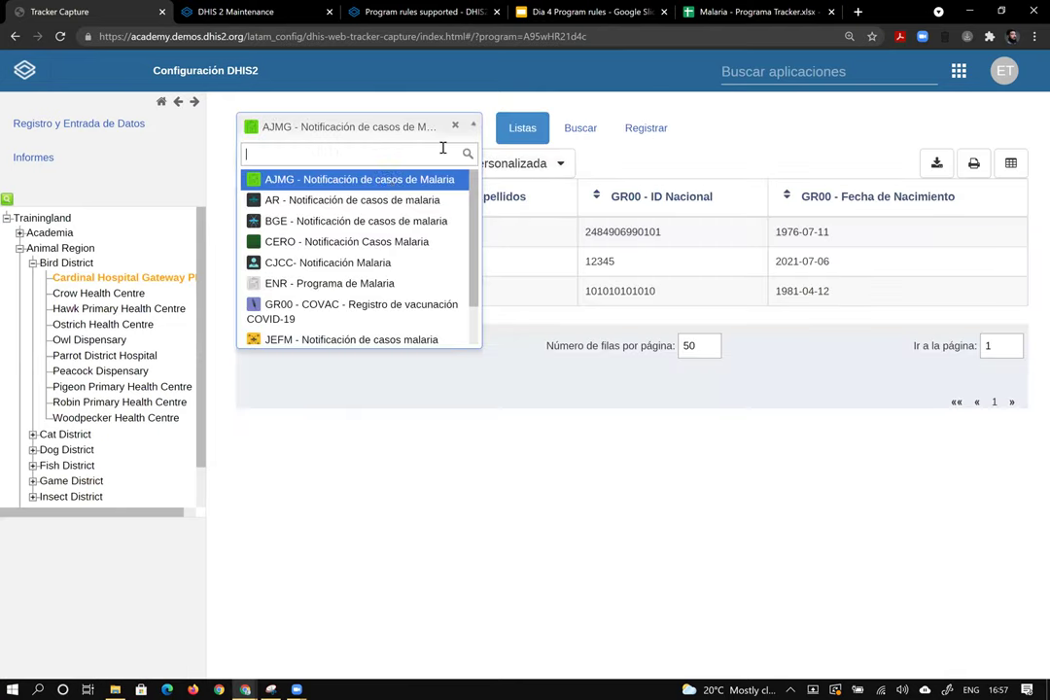
{"action": "left_click", "coordinate": [336, 282]}
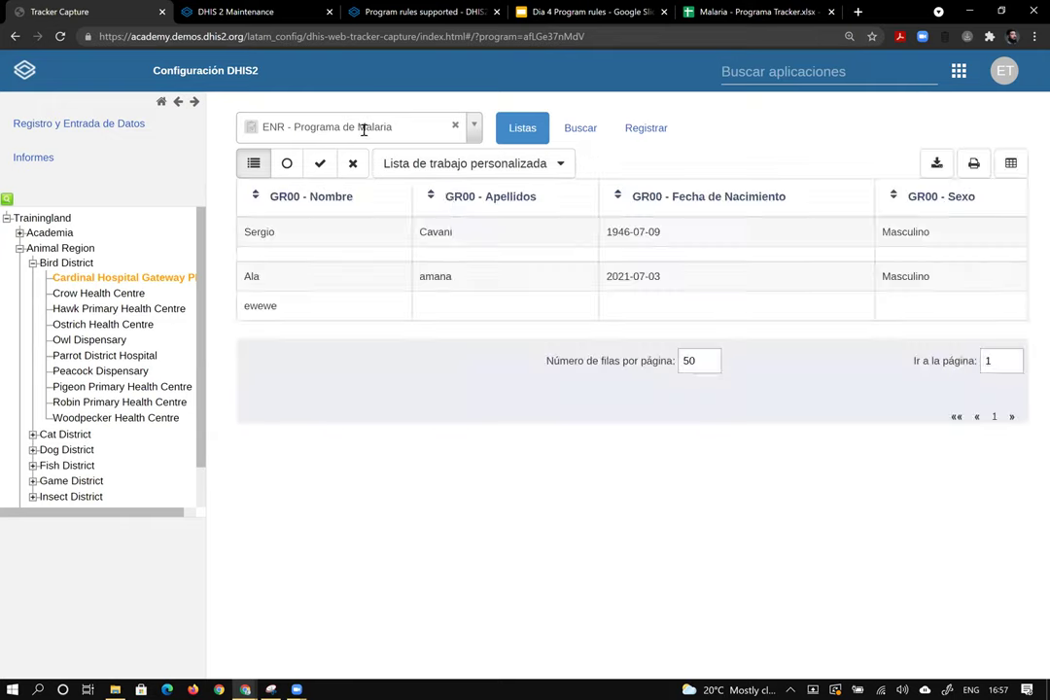
{"action": "left_click", "coordinate": [506, 233]}
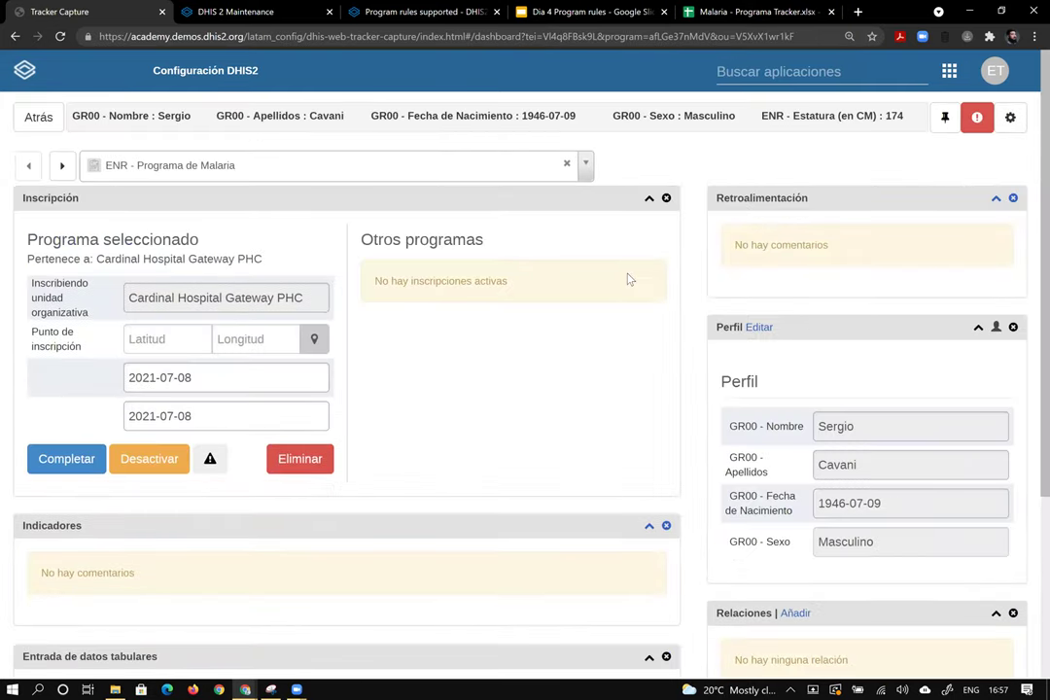
Clear the ENR - Tipo de test value in the malaria test section and check the blood test result options
{"action": "scroll", "coordinate": [167, 356], "scroll_direction": "down", "scroll_amount": 5}
{"action": "scroll", "coordinate": [618, 532], "scroll_direction": "down", "scroll_amount": 4}
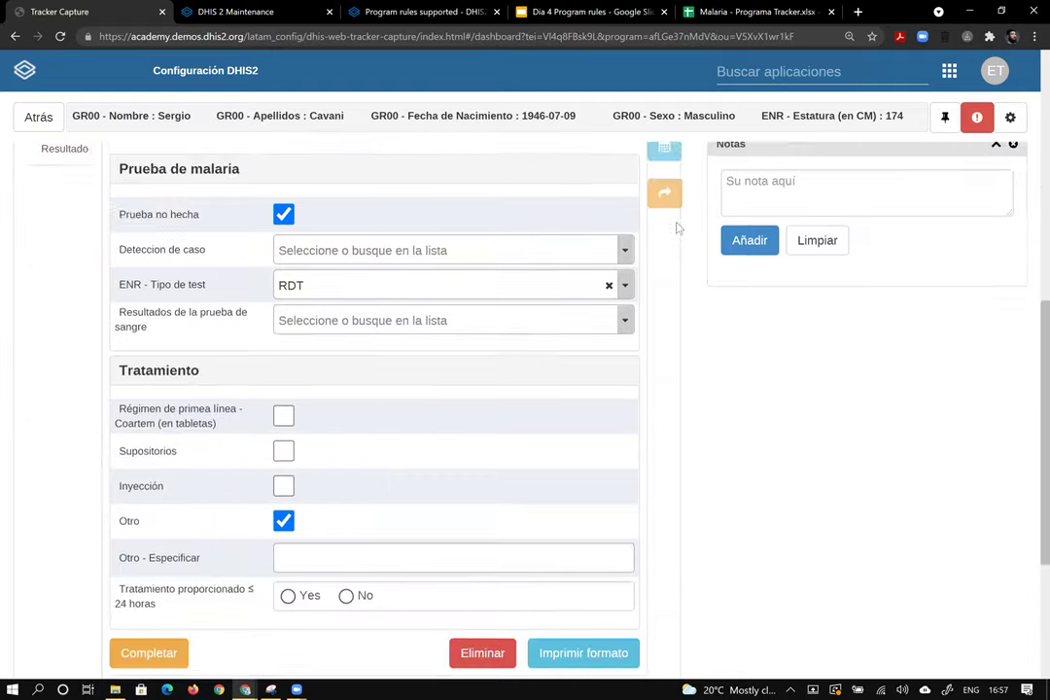
{"action": "scroll", "coordinate": [619, 532], "scroll_direction": "up", "scroll_amount": 4}
{"action": "left_click", "coordinate": [609, 558]}
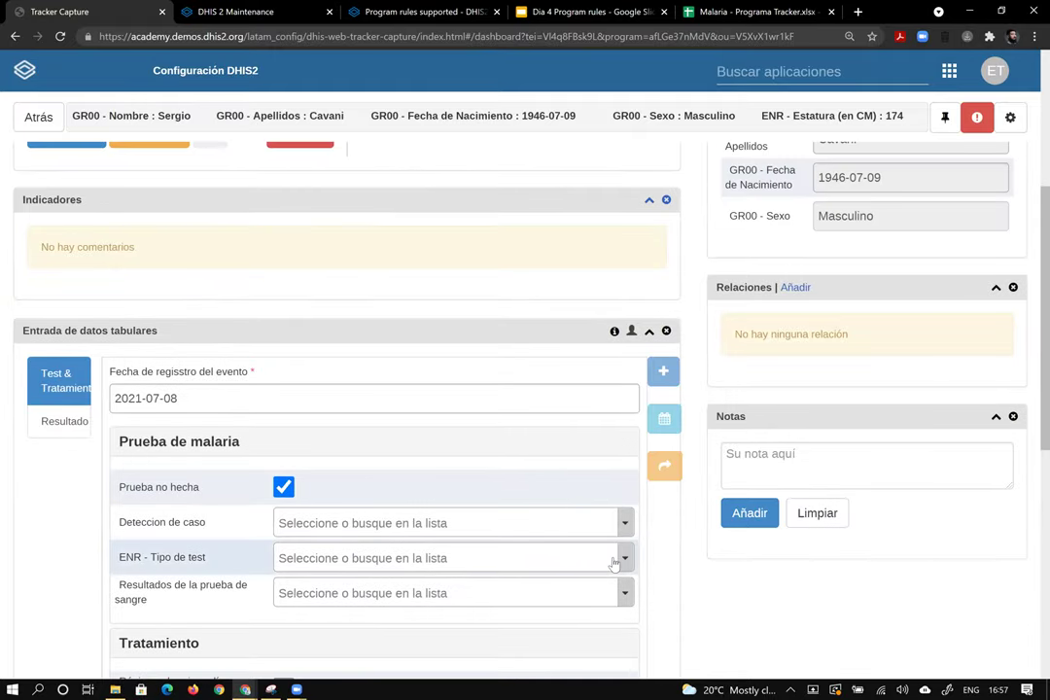
{"action": "left_click", "coordinate": [625, 593]}
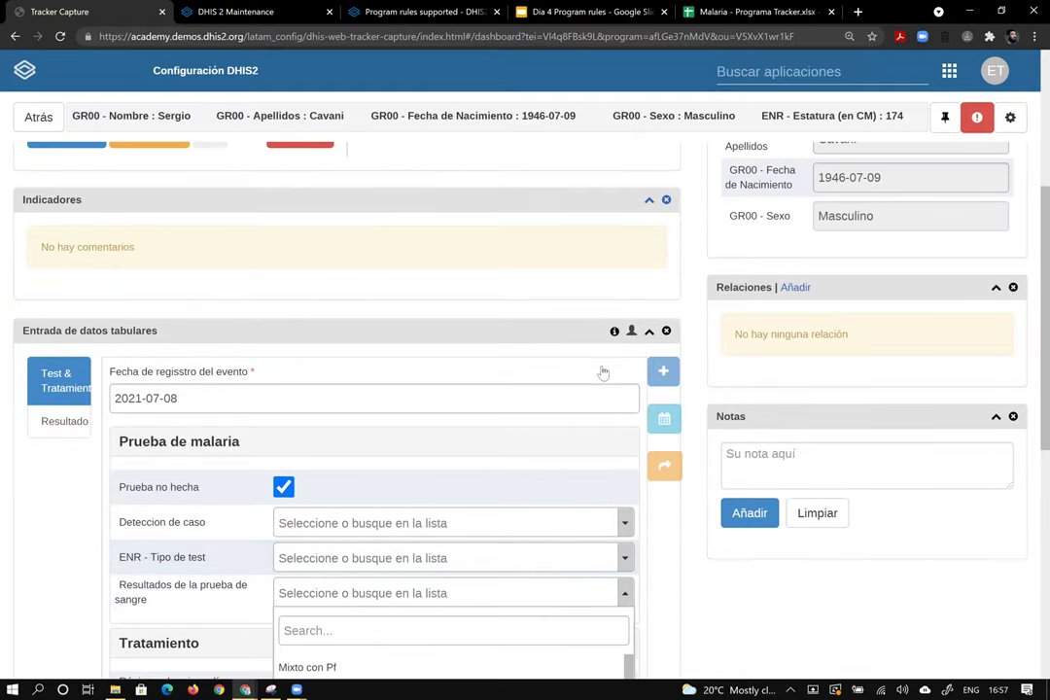
{"action": "scroll", "coordinate": [429, 292], "scroll_direction": "down", "scroll_amount": 4}
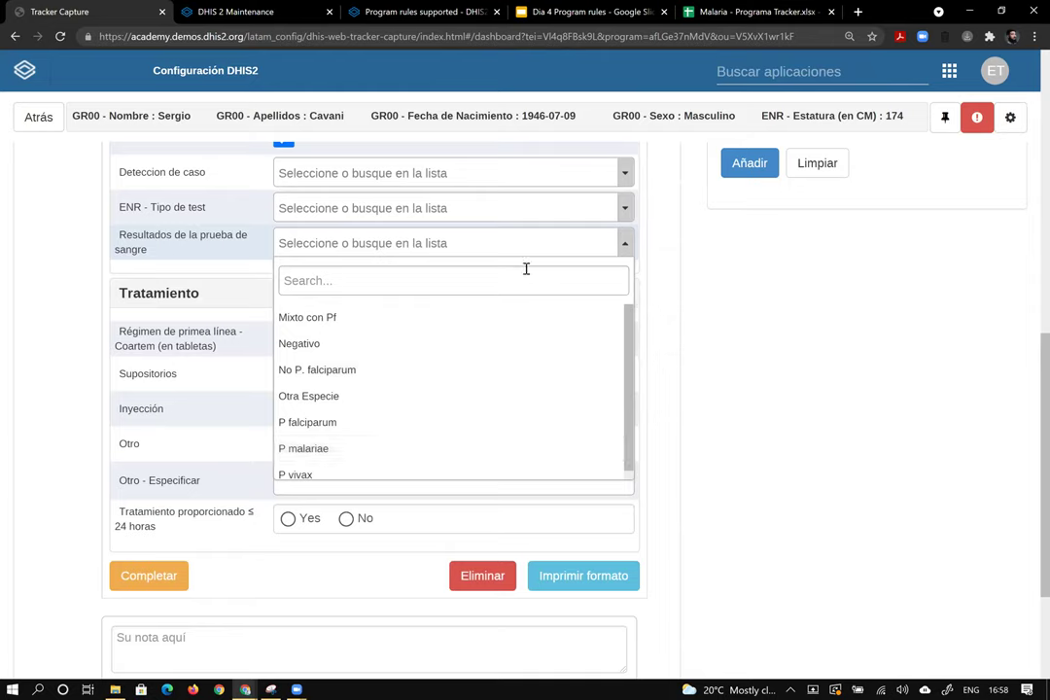
Set ENR - Tipo de test to Microscopía and check which blood test result options are offered
{"action": "left_click", "coordinate": [626, 210]}
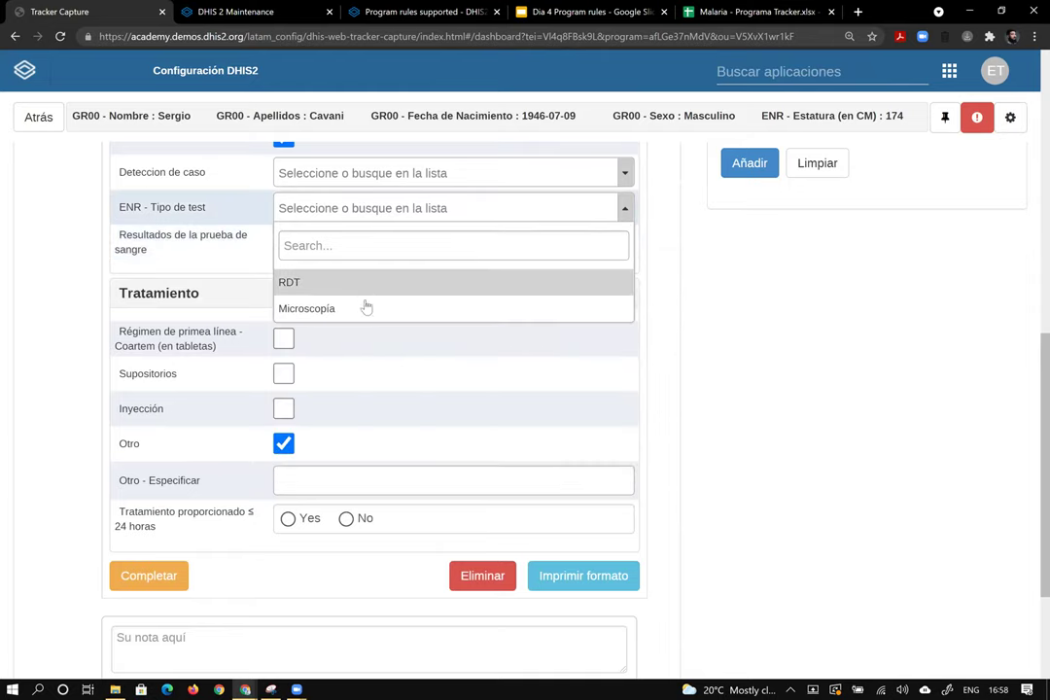
{"action": "left_click", "coordinate": [363, 306]}
{"action": "left_click", "coordinate": [593, 245]}
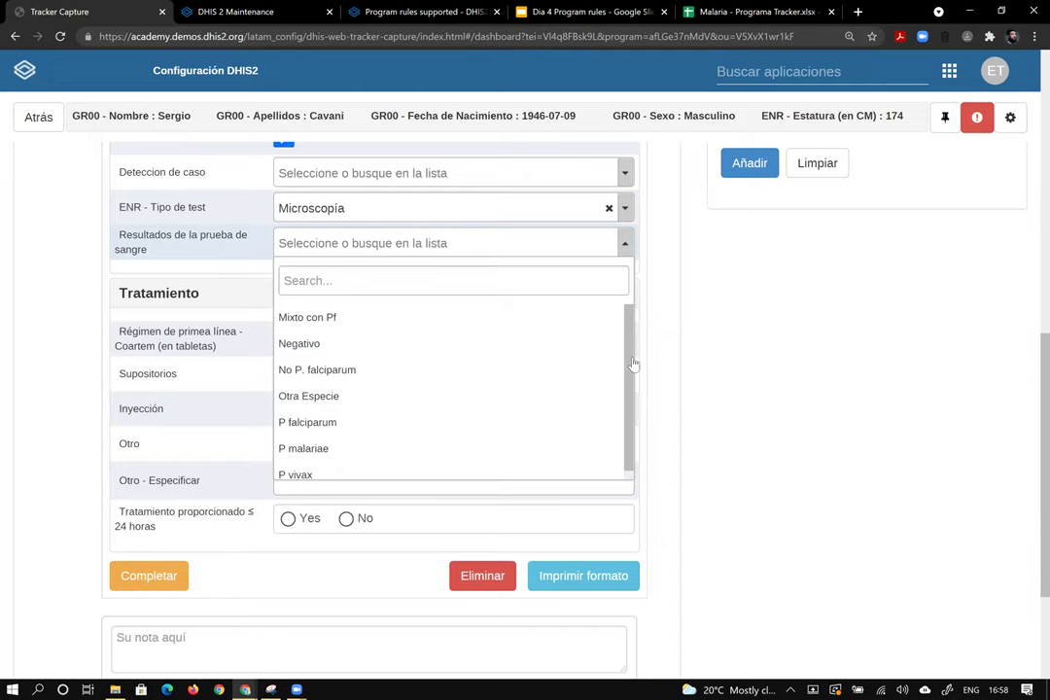
Replace the ENR - Tipo de test value with RDT and check which blood test result options are offered
{"action": "left_click", "coordinate": [609, 208]}
{"action": "left_click", "coordinate": [708, 257]}
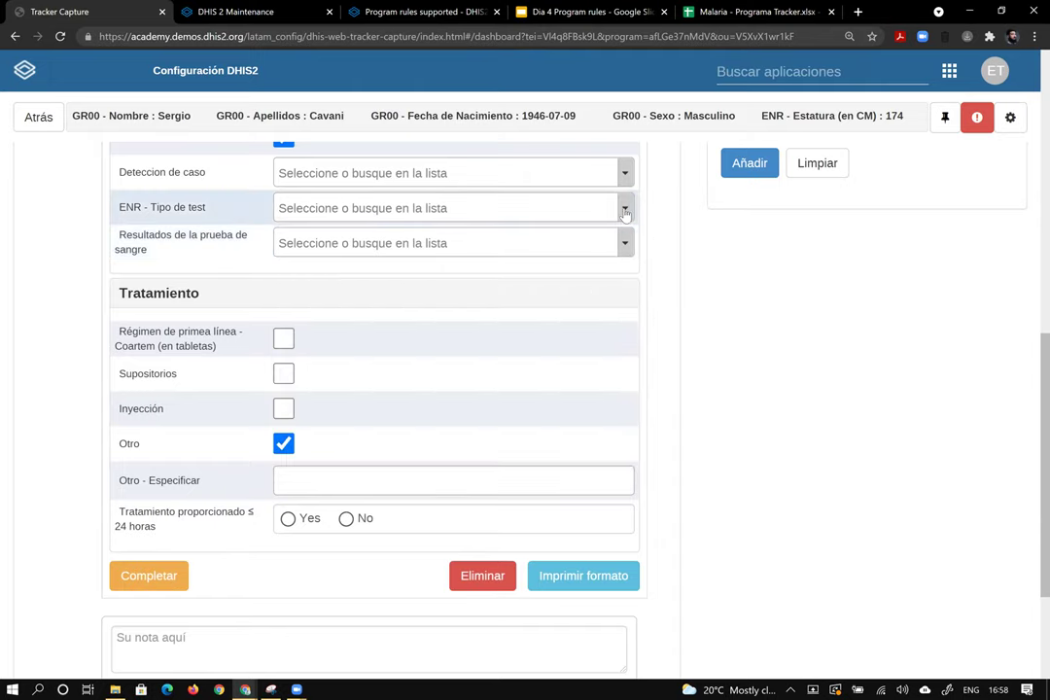
{"action": "left_click", "coordinate": [554, 208]}
{"action": "left_click", "coordinate": [435, 281]}
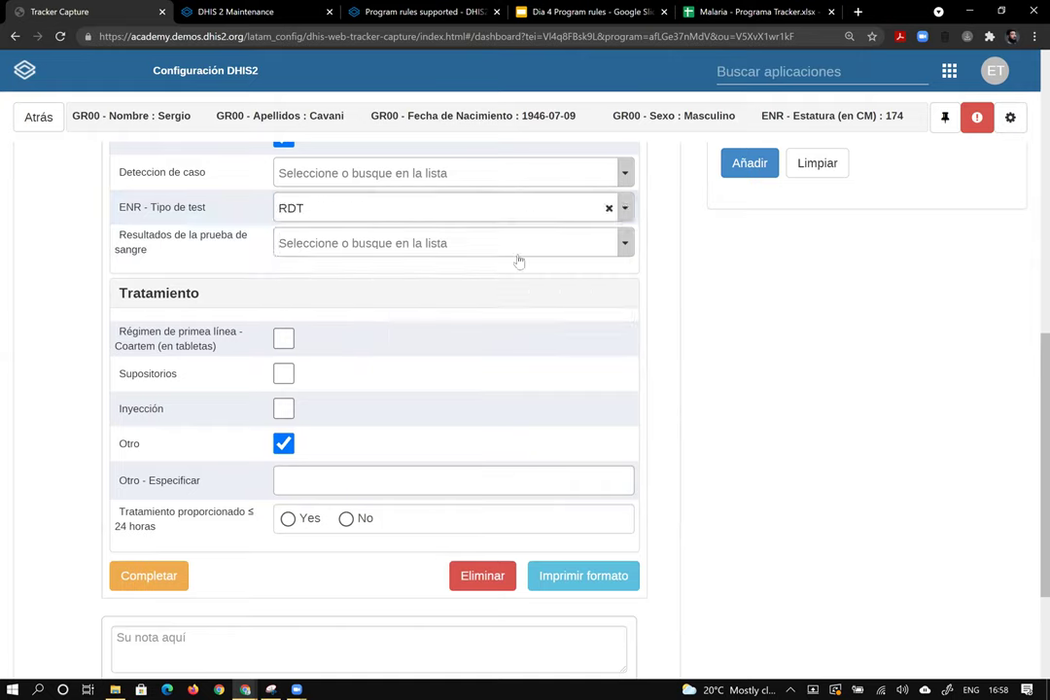
{"action": "left_click", "coordinate": [624, 245]}
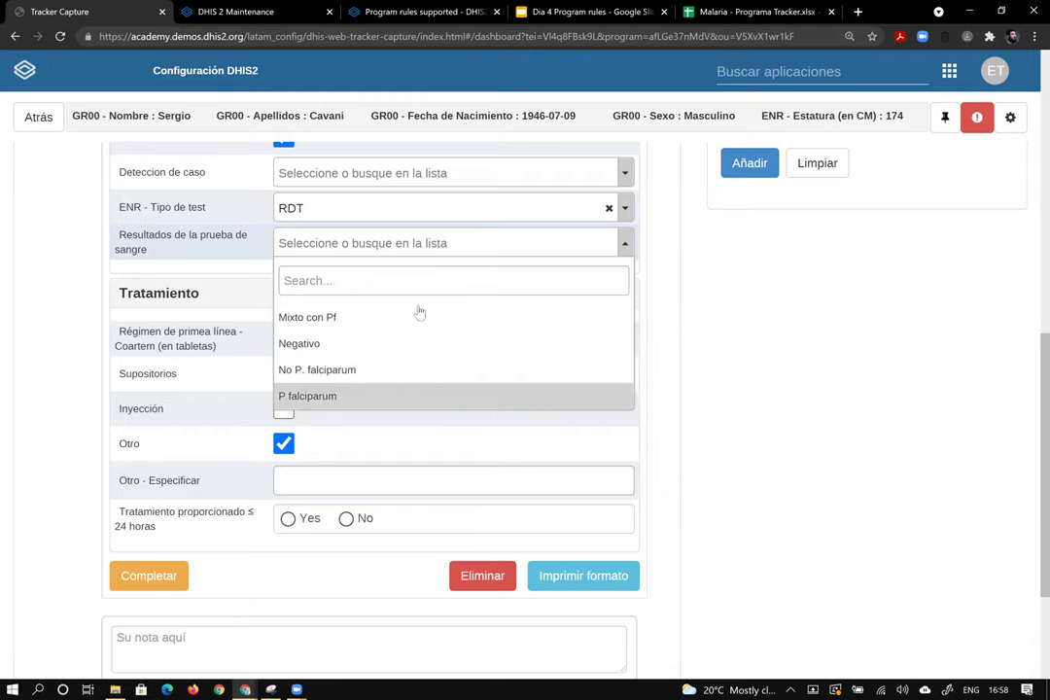
{"action": "left_click", "coordinate": [774, 359]}
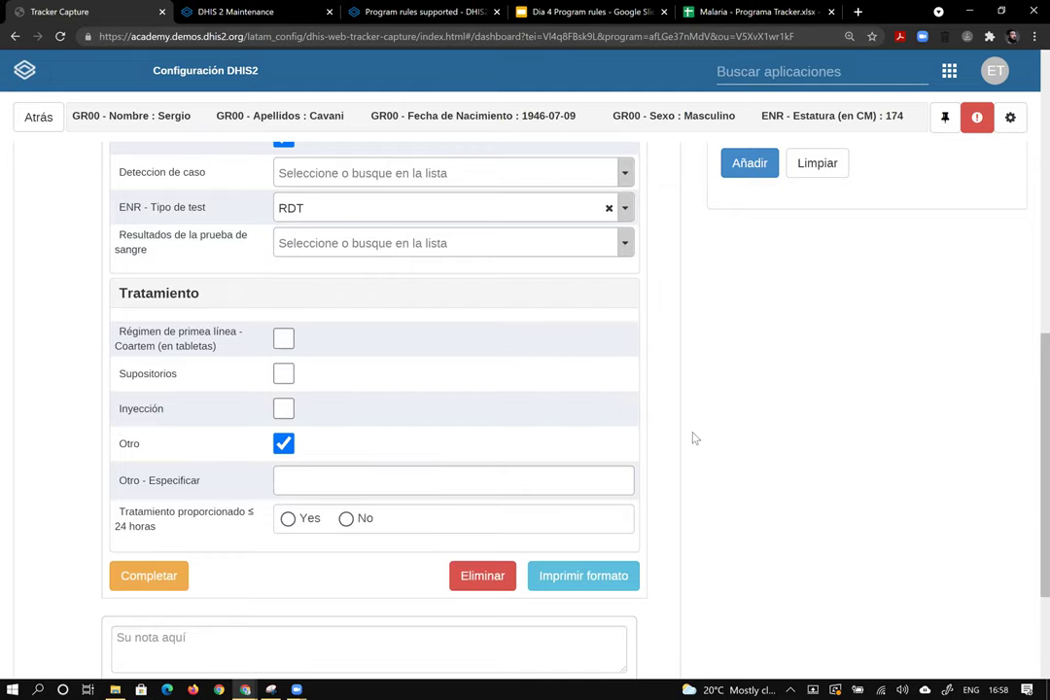
{"action": "scroll", "coordinate": [695, 439], "scroll_direction": "up", "scroll_amount": 3}
{"action": "scroll", "coordinate": [696, 440], "scroll_direction": "down", "scroll_amount": 3}
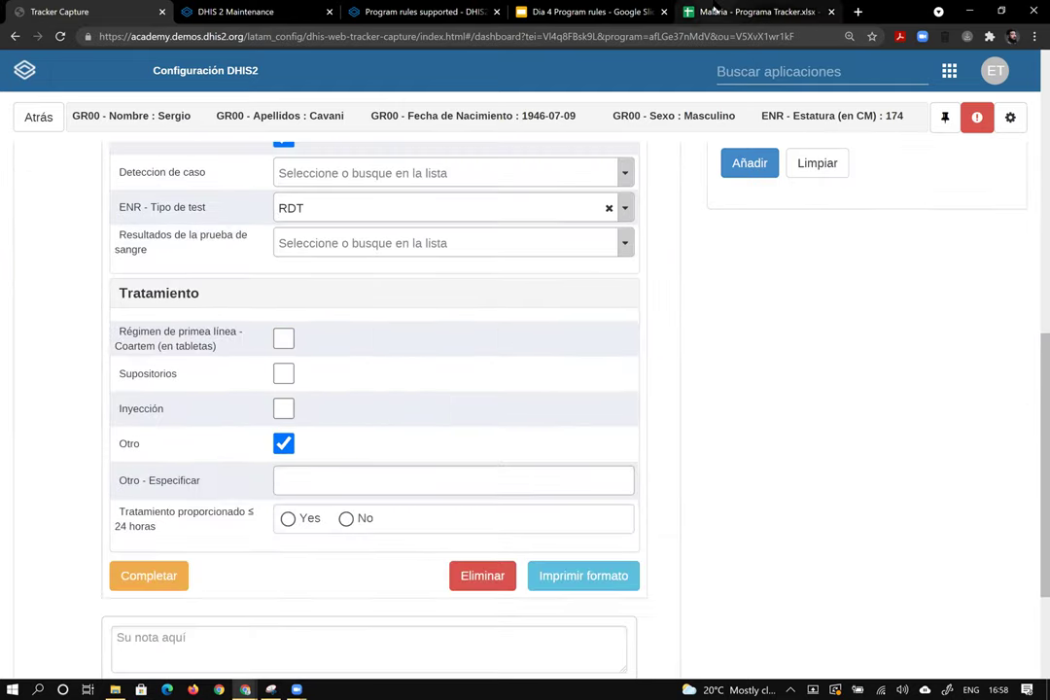
Check the positive RDT result columns in the Malaria - Programa Tracker spreadsheet and return to Tracker Capture
{"action": "left_click", "coordinate": [749, 11]}
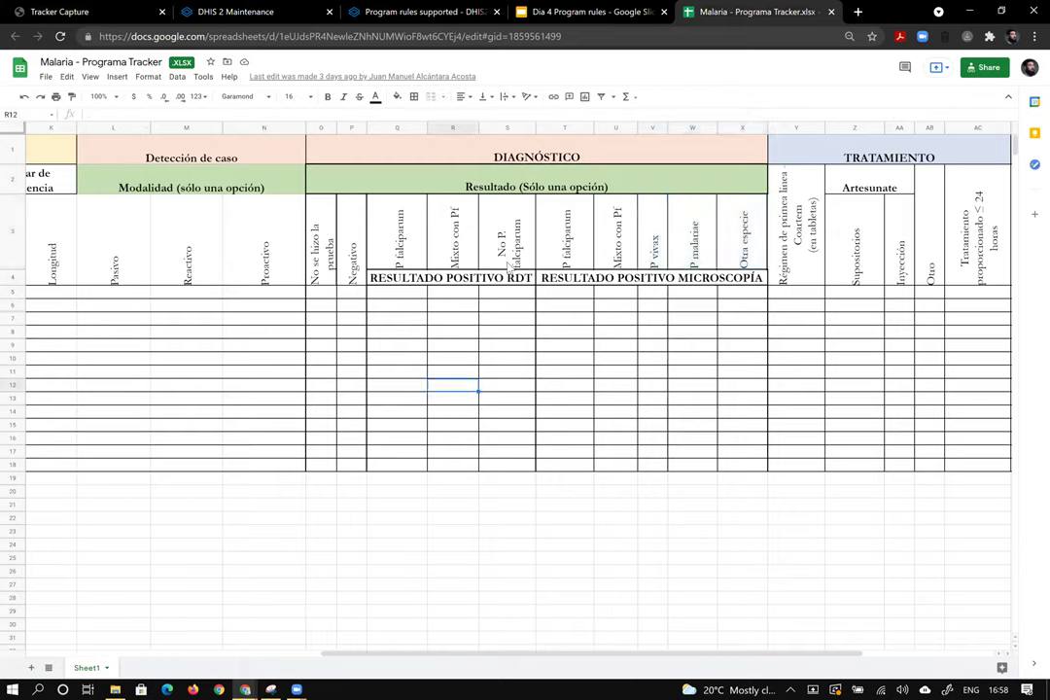
{"action": "left_click", "coordinate": [517, 251]}
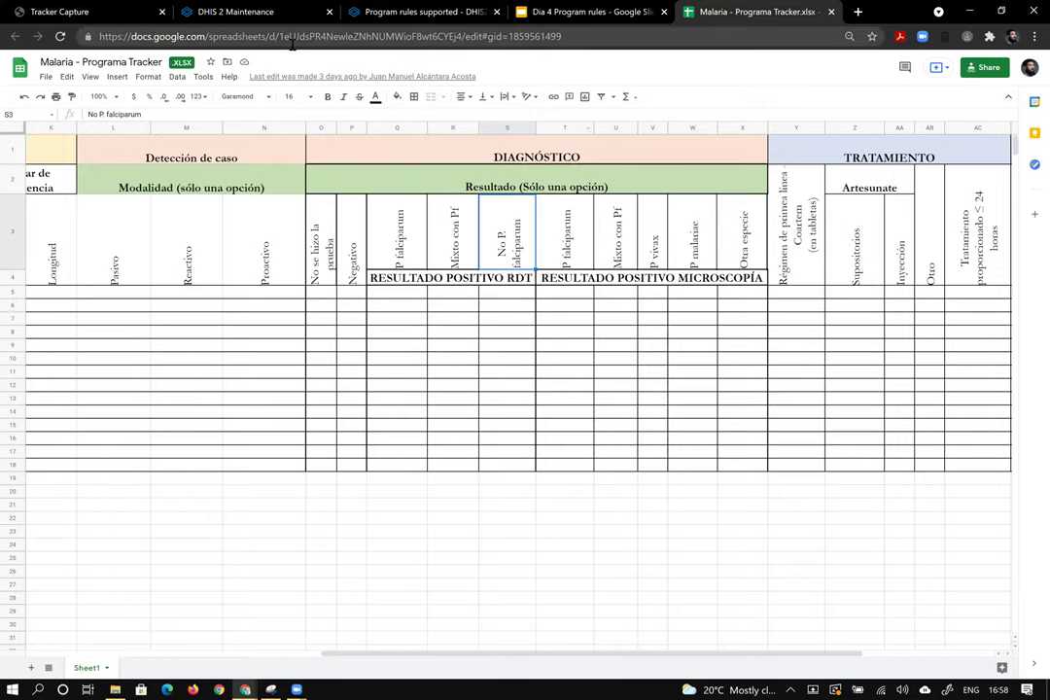
{"action": "left_click", "coordinate": [113, 9]}
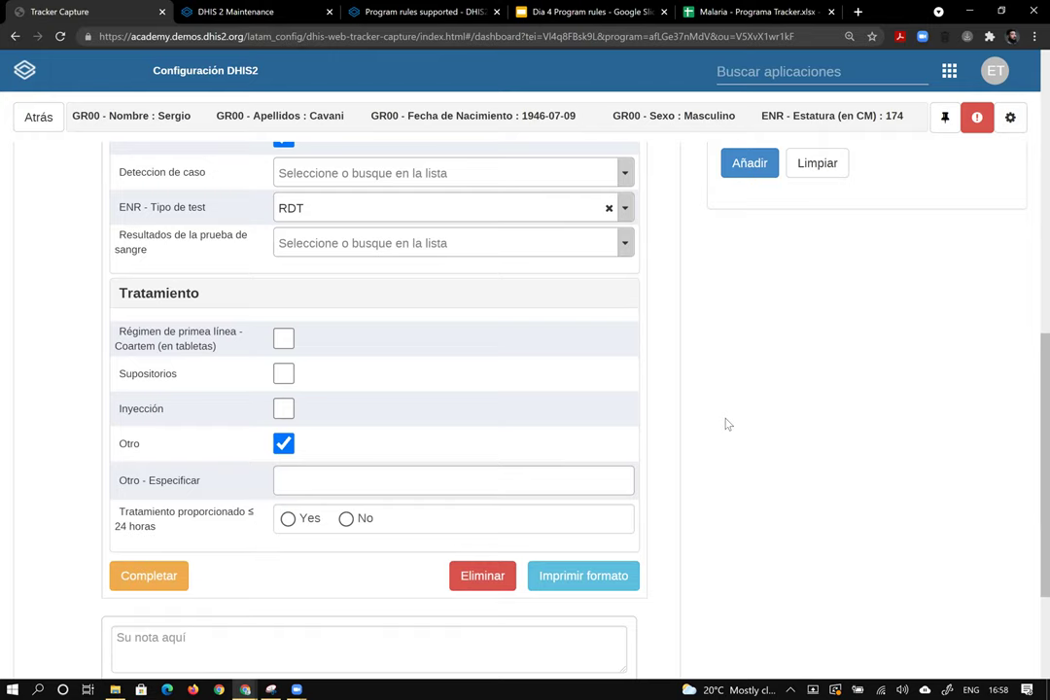
Set Resultados de la prueba de sangre to P falciparum in the malaria test section
{"action": "scroll", "coordinate": [379, 323], "scroll_direction": "up", "scroll_amount": 3}
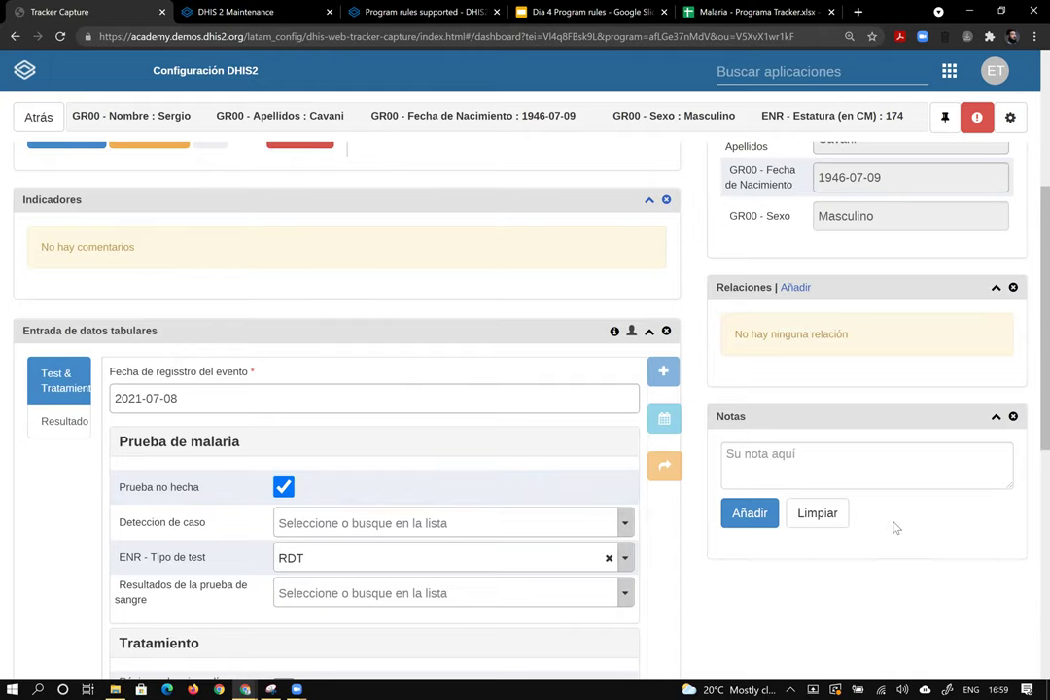
{"action": "scroll", "coordinate": [895, 527], "scroll_direction": "down", "scroll_amount": 3}
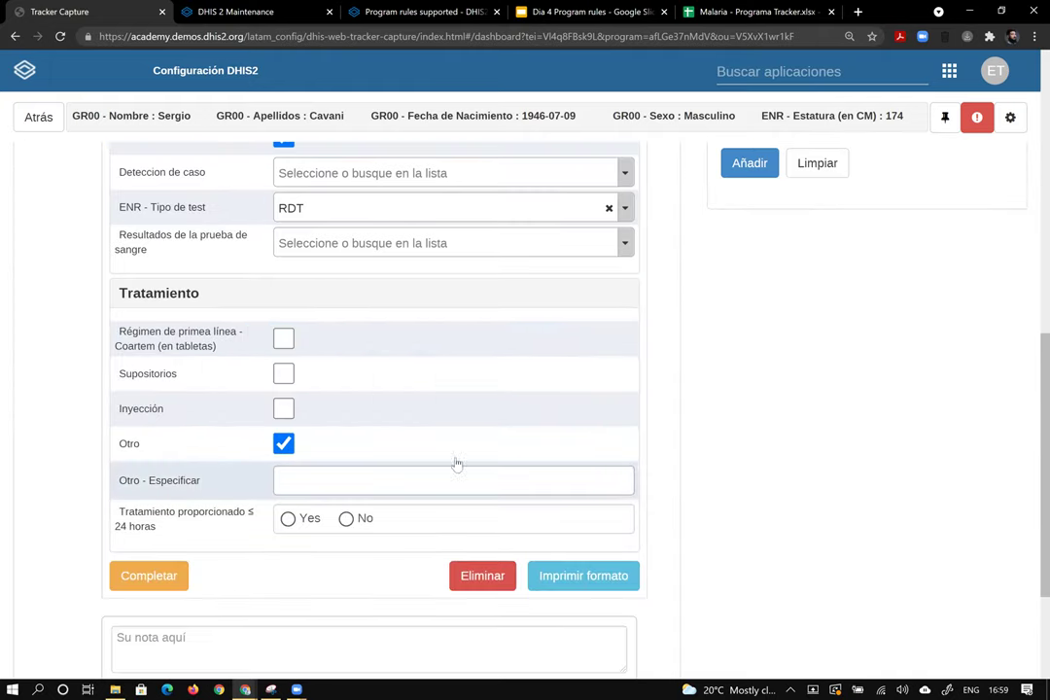
{"action": "scroll", "coordinate": [482, 468], "scroll_direction": "up", "scroll_amount": 3}
{"action": "scroll", "coordinate": [486, 465], "scroll_direction": "down", "scroll_amount": 3}
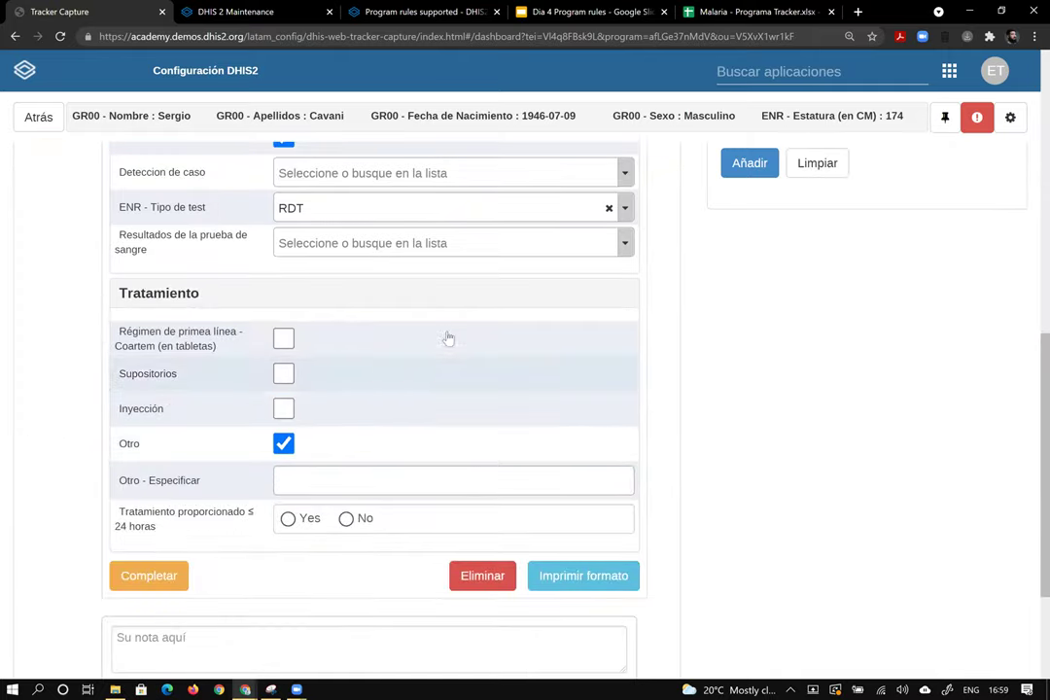
{"action": "left_click", "coordinate": [604, 242]}
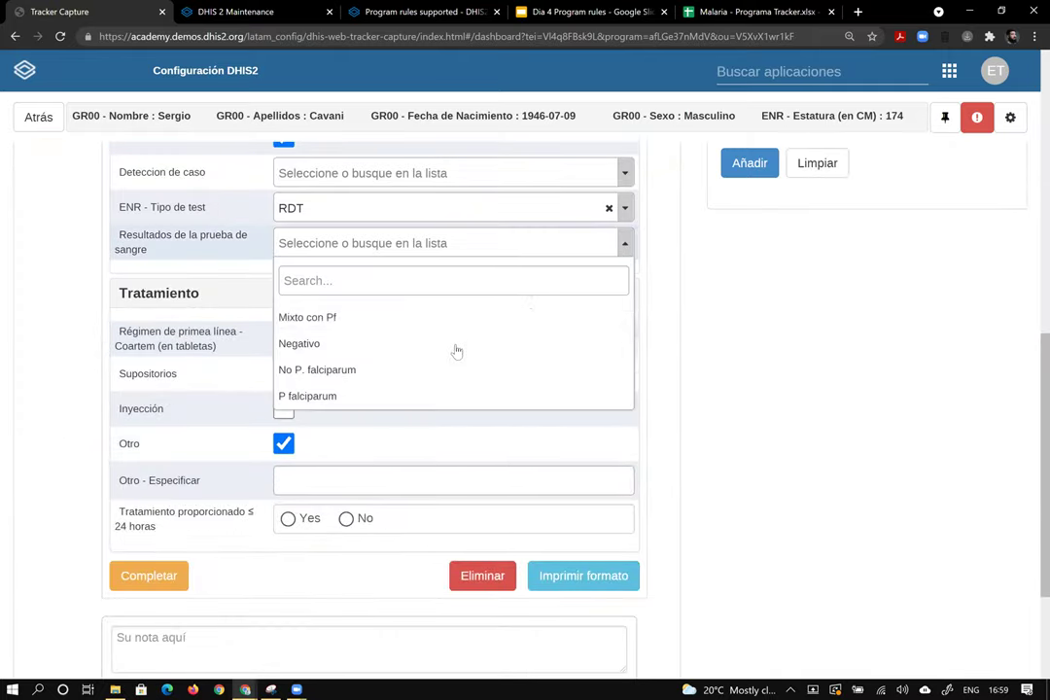
{"action": "left_click", "coordinate": [398, 395]}
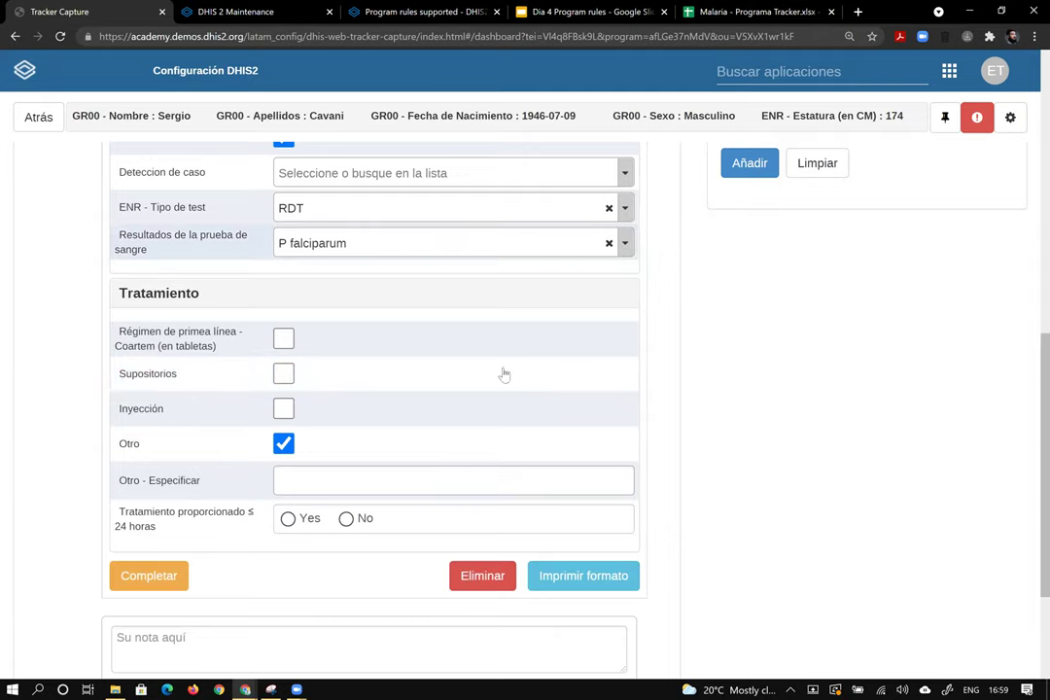
Open the Resultado stage of the patient's record and examine its classification, result and blood test fields
{"action": "scroll", "coordinate": [485, 295], "scroll_direction": "up", "scroll_amount": 4}
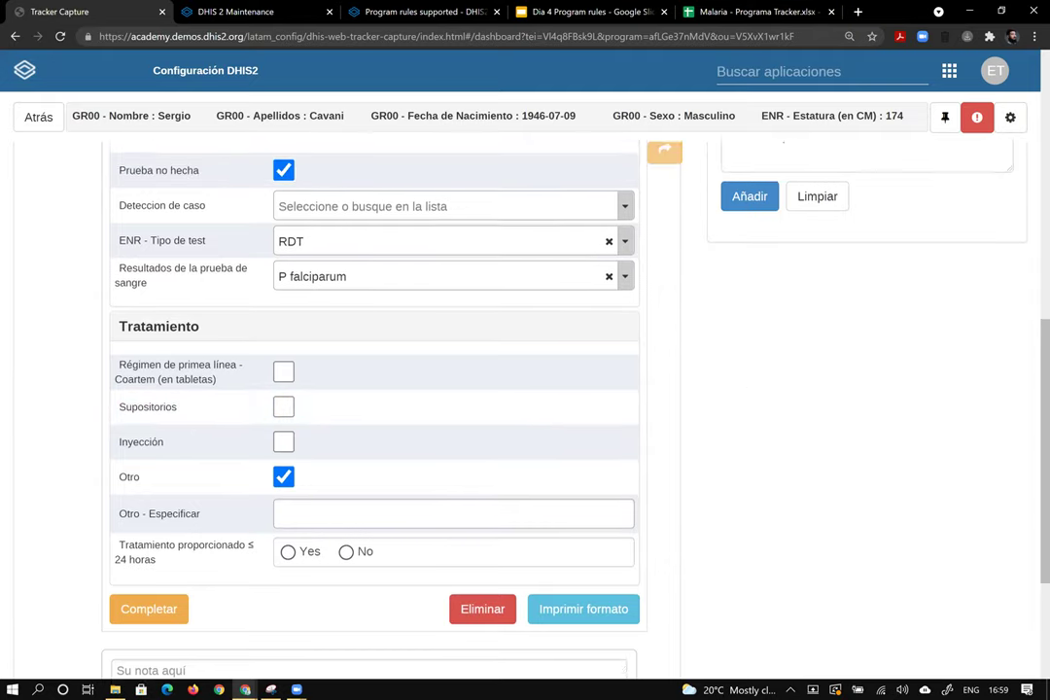
{"action": "left_click", "coordinate": [64, 281]}
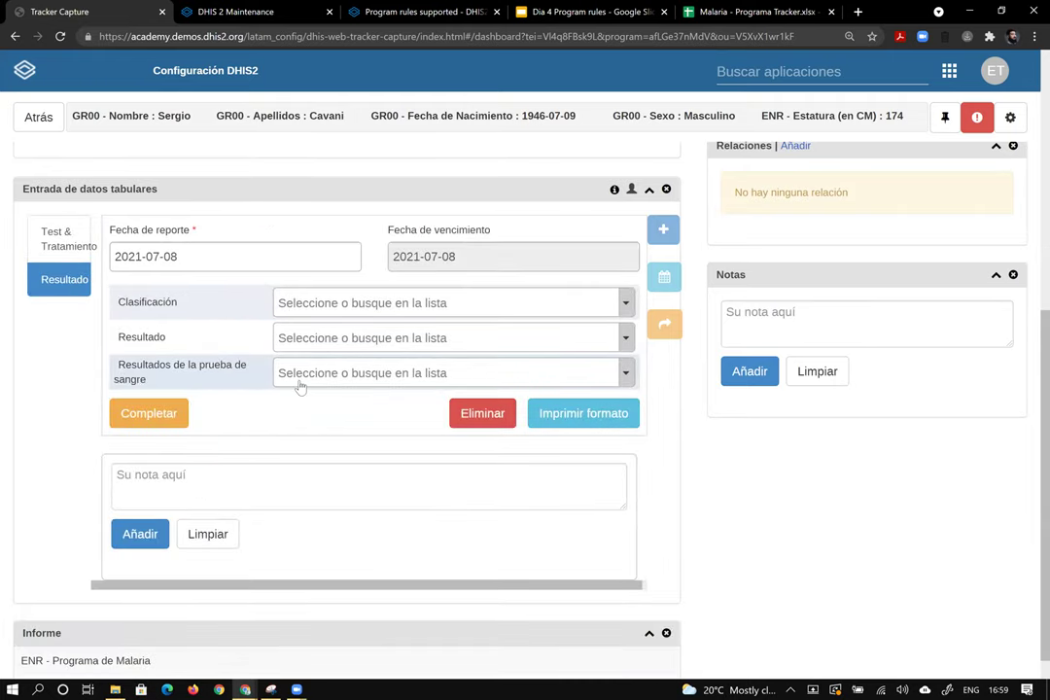
{"action": "scroll", "coordinate": [85, 444], "scroll_direction": "up", "scroll_amount": 7}
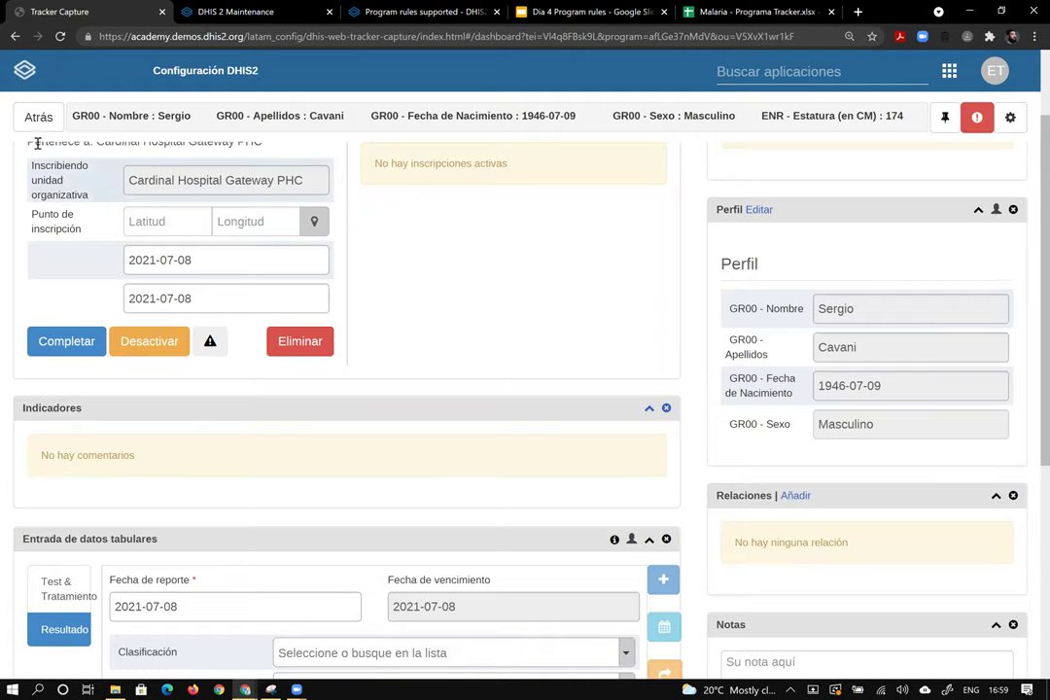
{"action": "scroll", "coordinate": [355, 290], "scroll_direction": "up", "scroll_amount": 2}
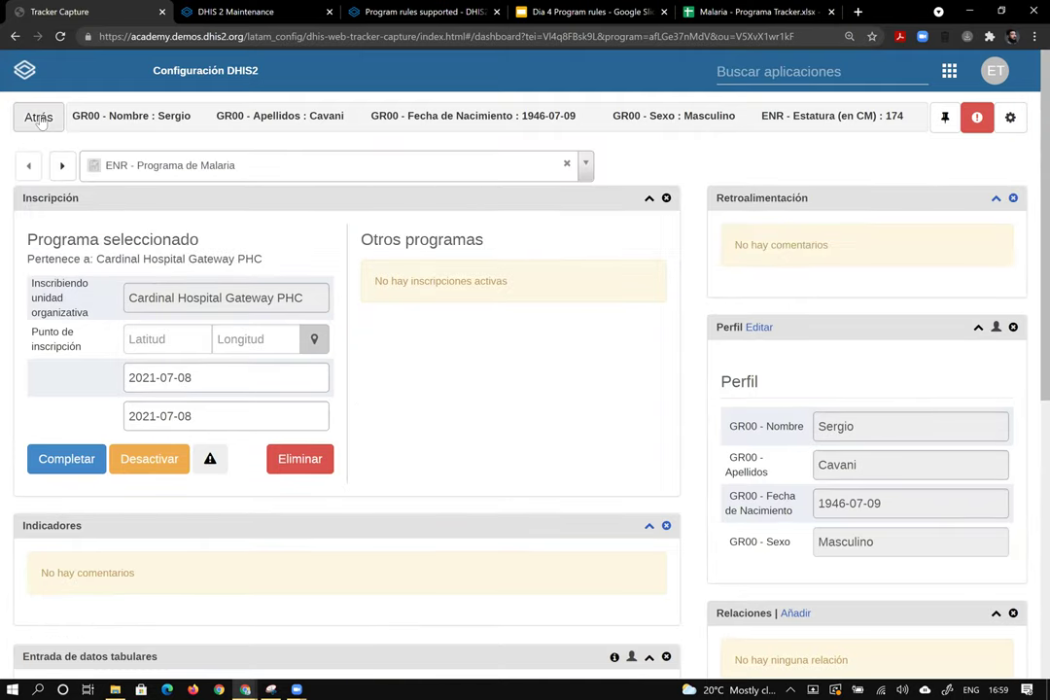
Switch to the Maintenance app and open the program rule variable list
{"action": "left_click", "coordinate": [849, 67]}
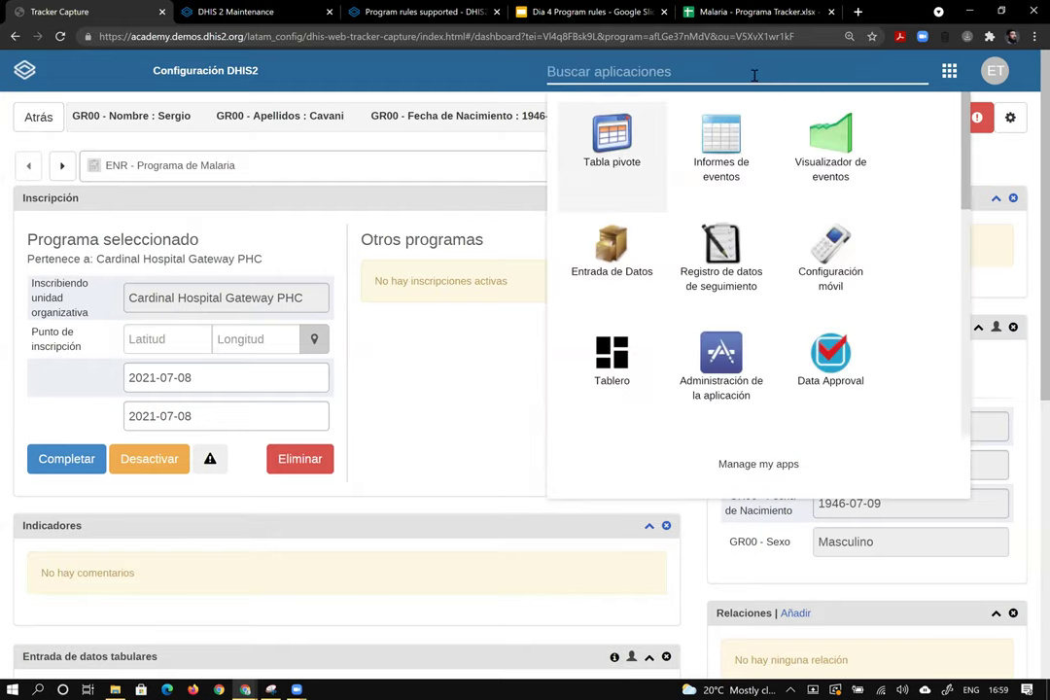
{"action": "type", "text": "mant"}
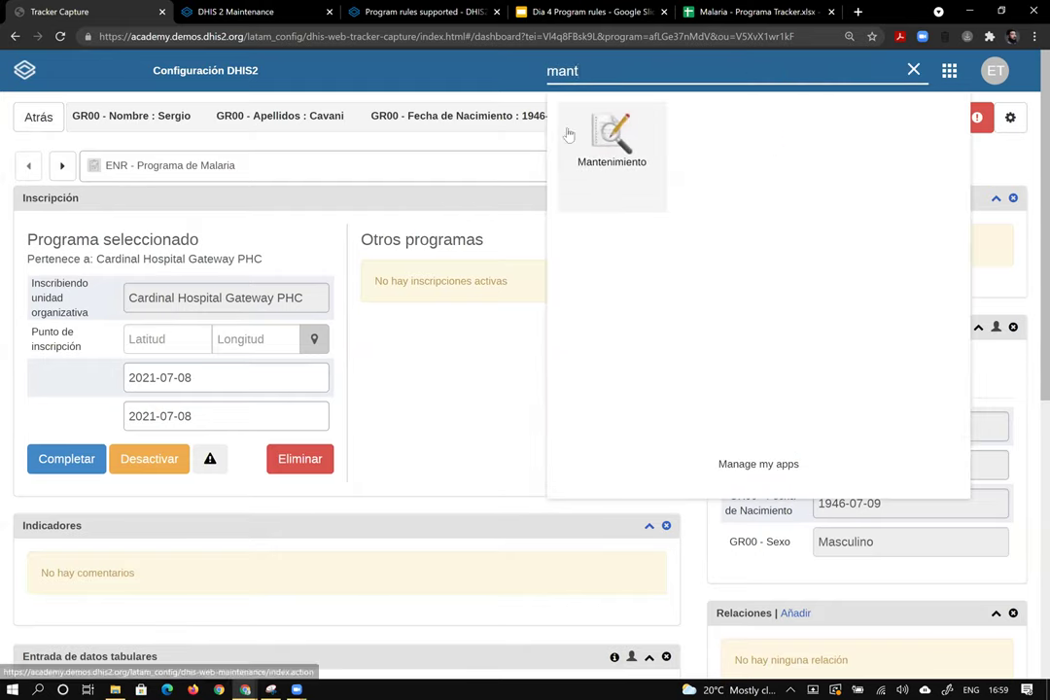
{"action": "left_click", "coordinate": [569, 134]}
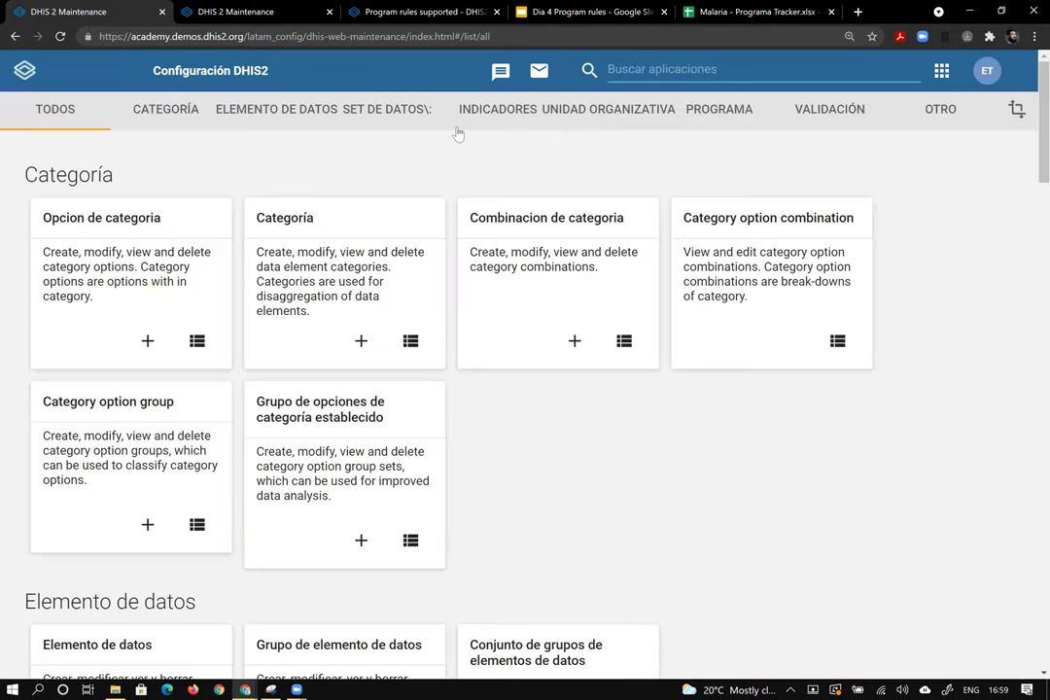
{"action": "left_click", "coordinate": [698, 111]}
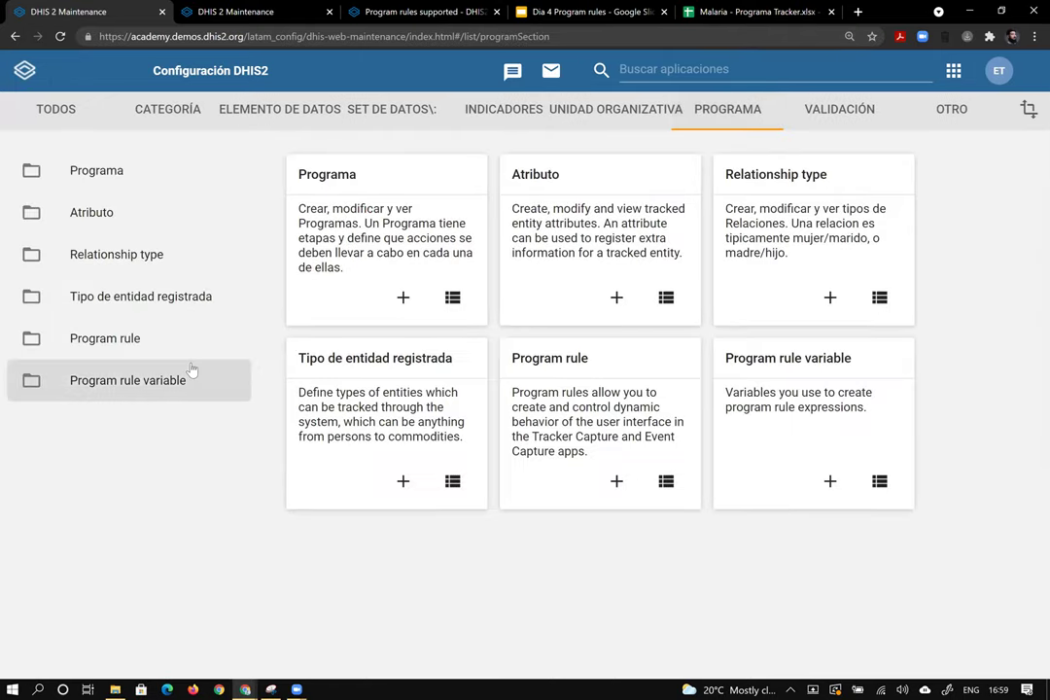
{"action": "left_click", "coordinate": [193, 374]}
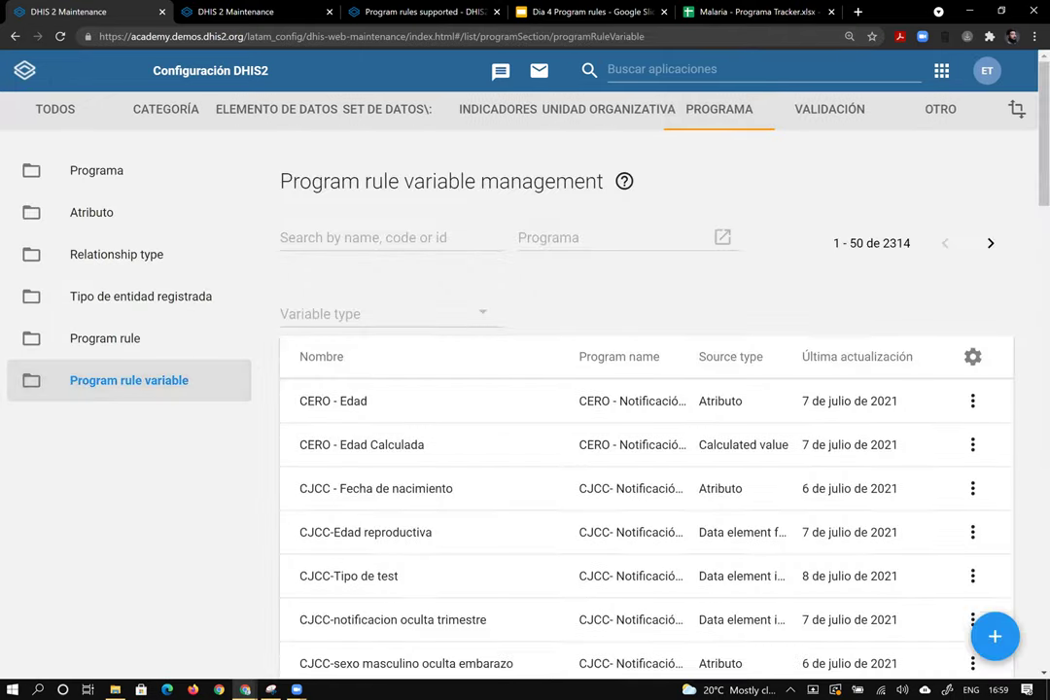
Filter the program rule variables by the program ENR - Programa de Malaria
{"action": "scroll", "coordinate": [412, 305], "scroll_direction": "down", "scroll_amount": 4}
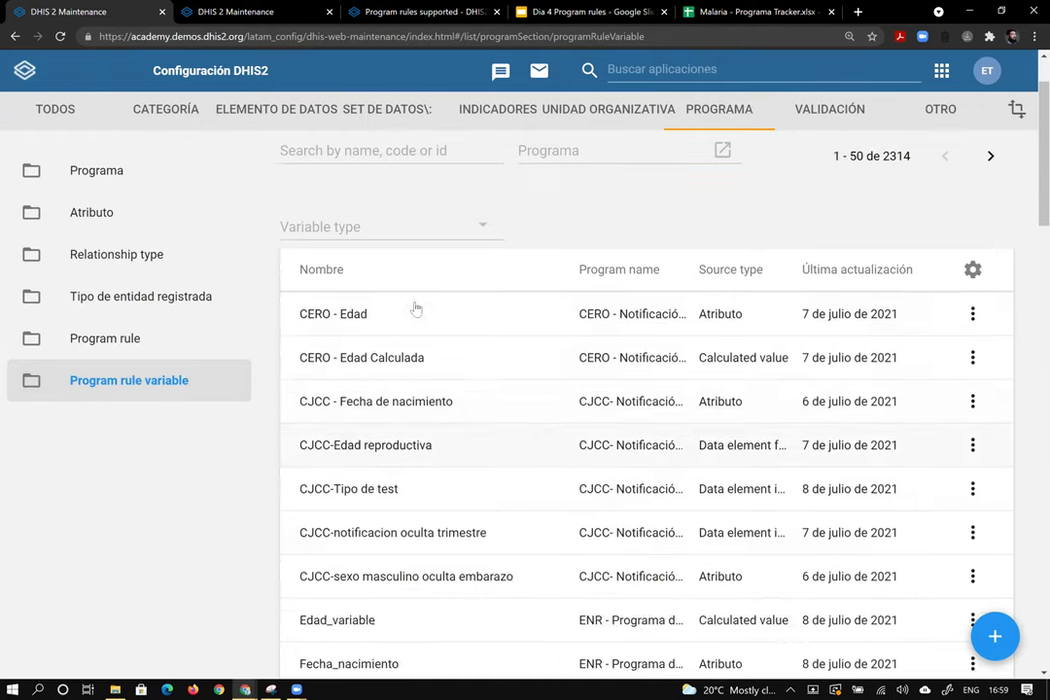
{"action": "scroll", "coordinate": [541, 262], "scroll_direction": "up", "scroll_amount": 4}
{"action": "left_click", "coordinate": [561, 249]}
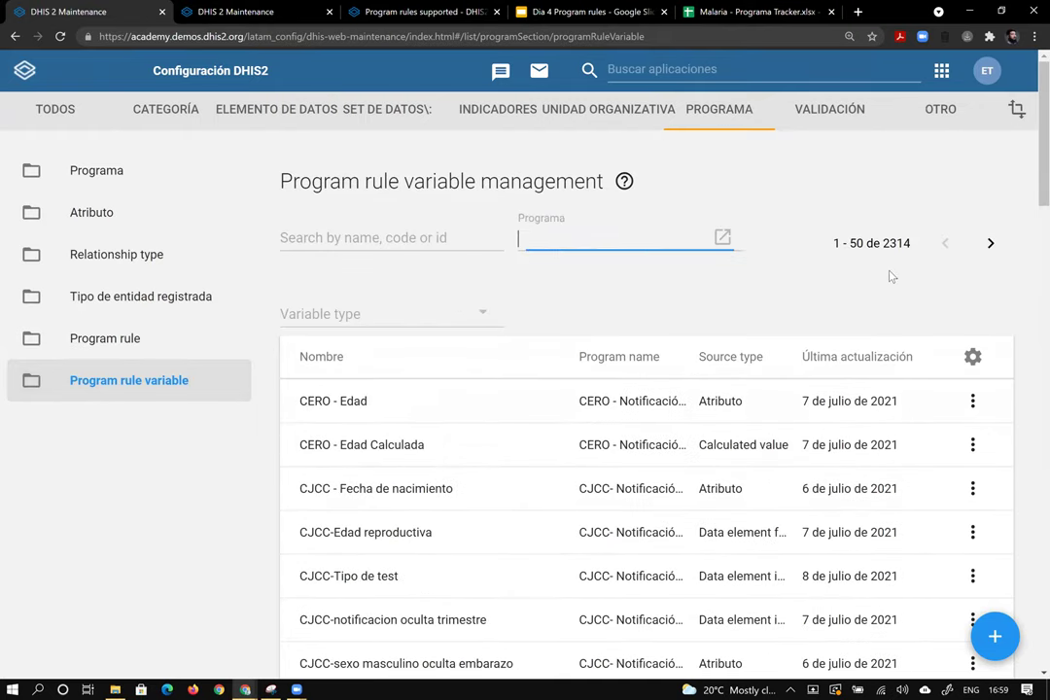
{"action": "key", "text": "Escape"}
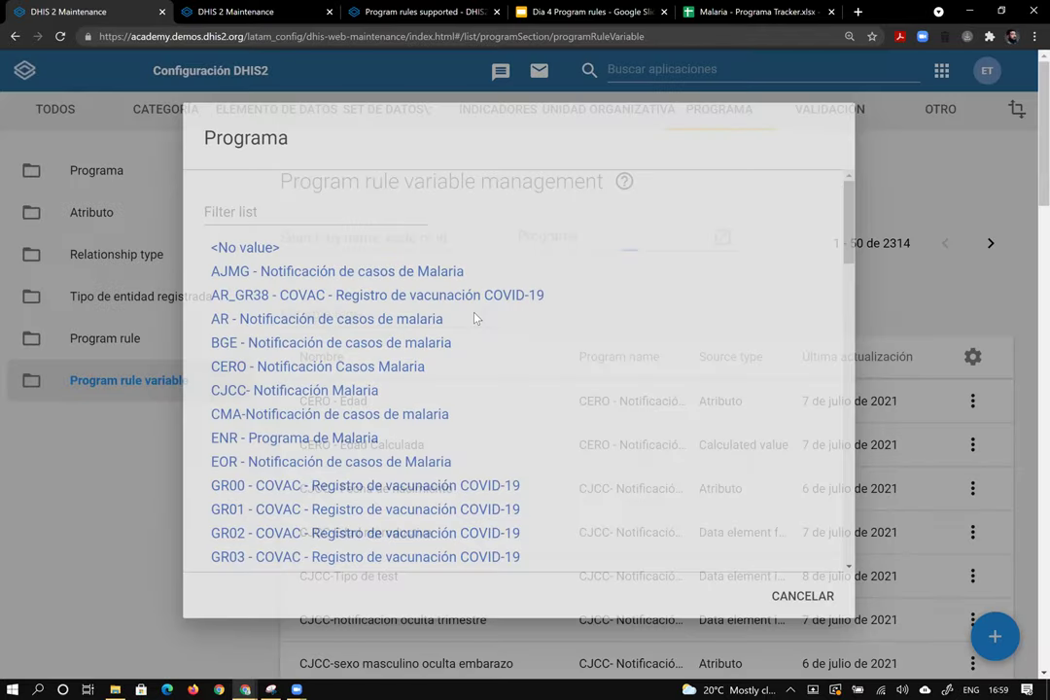
{"action": "left_click", "coordinate": [632, 242]}
{"action": "left_click", "coordinate": [602, 244]}
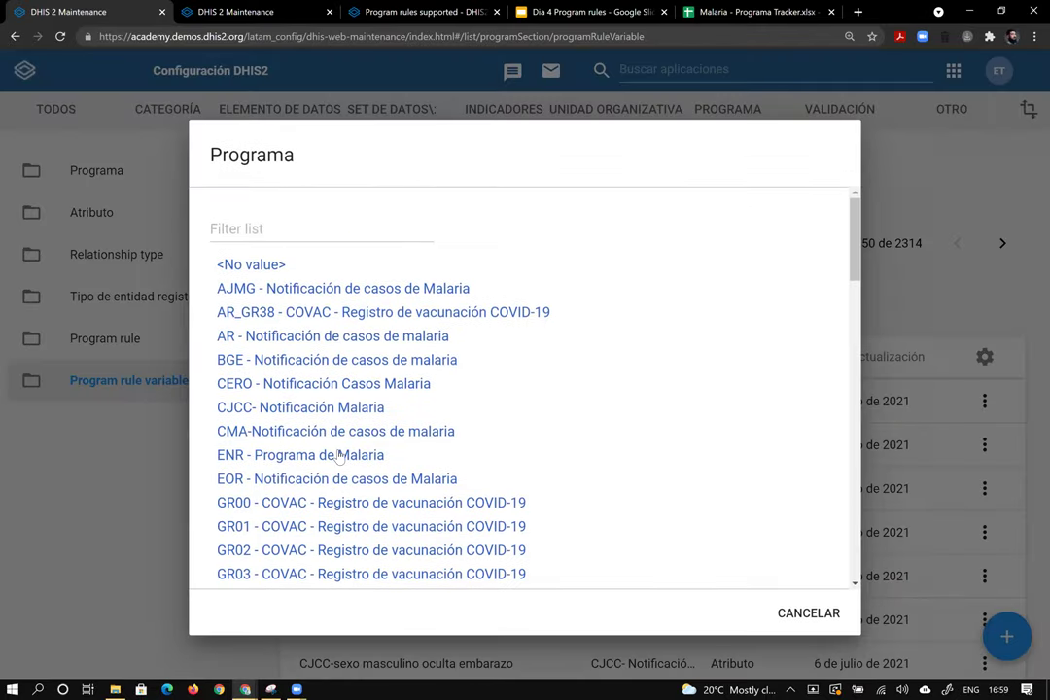
{"action": "left_click", "coordinate": [321, 455]}
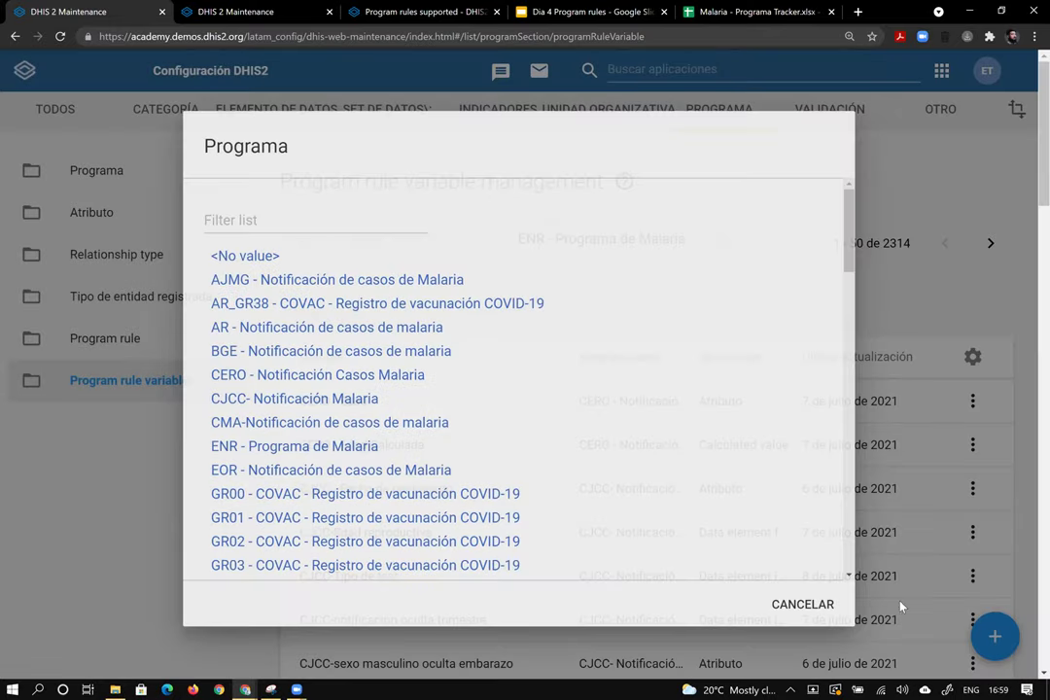
Start a new program rule variable for ENR - Programa de Malaria and name it Resultado
{"action": "left_click", "coordinate": [995, 636]}
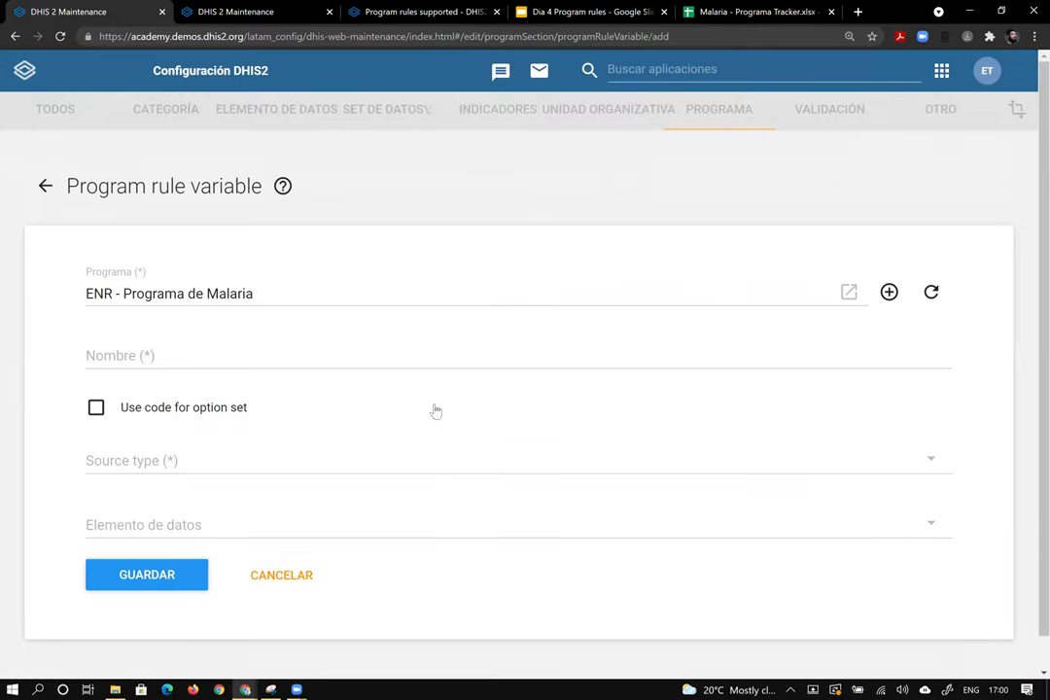
{"action": "left_click", "coordinate": [430, 352]}
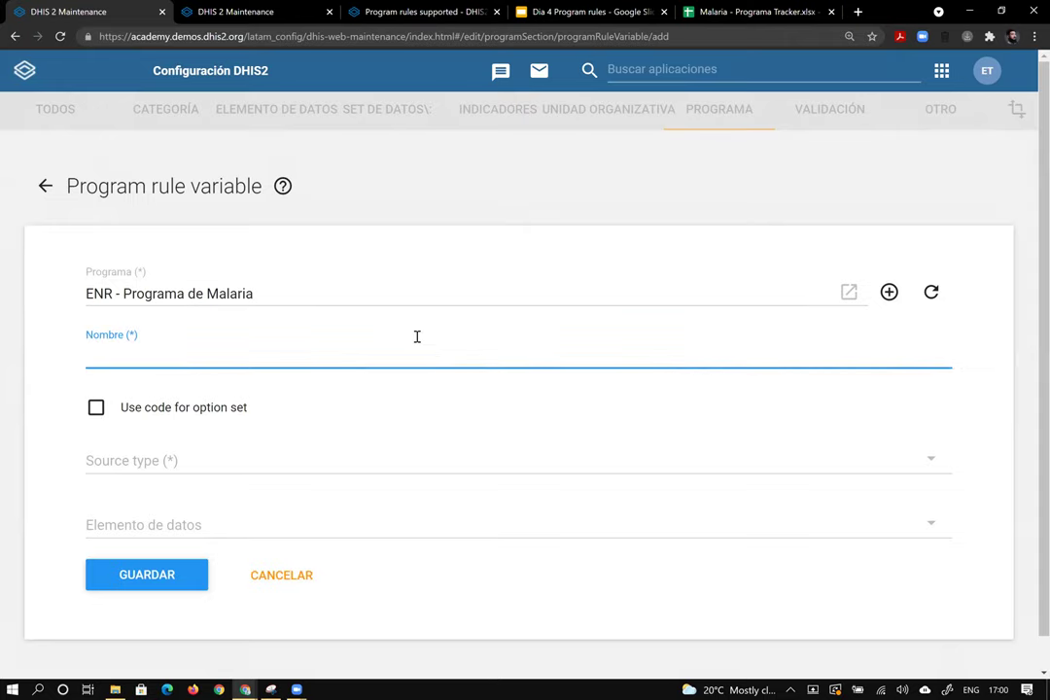
{"action": "type", "text": "Resultado"}
Set the variable's source type to Data element from the newest event for a program stage, with Test & Tratamiento as the stage
{"action": "left_click", "coordinate": [202, 461]}
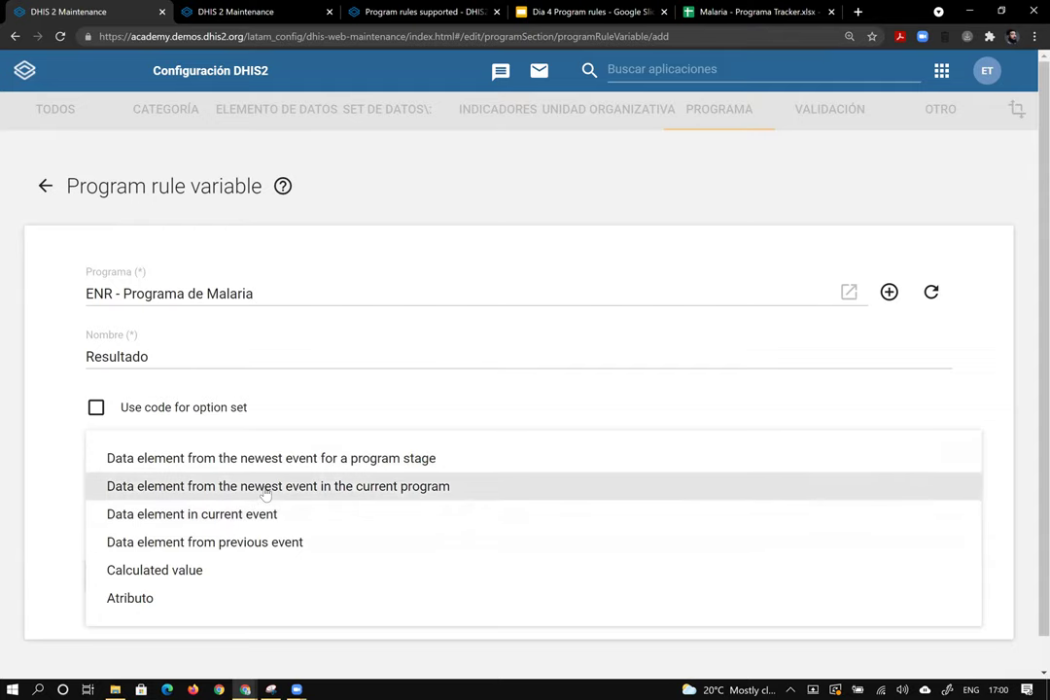
{"action": "left_click", "coordinate": [353, 491]}
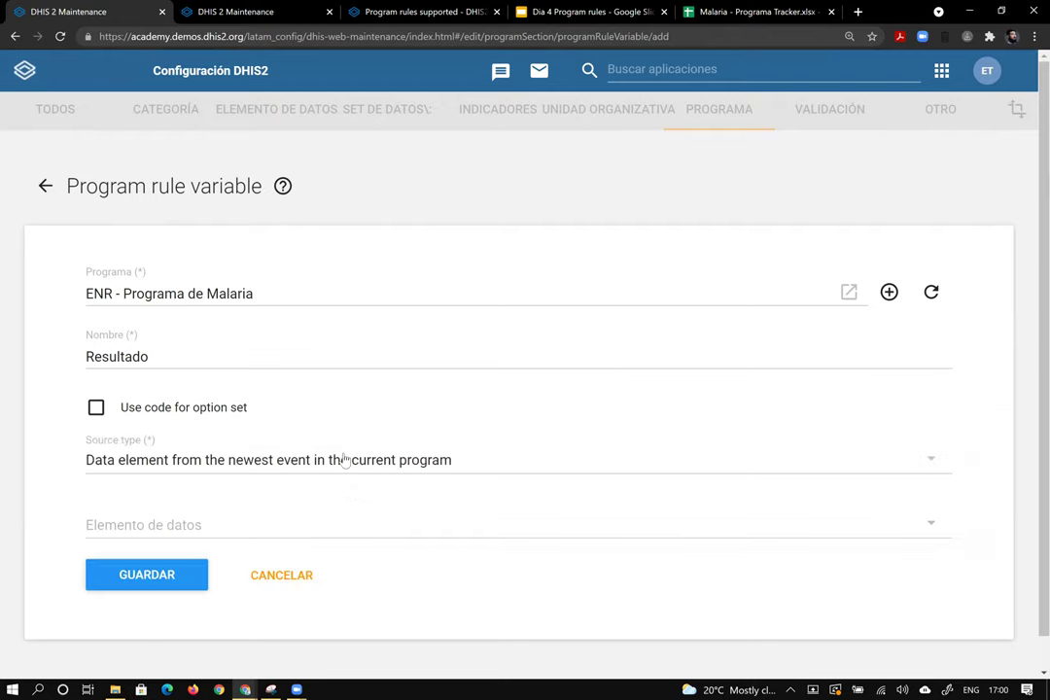
{"action": "left_click", "coordinate": [484, 459]}
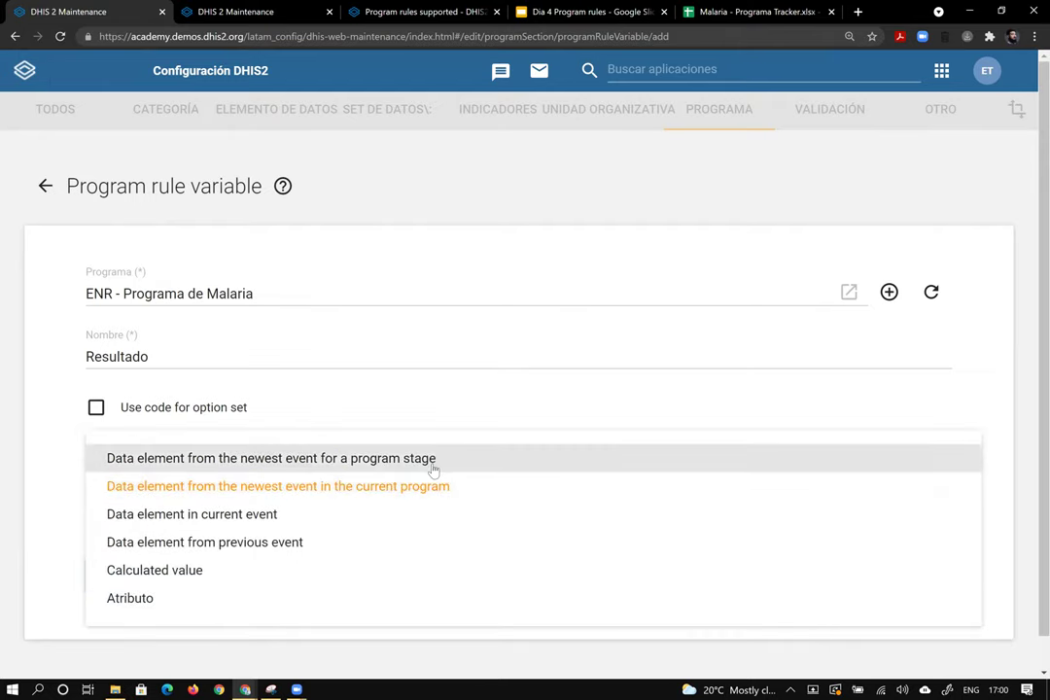
{"action": "left_click", "coordinate": [330, 467]}
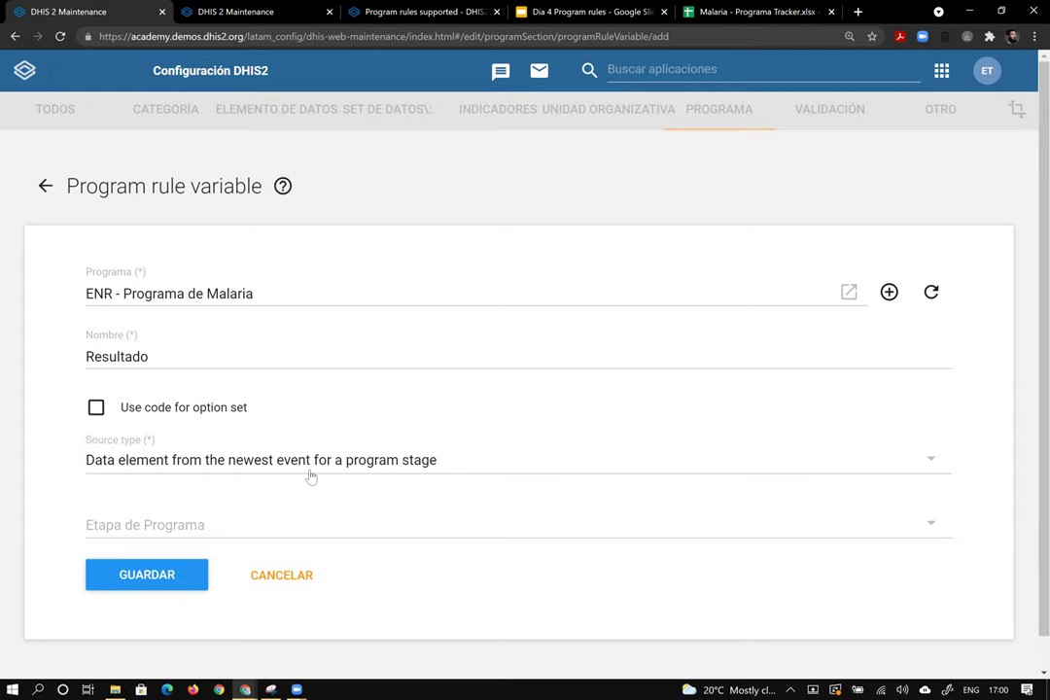
{"action": "left_click", "coordinate": [293, 532]}
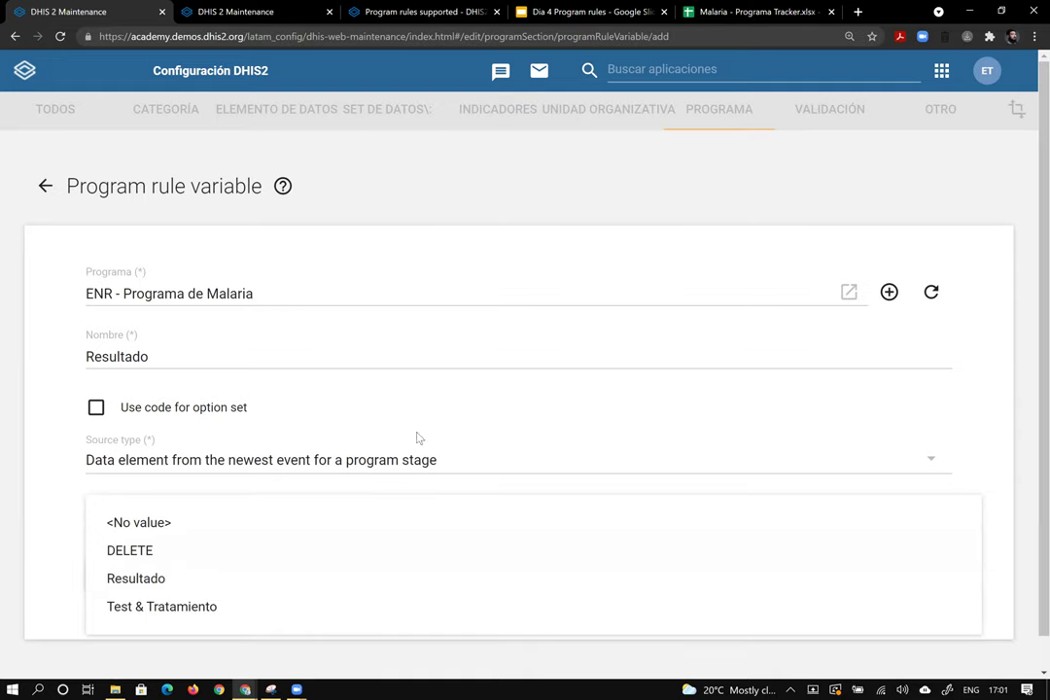
{"action": "left_click", "coordinate": [207, 606]}
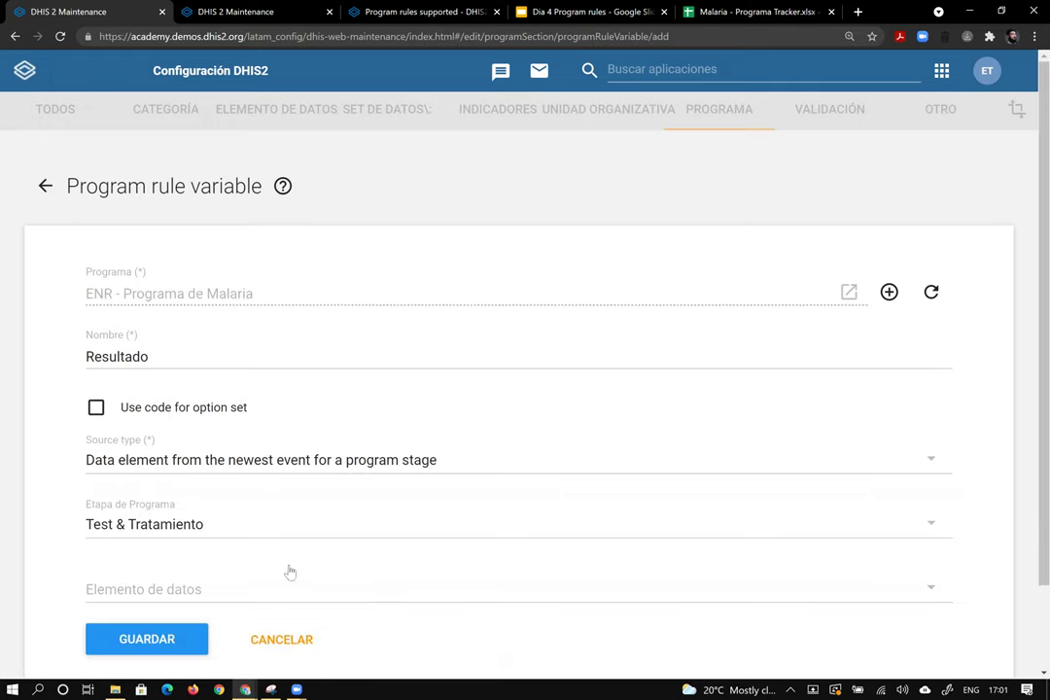
Assign the data element ENR - Prueba de sangre, resultado to the Resultado variable and save it
{"action": "left_click", "coordinate": [227, 595]}
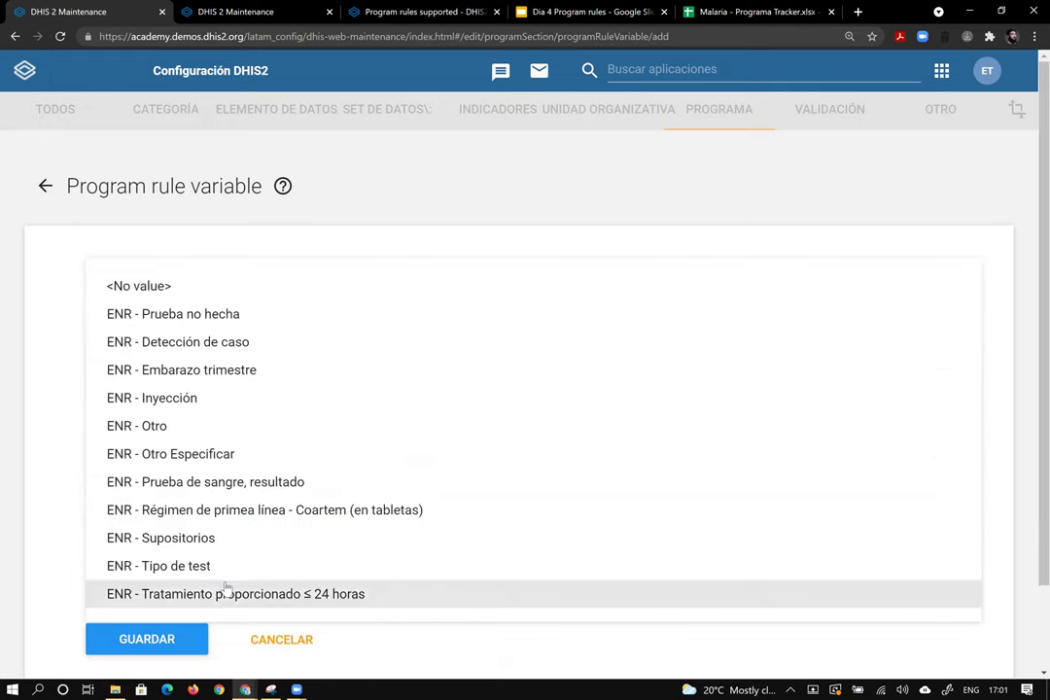
{"action": "left_click", "coordinate": [243, 483]}
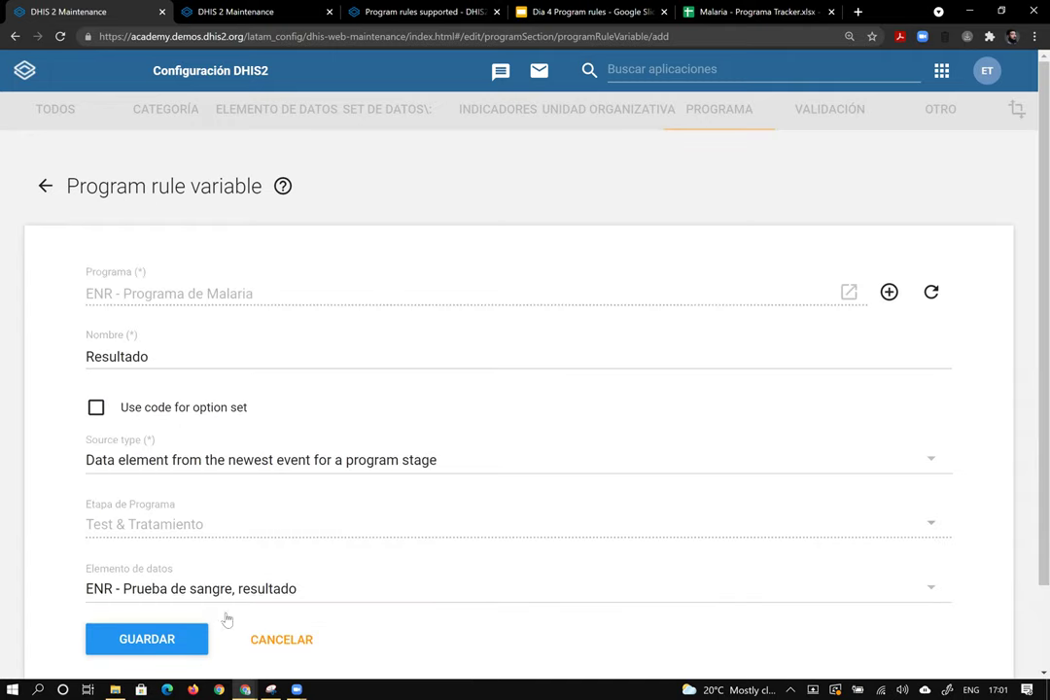
{"action": "scroll", "coordinate": [215, 457], "scroll_direction": "down", "scroll_amount": 2}
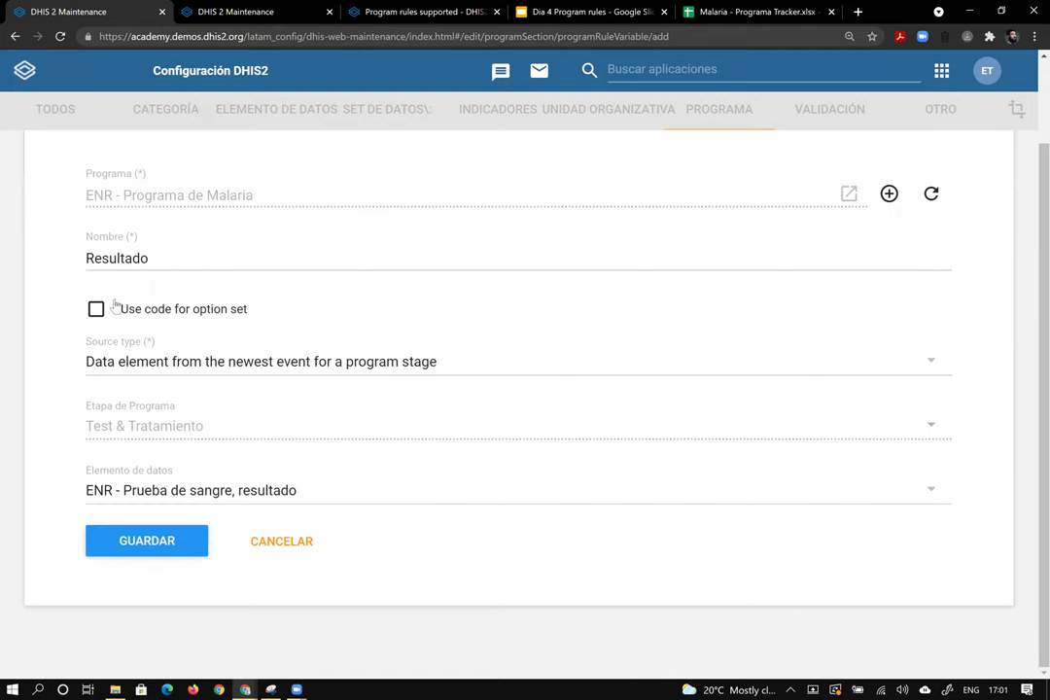
{"action": "left_click", "coordinate": [191, 543]}
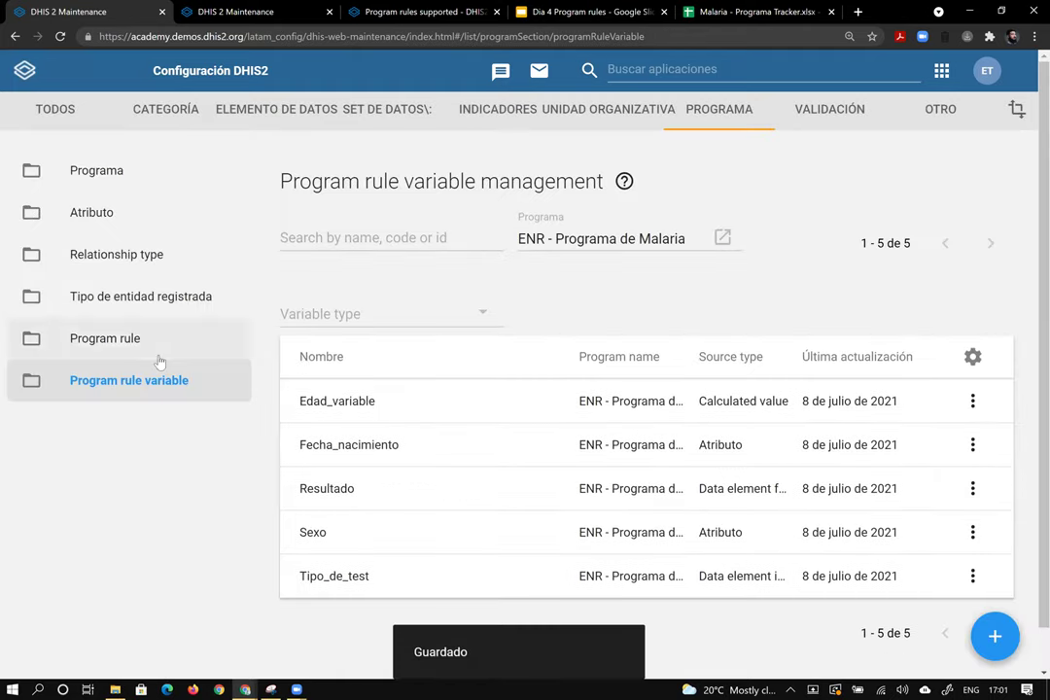
Create and save a program rule variable named Resultado_variable with Calculated value as its source type
{"action": "left_click", "coordinate": [996, 637]}
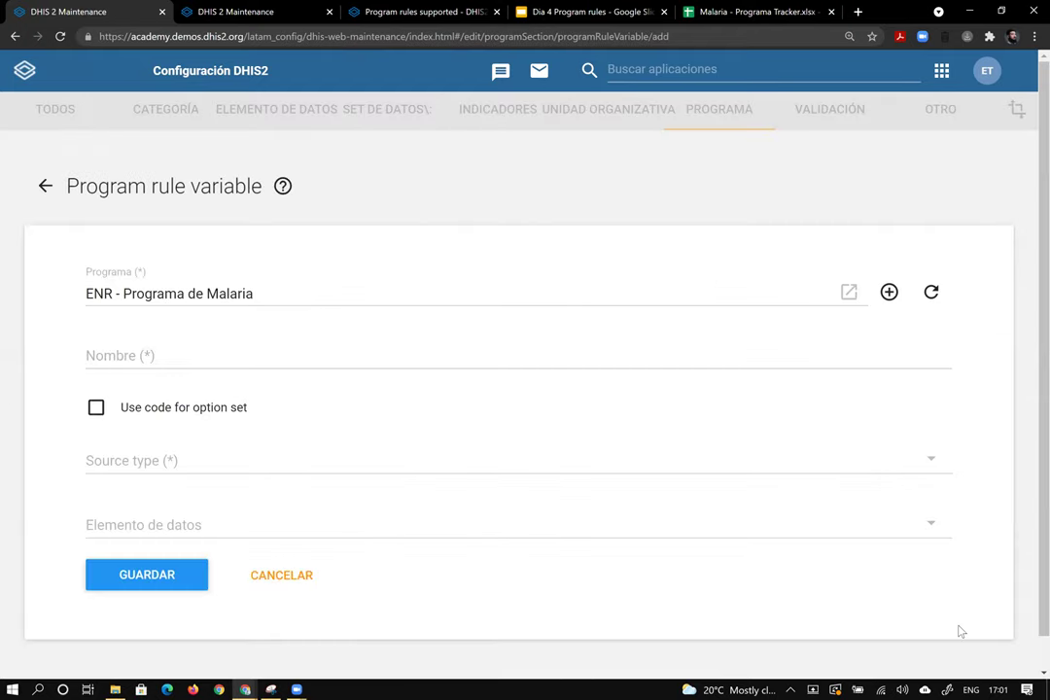
{"action": "left_click", "coordinate": [170, 356]}
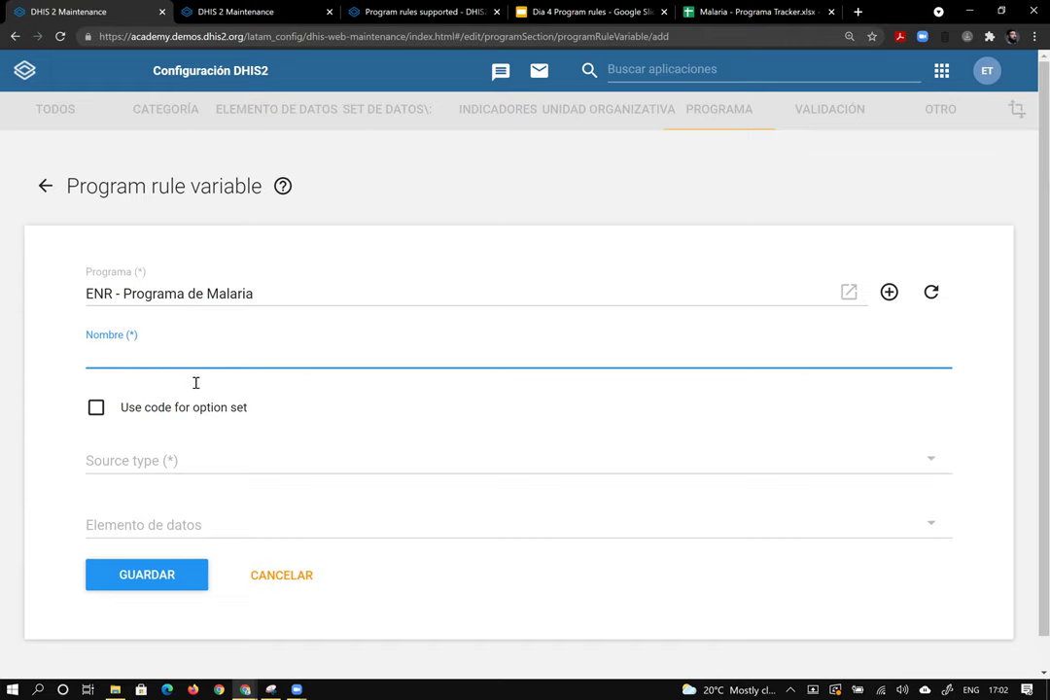
{"action": "type", "text": "Resultado_variable"}
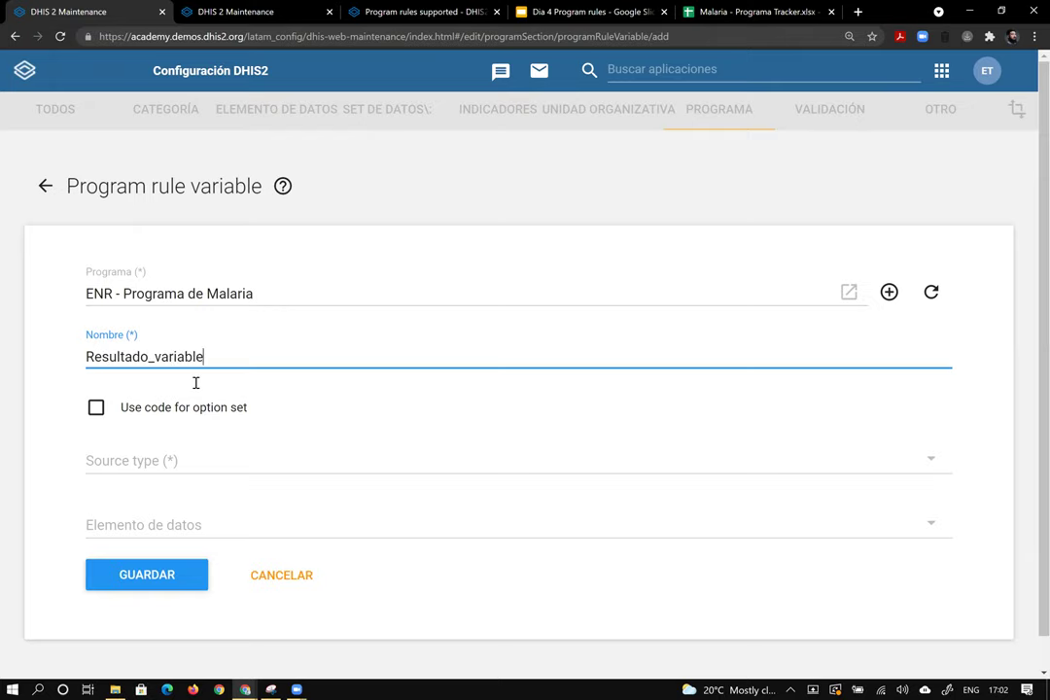
{"action": "left_click", "coordinate": [119, 460]}
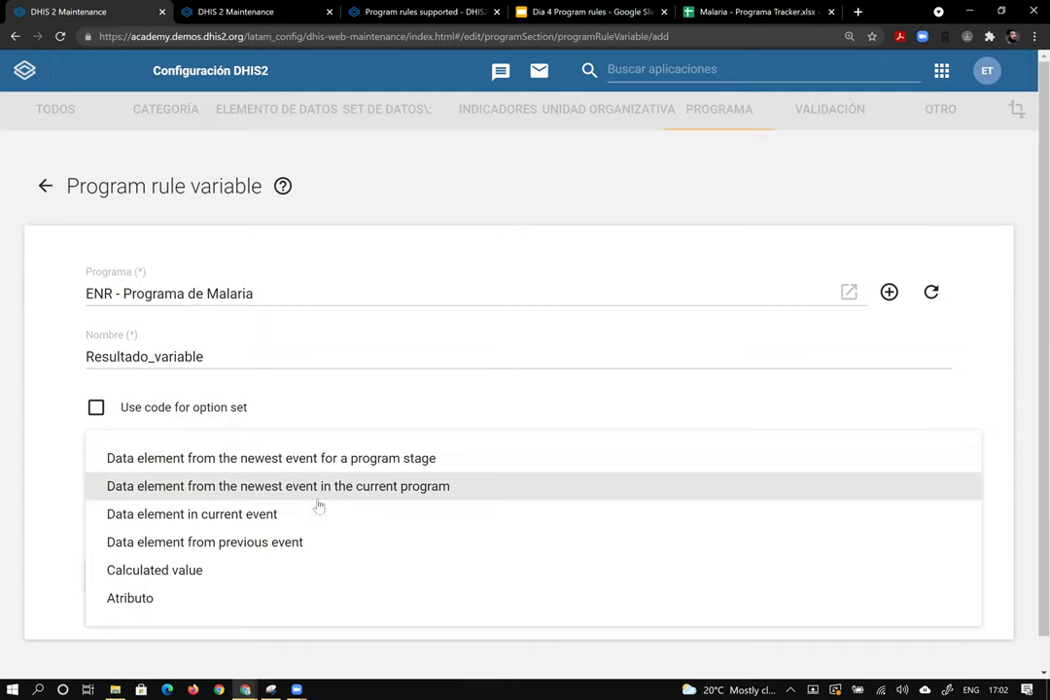
{"action": "left_click", "coordinate": [218, 571]}
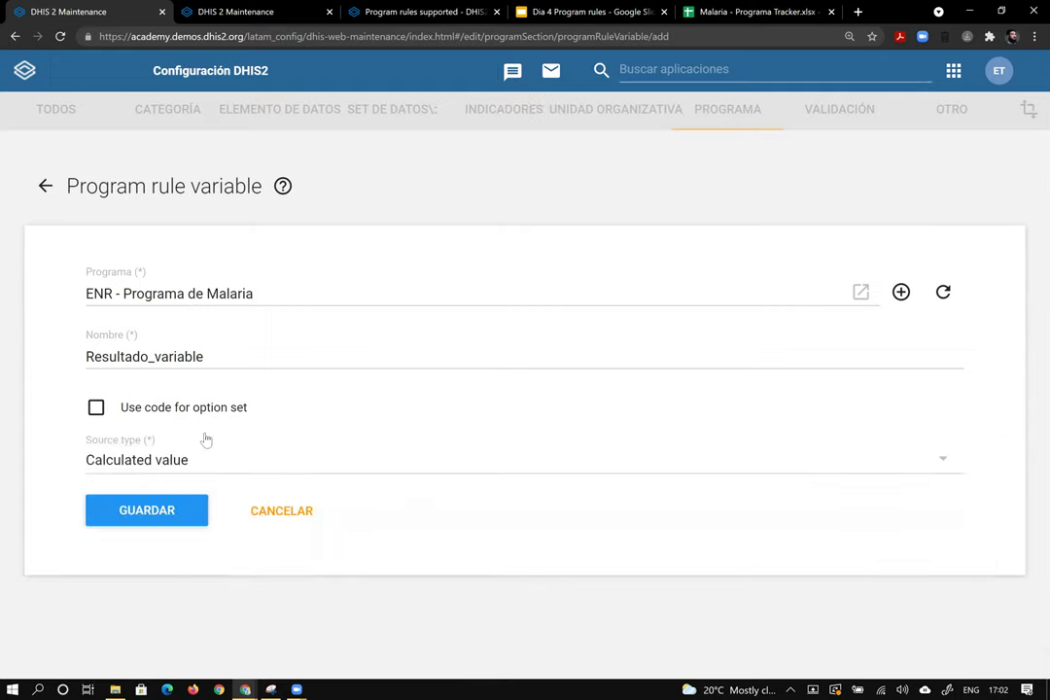
{"action": "left_click", "coordinate": [159, 521]}
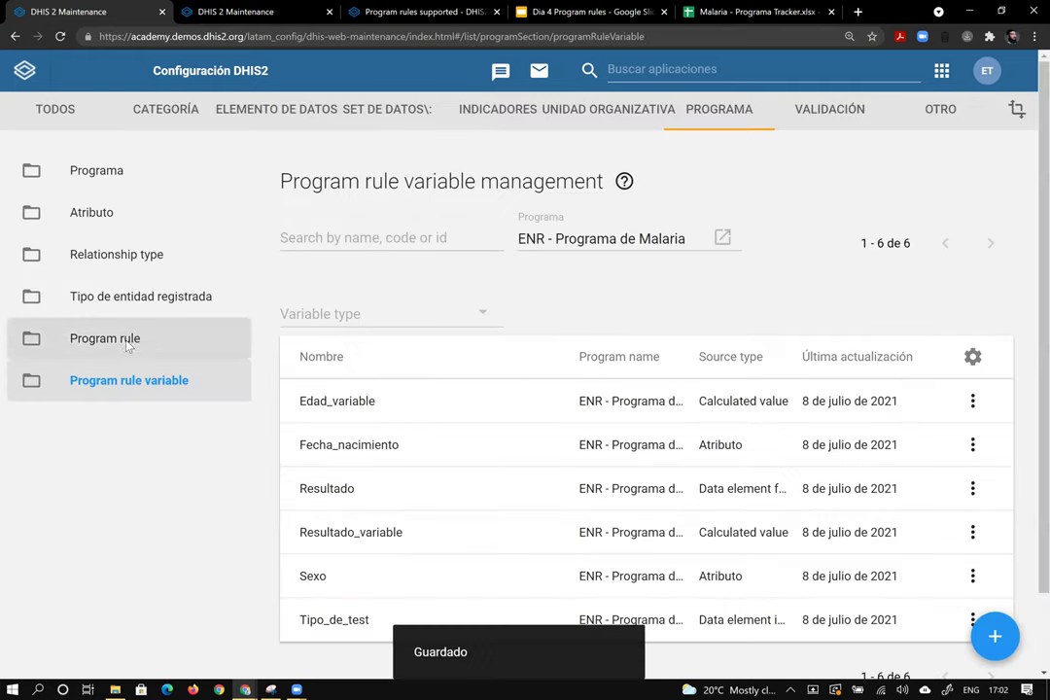
Start a new program rule for ENR - Programa de Malaria named "Asignar nombre del resultado del test a variable"
{"action": "left_click", "coordinate": [127, 344]}
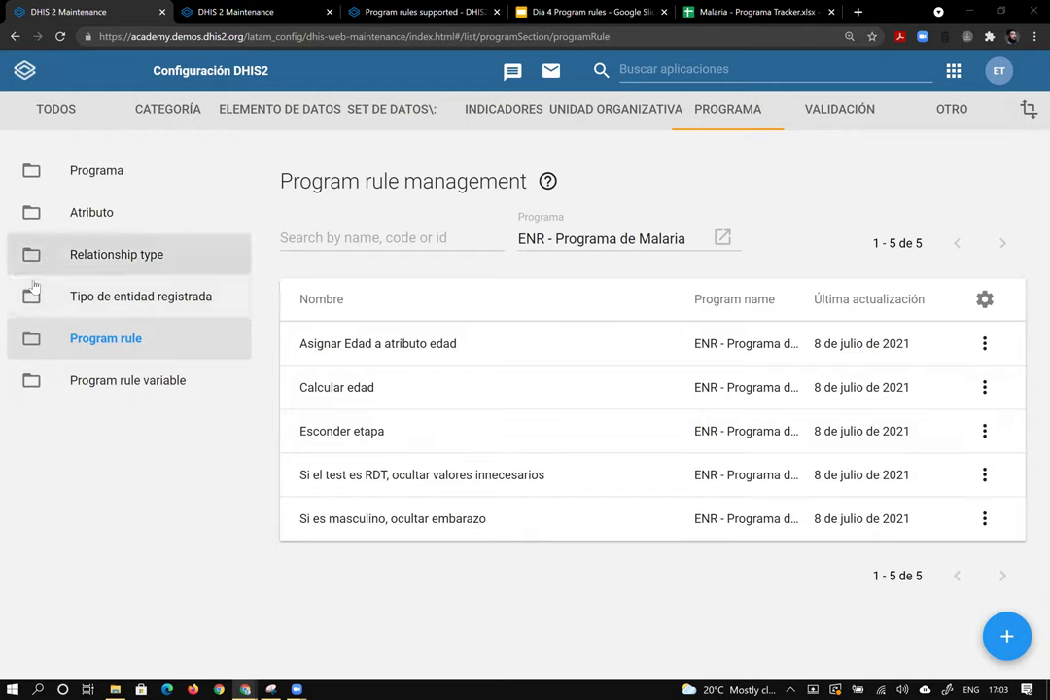
{"action": "left_click", "coordinate": [1006, 634]}
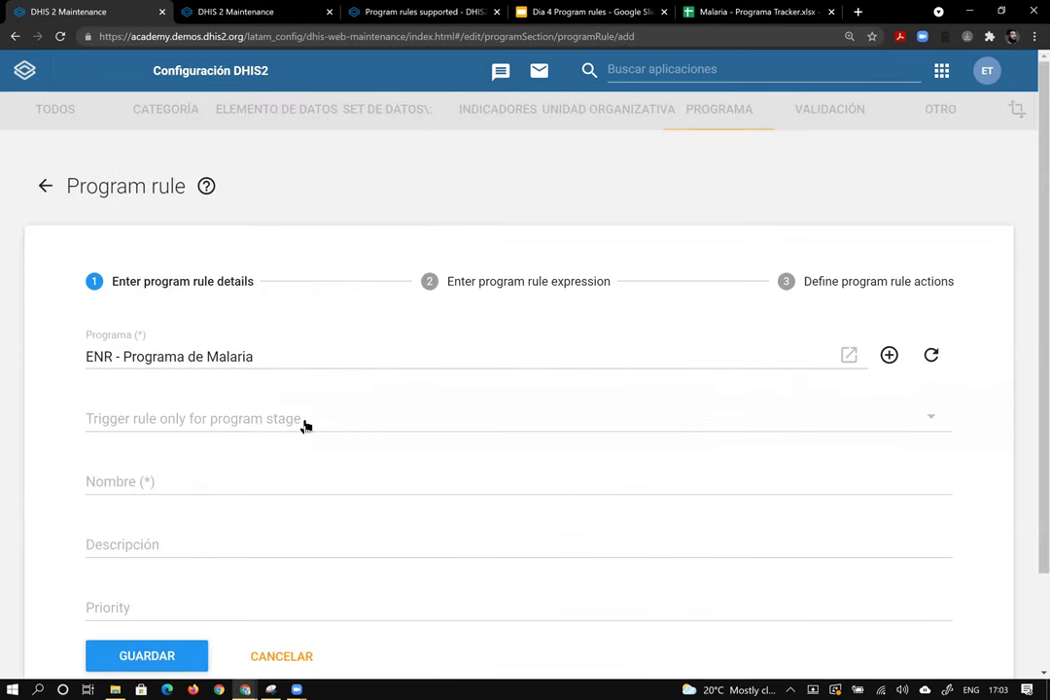
{"action": "left_click", "coordinate": [216, 481]}
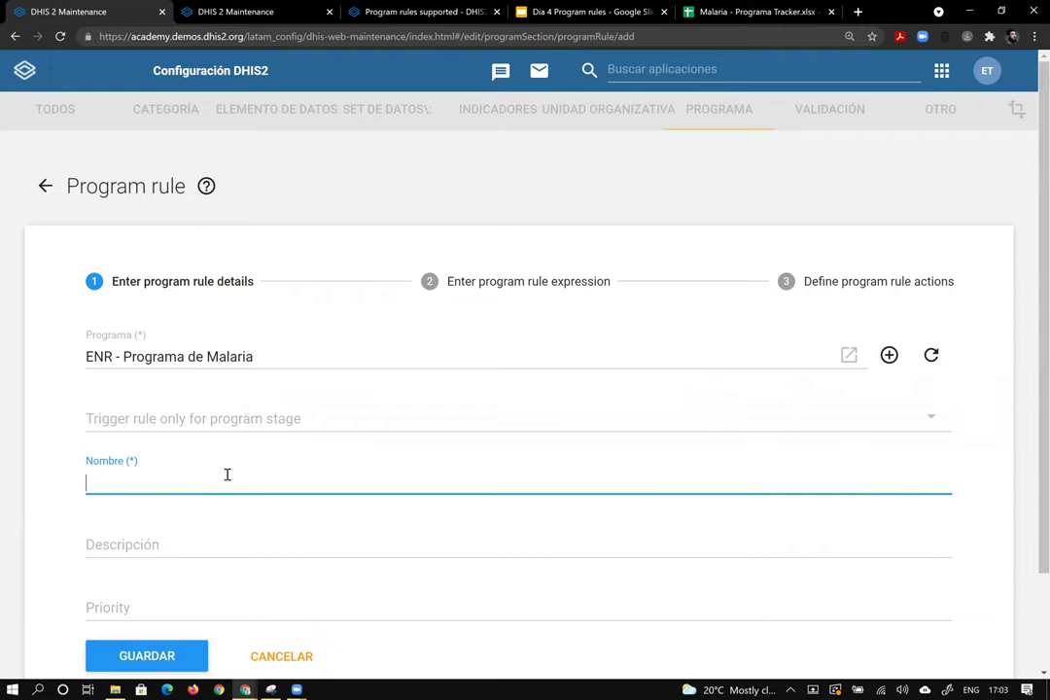
{"action": "type", "text": "Asignat nombre del resu"}
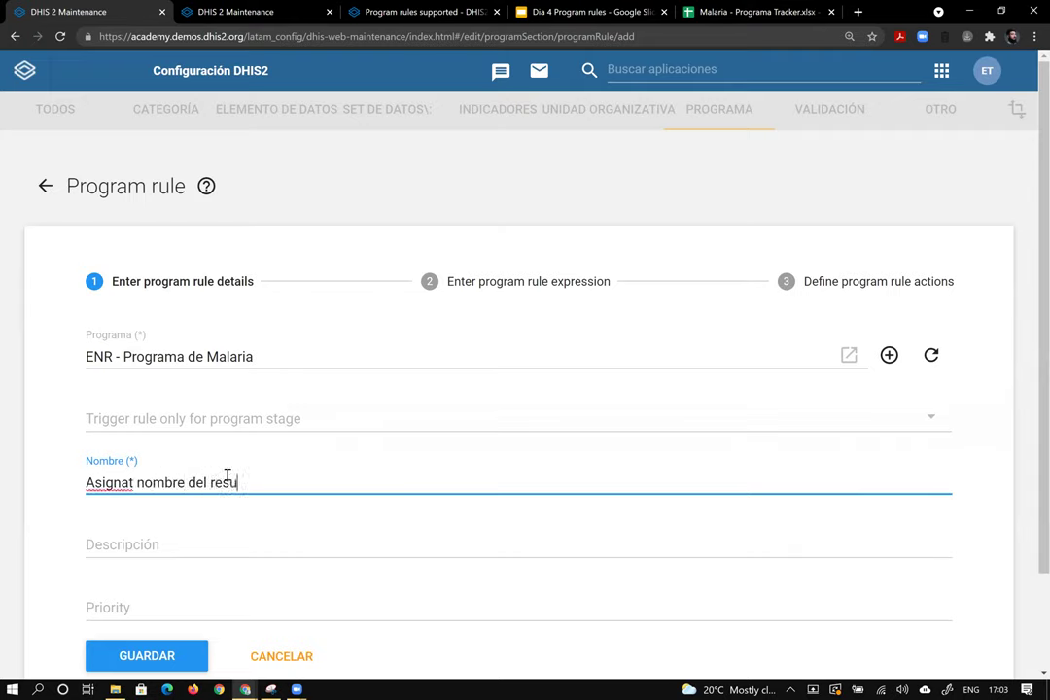
{"action": "type", "text": "ltado a variable"}
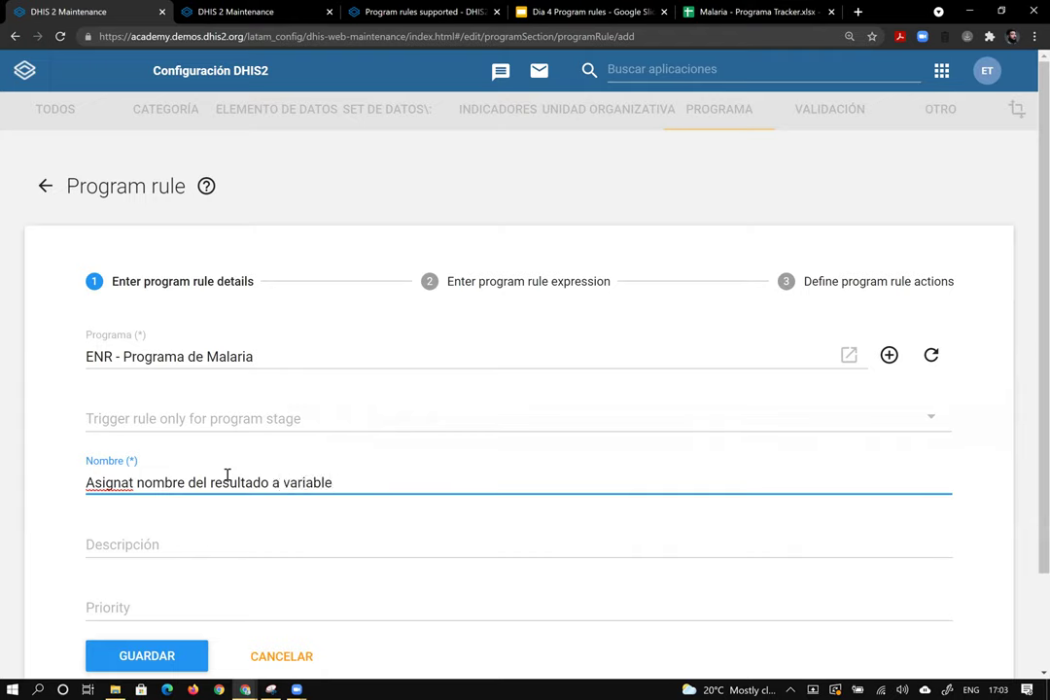
{"action": "left_click", "coordinate": [130, 483]}
{"action": "key", "text": "BackSpace"}
{"action": "type", "text": "r"}
{"action": "left_click", "coordinate": [268, 483]}
{"action": "type", "text": "del test"}
Set the new program rule's priority to 10, leaving the description empty
{"action": "left_click", "coordinate": [212, 543]}
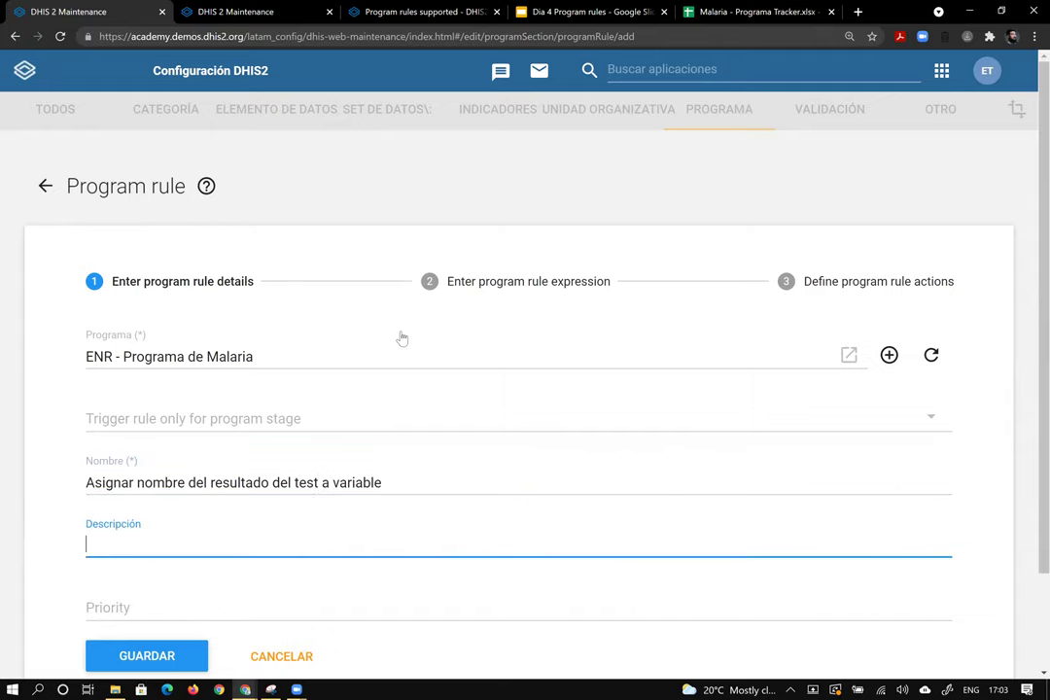
{"action": "left_click", "coordinate": [255, 611]}
{"action": "type", "text": "10"}
Insert the d2:hasValue function into the program rule's condition expression
{"action": "left_click", "coordinate": [453, 285]}
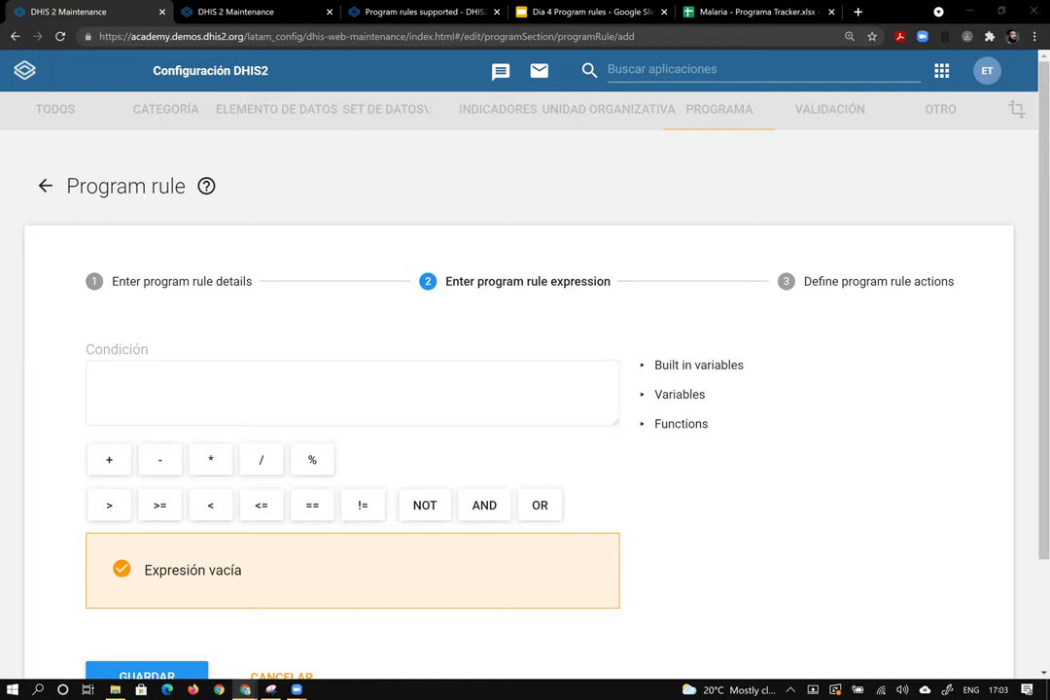
{"action": "left_click", "coordinate": [392, 386]}
{"action": "left_click", "coordinate": [661, 394]}
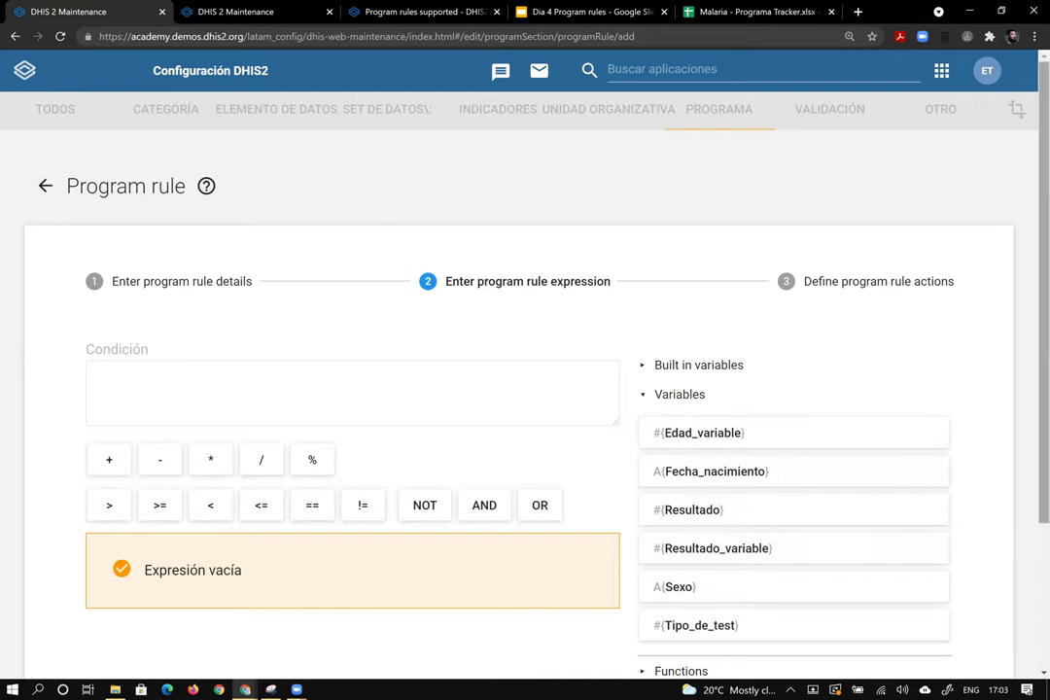
{"action": "scroll", "coordinate": [547, 544], "scroll_direction": "down", "scroll_amount": 1}
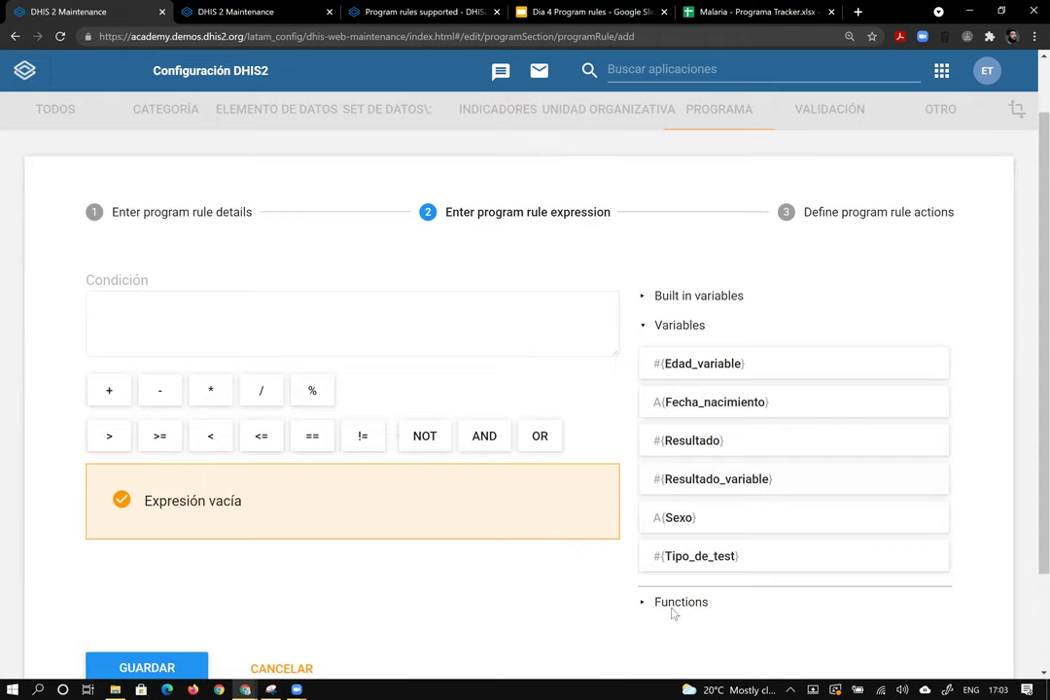
{"action": "left_click", "coordinate": [675, 604]}
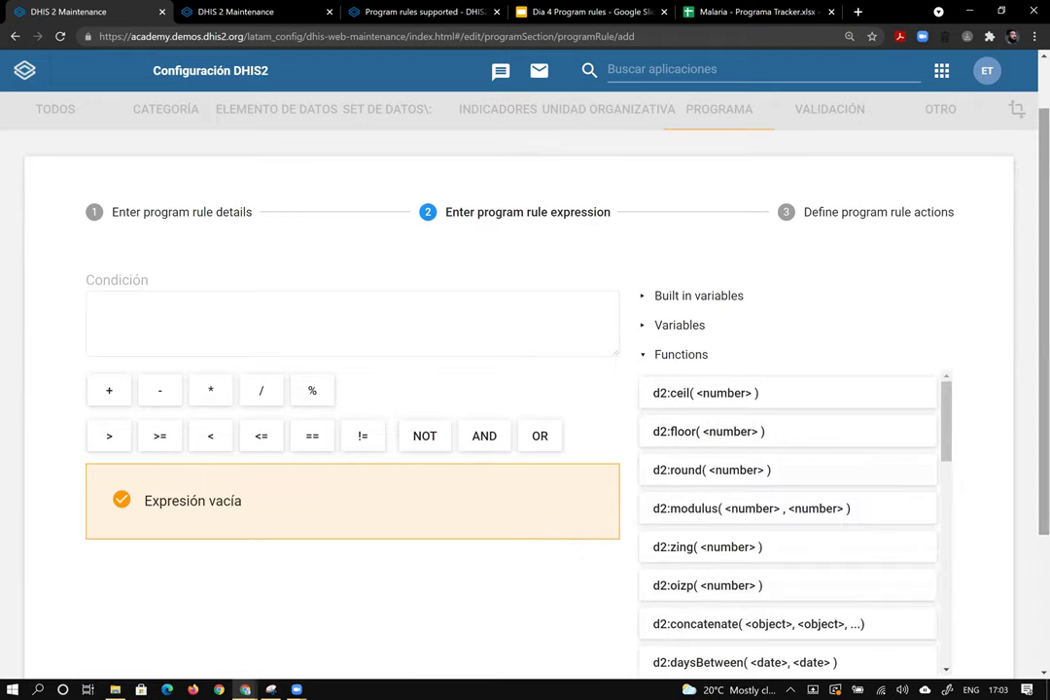
{"action": "scroll", "coordinate": [972, 408], "scroll_direction": "down", "scroll_amount": 1}
{"action": "left_click_drag", "start_coordinate": [941, 356], "coordinate": [961, 462]}
{"action": "left_click", "coordinate": [839, 537]}
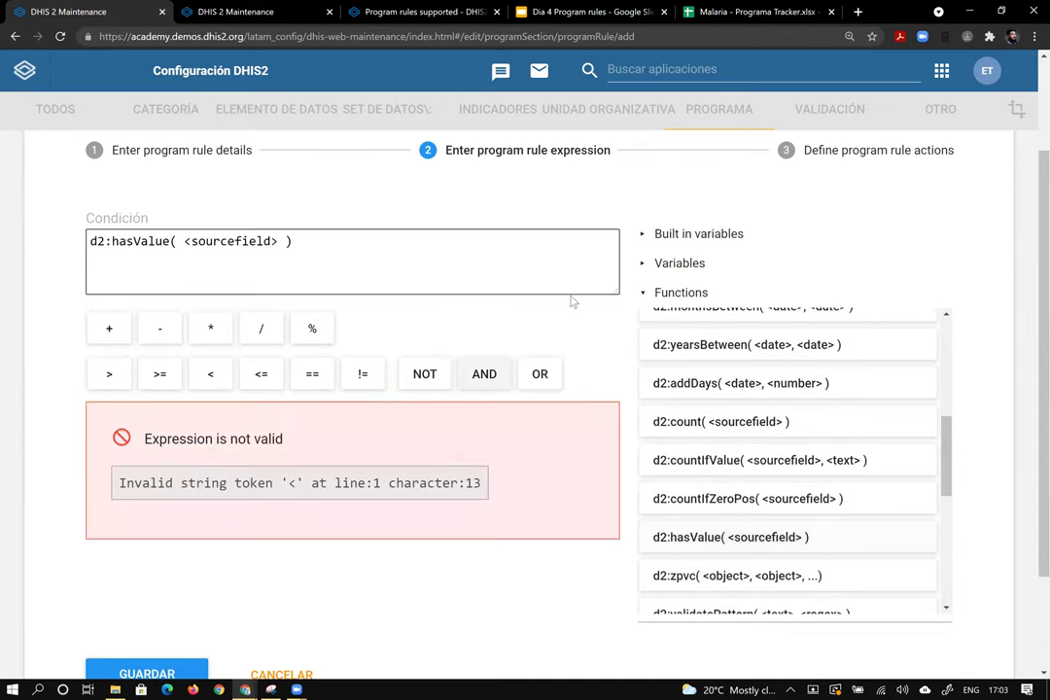
Replace the function's <sourcefield> placeholder with 'Resultado' so the condition reads d2:hasValue( 'Resultado' )
{"action": "left_click", "coordinate": [672, 272]}
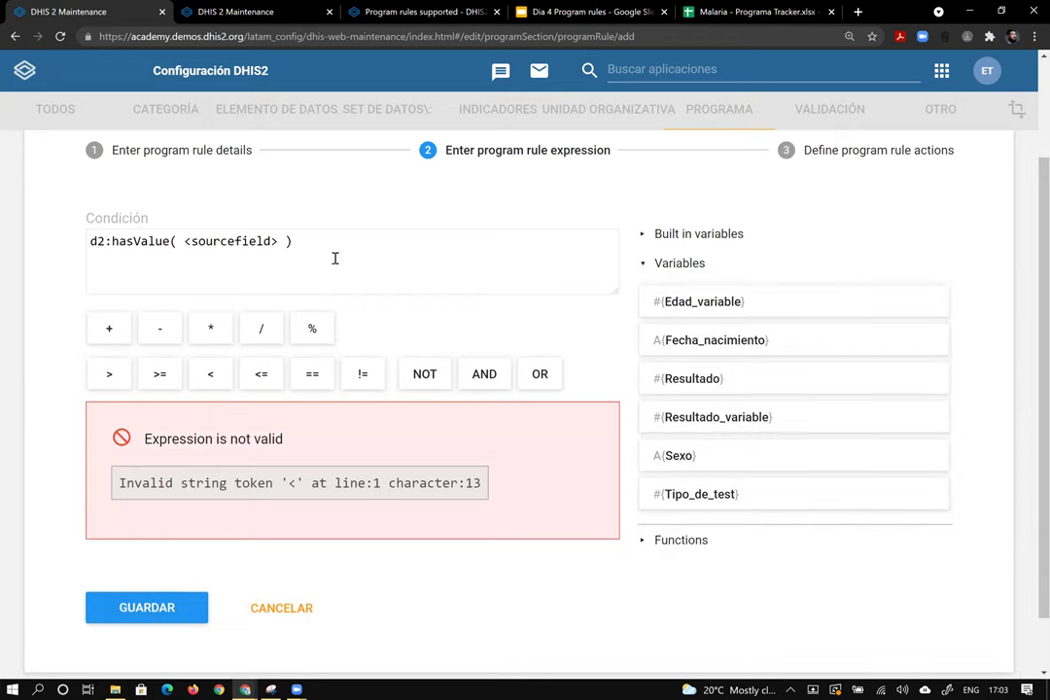
{"action": "mouse_move", "coordinate": [279, 242]}
{"action": "left_mouse_down"}
{"action": "mouse_move", "coordinate": [255, 221]}
{"action": "mouse_move", "coordinate": [184, 231]}
{"action": "left_mouse_up"}
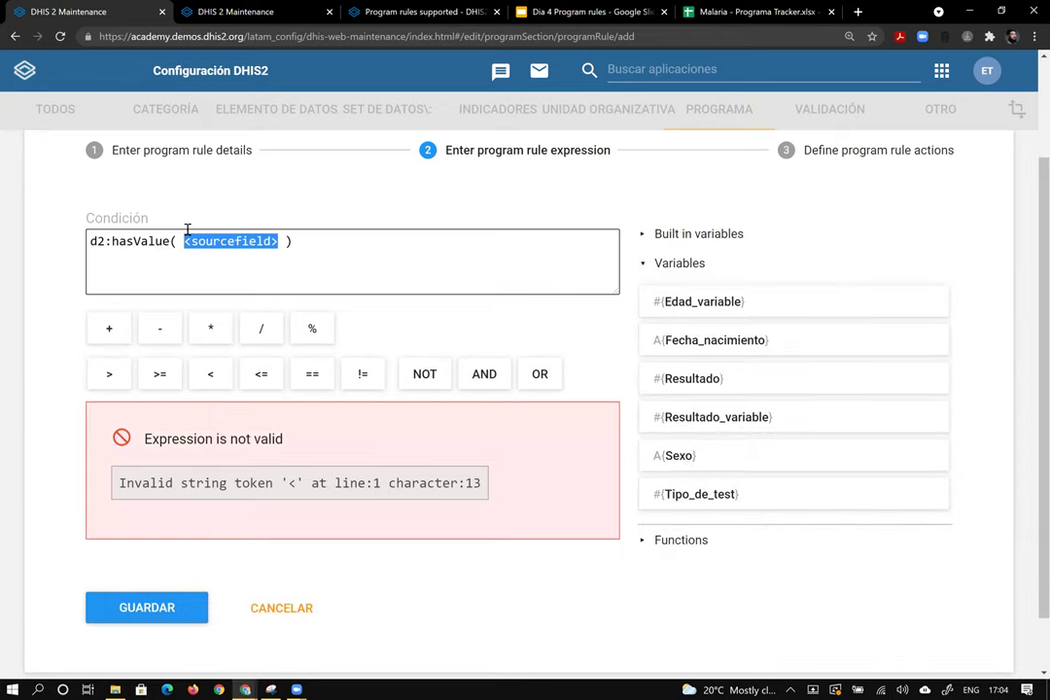
{"action": "left_click", "coordinate": [698, 384]}
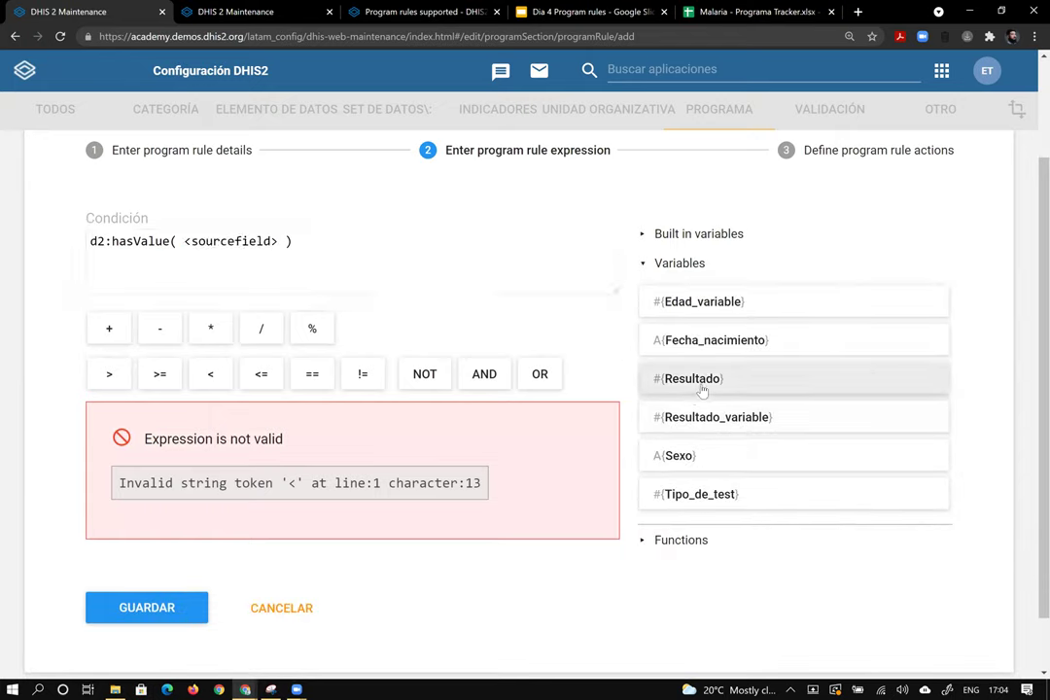
{"action": "type", "text": "'"}
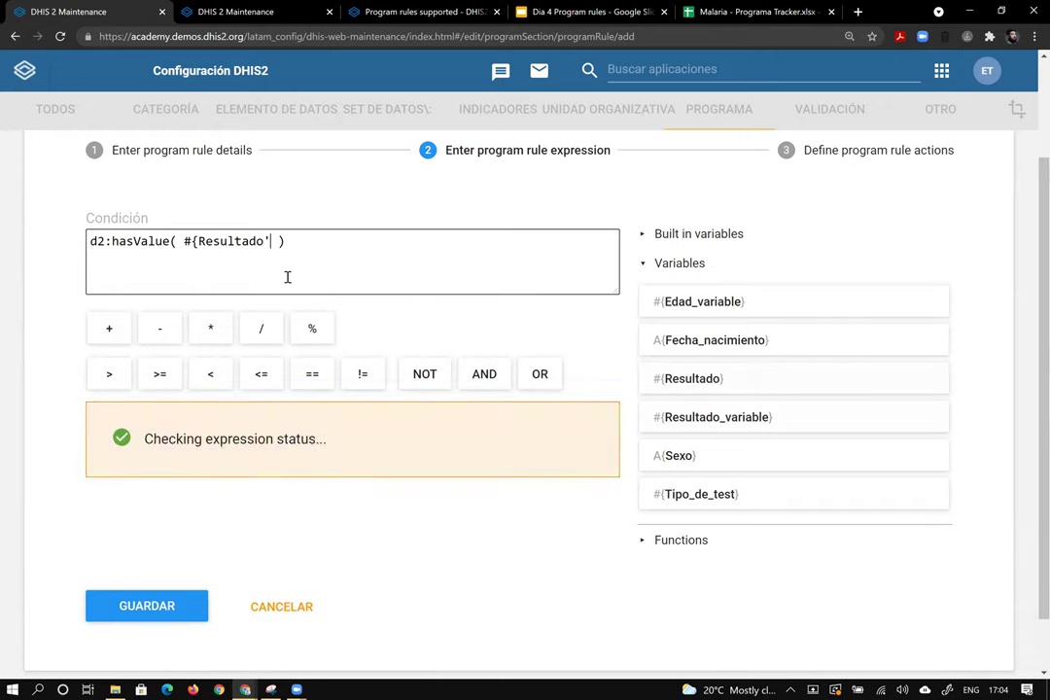
{"action": "left_click_drag", "start_coordinate": [200, 242], "coordinate": [186, 241]}
{"action": "type", "text": "'"}
{"action": "left_click", "coordinate": [310, 240]}
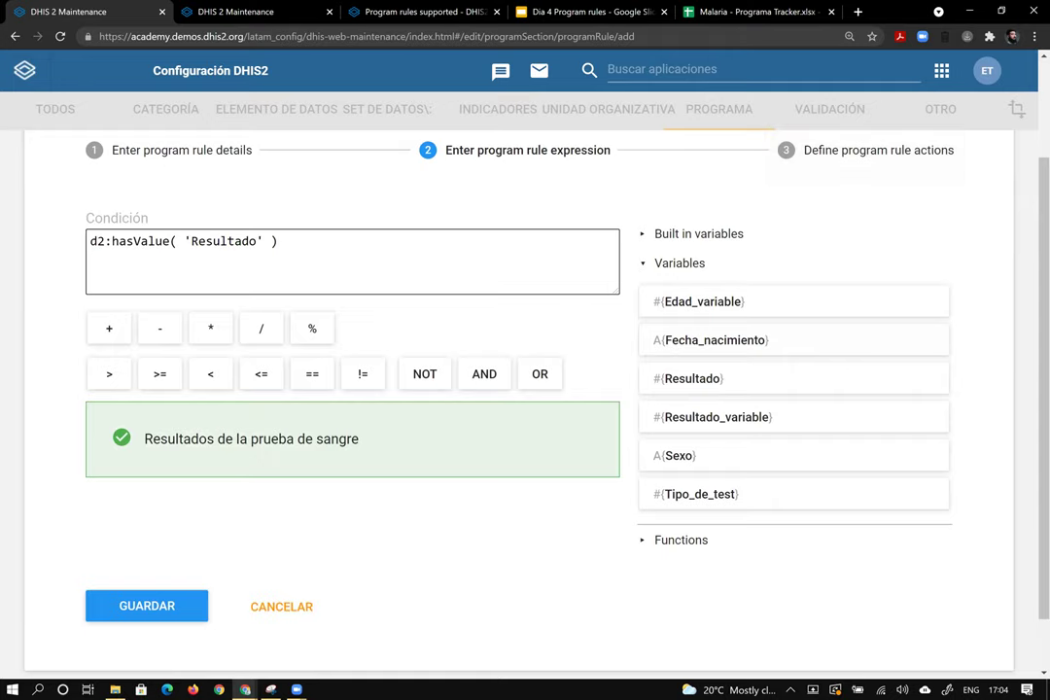
Add an Assign value action to the program rule with #{Resultado_variable} as the program rule variable to assign to
{"action": "scroll", "coordinate": [862, 205], "scroll_direction": "up", "scroll_amount": 1}
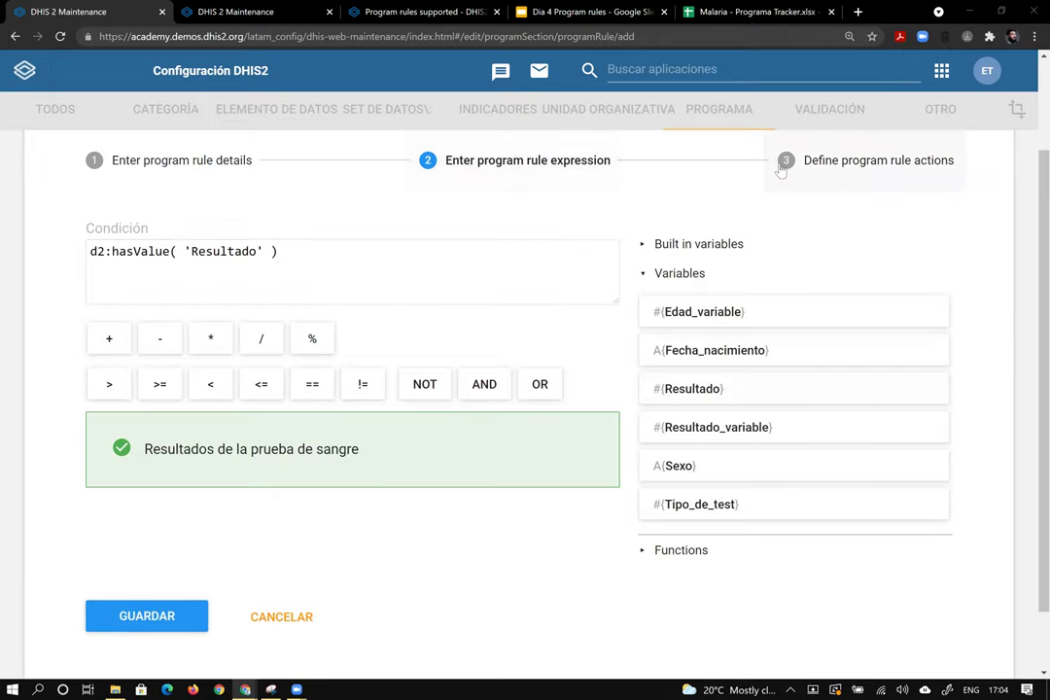
{"action": "left_click", "coordinate": [781, 170]}
{"action": "left_click", "coordinate": [884, 346]}
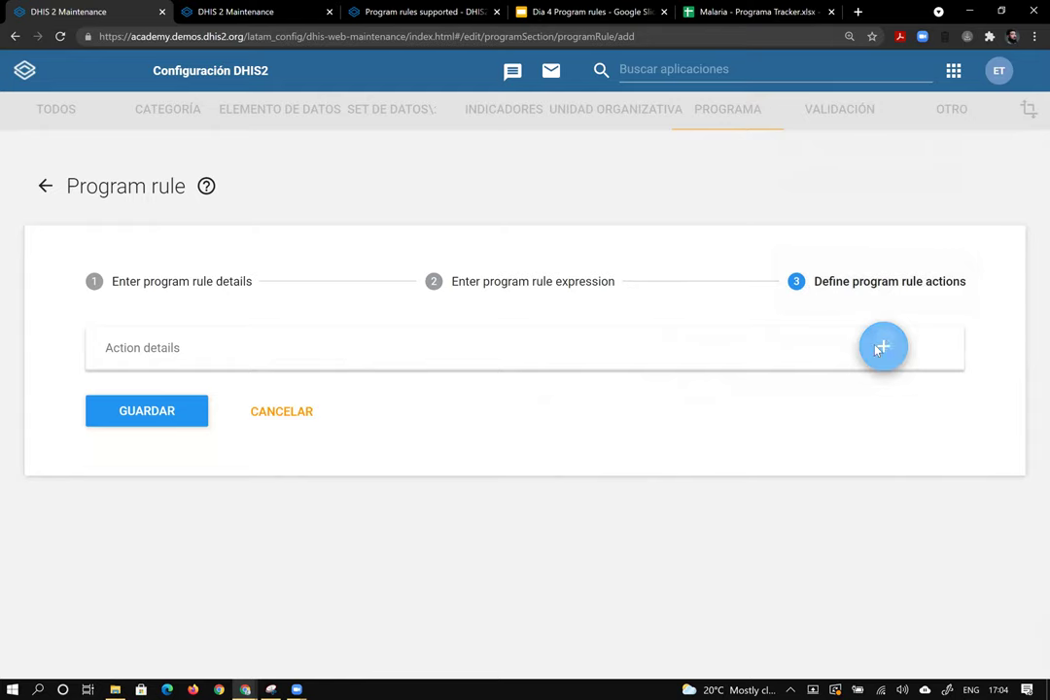
{"action": "left_click", "coordinate": [587, 373]}
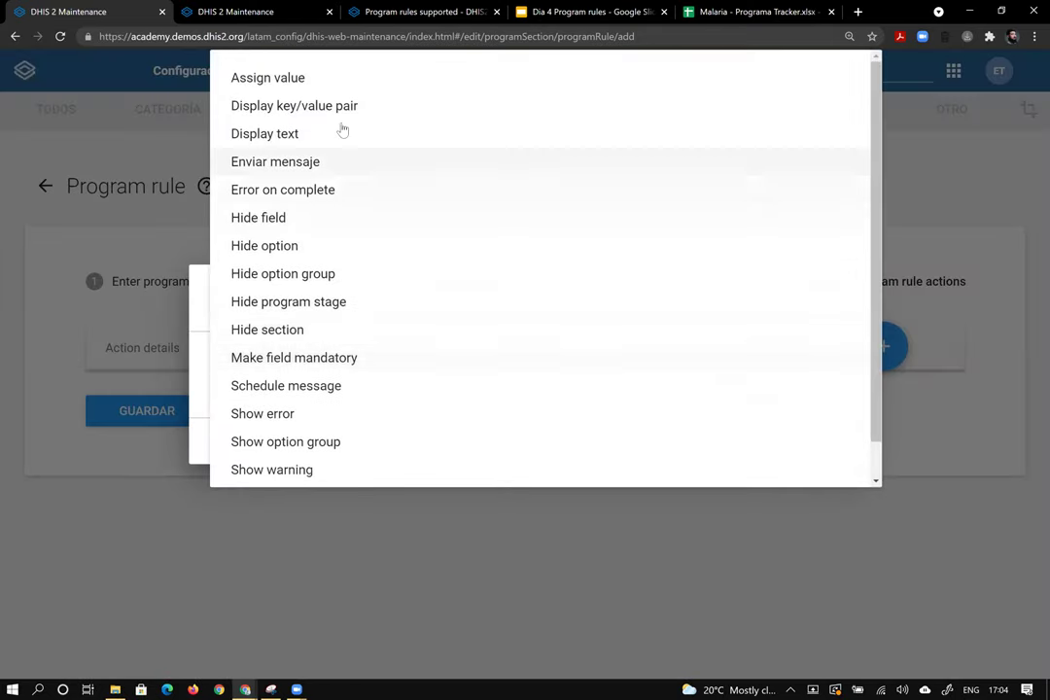
{"action": "left_click", "coordinate": [344, 88]}
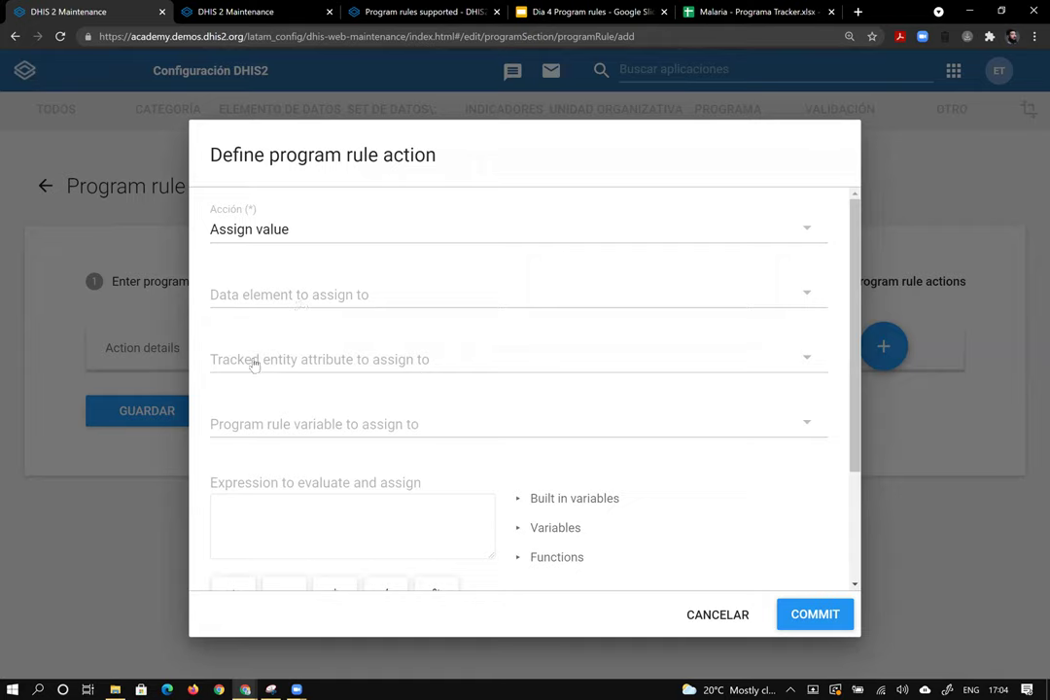
{"action": "left_click", "coordinate": [468, 427]}
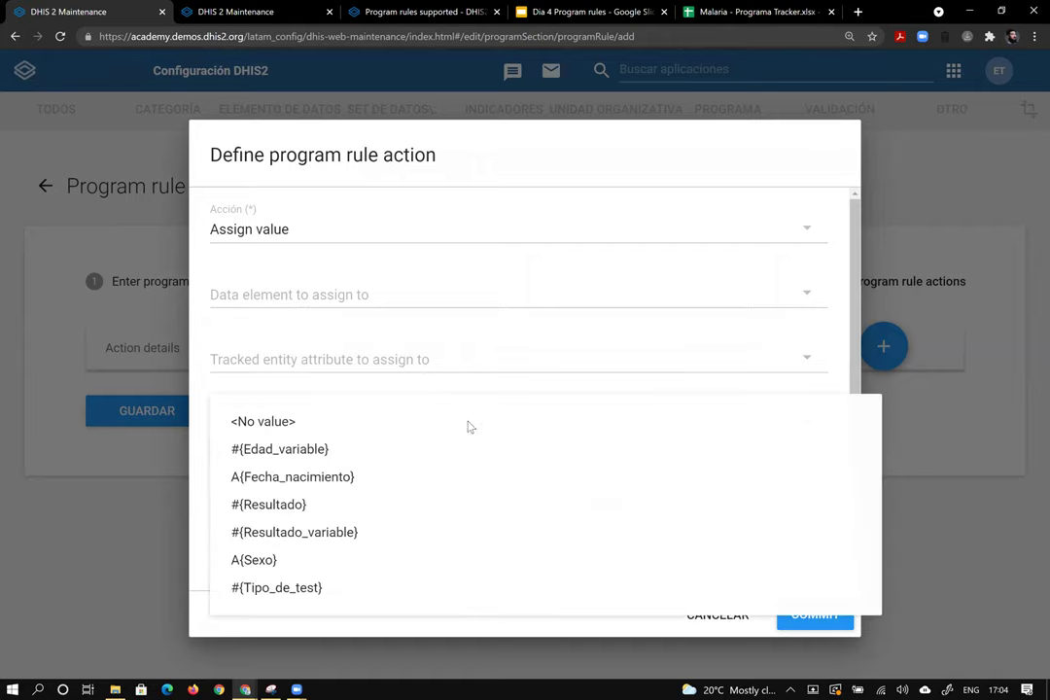
{"action": "left_click", "coordinate": [331, 538]}
Set the action's expression to evaluate and assign to #{Resultado}
{"action": "left_click", "coordinate": [388, 512]}
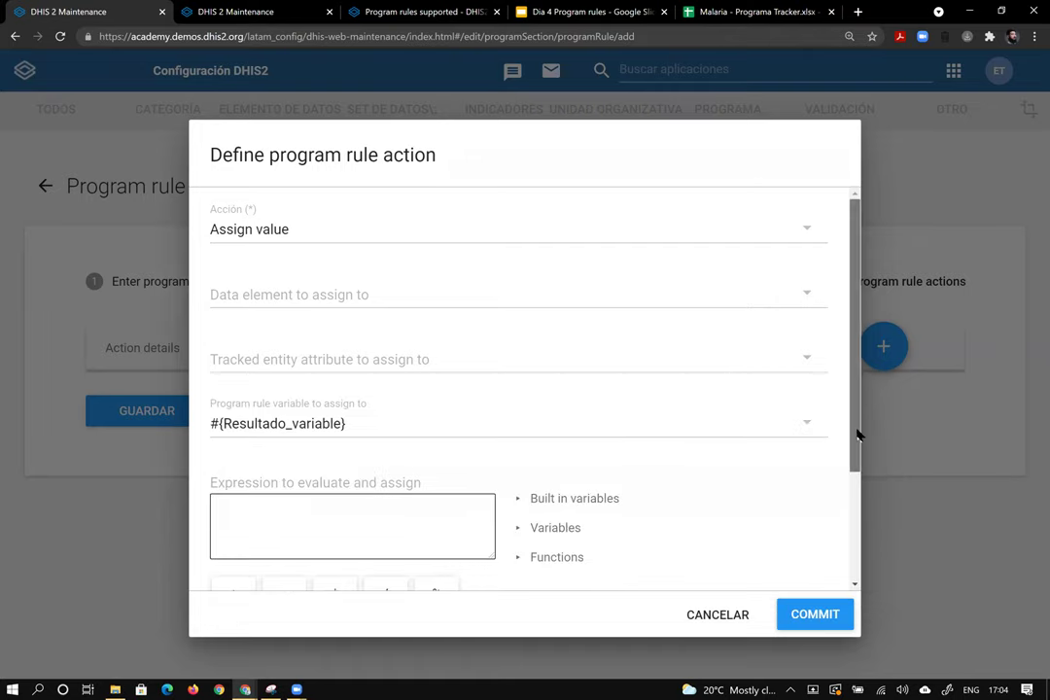
{"action": "scroll", "coordinate": [836, 470], "scroll_direction": "down", "scroll_amount": 1}
{"action": "left_click", "coordinate": [543, 466]}
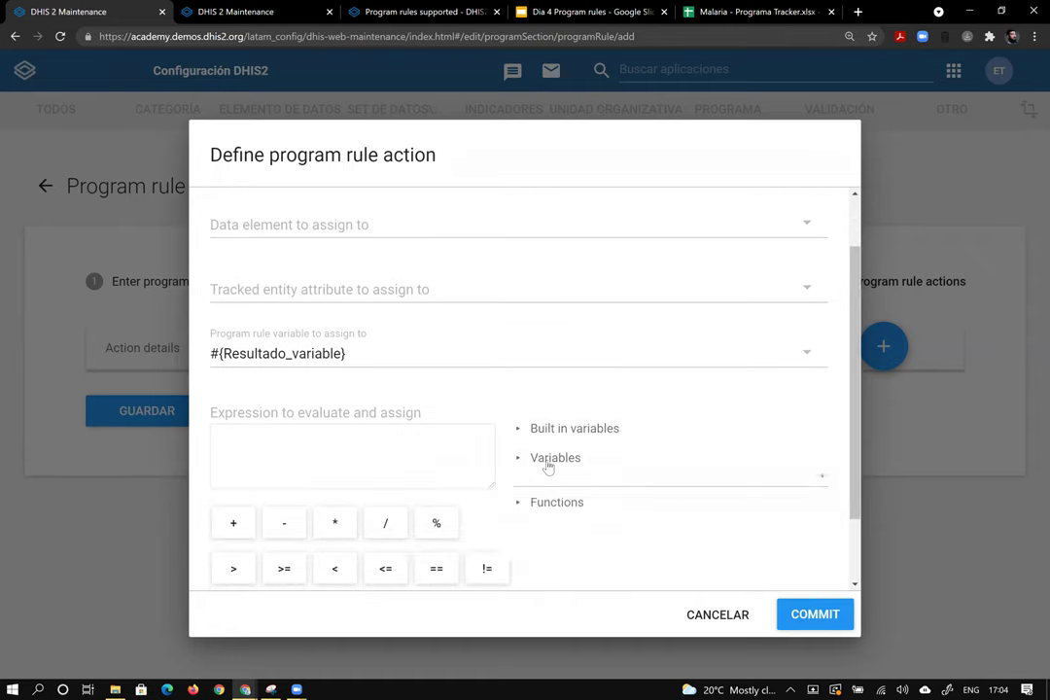
{"action": "scroll", "coordinate": [855, 431], "scroll_direction": "down", "scroll_amount": 1}
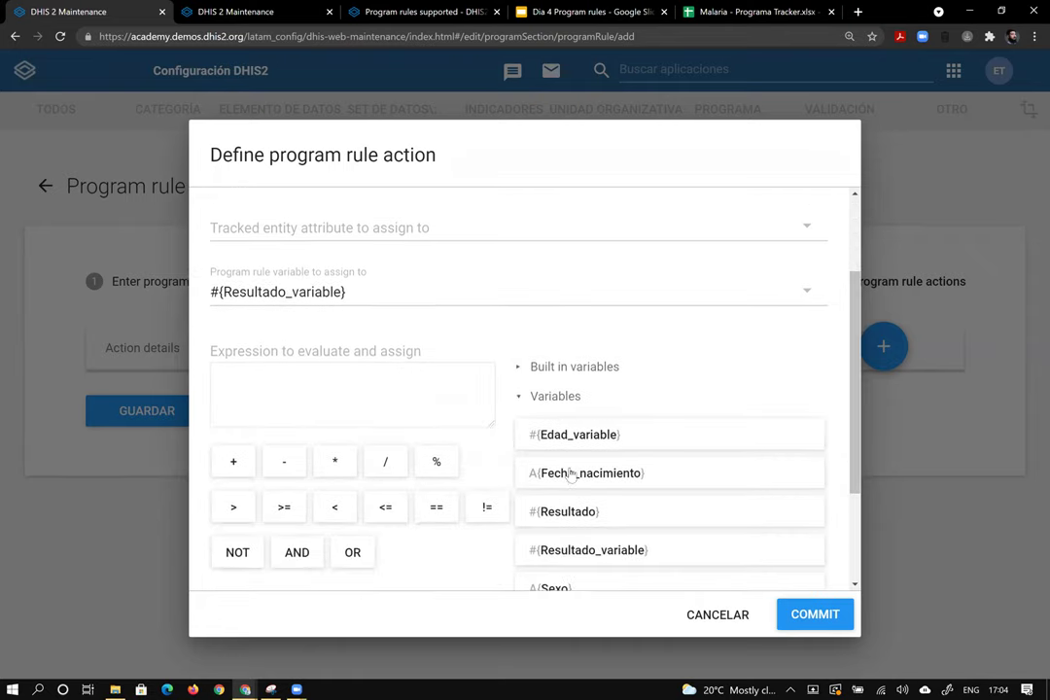
{"action": "left_click", "coordinate": [567, 511]}
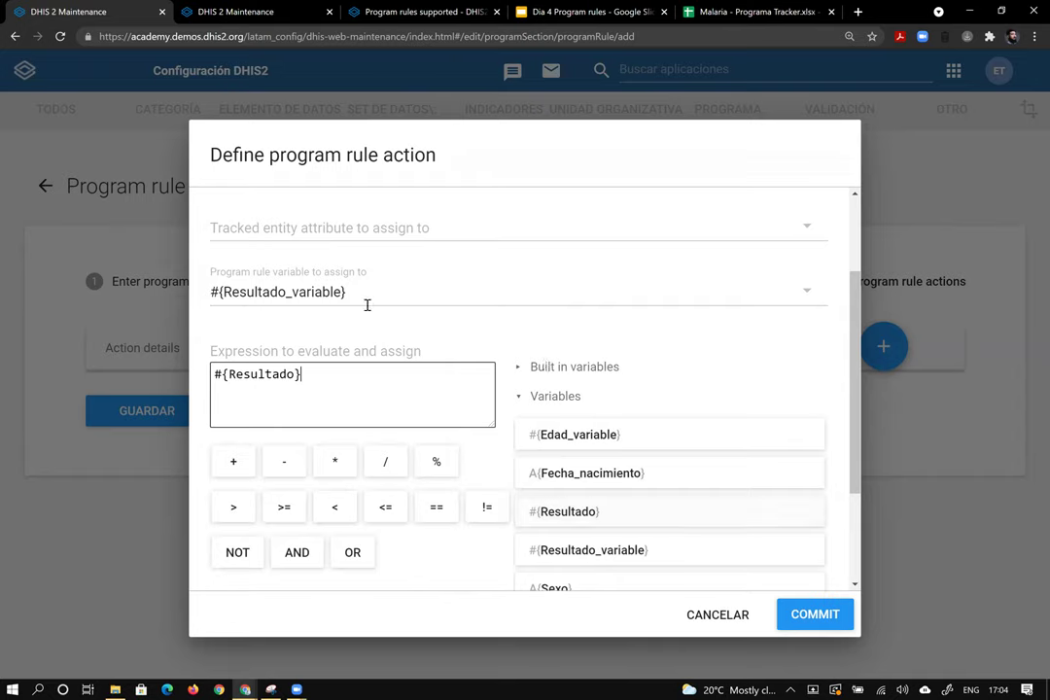
Commit the Assign value action and save the program rule
{"action": "triple_click", "coordinate": [214, 377]}
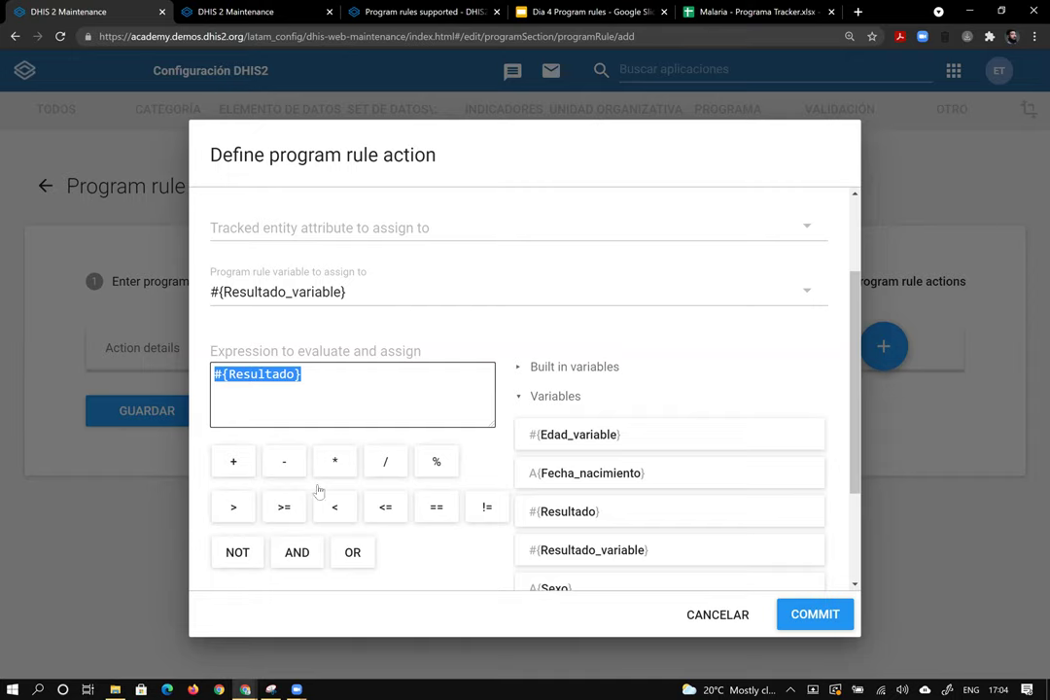
{"action": "left_click", "coordinate": [815, 617]}
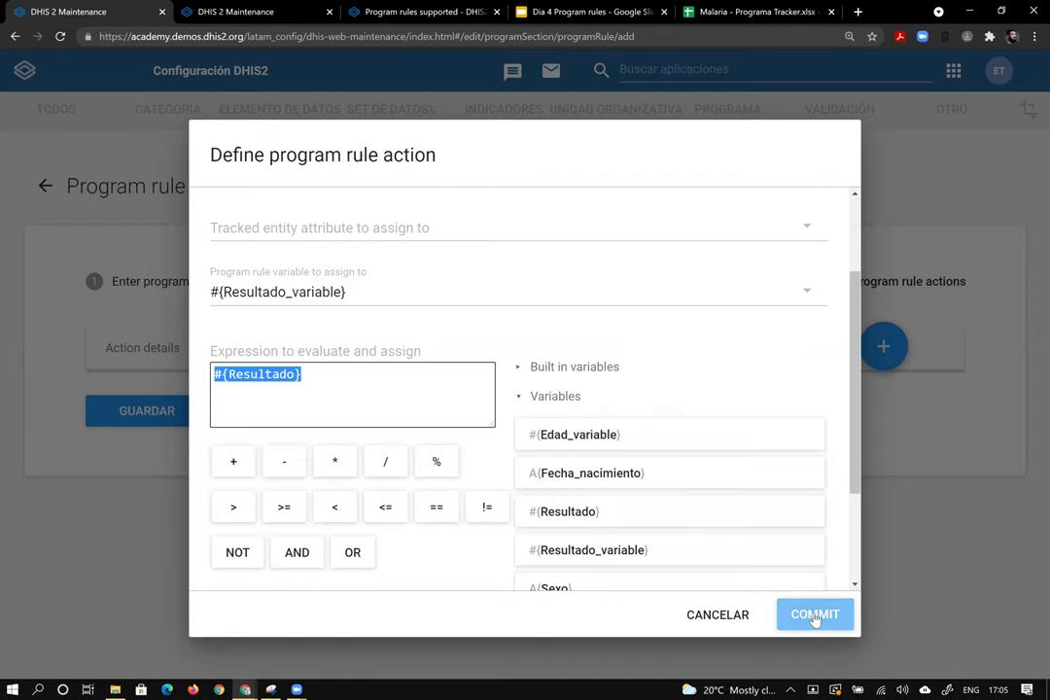
{"action": "left_click", "coordinate": [815, 617]}
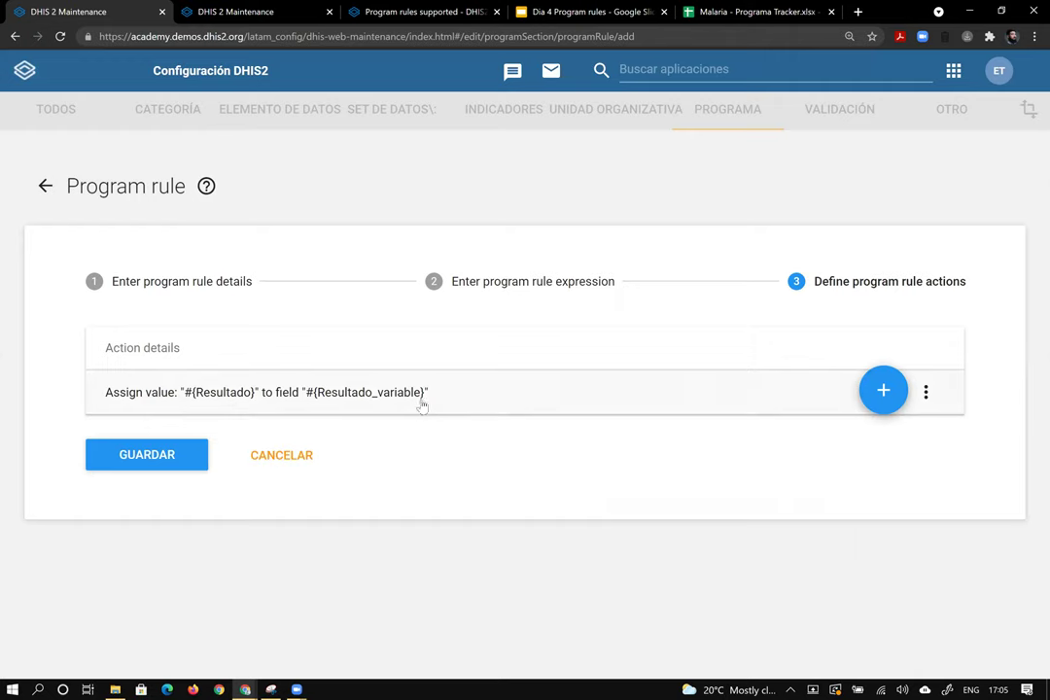
{"action": "left_click", "coordinate": [177, 462]}
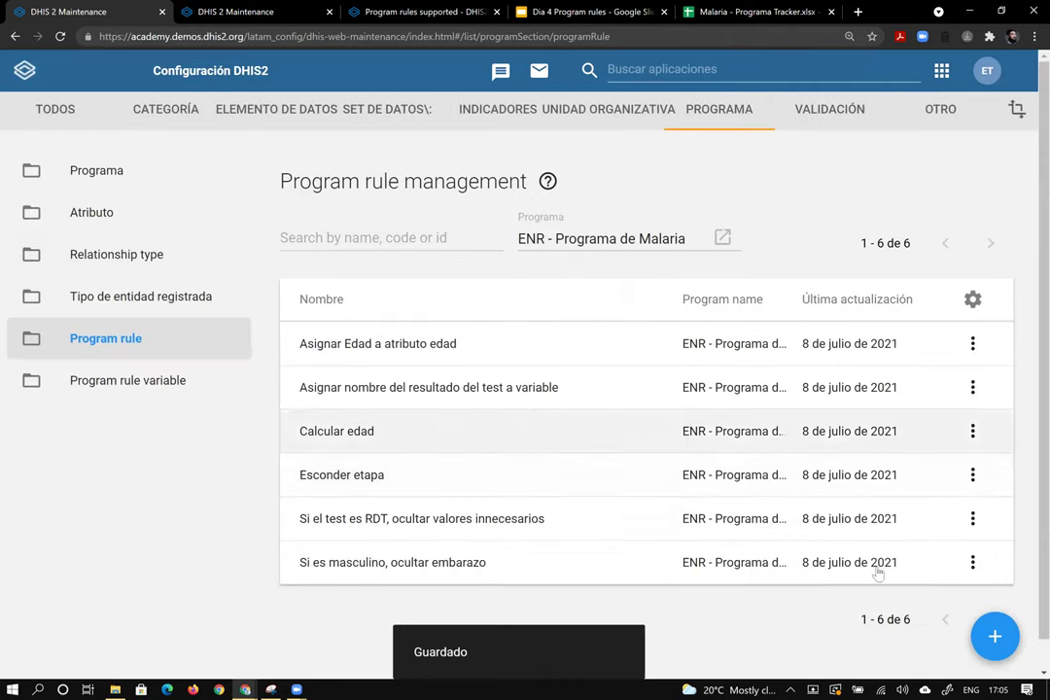
Create another program rule for ENR - Programa de Malaria that triggers only for the program stage Resultado
{"action": "left_click", "coordinate": [995, 636]}
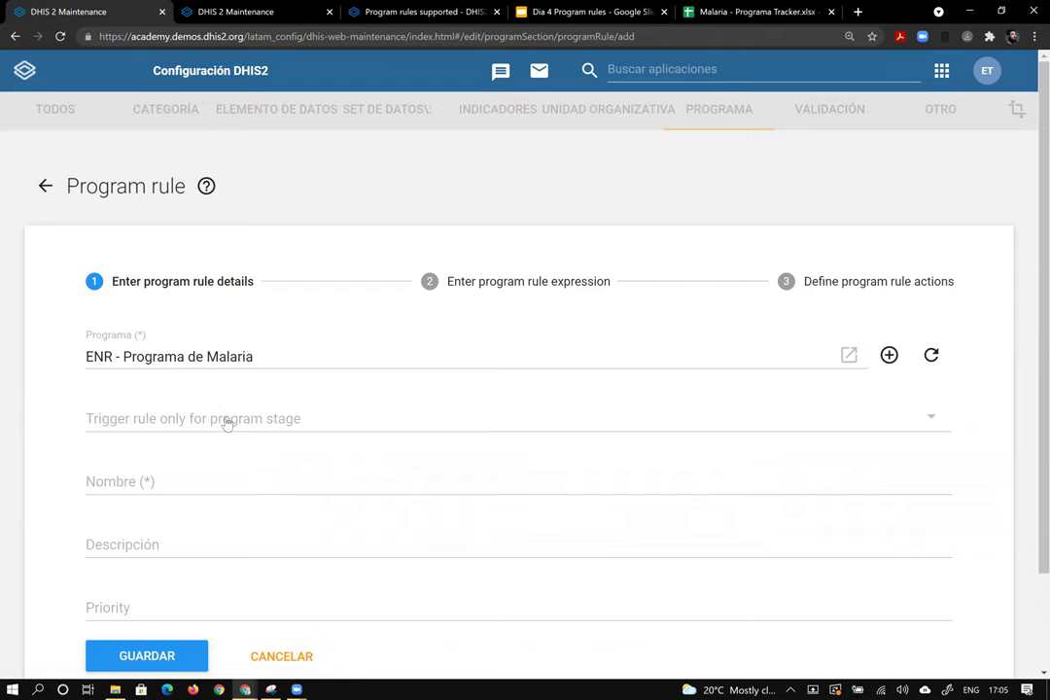
{"action": "left_click", "coordinate": [258, 430]}
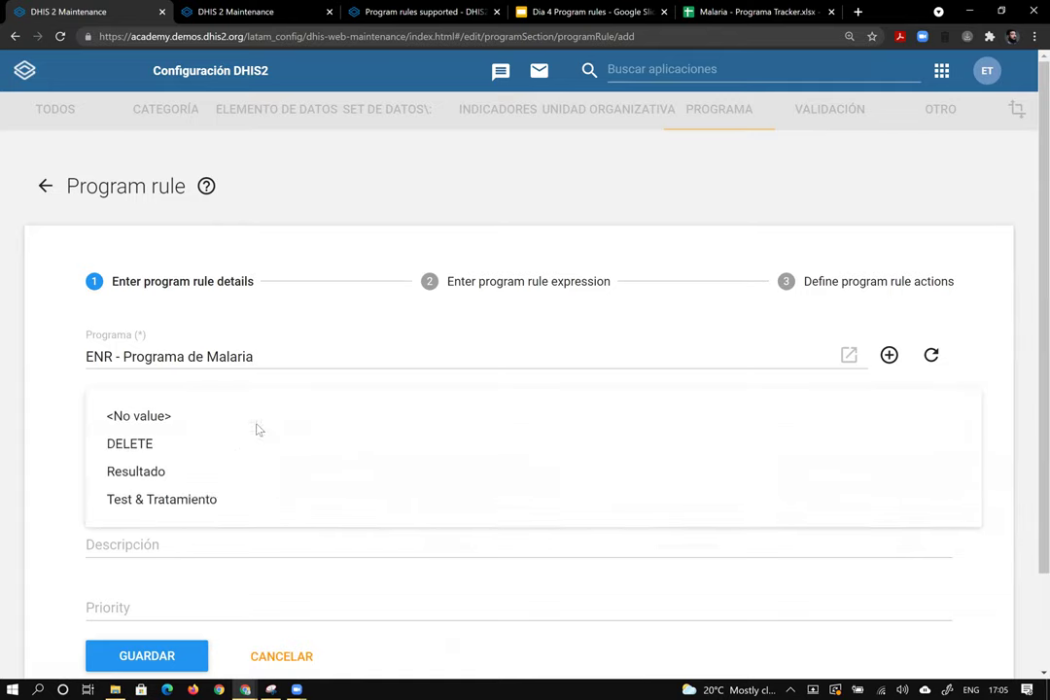
{"action": "left_click", "coordinate": [194, 507]}
{"action": "left_click", "coordinate": [194, 429]}
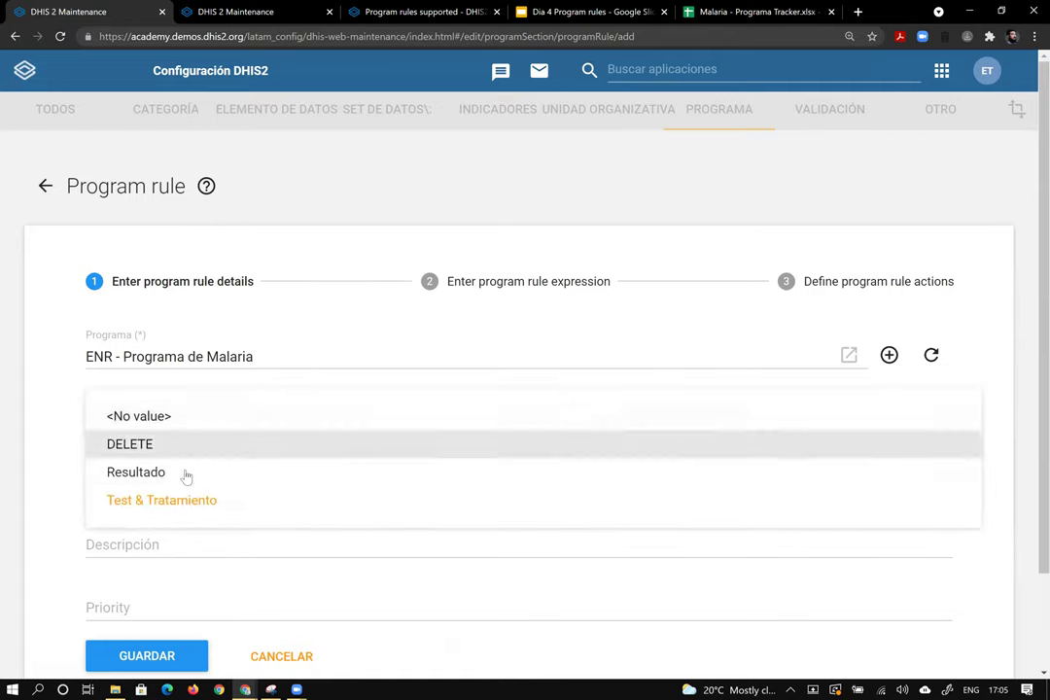
{"action": "left_click", "coordinate": [136, 472]}
Name the program rule "Asignar valor de resultado al elemento de datos en etapa final"
{"action": "left_click", "coordinate": [232, 492]}
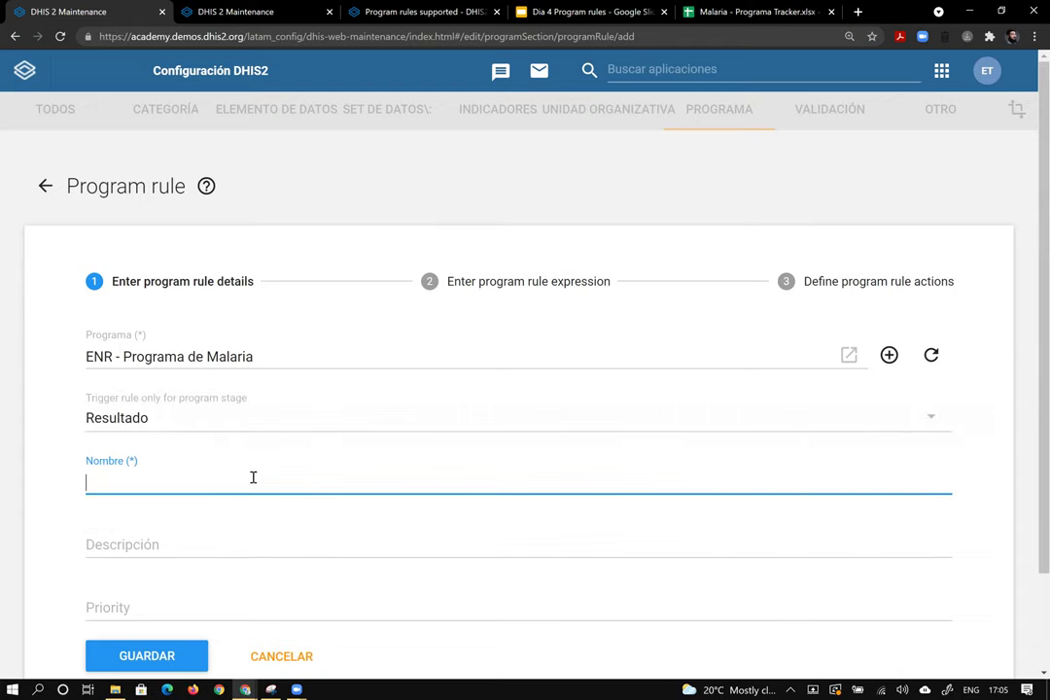
{"action": "type", "text": "Asignar valor"}
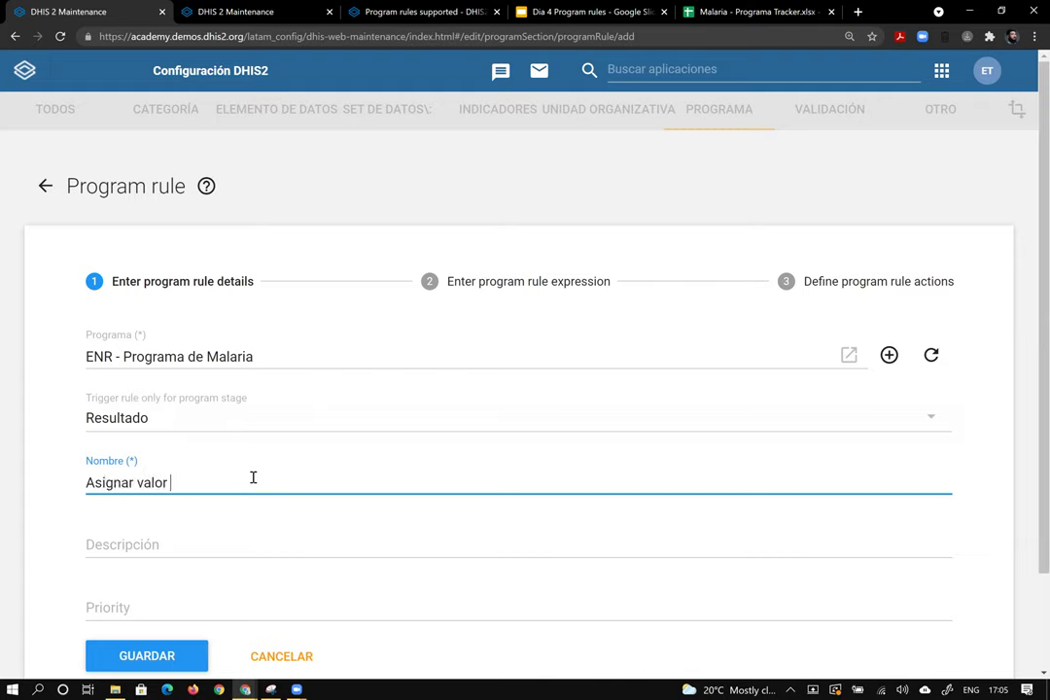
{"action": "type", "text": " de resultado a"}
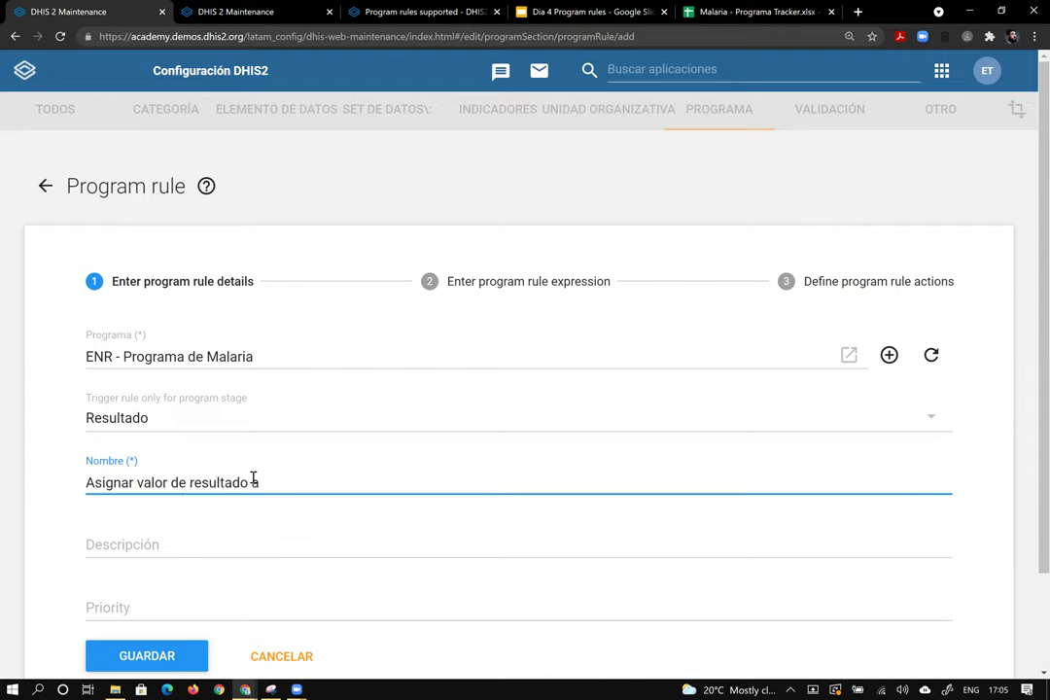
{"action": "type", "text": "l elemento de da"}
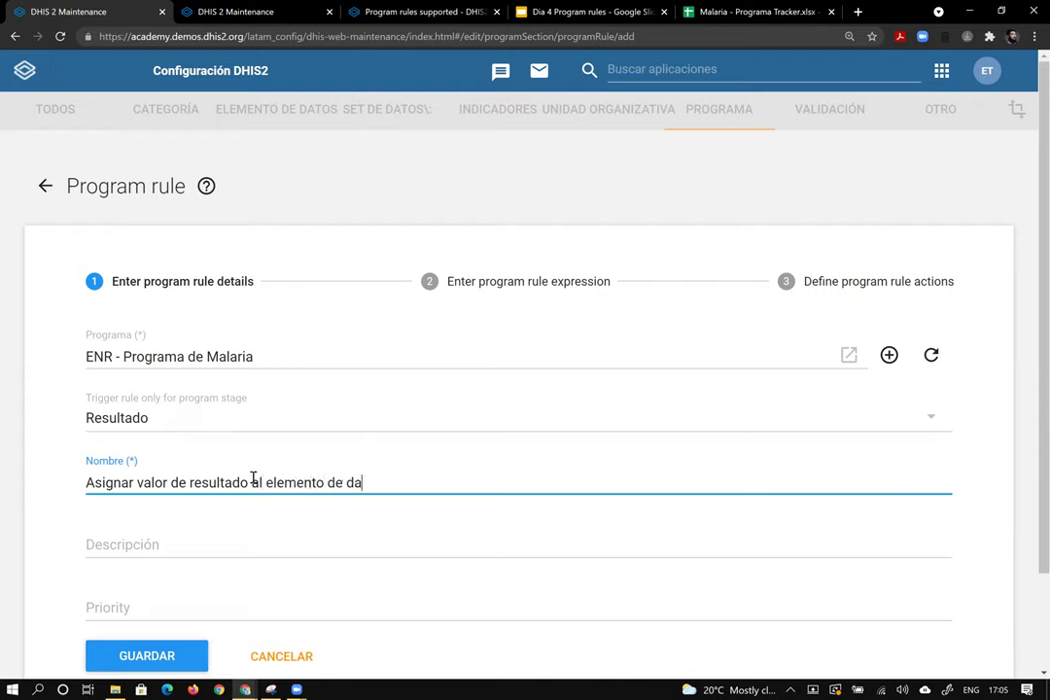
{"action": "type", "text": "tos en etapa final"}
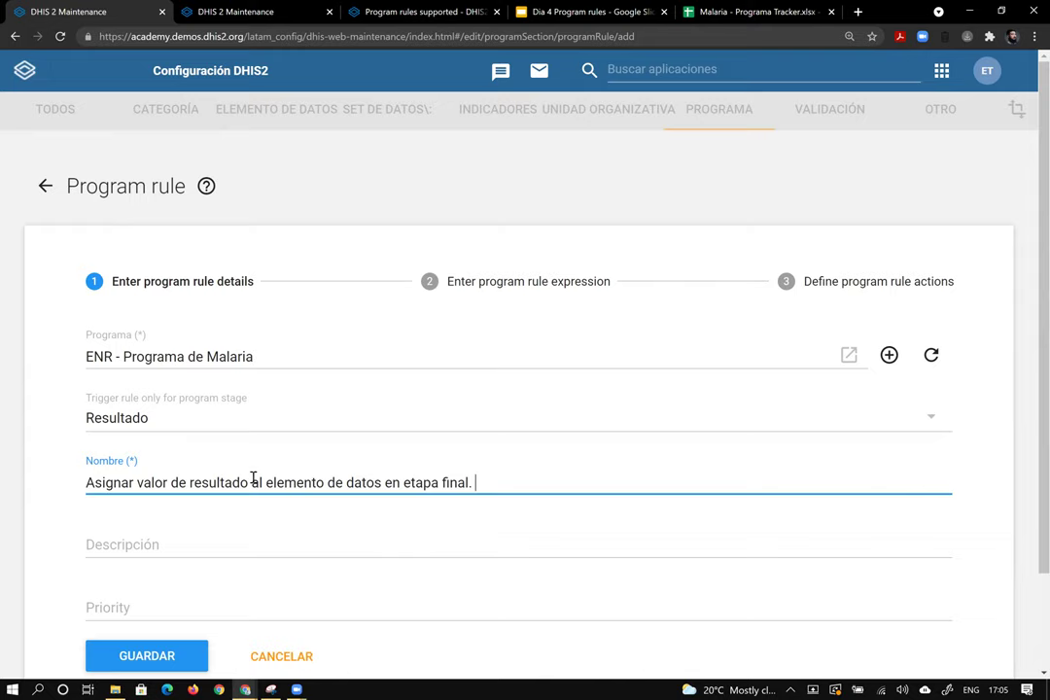
{"action": "type", "text": ". y asignar valor a"}
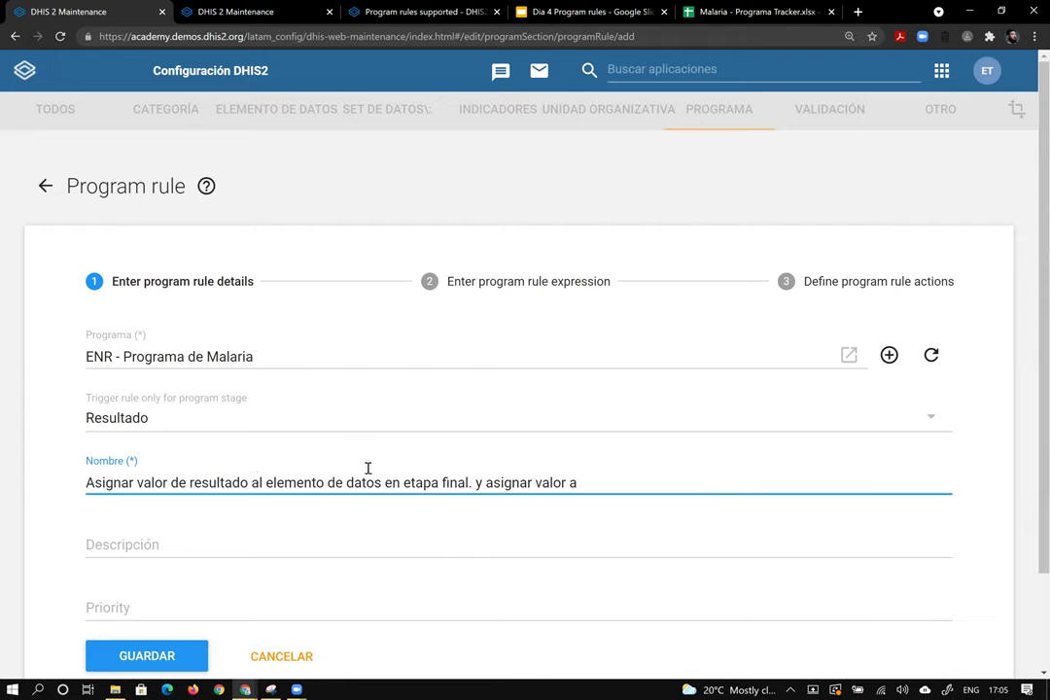
{"action": "left_click_drag", "start_coordinate": [469, 483], "coordinate": [608, 483]}
{"action": "key", "text": "BackSpace"}
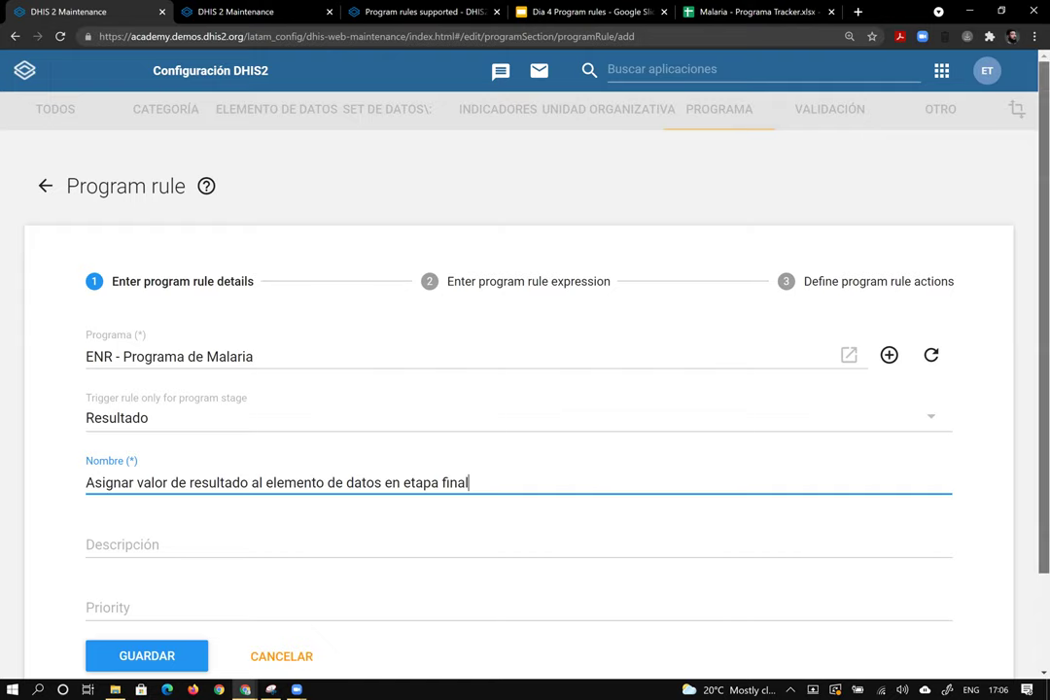
Enter the rule description "Asigna valor del rasultado del test a DE y al panel de indicadores"
{"action": "scroll", "coordinate": [396, 408], "scroll_direction": "down", "scroll_amount": 2}
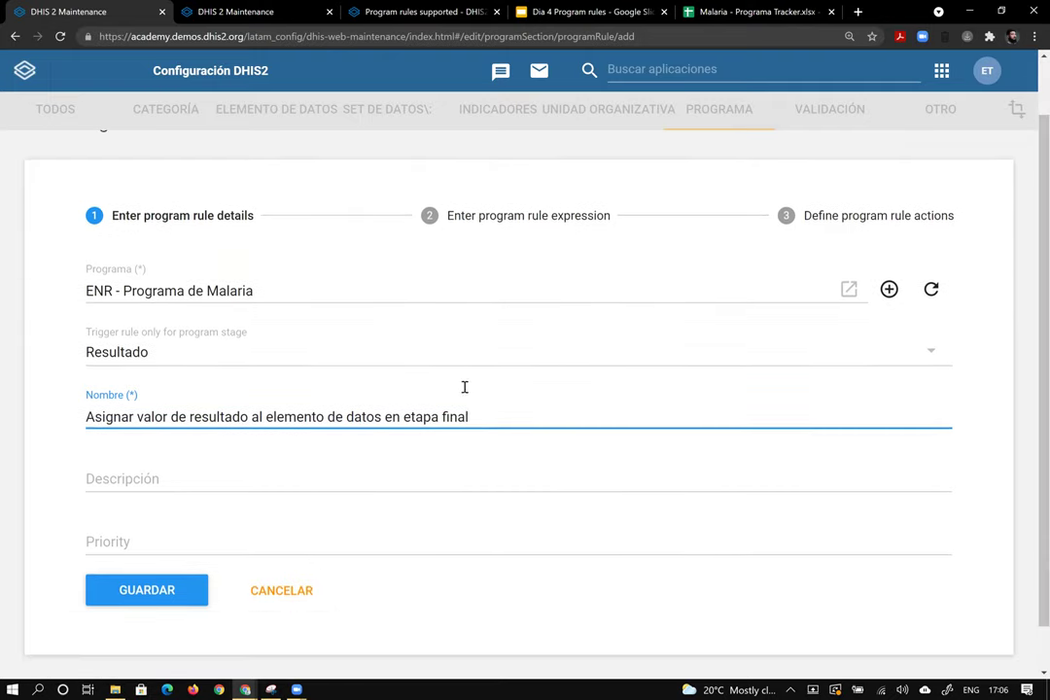
{"action": "left_click", "coordinate": [327, 481]}
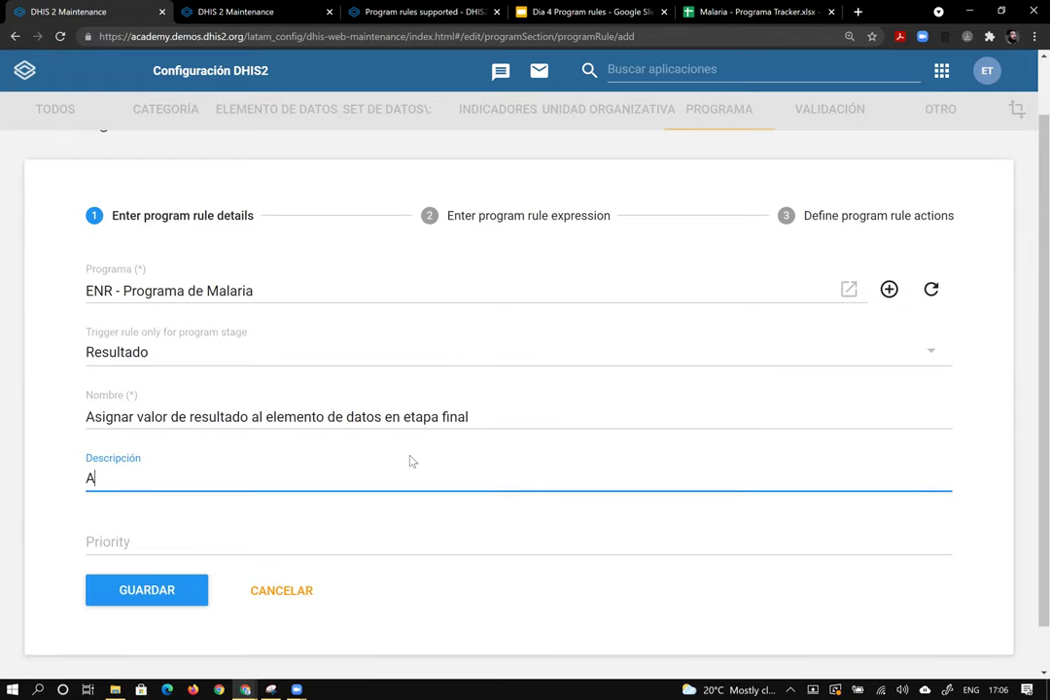
{"action": "type", "text": "Asigna valor del rasultado de"}
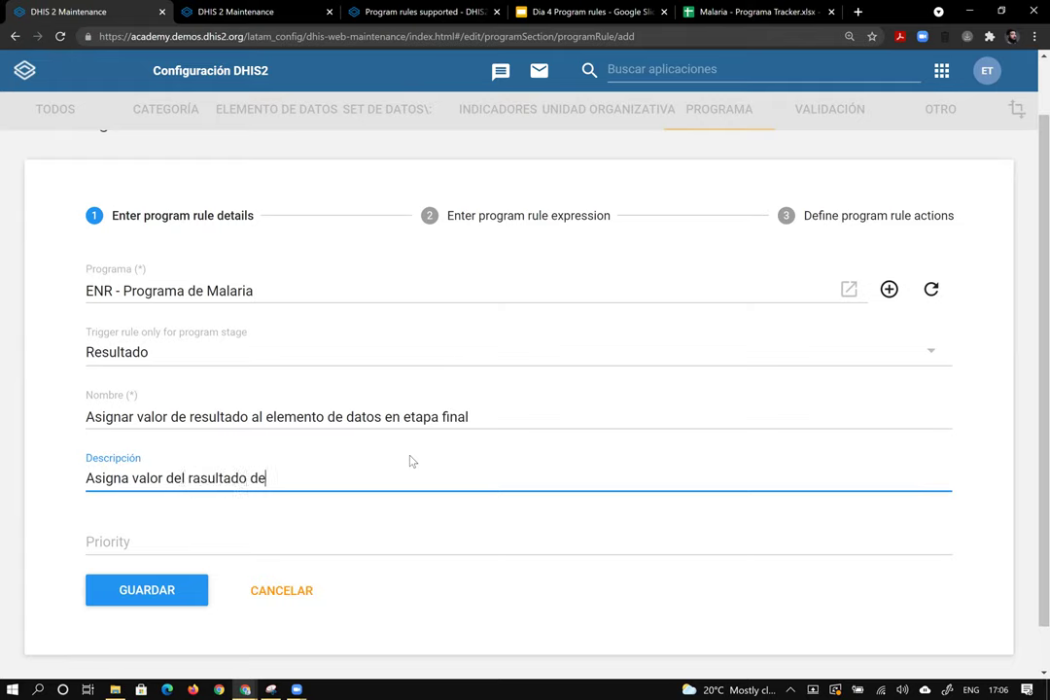
{"action": "type", "text": "l test a DE y a"}
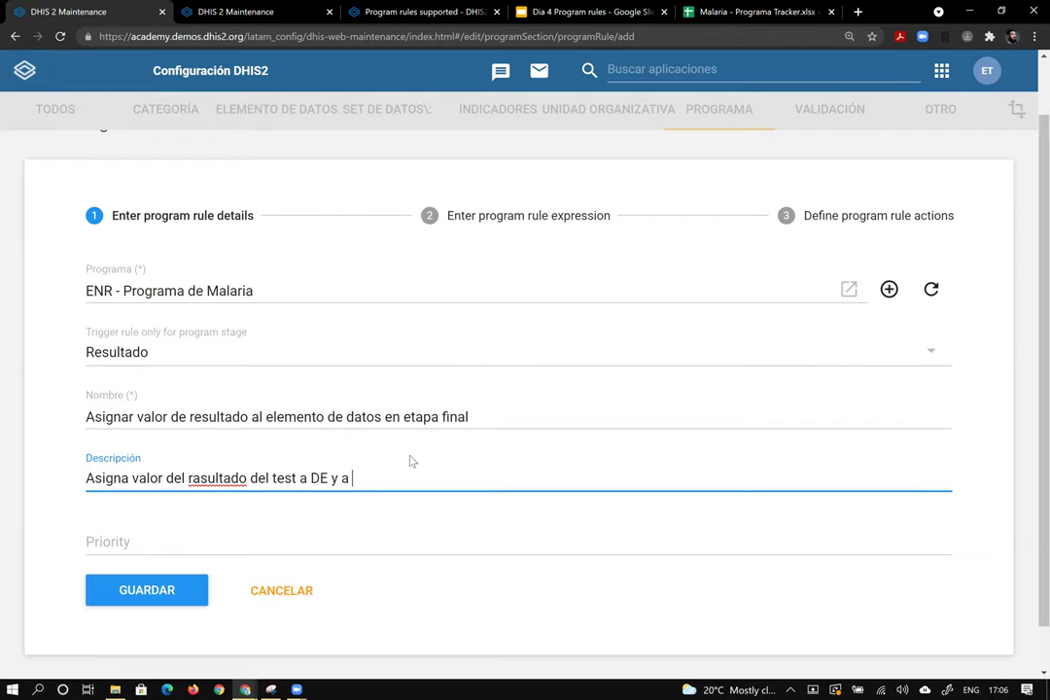
{"action": "type", "text": " caja"}
{"action": "type", "text": "panel de indicad"}
{"action": "type", "text": "ores"}
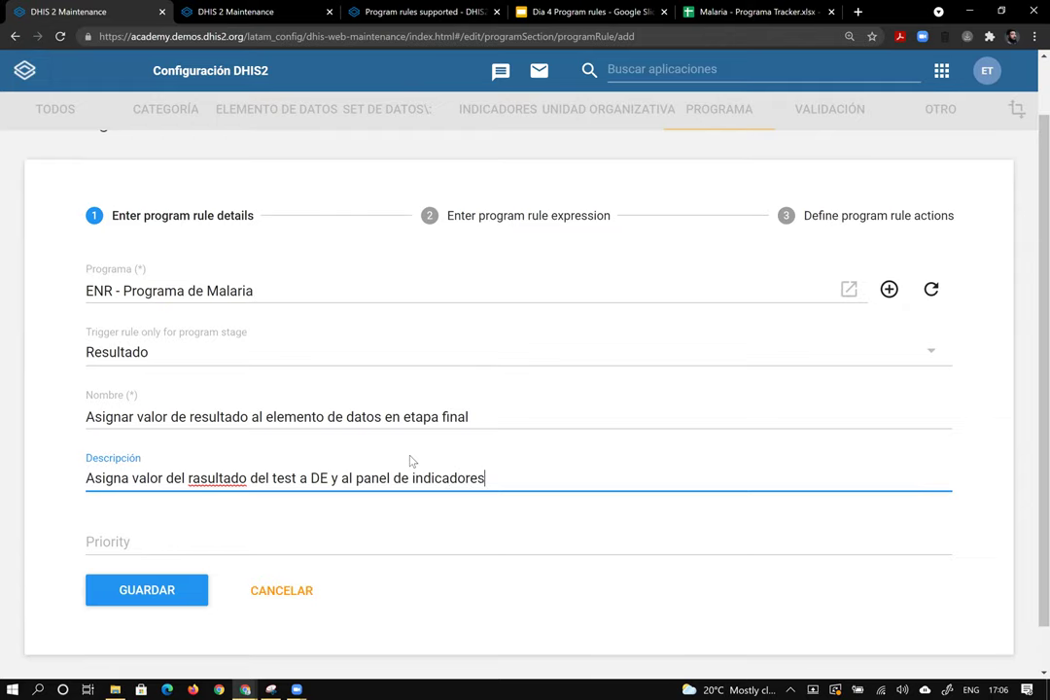
Insert the d2:hasValue function into the condition of the new Resultado-stage rule
{"action": "left_click", "coordinate": [467, 209]}
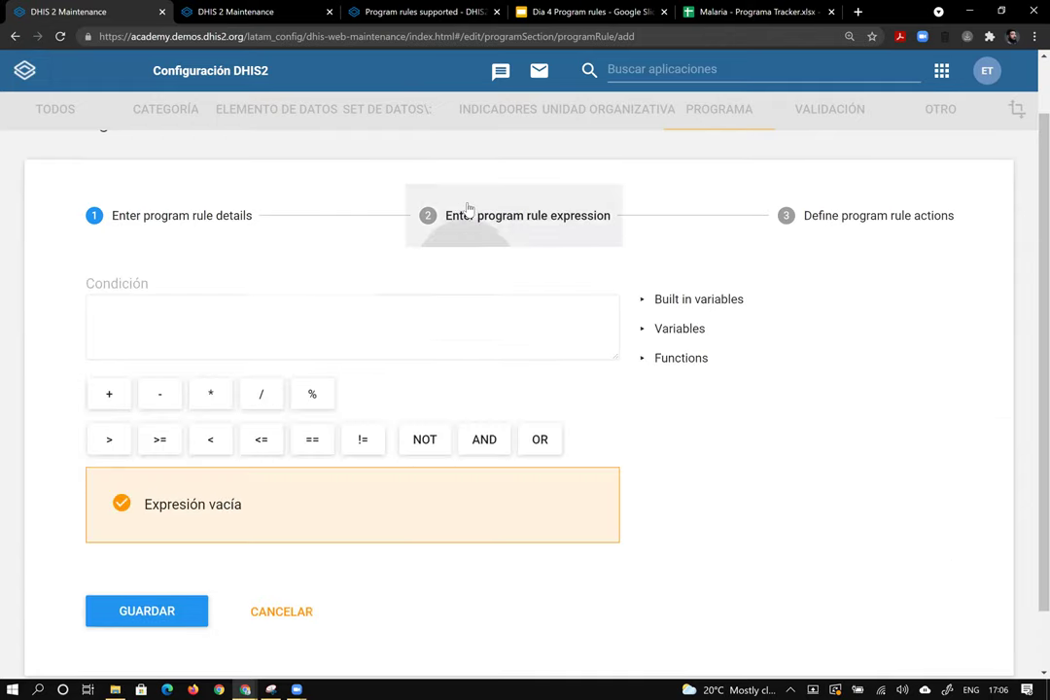
{"action": "left_click", "coordinate": [319, 326]}
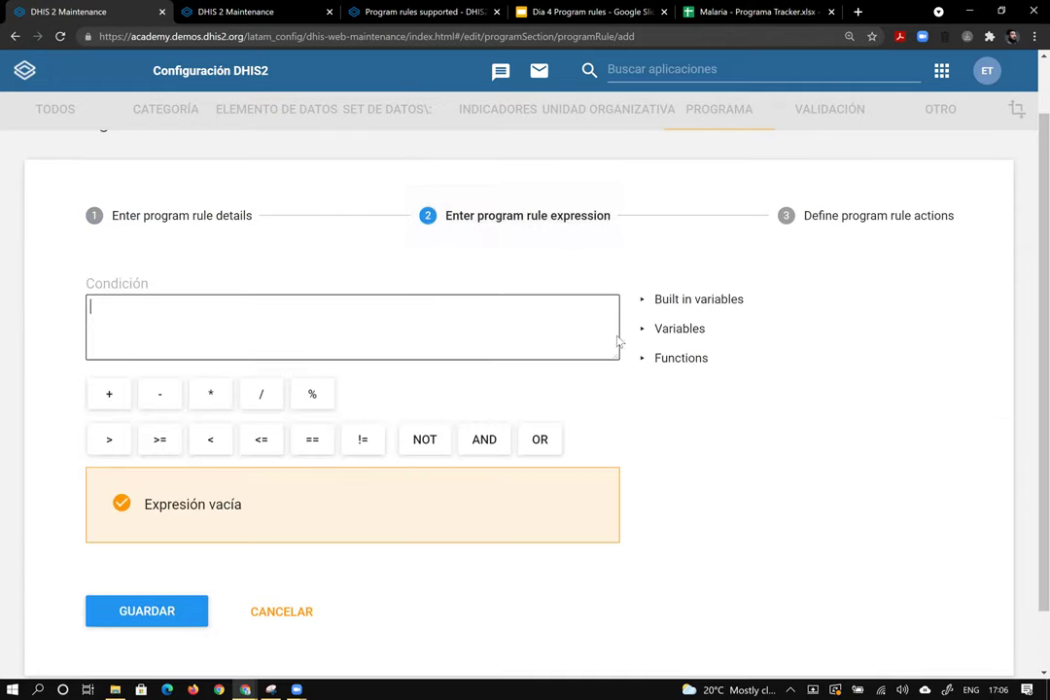
{"action": "left_click", "coordinate": [694, 329]}
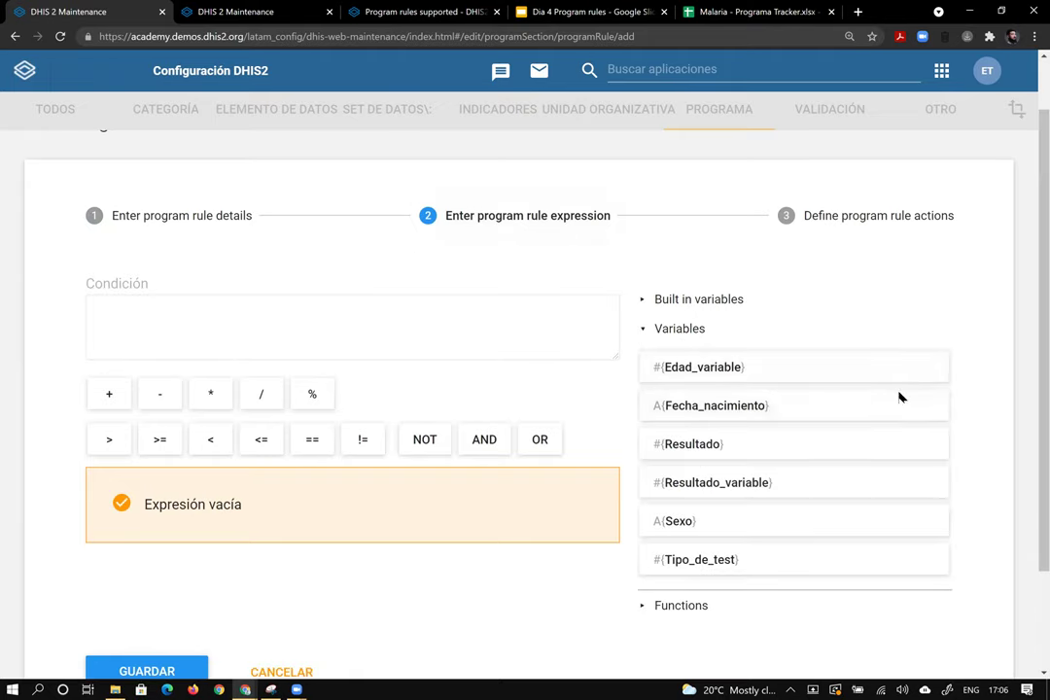
{"action": "left_click", "coordinate": [698, 605]}
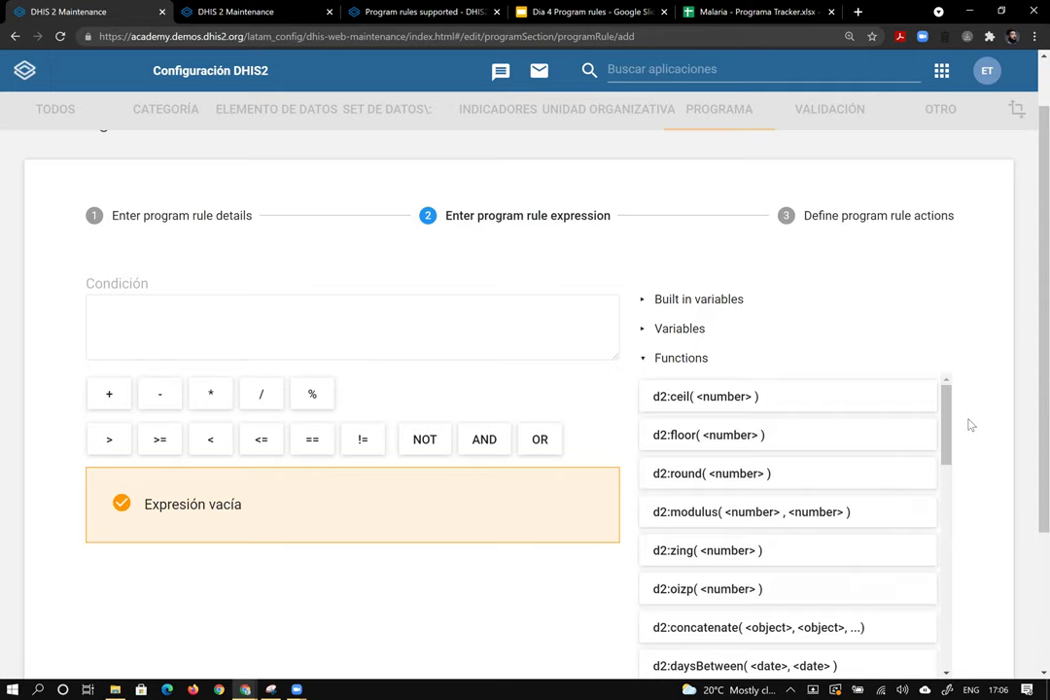
{"action": "scroll", "coordinate": [950, 446], "scroll_direction": "down", "scroll_amount": 2}
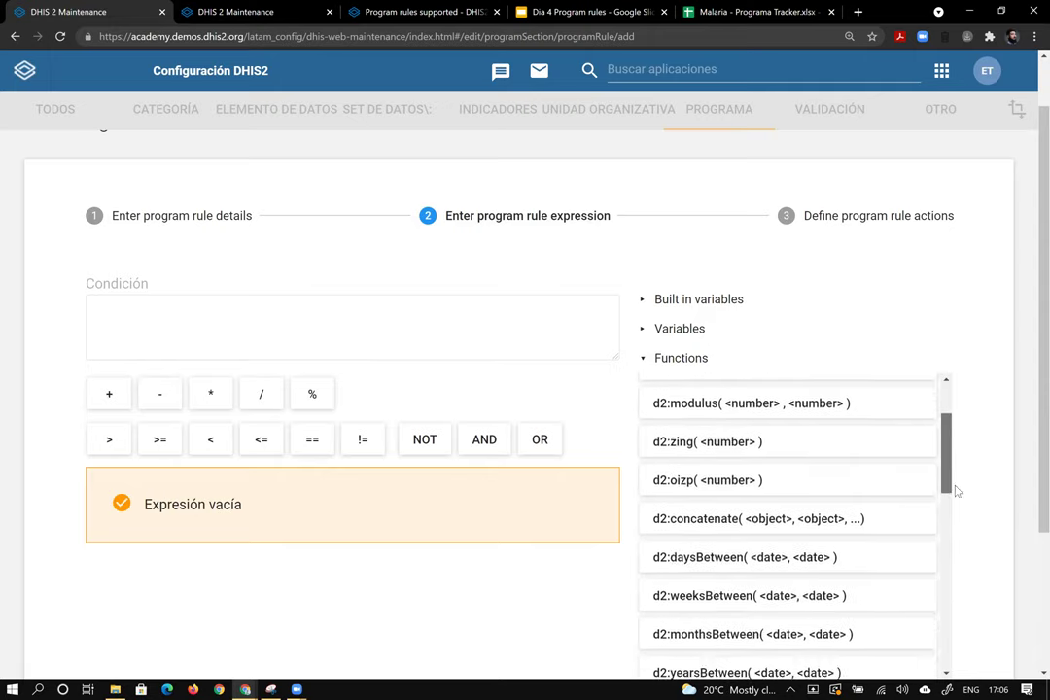
{"action": "scroll", "coordinate": [958, 491], "scroll_direction": "down", "scroll_amount": 3}
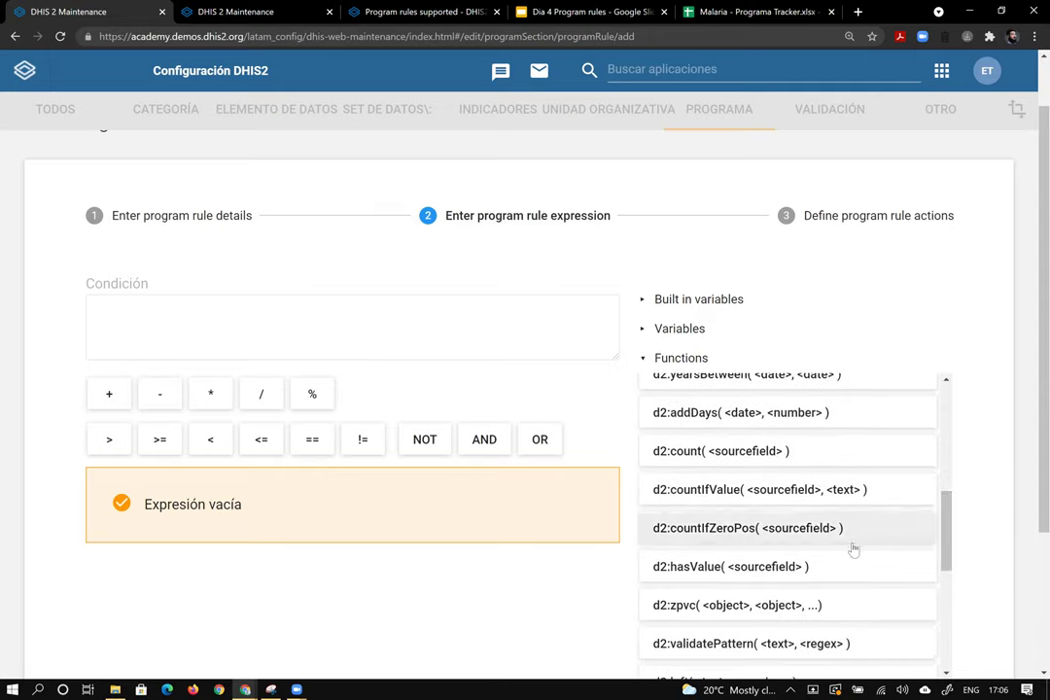
{"action": "left_click", "coordinate": [836, 566]}
Replace the <sourcefield> placeholder with the Resultado variable in single quotes, making the condition d2:hasValue( 'Resultado' )
{"action": "left_click_drag", "start_coordinate": [185, 307], "coordinate": [280, 317]}
{"action": "key", "text": "BackSpace"}
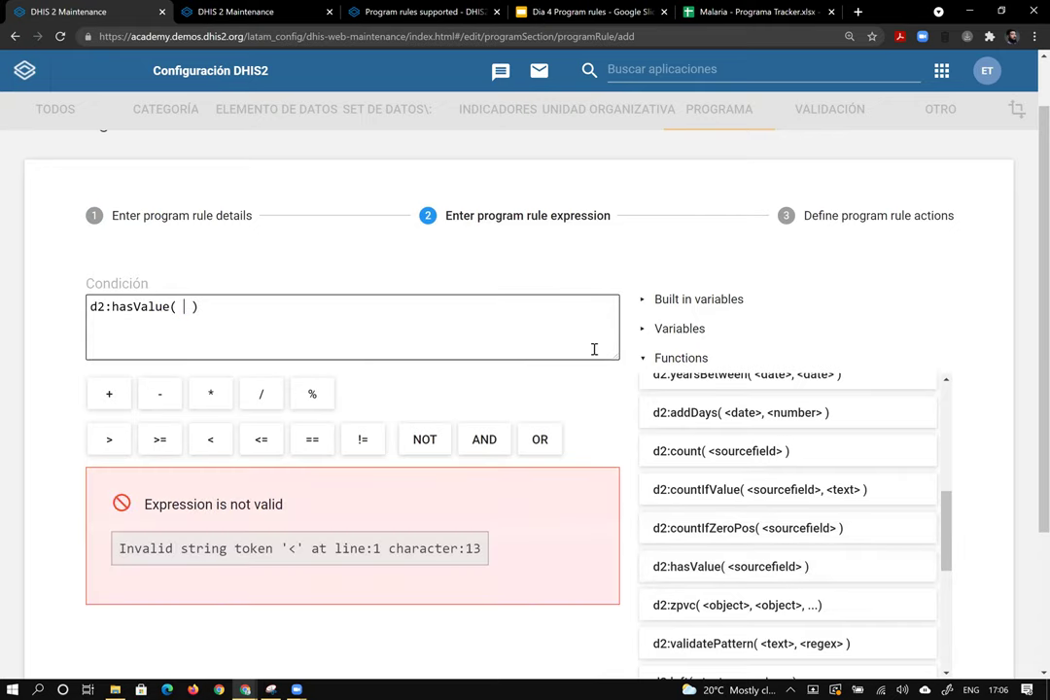
{"action": "left_click", "coordinate": [678, 331]}
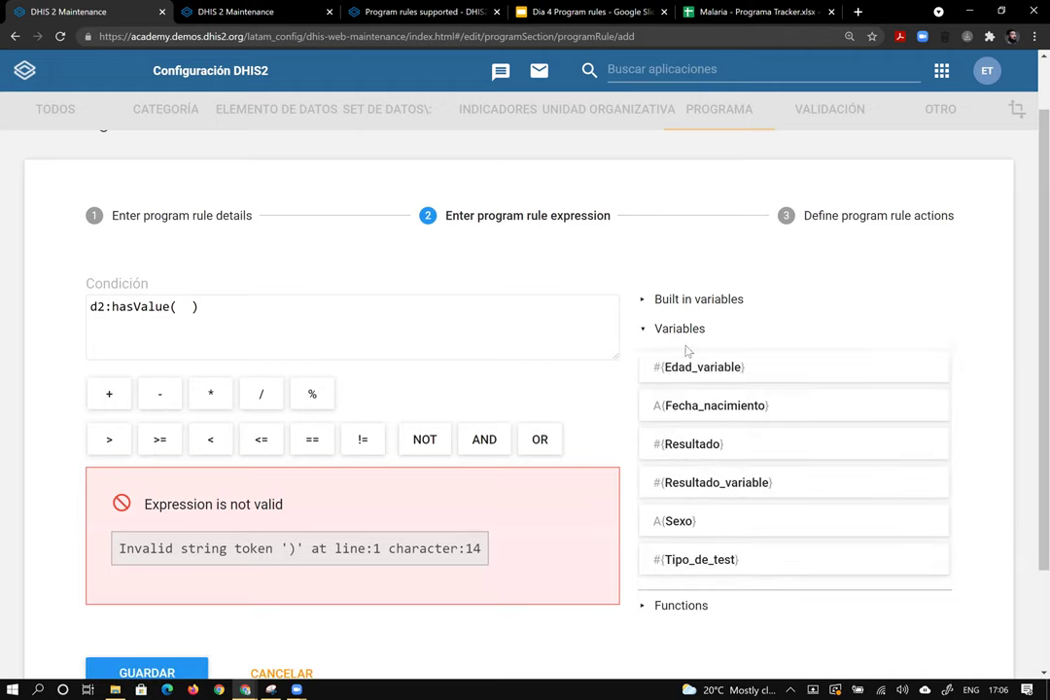
{"action": "left_click", "coordinate": [703, 447]}
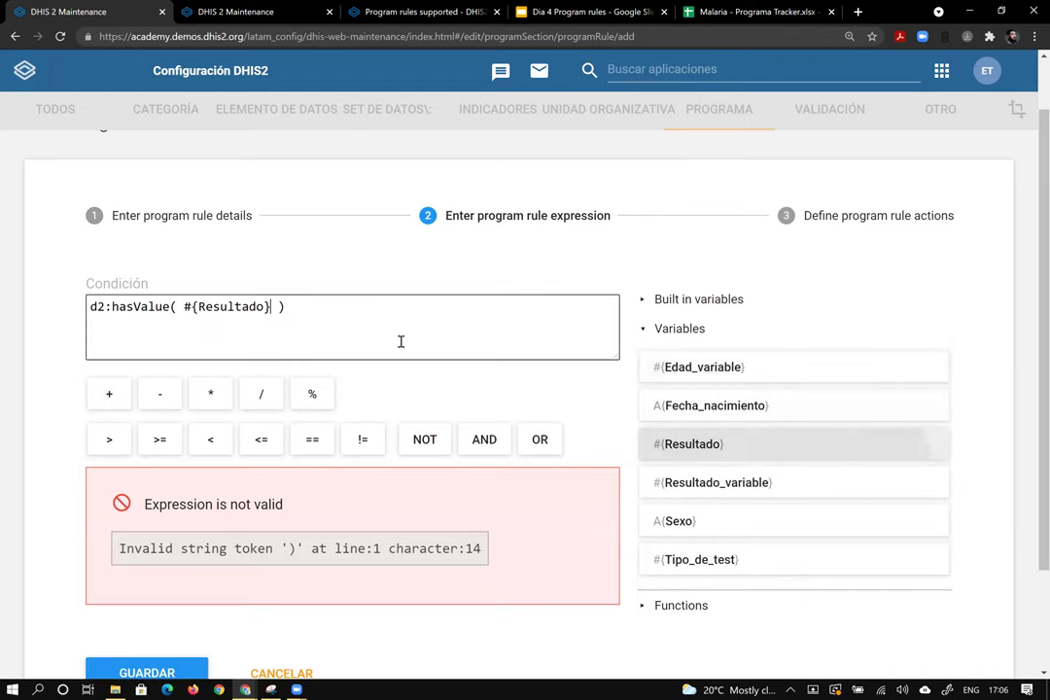
{"action": "key", "text": "BackSpace"}
{"action": "type", "text": "'"}
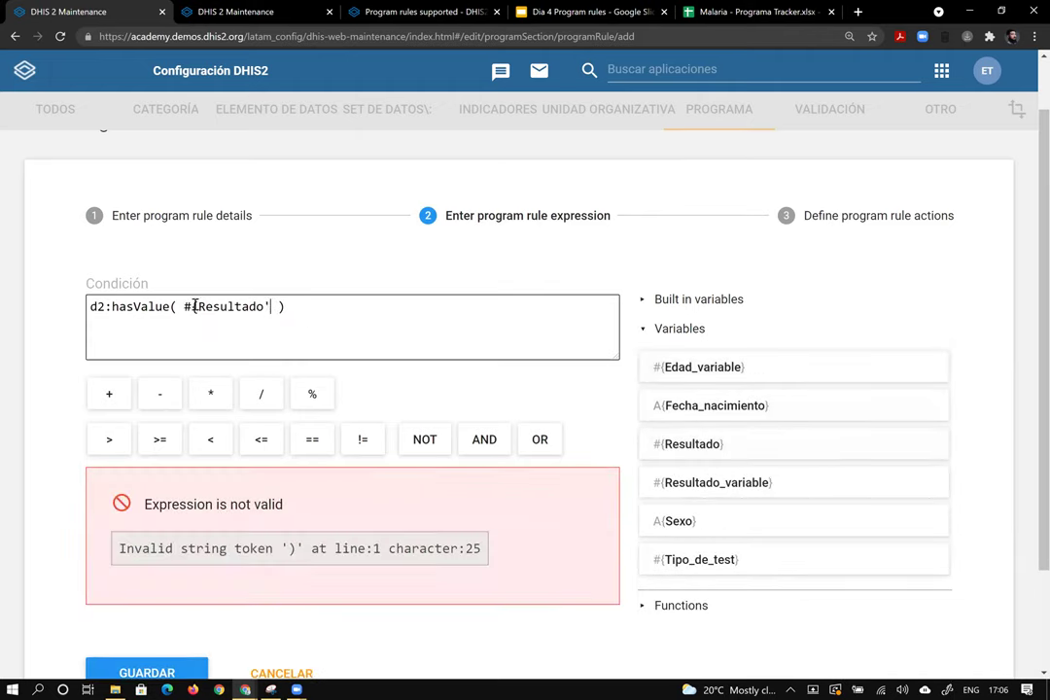
{"action": "left_click_drag", "start_coordinate": [198, 306], "coordinate": [178, 306]}
{"action": "type", "text": "'"}
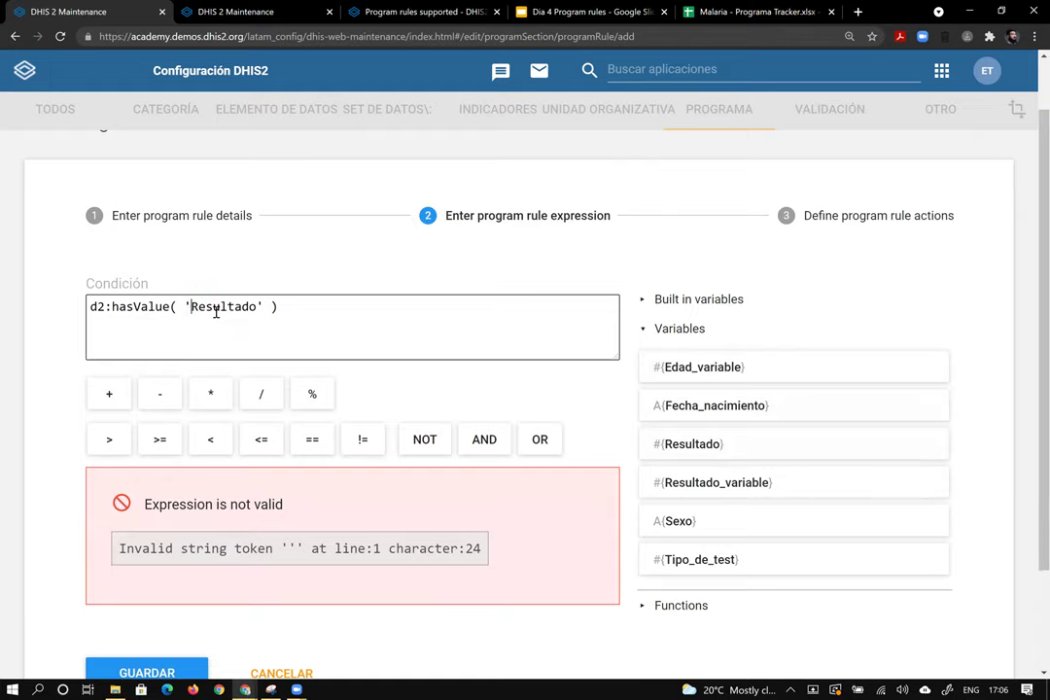
Add an Assign value action to the rule, targeting the data element ENR - Prueba de sangre, resultado
{"action": "left_click", "coordinate": [861, 220]}
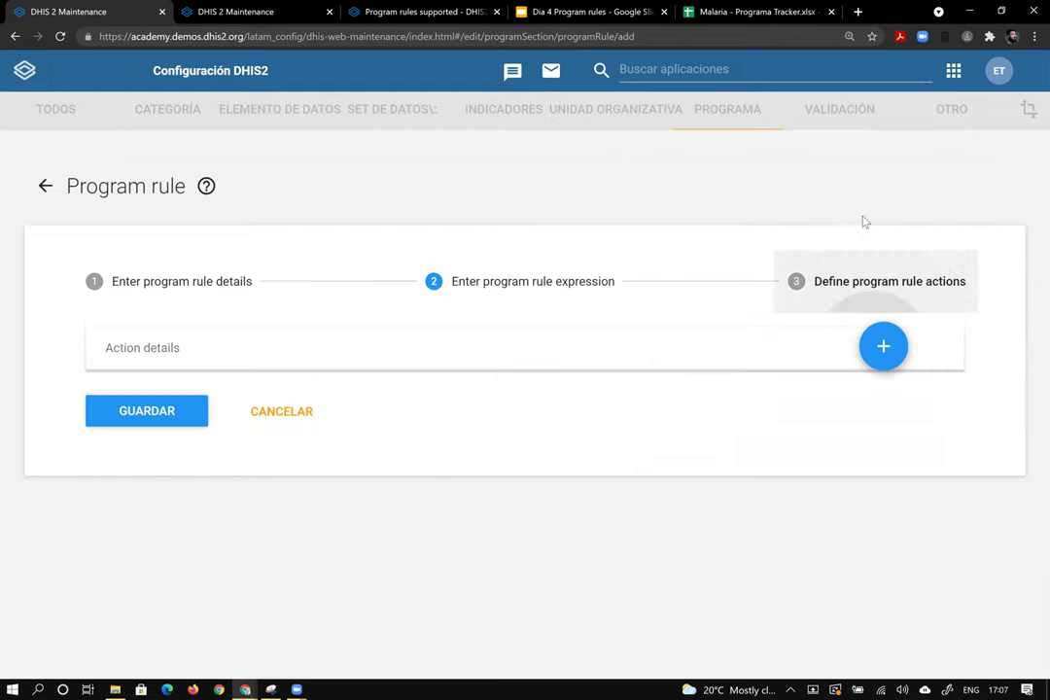
{"action": "left_click", "coordinate": [883, 347]}
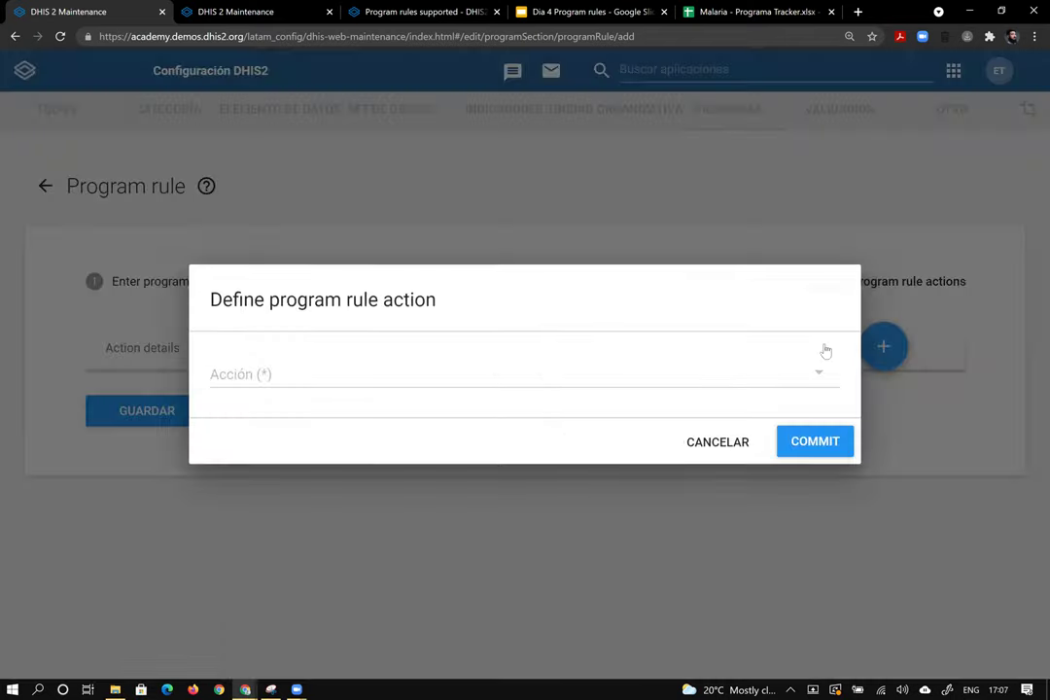
{"action": "left_click", "coordinate": [485, 377]}
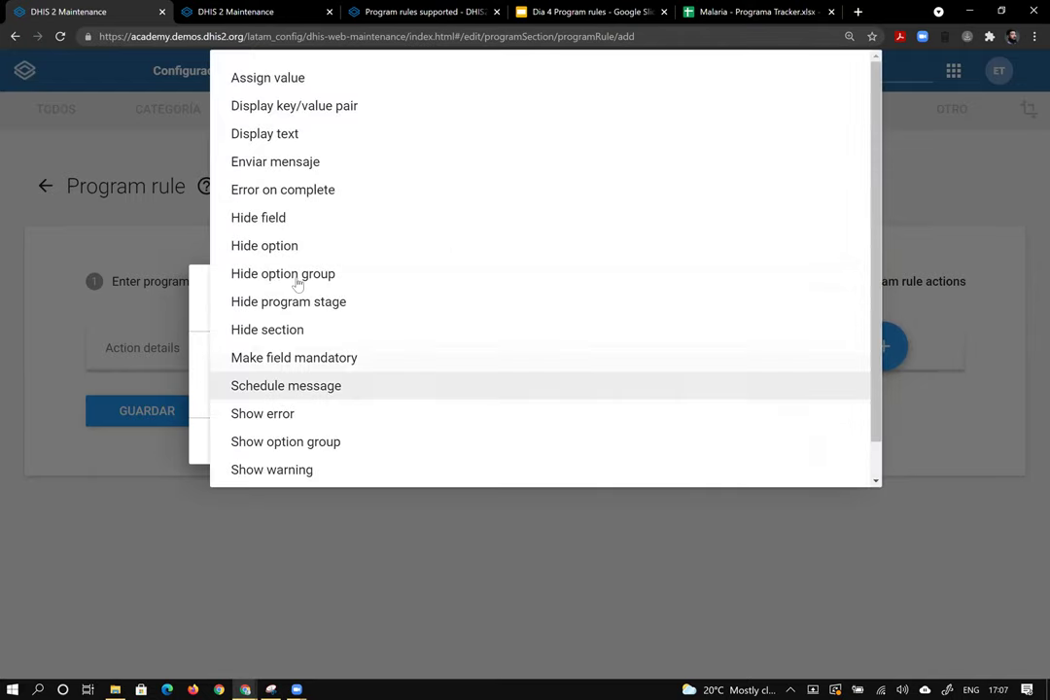
{"action": "left_click", "coordinate": [336, 83]}
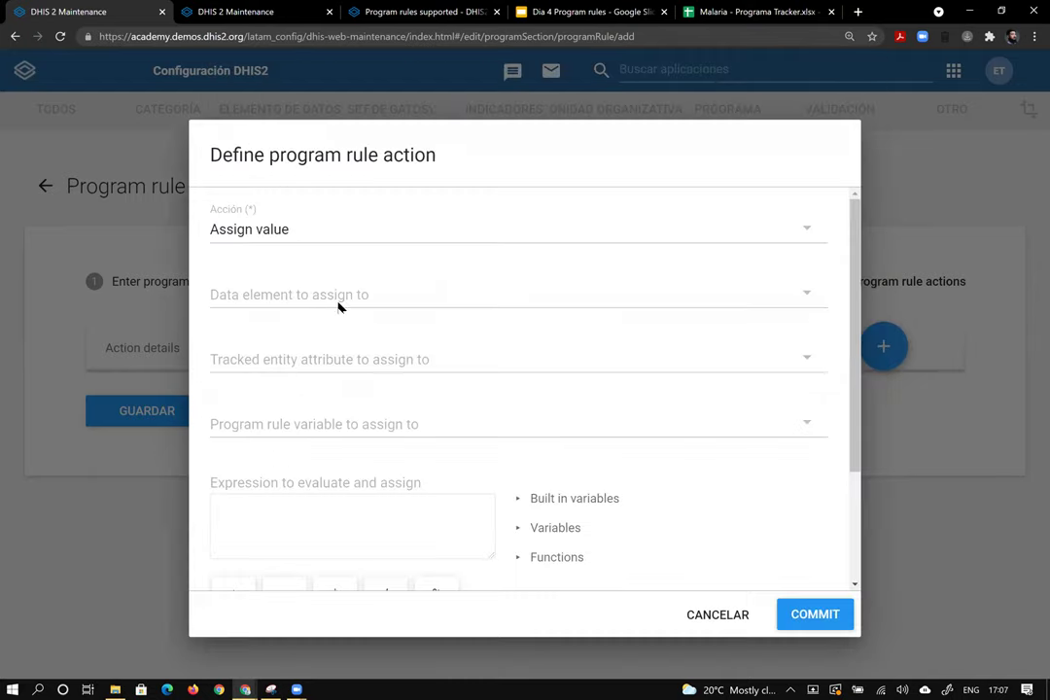
{"action": "left_click", "coordinate": [339, 307]}
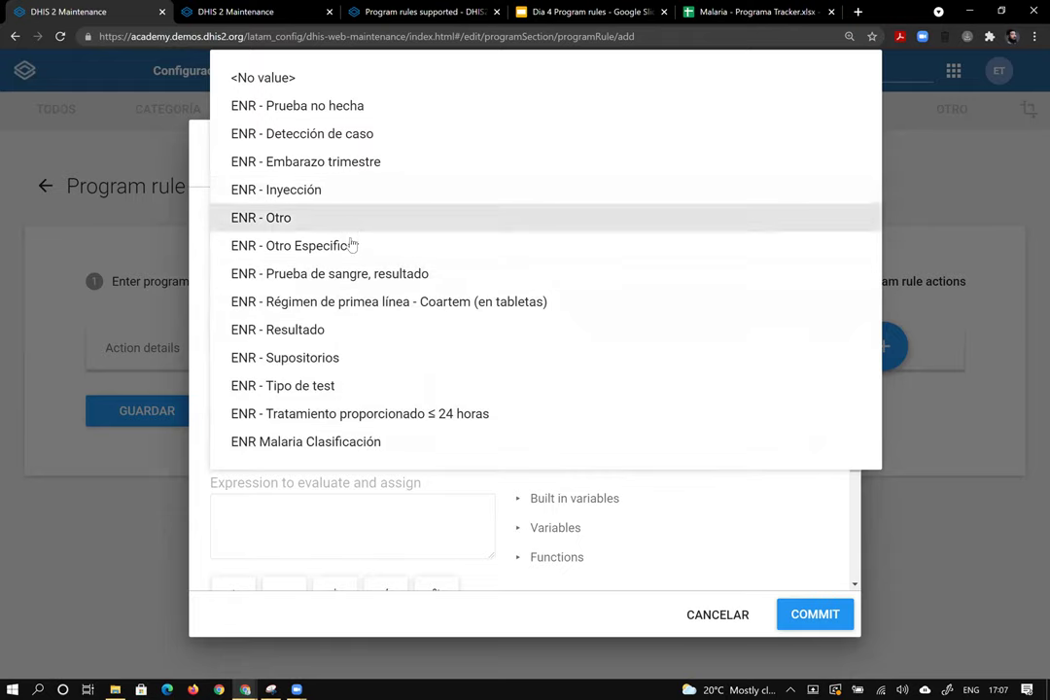
{"action": "left_click", "coordinate": [357, 275]}
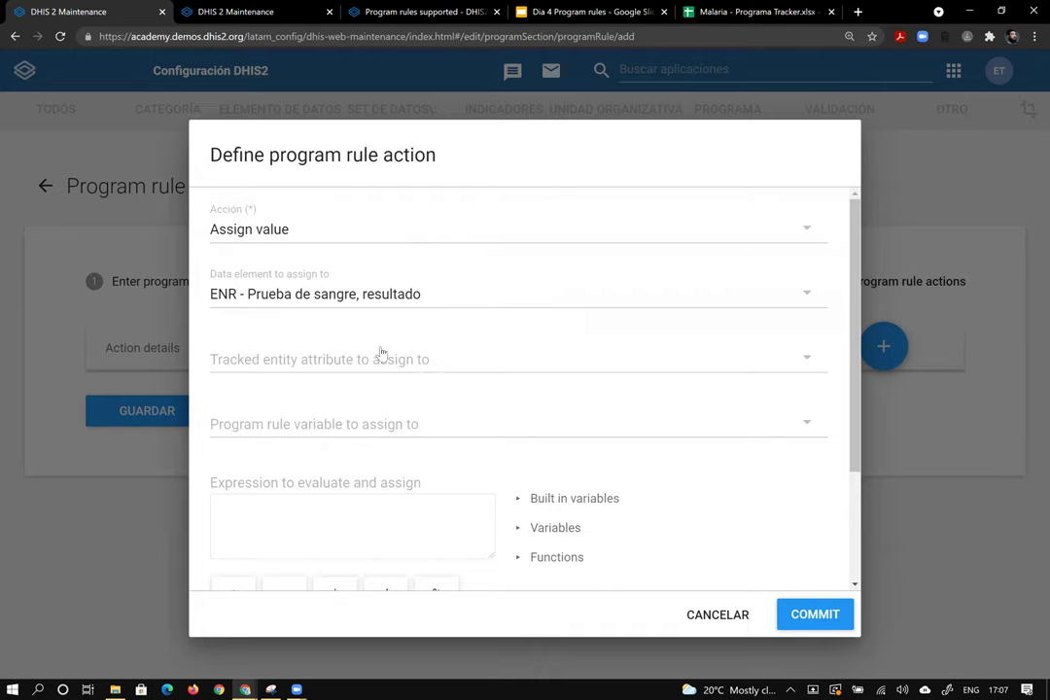
Set the expression to assign to #{Resultado_variable} and commit the Assign value action
{"action": "left_click", "coordinate": [543, 535]}
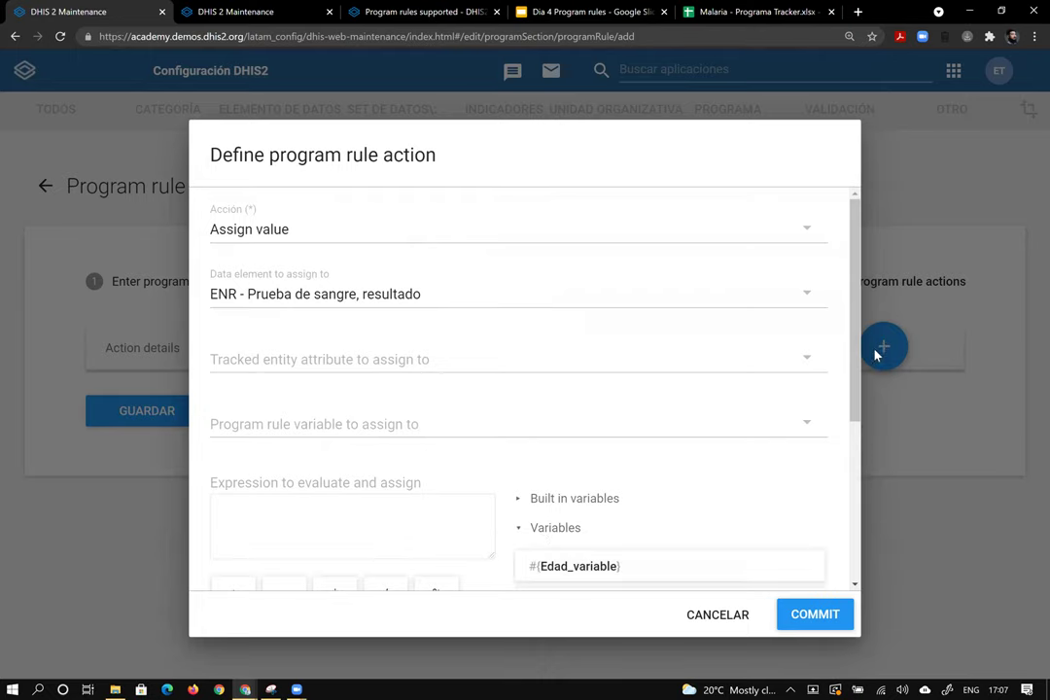
{"action": "left_click_drag", "start_coordinate": [856, 376], "coordinate": [857, 485]}
{"action": "left_click", "coordinate": [598, 488]}
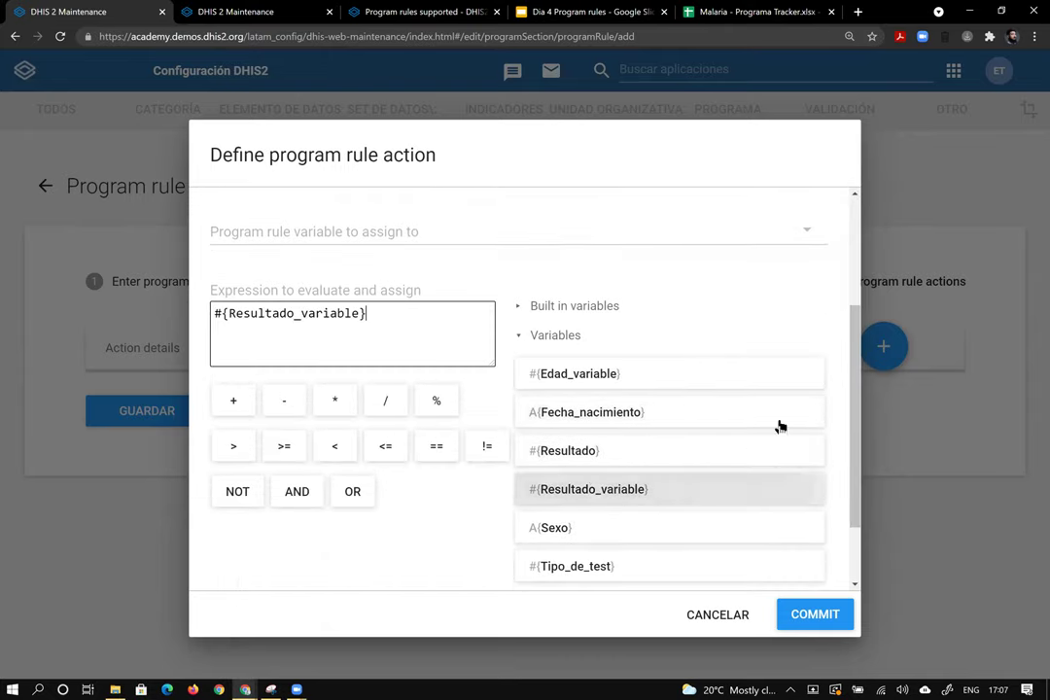
{"action": "left_click_drag", "start_coordinate": [862, 394], "coordinate": [855, 292]}
{"action": "left_click", "coordinate": [846, 623]}
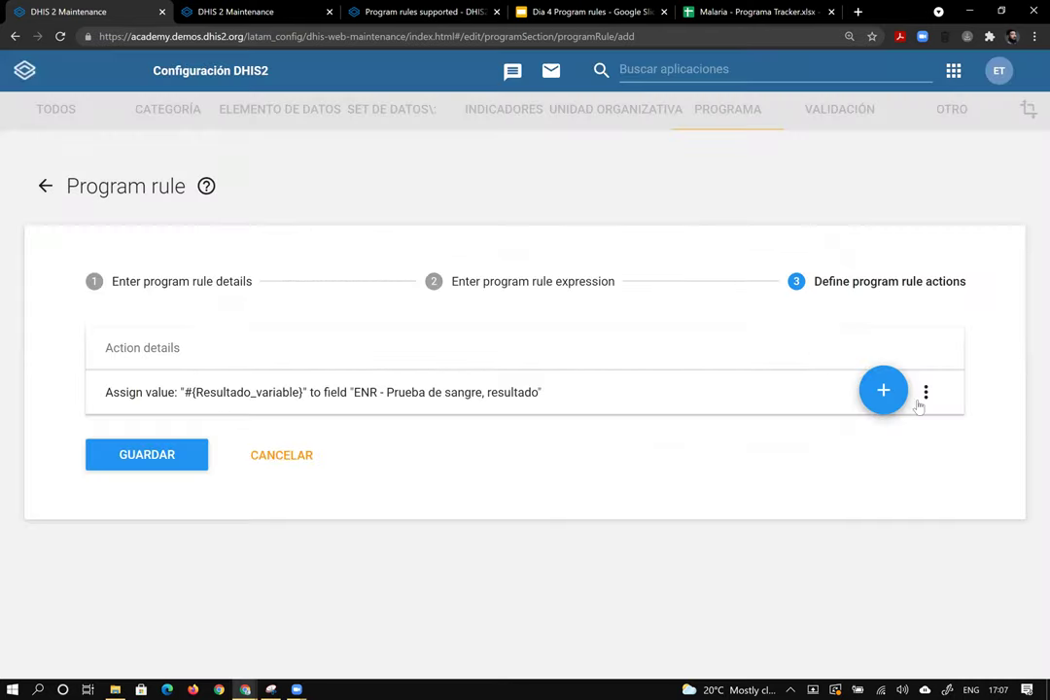
Add a Display key/value pair action for the Program indicator widget with the key label "Resultado del test de sangre"
{"action": "left_click", "coordinate": [868, 394]}
{"action": "left_click", "coordinate": [447, 378]}
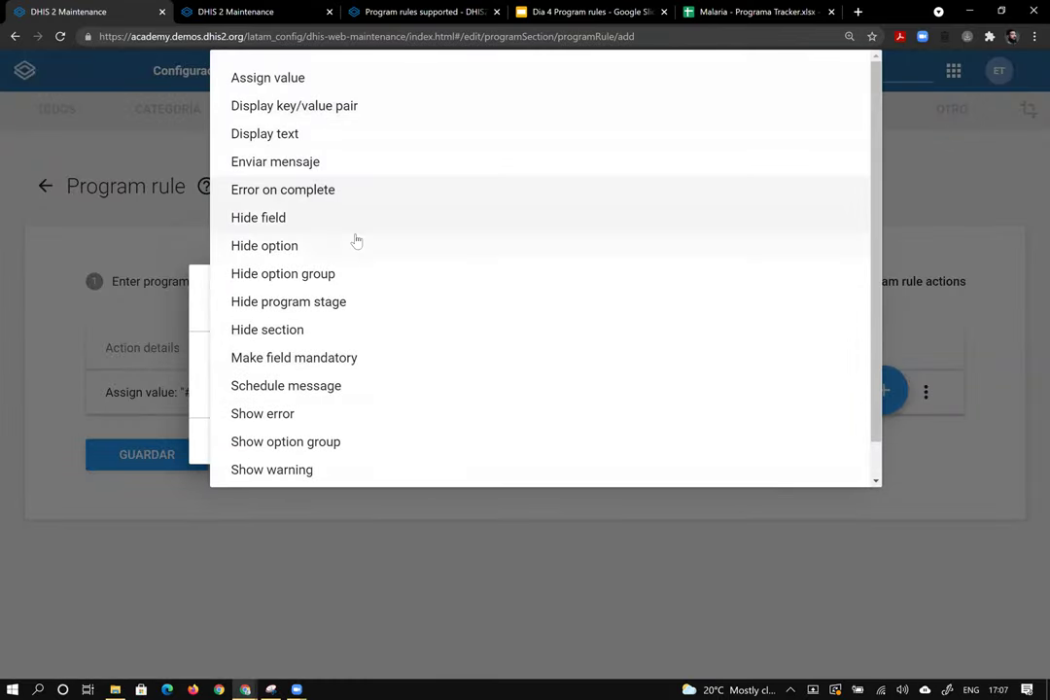
{"action": "left_click", "coordinate": [332, 116]}
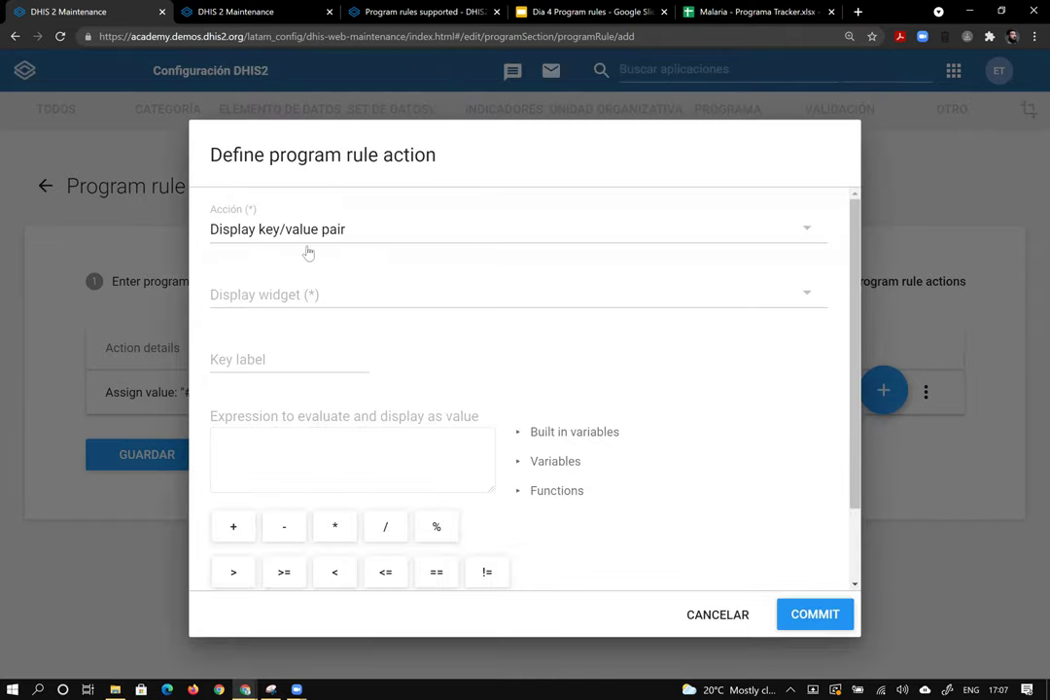
{"action": "left_click", "coordinate": [344, 305]}
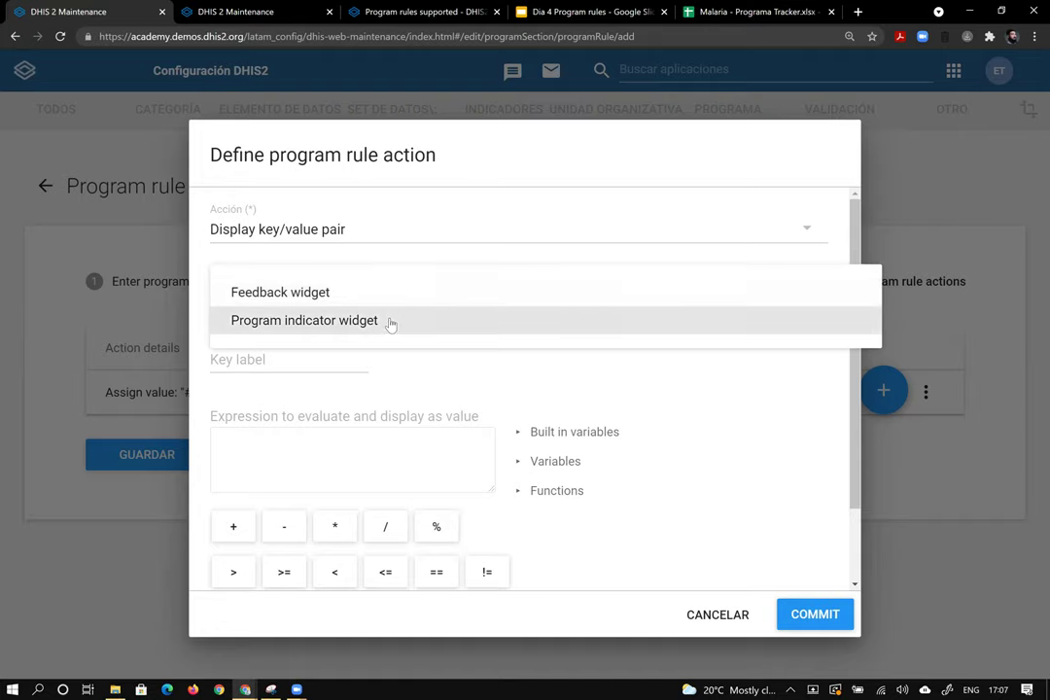
{"action": "left_click", "coordinate": [397, 323]}
{"action": "left_click", "coordinate": [285, 360]}
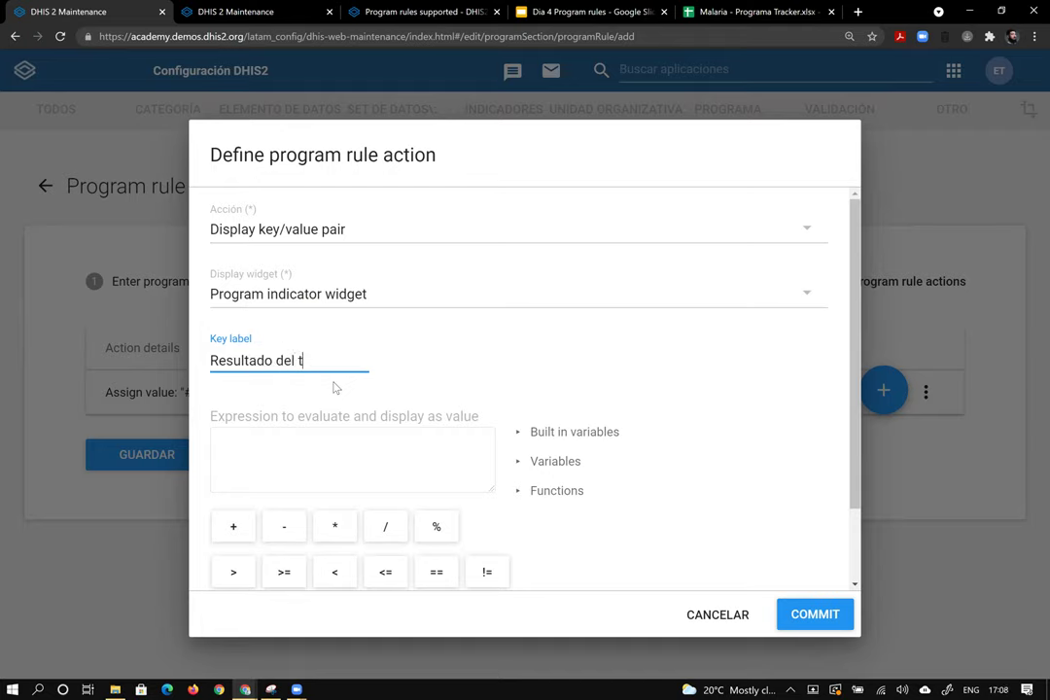
{"action": "type", "text": "Resultado del test de sangre"}
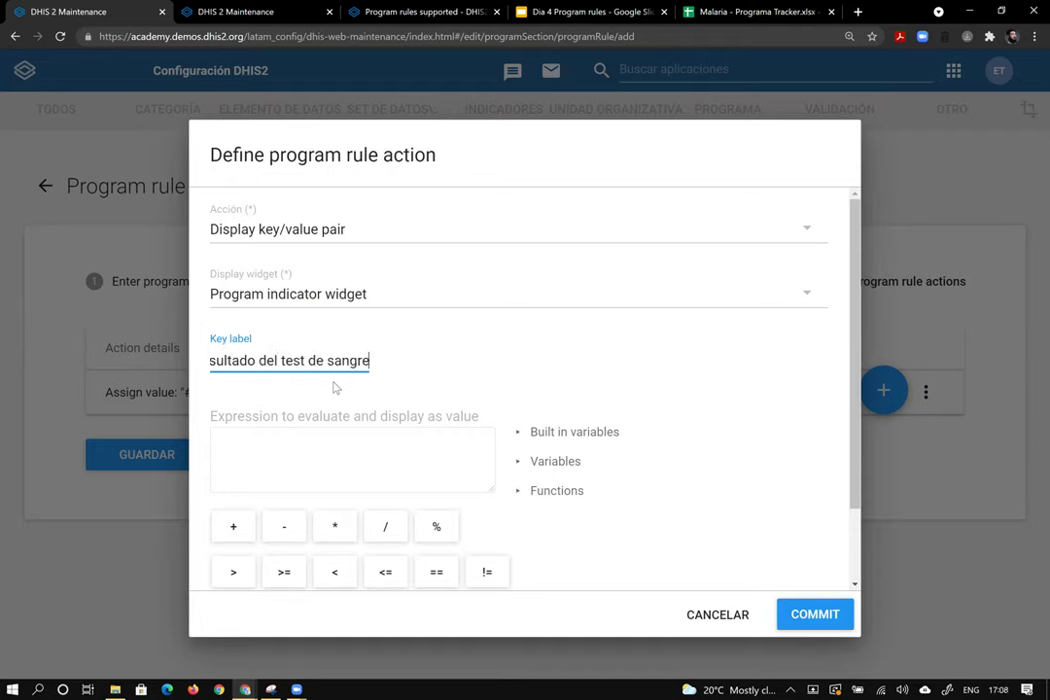
Set the key/value pair's display expression to #{Resultado_variable} and commit the action
{"action": "left_click", "coordinate": [318, 442]}
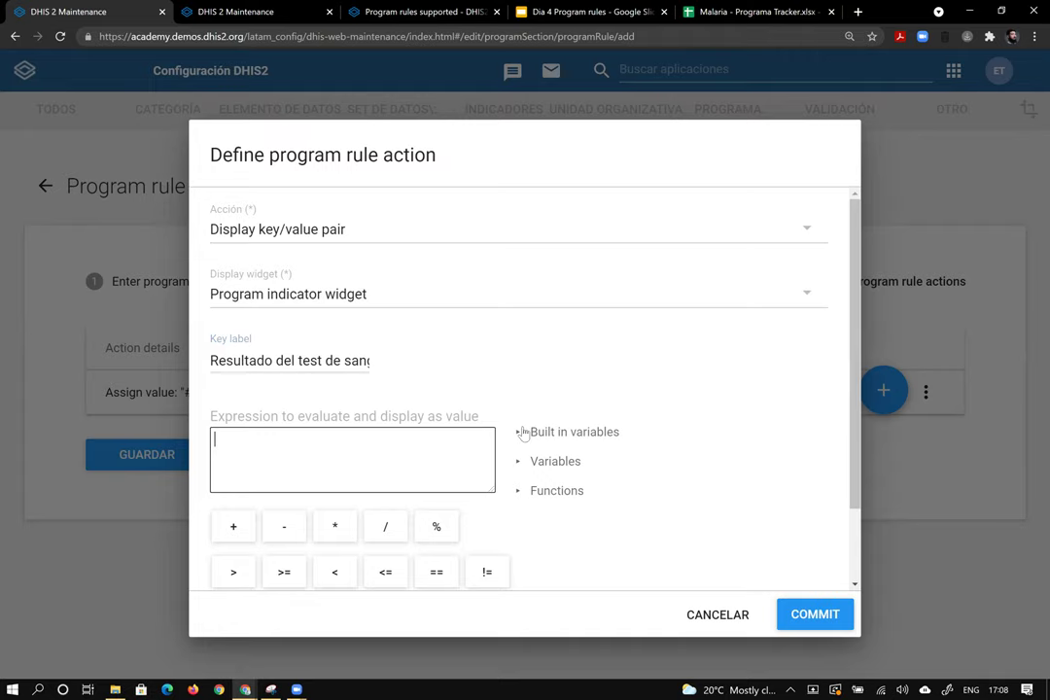
{"action": "left_click", "coordinate": [535, 463]}
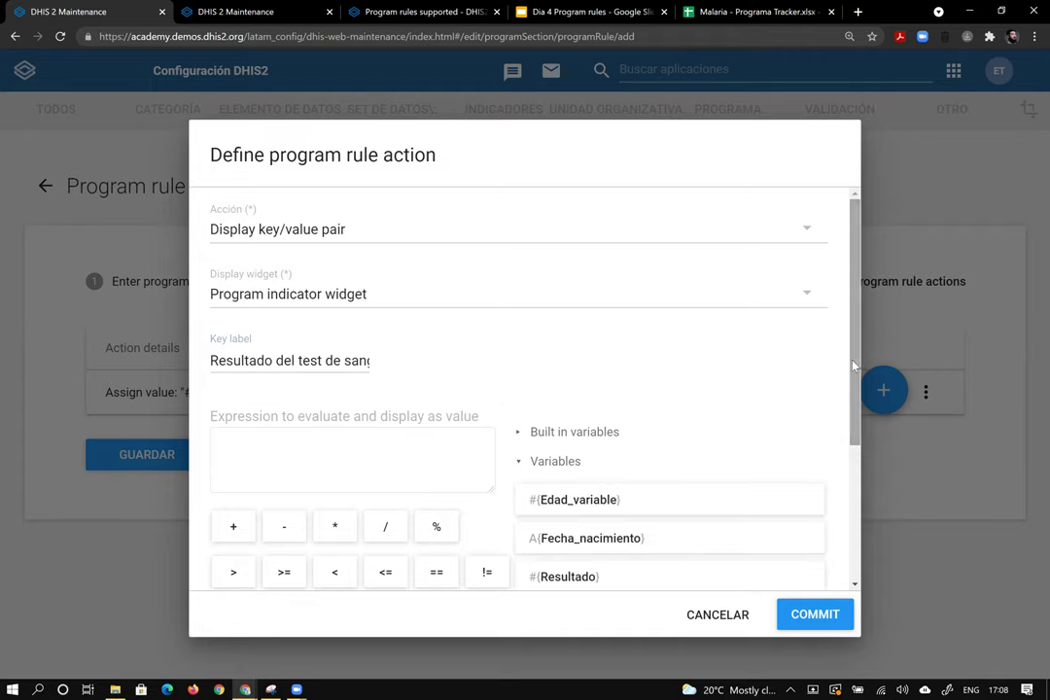
{"action": "scroll", "coordinate": [723, 345], "scroll_direction": "down", "scroll_amount": 2}
{"action": "left_click", "coordinate": [633, 510]}
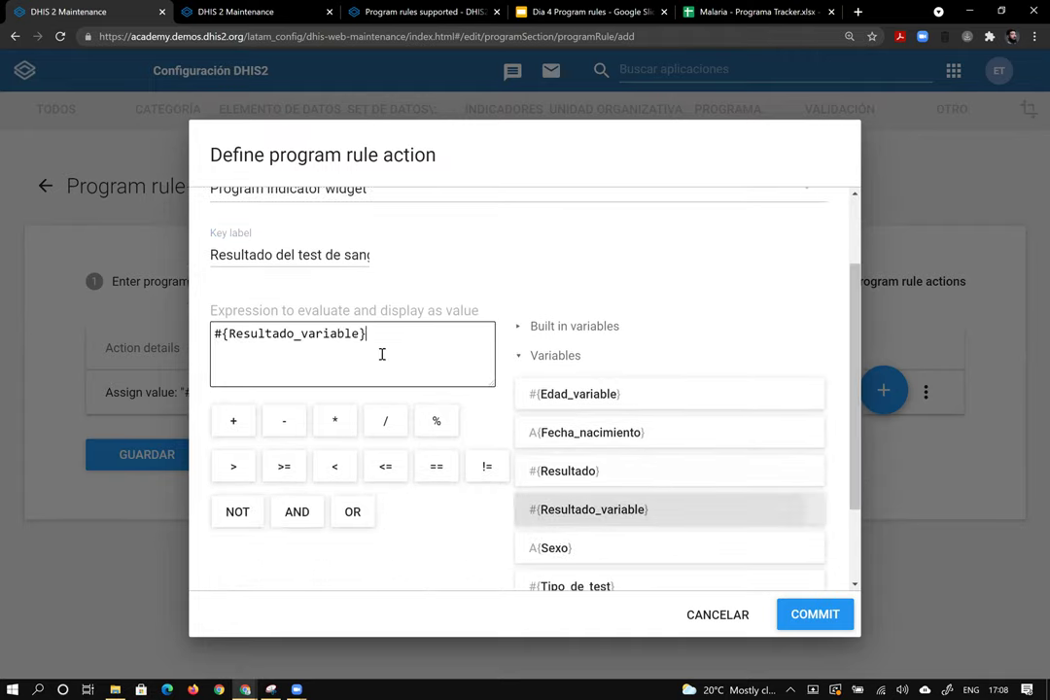
{"action": "left_click", "coordinate": [817, 615]}
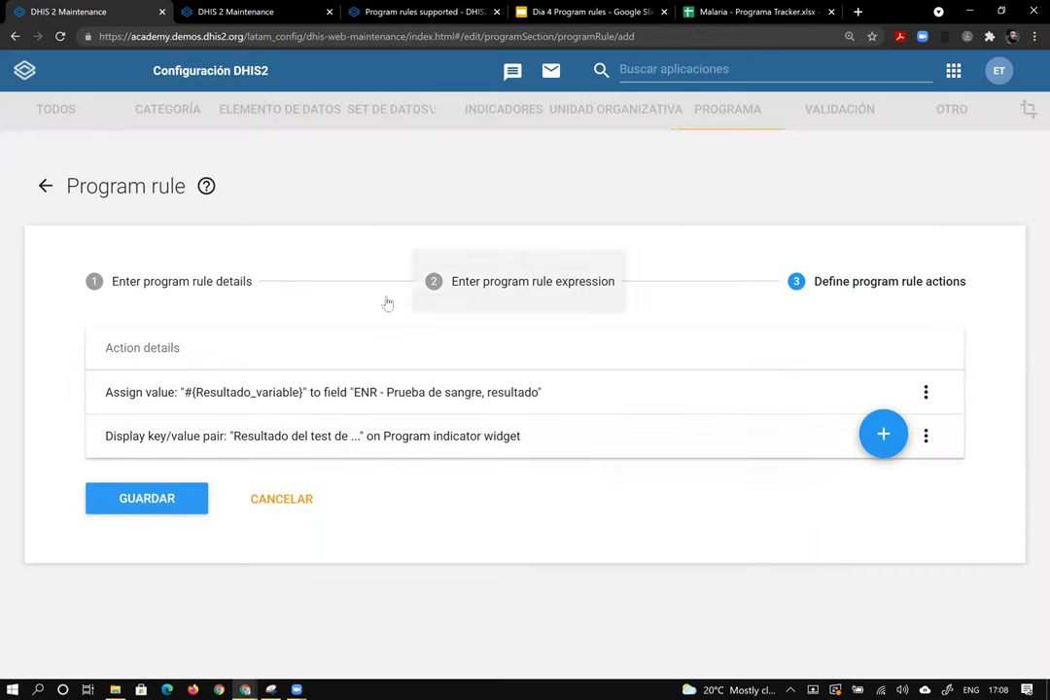
Set the rule's priority to 20 in its details and save the program rule
{"action": "left_click", "coordinate": [205, 298]}
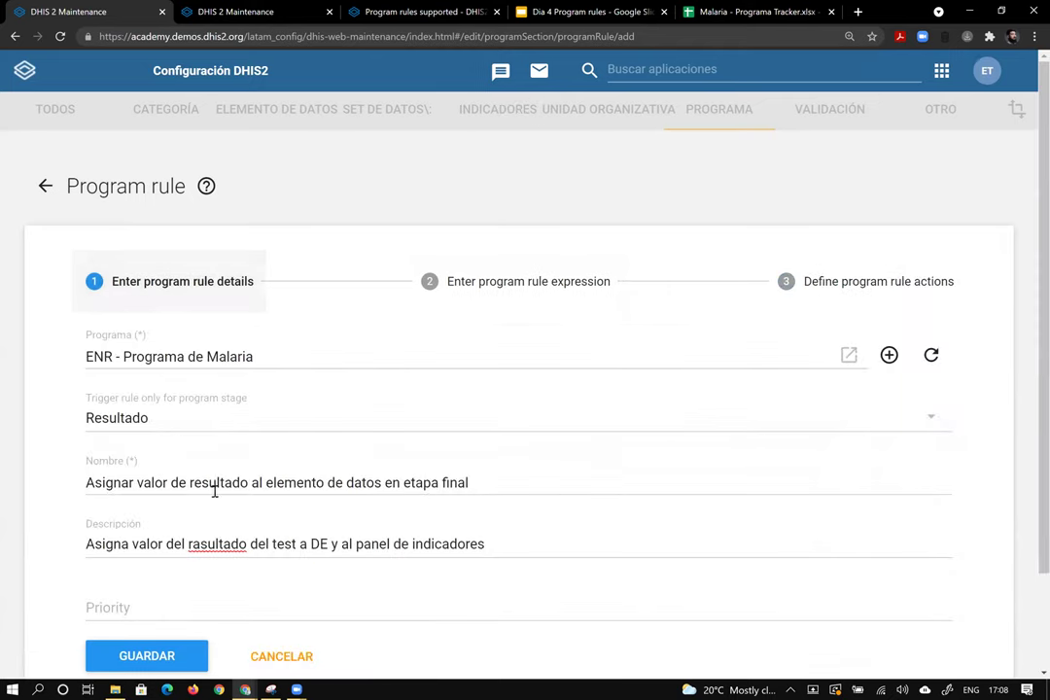
{"action": "scroll", "coordinate": [141, 554], "scroll_direction": "down", "scroll_amount": 1}
{"action": "scroll", "coordinate": [144, 544], "scroll_direction": "down", "scroll_amount": 1}
{"action": "left_click", "coordinate": [177, 488]}
{"action": "type", "text": "20"}
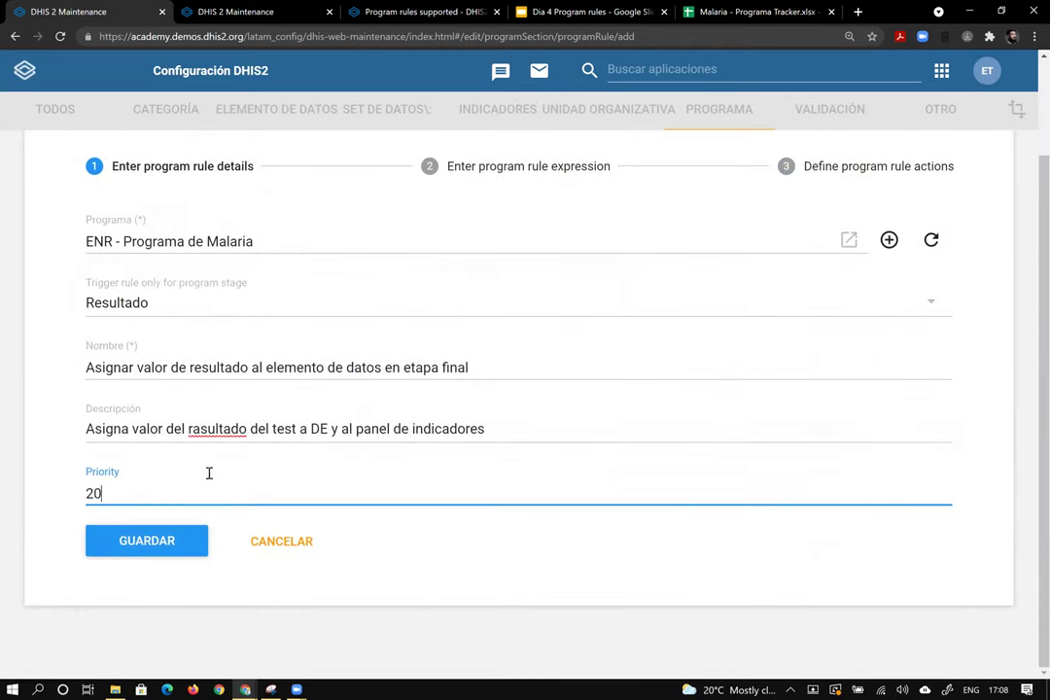
{"action": "left_click", "coordinate": [804, 173]}
{"action": "left_click", "coordinate": [178, 499]}
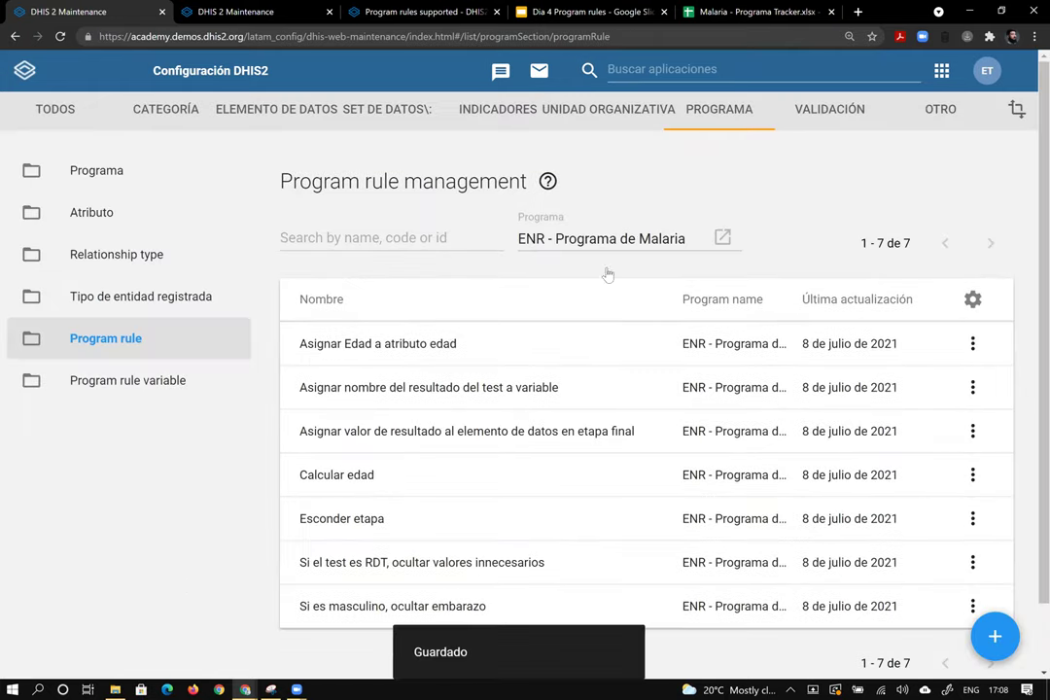
Switch to the Cache Cleaner app and clear all stored browser cache items
{"action": "left_click", "coordinate": [860, 67]}
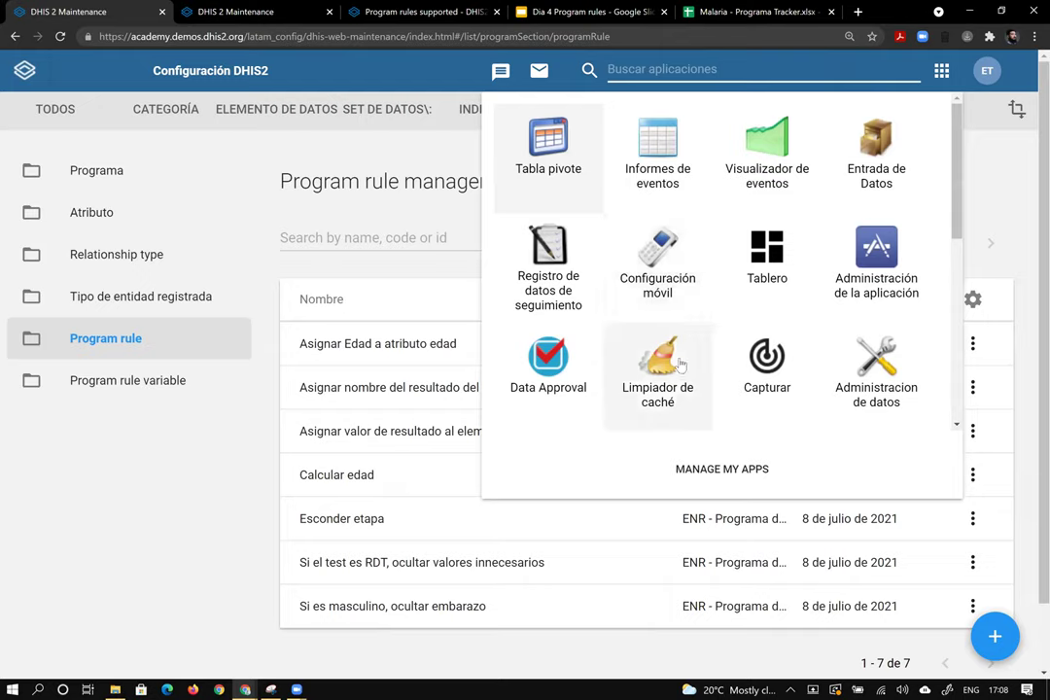
{"action": "left_click", "coordinate": [681, 364]}
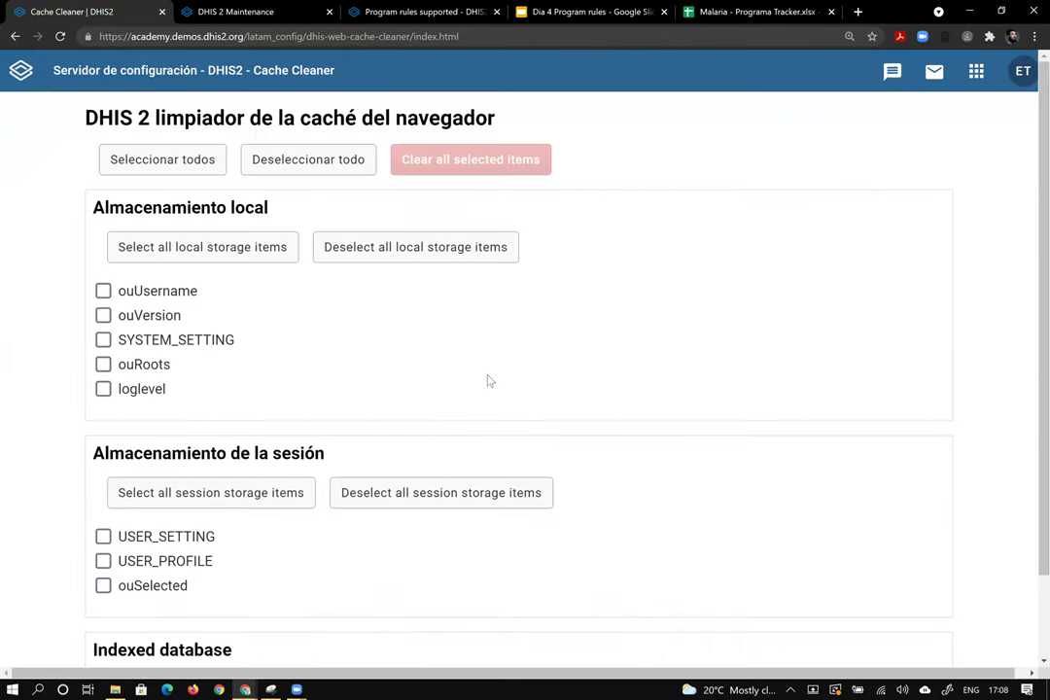
{"action": "left_click", "coordinate": [195, 171]}
{"action": "left_click", "coordinate": [484, 163]}
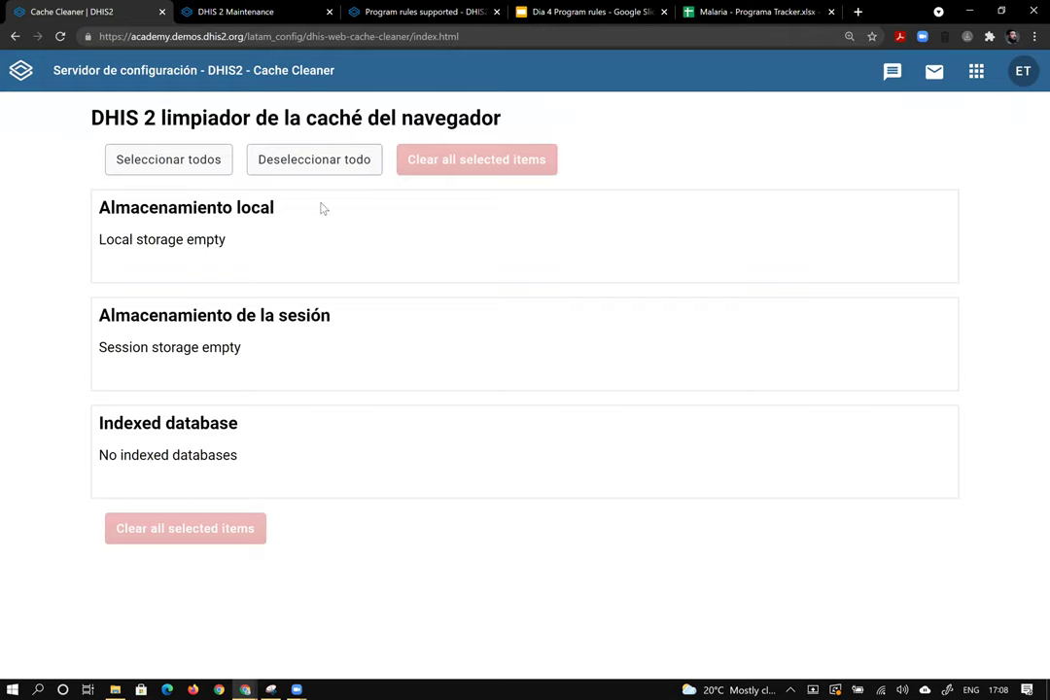
Switch to Tracker Capture and select Cardinal Hospital Gateway PHC under Animal Region, Bird District
{"action": "left_click", "coordinate": [977, 71]}
{"action": "left_click", "coordinate": [837, 333]}
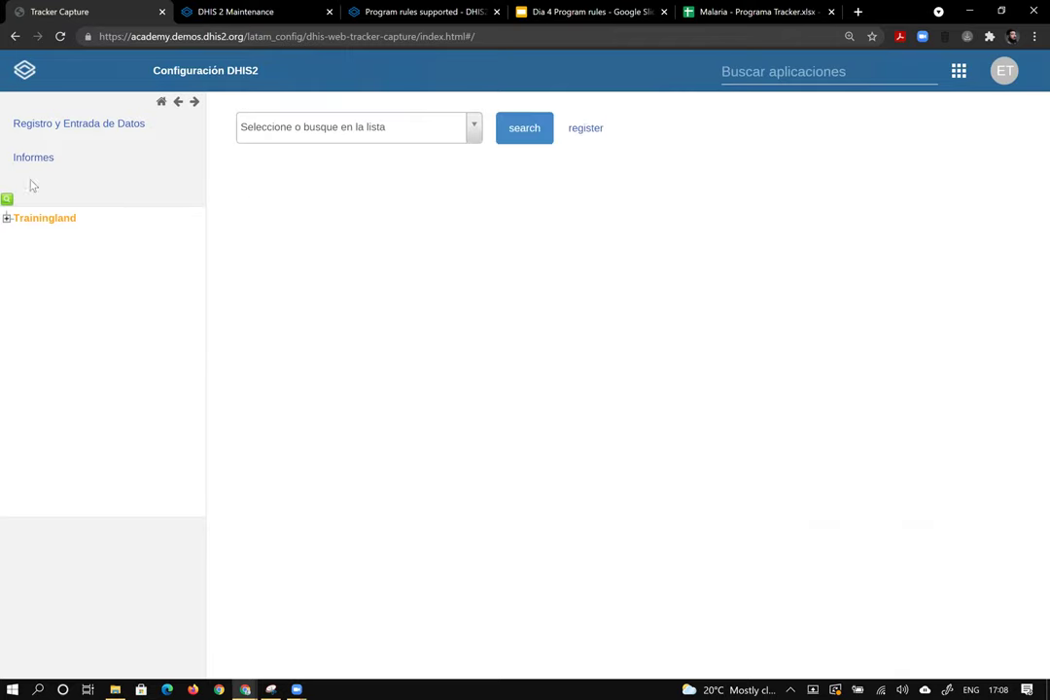
{"action": "left_click", "coordinate": [7, 219]}
{"action": "left_click", "coordinate": [20, 234]}
{"action": "left_click", "coordinate": [19, 233]}
{"action": "left_click", "coordinate": [19, 249]}
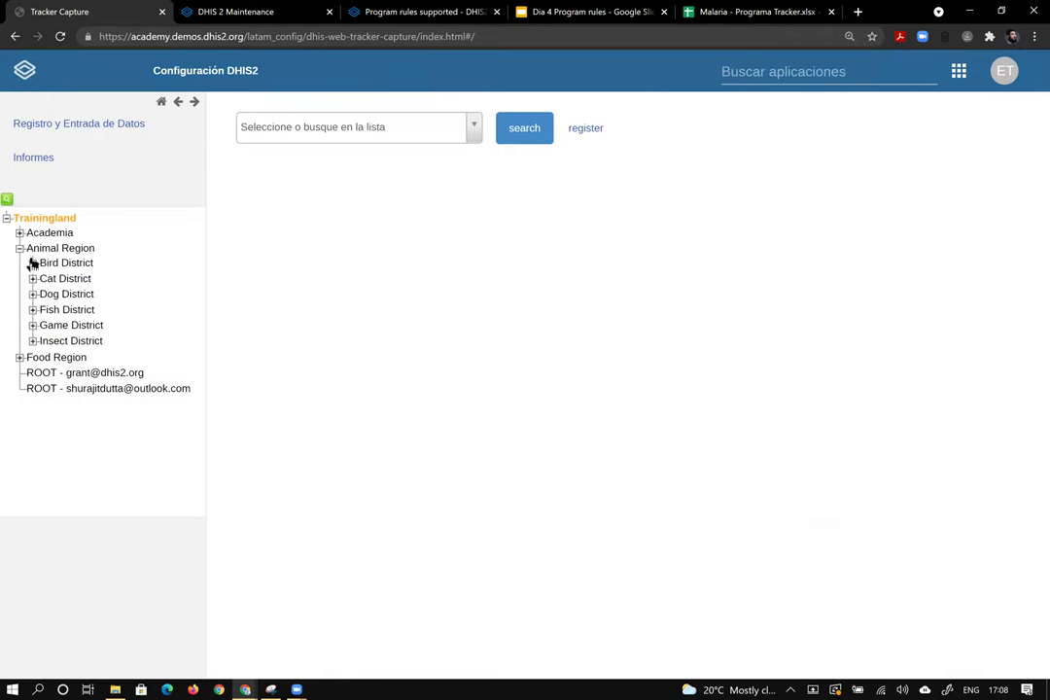
{"action": "left_click", "coordinate": [32, 263]}
{"action": "left_click", "coordinate": [66, 277]}
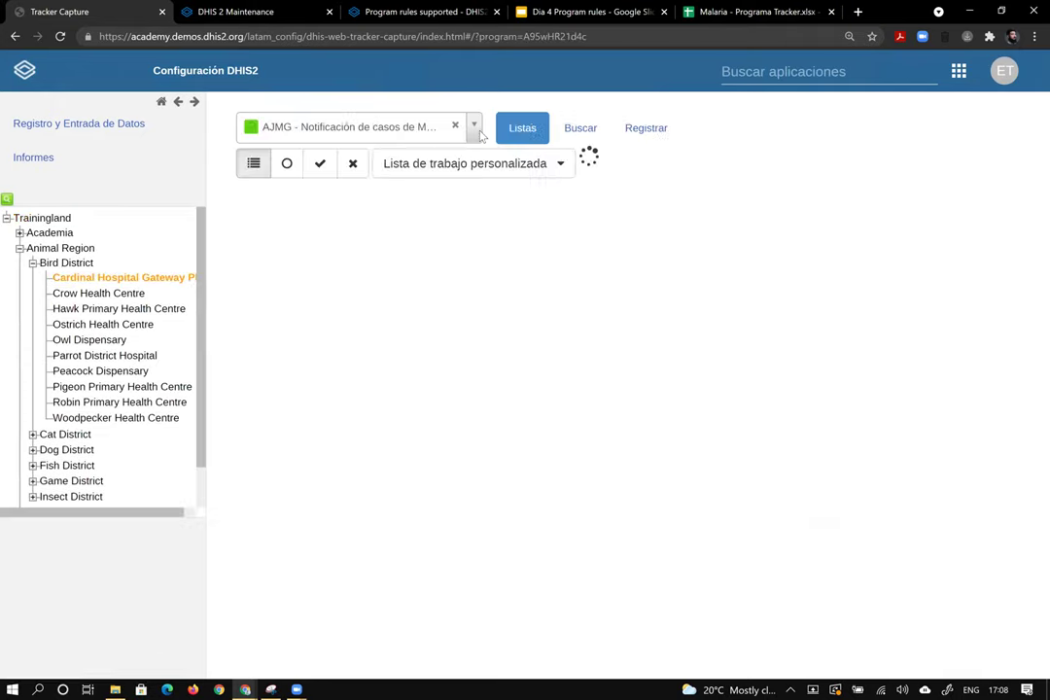
Choose the ENR - Programa de Malaria program and open the registered patient's dashboard
{"action": "left_click", "coordinate": [428, 127]}
{"action": "left_click", "coordinate": [318, 285]}
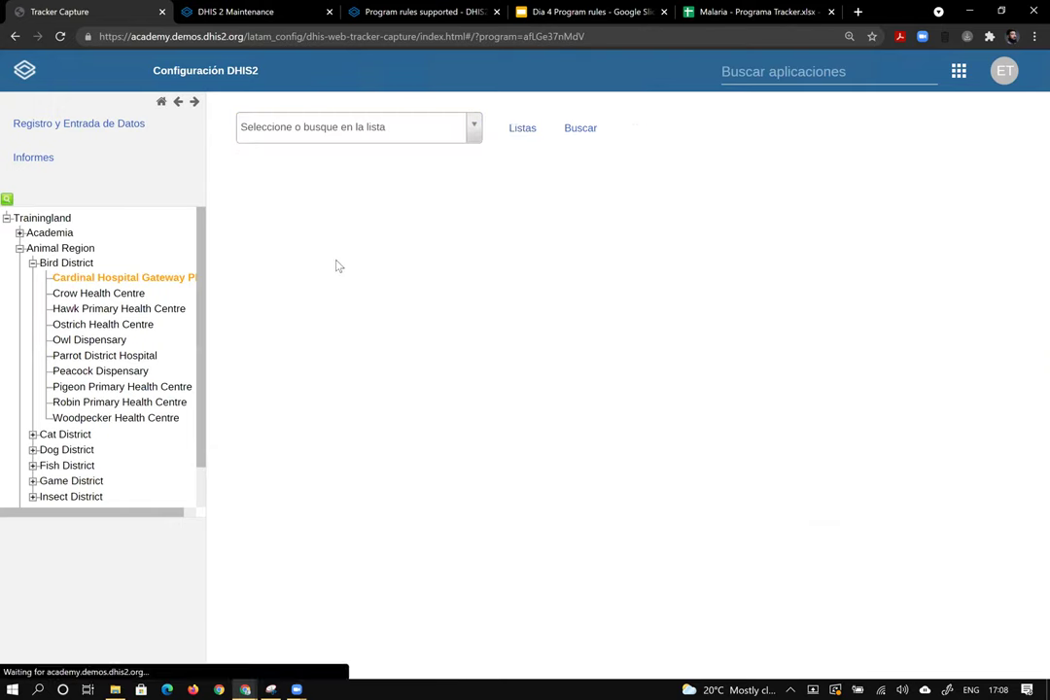
{"action": "left_click", "coordinate": [488, 234]}
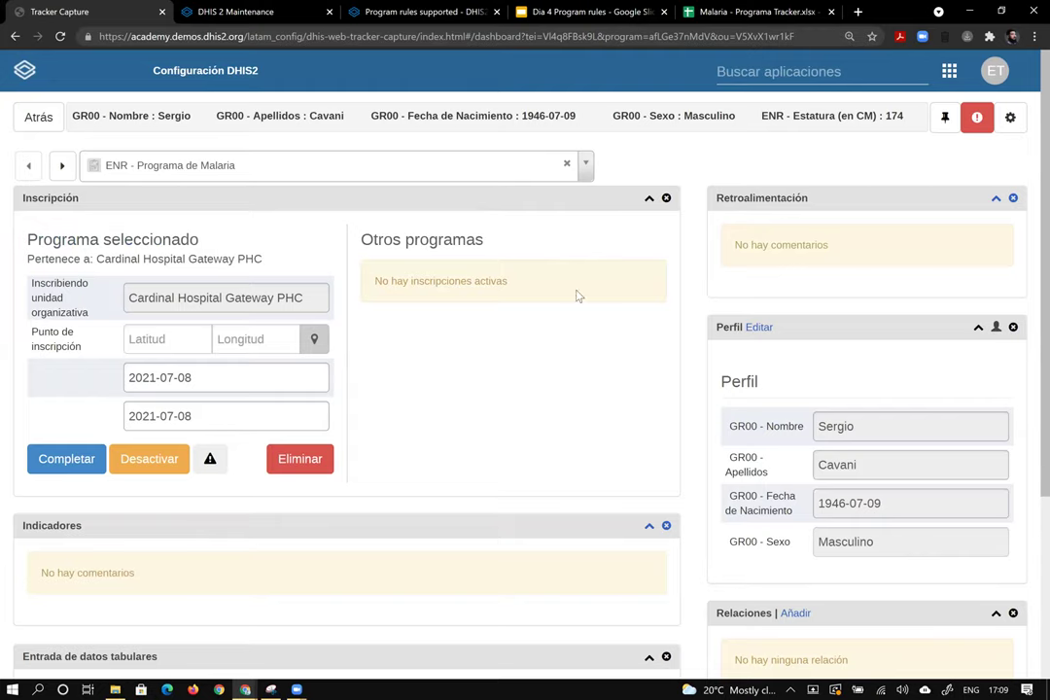
Review the patient's malaria test and treatment entries in the Test & Tratamiento stage
{"action": "scroll", "coordinate": [409, 362], "scroll_direction": "down", "scroll_amount": 3}
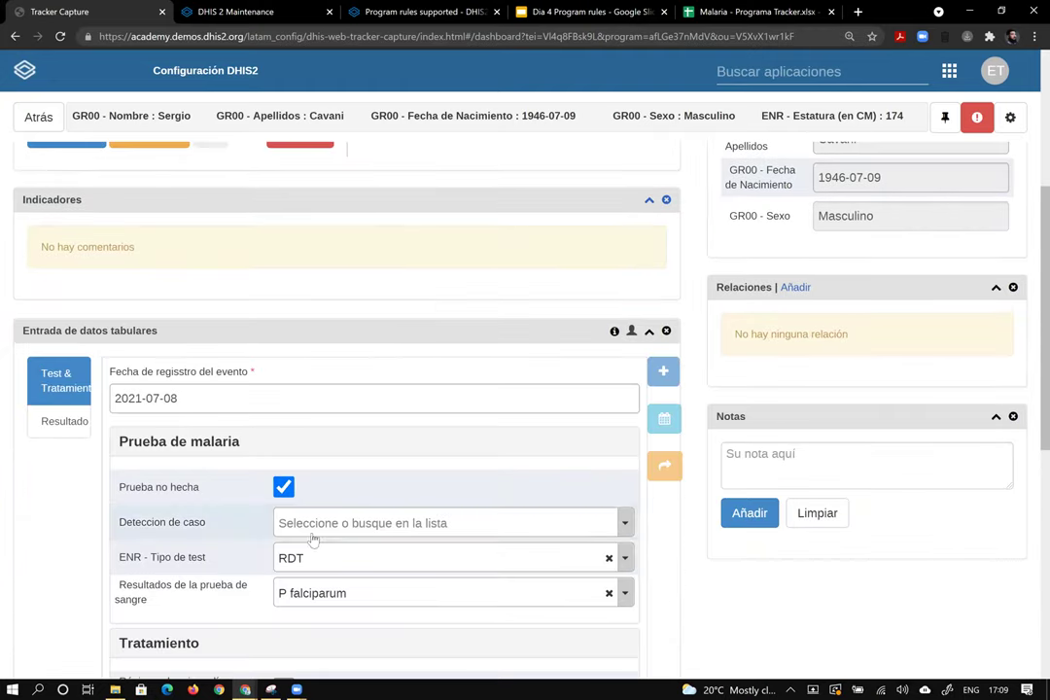
{"action": "scroll", "coordinate": [851, 354], "scroll_direction": "up", "scroll_amount": 1}
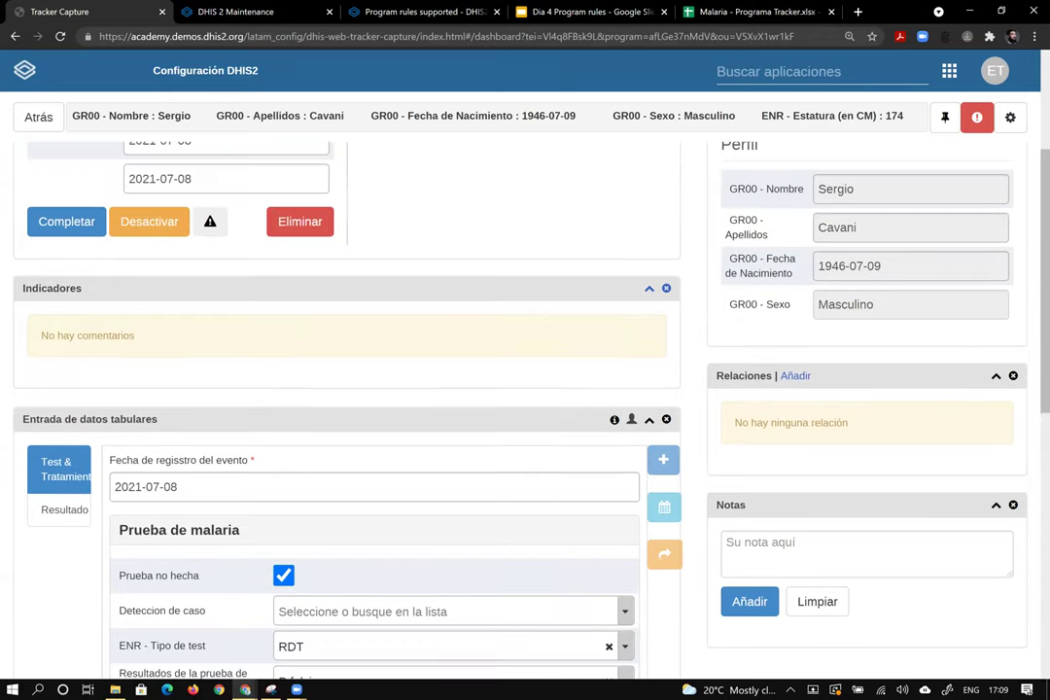
{"action": "scroll", "coordinate": [851, 354], "scroll_direction": "down", "scroll_amount": 3}
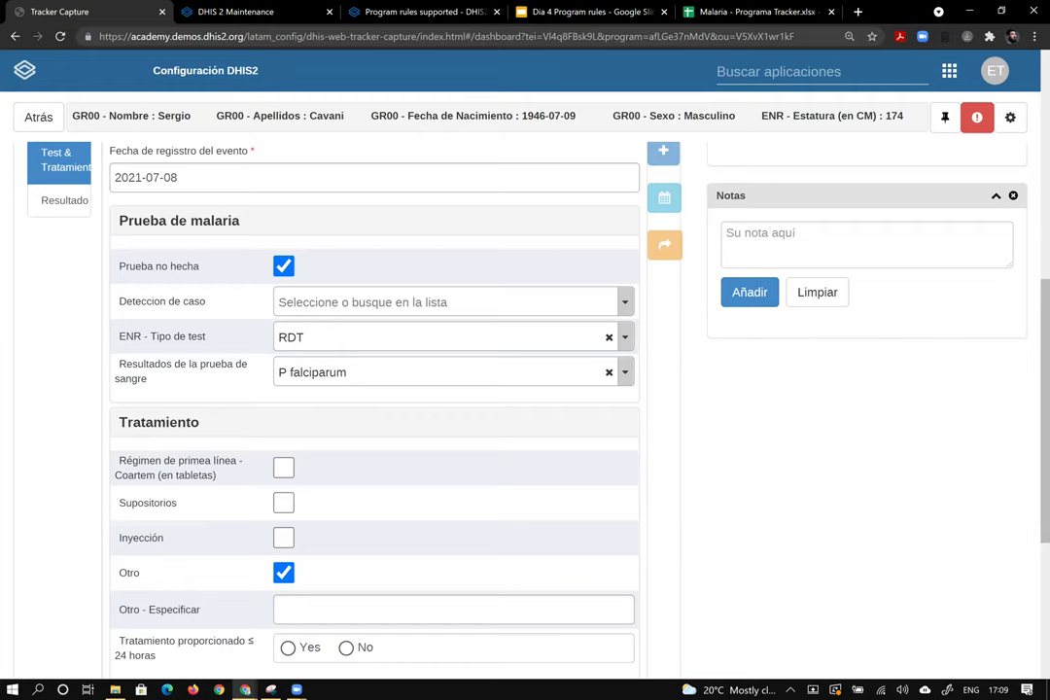
{"action": "scroll", "coordinate": [526, 389], "scroll_direction": "down", "scroll_amount": 1}
{"action": "scroll", "coordinate": [341, 389], "scroll_direction": "up", "scroll_amount": 3}
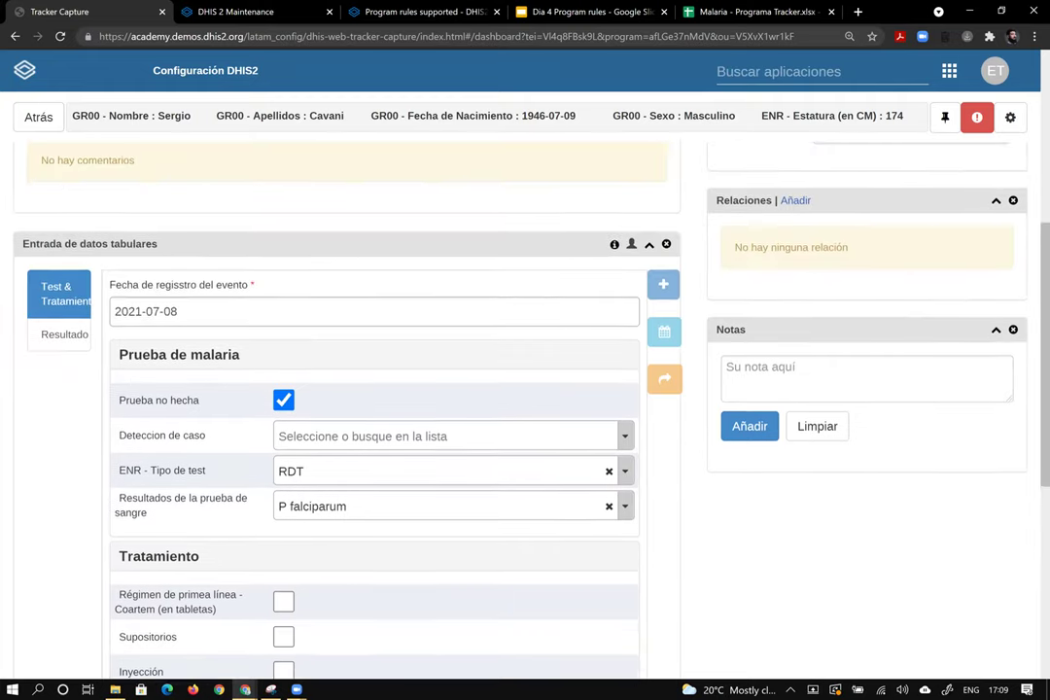
Open the Resultado stage and check the blood test result in the Indicadores panel and the Resultados de la prueba de sangre field
{"action": "left_click", "coordinate": [61, 402]}
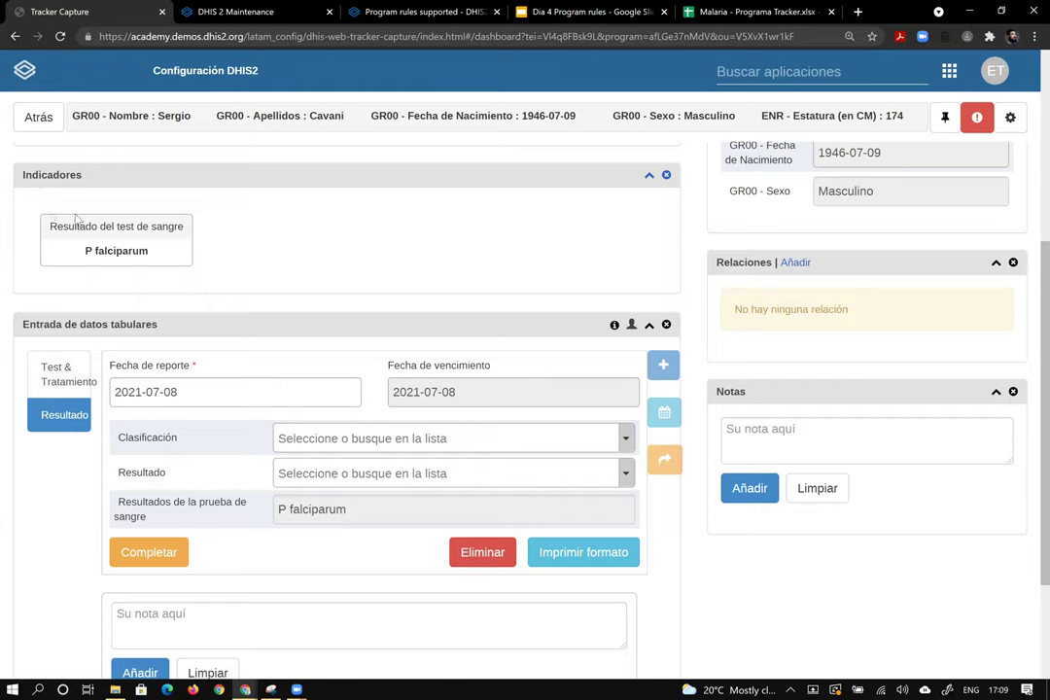
{"action": "left_click_drag", "start_coordinate": [51, 224], "coordinate": [124, 265]}
{"action": "left_click", "coordinate": [131, 261]}
{"action": "triple_click", "coordinate": [122, 504]}
{"action": "left_click_drag", "start_coordinate": [122, 505], "coordinate": [350, 513]}
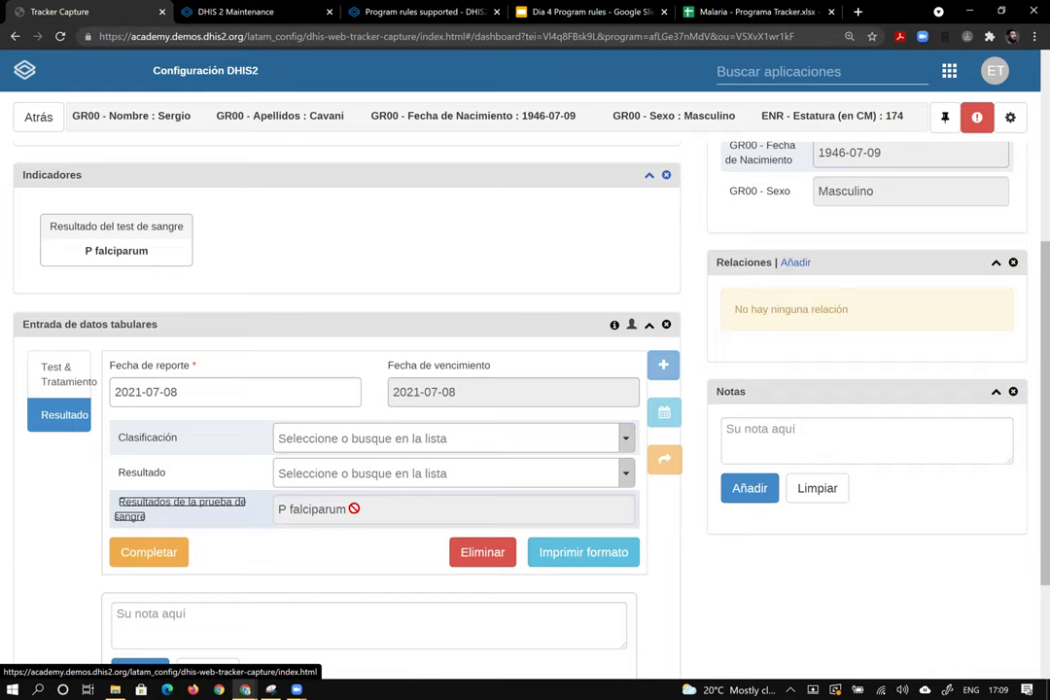
{"action": "left_click_drag", "start_coordinate": [357, 505], "coordinate": [555, 440]}
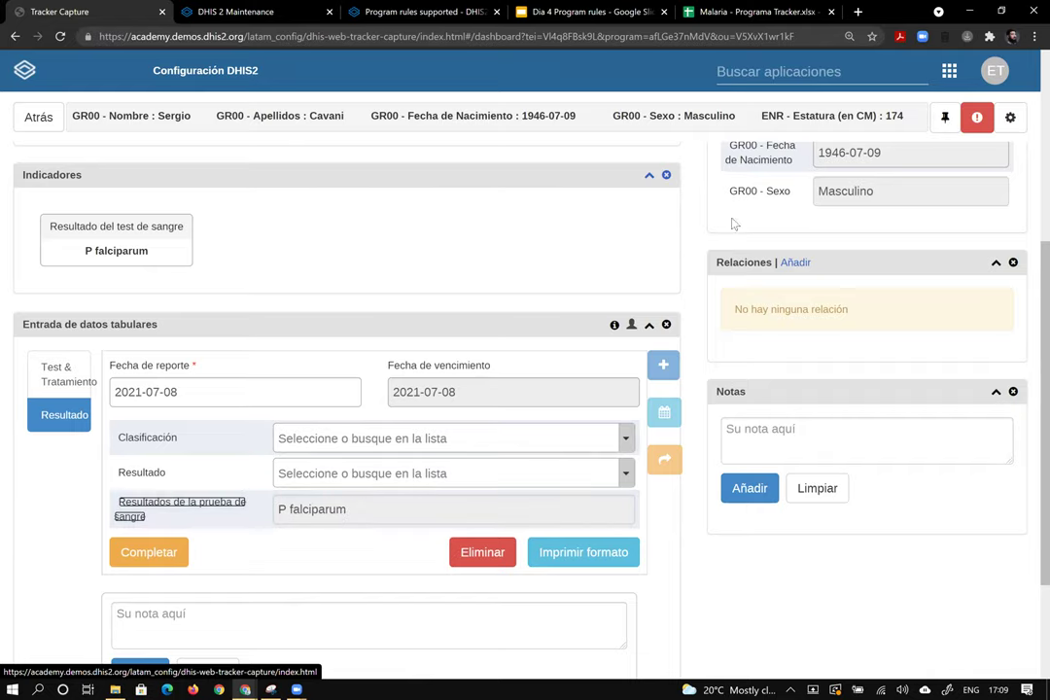
{"action": "scroll", "coordinate": [694, 263], "scroll_direction": "up", "scroll_amount": 4}
{"action": "scroll", "coordinate": [695, 262], "scroll_direction": "down", "scroll_amount": 5}
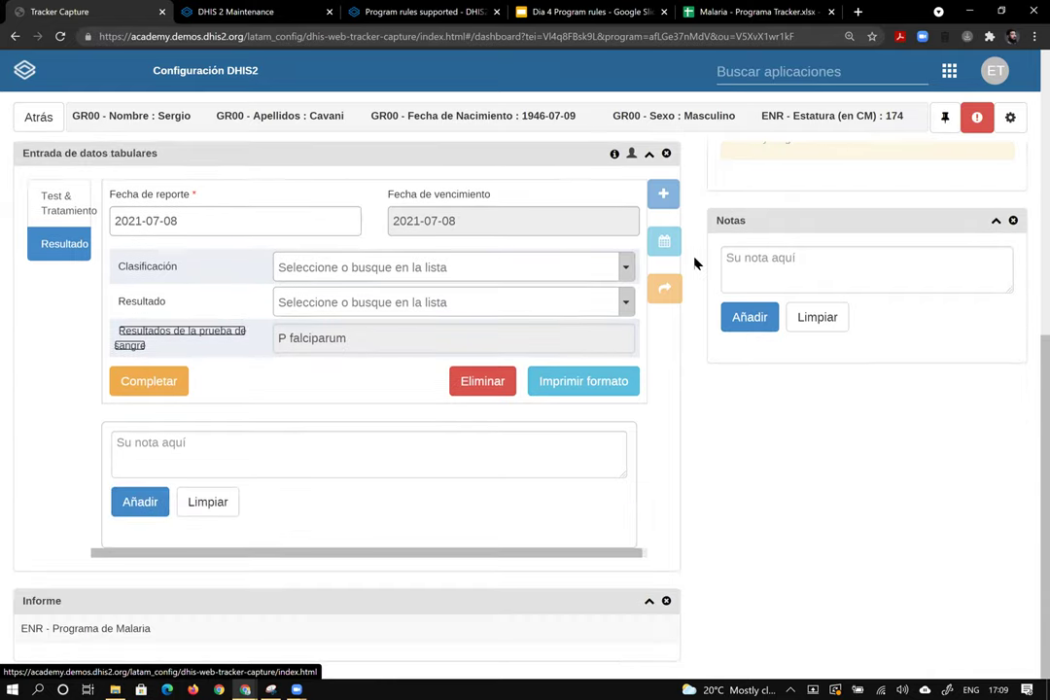
{"action": "scroll", "coordinate": [694, 263], "scroll_direction": "up", "scroll_amount": 4}
{"action": "scroll", "coordinate": [694, 263], "scroll_direction": "up", "scroll_amount": 2}
{"action": "scroll", "coordinate": [695, 263], "scroll_direction": "down", "scroll_amount": 5}
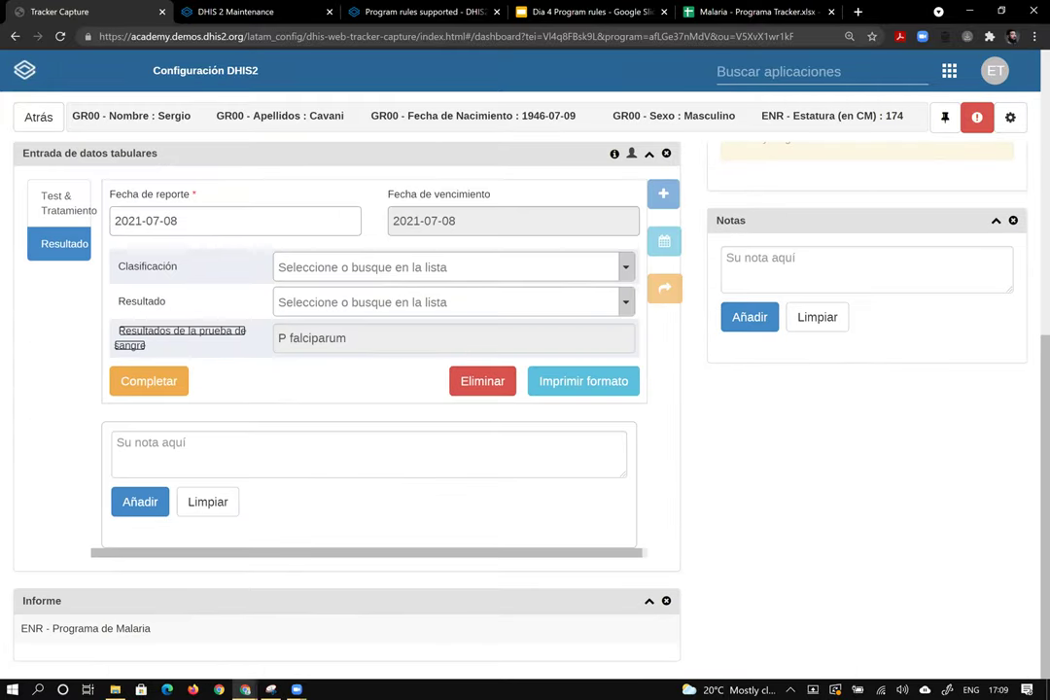
{"action": "scroll", "coordinate": [448, 345], "scroll_direction": "up", "scroll_amount": 1}
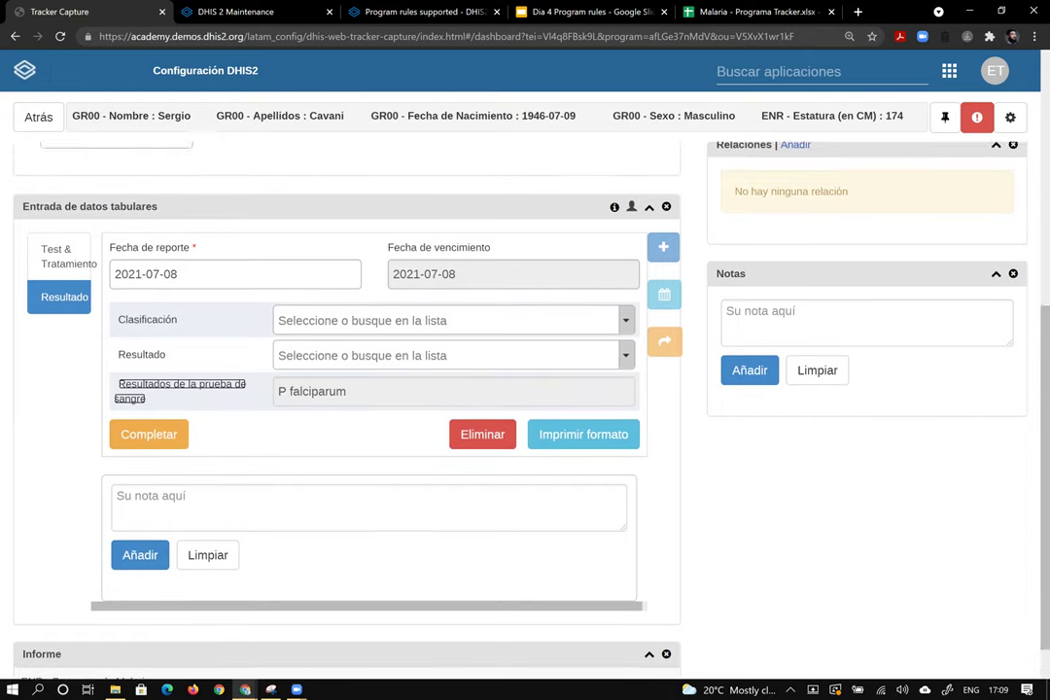
In the Resultado stage of the tabular data entry, set the Resultado field to Fallecido
{"action": "scroll", "coordinate": [448, 344], "scroll_direction": "up", "scroll_amount": 1}
{"action": "scroll", "coordinate": [448, 345], "scroll_direction": "up", "scroll_amount": 3}
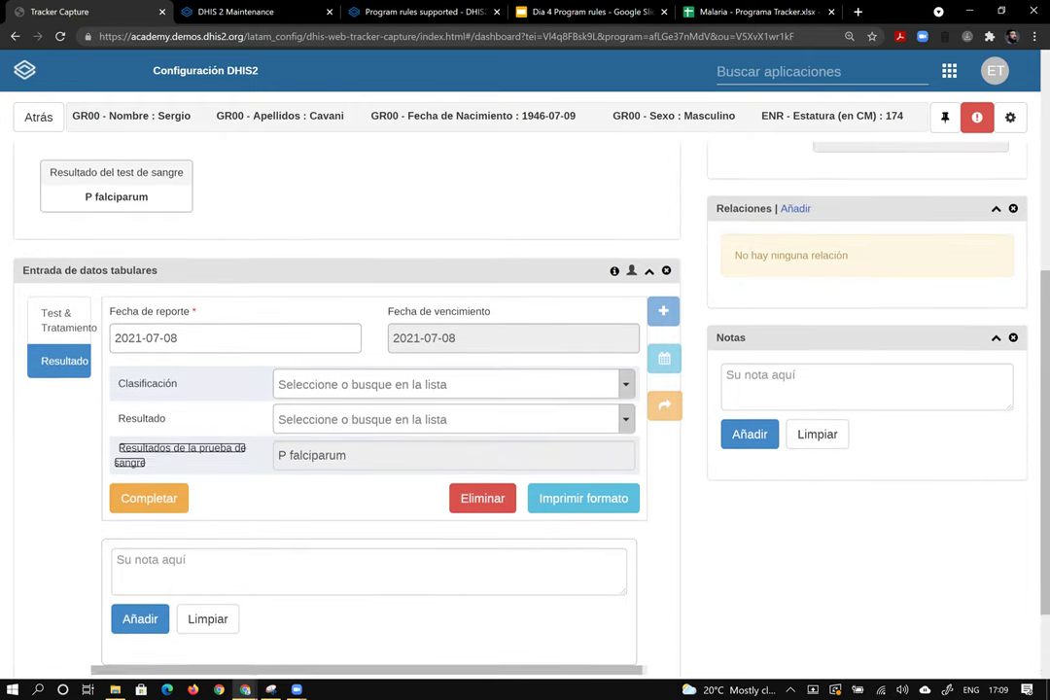
{"action": "scroll", "coordinate": [448, 344], "scroll_direction": "up", "scroll_amount": 1}
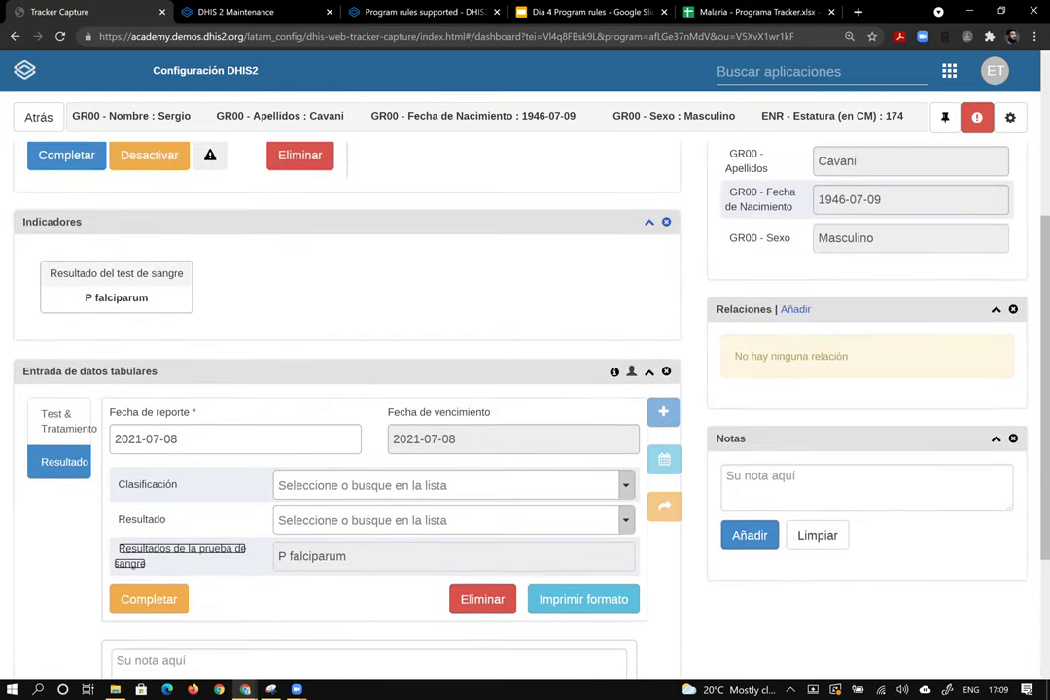
{"action": "scroll", "coordinate": [660, 328], "scroll_direction": "up", "scroll_amount": 1}
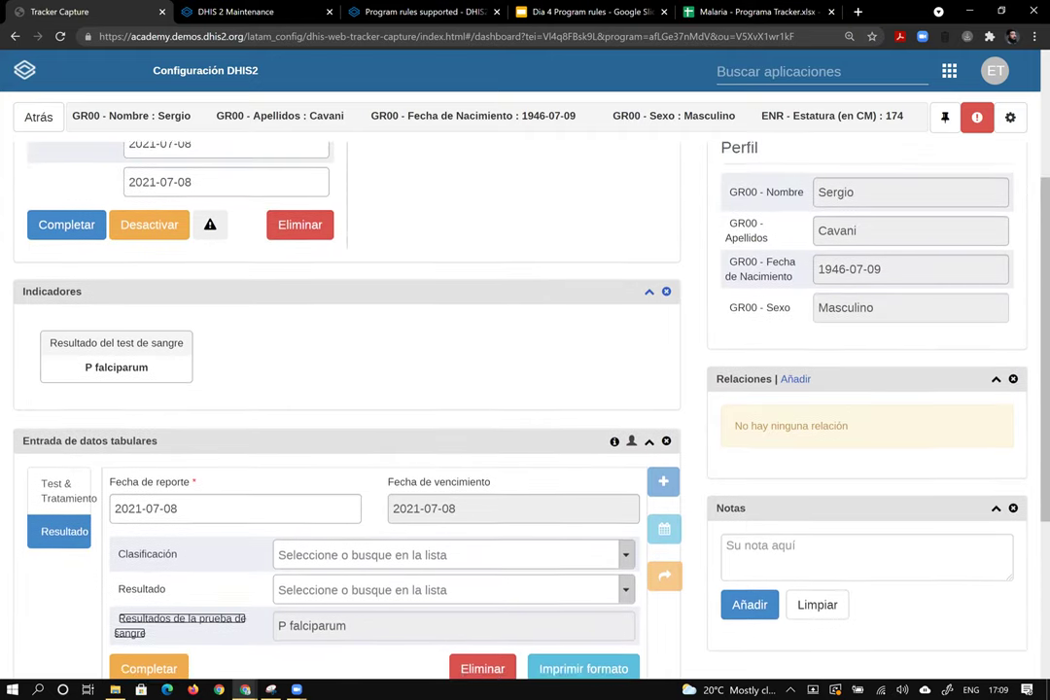
{"action": "scroll", "coordinate": [660, 327], "scroll_direction": "down", "scroll_amount": 2}
{"action": "scroll", "coordinate": [660, 328], "scroll_direction": "down", "scroll_amount": 1}
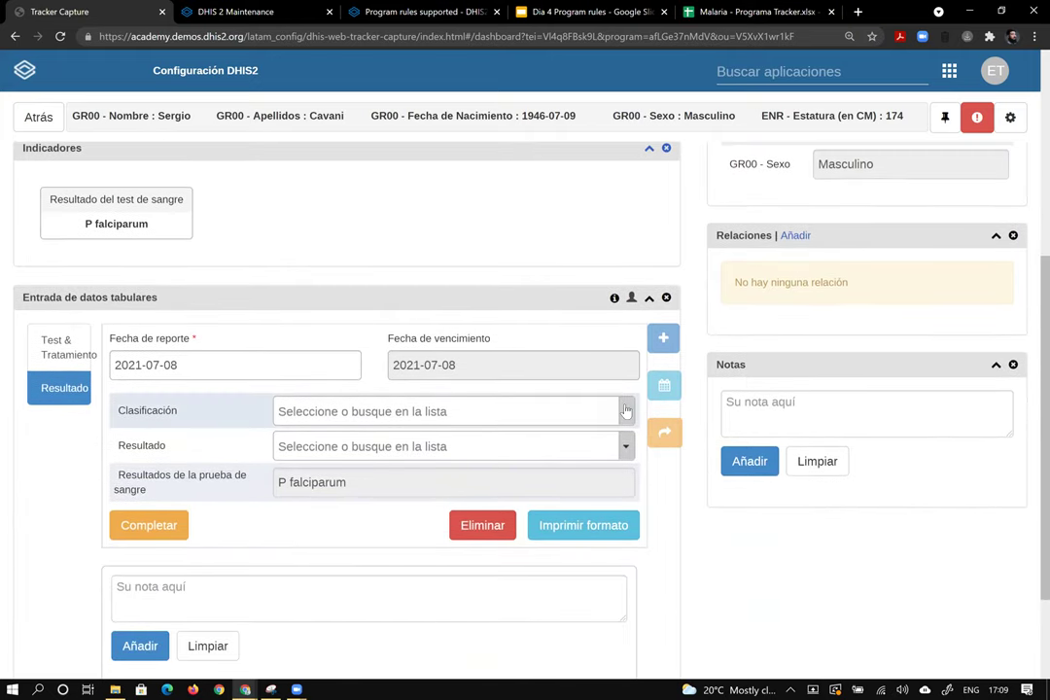
{"action": "left_click", "coordinate": [627, 411]}
{"action": "left_click", "coordinate": [626, 411]}
{"action": "left_click", "coordinate": [626, 446]}
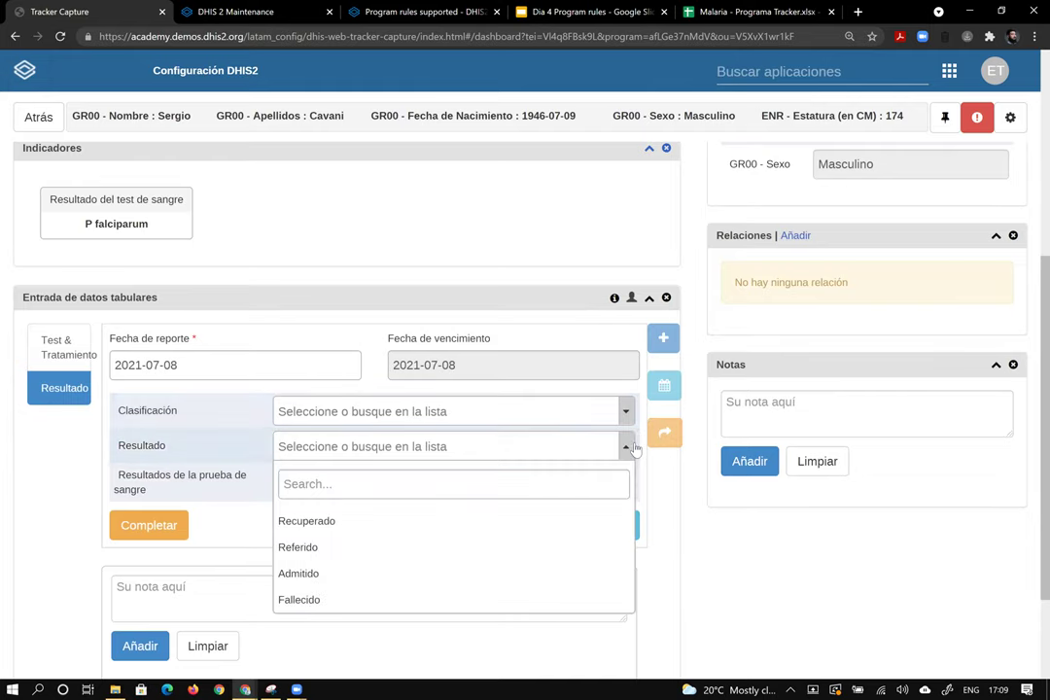
{"action": "left_click", "coordinate": [630, 446]}
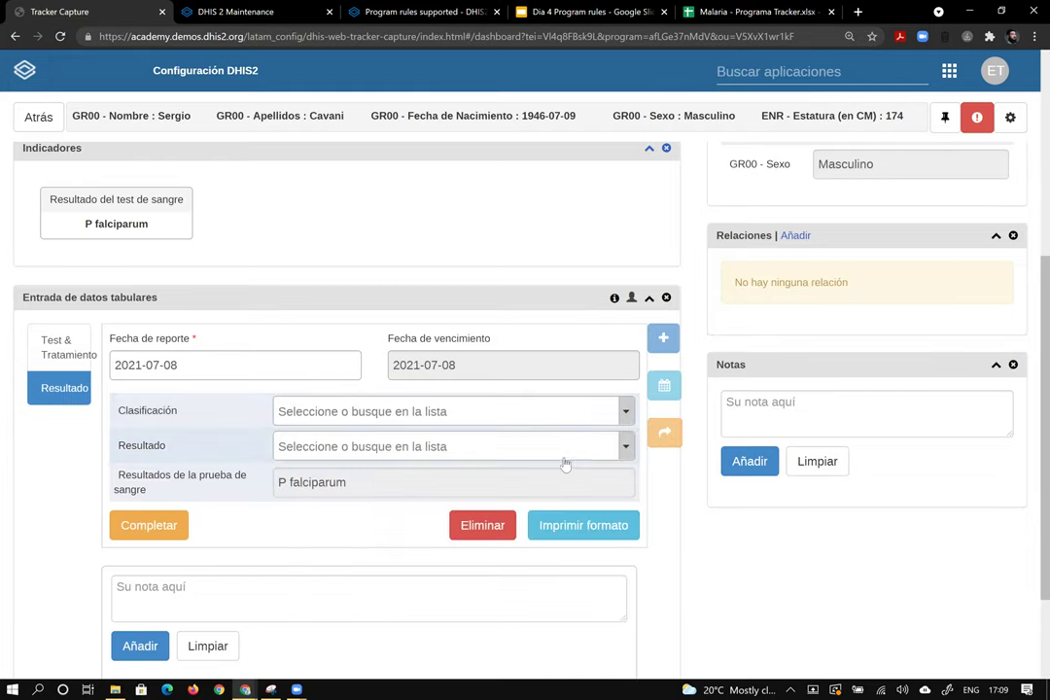
{"action": "left_click", "coordinate": [627, 447]}
{"action": "left_click", "coordinate": [331, 599]}
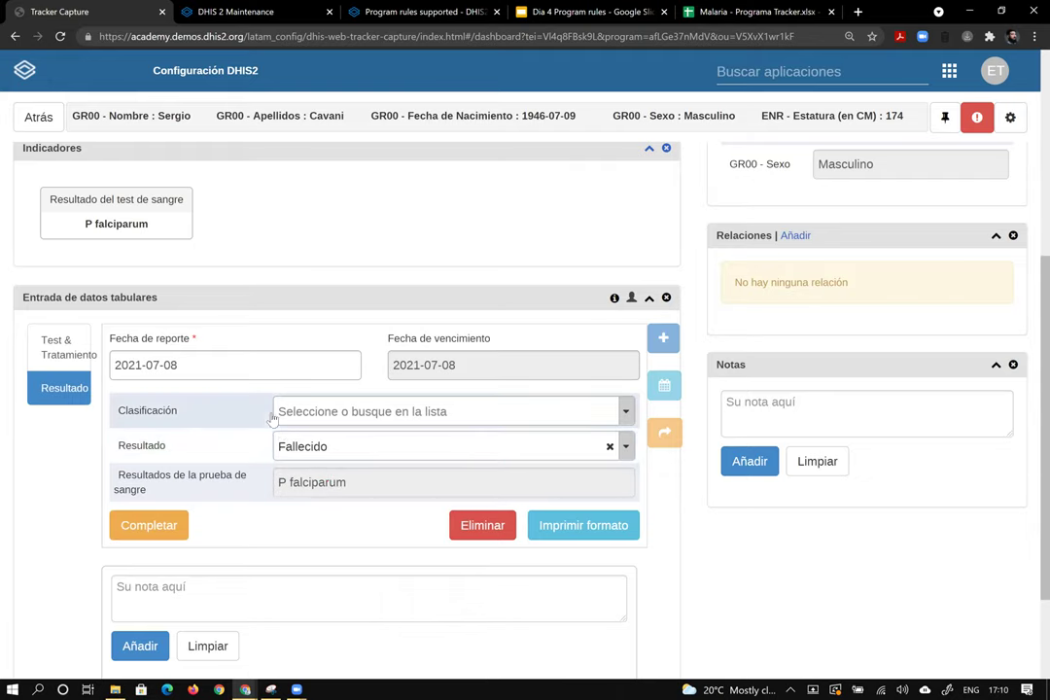
Review the indicators and compare the Test & Tratamiento stage's data with the Resultado stage
{"action": "scroll", "coordinate": [509, 371], "scroll_direction": "up", "scroll_amount": 4}
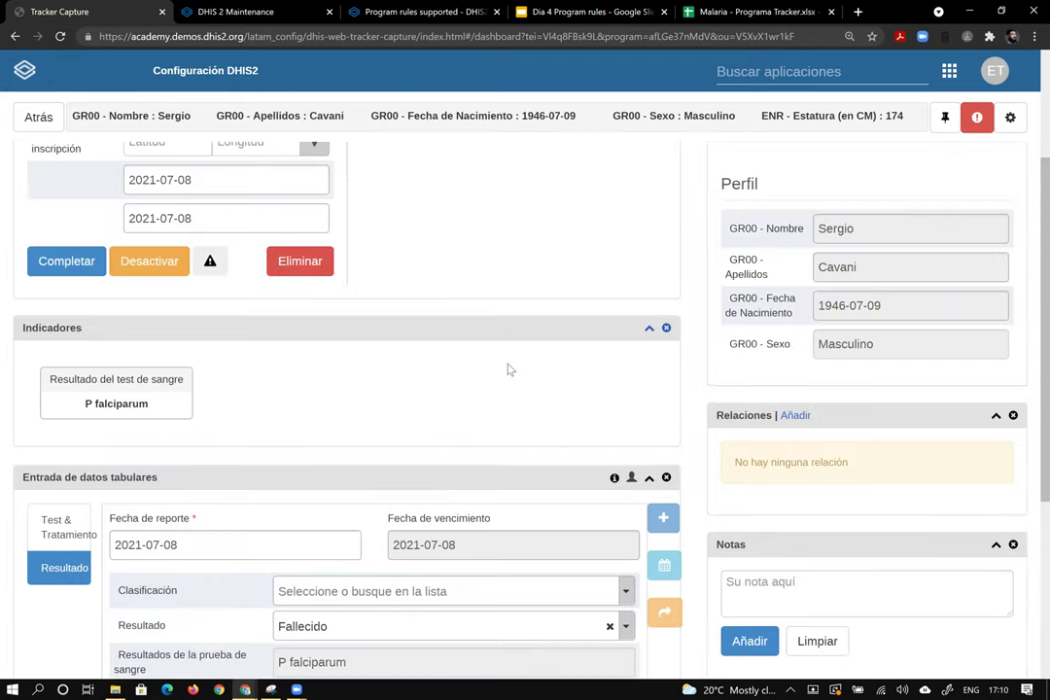
{"action": "scroll", "coordinate": [509, 370], "scroll_direction": "down", "scroll_amount": 4}
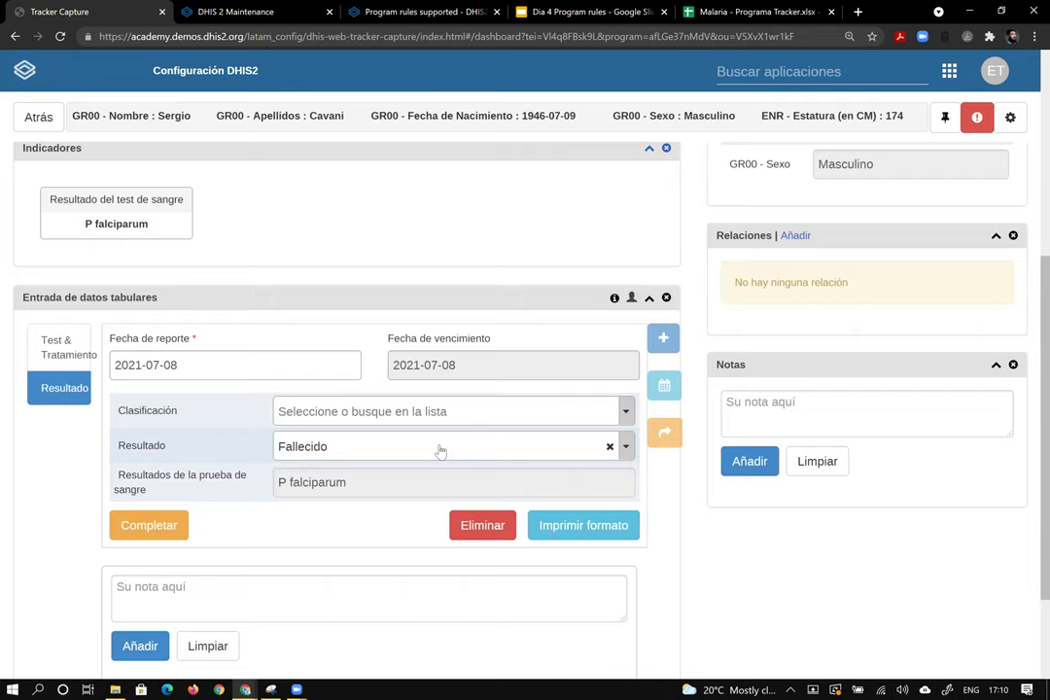
{"action": "scroll", "coordinate": [577, 392], "scroll_direction": "up", "scroll_amount": 4}
{"action": "scroll", "coordinate": [508, 408], "scroll_direction": "down", "scroll_amount": 4}
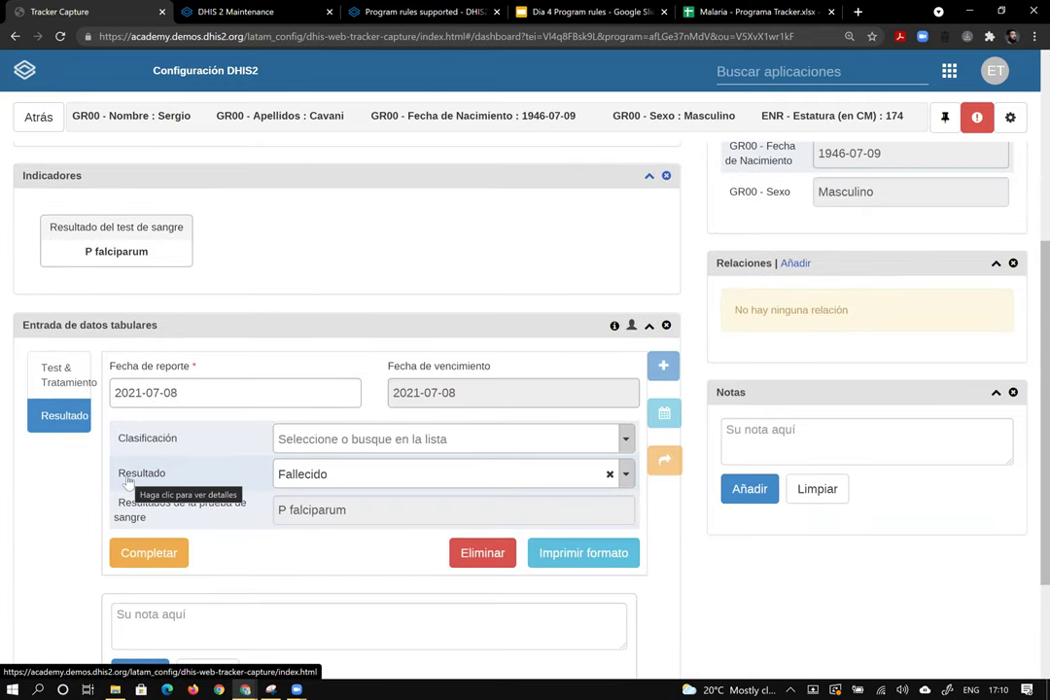
{"action": "left_click", "coordinate": [59, 374]}
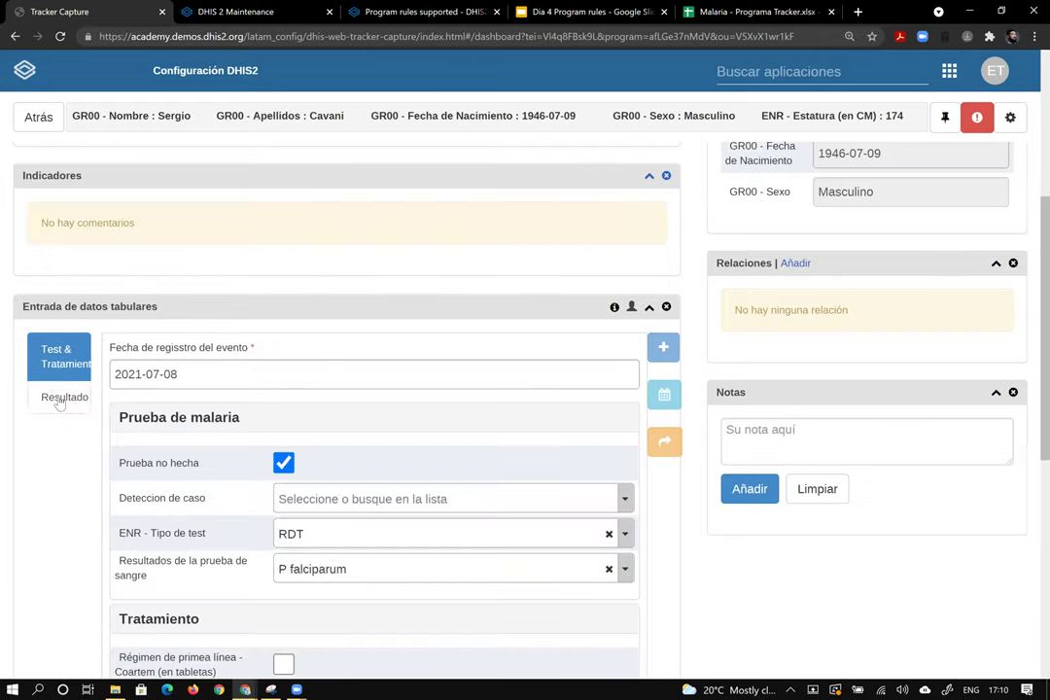
{"action": "left_click", "coordinate": [59, 399]}
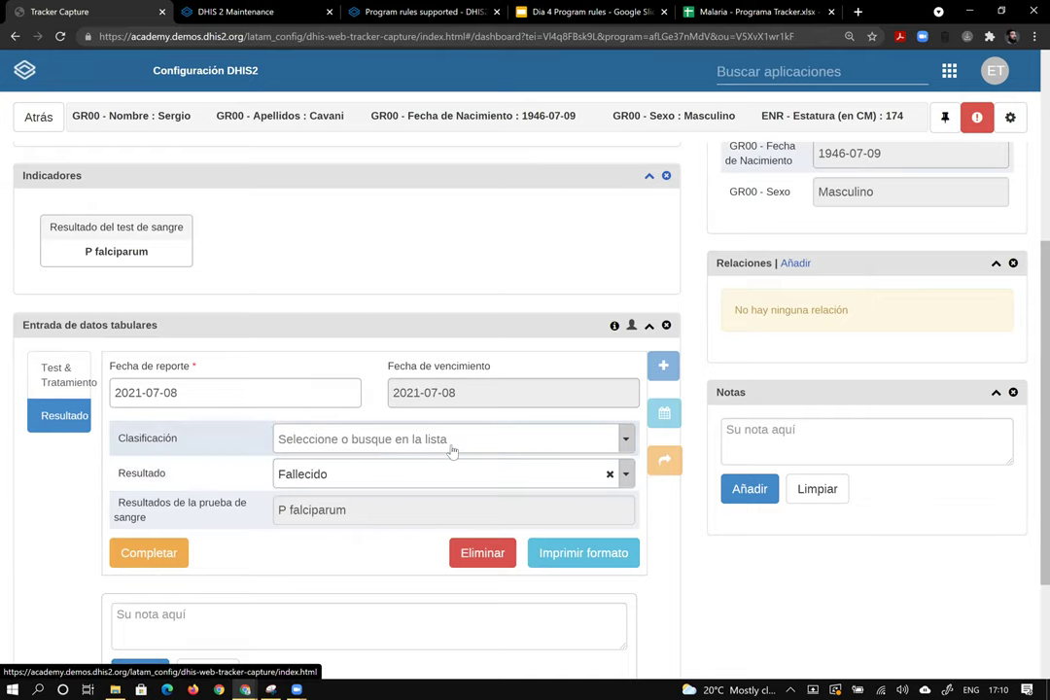
Switch to the Maintenance app by finding Program rule among the applications, and open the program rule variable list
{"action": "left_click", "coordinate": [884, 73]}
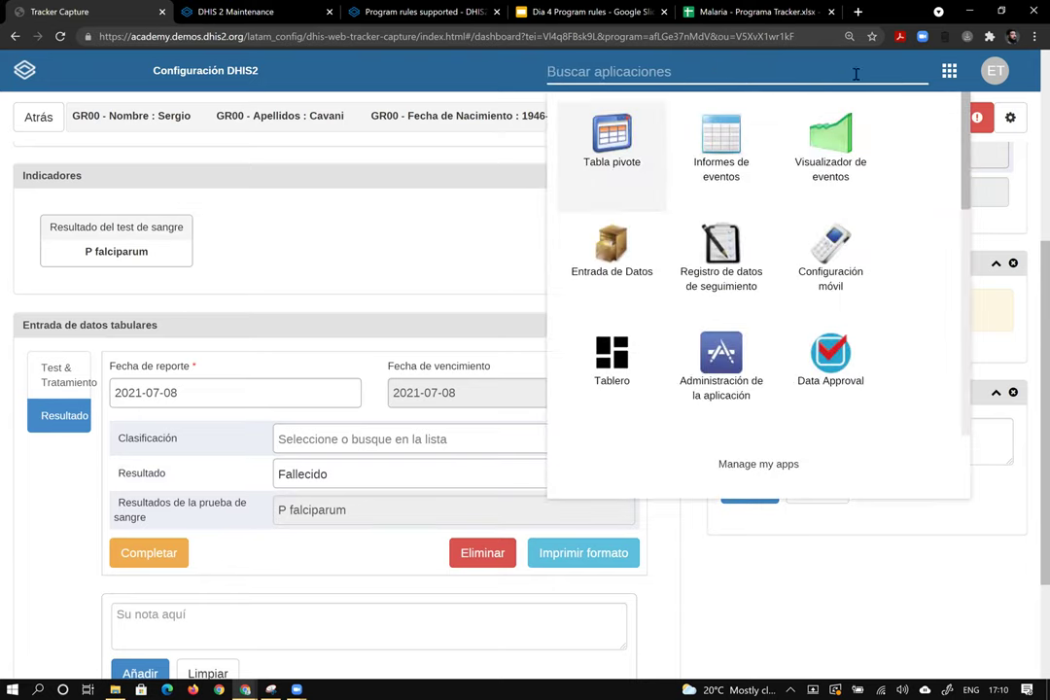
{"action": "type", "text": "p"}
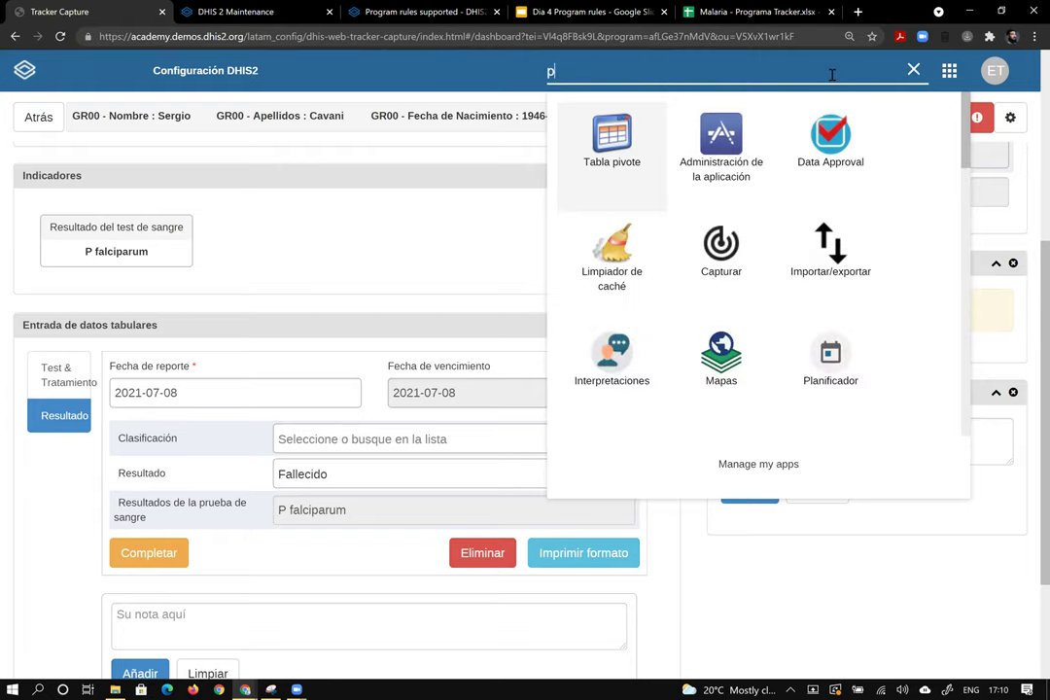
{"action": "type", "text": "ro"}
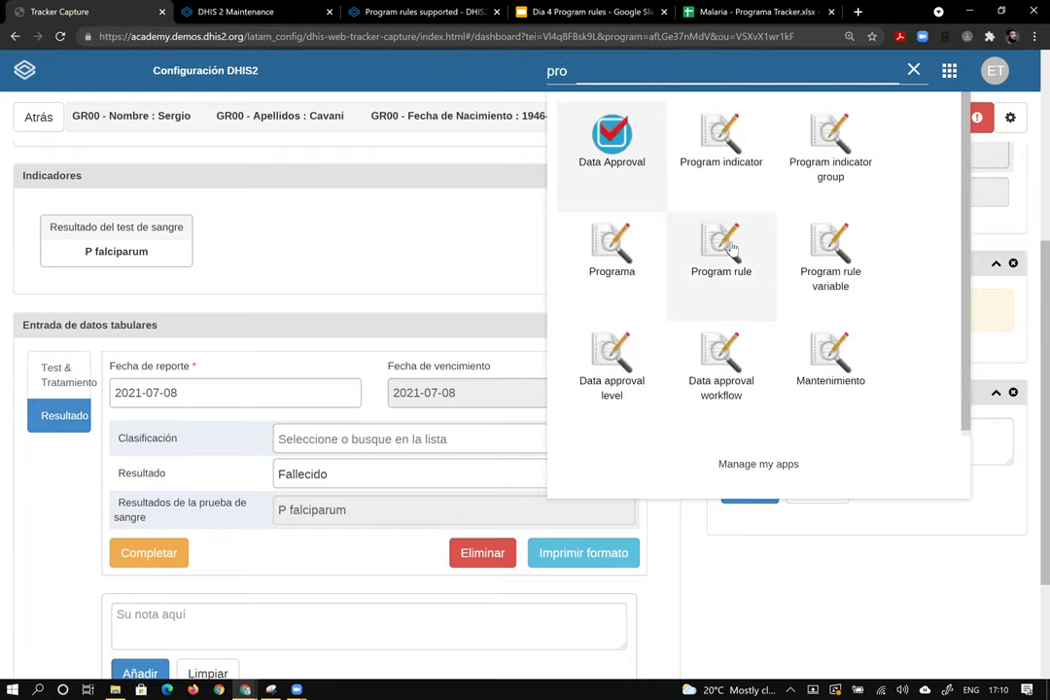
{"action": "left_click", "coordinate": [733, 248]}
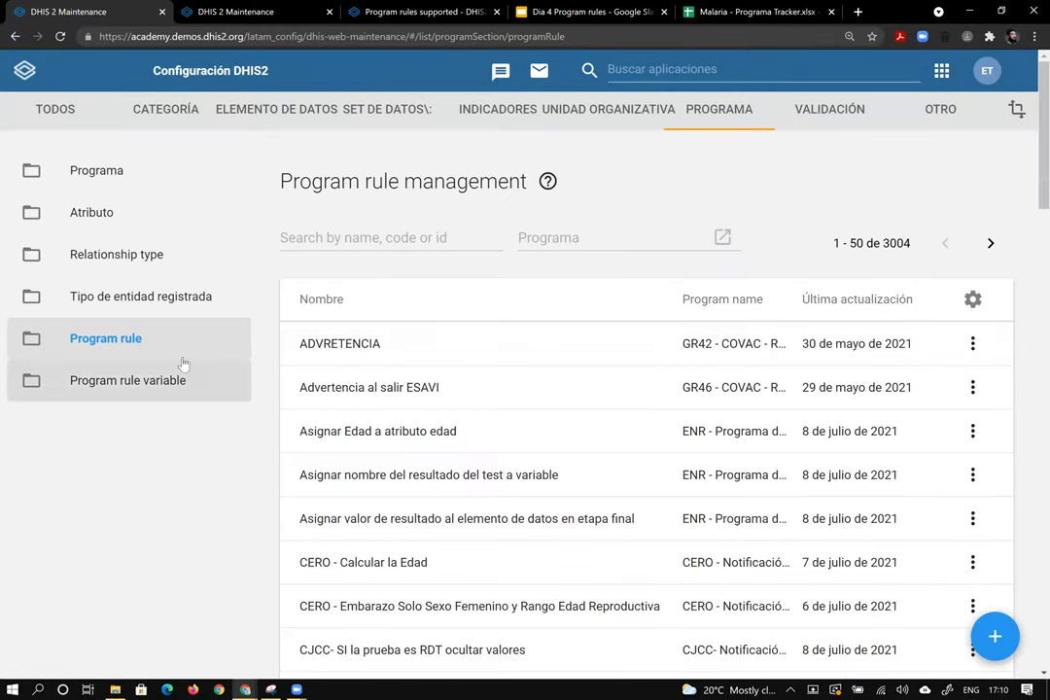
{"action": "scroll", "coordinate": [501, 283], "scroll_direction": "down", "scroll_amount": 1}
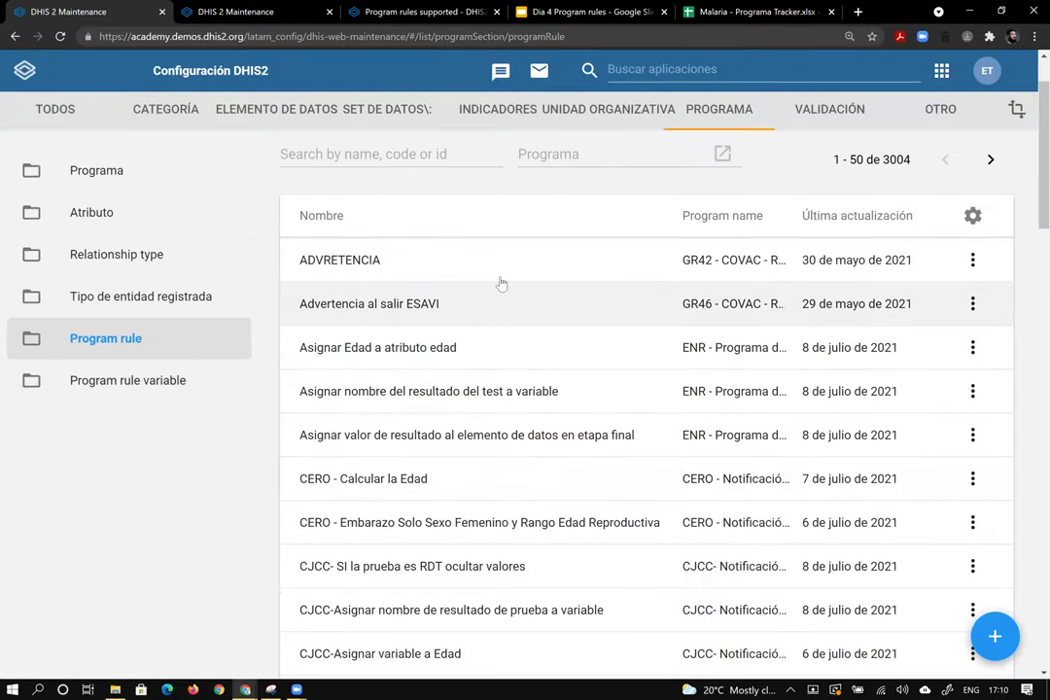
{"action": "scroll", "coordinate": [501, 283], "scroll_direction": "down", "scroll_amount": 6}
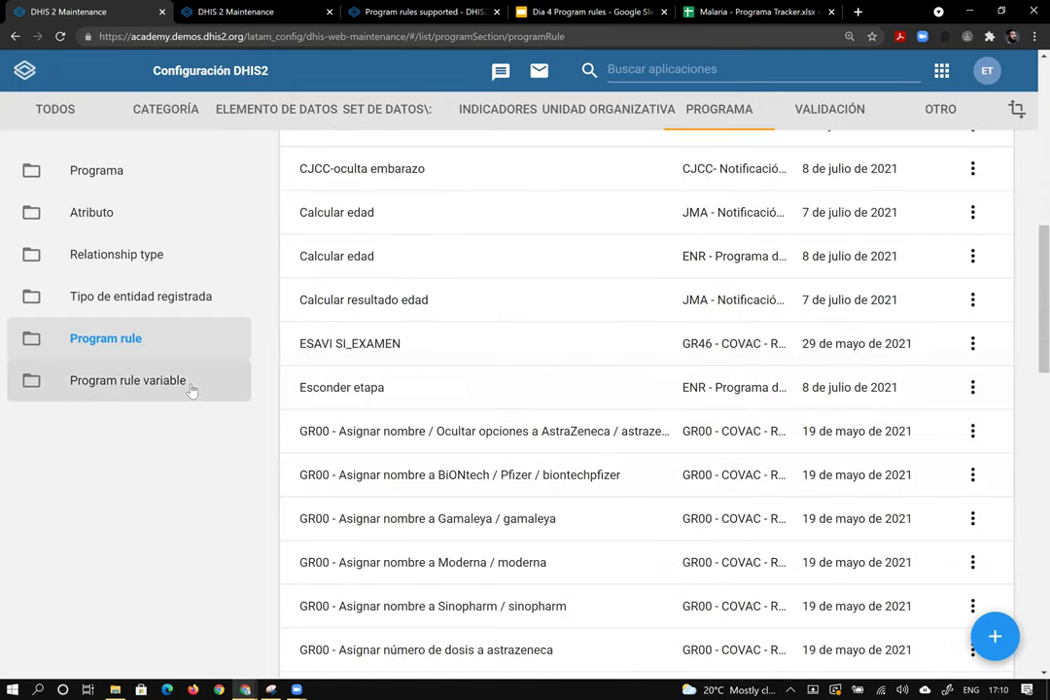
{"action": "left_click", "coordinate": [192, 385]}
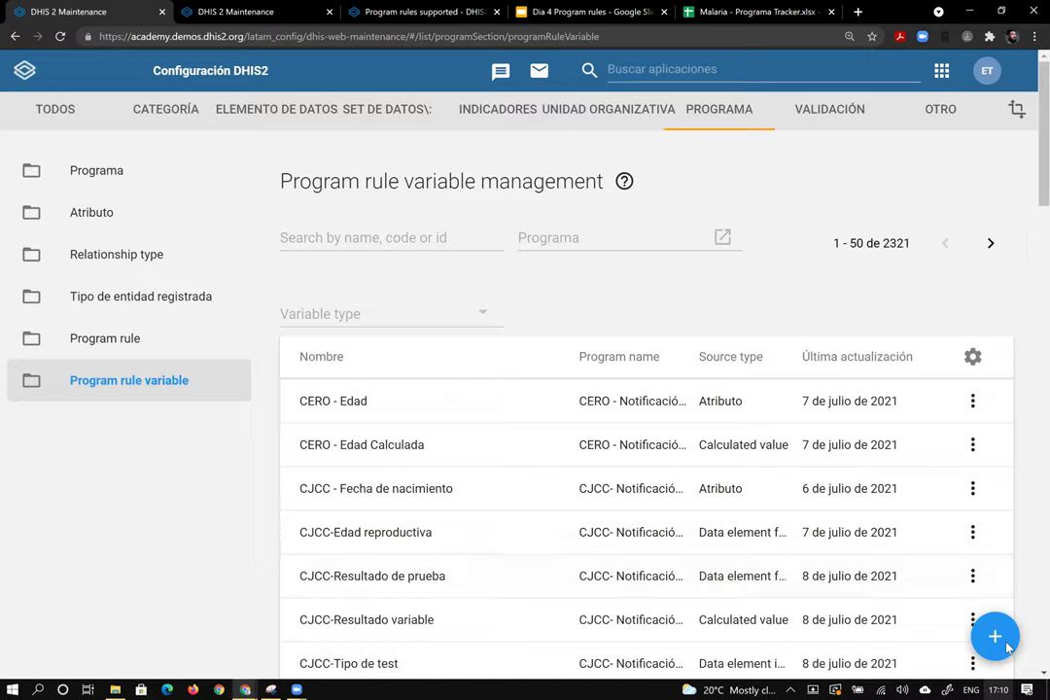
Start a new program rule variable for the program ENR - Programa de Malaria and name it Resultado_final
{"action": "left_click", "coordinate": [1005, 637]}
{"action": "left_click", "coordinate": [193, 297]}
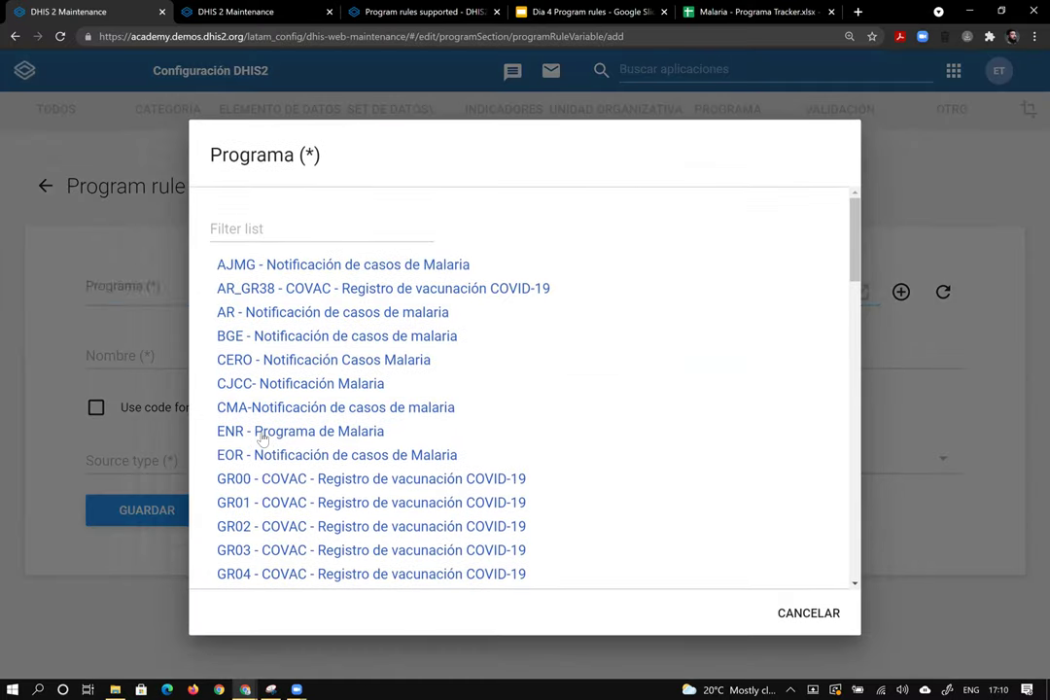
{"action": "left_click", "coordinate": [261, 431]}
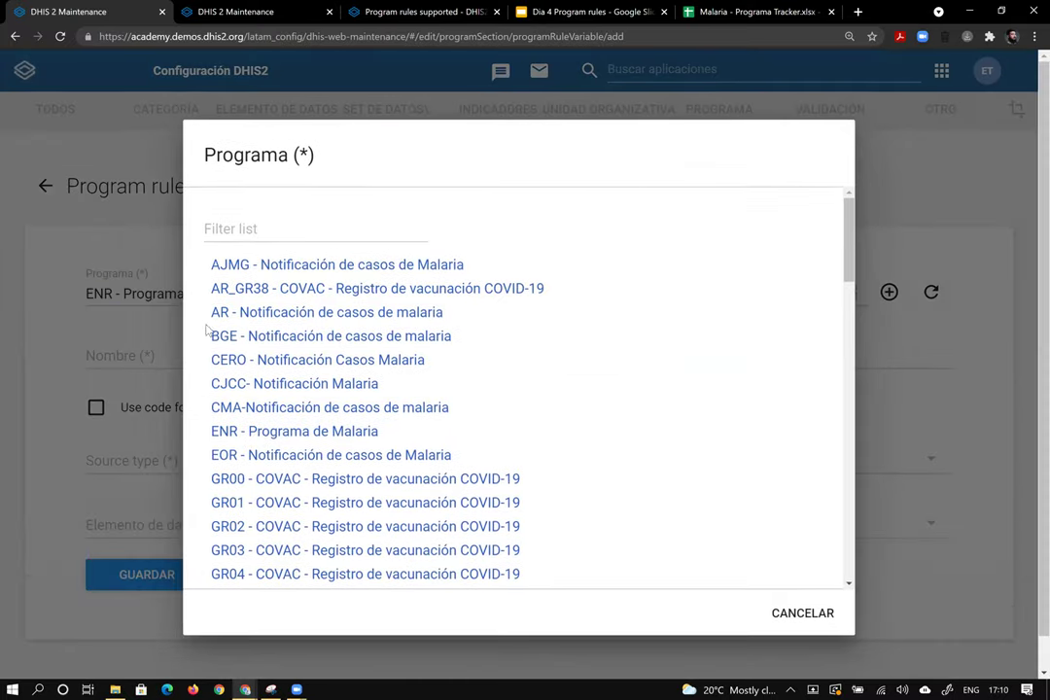
{"action": "left_click", "coordinate": [213, 356]}
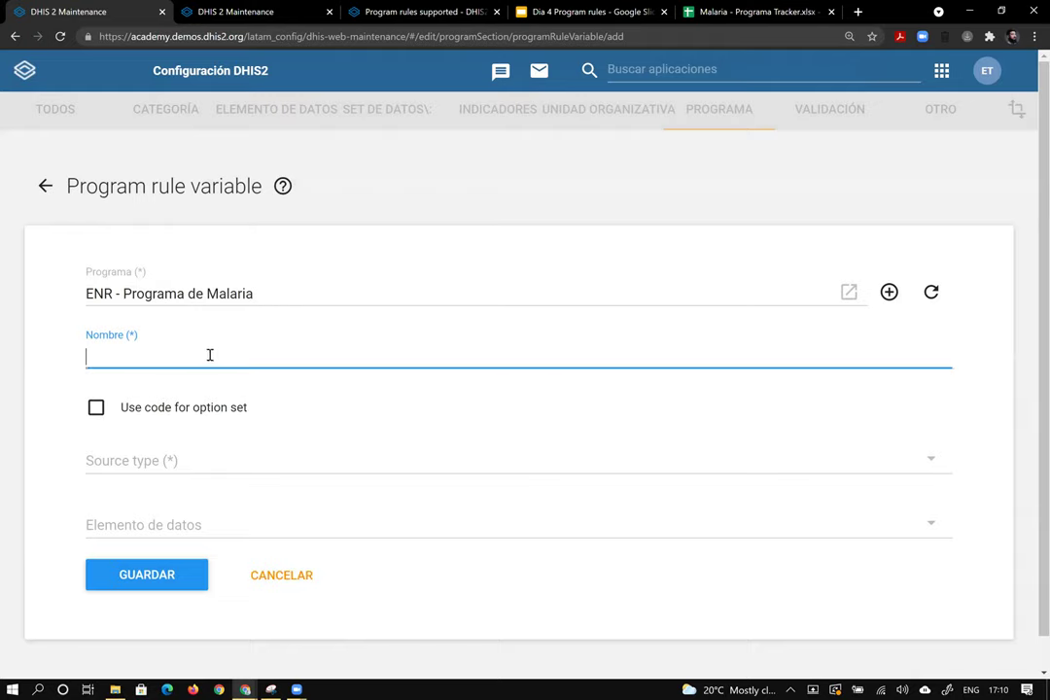
{"action": "type", "text": "Resultado_final"}
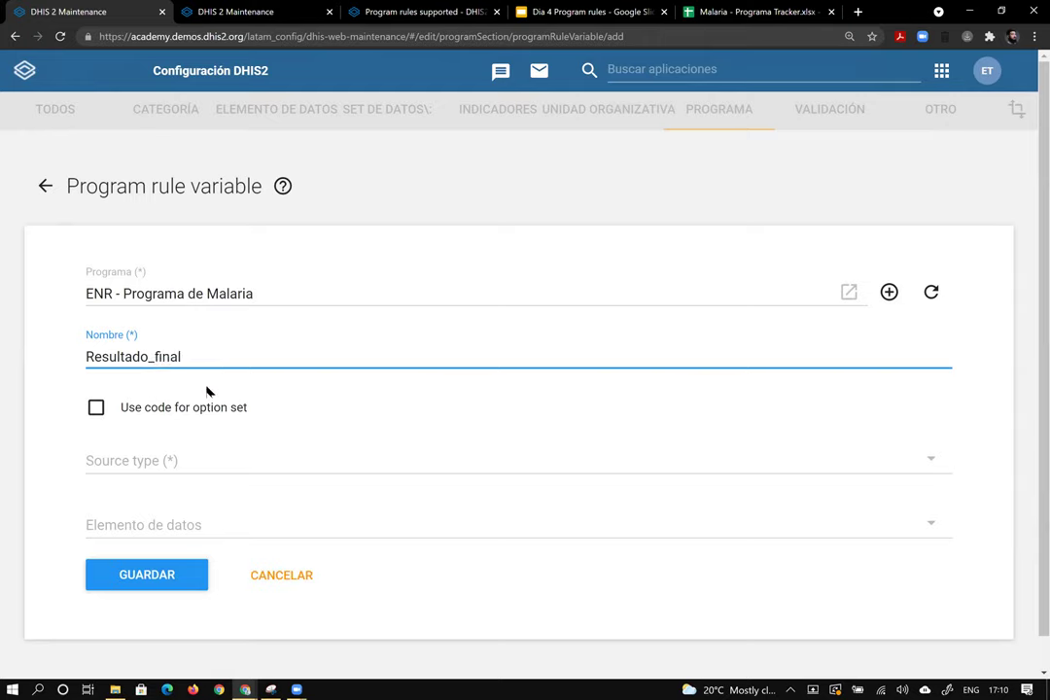
Use Data element in current event as the variable's source, enable Use code for option set, select ENR - Resultado as data element, and save
{"action": "left_click", "coordinate": [183, 470]}
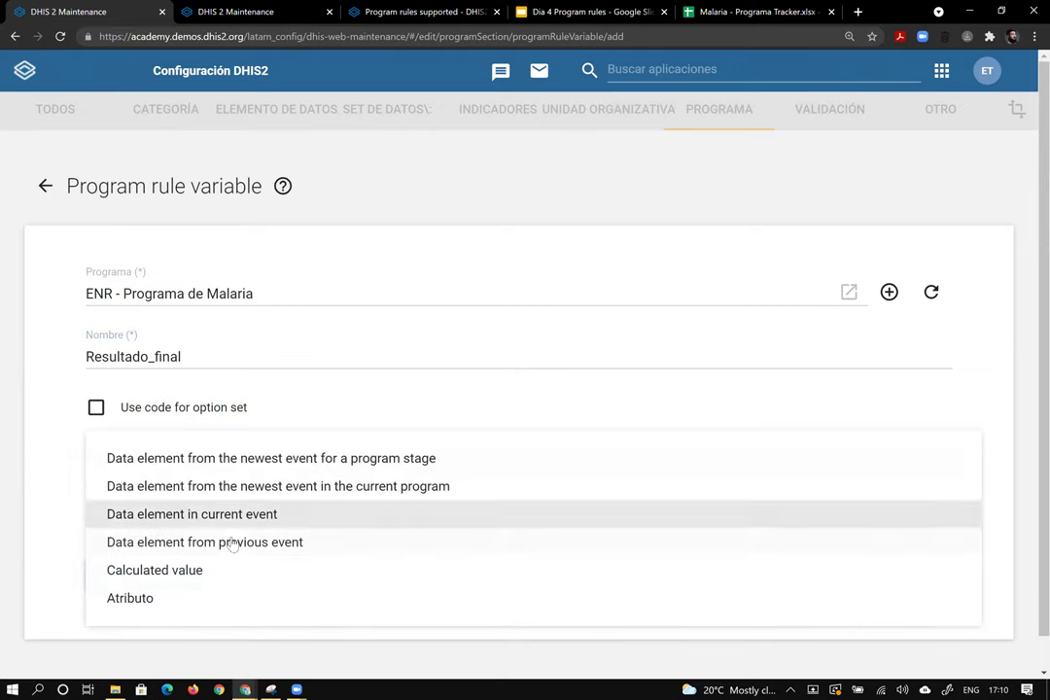
{"action": "left_click", "coordinate": [244, 521]}
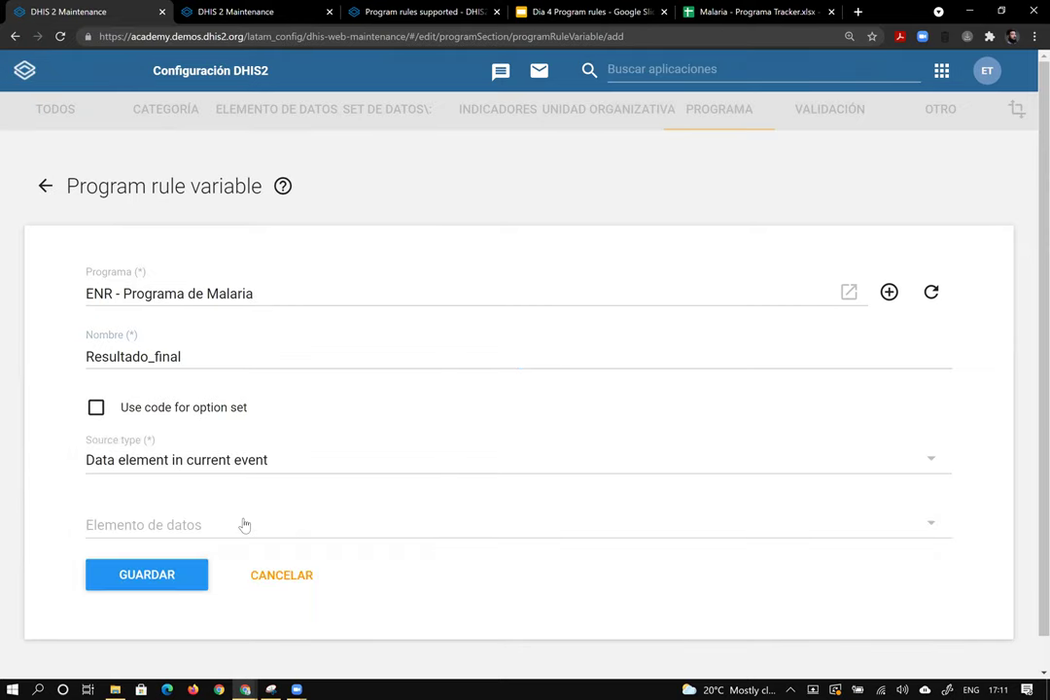
{"action": "left_click", "coordinate": [96, 411]}
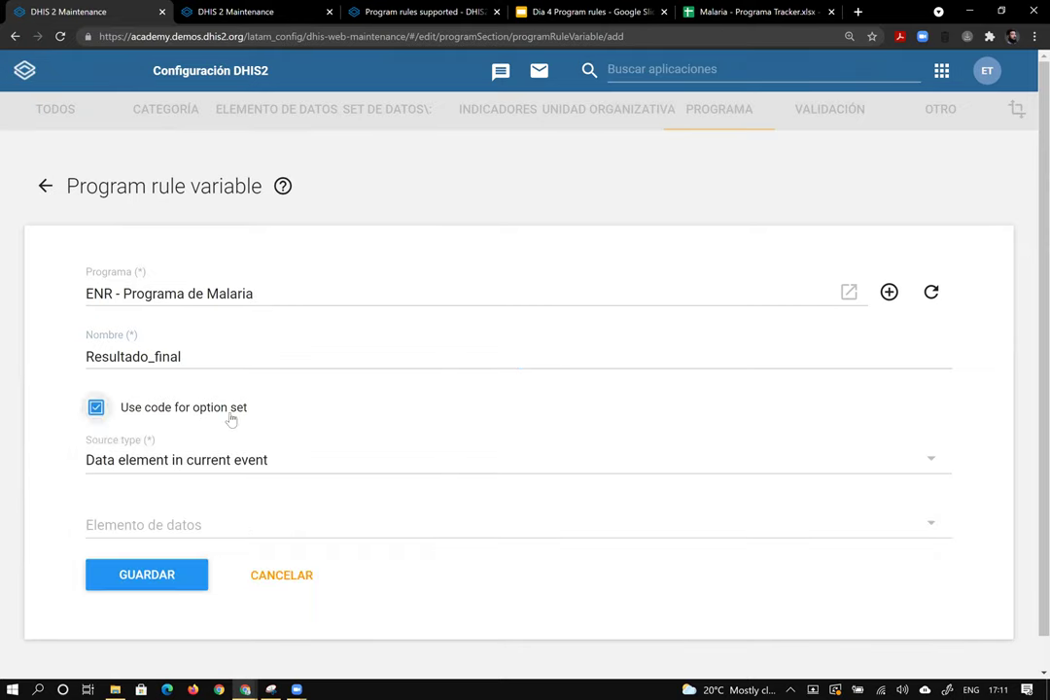
{"action": "left_click", "coordinate": [237, 530]}
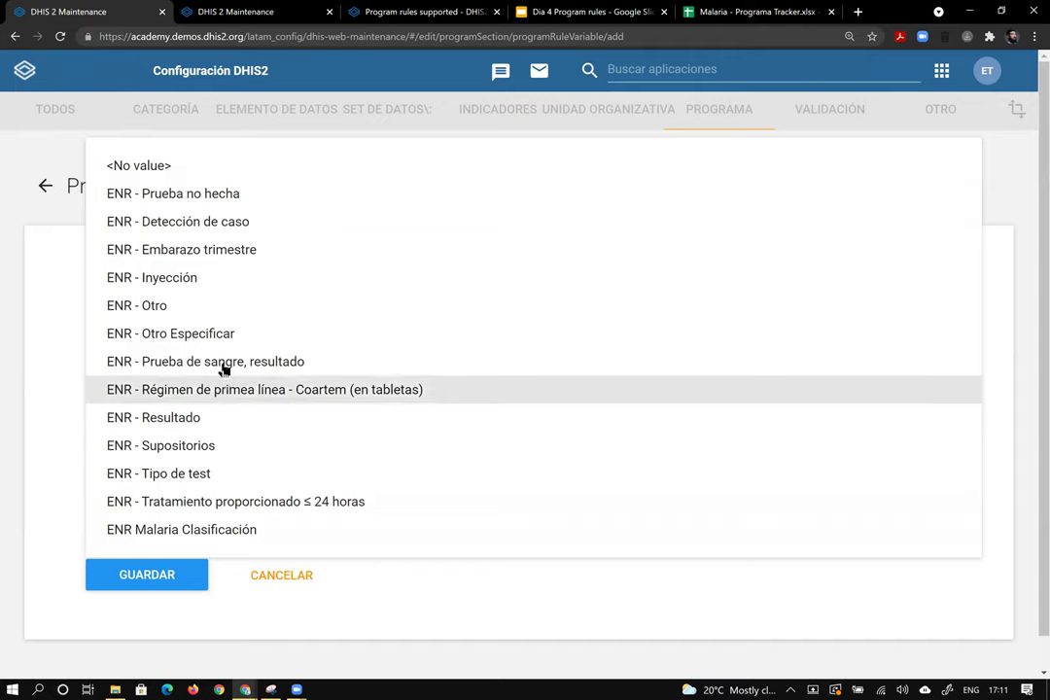
{"action": "scroll", "coordinate": [224, 379], "scroll_direction": "down", "scroll_amount": 1}
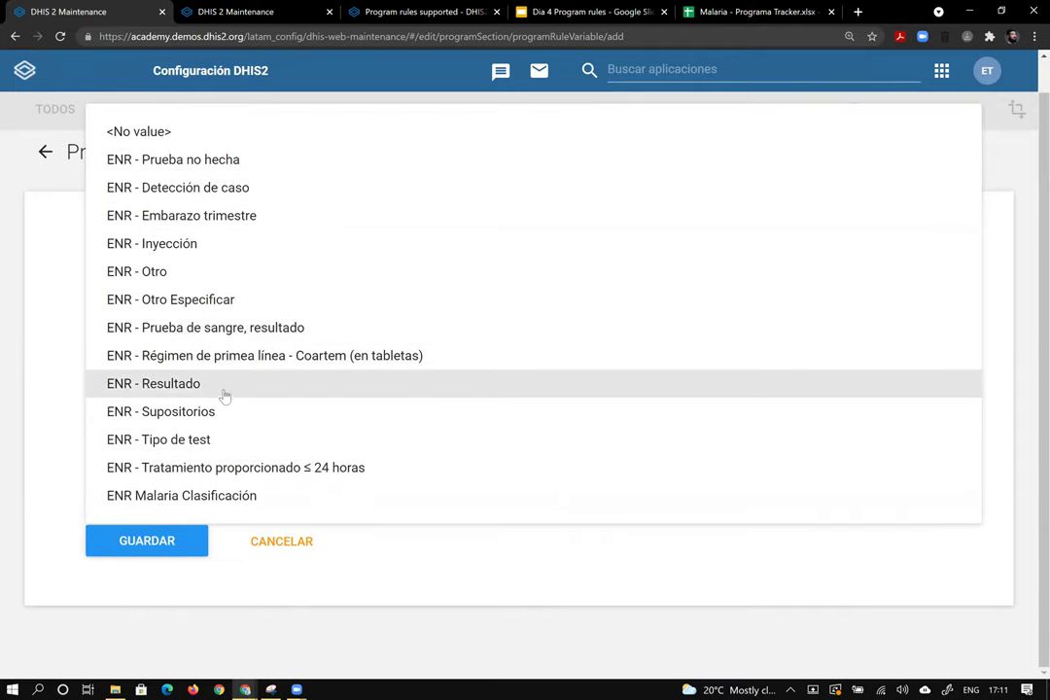
{"action": "left_click", "coordinate": [225, 389]}
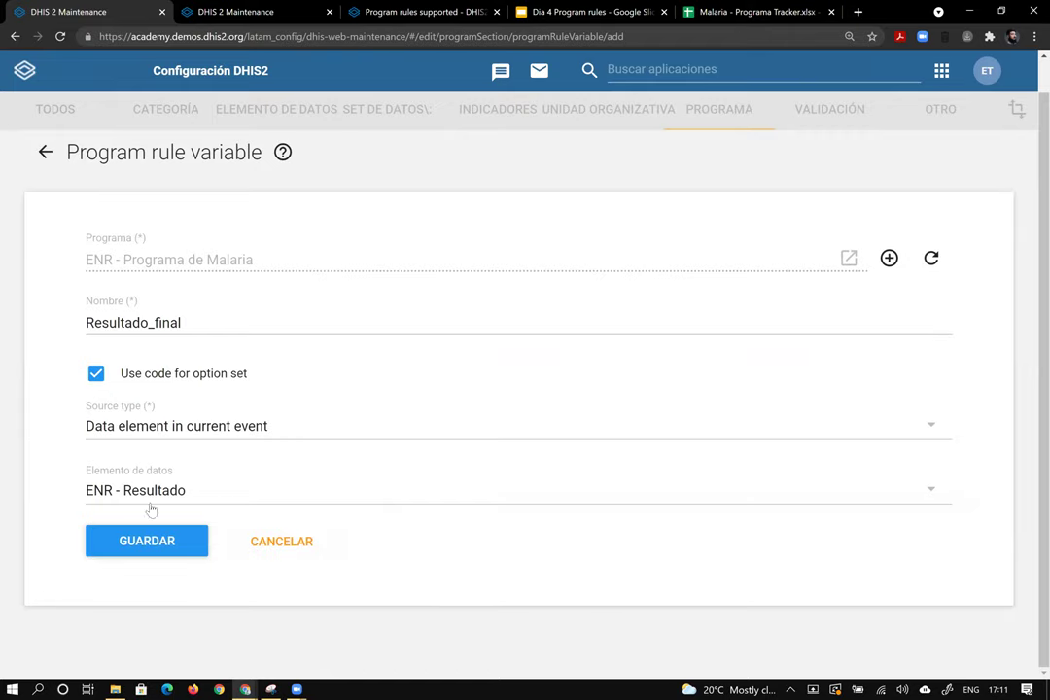
{"action": "left_click", "coordinate": [154, 543]}
{"action": "left_click", "coordinate": [151, 543]}
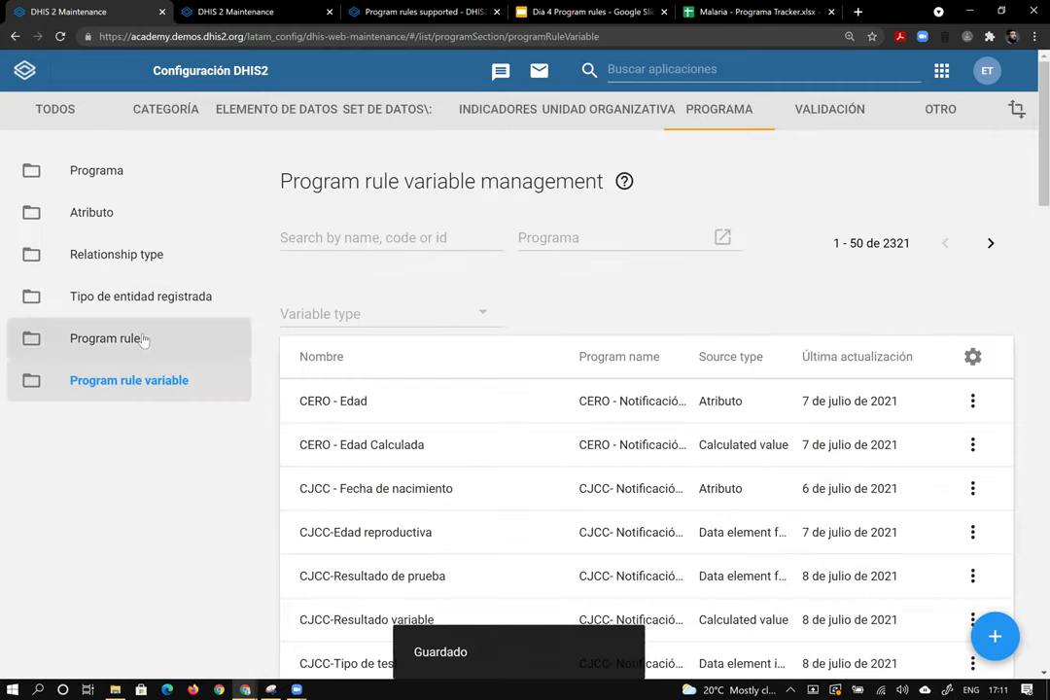
Start a new program rule for ENR - Programa de Malaria that triggers only for the Resultado program stage
{"action": "left_click", "coordinate": [143, 339]}
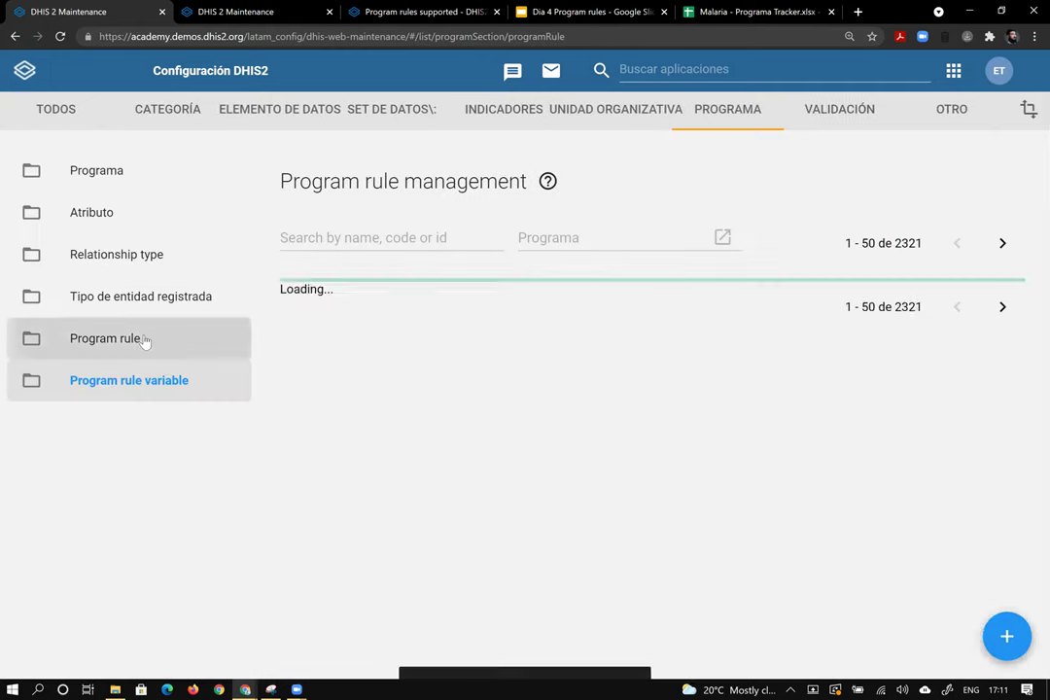
{"action": "left_click", "coordinate": [994, 638]}
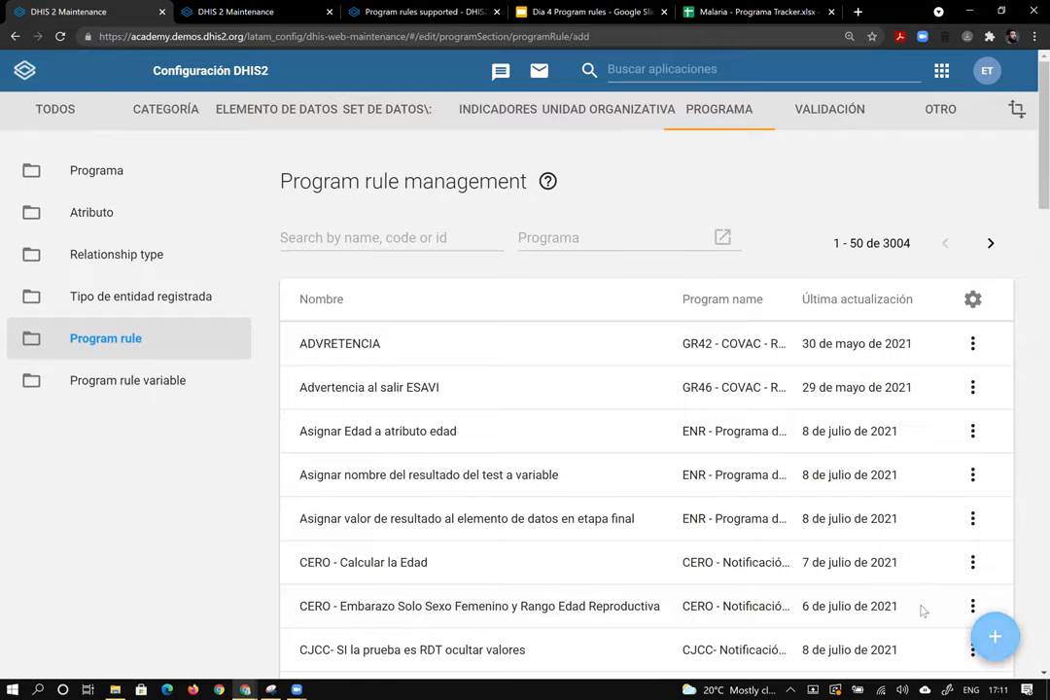
{"action": "left_click", "coordinate": [206, 364]}
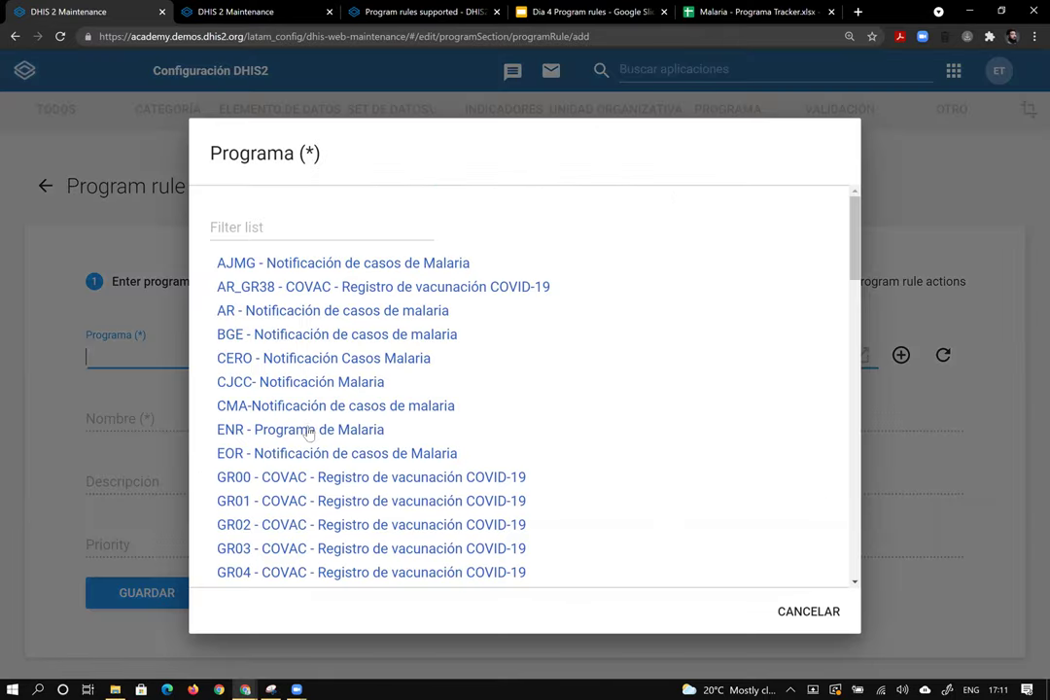
{"action": "left_click", "coordinate": [220, 428]}
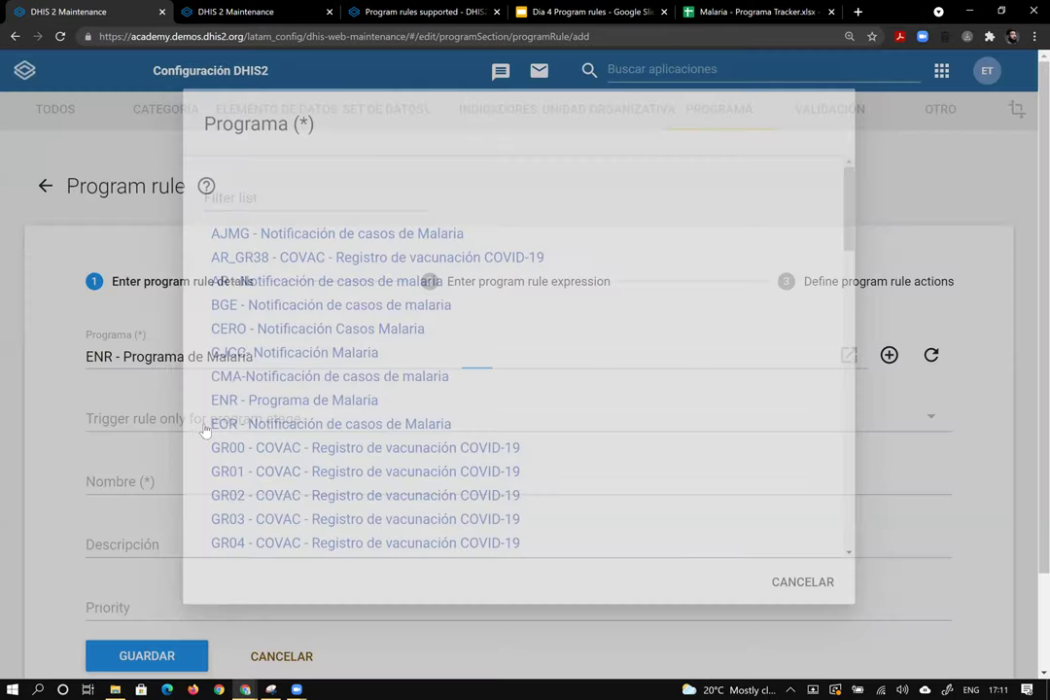
{"action": "left_click", "coordinate": [206, 425]}
{"action": "left_click", "coordinate": [169, 475]}
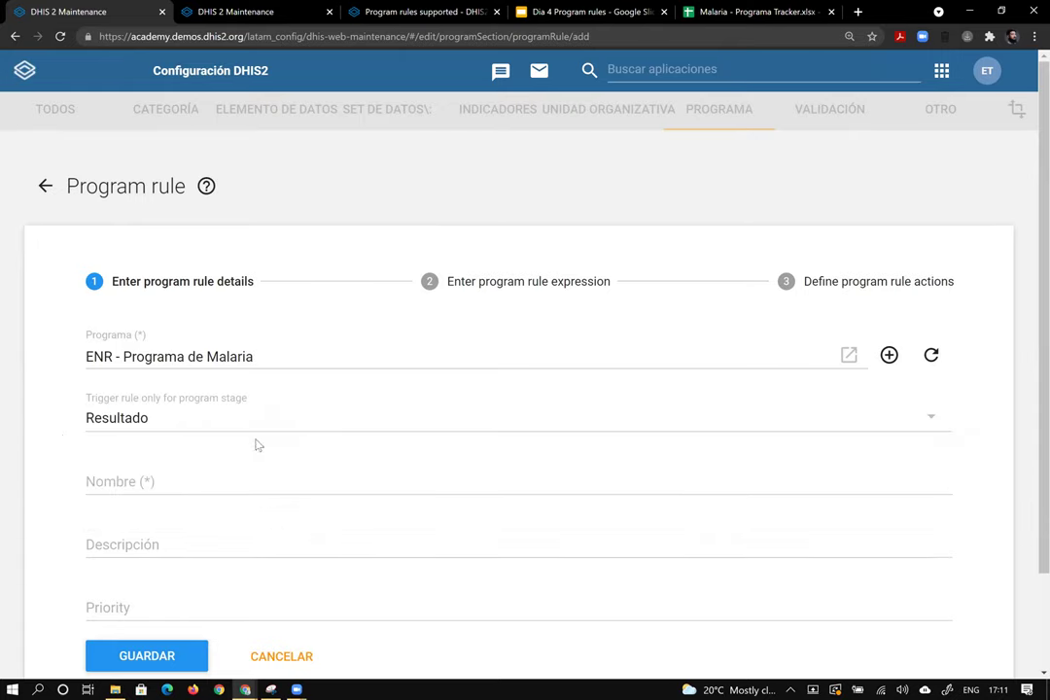
Name the program rule "Si la persona ha fallecido, mostrar advertencia"
{"action": "left_click", "coordinate": [223, 487]}
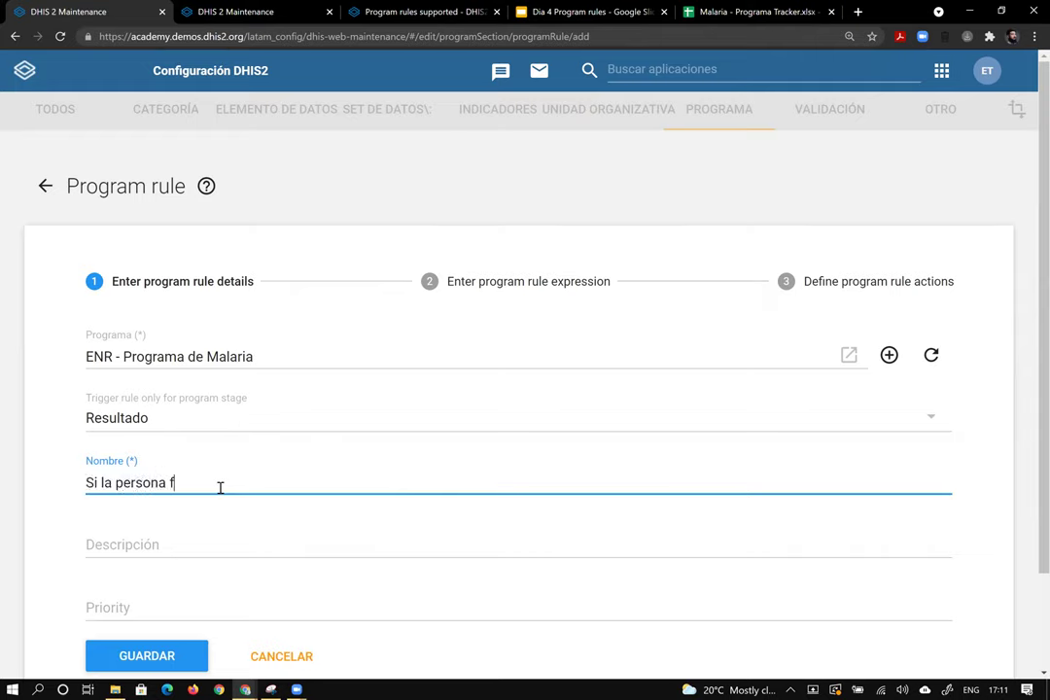
{"action": "type", "text": "Si la persona fallecido,"}
{"action": "left_click", "coordinate": [165, 484]}
{"action": "type", "text": "ha fallecido, mostrar advertencia"}
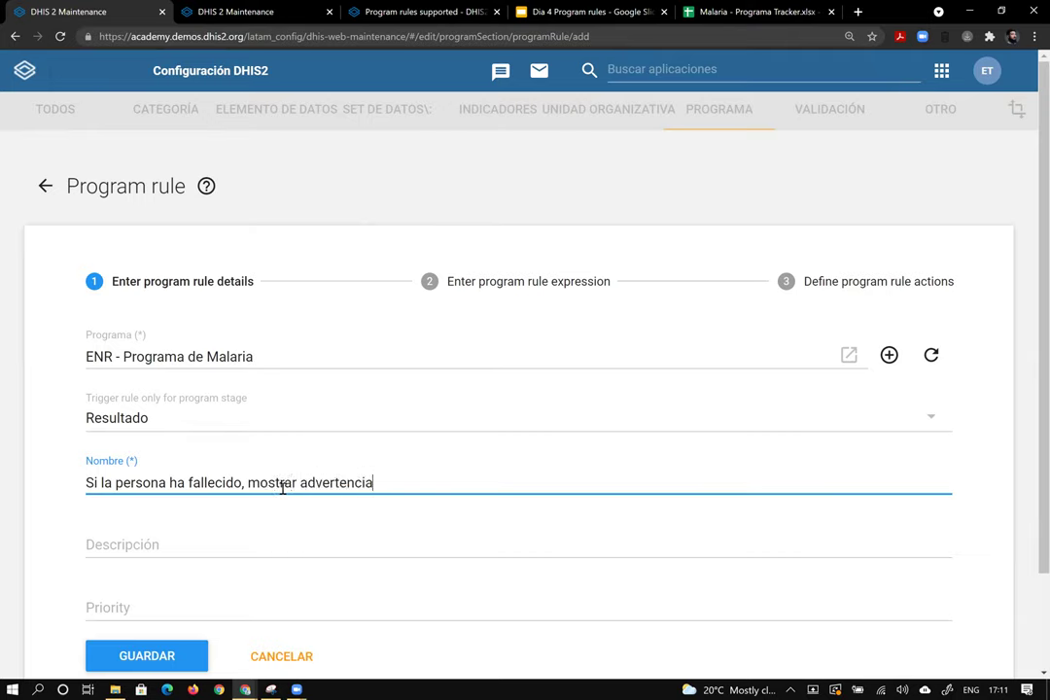
Insert the Resultado_final variable and the d2:hasValue function into the program rule's condition
{"action": "left_click", "coordinate": [526, 290]}
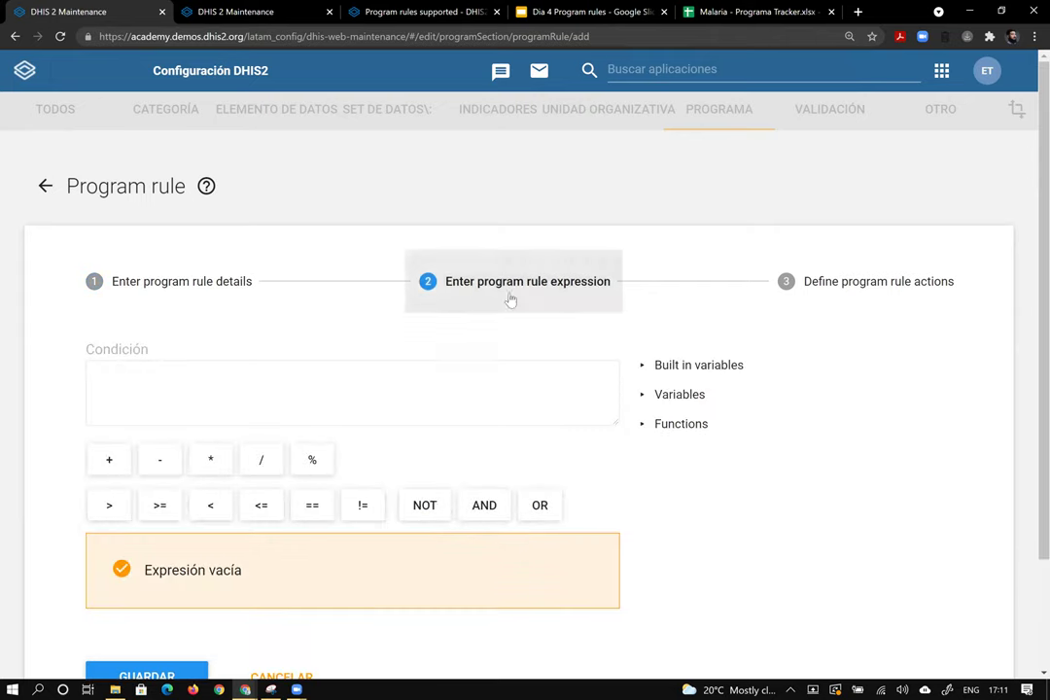
{"action": "left_click", "coordinate": [343, 387]}
{"action": "left_click", "coordinate": [693, 394]}
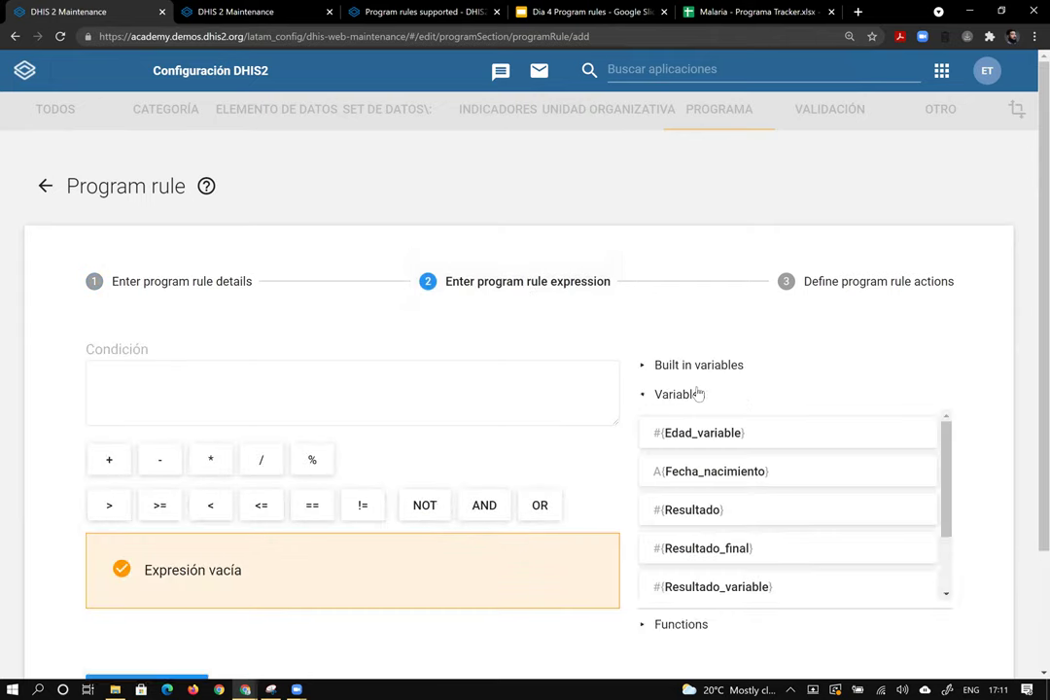
{"action": "left_click", "coordinate": [766, 549]}
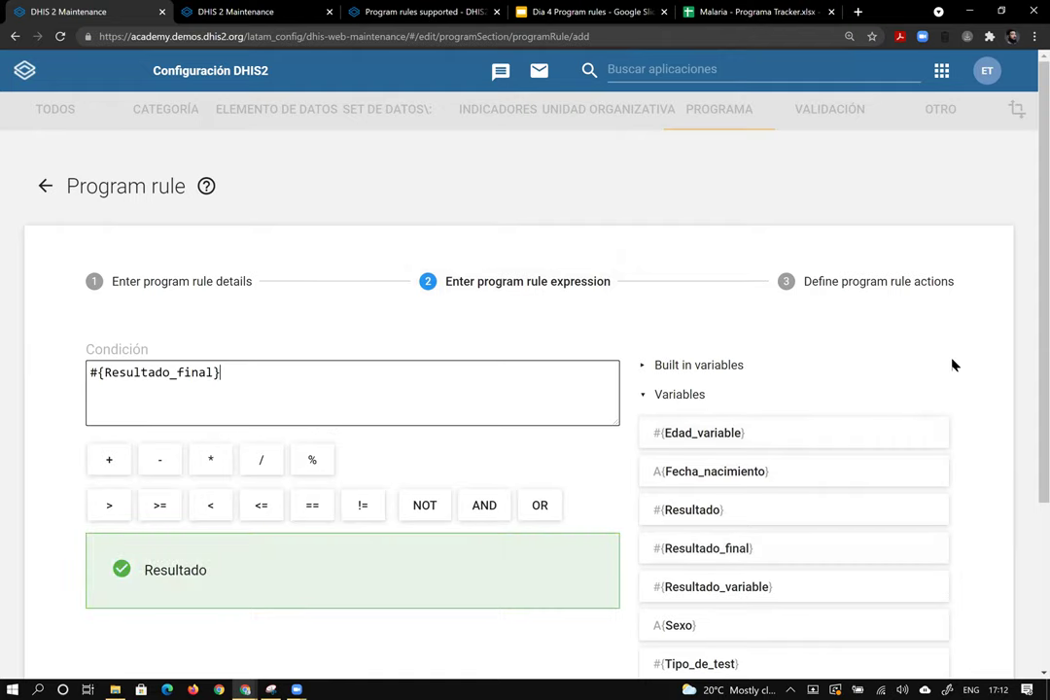
{"action": "scroll", "coordinate": [968, 354], "scroll_direction": "down", "scroll_amount": 3}
{"action": "left_click", "coordinate": [695, 476]}
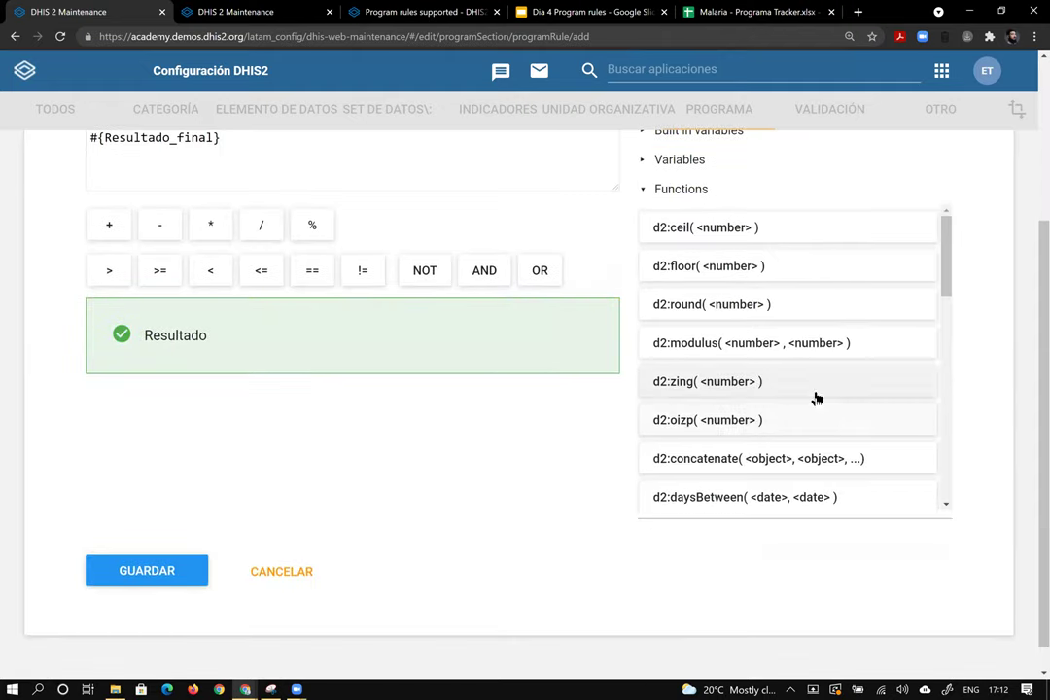
{"action": "left_click_drag", "start_coordinate": [948, 284], "coordinate": [937, 344]}
{"action": "scroll", "coordinate": [937, 348], "scroll_direction": "down", "scroll_amount": 3}
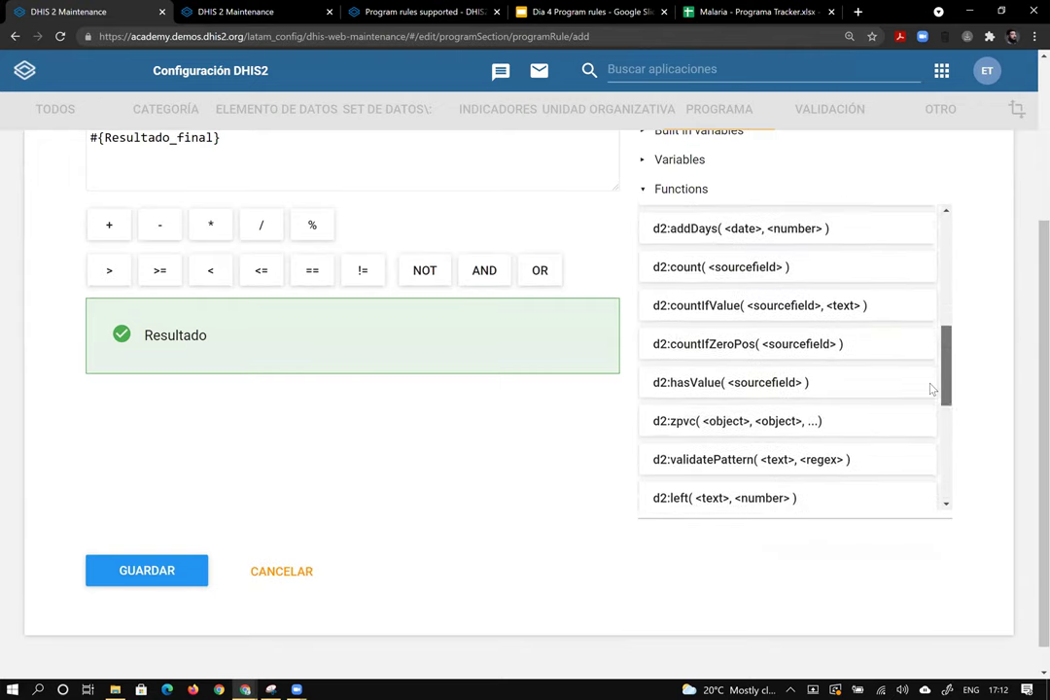
{"action": "left_click", "coordinate": [722, 358]}
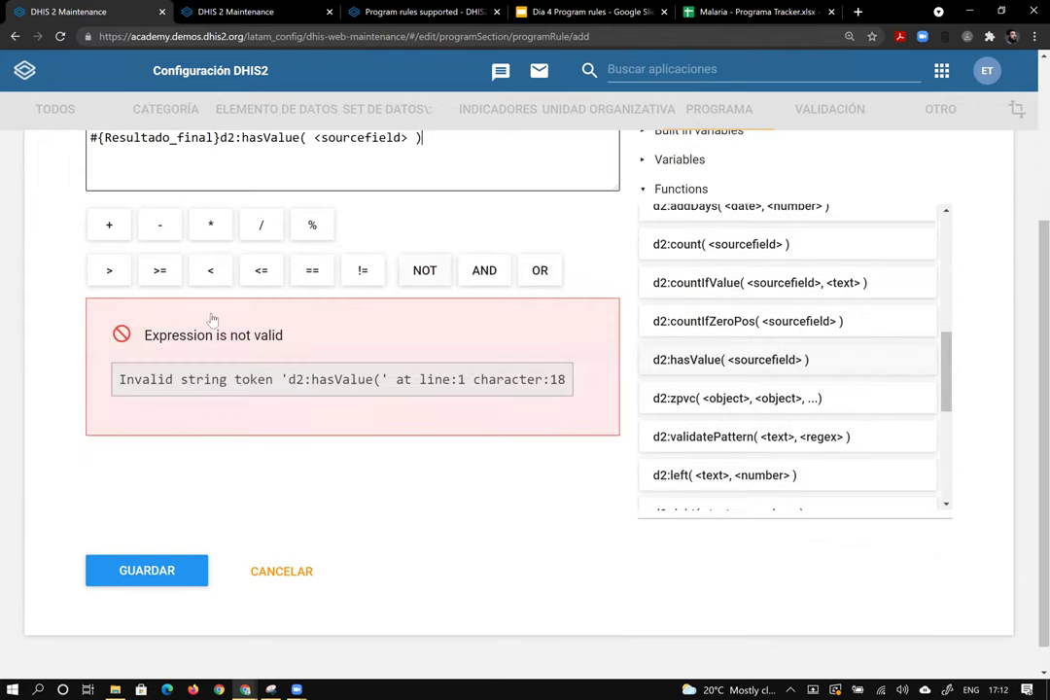
Rework the condition so the variable name replaces the function's source field, giving d2:hasValue( 'Resultado_final' )
{"action": "scroll", "coordinate": [211, 321], "scroll_direction": "up", "scroll_amount": 3}
{"action": "left_click_drag", "start_coordinate": [218, 372], "coordinate": [89, 372]}
{"action": "key", "text": "ctrl+c"}
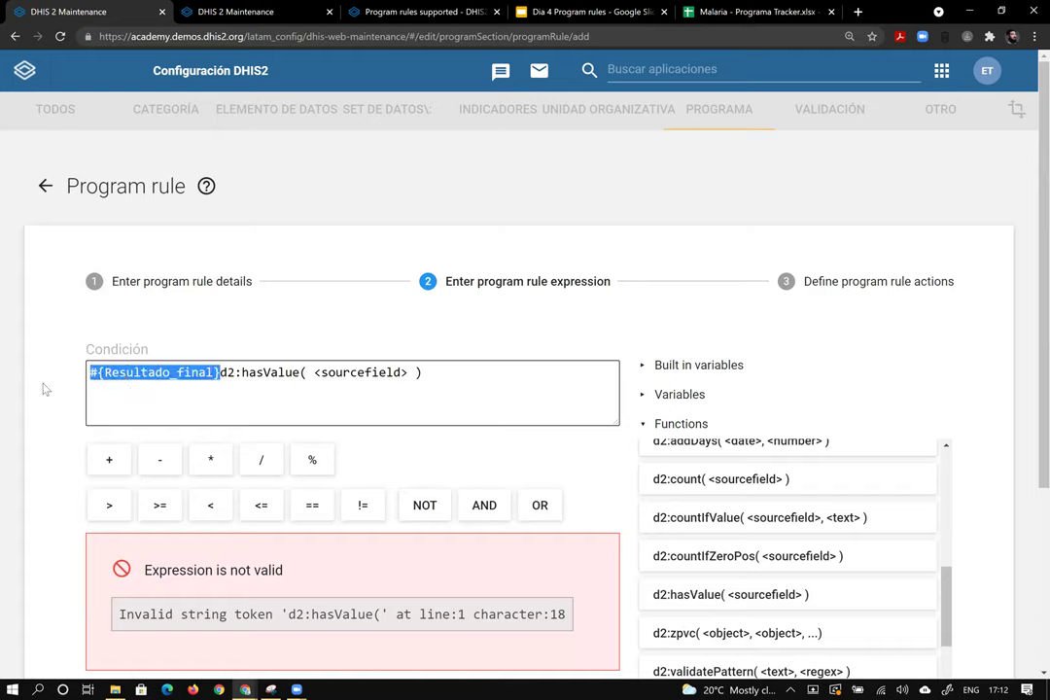
{"action": "key", "text": "BackSpace"}
{"action": "left_click_drag", "start_coordinate": [185, 372], "coordinate": [280, 373]}
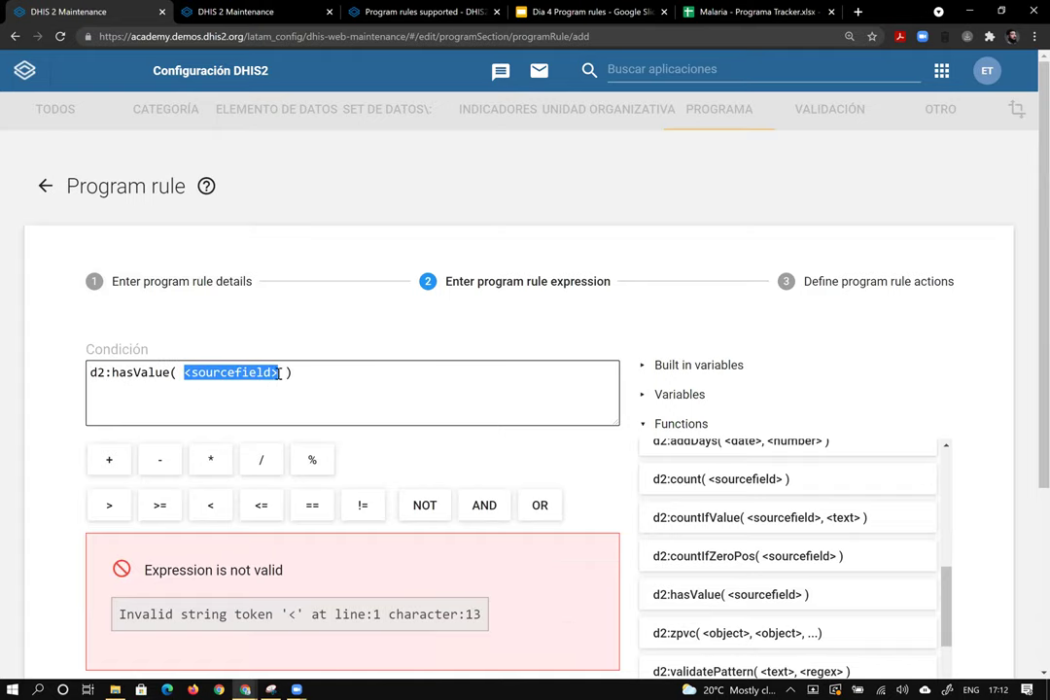
{"action": "type", "text": "'"}
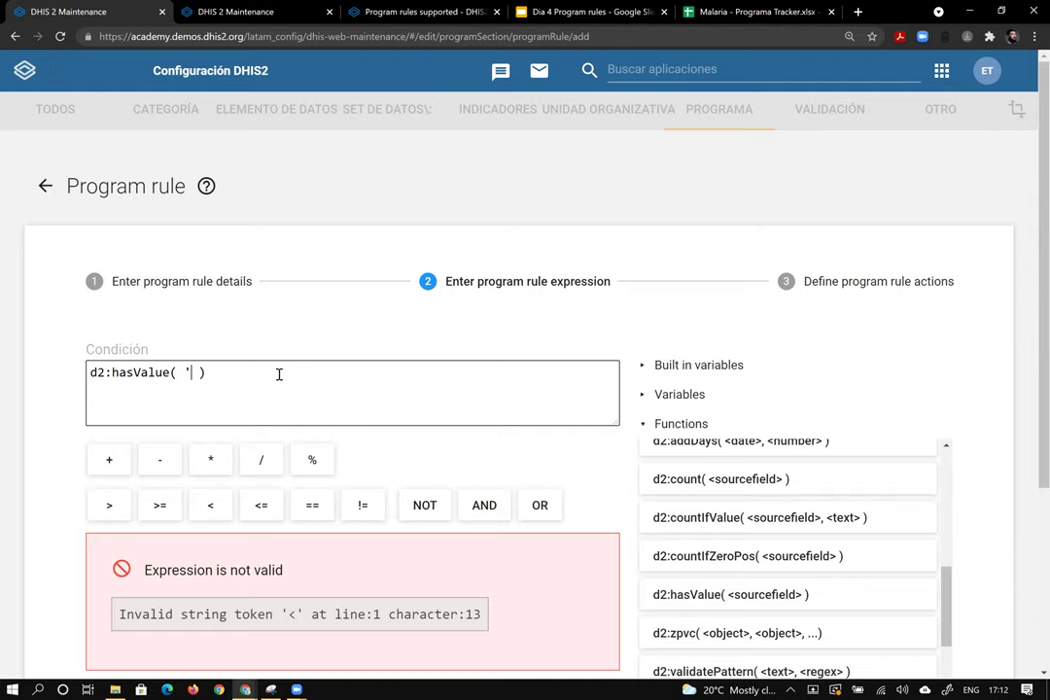
{"action": "key", "text": "ctrl+v"}
{"action": "key", "text": "BackSpace"}
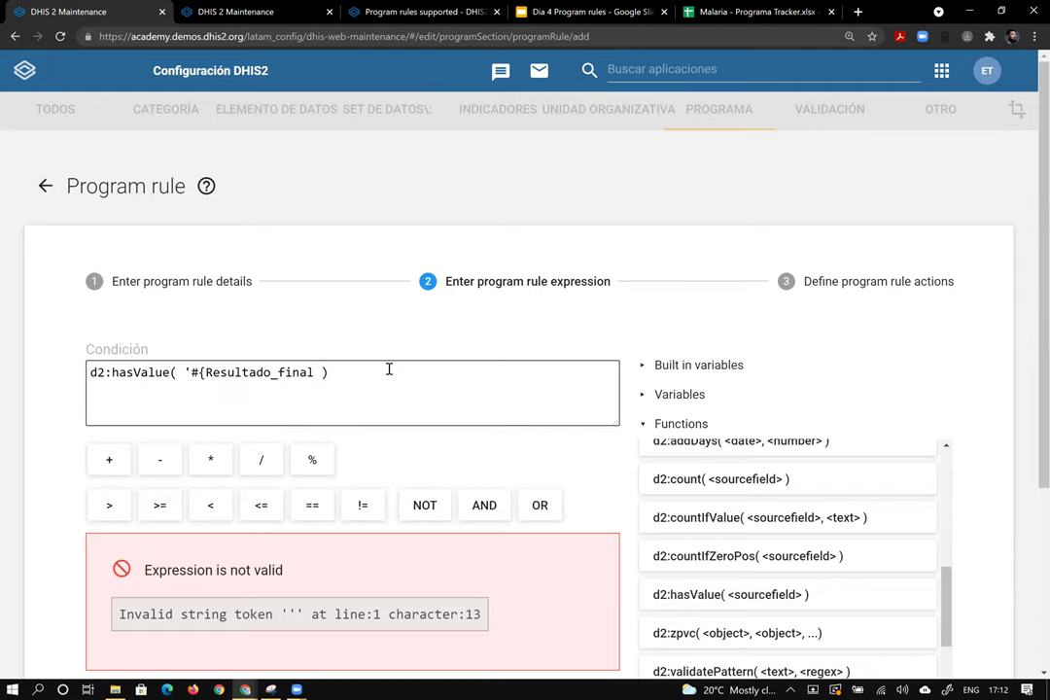
{"action": "type", "text": "'"}
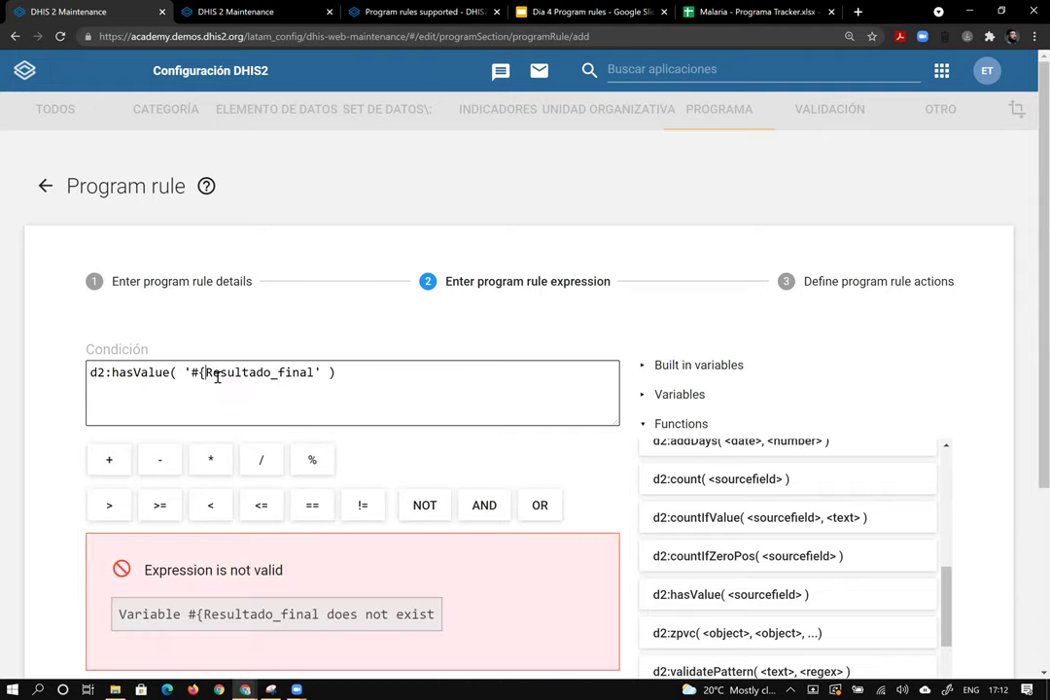
{"action": "key", "text": "BackSpace"}
{"action": "key", "text": "BackSpace"}
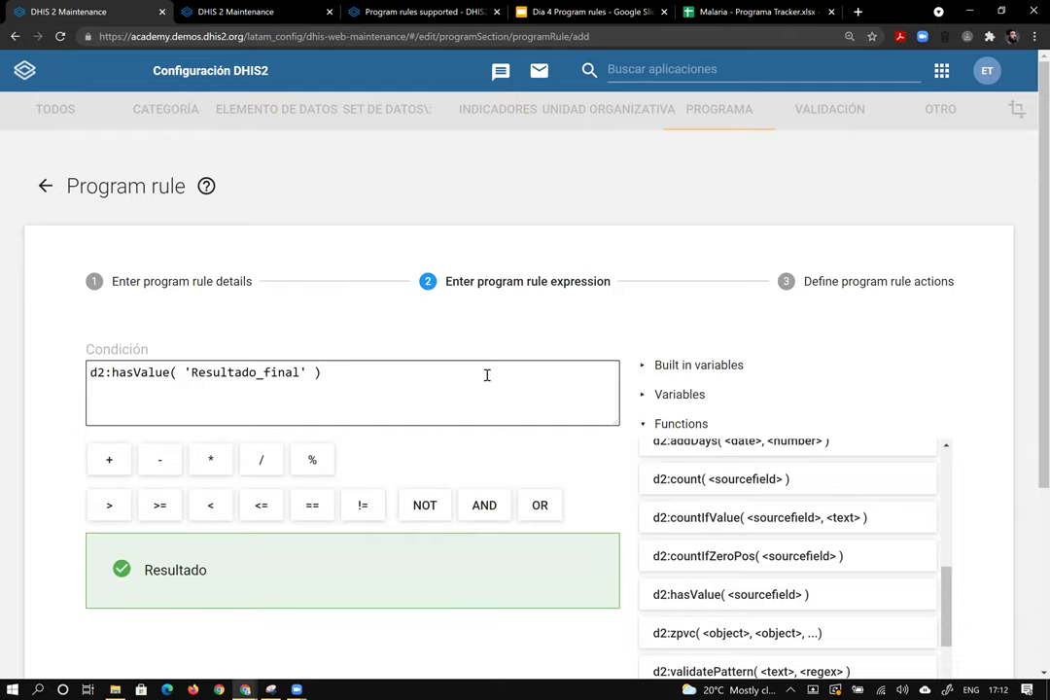
{"action": "left_click", "coordinate": [841, 282]}
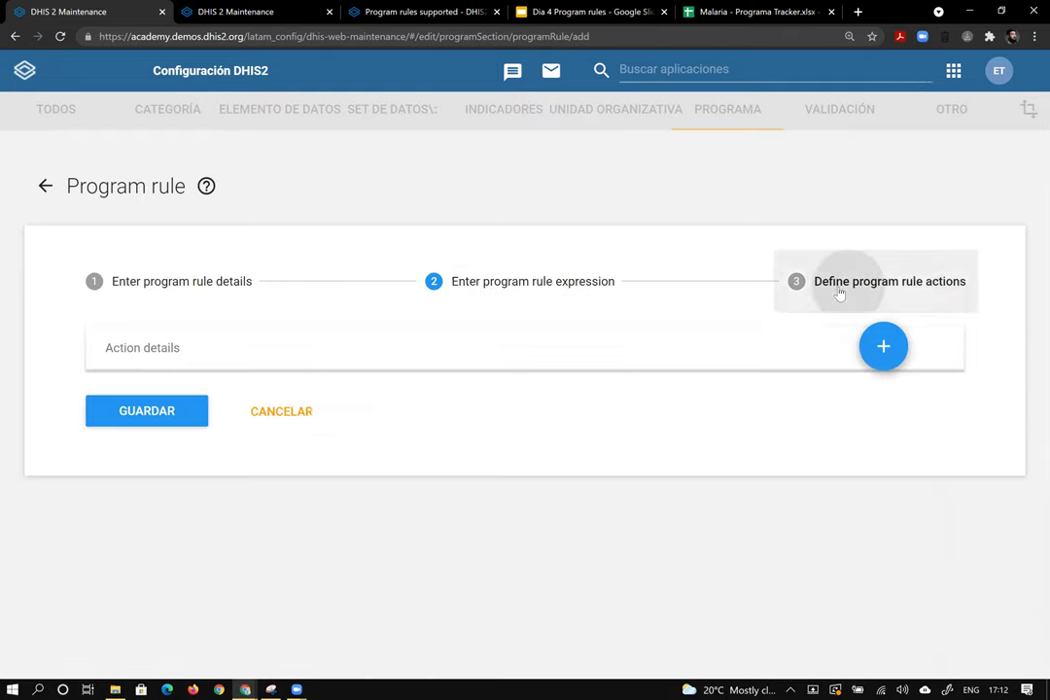
{"action": "left_click", "coordinate": [865, 349]}
{"action": "left_click", "coordinate": [743, 370]}
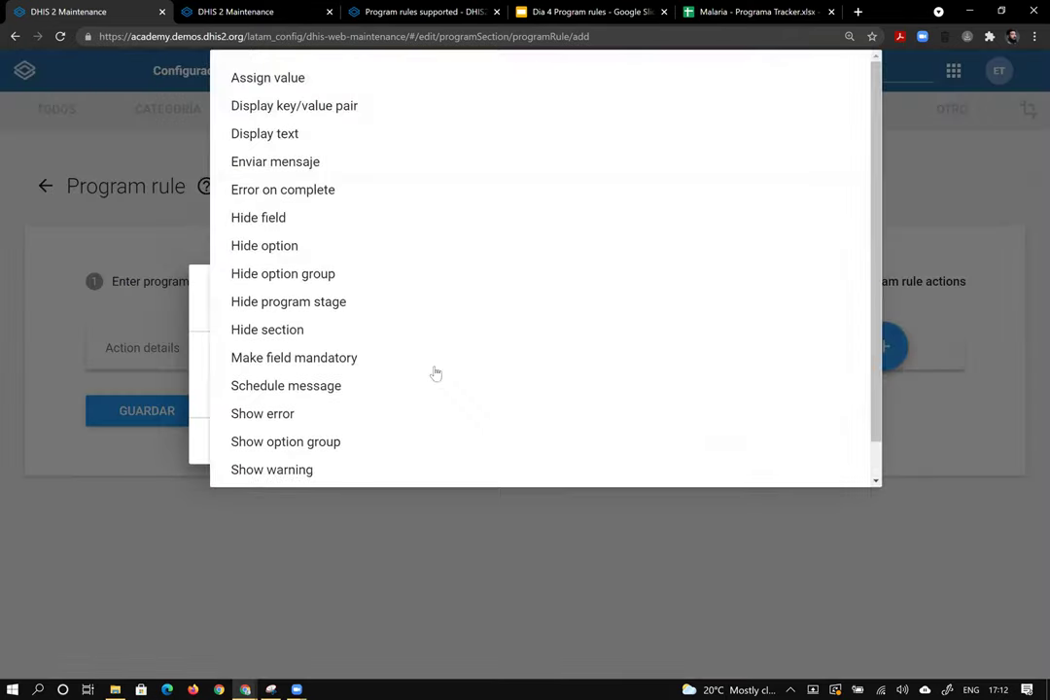
{"action": "left_click", "coordinate": [146, 356]}
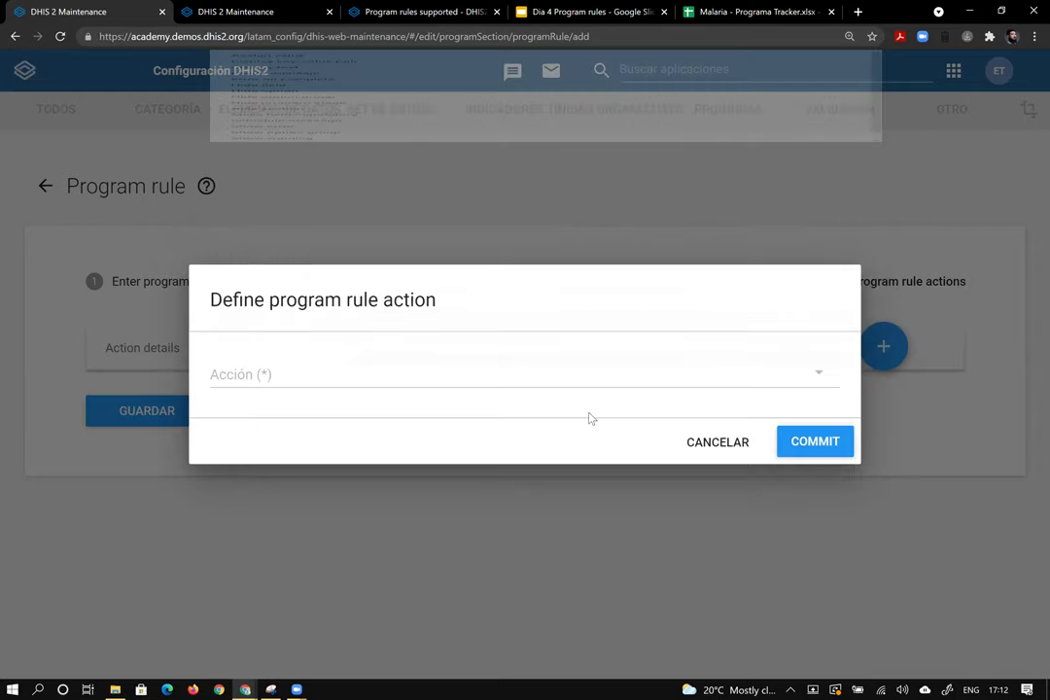
{"action": "left_click", "coordinate": [694, 442]}
{"action": "left_click", "coordinate": [554, 294]}
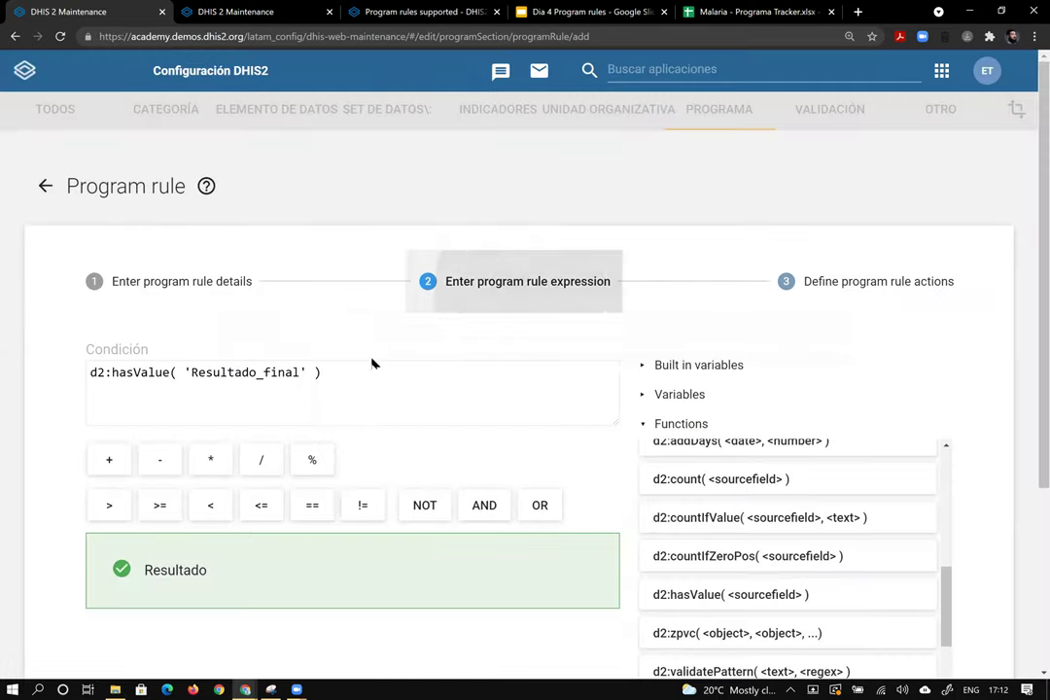
Extend the condition with an AND and the start of an equality comparison on the variable: && #{Resultado_final} ==
{"action": "left_click", "coordinate": [484, 505]}
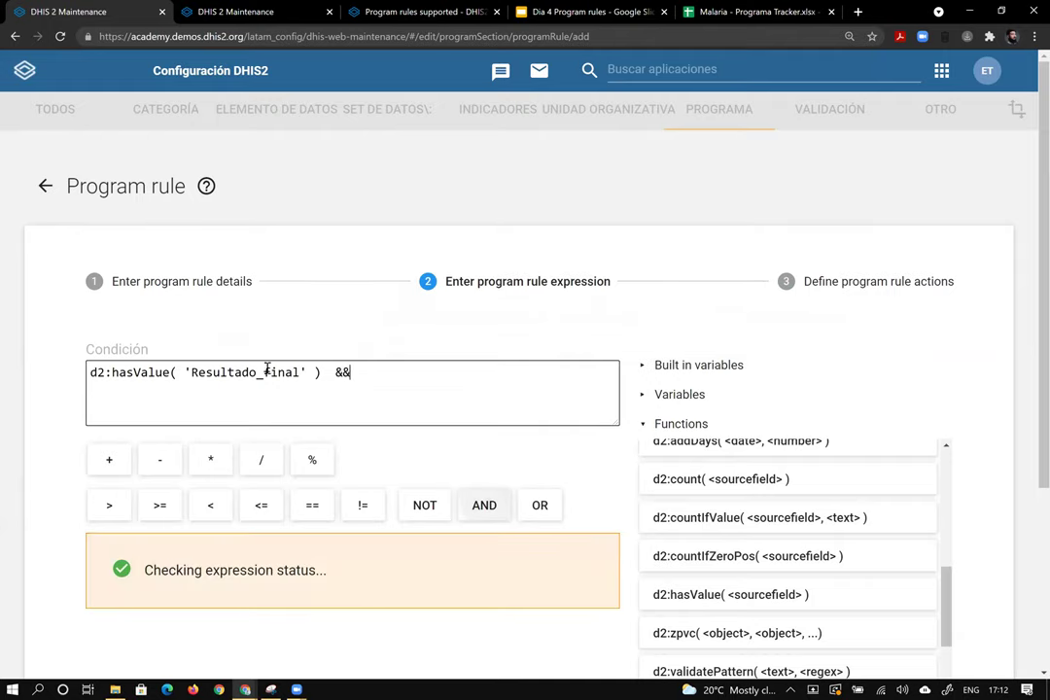
{"action": "left_click", "coordinate": [671, 395]}
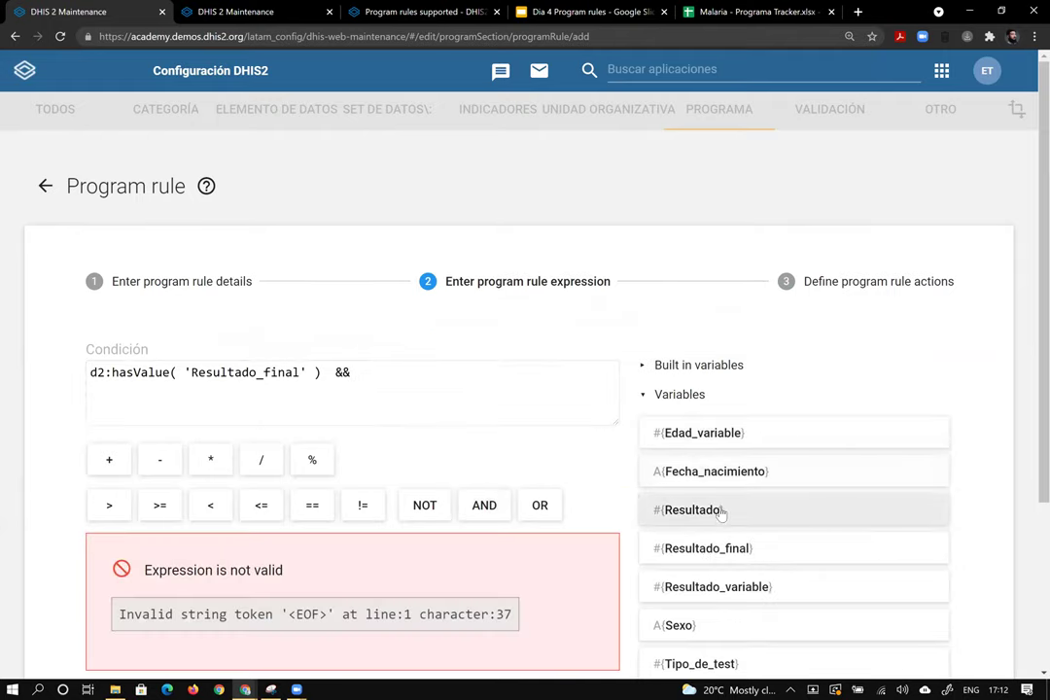
{"action": "left_click", "coordinate": [704, 549]}
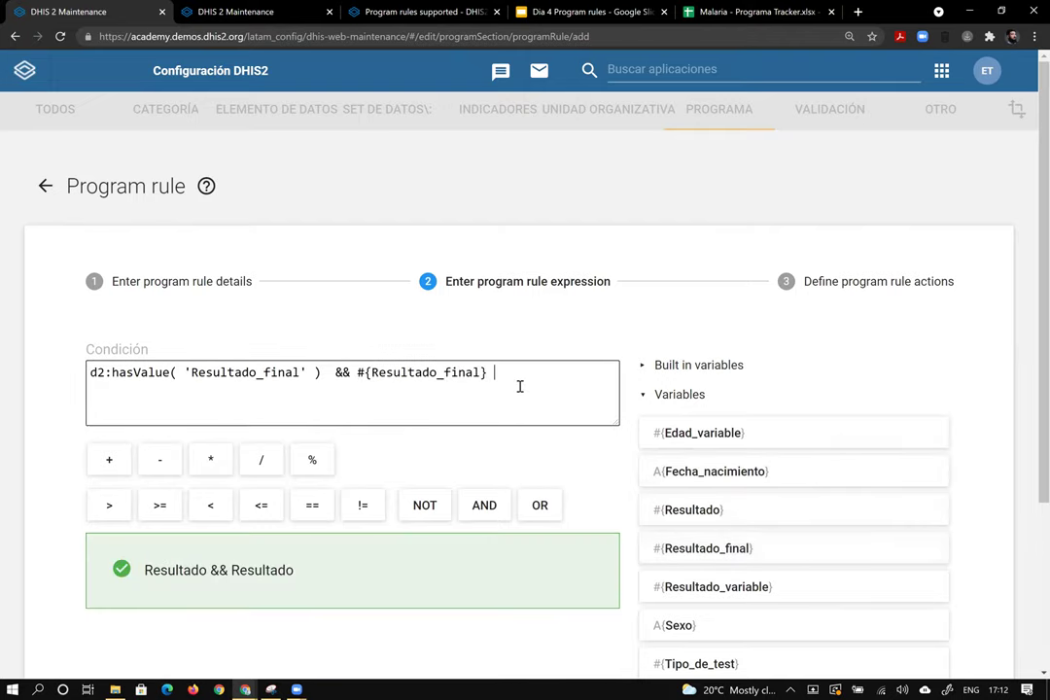
{"action": "type", "text": "=="}
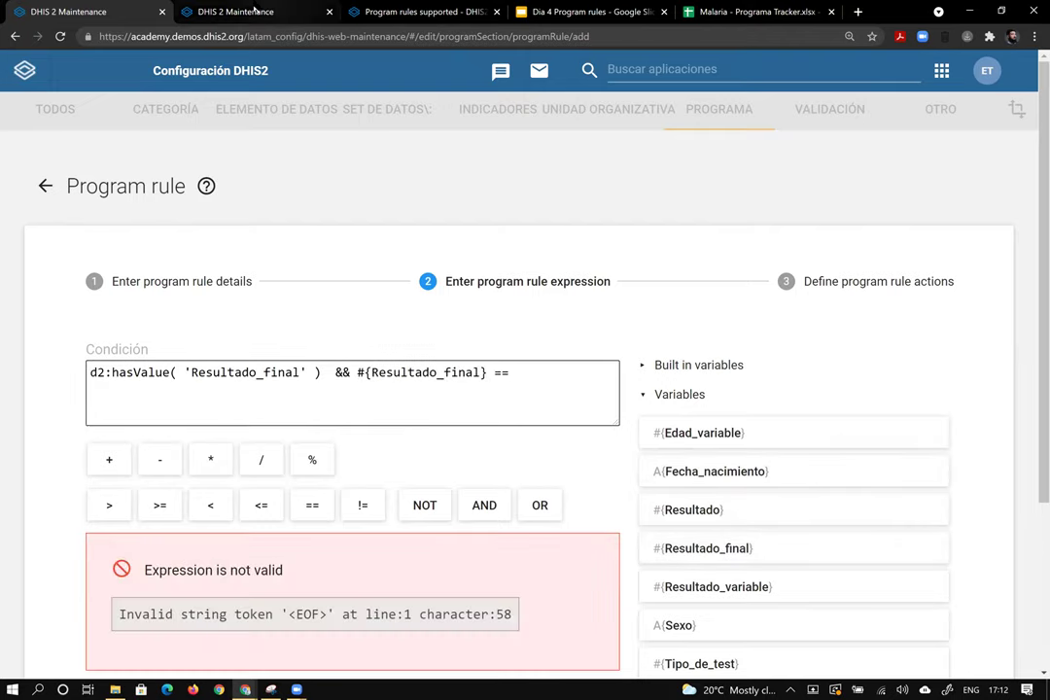
Look up the code of Fallecido in the ENR - Malaria Resultado option set and complete the comparison with 'ENRFallecido'
{"action": "left_click", "coordinate": [256, 11]}
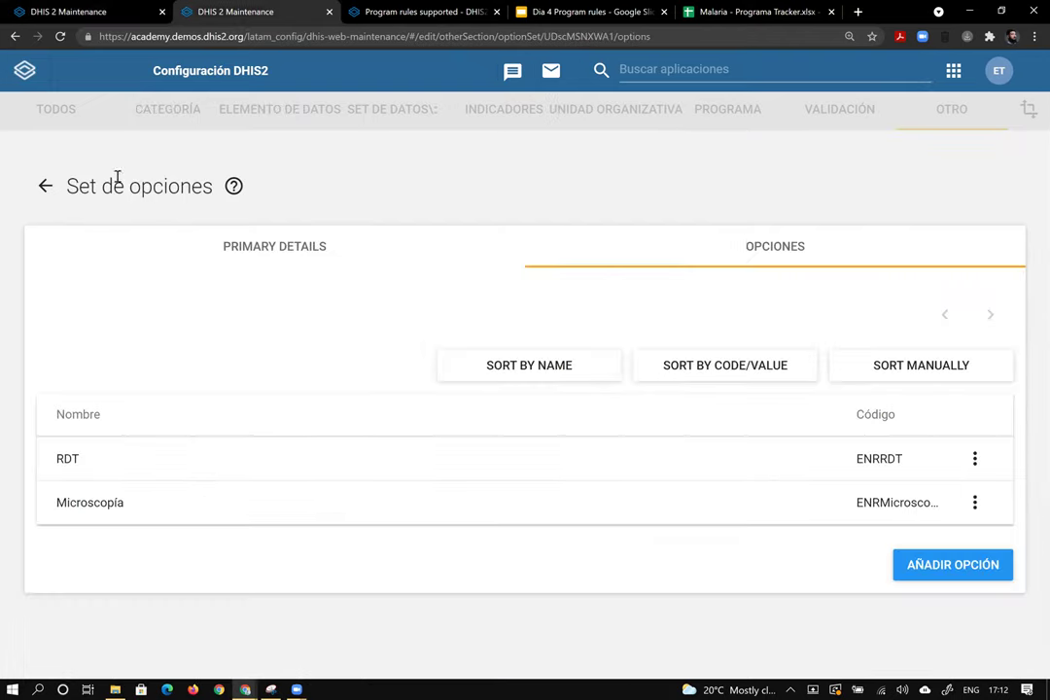
{"action": "left_click", "coordinate": [45, 186]}
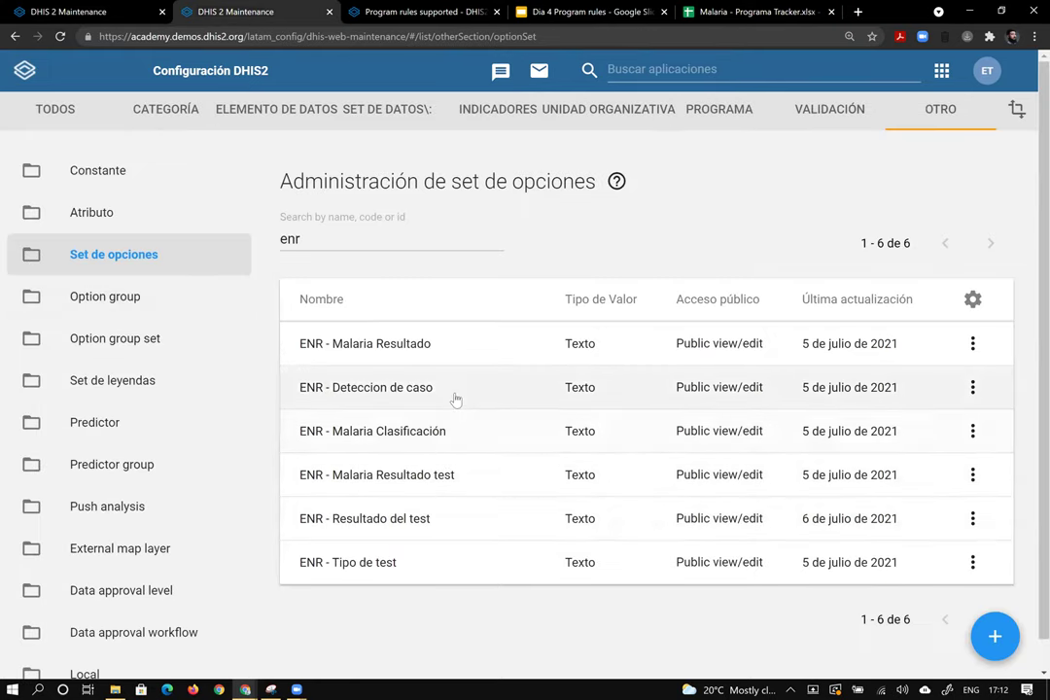
{"action": "left_click", "coordinate": [458, 348]}
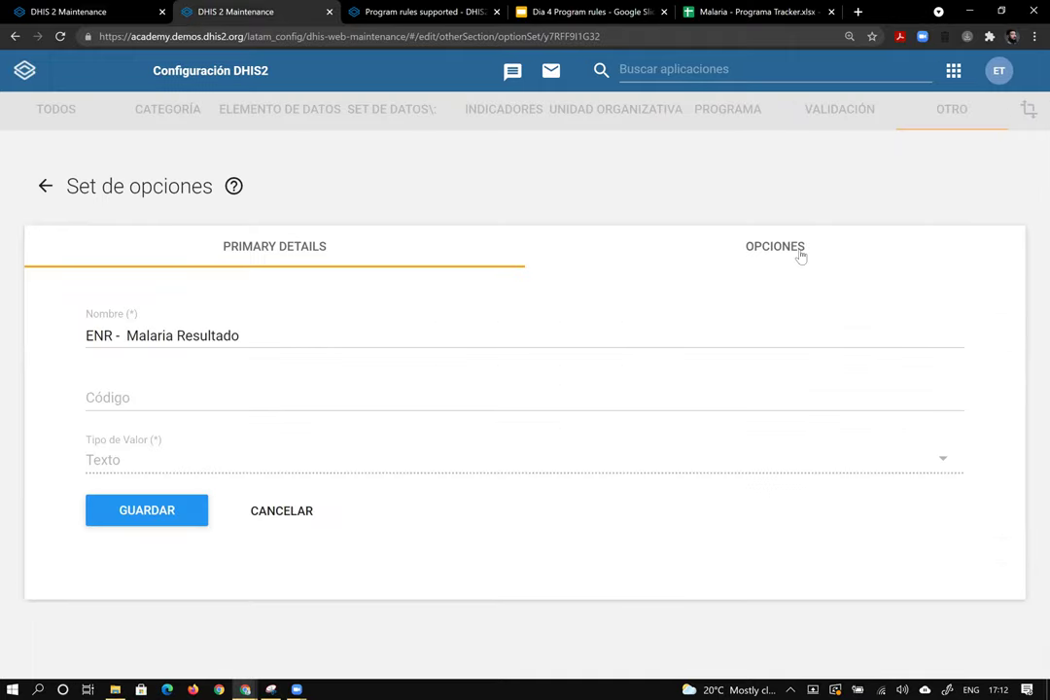
{"action": "left_click", "coordinate": [788, 249]}
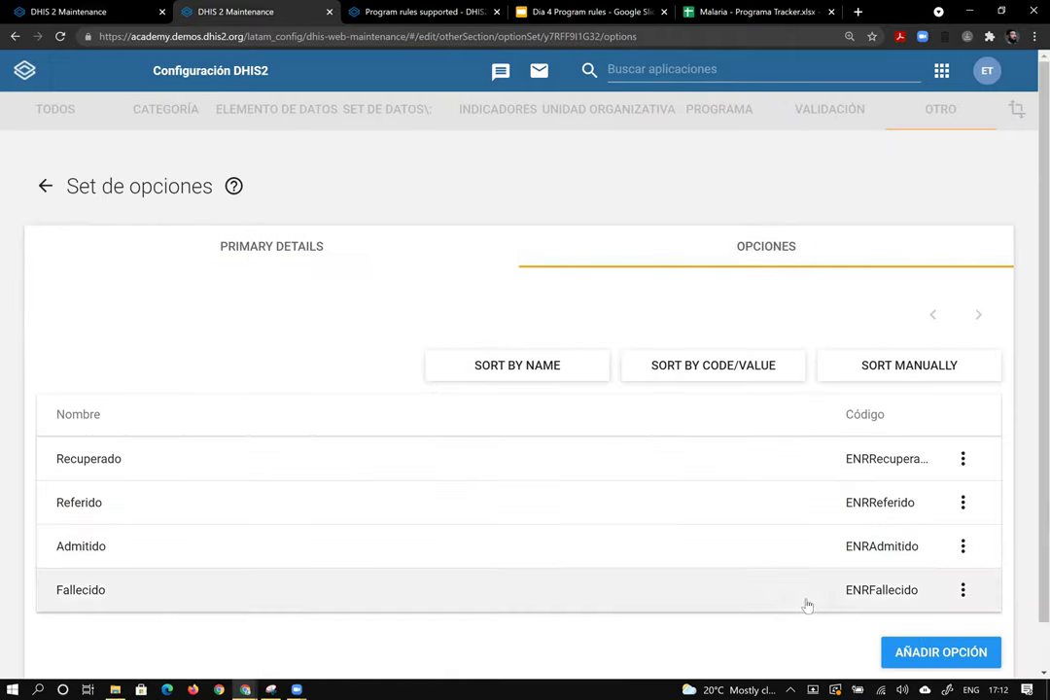
{"action": "key", "text": "ctrl+shift+Tab"}
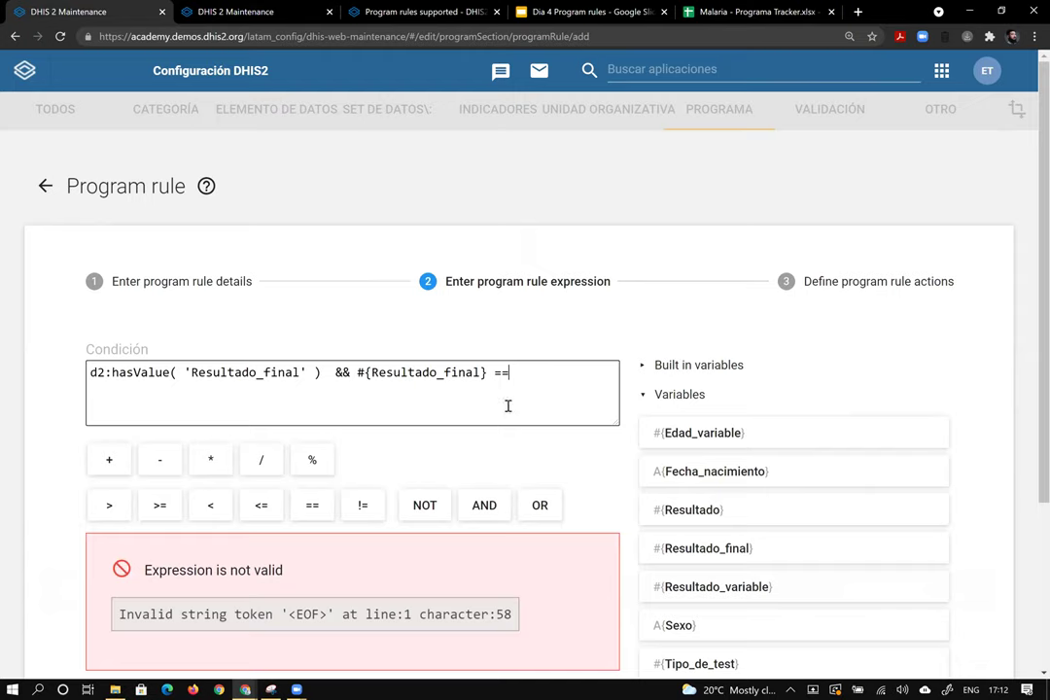
{"action": "type", "text": "EN"}
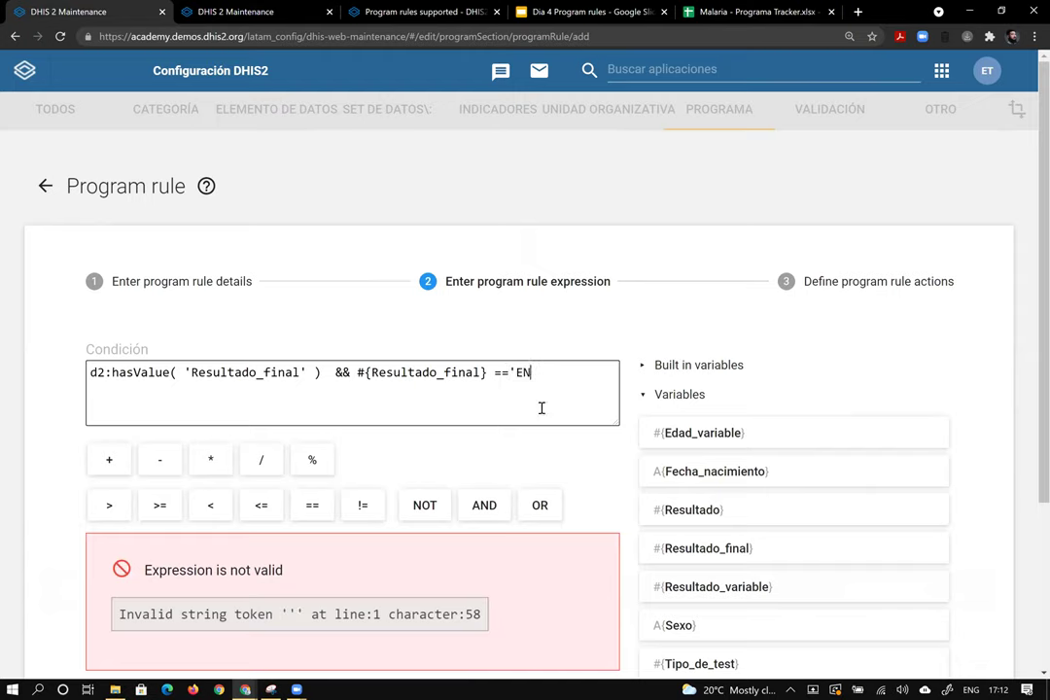
{"action": "type", "text": "RFallecido'"}
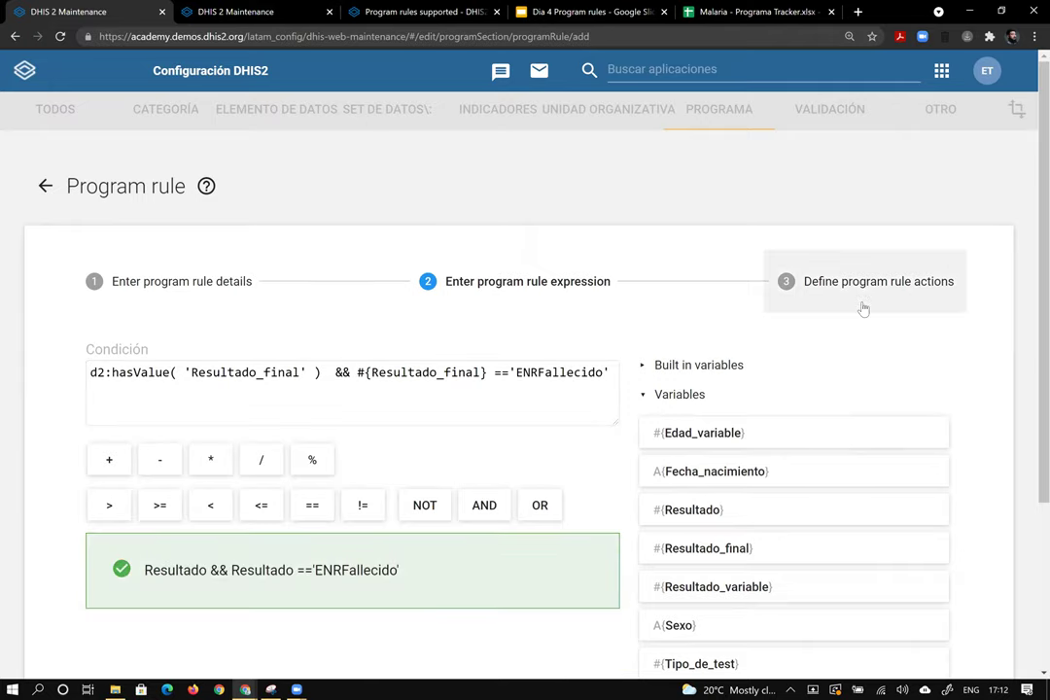
Add a new action of type Show warning to the program rule
{"action": "left_click", "coordinate": [861, 301]}
{"action": "left_click", "coordinate": [893, 345]}
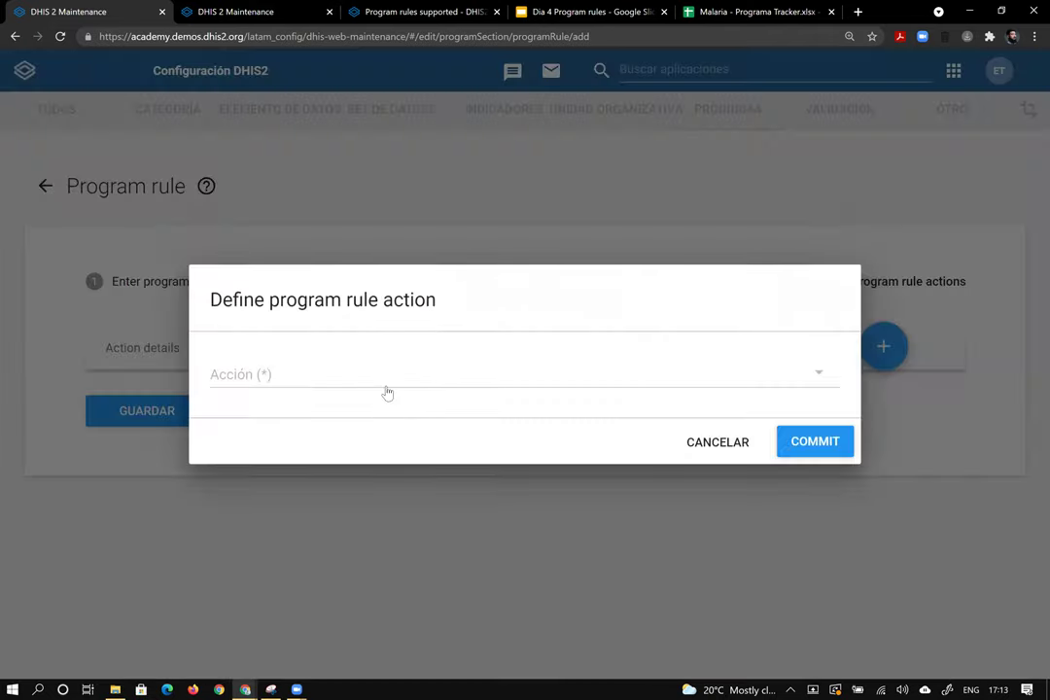
{"action": "left_click", "coordinate": [392, 381]}
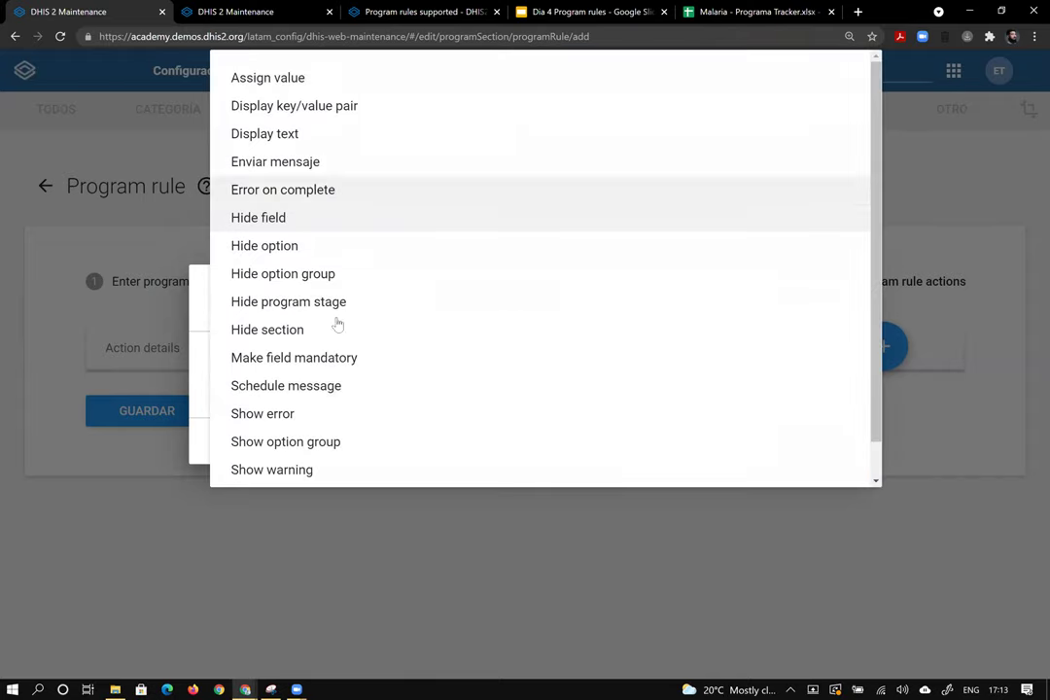
{"action": "left_click", "coordinate": [311, 470]}
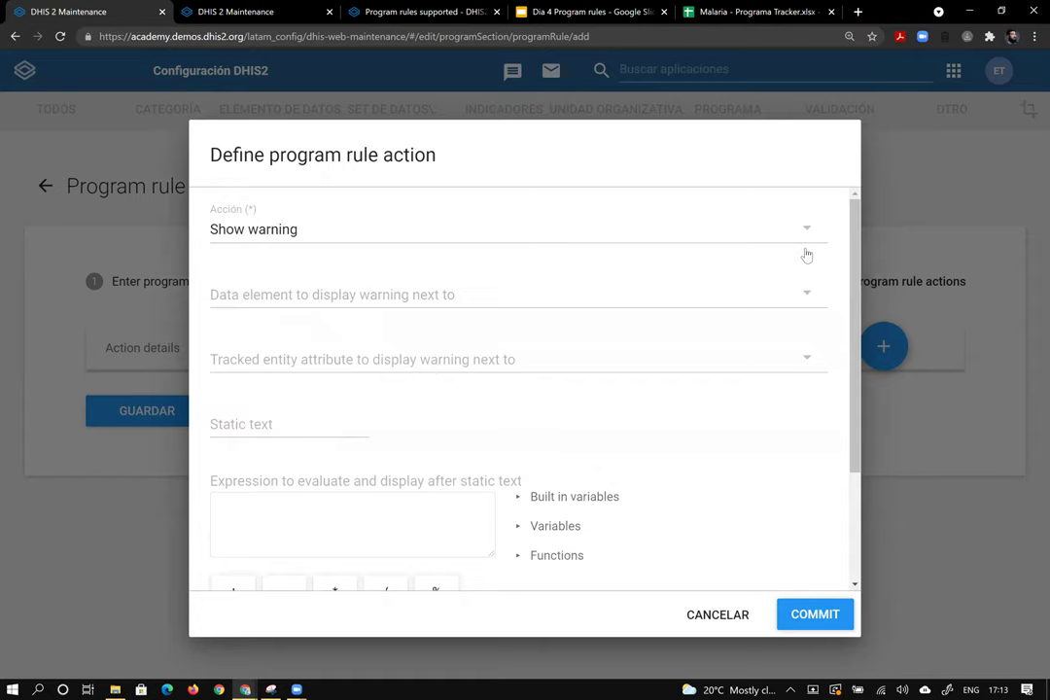
Set ENR - Resultado as the data element to display the warning next to, leaving the tracked entity attribute empty
{"action": "mouse_move", "coordinate": [857, 233]}
{"action": "left_mouse_down"}
{"action": "mouse_move", "coordinate": [858, 254]}
{"action": "mouse_move", "coordinate": [857, 243]}
{"action": "left_mouse_up"}
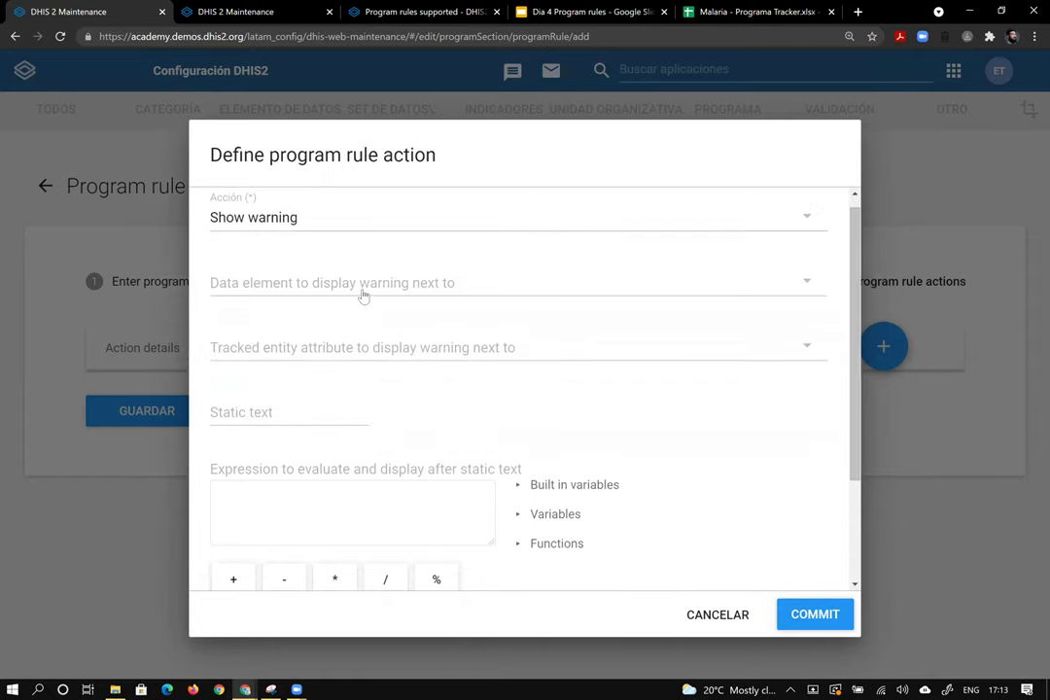
{"action": "left_click", "coordinate": [294, 287]}
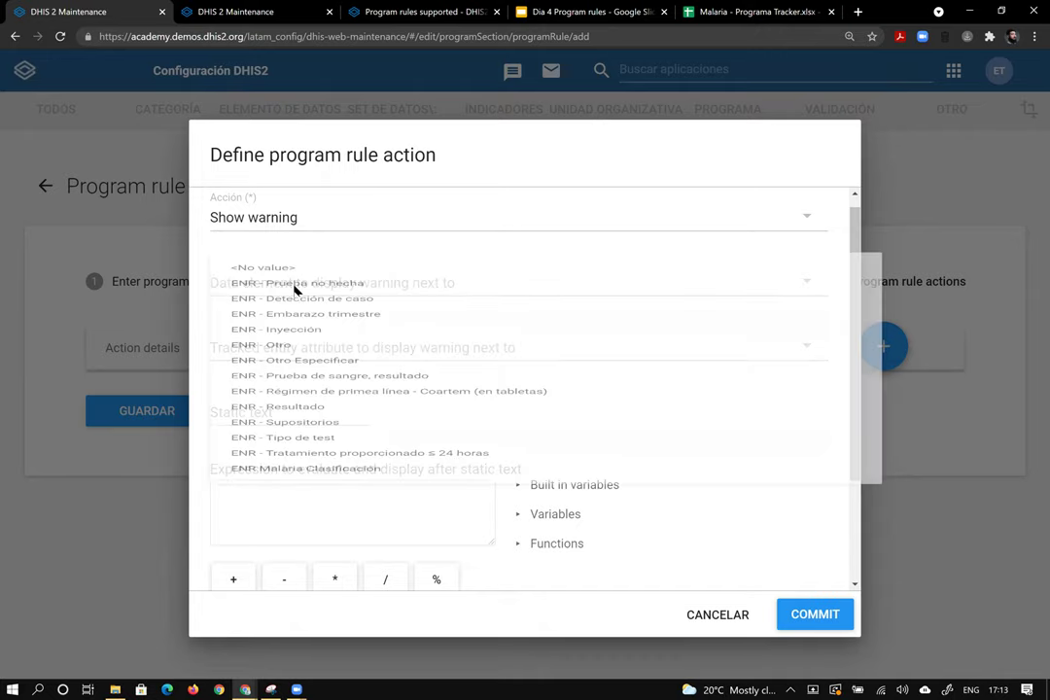
{"action": "left_click", "coordinate": [307, 249]}
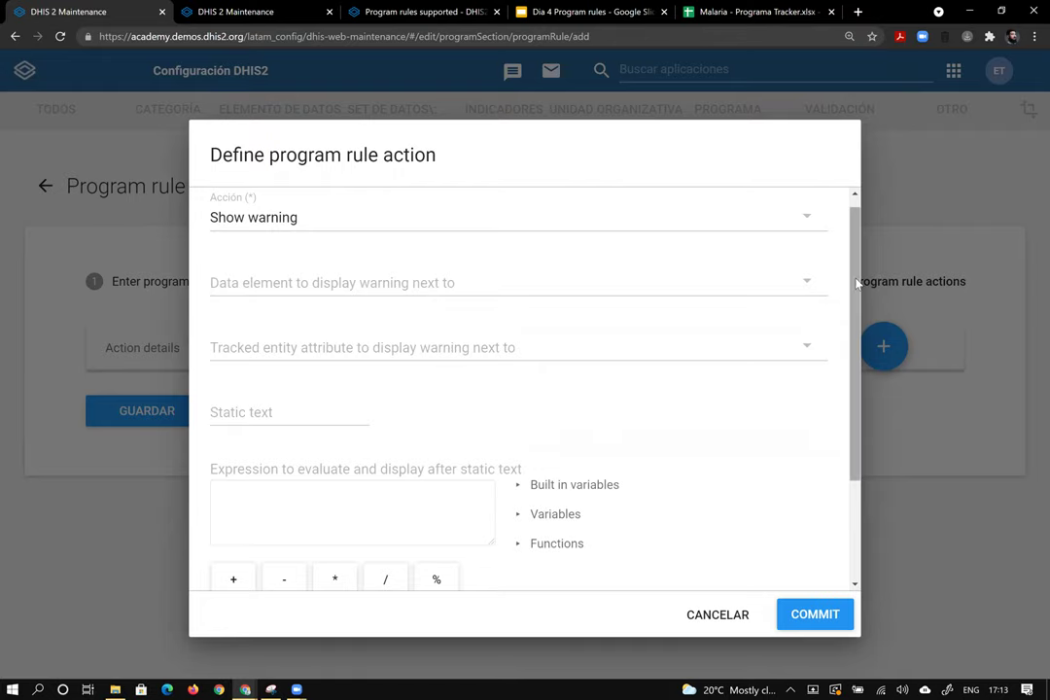
{"action": "left_click_drag", "start_coordinate": [858, 283], "coordinate": [858, 268]}
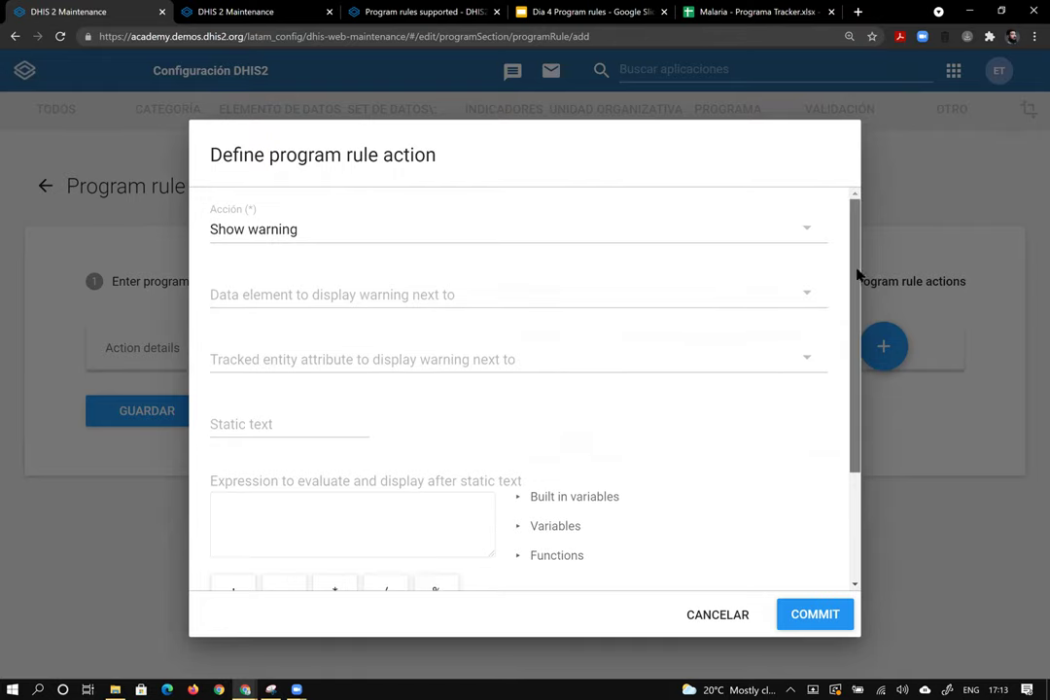
{"action": "scroll", "coordinate": [858, 292], "scroll_direction": "down", "scroll_amount": 3}
{"action": "scroll", "coordinate": [738, 316], "scroll_direction": "up", "scroll_amount": 3}
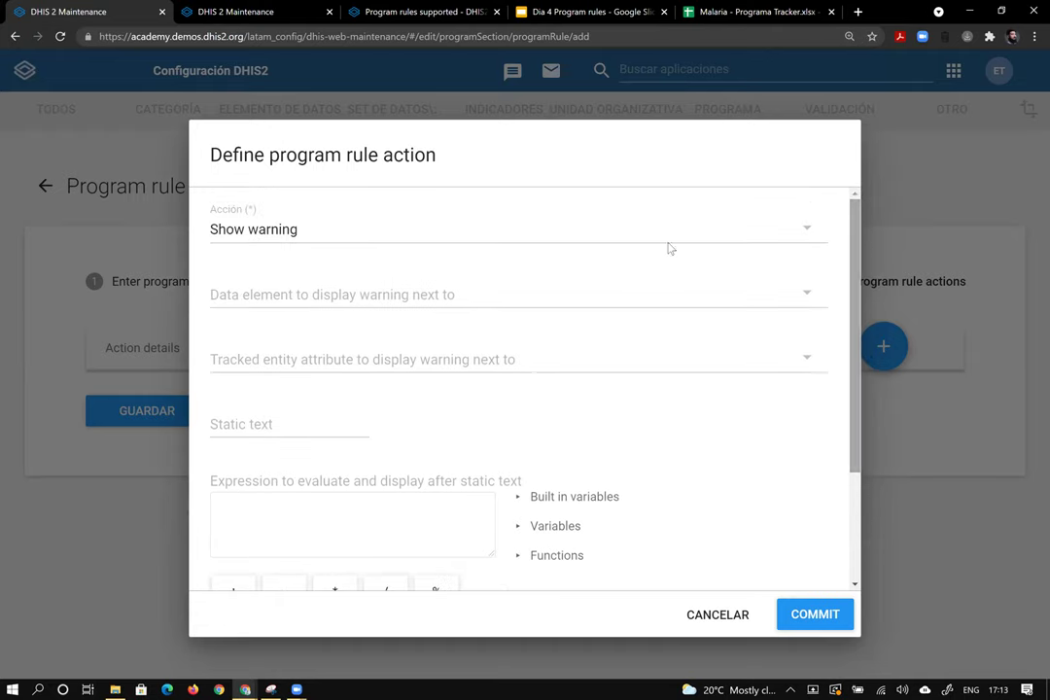
{"action": "left_click", "coordinate": [407, 299]}
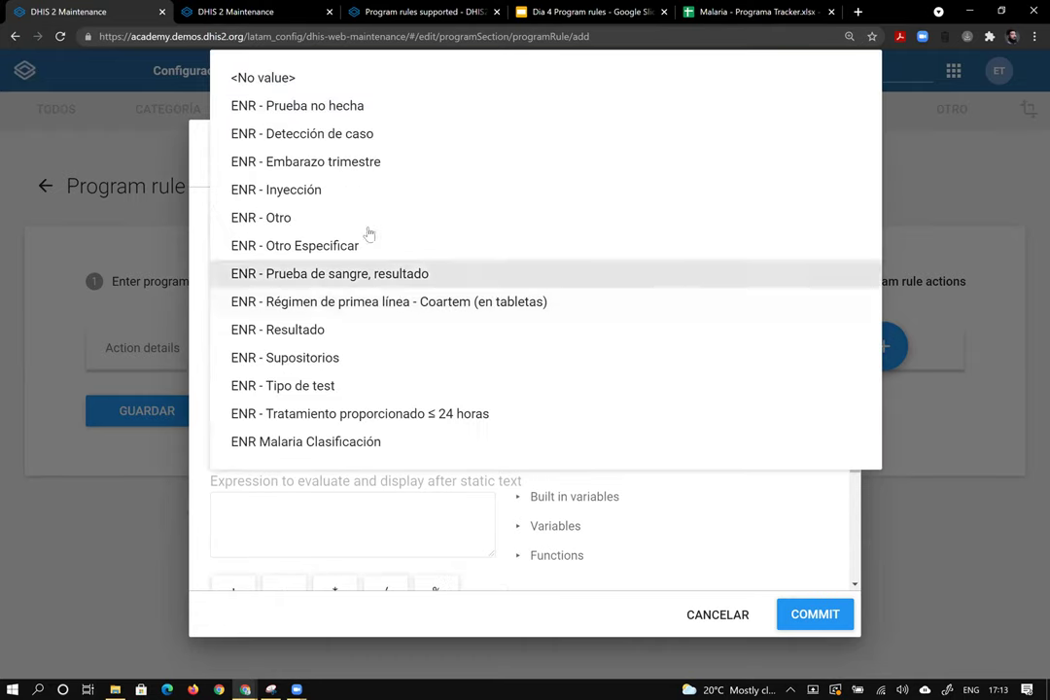
{"action": "left_click", "coordinate": [301, 335]}
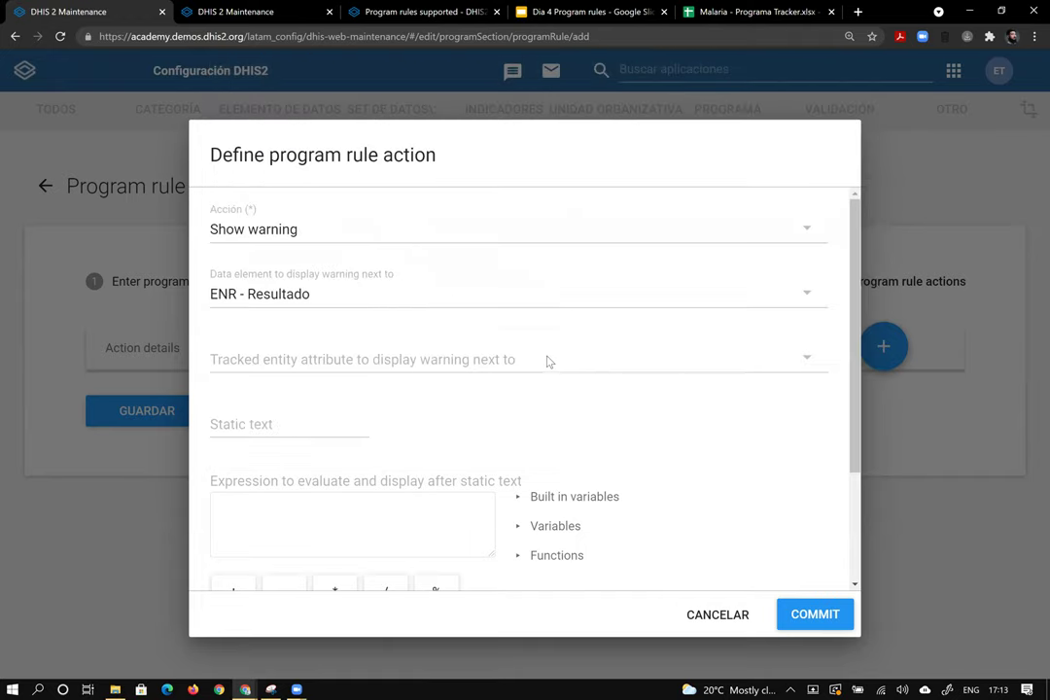
{"action": "left_click", "coordinate": [548, 362]}
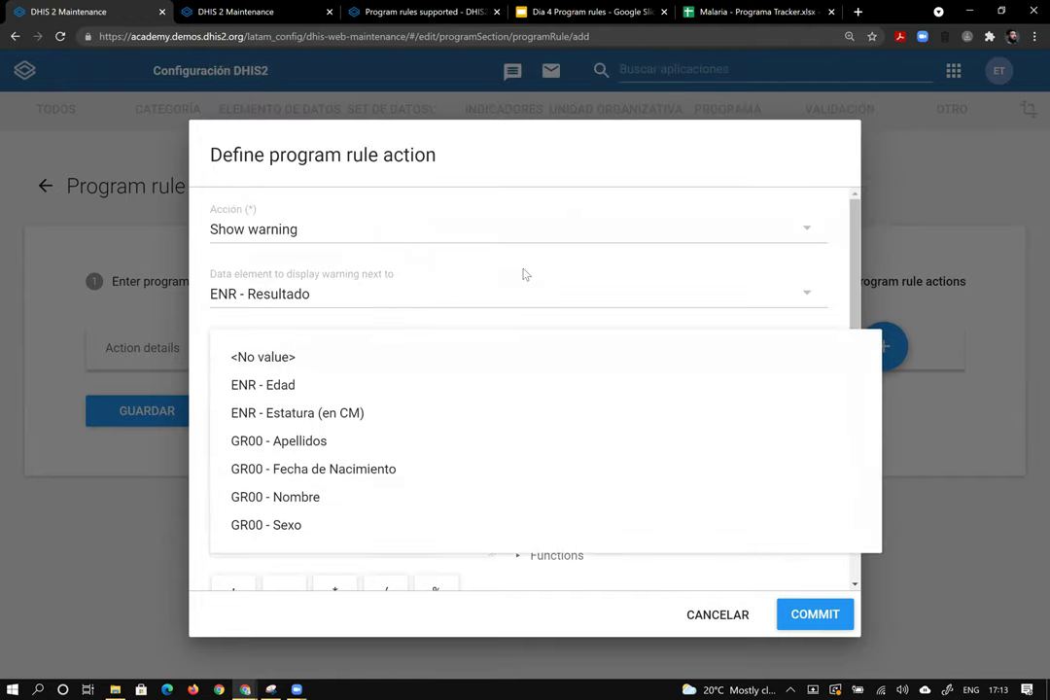
{"action": "left_click", "coordinate": [523, 274]}
Enter the static text "SI la persona ha fallecido por favor complete el formulario de registro de fallecimientos." and commit the action
{"action": "left_click", "coordinate": [321, 420]}
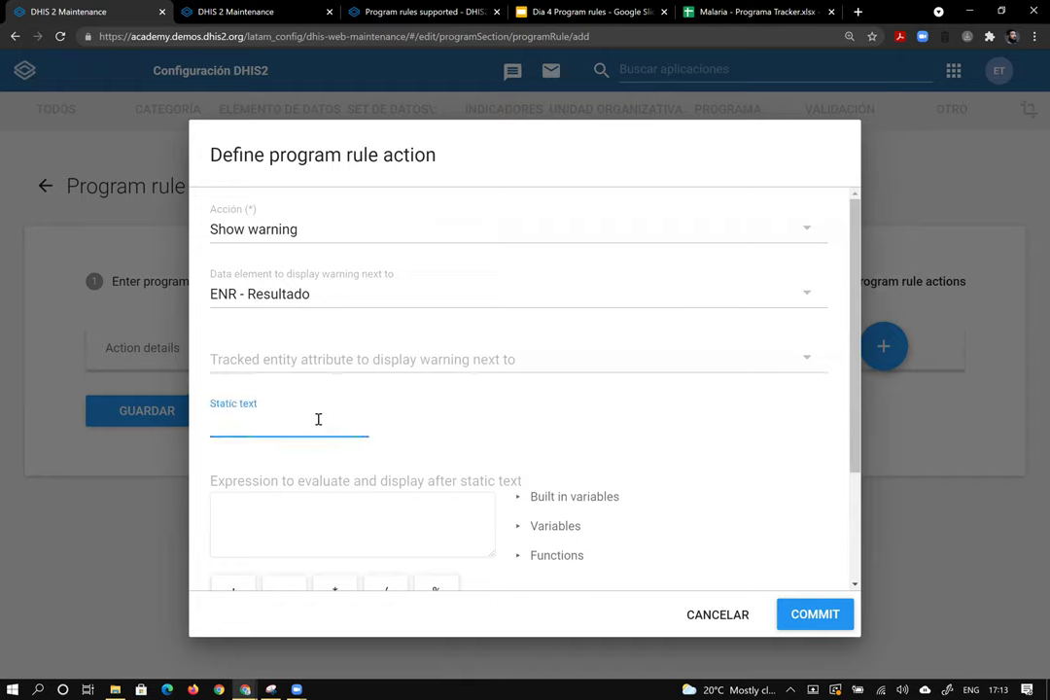
{"action": "type", "text": "SI la persona ha f"}
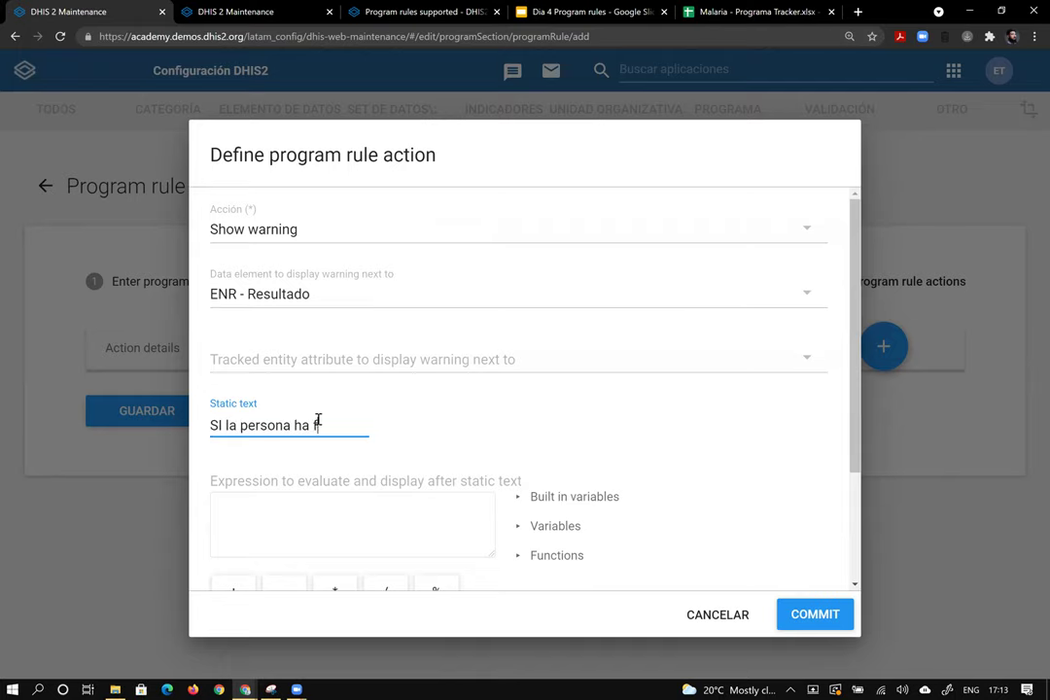
{"action": "type", "text": "allecido por fa"}
{"action": "type", "text": "vor complete"}
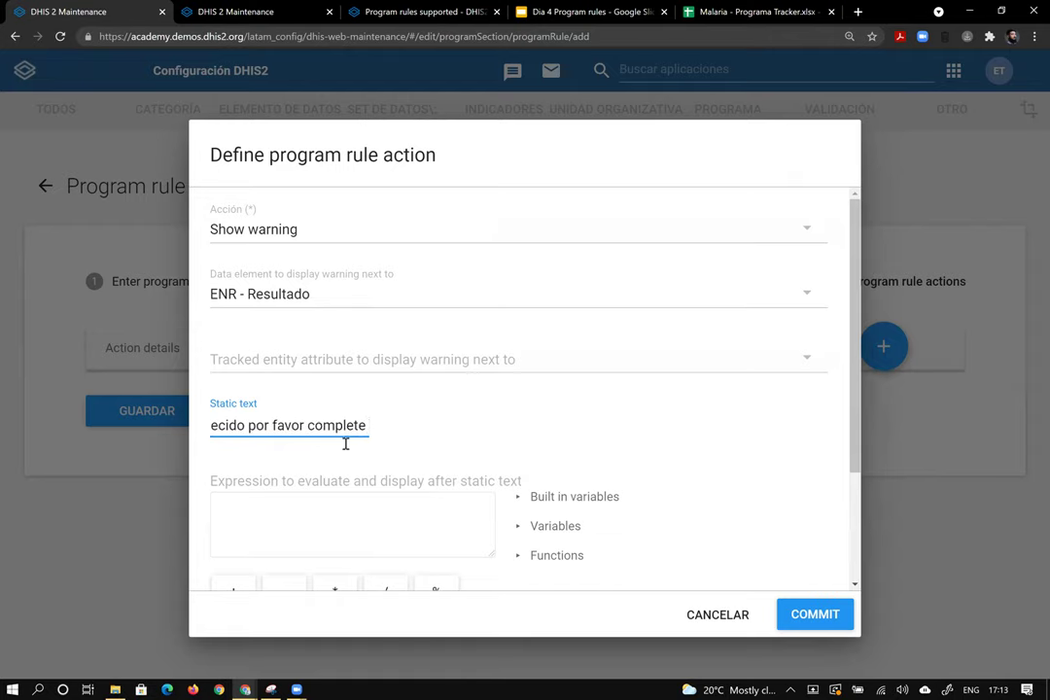
{"action": "type", "text": "l formulat"}
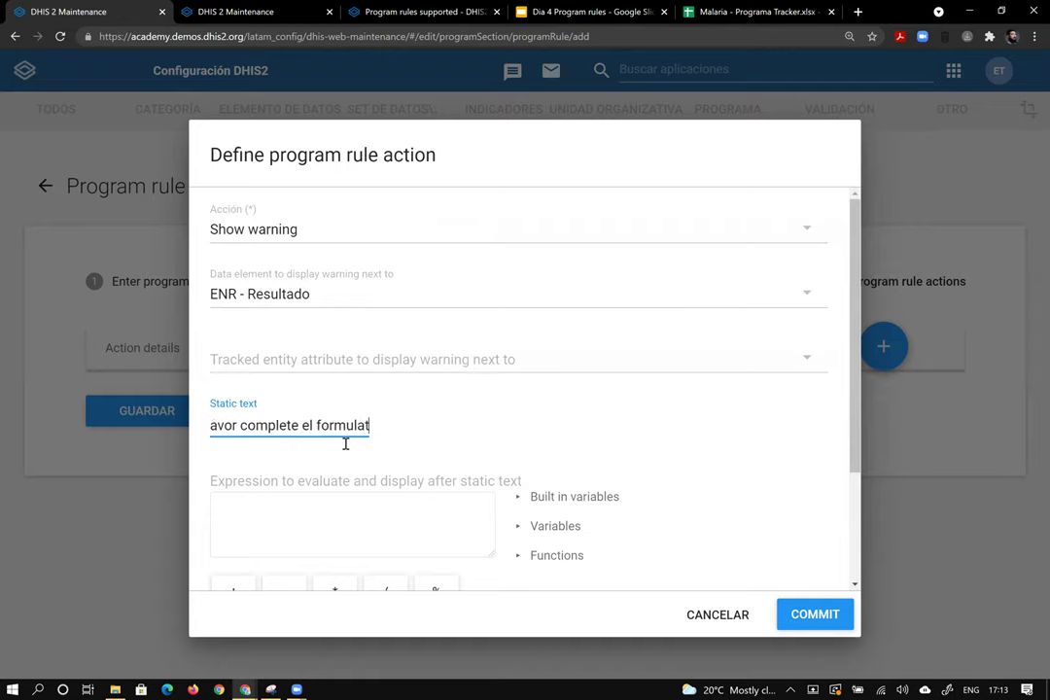
{"action": "type", "text": " d"}
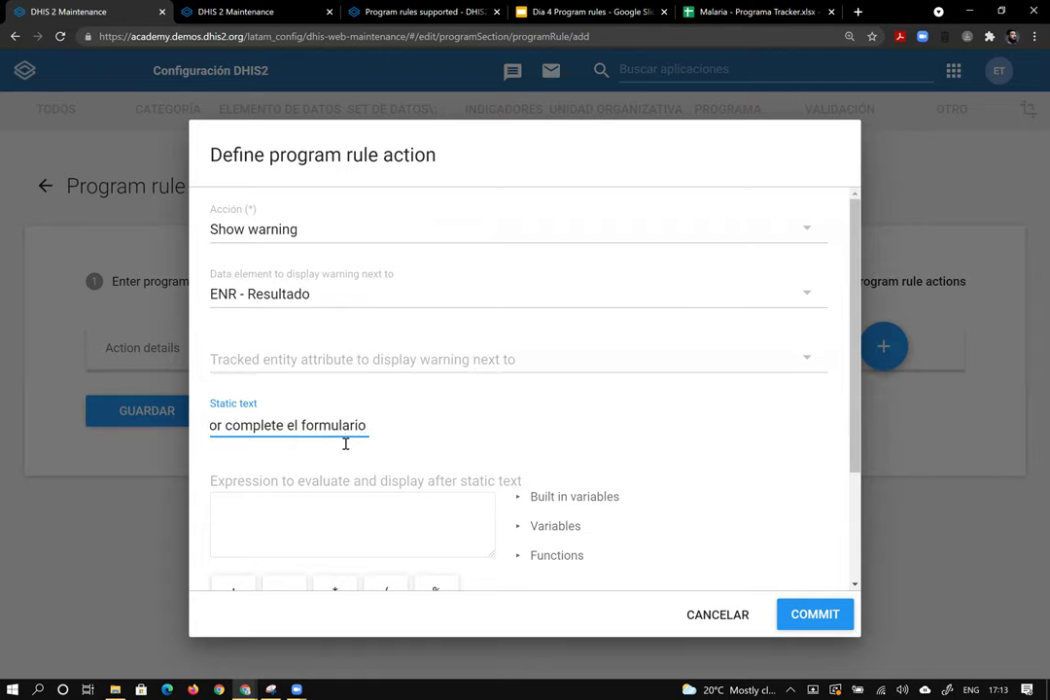
{"action": "type", "text": "e regi"}
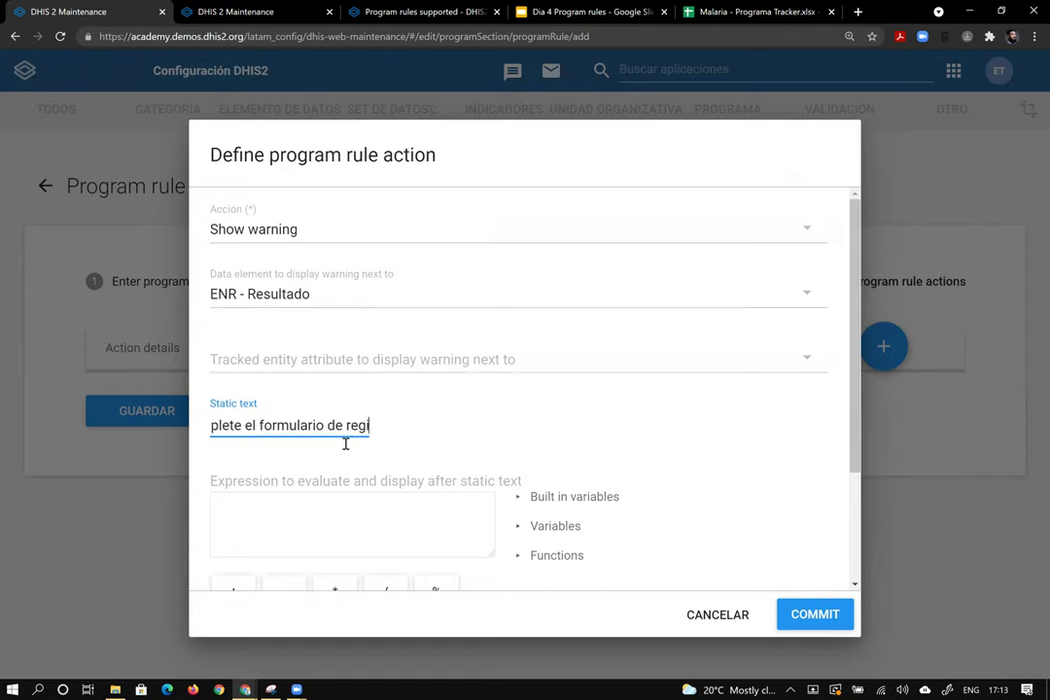
{"action": "type", "text": "stro de falleci"}
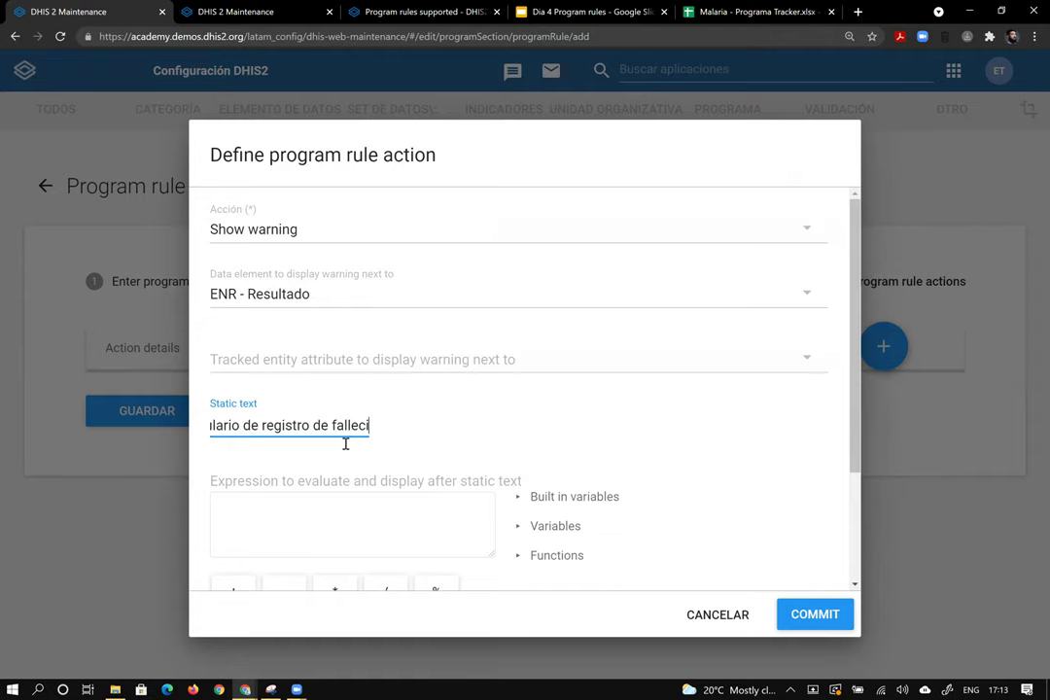
{"action": "type", "text": "mientos."}
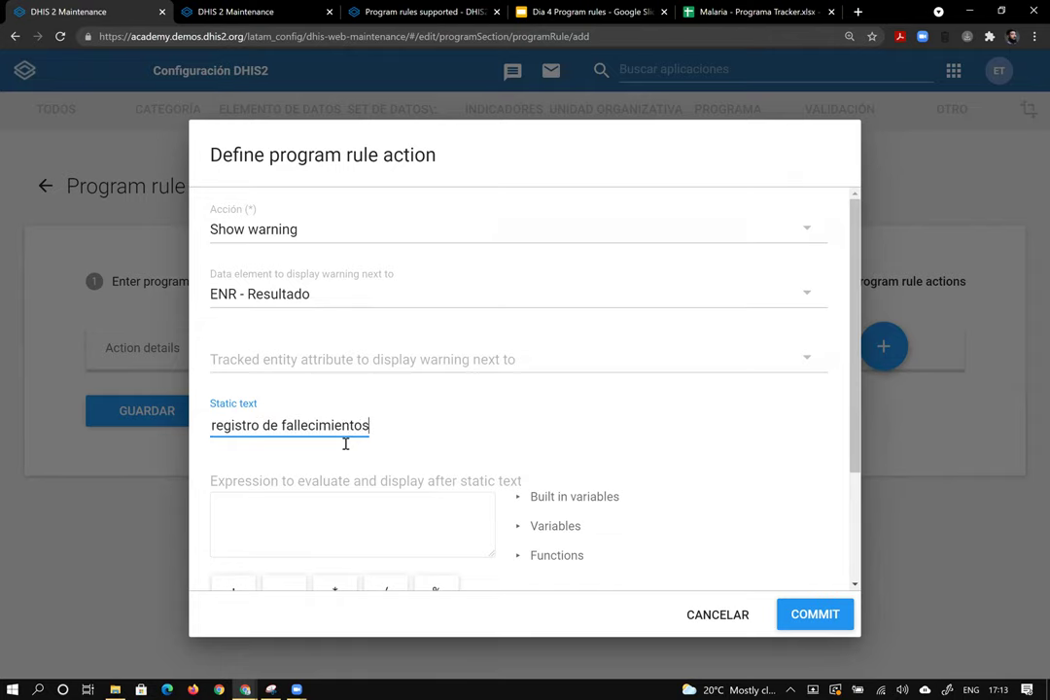
{"action": "left_click", "coordinate": [799, 615]}
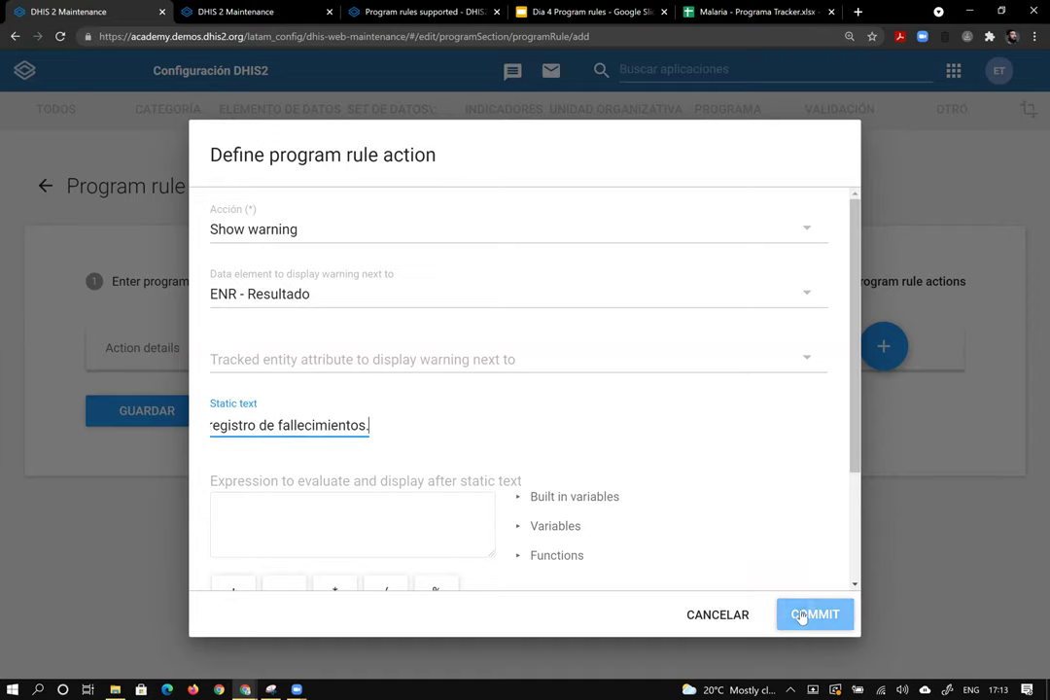
Correct the warning text's first word to "Si" in the existing action and save the program rule
{"action": "left_click", "coordinate": [157, 462]}
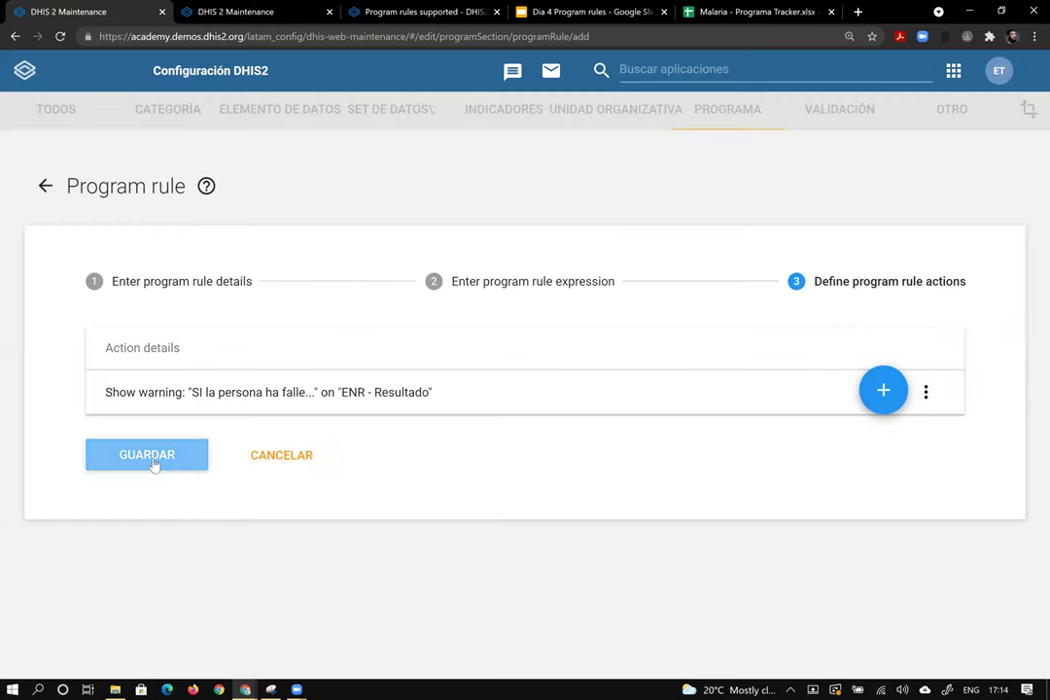
{"action": "left_click", "coordinate": [327, 412]}
{"action": "left_click", "coordinate": [216, 425]}
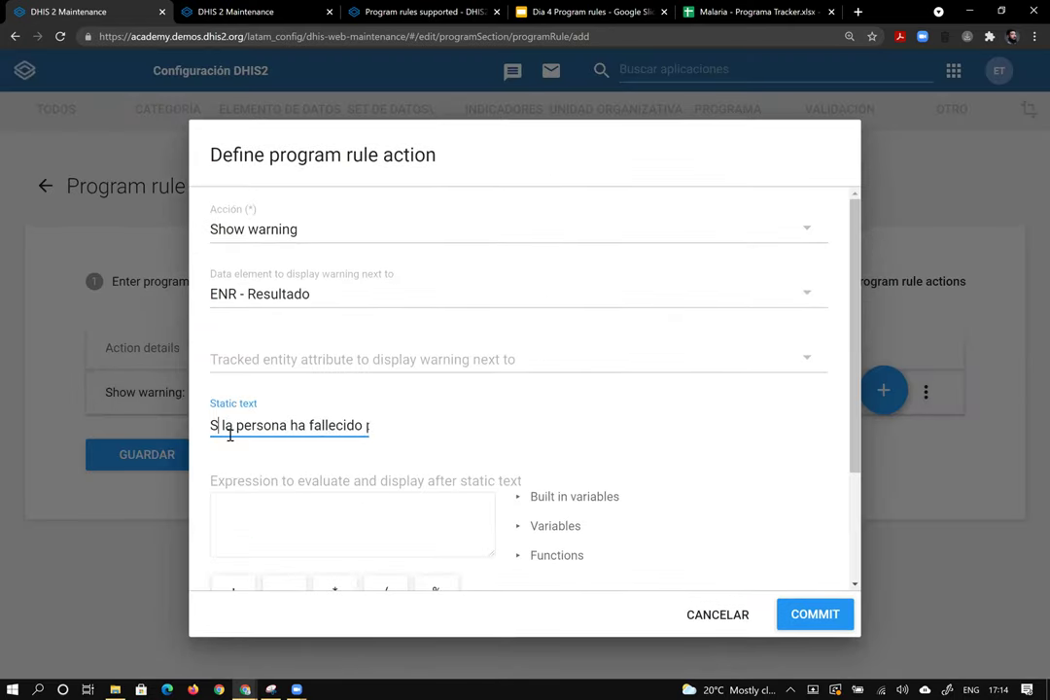
{"action": "left_click", "coordinate": [815, 615]}
{"action": "left_click", "coordinate": [183, 461]}
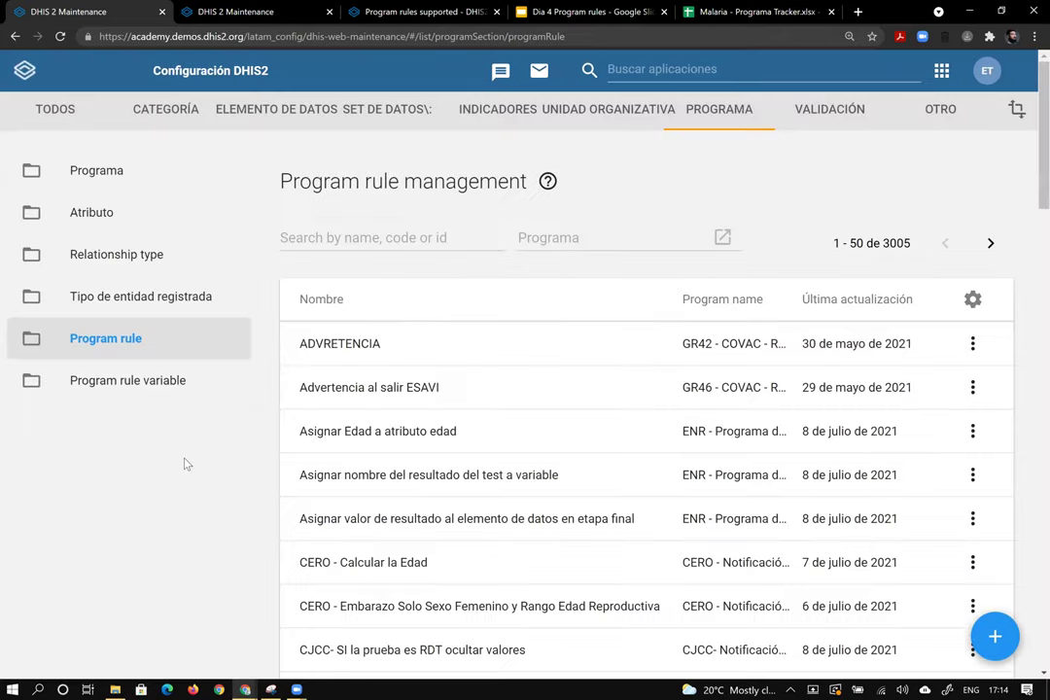
Open the Cache Cleaner app and clear all stored browser data
{"action": "left_click", "coordinate": [721, 70]}
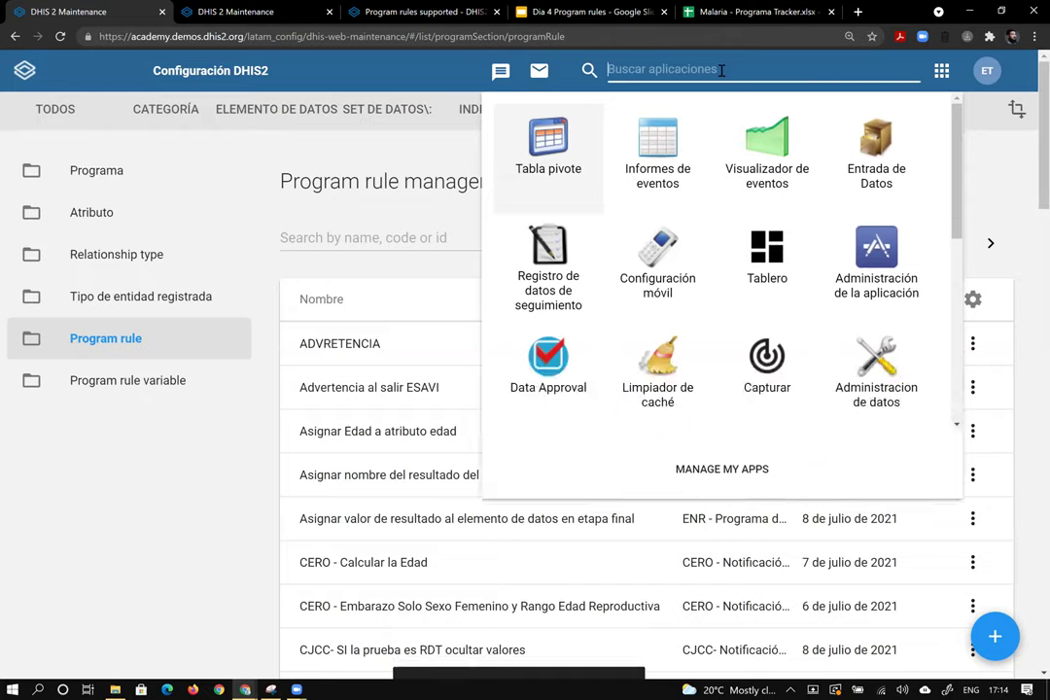
{"action": "left_click", "coordinate": [680, 356]}
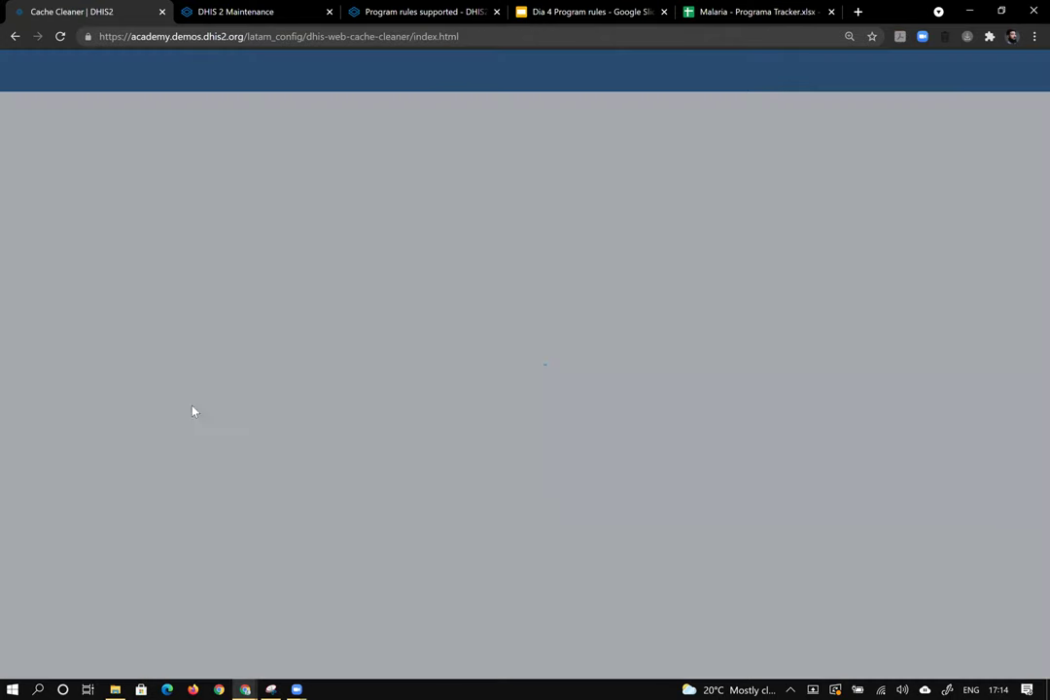
{"action": "left_click", "coordinate": [506, 160]}
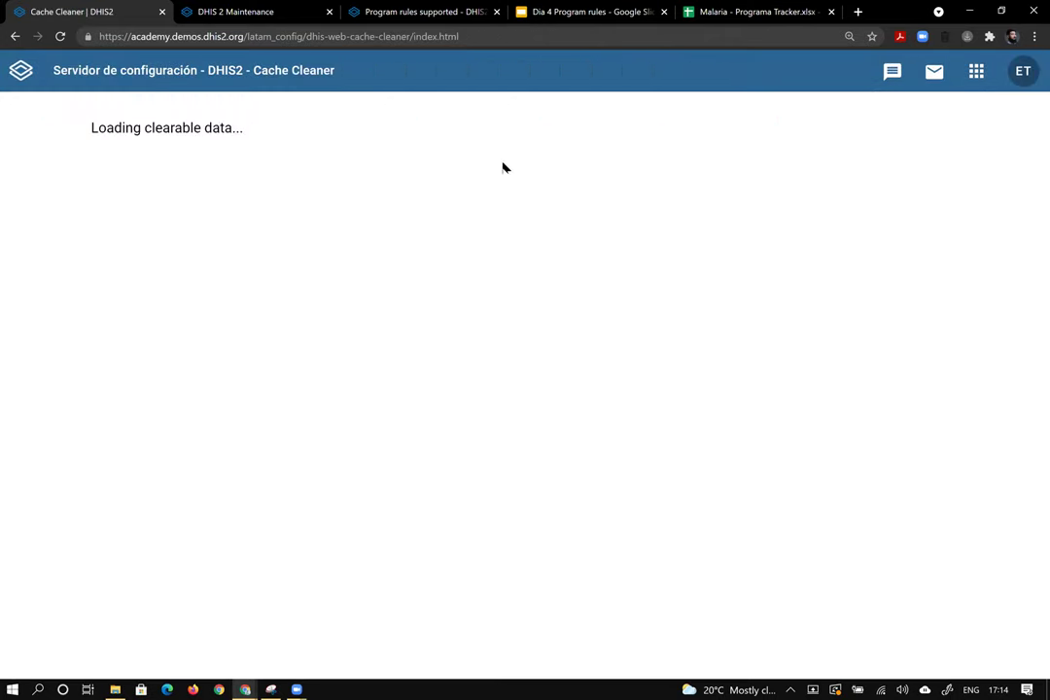
Open Tracker Capture and select Cardinal Hospital Gateway PHC under Animal Region, Bird District
{"action": "left_click", "coordinate": [976, 73]}
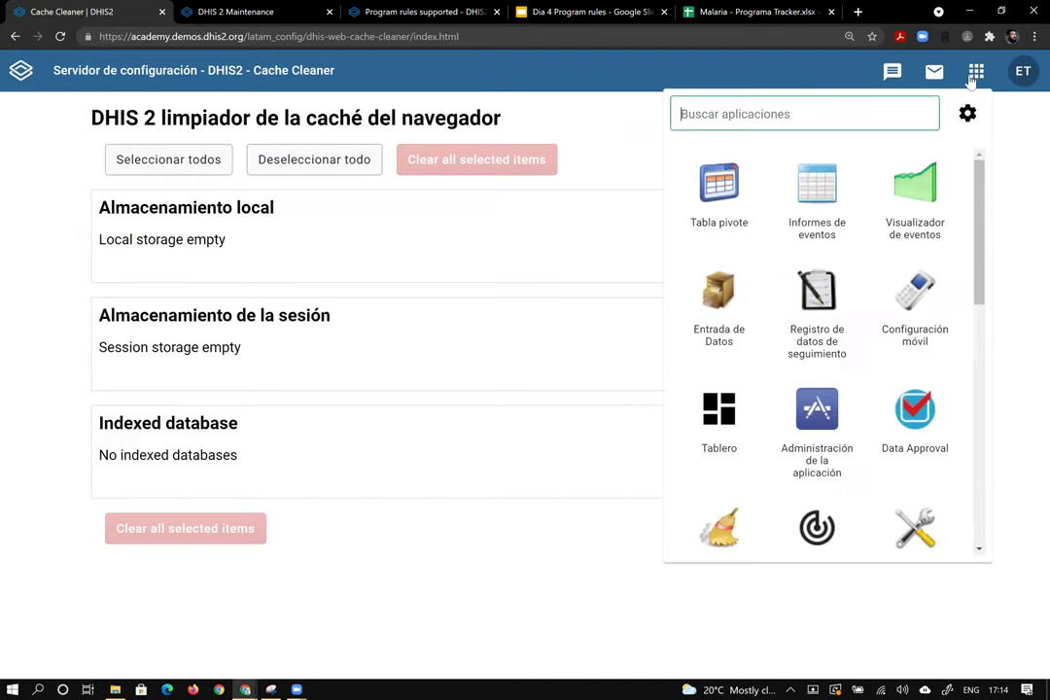
{"action": "left_click", "coordinate": [812, 306]}
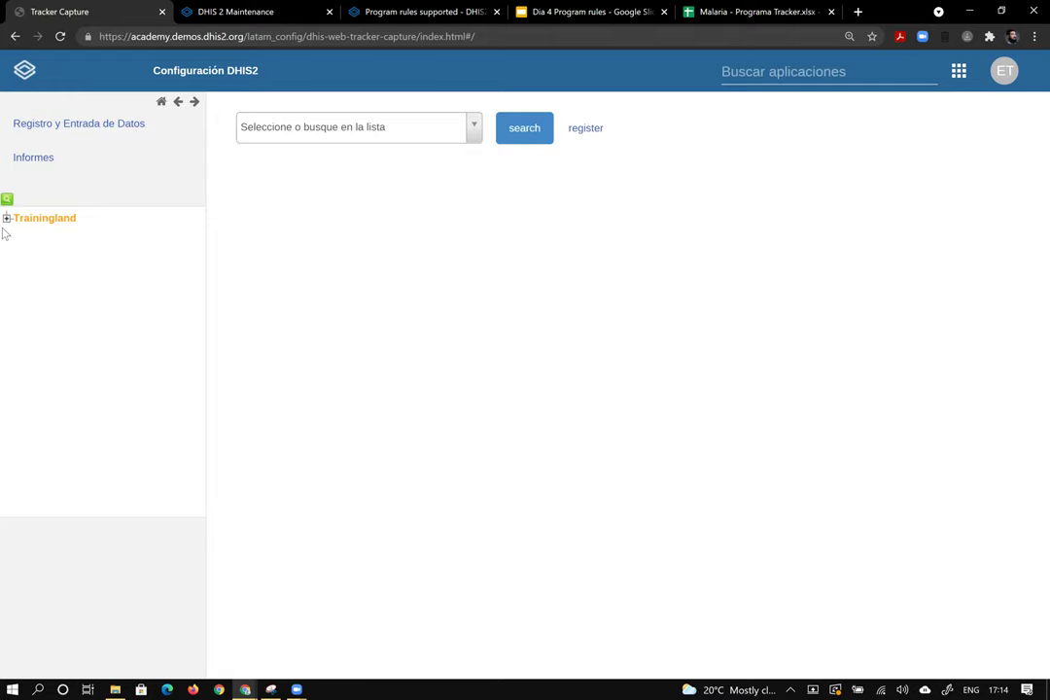
{"action": "left_click", "coordinate": [5, 218]}
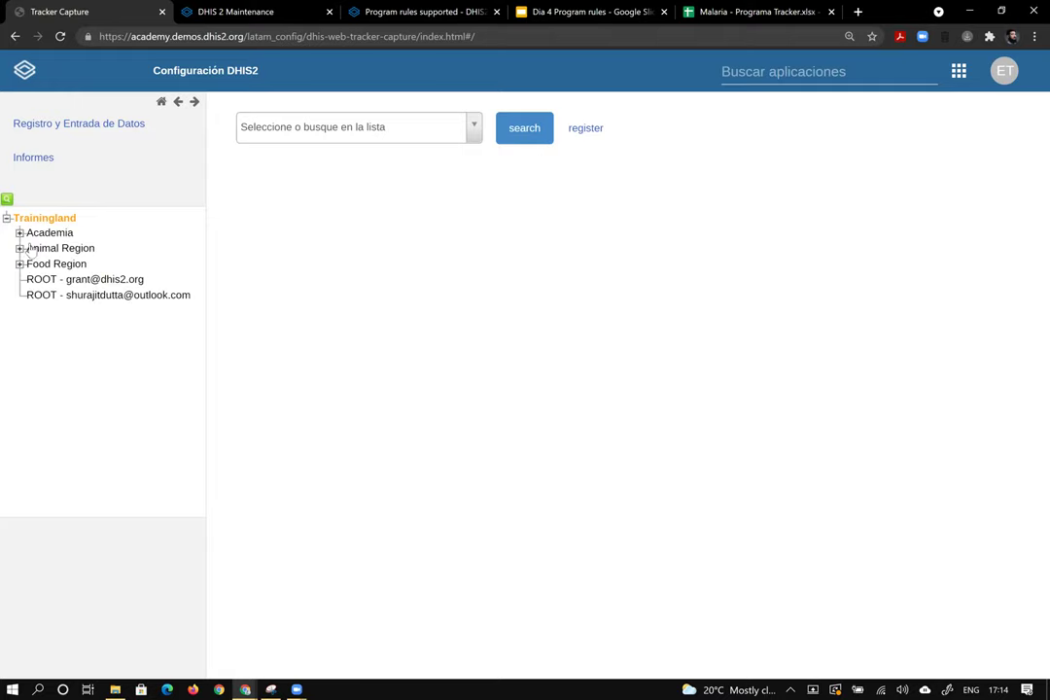
{"action": "left_click", "coordinate": [19, 248]}
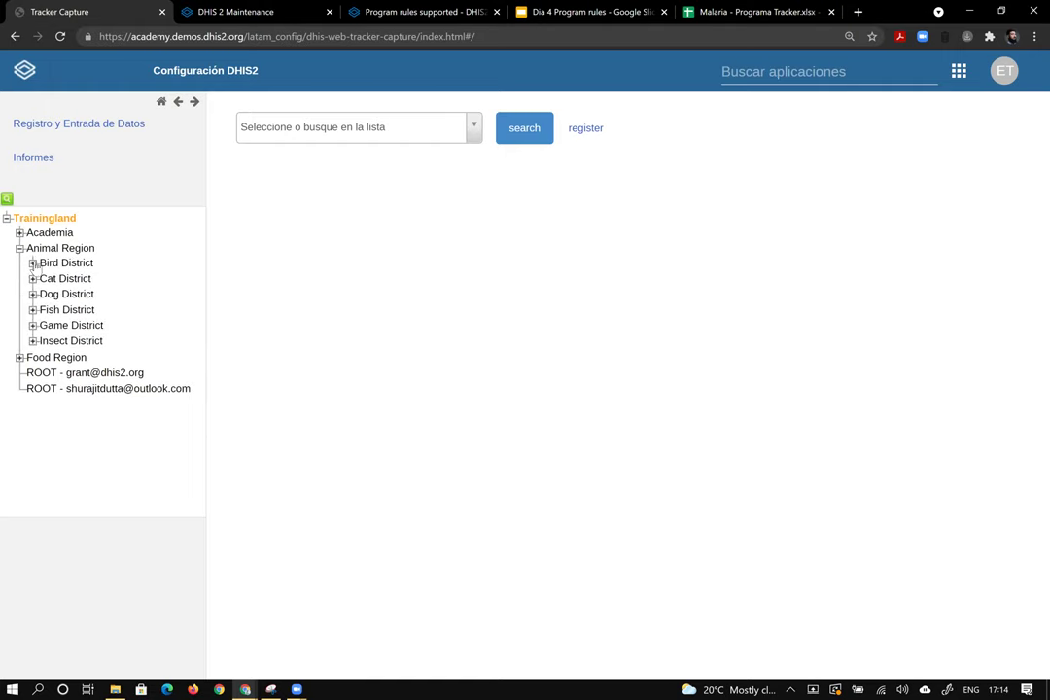
{"action": "left_click", "coordinate": [33, 263]}
{"action": "left_click", "coordinate": [78, 276]}
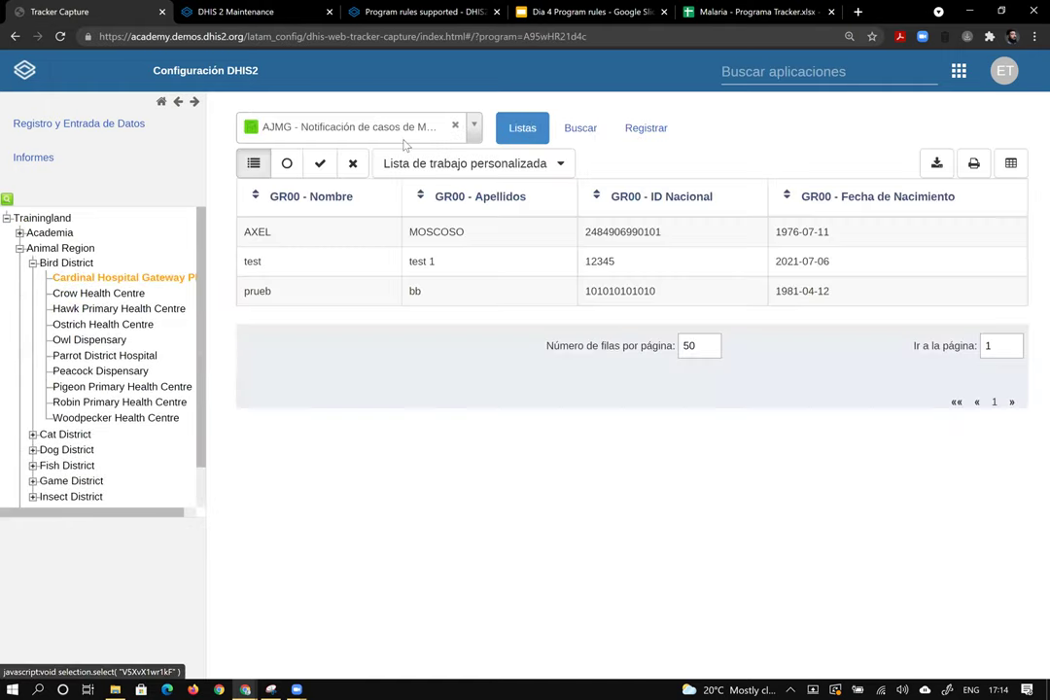
Open the enrolled person's record in ENR - Programa de Malaria and check the Resultado stage for the Fallecido warning
{"action": "left_click", "coordinate": [404, 124]}
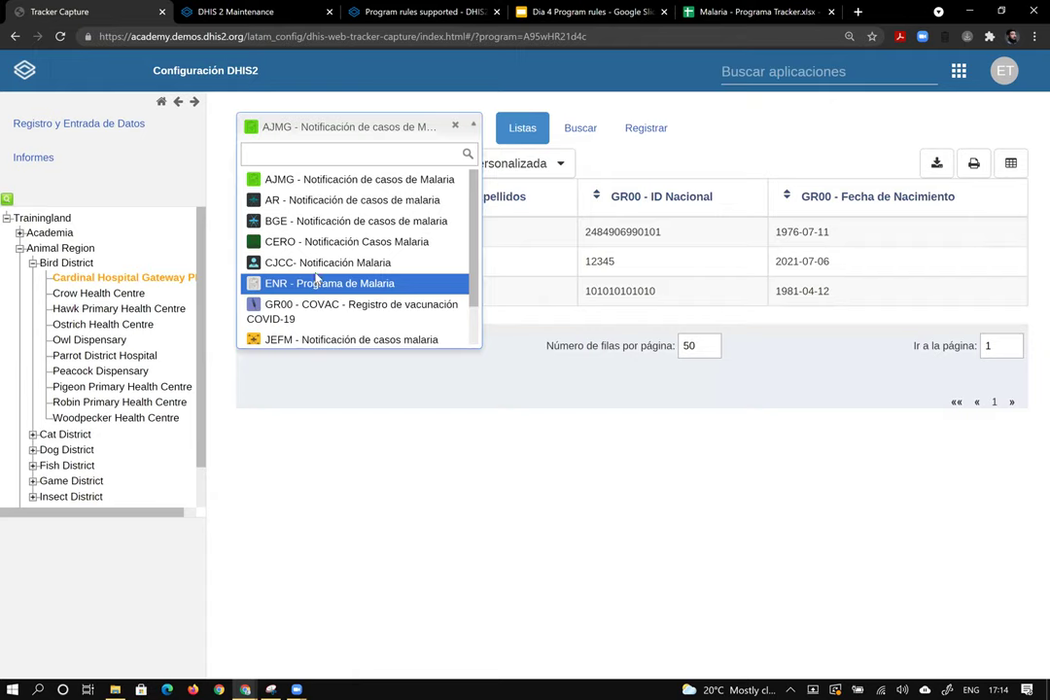
{"action": "left_click", "coordinate": [317, 282]}
{"action": "left_click", "coordinate": [447, 238]}
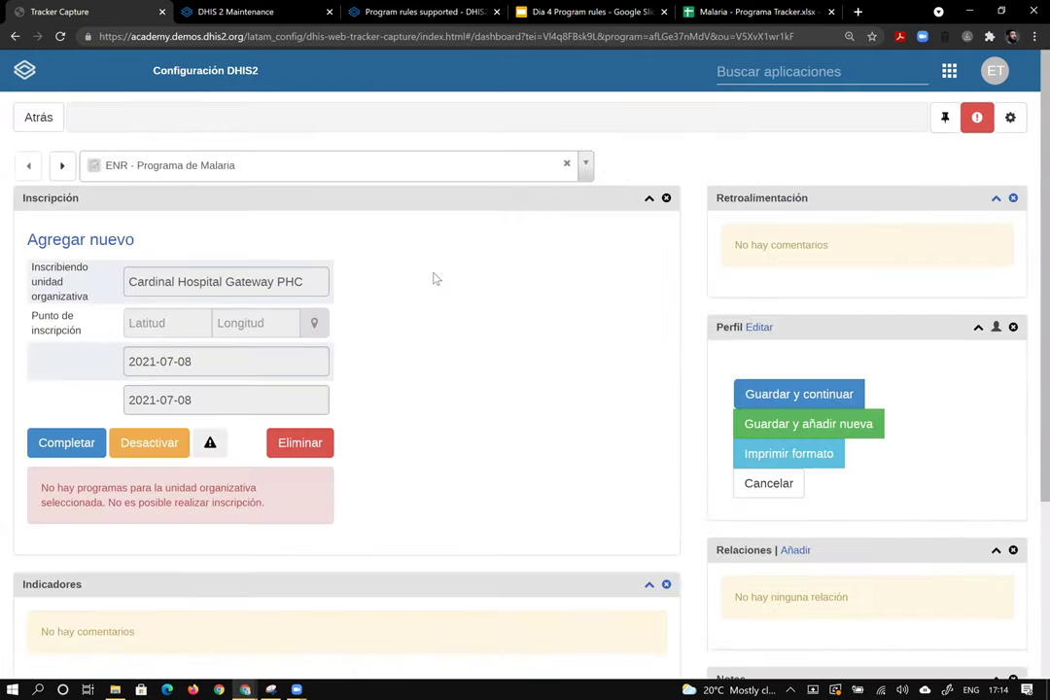
{"action": "scroll", "coordinate": [216, 397], "scroll_direction": "down", "scroll_amount": 3}
{"action": "left_click", "coordinate": [55, 424]}
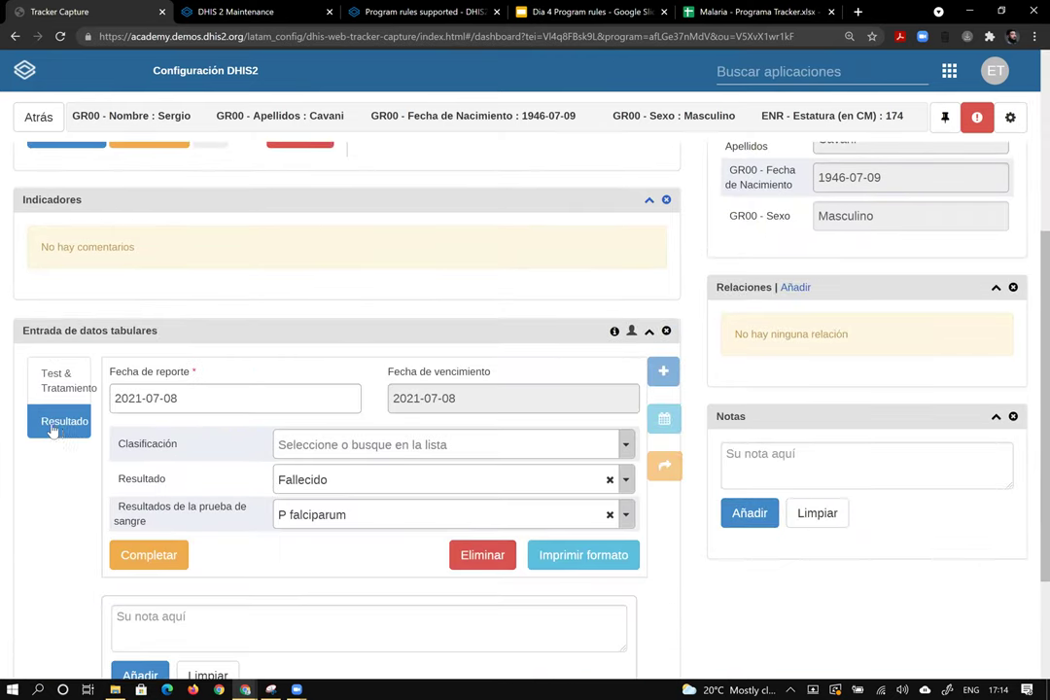
{"action": "scroll", "coordinate": [421, 249], "scroll_direction": "down", "scroll_amount": 3}
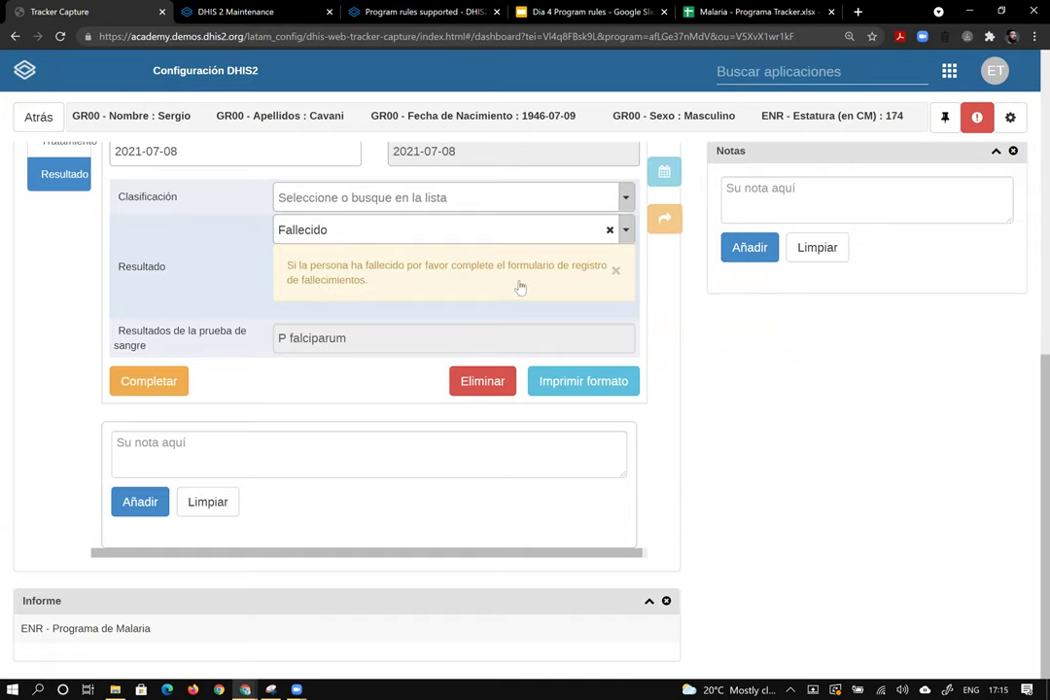
Test the Resultado field with Recuperado and Referido to check the warning's behaviour, and clear the selected result
{"action": "left_click", "coordinate": [627, 232]}
{"action": "left_click", "coordinate": [335, 307]}
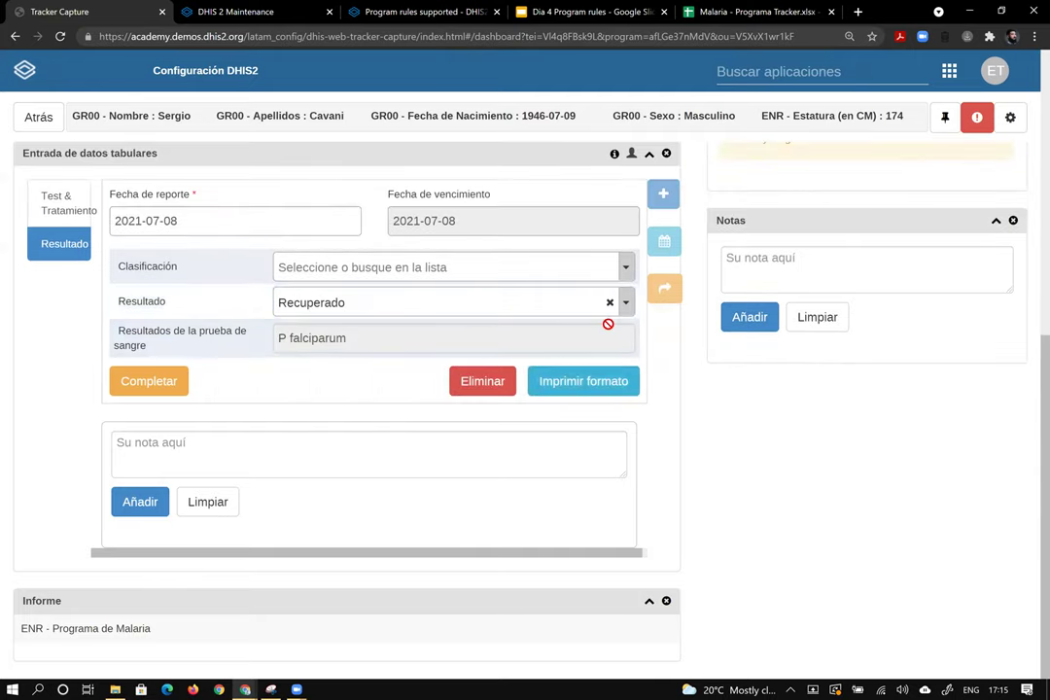
{"action": "left_click", "coordinate": [622, 303]}
{"action": "left_click", "coordinate": [452, 404]}
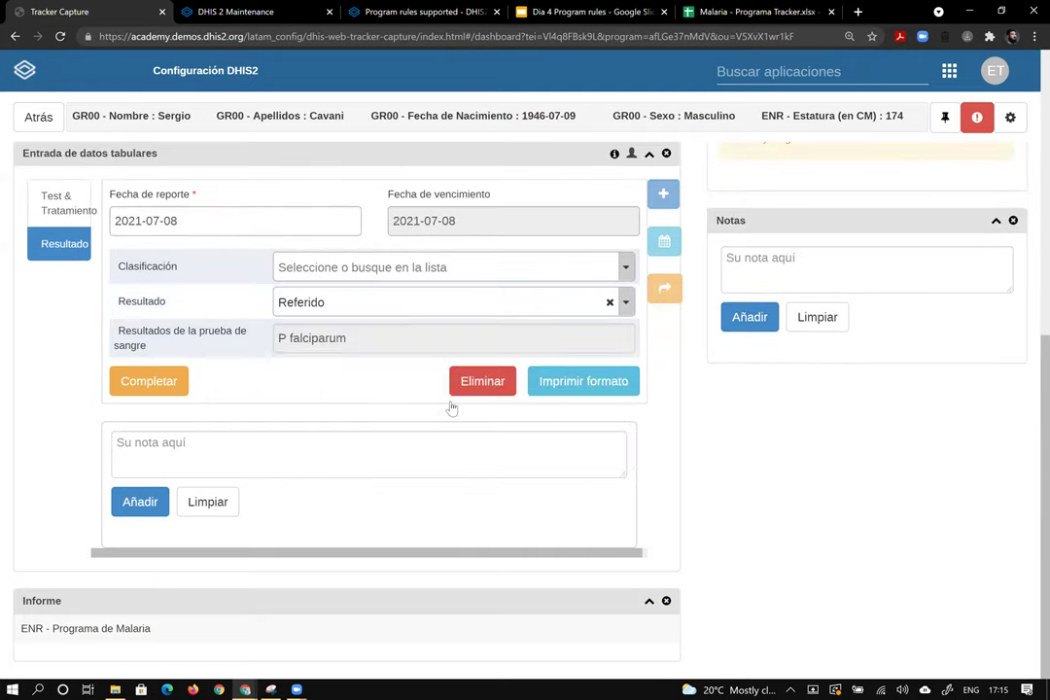
{"action": "left_click", "coordinate": [610, 303]}
{"action": "scroll", "coordinate": [234, 368], "scroll_direction": "up", "scroll_amount": 1}
{"action": "scroll", "coordinate": [234, 368], "scroll_direction": "down", "scroll_amount": 1}
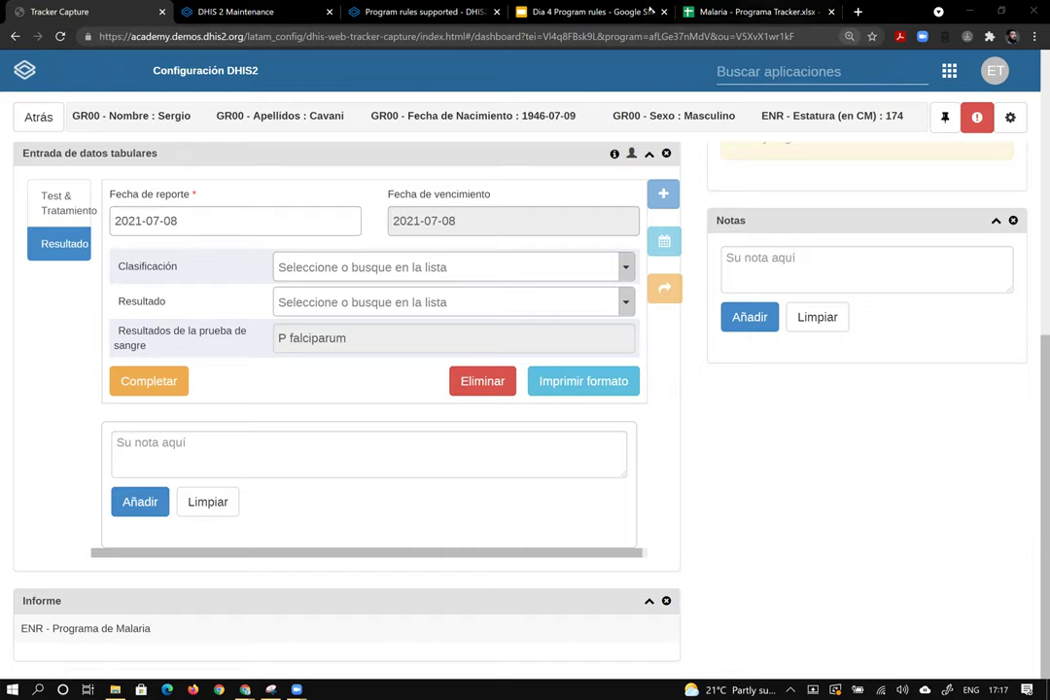
Switch to the Maintenance app and open the list of program rules
{"action": "left_click", "coordinate": [302, 8]}
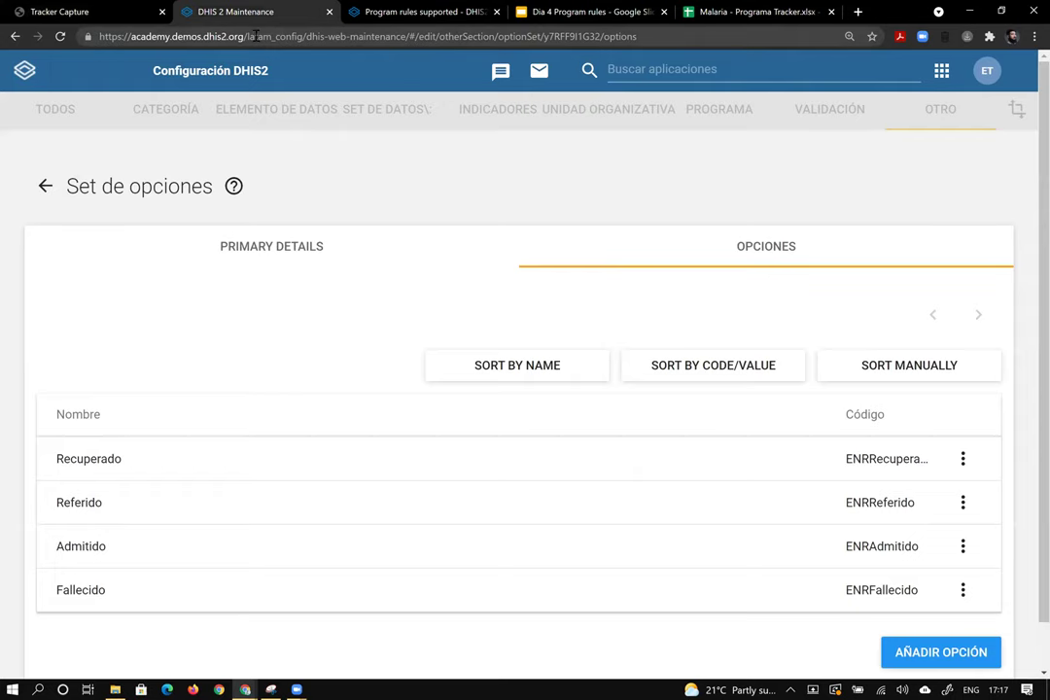
{"action": "left_click", "coordinate": [68, 11]}
{"action": "left_click", "coordinate": [798, 75]}
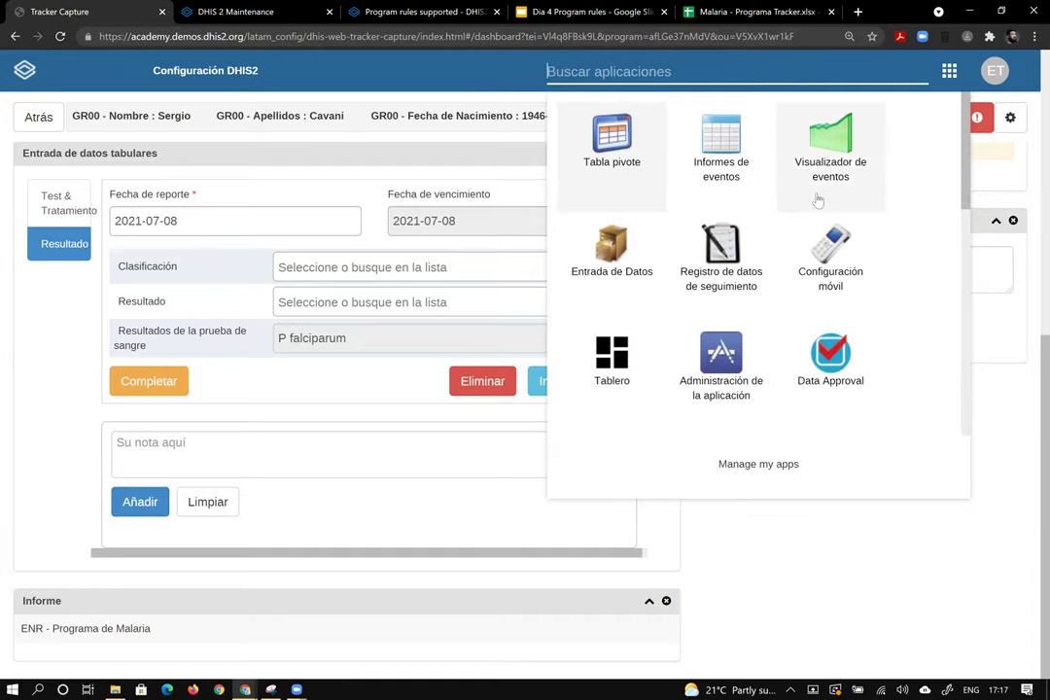
{"action": "scroll", "coordinate": [835, 194], "scroll_direction": "down", "scroll_amount": 3}
{"action": "left_click", "coordinate": [835, 331]}
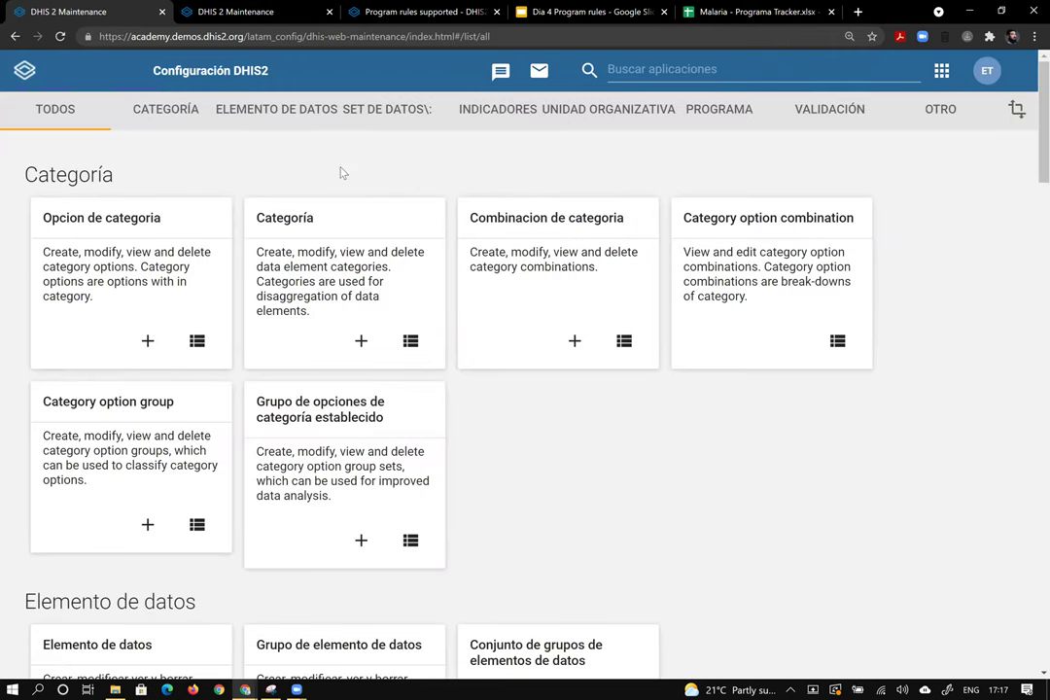
{"action": "left_click", "coordinate": [726, 111]}
{"action": "left_click", "coordinate": [150, 339]}
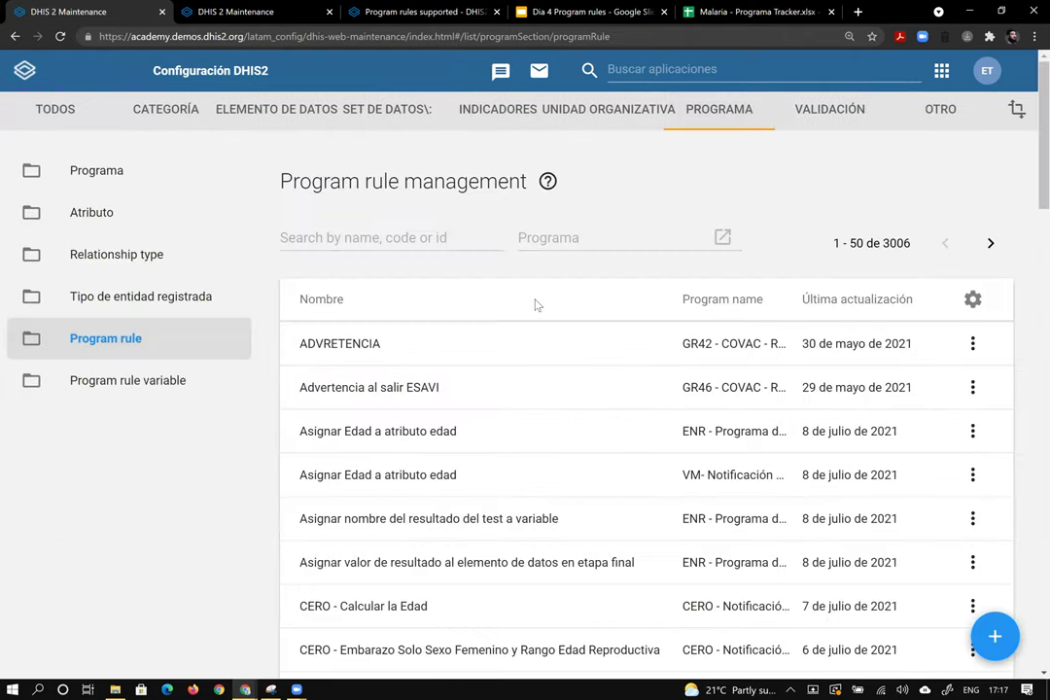
View the expression section of a blank program rule form and return to the program rule list
{"action": "scroll", "coordinate": [540, 304], "scroll_direction": "down", "scroll_amount": 4}
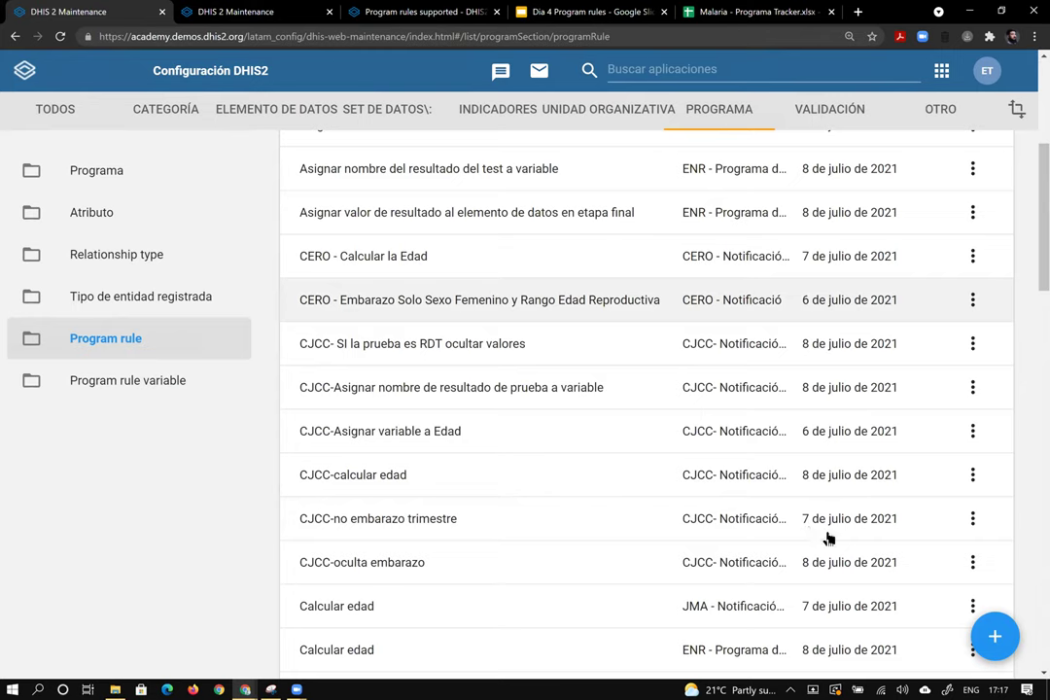
{"action": "scroll", "coordinate": [846, 549], "scroll_direction": "up", "scroll_amount": 4}
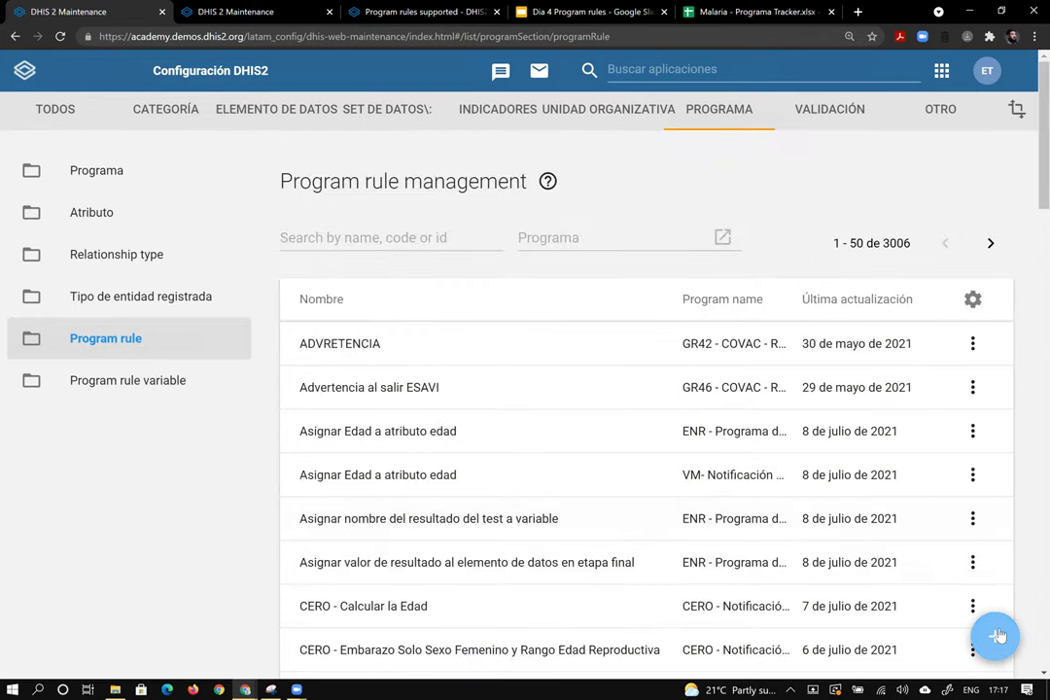
{"action": "left_click", "coordinate": [999, 636]}
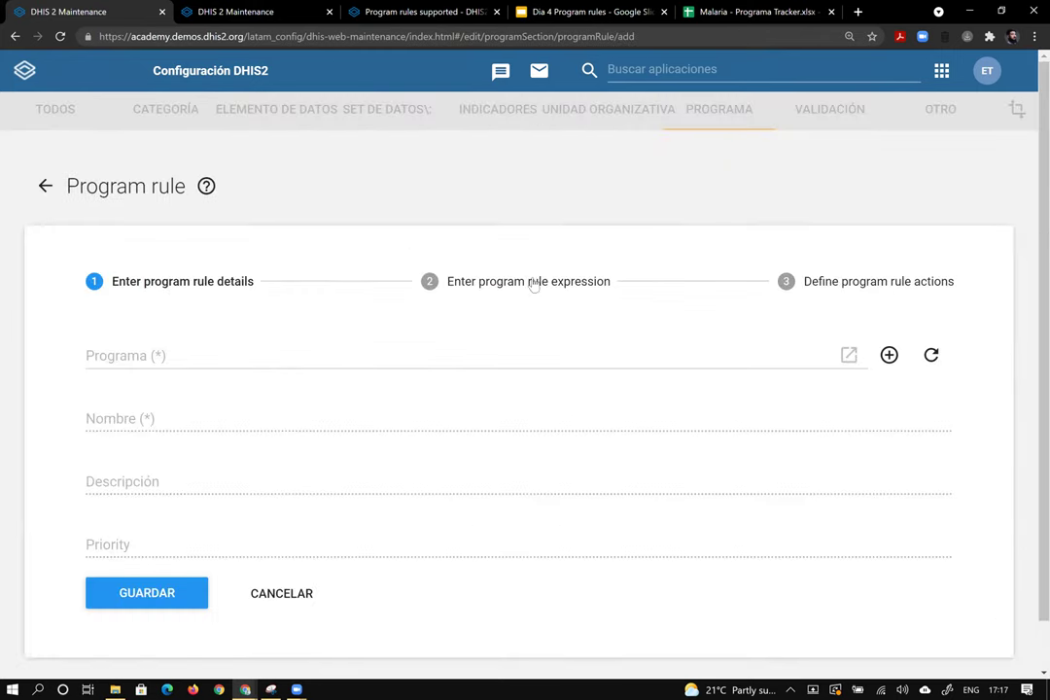
{"action": "left_click", "coordinate": [505, 282]}
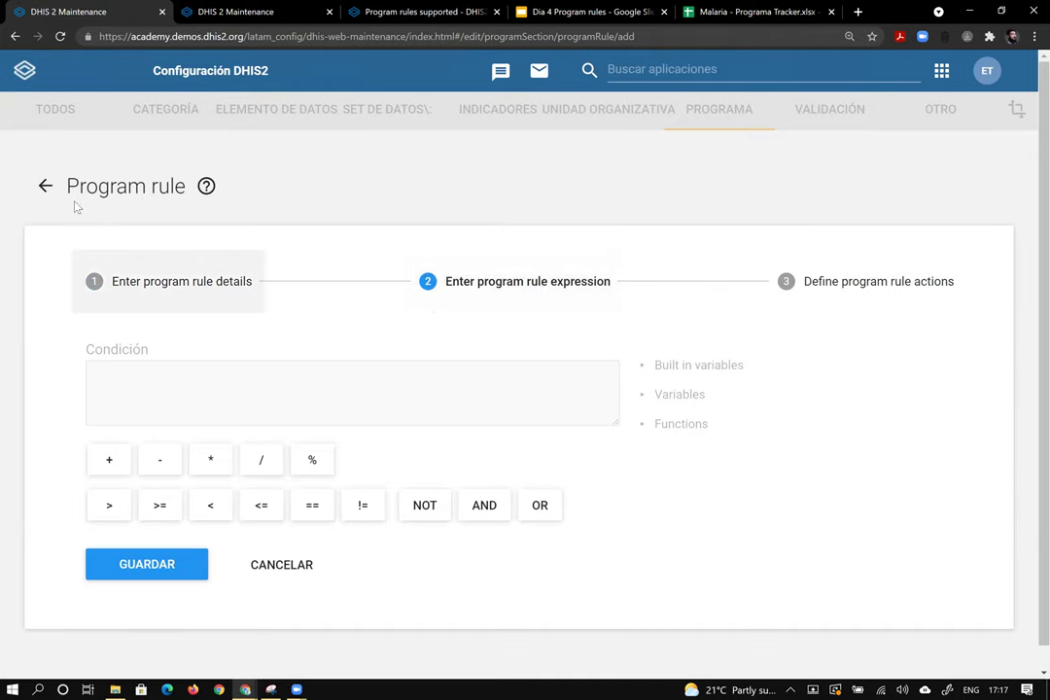
{"action": "left_click", "coordinate": [49, 187]}
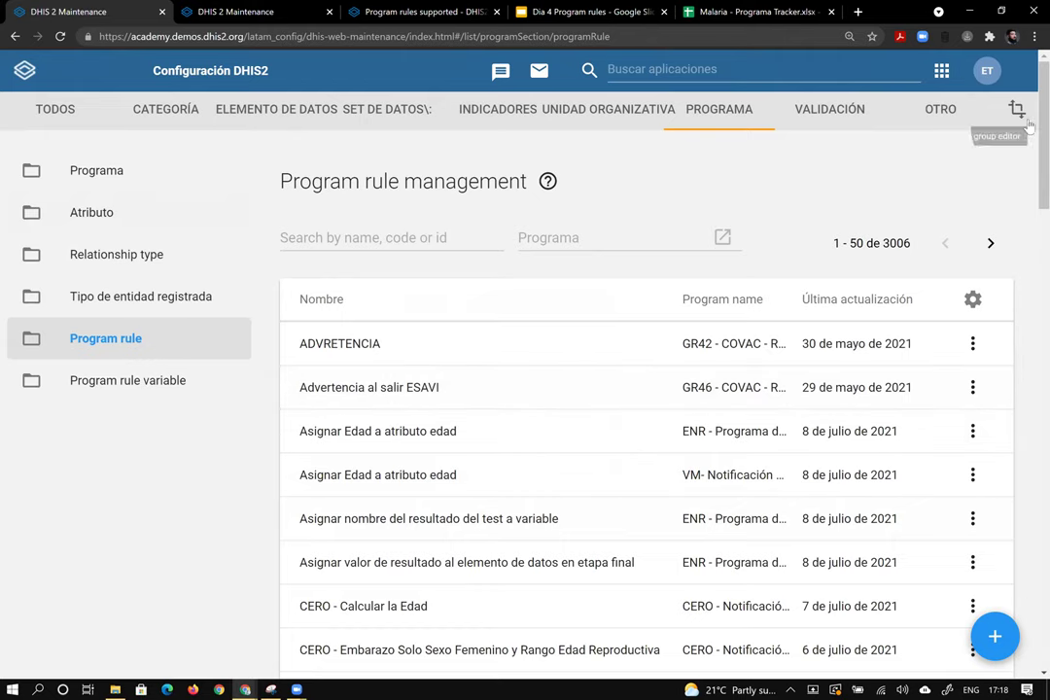
{"action": "scroll", "coordinate": [1012, 109], "scroll_direction": "down", "scroll_amount": 2}
{"action": "scroll", "coordinate": [1009, 86], "scroll_direction": "down", "scroll_amount": 2}
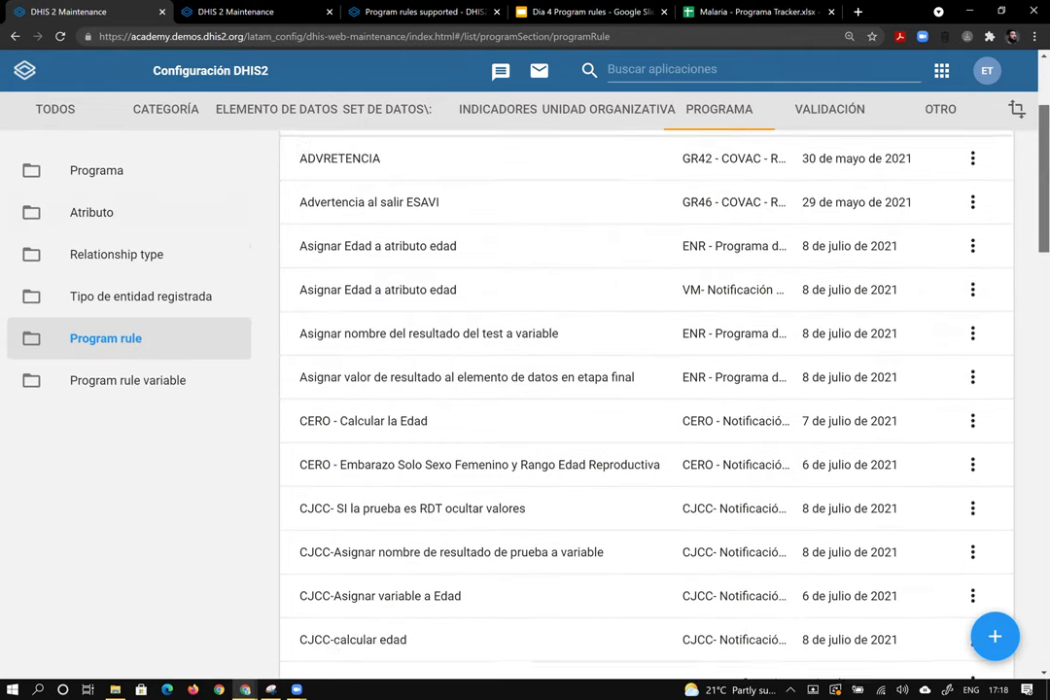
{"action": "scroll", "coordinate": [1009, 85], "scroll_direction": "up", "scroll_amount": 3}
{"action": "scroll", "coordinate": [1010, 84], "scroll_direction": "up", "scroll_amount": 1}
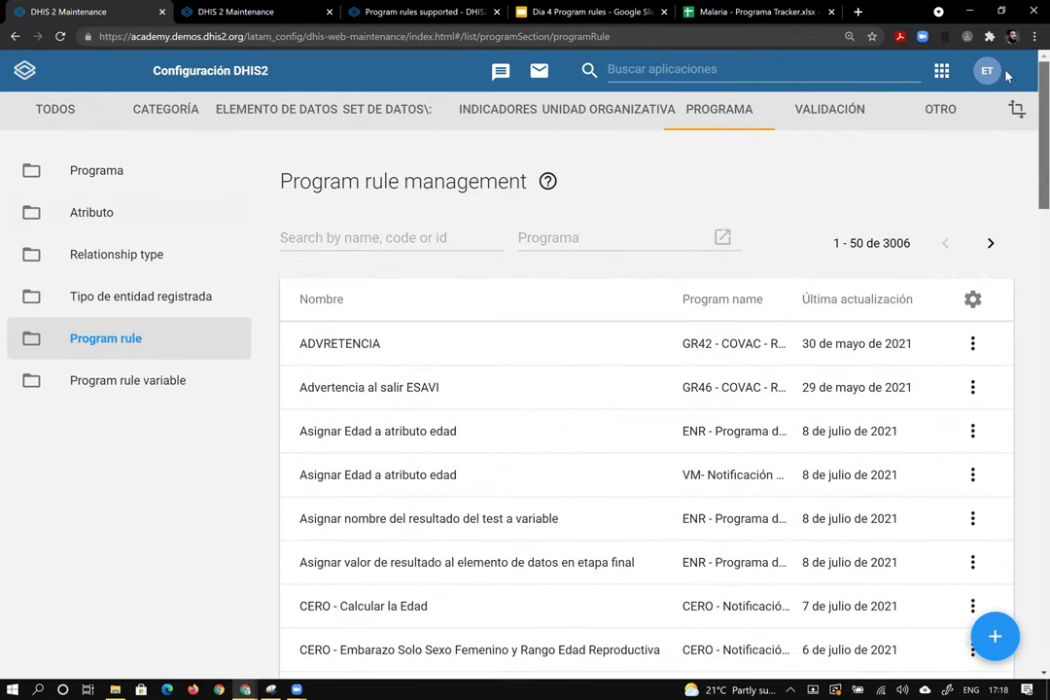
{"action": "left_click", "coordinate": [1001, 68]}
{"action": "left_click", "coordinate": [354, 451]}
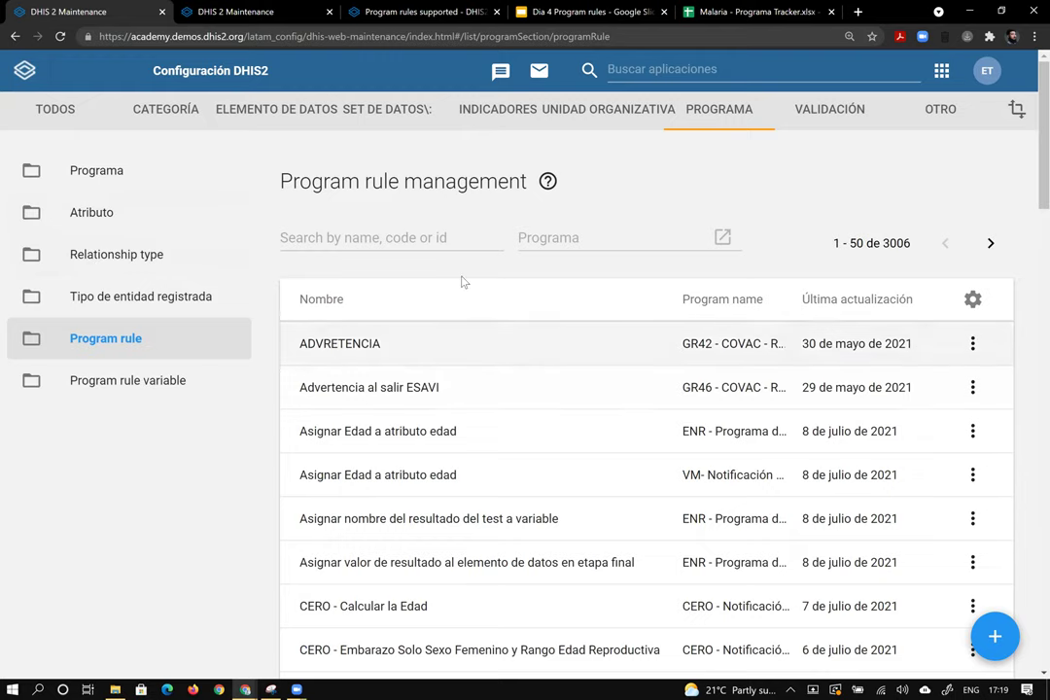
{"action": "scroll", "coordinate": [484, 273], "scroll_direction": "down", "scroll_amount": 3}
{"action": "scroll", "coordinate": [477, 277], "scroll_direction": "up", "scroll_amount": 3}
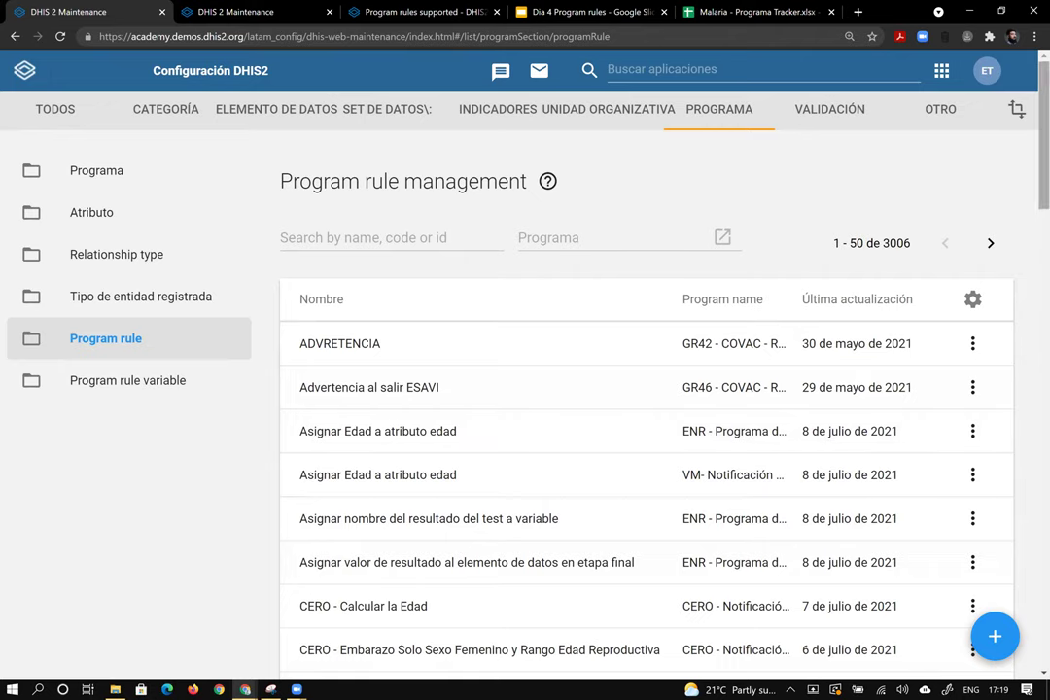
{"action": "scroll", "coordinate": [501, 389], "scroll_direction": "down", "scroll_amount": 2}
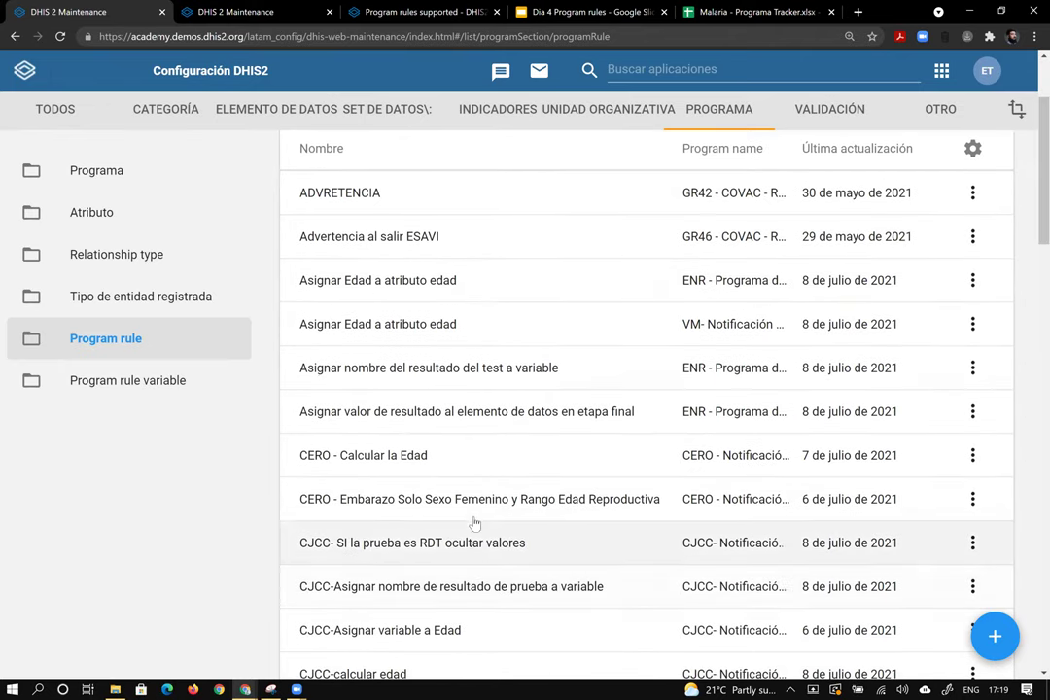
{"action": "scroll", "coordinate": [476, 515], "scroll_direction": "up", "scroll_amount": 2}
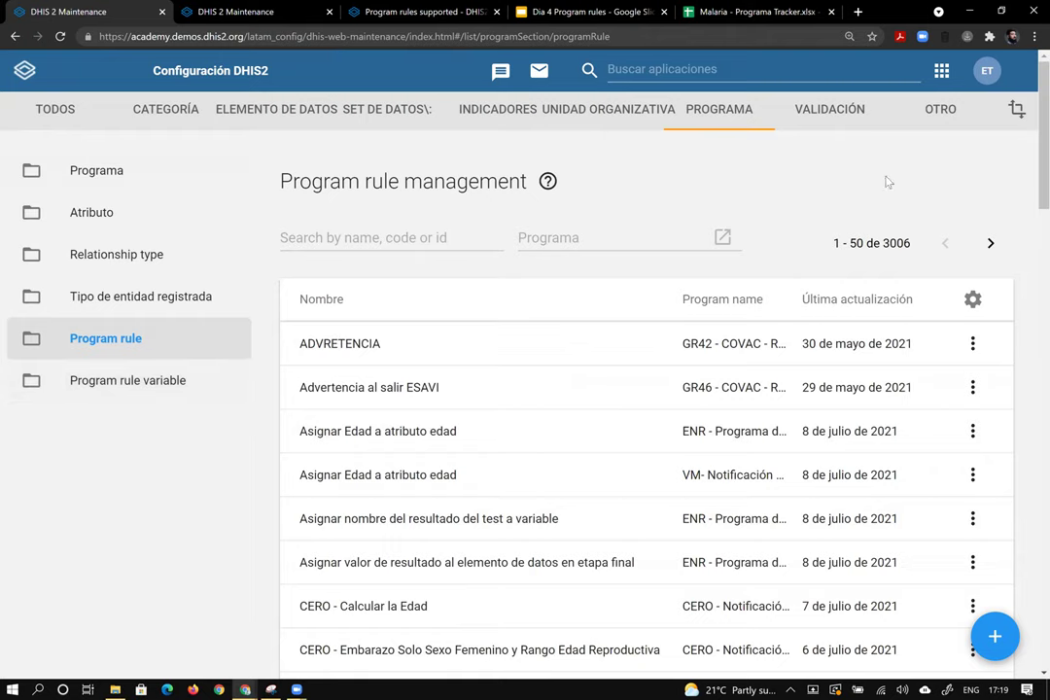
Look through the program rule list and check which table options it offers
{"action": "scroll", "coordinate": [646, 408], "scroll_direction": "down", "scroll_amount": 3}
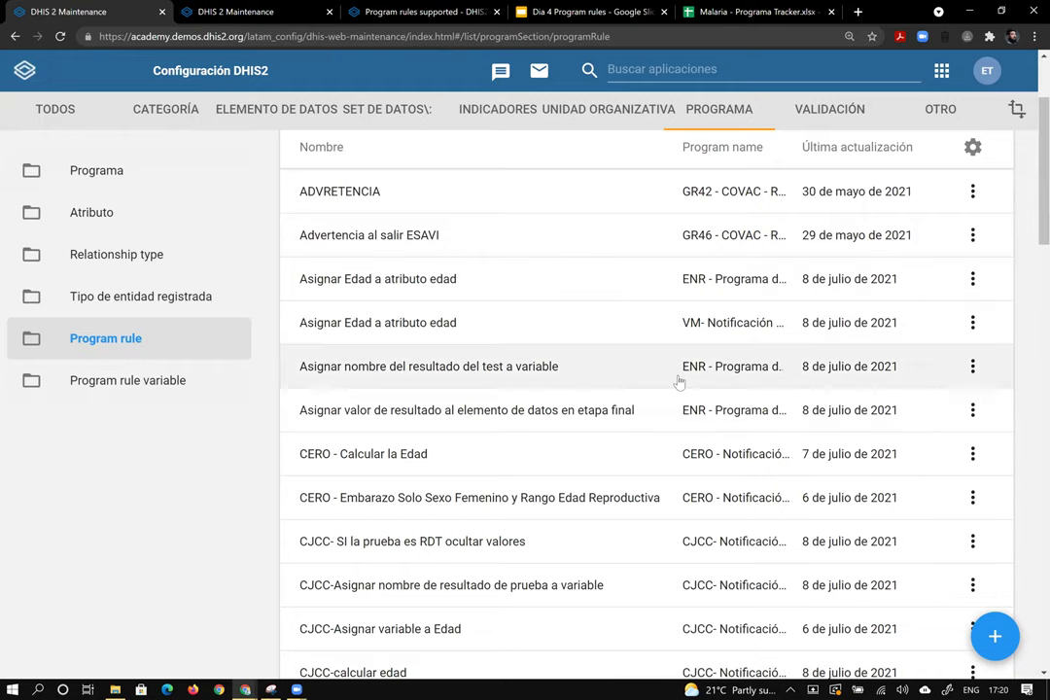
{"action": "scroll", "coordinate": [679, 381], "scroll_direction": "down", "scroll_amount": 3}
{"action": "scroll", "coordinate": [679, 381], "scroll_direction": "down", "scroll_amount": 3}
{"action": "key", "text": "Home"}
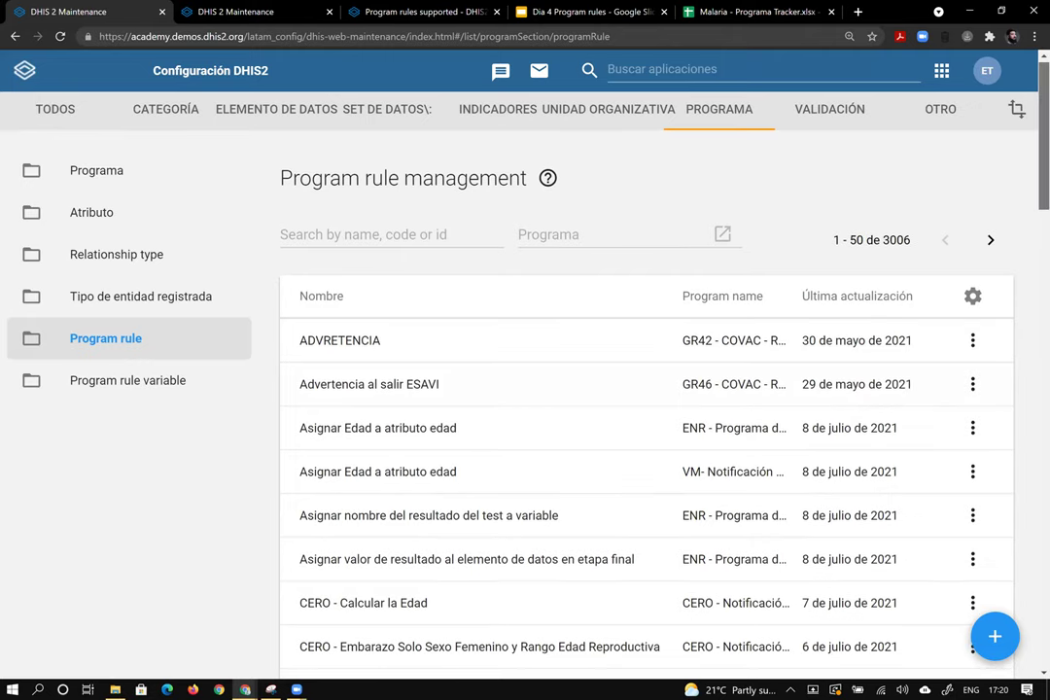
{"action": "scroll", "coordinate": [646, 408], "scroll_direction": "down", "scroll_amount": 1}
{"action": "scroll", "coordinate": [646, 409], "scroll_direction": "down", "scroll_amount": 8}
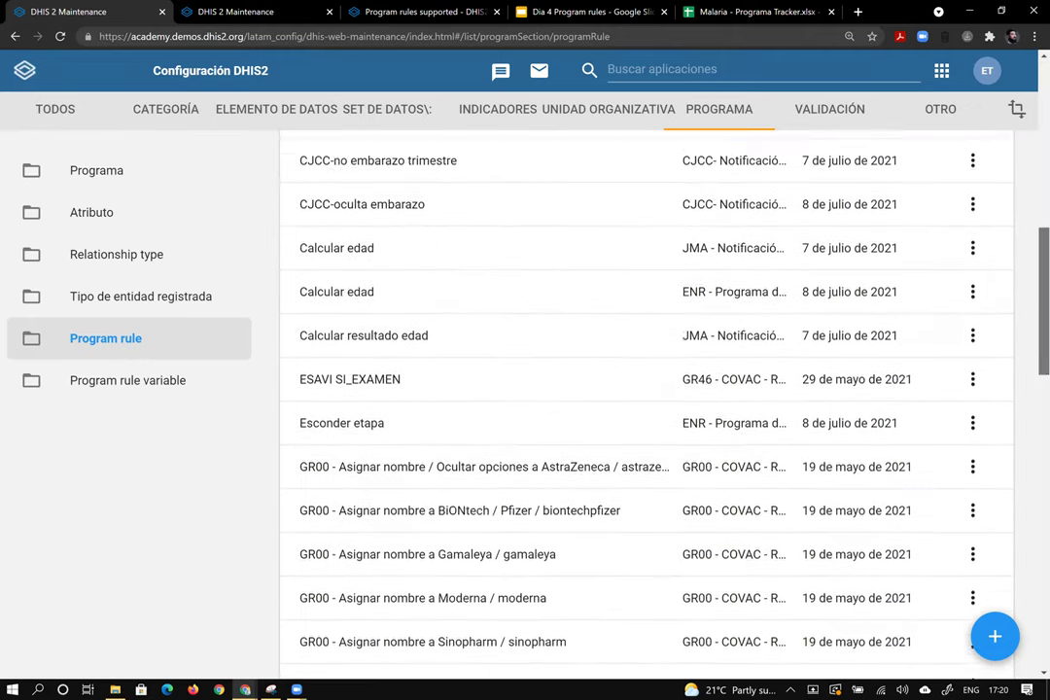
{"action": "scroll", "coordinate": [646, 408], "scroll_direction": "down", "scroll_amount": 1}
{"action": "scroll", "coordinate": [645, 408], "scroll_direction": "up", "scroll_amount": 9}
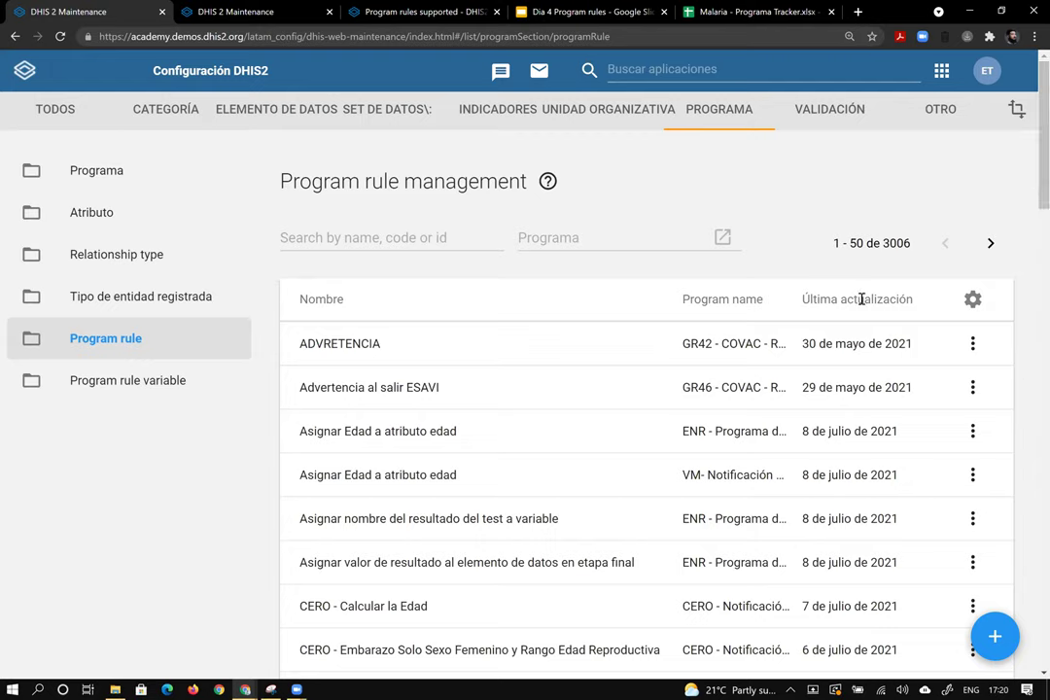
{"action": "left_click", "coordinate": [970, 305]}
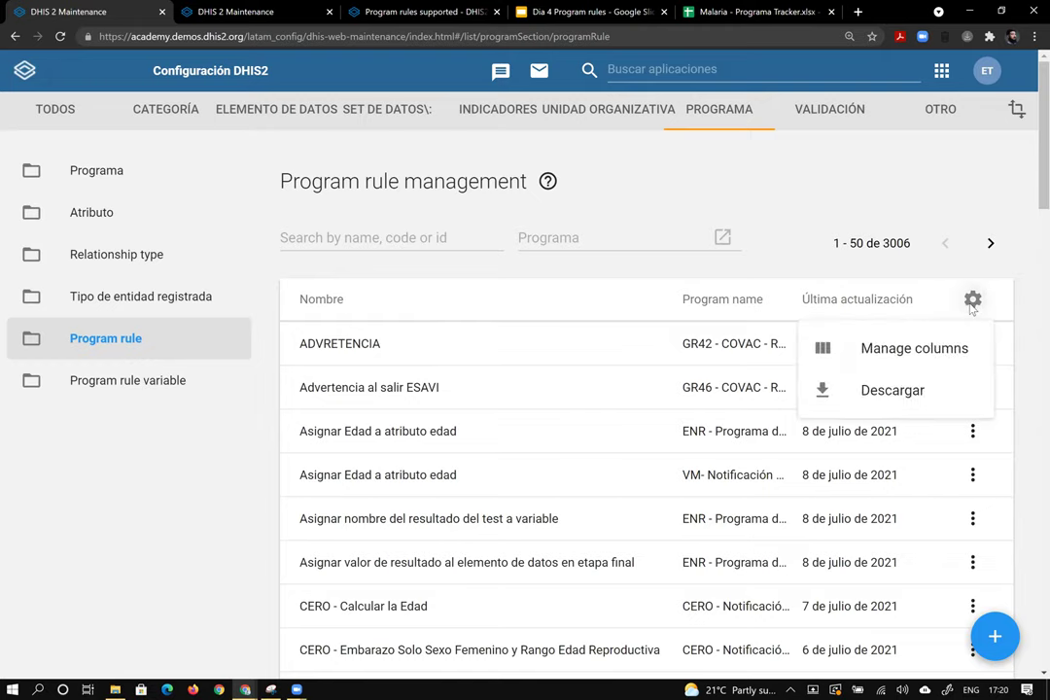
{"action": "left_click", "coordinate": [972, 309]}
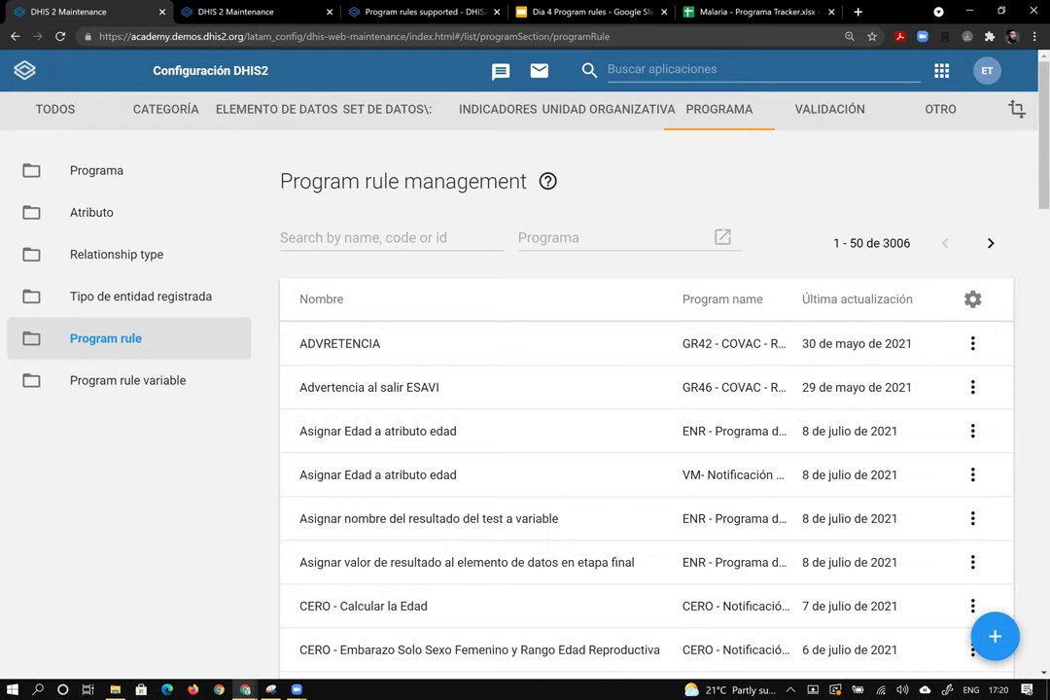
Scan the program rules by name and program, view the program rule variable list and return to the program rules
{"action": "scroll", "coordinate": [1011, 194], "scroll_direction": "down", "scroll_amount": 1}
{"action": "scroll", "coordinate": [646, 438], "scroll_direction": "down", "scroll_amount": 2}
{"action": "scroll", "coordinate": [646, 438], "scroll_direction": "down", "scroll_amount": 1}
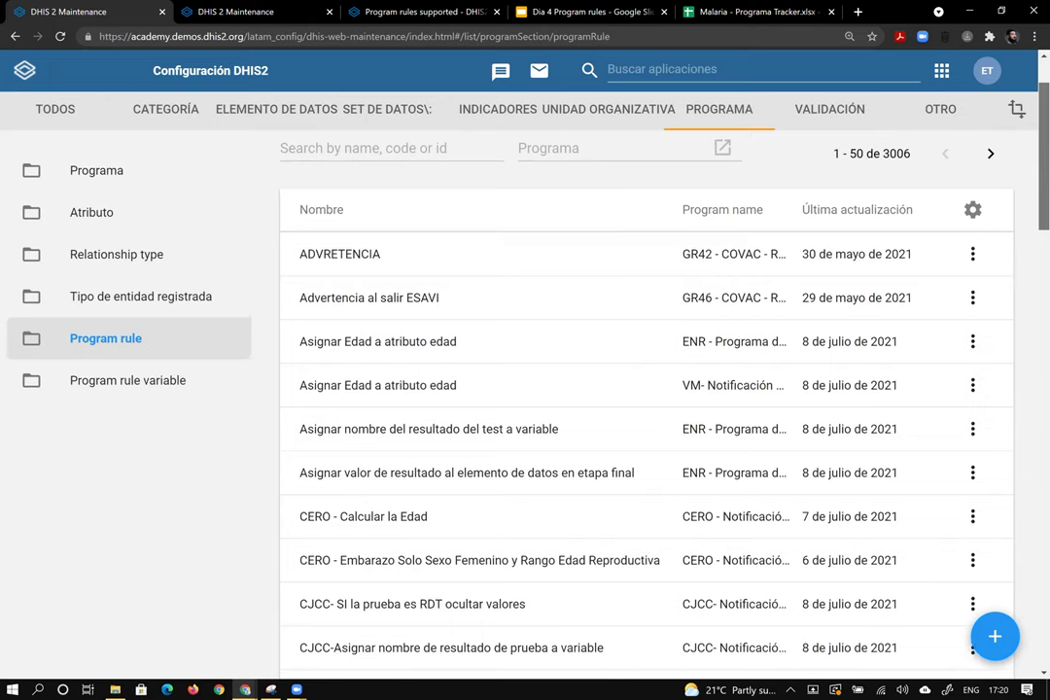
{"action": "scroll", "coordinate": [647, 409], "scroll_direction": "down", "scroll_amount": 3}
{"action": "scroll", "coordinate": [647, 409], "scroll_direction": "down", "scroll_amount": 1}
{"action": "scroll", "coordinate": [647, 404], "scroll_direction": "down", "scroll_amount": 1}
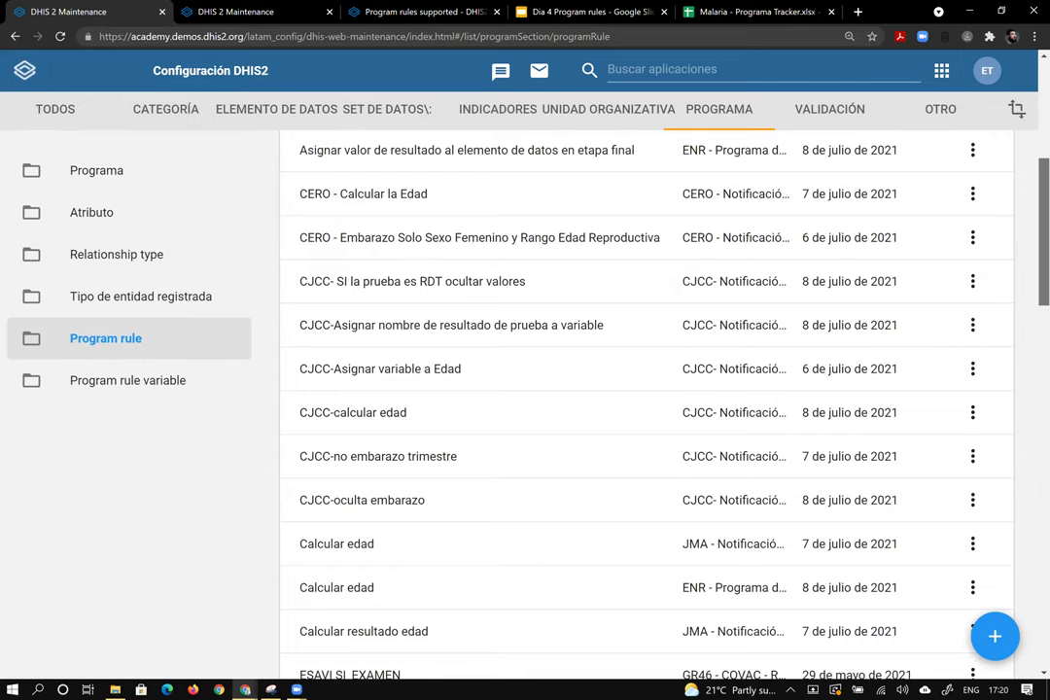
{"action": "scroll", "coordinate": [647, 409], "scroll_direction": "down", "scroll_amount": 5}
{"action": "scroll", "coordinate": [647, 408], "scroll_direction": "up", "scroll_amount": 1}
{"action": "scroll", "coordinate": [647, 409], "scroll_direction": "down", "scroll_amount": 7}
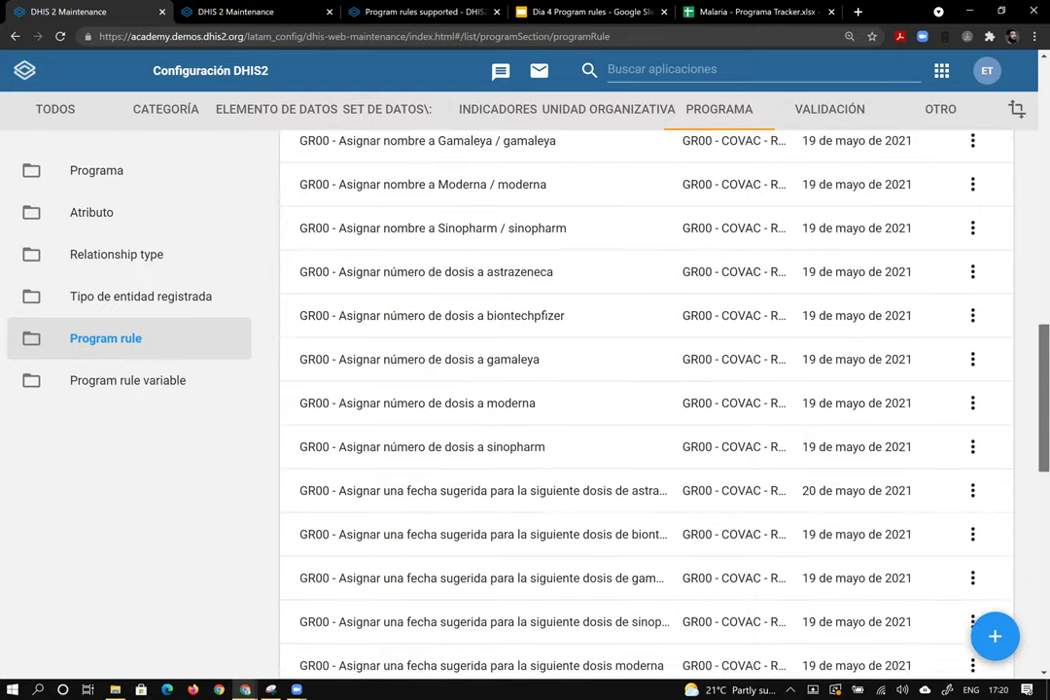
{"action": "scroll", "coordinate": [1020, 564], "scroll_direction": "down", "scroll_amount": 7}
{"action": "scroll", "coordinate": [1021, 572], "scroll_direction": "up", "scroll_amount": 14}
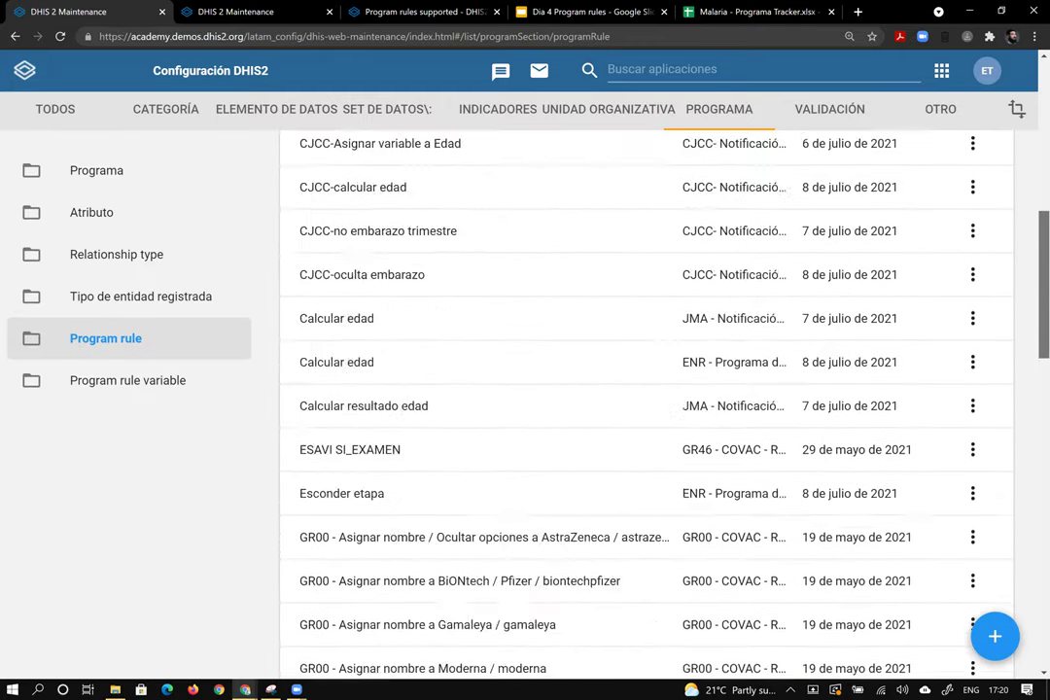
{"action": "scroll", "coordinate": [646, 408], "scroll_direction": "up", "scroll_amount": 5}
{"action": "left_click", "coordinate": [104, 379]}
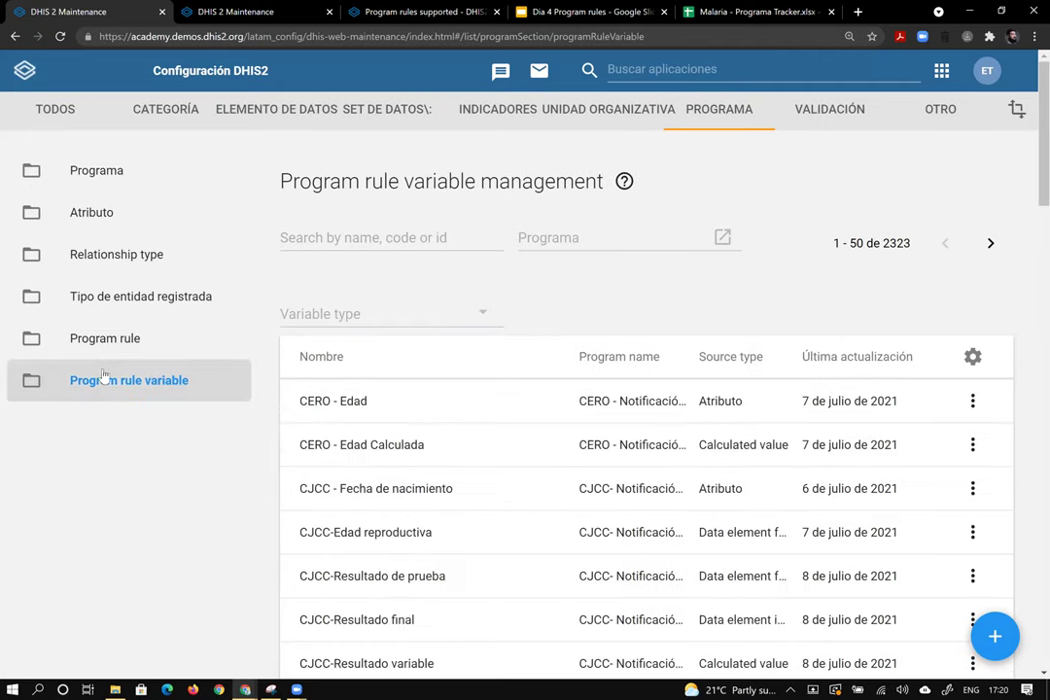
{"action": "left_click", "coordinate": [109, 343]}
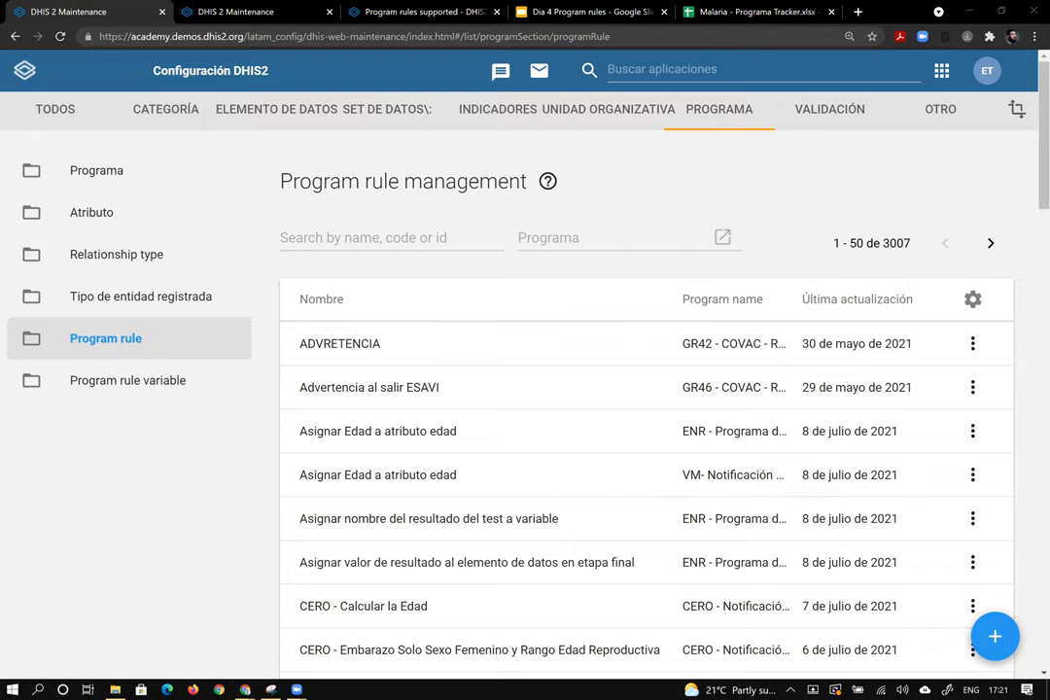
Open Slack, view the general channel's thread and return to the program rule list in Maintenance
{"action": "key", "text": "super"}
{"action": "type", "text": "s"}
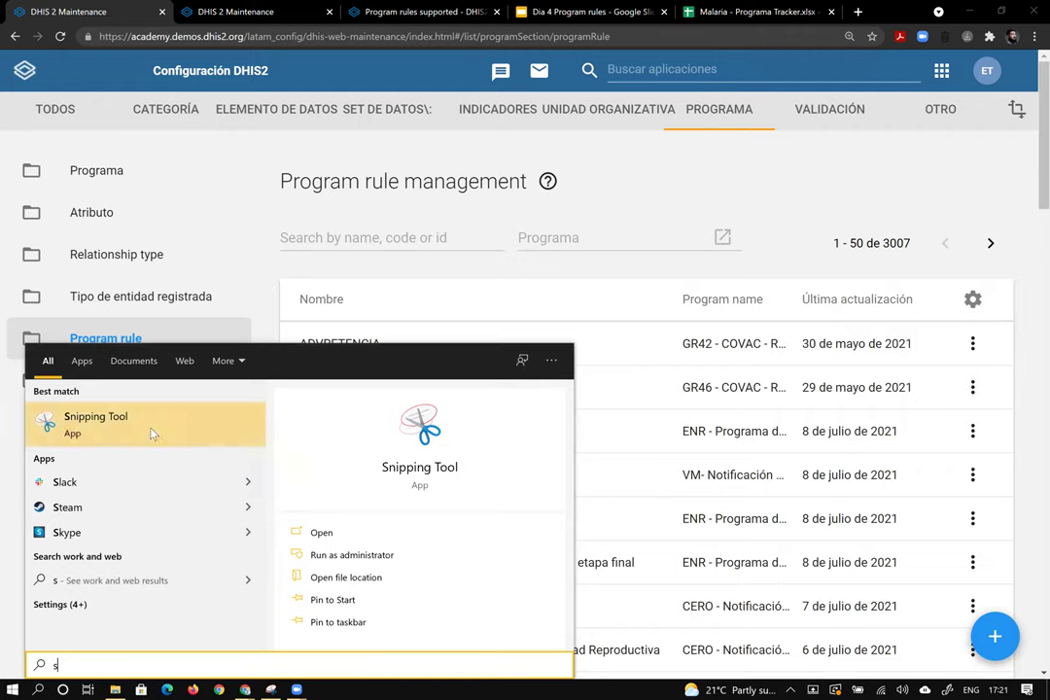
{"action": "left_click", "coordinate": [106, 482]}
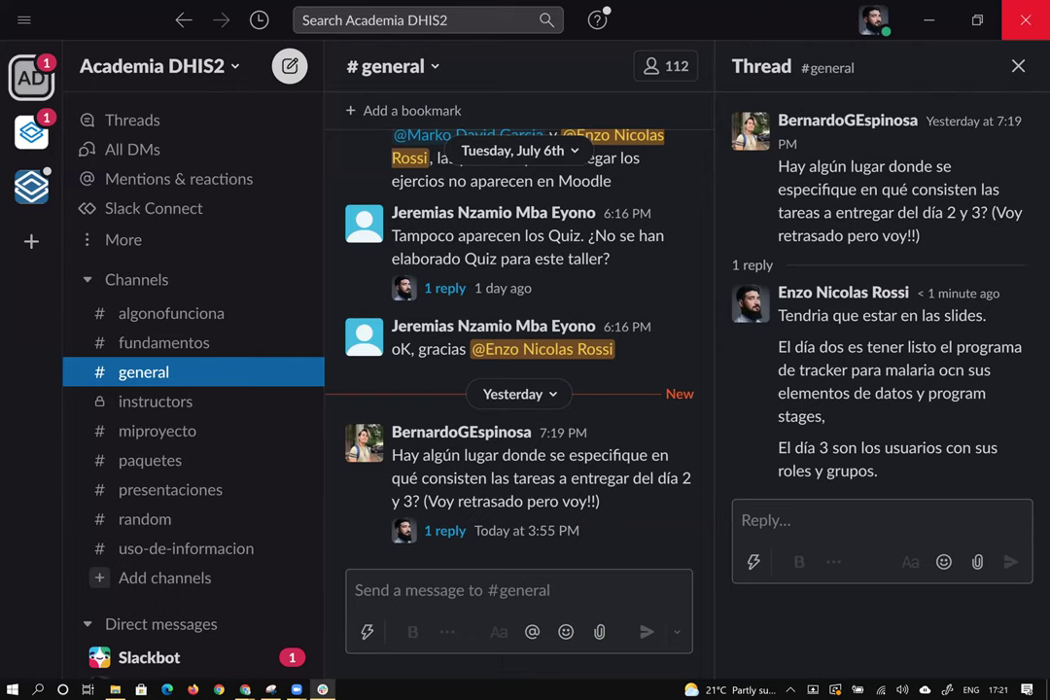
{"action": "key", "text": "alt+Tab"}
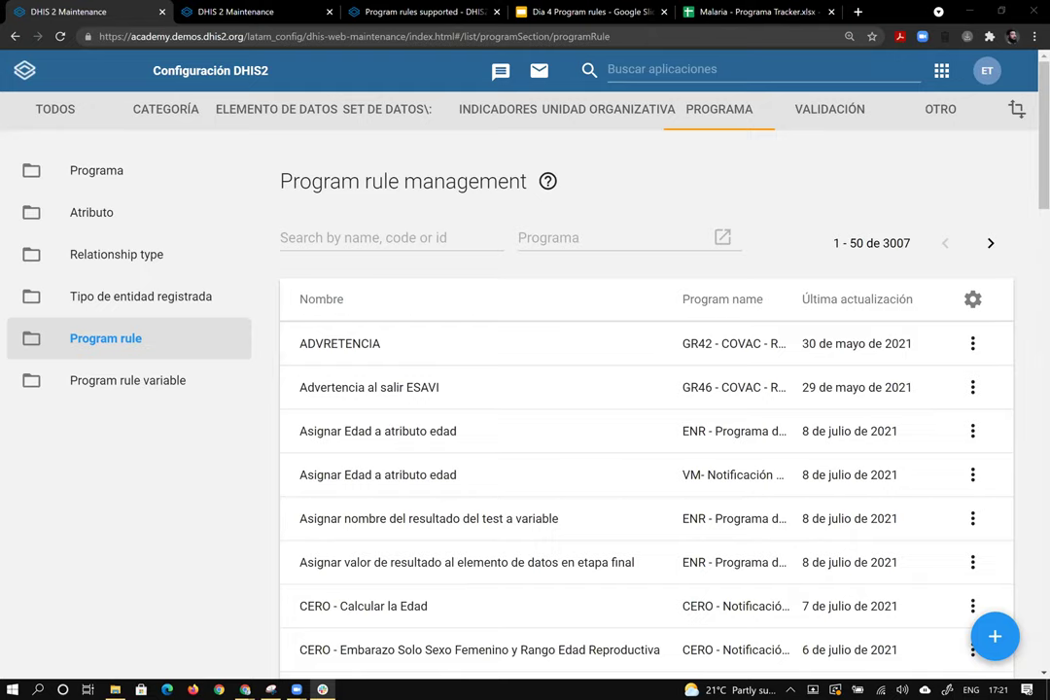
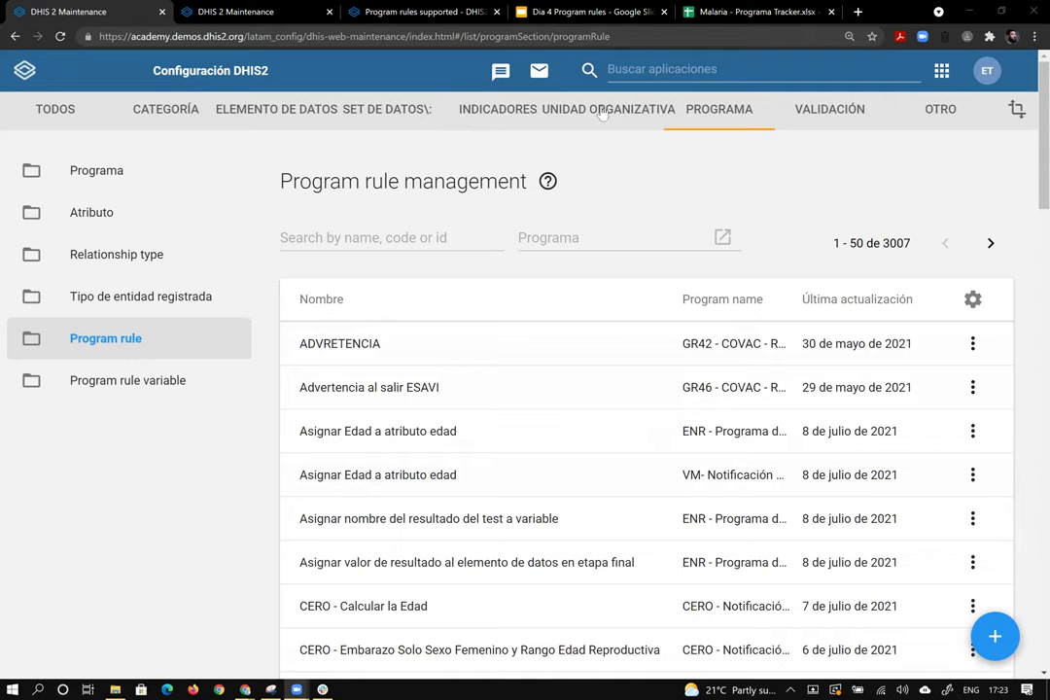
Try the Unidad organizativa value type in a blank data element form and return to the data element list without saving
{"action": "left_click", "coordinate": [239, 115]}
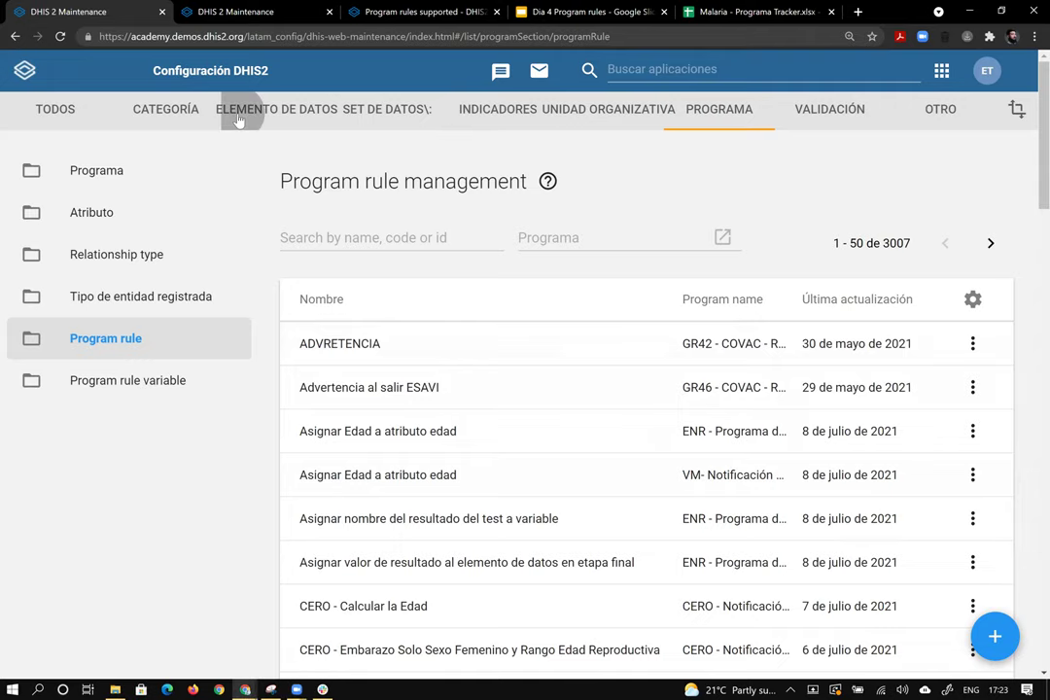
{"action": "left_click", "coordinate": [171, 170]}
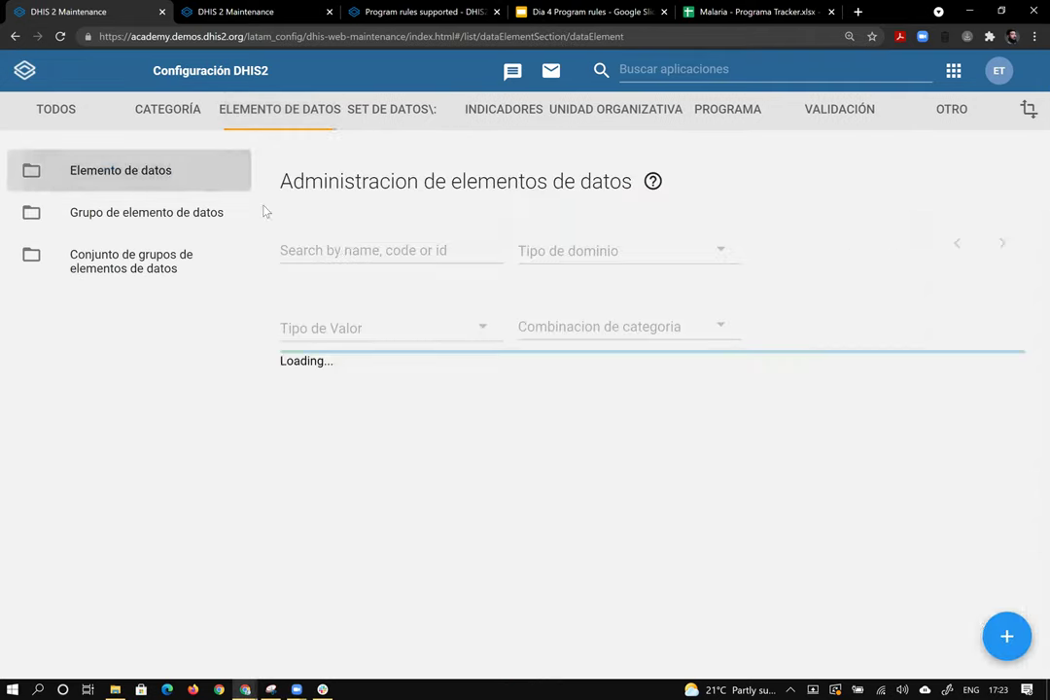
{"action": "left_click", "coordinate": [1003, 637]}
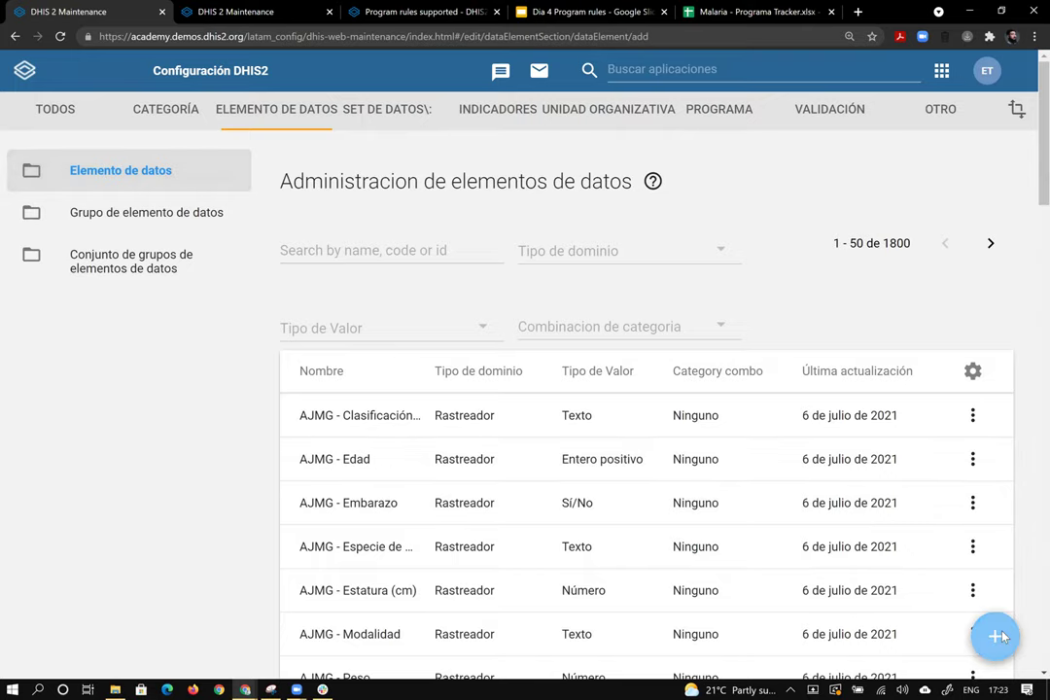
{"action": "scroll", "coordinate": [542, 424], "scroll_direction": "down", "scroll_amount": 7}
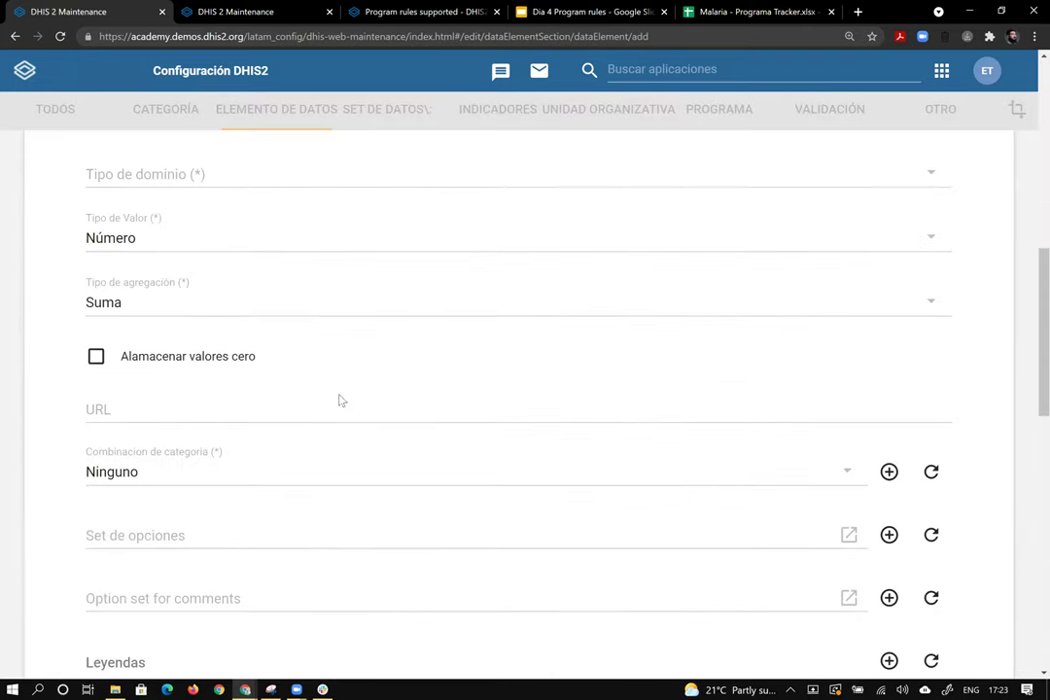
{"action": "left_click", "coordinate": [292, 243]}
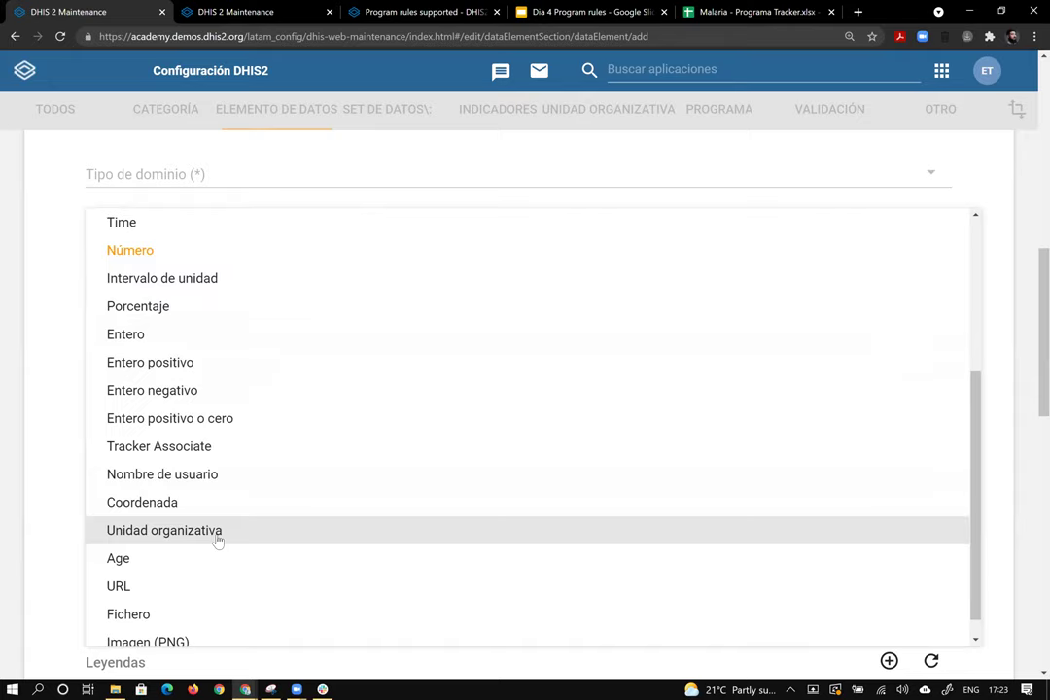
{"action": "left_click", "coordinate": [218, 542]}
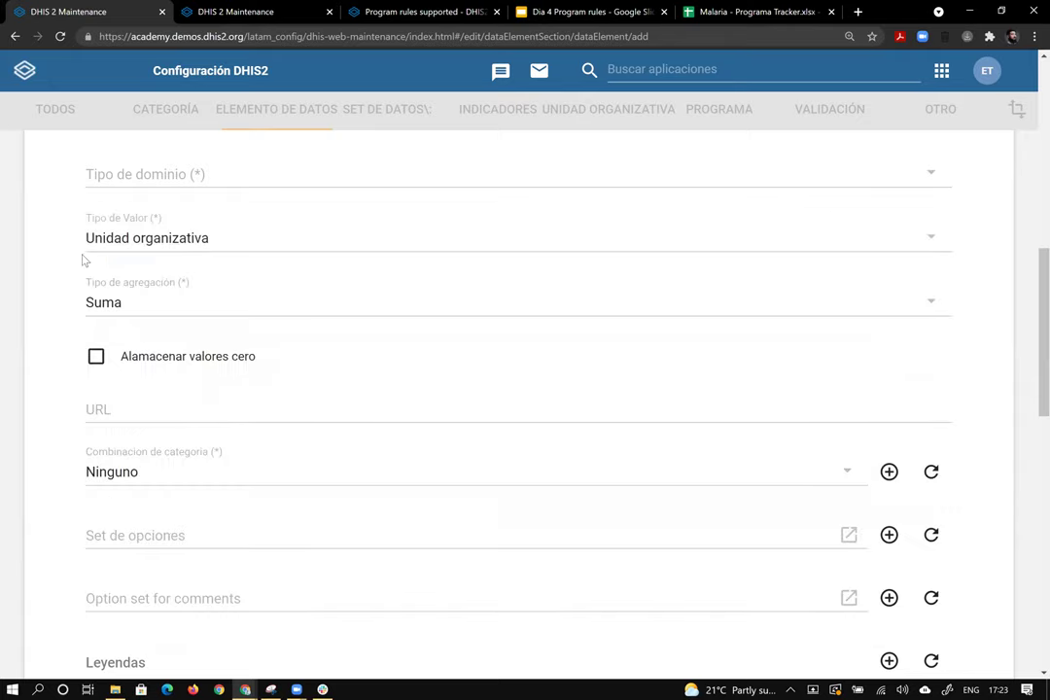
{"action": "scroll", "coordinate": [841, 355], "scroll_direction": "up", "scroll_amount": 10}
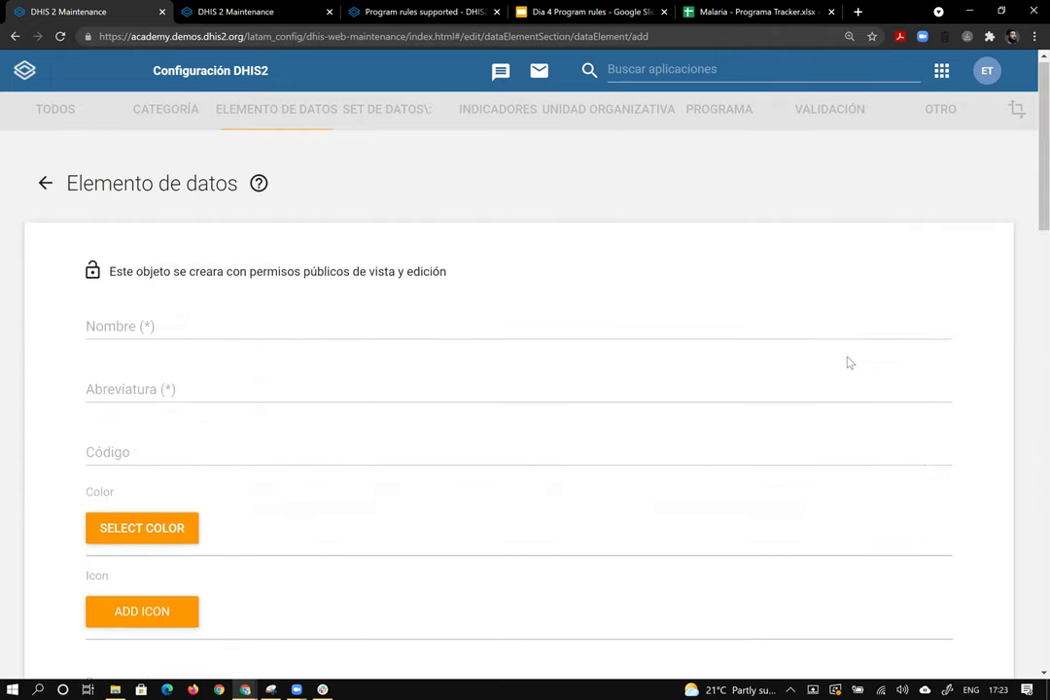
{"action": "left_click", "coordinate": [44, 189]}
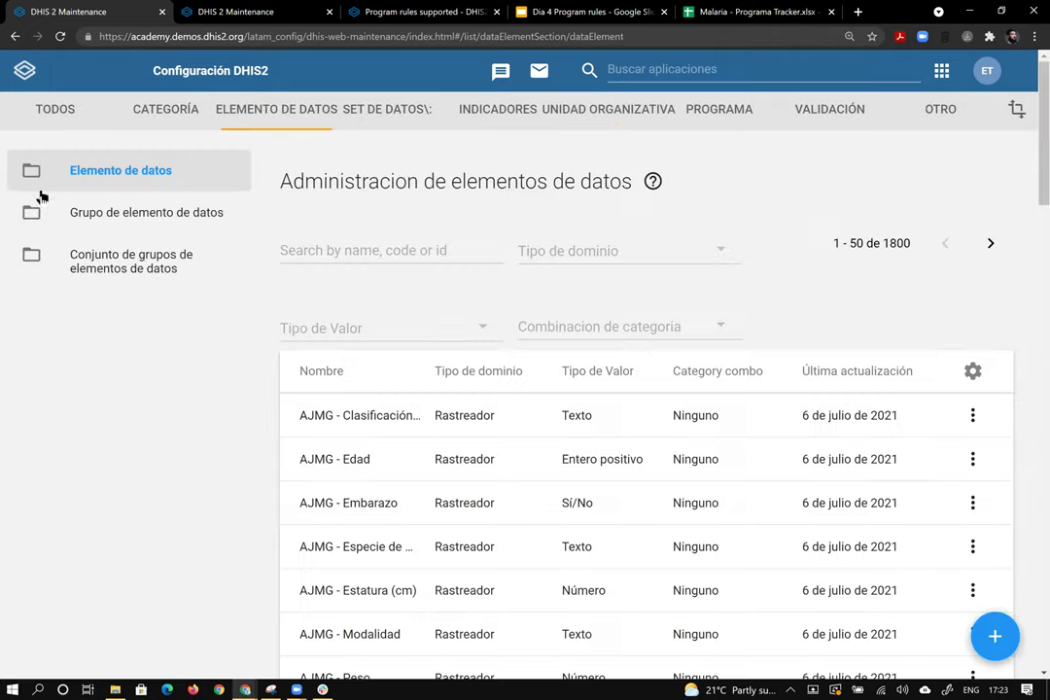
Start a new program rule for ENR - Programa de Malaria and name it Org unit
{"action": "left_click", "coordinate": [725, 109]}
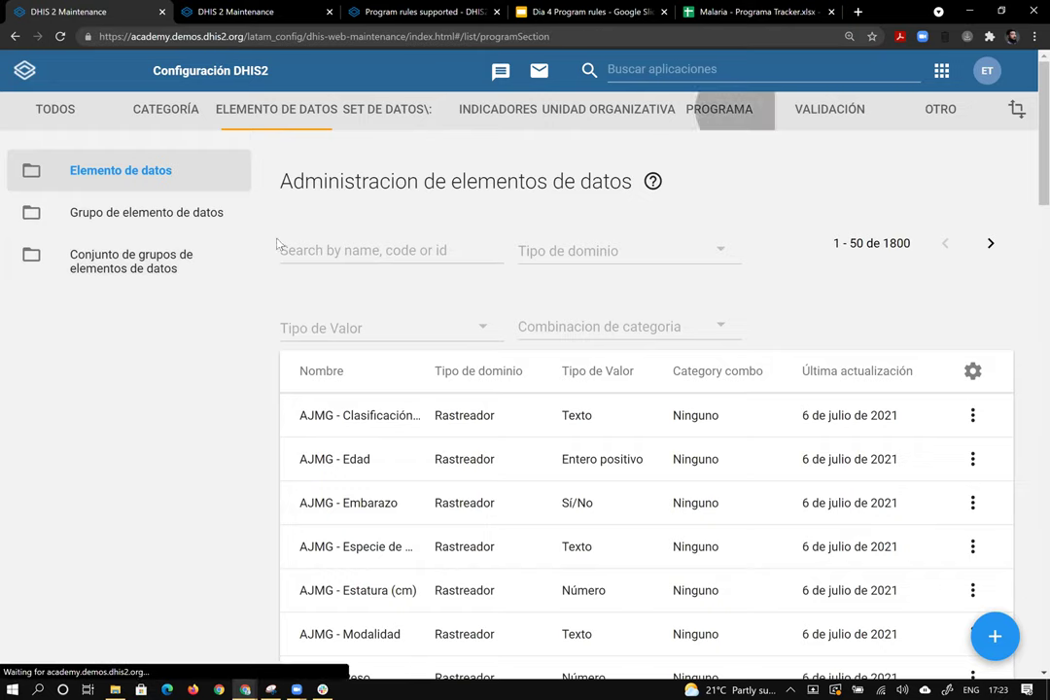
{"action": "left_click", "coordinate": [117, 340]}
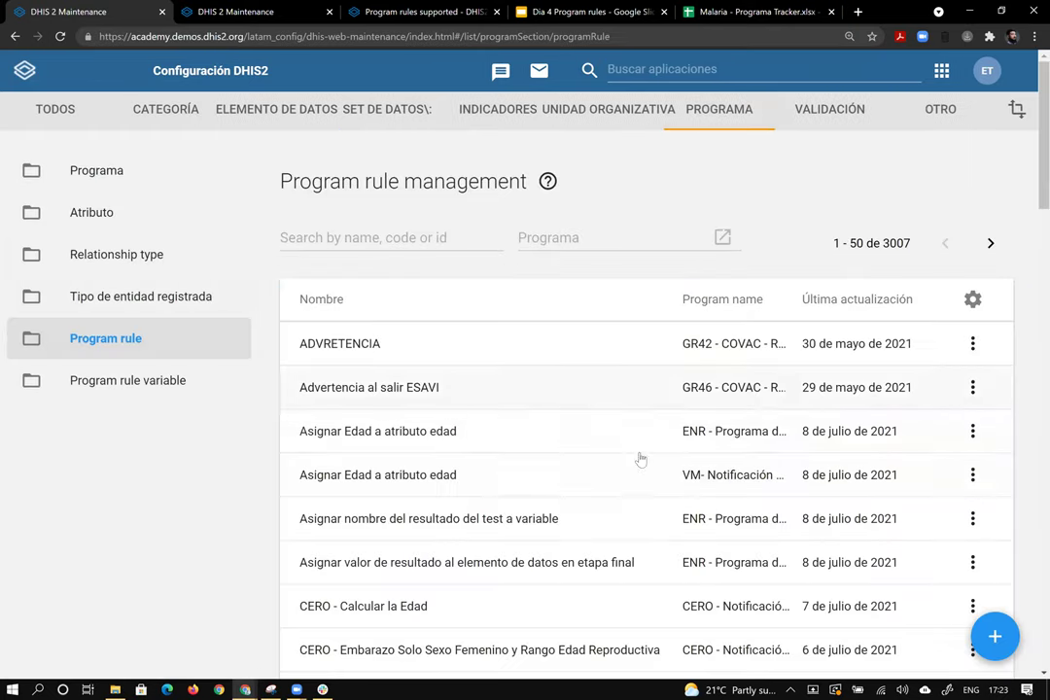
{"action": "scroll", "coordinate": [847, 524], "scroll_direction": "down", "scroll_amount": 5}
{"action": "left_click", "coordinate": [995, 637]}
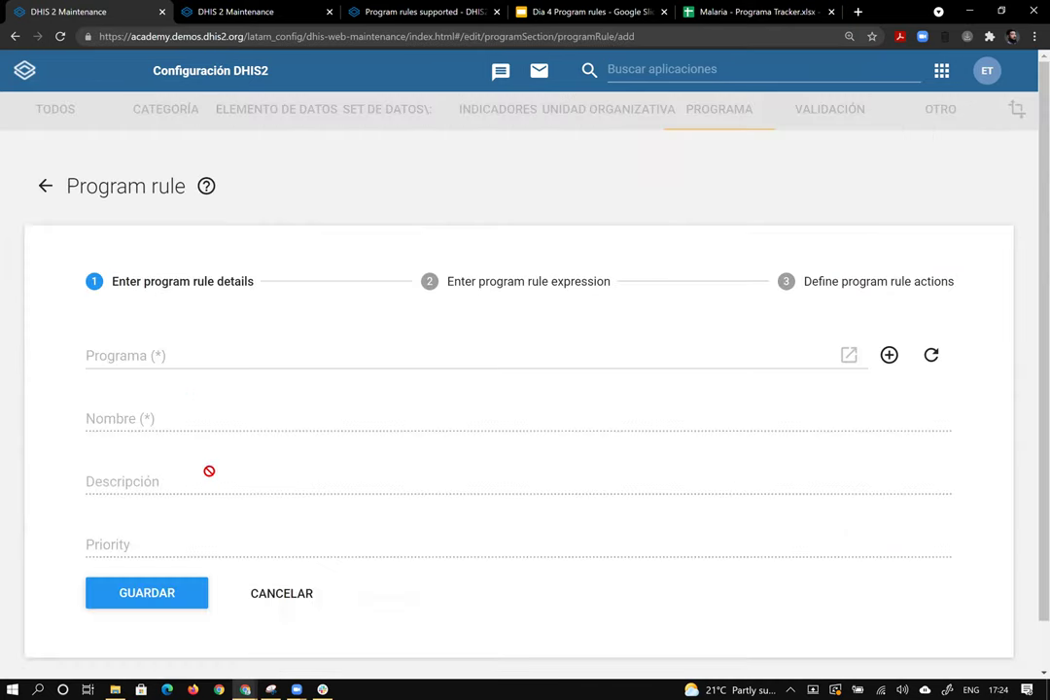
{"action": "left_click", "coordinate": [190, 356]}
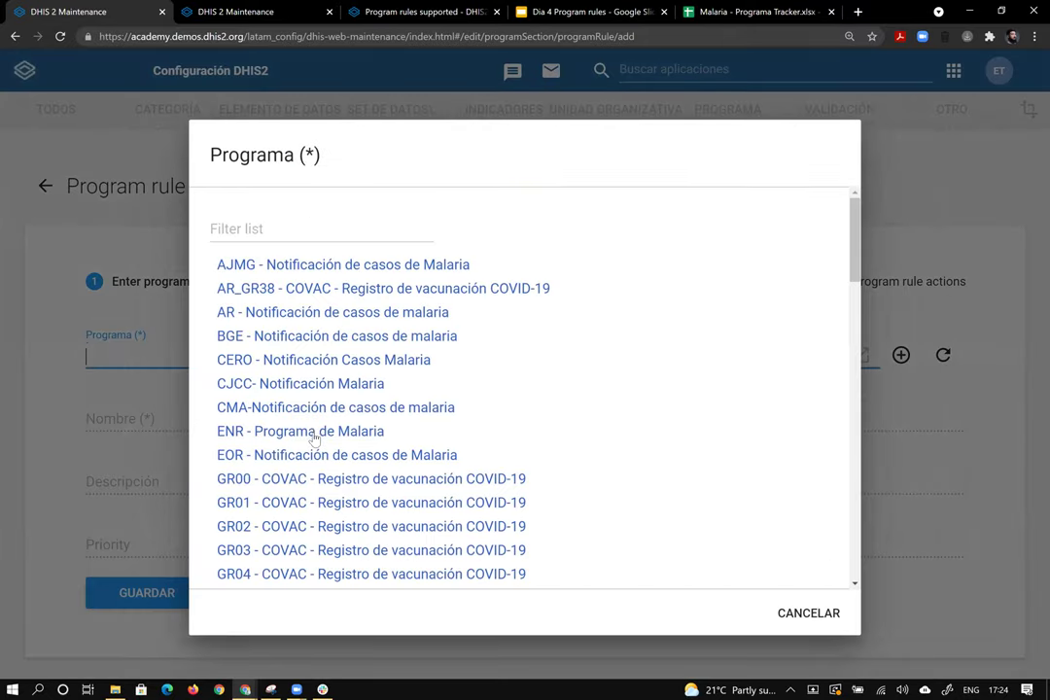
{"action": "left_click", "coordinate": [218, 432]}
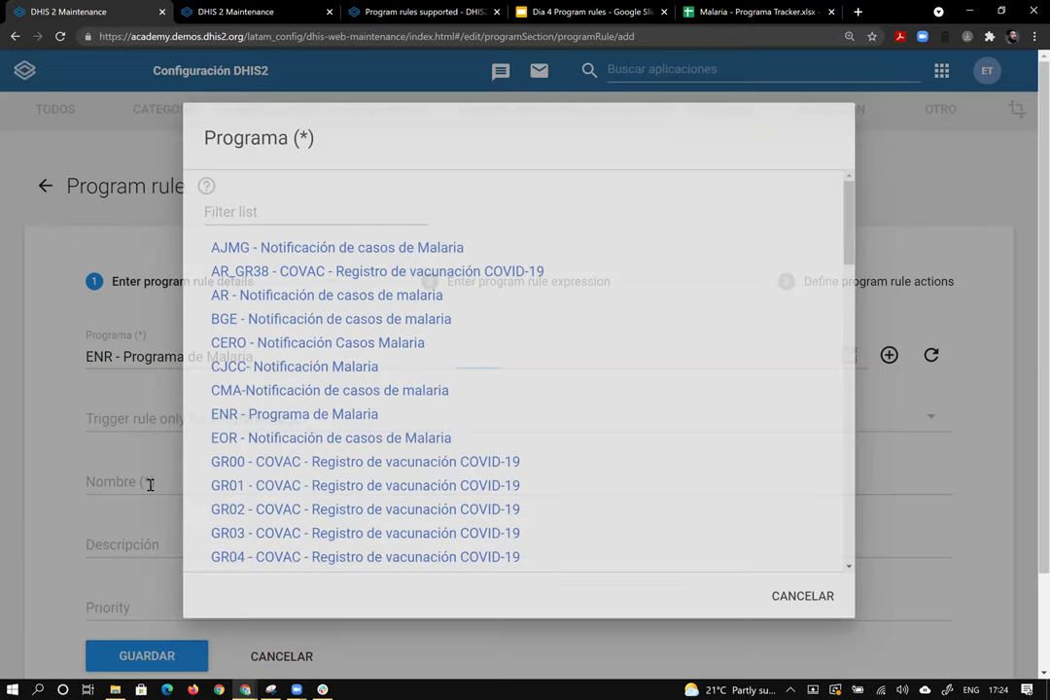
{"action": "type", "text": "Org unit"}
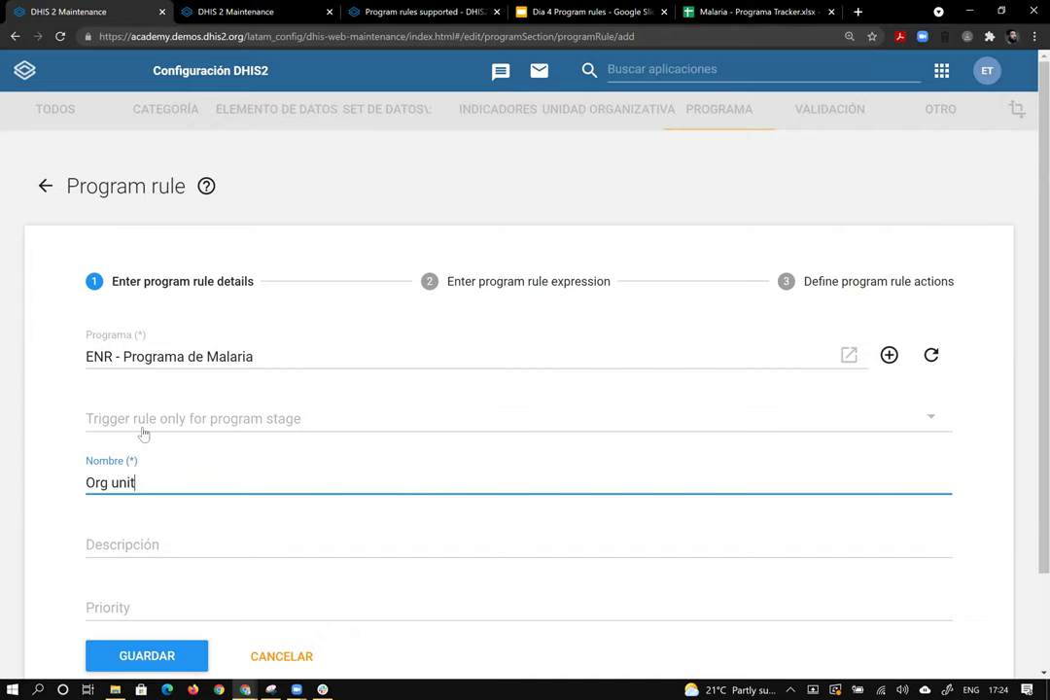
Insert the d2:inOrgUnitGroup function into the rule's condition expression
{"action": "left_click", "coordinate": [461, 284]}
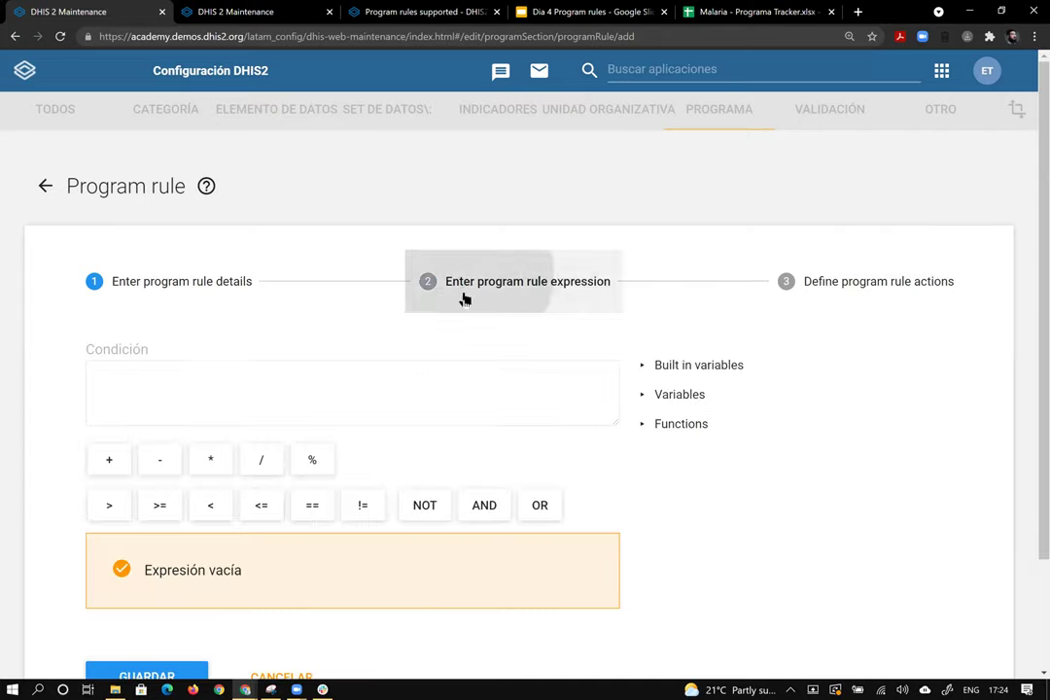
{"action": "left_click", "coordinate": [679, 425]}
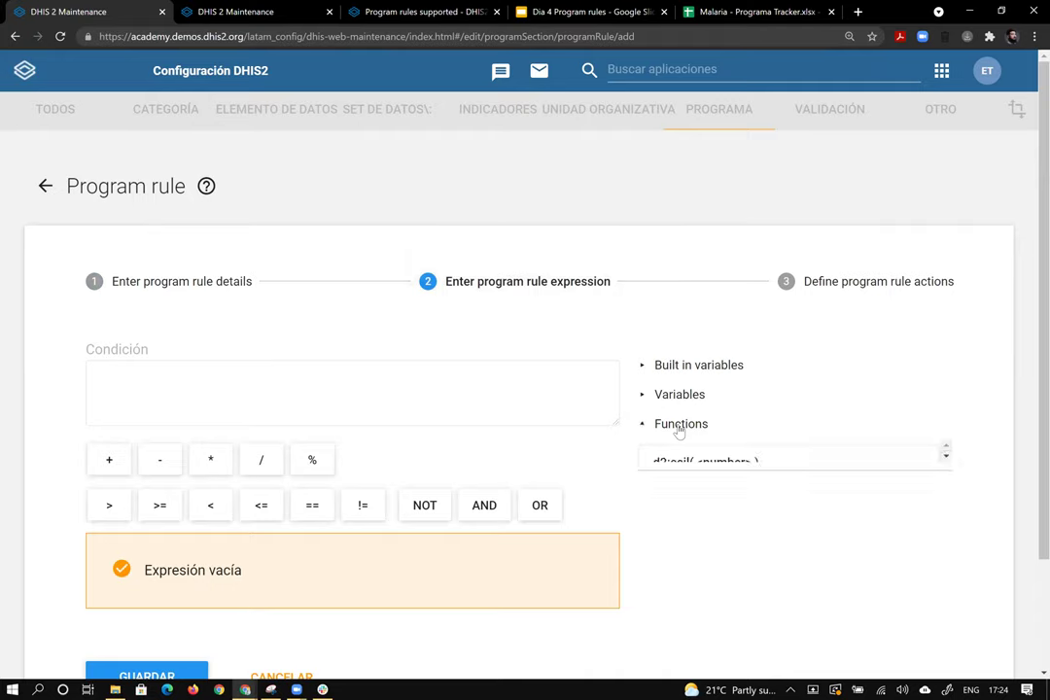
{"action": "scroll", "coordinate": [1015, 389], "scroll_direction": "down", "scroll_amount": 3}
{"action": "left_click_drag", "start_coordinate": [942, 252], "coordinate": [961, 464]}
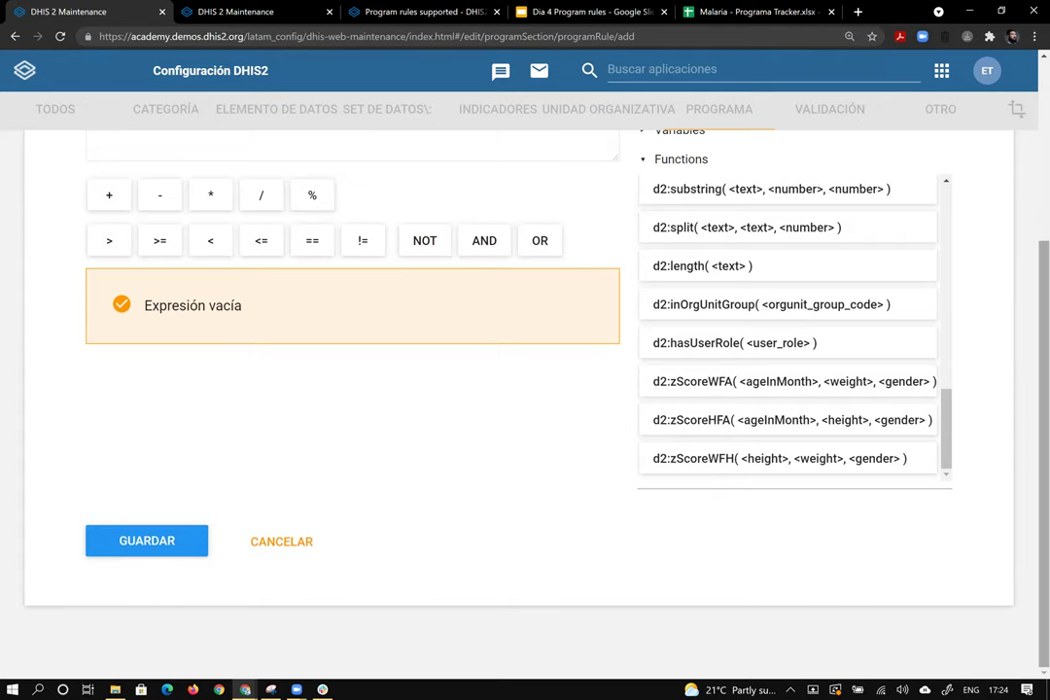
{"action": "scroll", "coordinate": [525, 389], "scroll_direction": "up", "scroll_amount": 2}
{"action": "scroll", "coordinate": [705, 449], "scroll_direction": "up", "scroll_amount": 1}
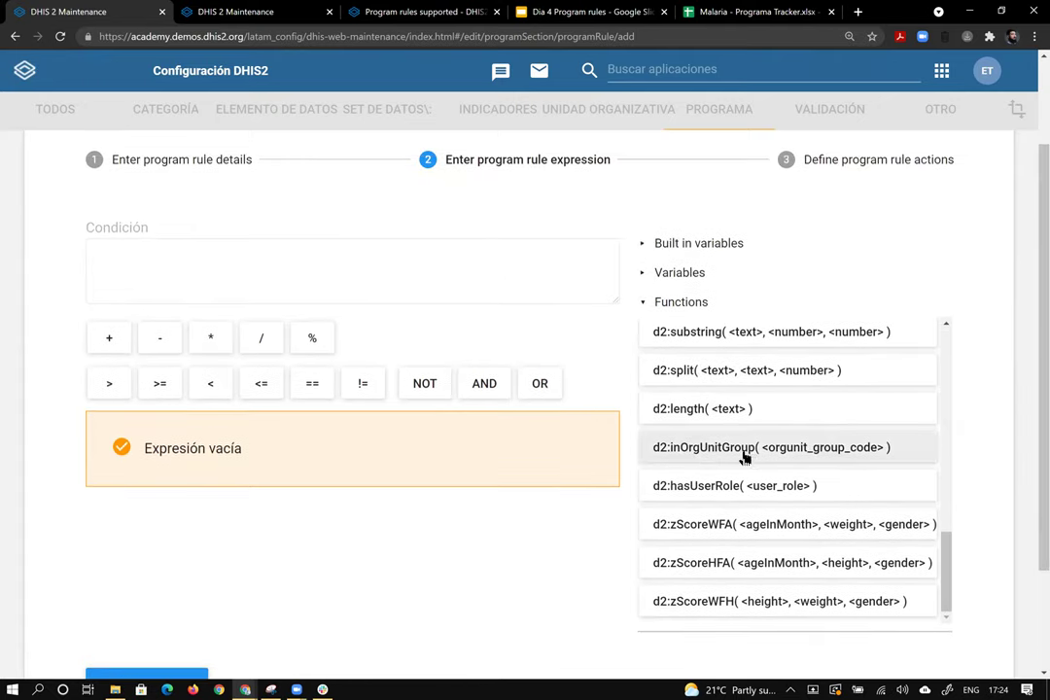
{"action": "left_click", "coordinate": [751, 449]}
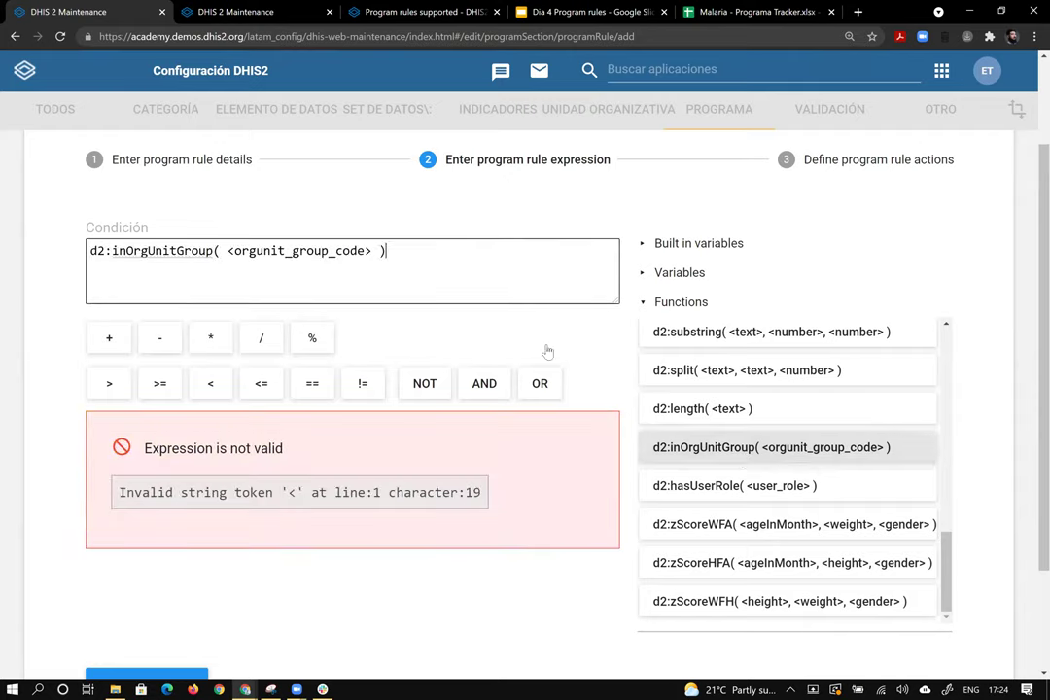
Add the built-in variable V{orgunit_code} to the rule's condition after the function
{"action": "left_click", "coordinate": [648, 243]}
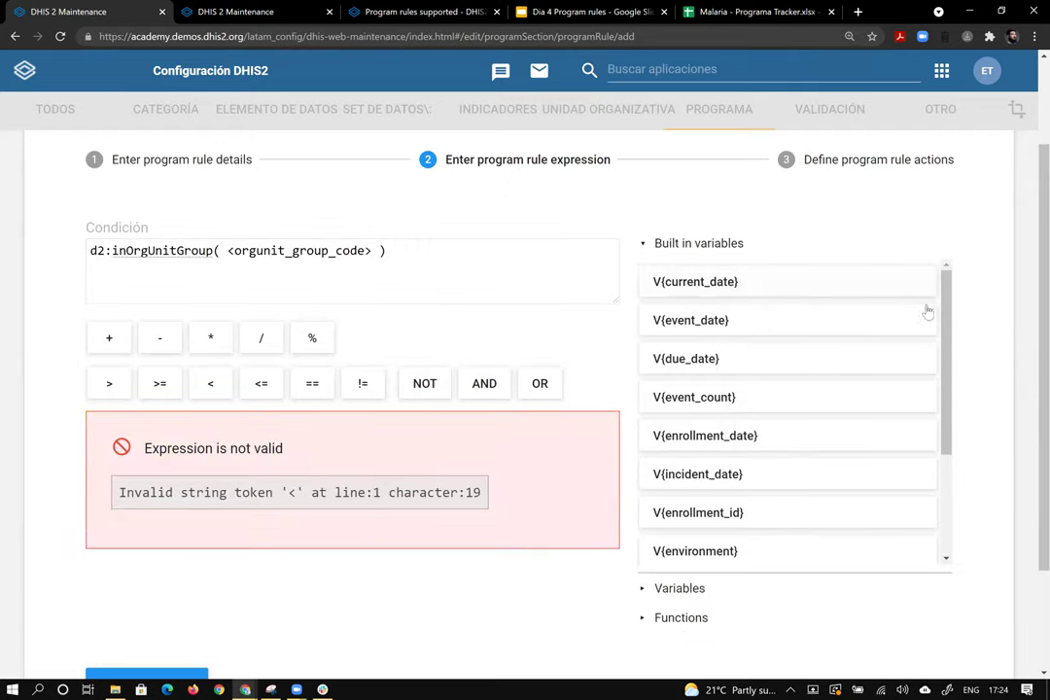
{"action": "left_click_drag", "start_coordinate": [950, 328], "coordinate": [949, 453]}
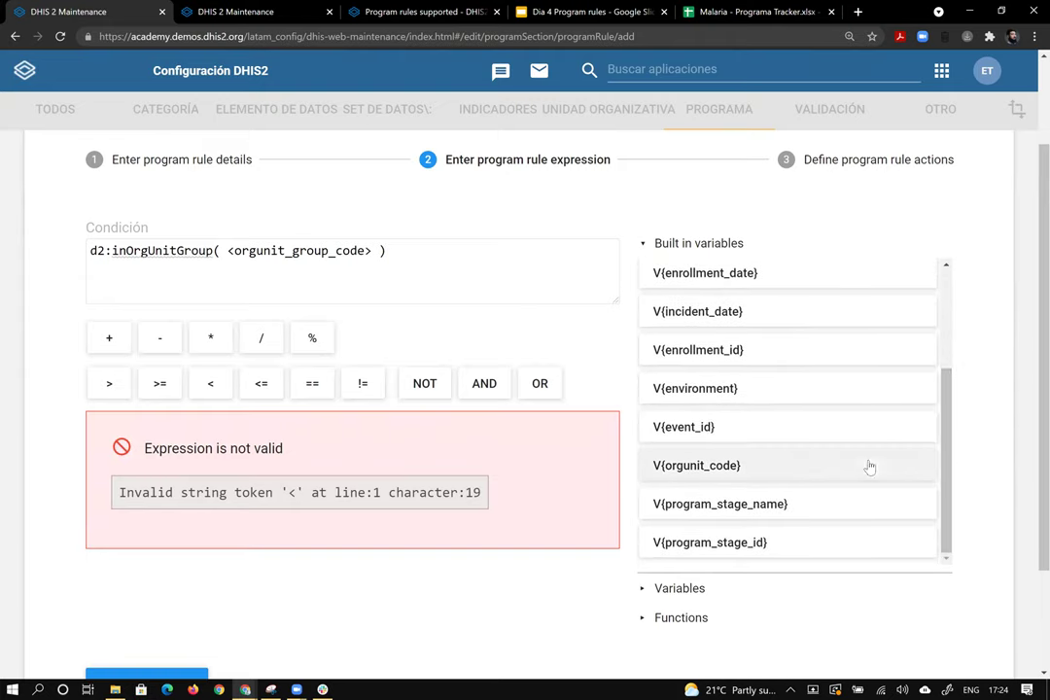
{"action": "left_click", "coordinate": [816, 467]}
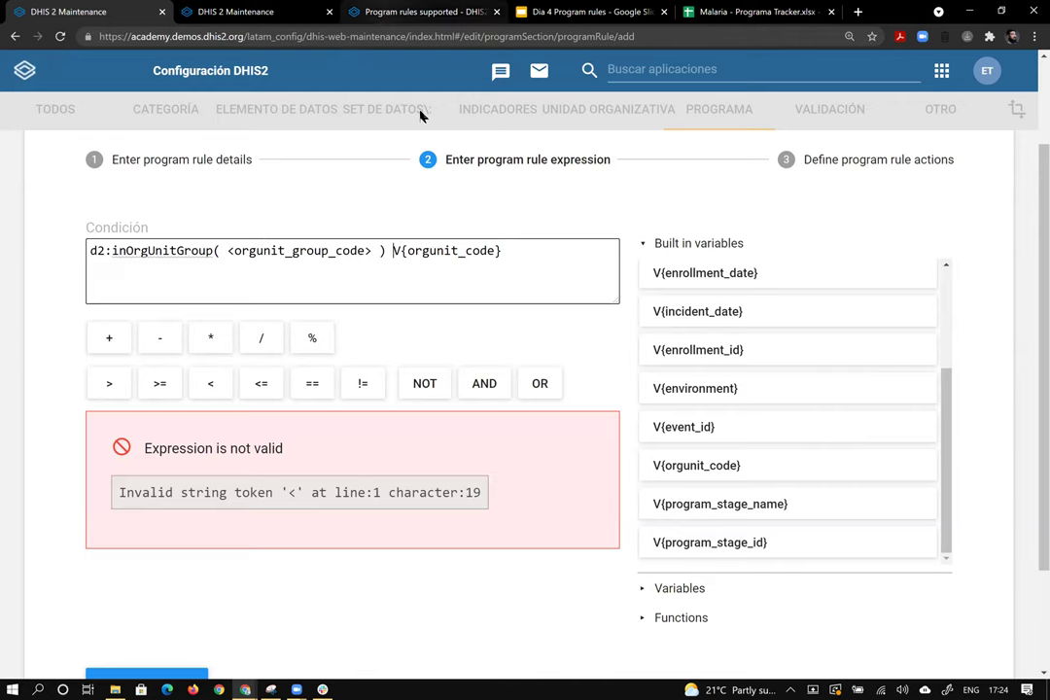
Search the documentation page on program rules supported in the Android Capture App for "orgun"
{"action": "left_click", "coordinate": [425, 11]}
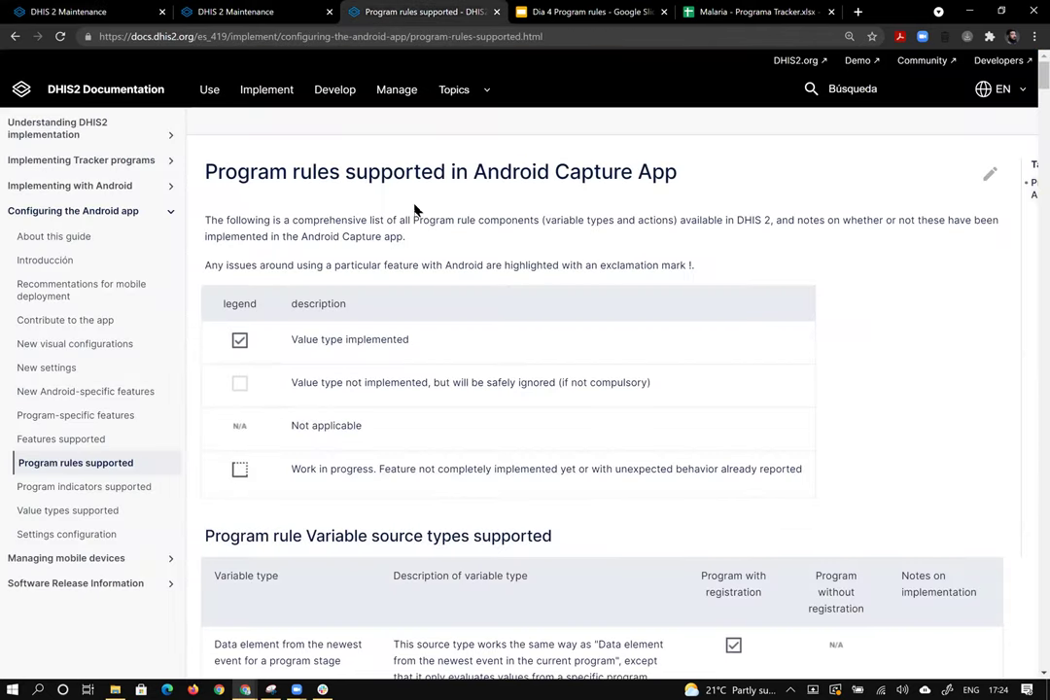
{"action": "scroll", "coordinate": [477, 207], "scroll_direction": "down", "scroll_amount": 5}
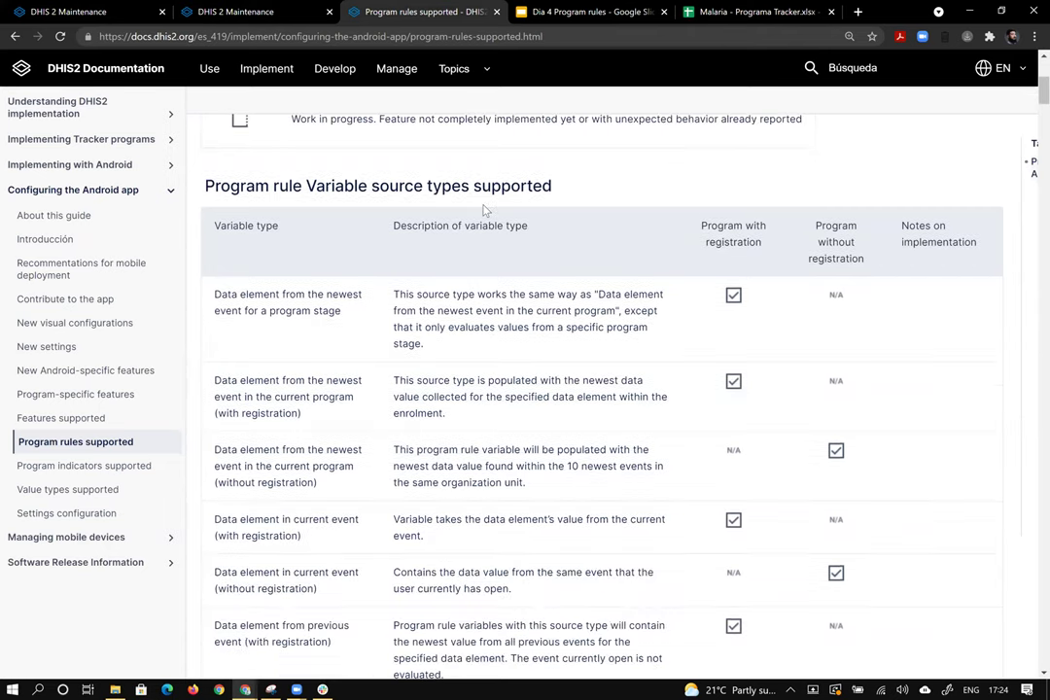
{"action": "key", "text": "ctrl+f"}
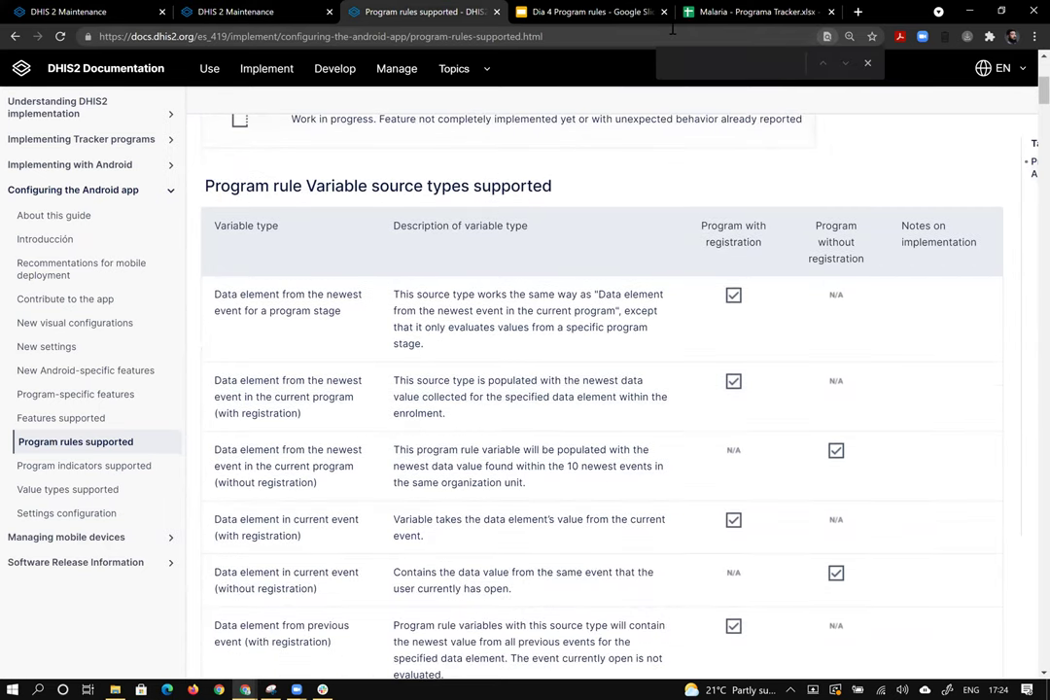
{"action": "type", "text": "or"}
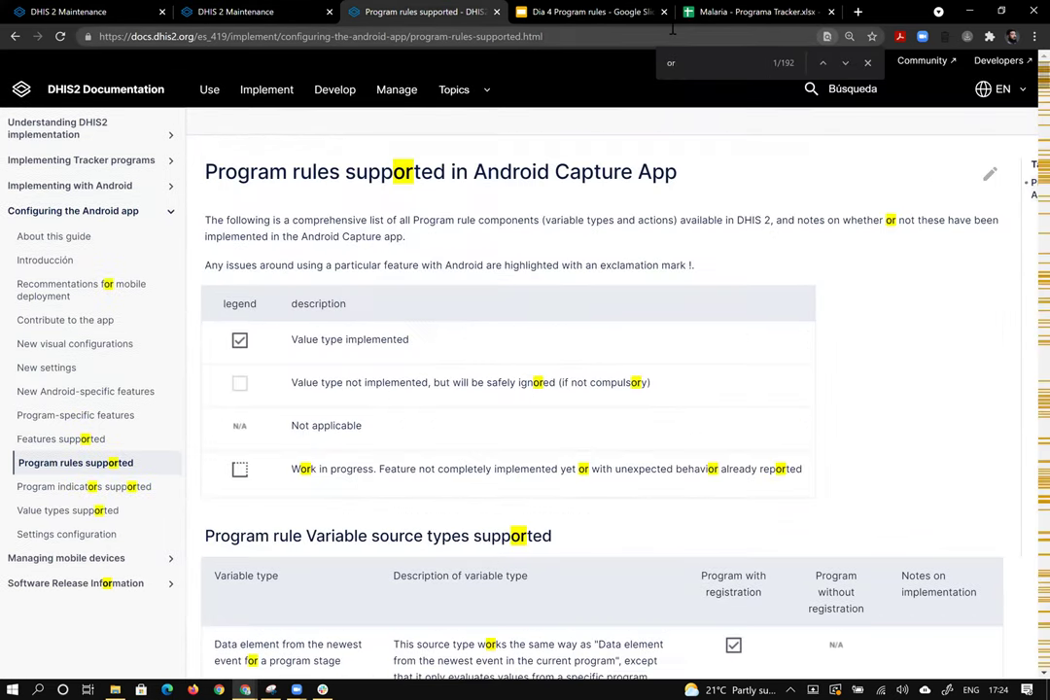
{"action": "type", "text": "gun"}
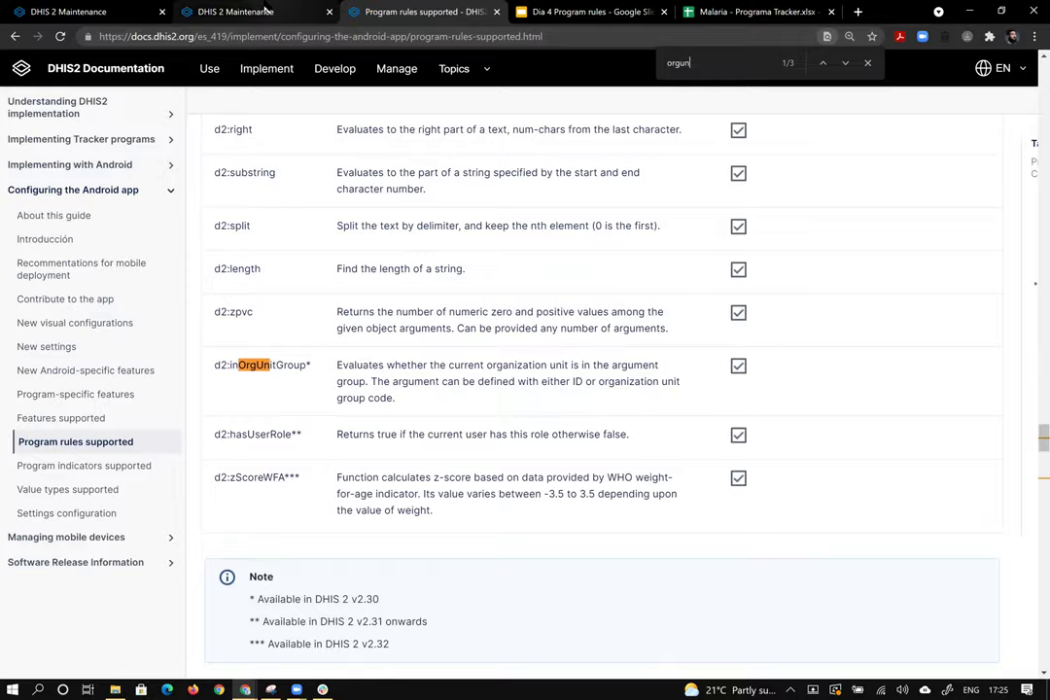
Compare the rule condition with the Reglas de programa slide and the documentation's d2:inOrgUnitGroup entry, returning to the rule's expression
{"action": "left_click", "coordinate": [267, 11]}
{"action": "left_click", "coordinate": [97, 11]}
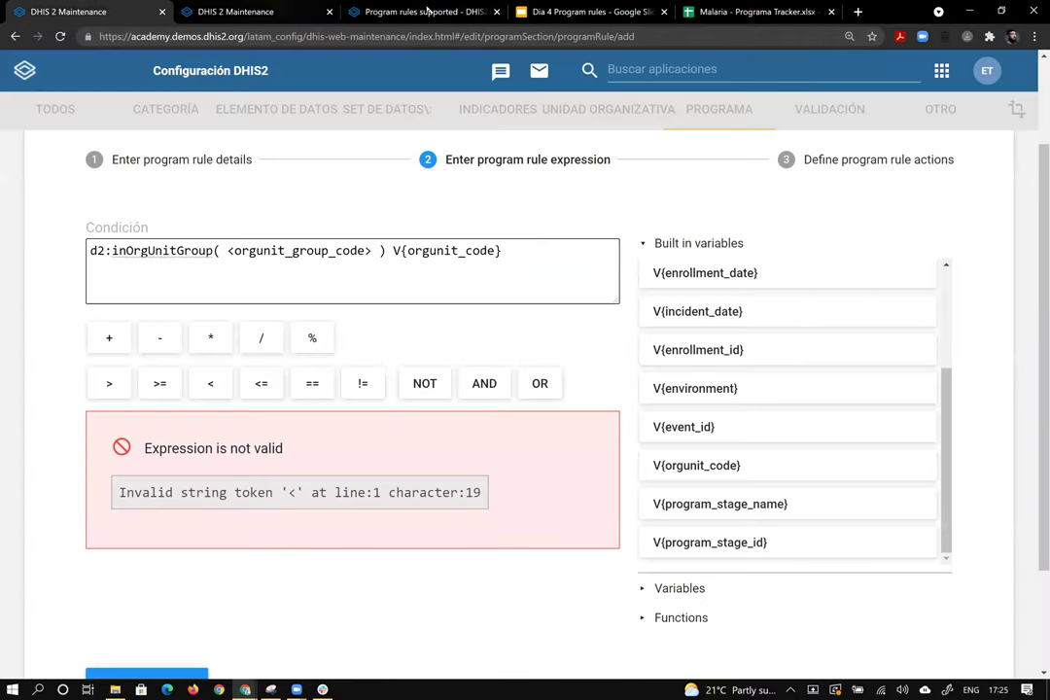
{"action": "left_click", "coordinate": [555, 11]}
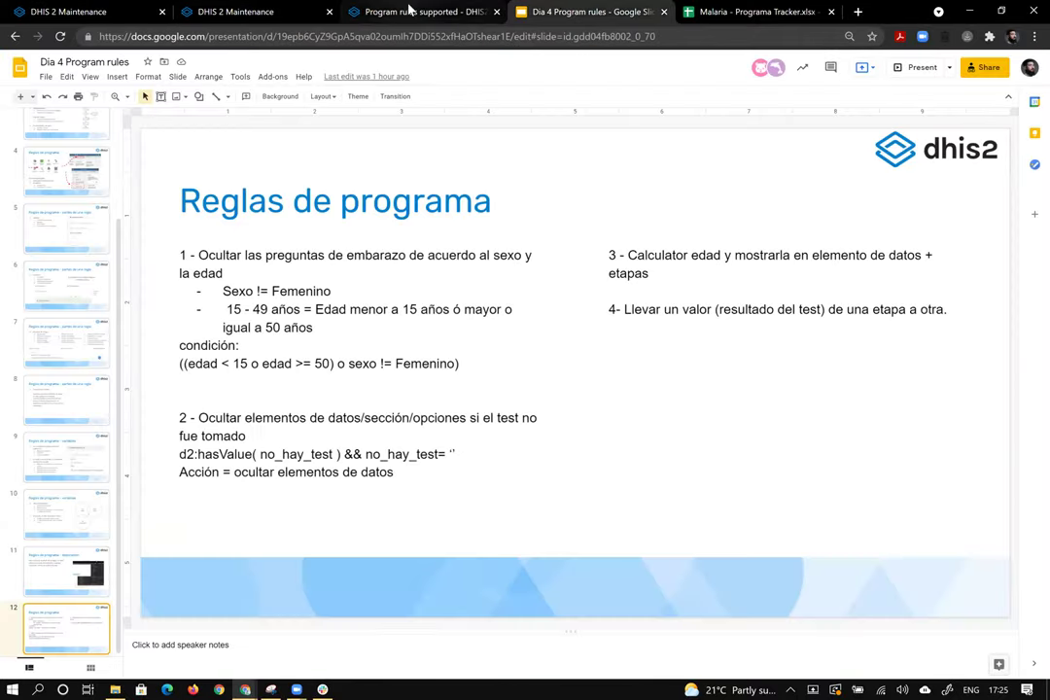
{"action": "left_click", "coordinate": [407, 10]}
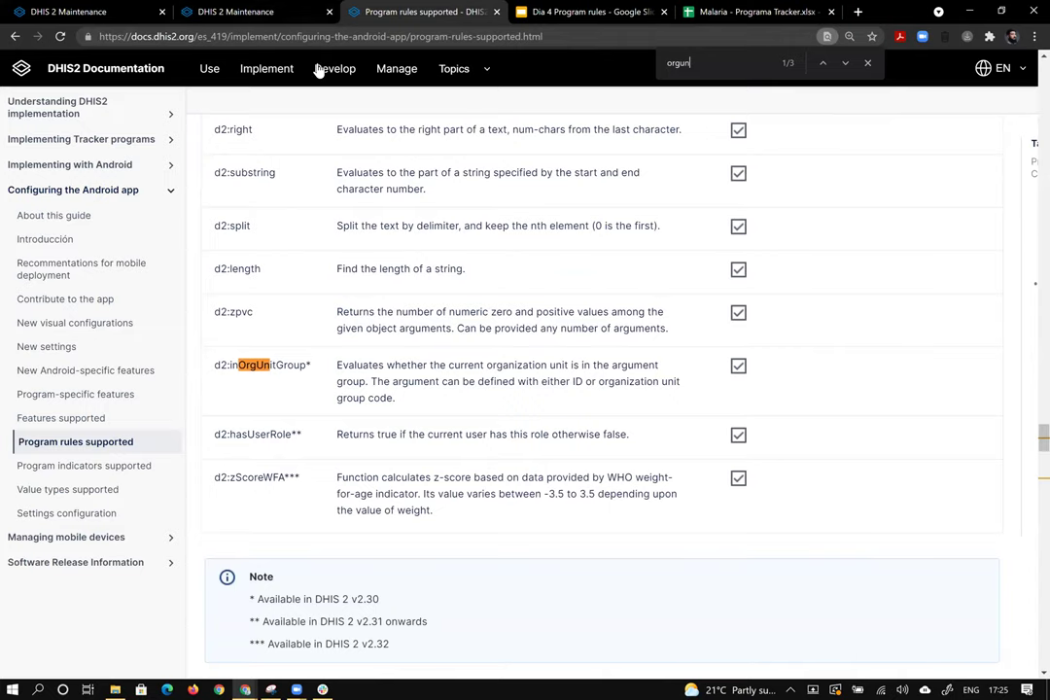
{"action": "left_click", "coordinate": [107, 11]}
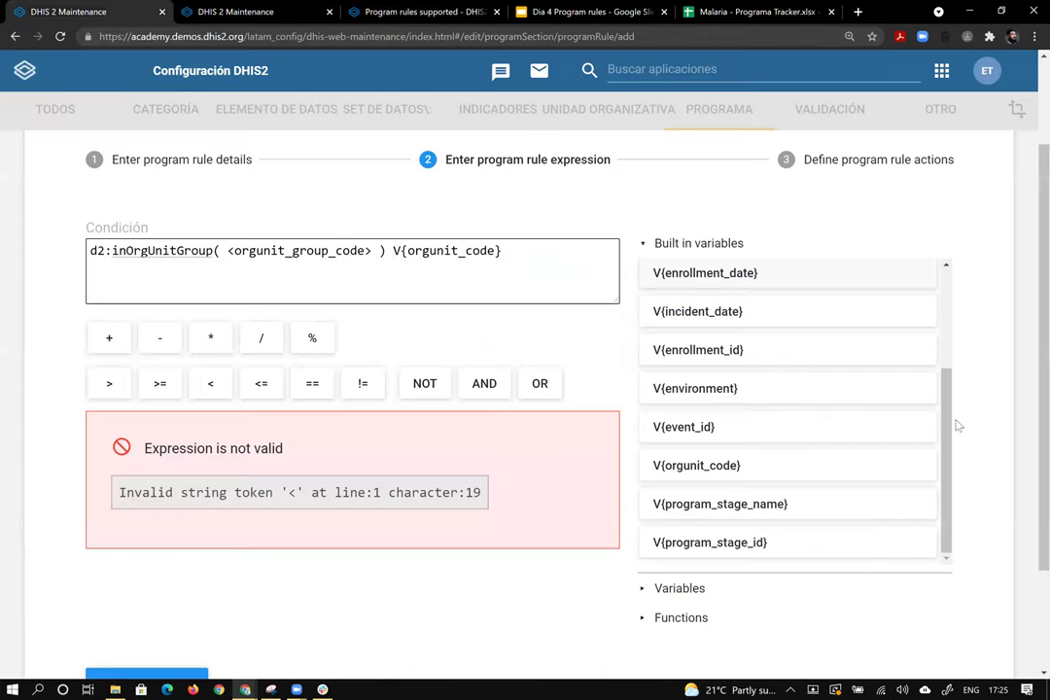
Check the available functions and delete d2:inOrgUnitGroup from the condition, keeping only V{orgunit_code}
{"action": "left_click", "coordinate": [725, 618]}
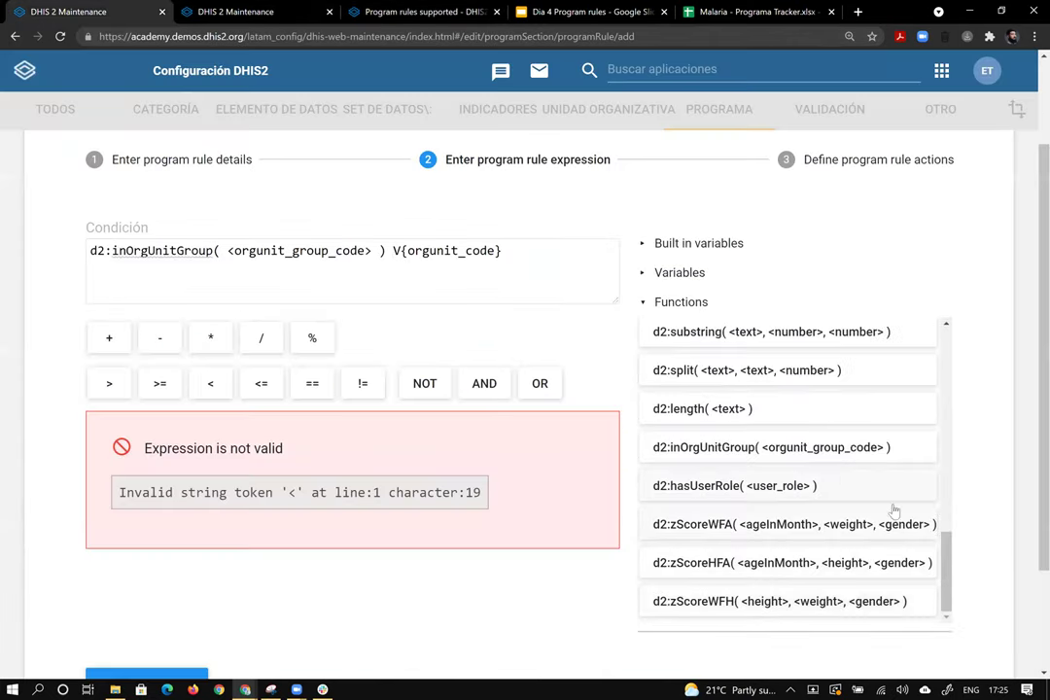
{"action": "left_click_drag", "start_coordinate": [950, 558], "coordinate": [959, 611]}
{"action": "left_click_drag", "start_coordinate": [394, 250], "coordinate": [88, 250]}
{"action": "key", "text": "BackSpace"}
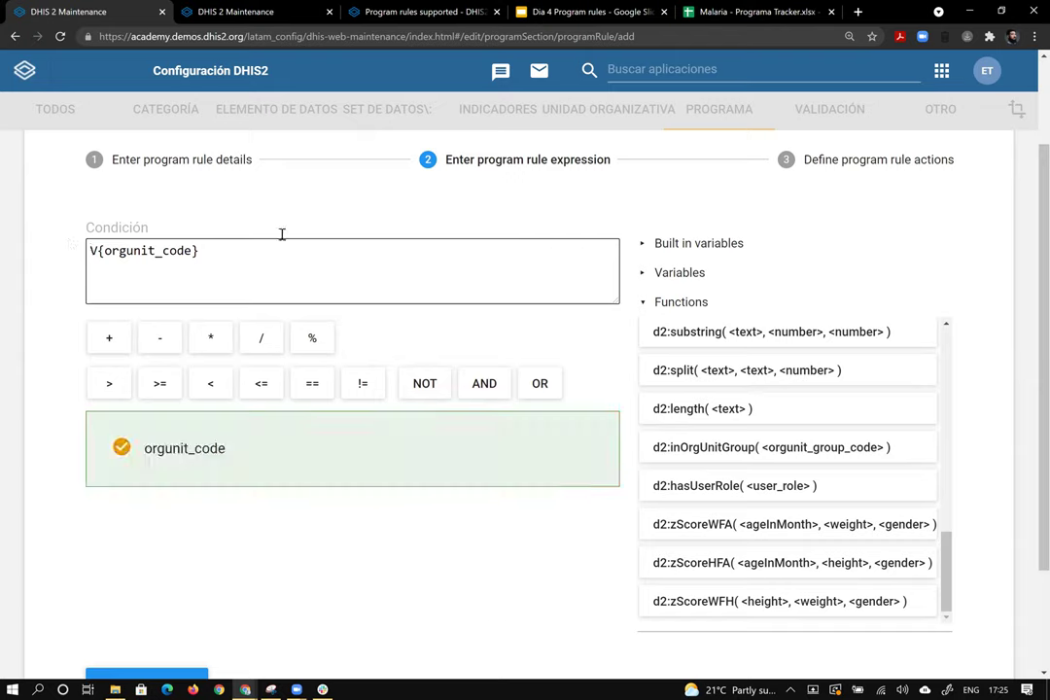
Look through the list of expression functions and reopen the built-in variables
{"action": "scroll", "coordinate": [875, 509], "scroll_direction": "down", "scroll_amount": 2}
{"action": "left_click_drag", "start_coordinate": [951, 436], "coordinate": [952, 206]}
{"action": "scroll", "coordinate": [746, 404], "scroll_direction": "up", "scroll_amount": 4}
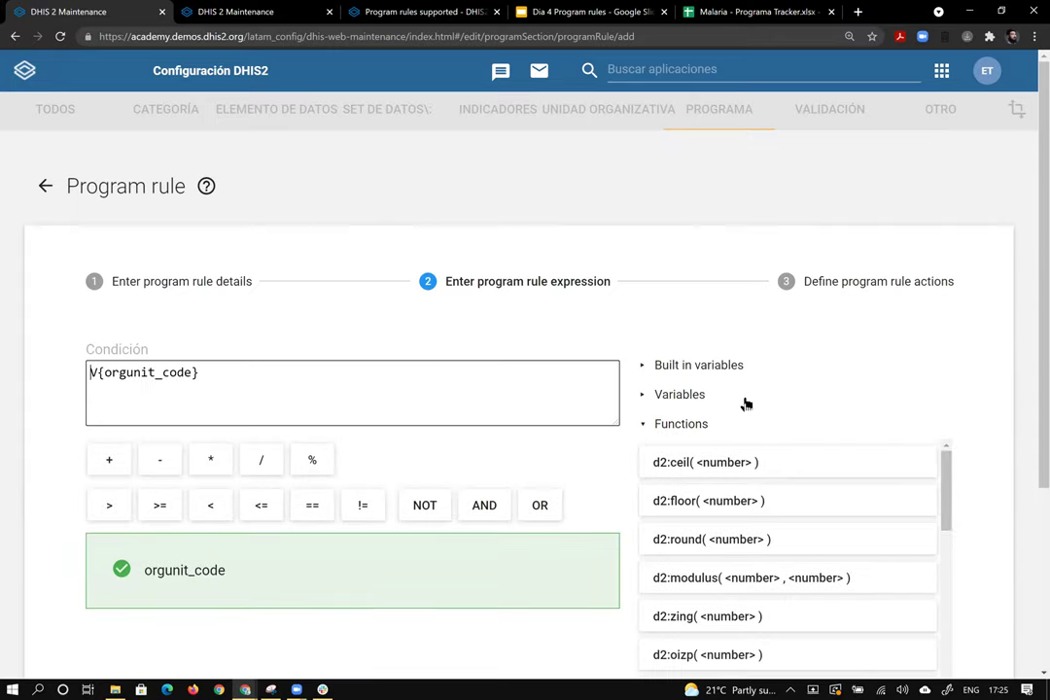
{"action": "left_click", "coordinate": [694, 365]}
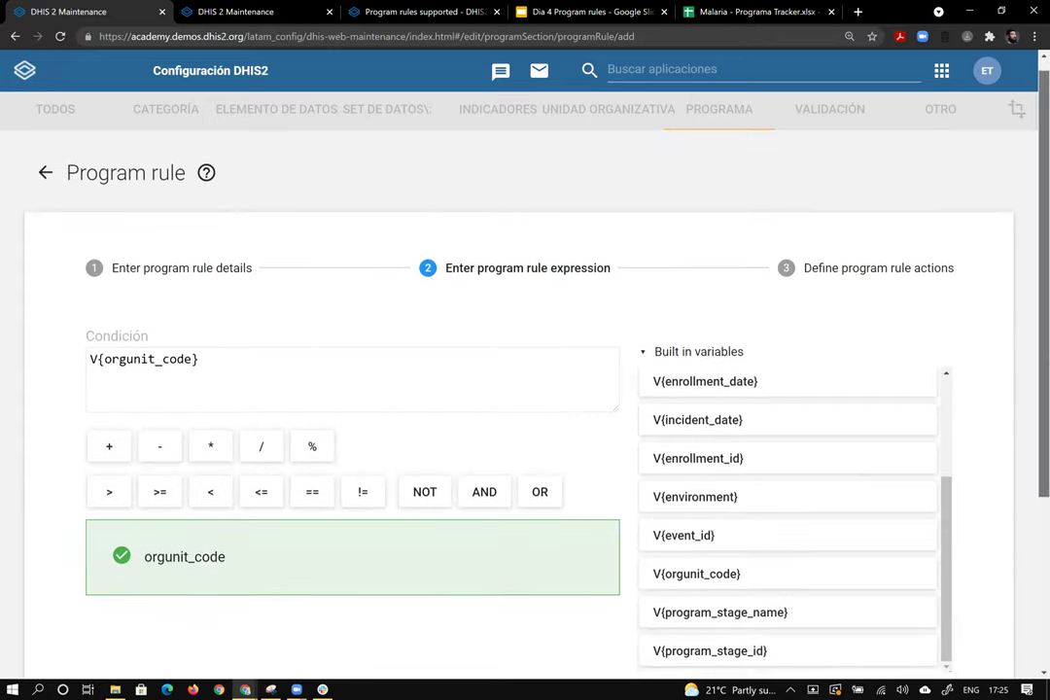
Look over the built-in variables and read the documentation's description of V{orgunit_code}
{"action": "scroll", "coordinate": [997, 446], "scroll_direction": "down", "scroll_amount": 1}
{"action": "left_click_drag", "start_coordinate": [946, 465], "coordinate": [950, 356]}
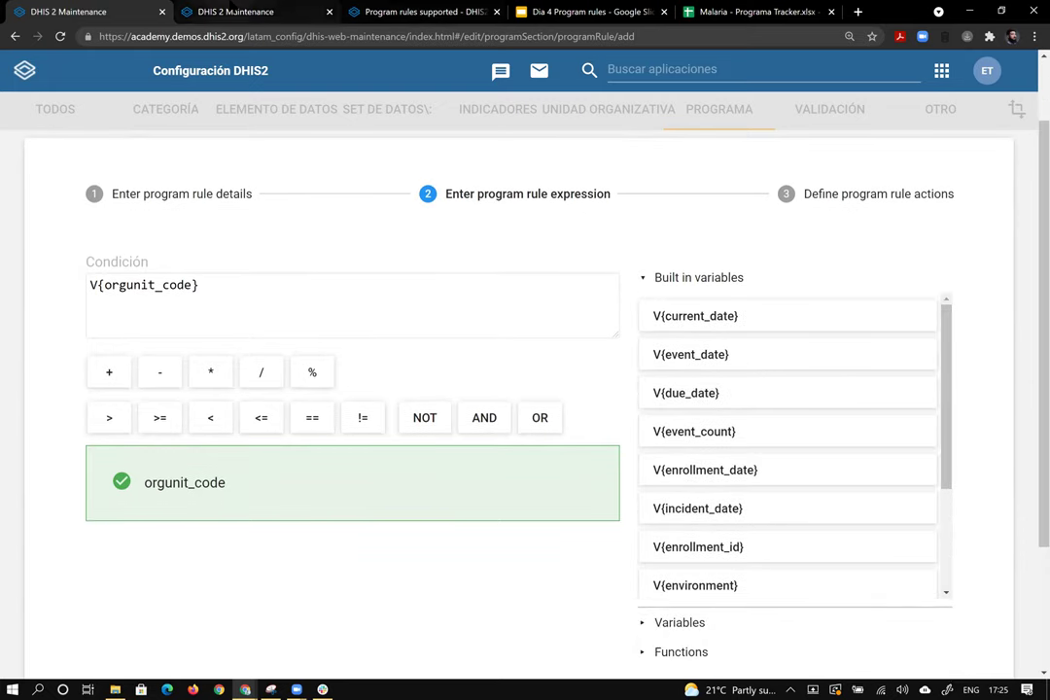
{"action": "left_click", "coordinate": [243, 12]}
{"action": "left_click", "coordinate": [394, 10]}
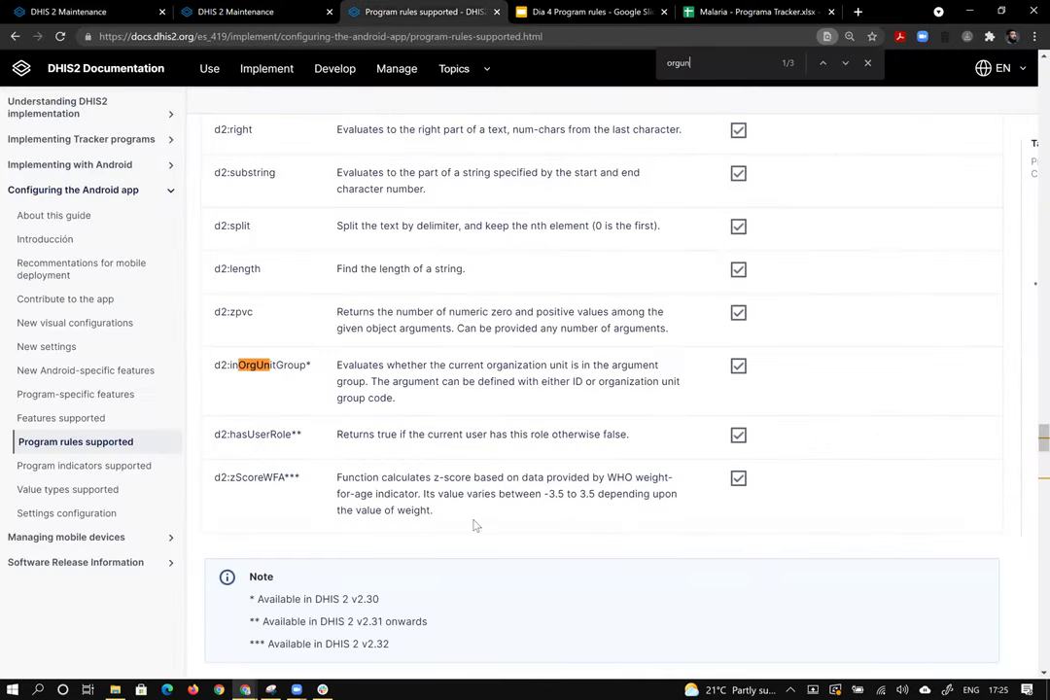
{"action": "scroll", "coordinate": [542, 511], "scroll_direction": "up", "scroll_amount": 5}
{"action": "scroll", "coordinate": [528, 401], "scroll_direction": "down", "scroll_amount": 5}
{"action": "scroll", "coordinate": [528, 401], "scroll_direction": "down", "scroll_amount": 8}
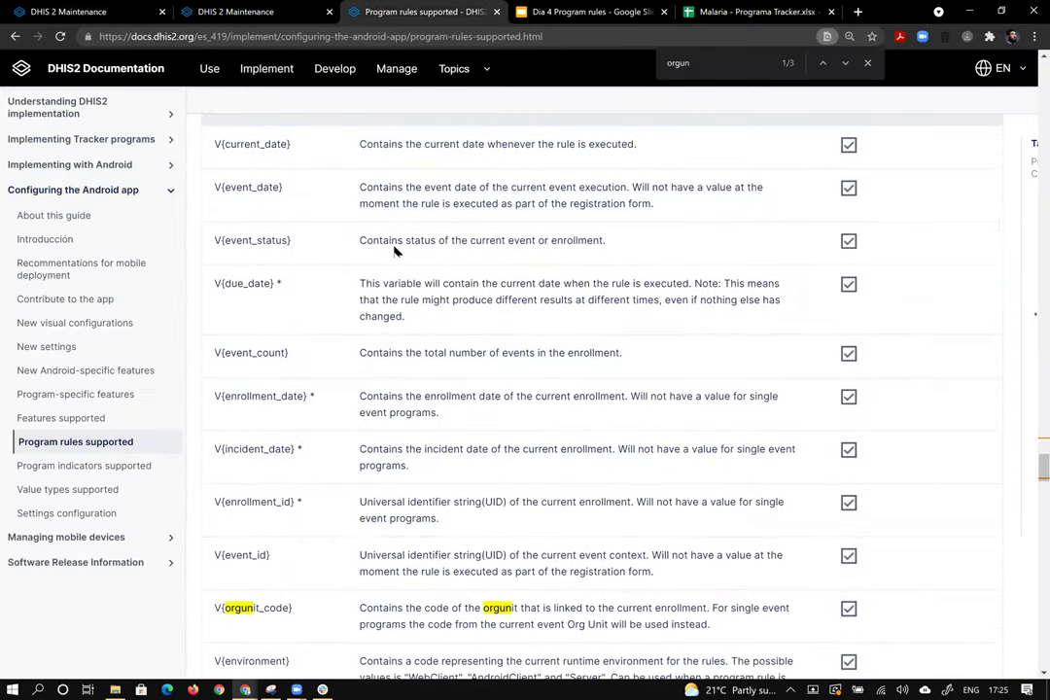
{"action": "scroll", "coordinate": [418, 240], "scroll_direction": "down", "scroll_amount": 3}
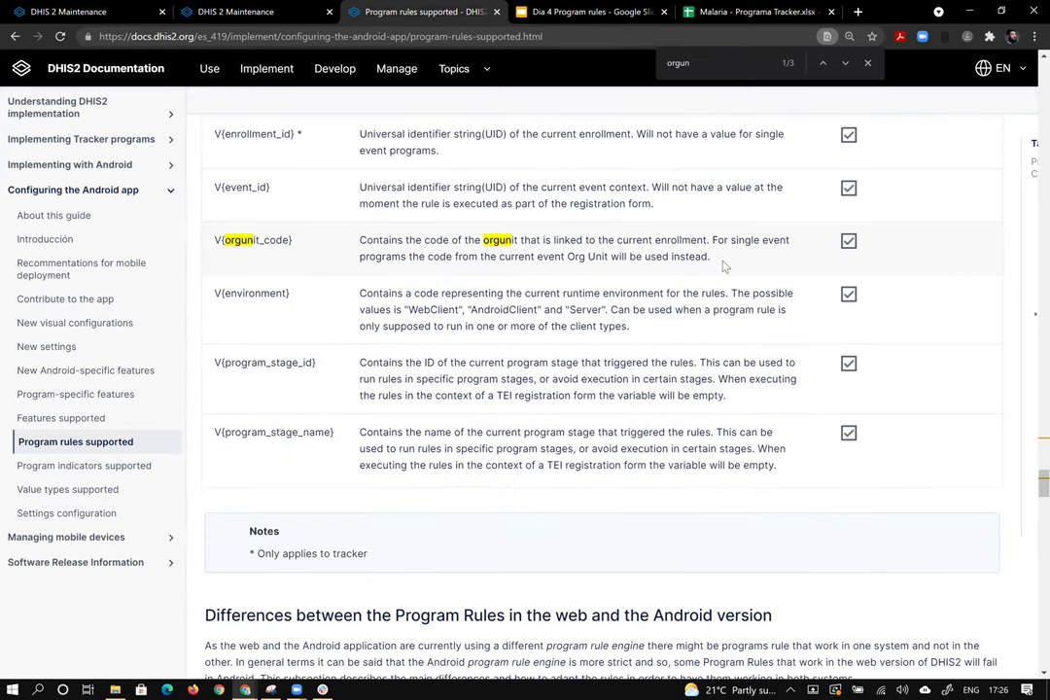
{"action": "left_click_drag", "start_coordinate": [713, 261], "coordinate": [364, 245]}
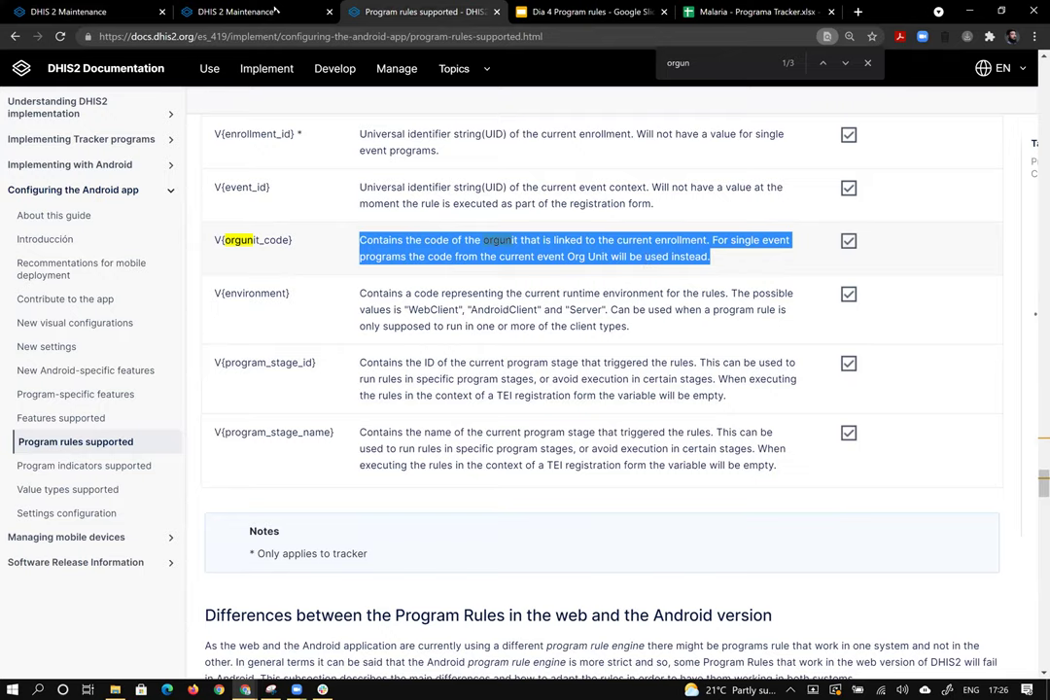
{"action": "left_click", "coordinate": [302, 138]}
{"action": "key", "text": "ctrl+shift+Tab"}
{"action": "left_click", "coordinate": [316, 255]}
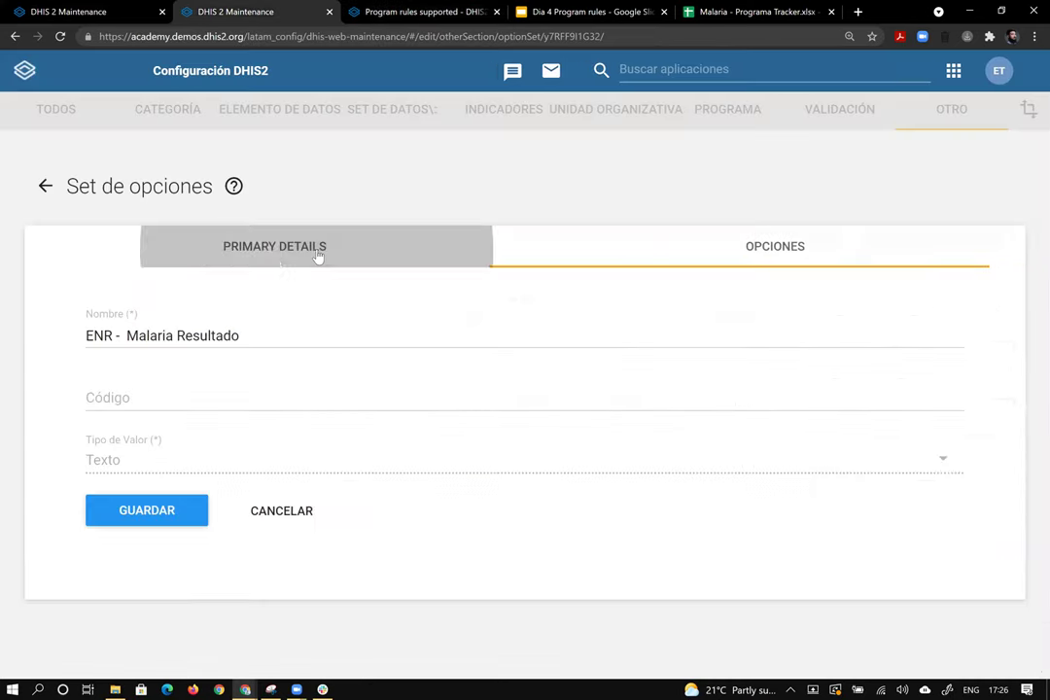
{"action": "left_click", "coordinate": [725, 246]}
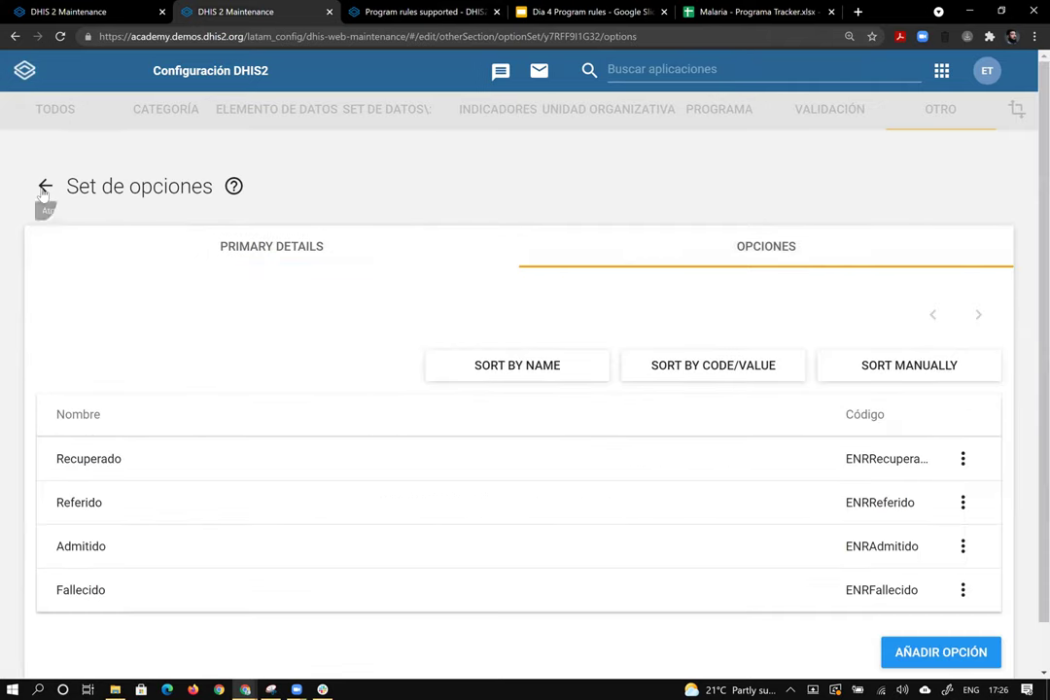
Replace the program rule's condition with true and go on to defining the rule's actions
{"action": "left_click", "coordinate": [110, 10]}
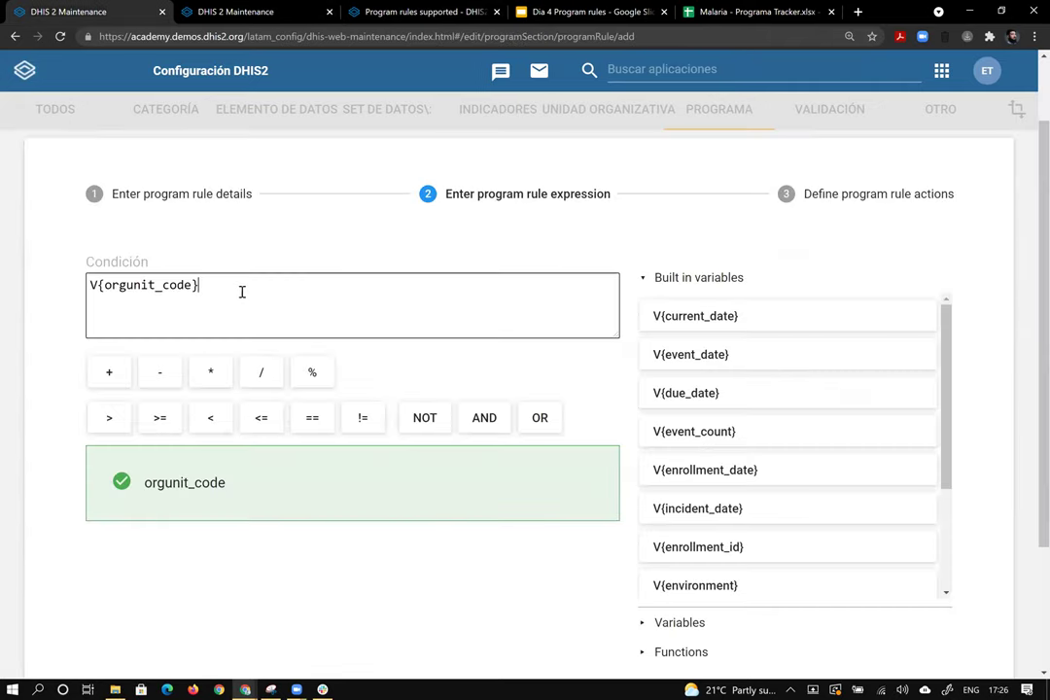
{"action": "triple_click", "coordinate": [234, 287]}
{"action": "type", "text": "true"}
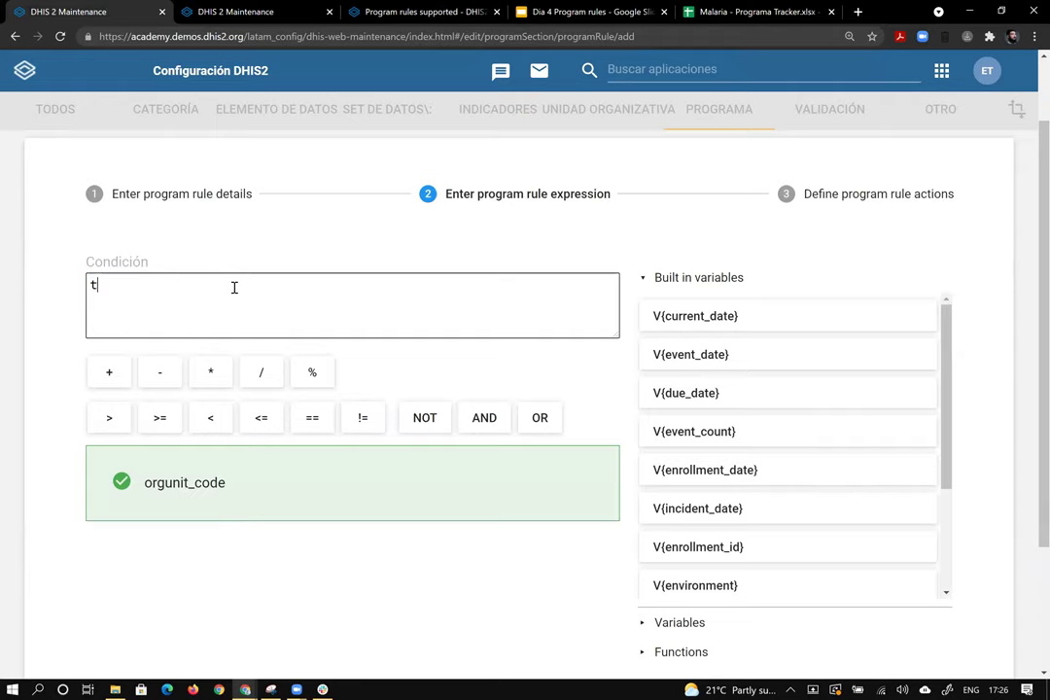
{"action": "left_click", "coordinate": [202, 187]}
{"action": "left_click", "coordinate": [490, 204]}
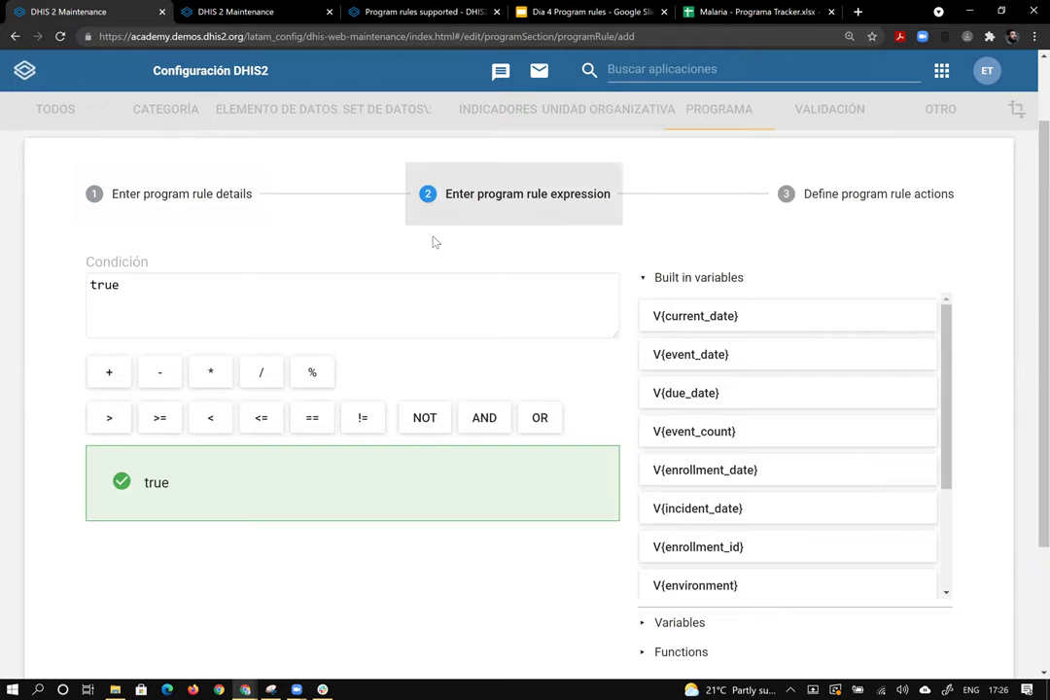
{"action": "left_click", "coordinate": [158, 280]}
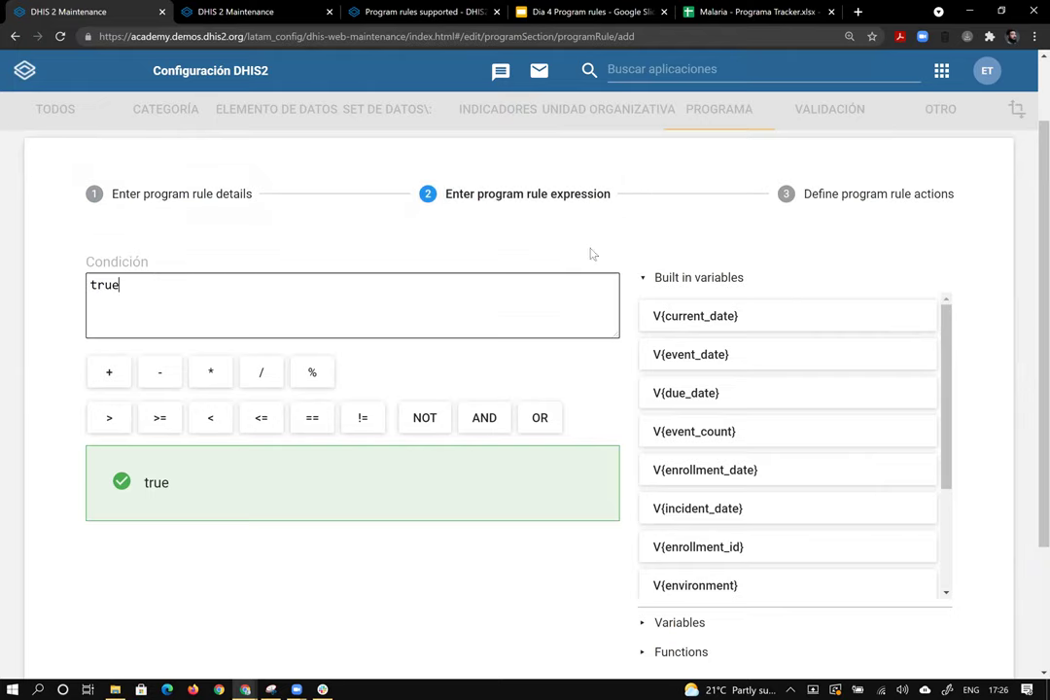
{"action": "left_click", "coordinate": [842, 207]}
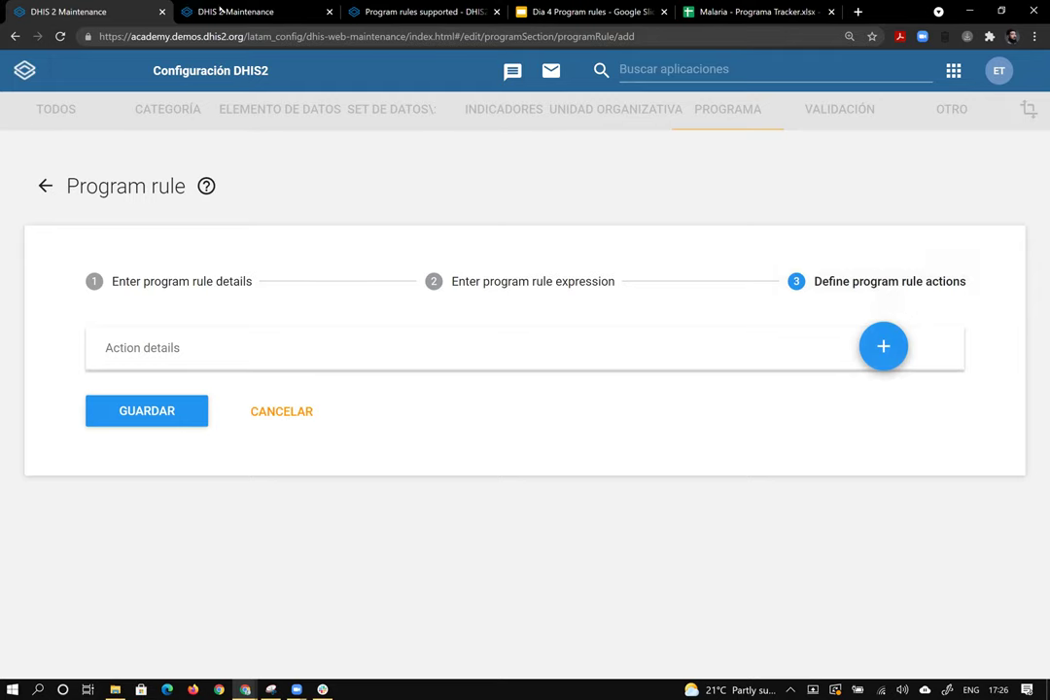
Start a new data element named "ENR - Org Unit" with the abbreviation "ENR Org unit test"
{"action": "left_click", "coordinate": [221, 11]}
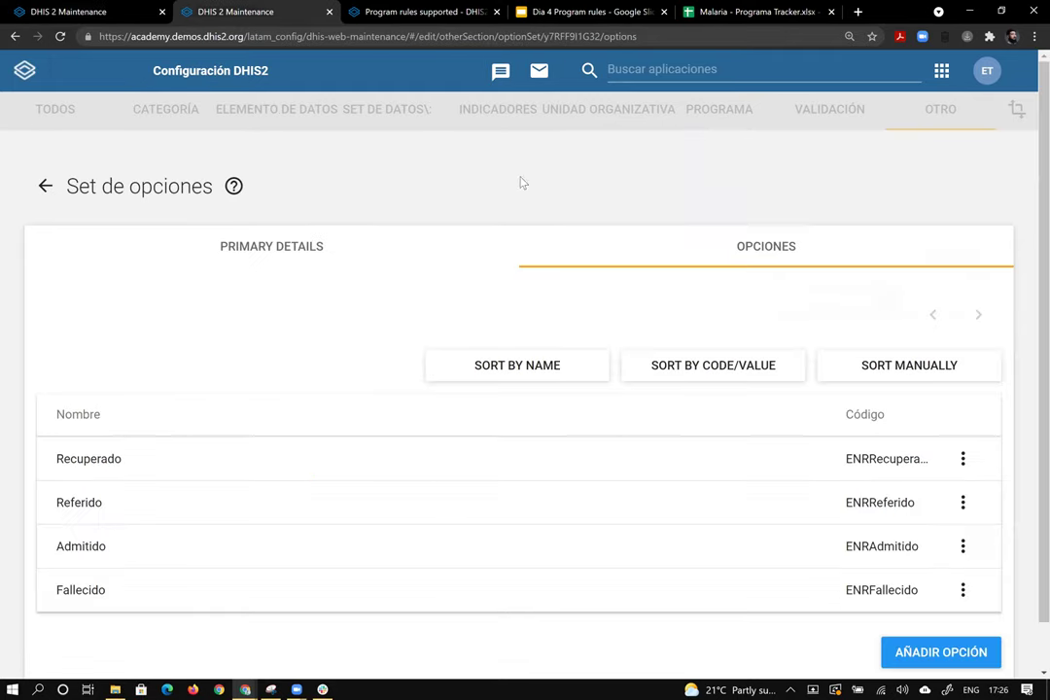
{"action": "left_click", "coordinate": [45, 186]}
{"action": "left_click", "coordinate": [261, 111]}
{"action": "left_click", "coordinate": [408, 182]}
{"action": "left_click", "coordinate": [1007, 636]}
{"action": "type", "text": "ENR -  Org Unit"}
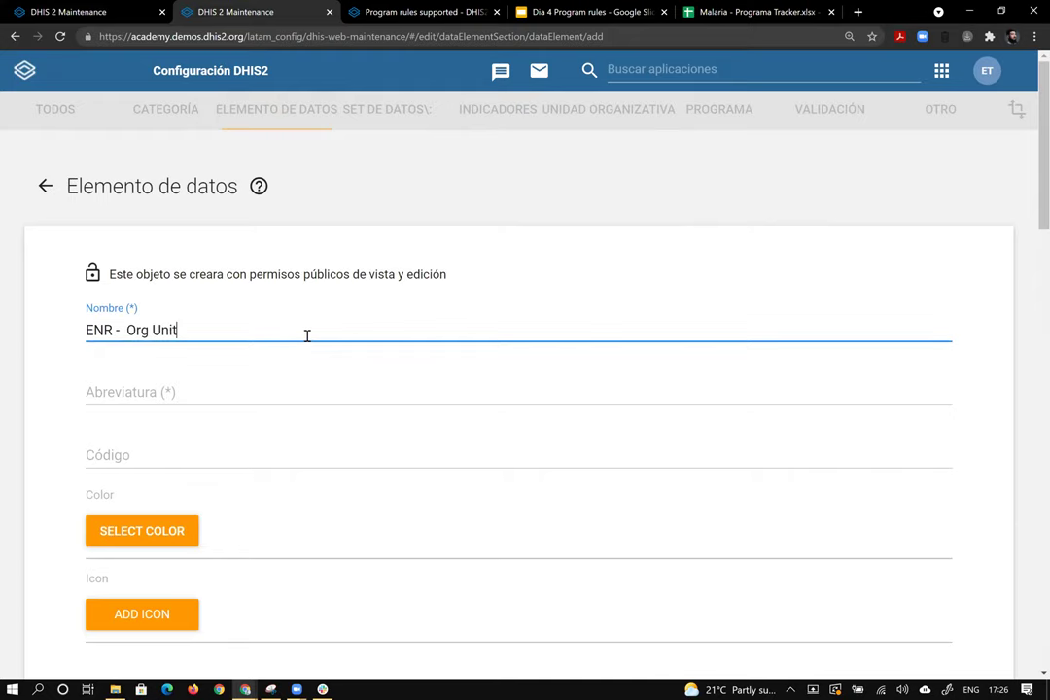
{"action": "left_click", "coordinate": [205, 402]}
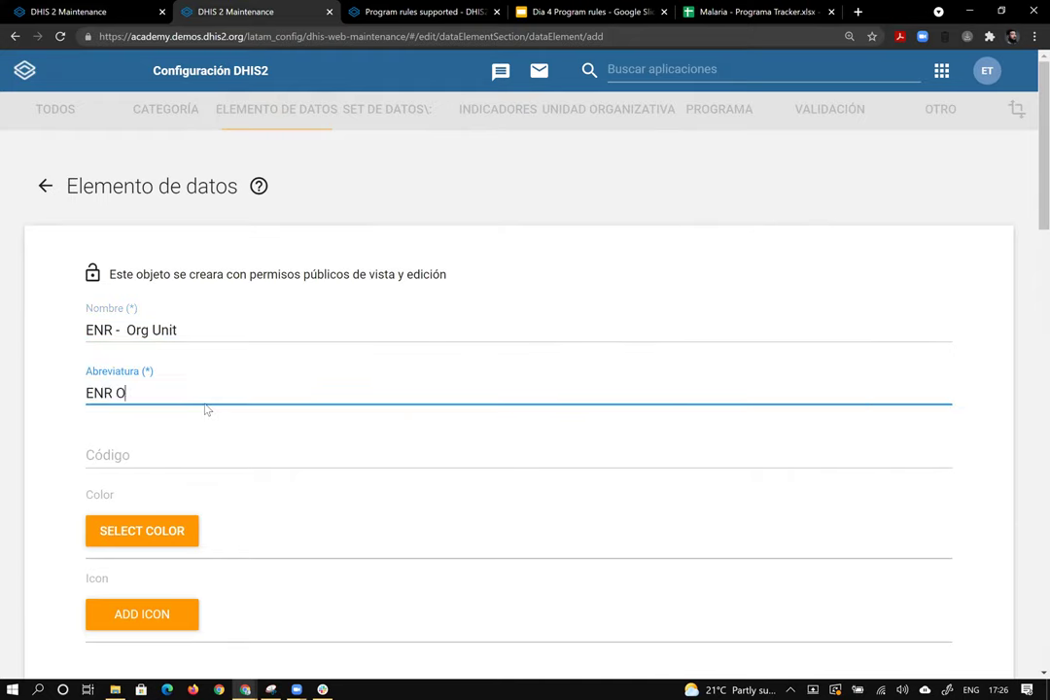
{"action": "type", "text": "ENR Org unit test"}
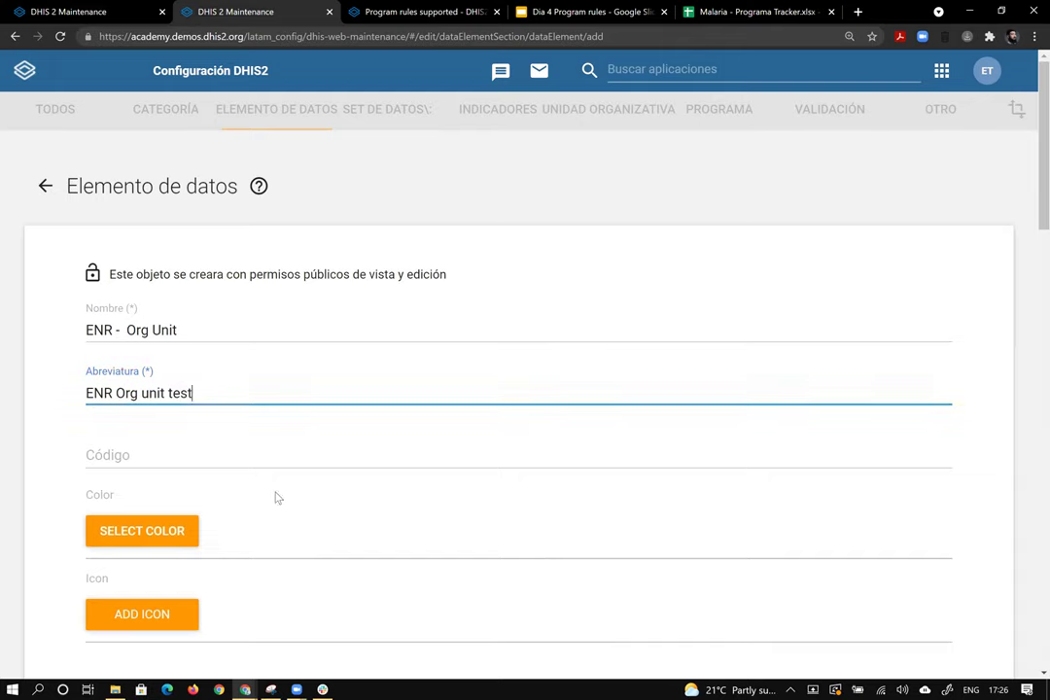
Set the data element's domain type to Rastreador, and its form name and value type to Unidad organizativa
{"action": "scroll", "coordinate": [202, 411], "scroll_direction": "down", "scroll_amount": 3}
{"action": "left_click", "coordinate": [183, 524]}
{"action": "left_click", "coordinate": [178, 488]}
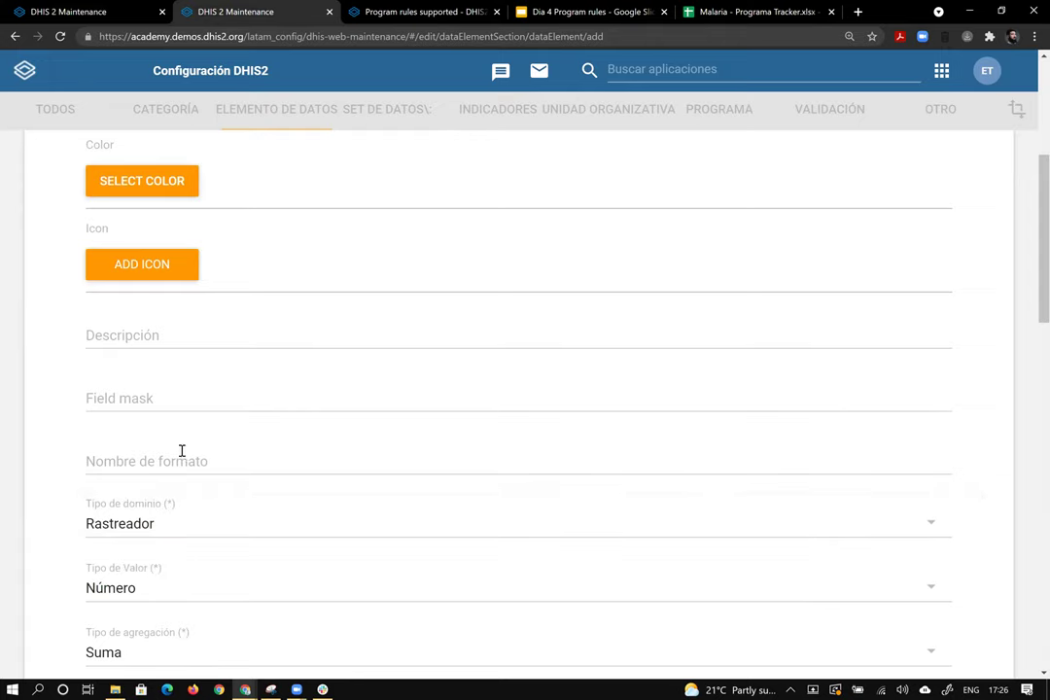
{"action": "left_click", "coordinate": [192, 462]}
{"action": "type", "text": "Unidad organizativa"}
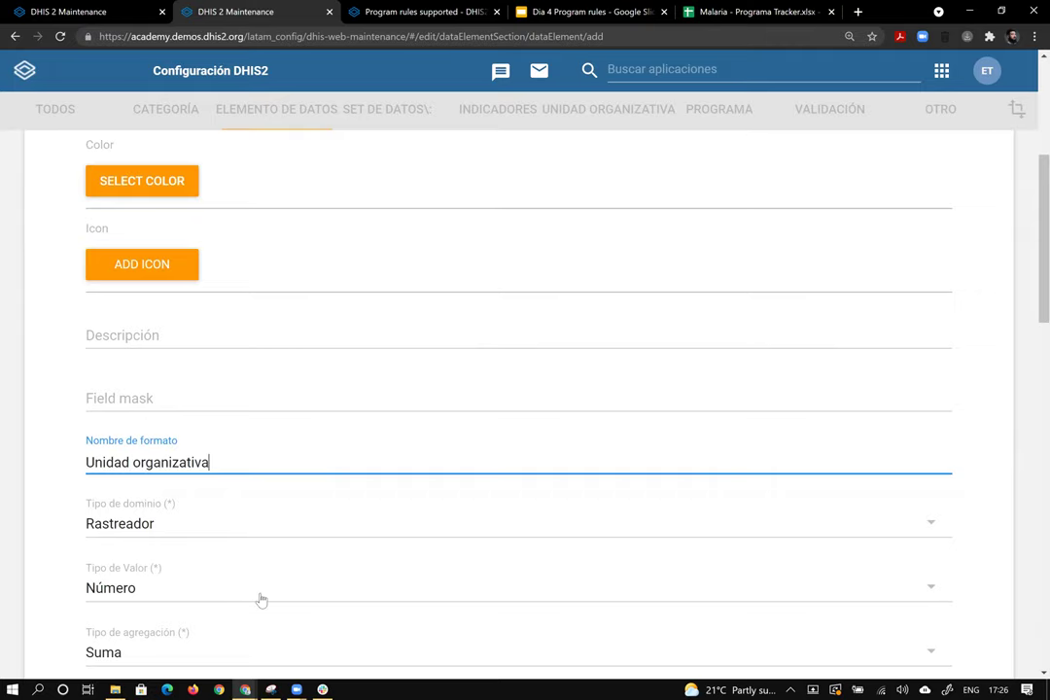
{"action": "left_click", "coordinate": [261, 599]}
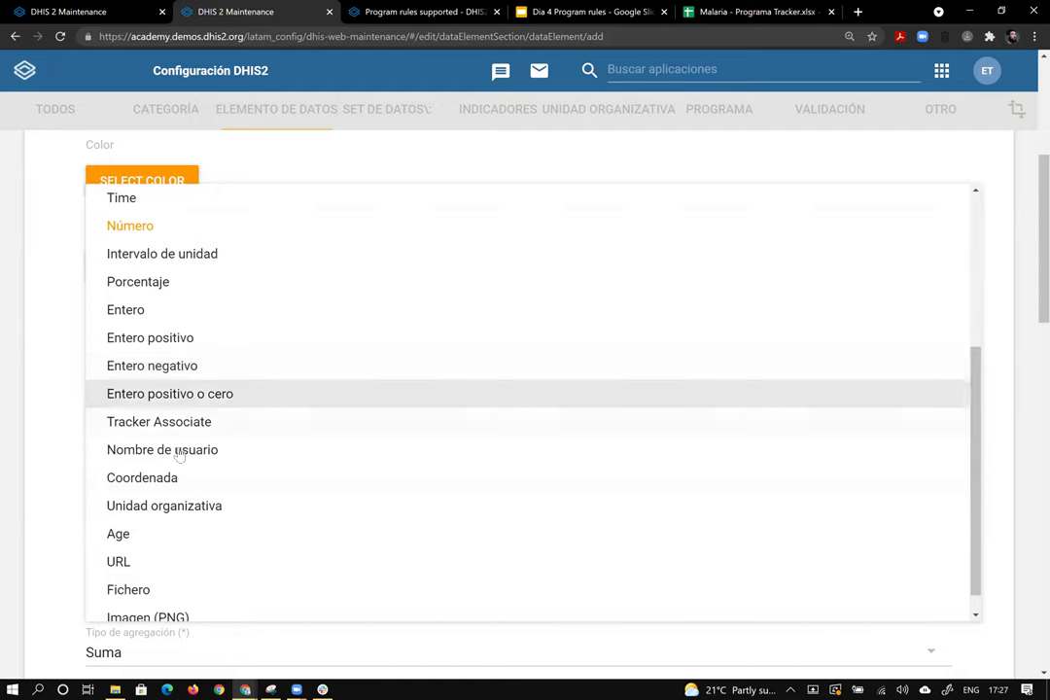
{"action": "left_click", "coordinate": [181, 506]}
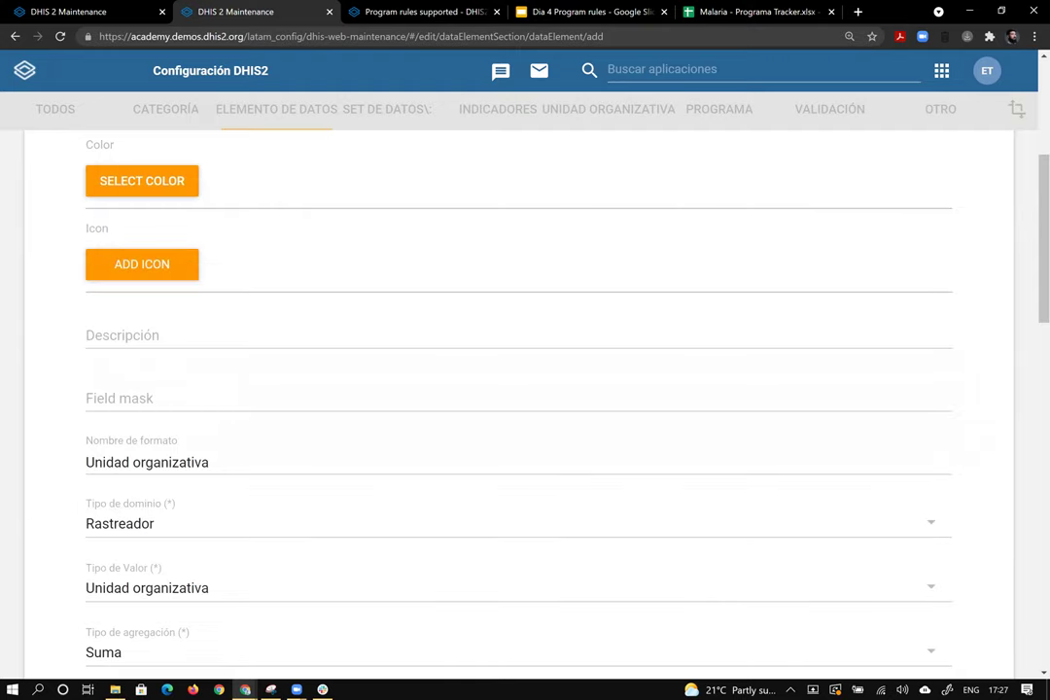
Set the data element's aggregation type to Ninguno and save it
{"action": "scroll", "coordinate": [949, 327], "scroll_direction": "down", "scroll_amount": 4}
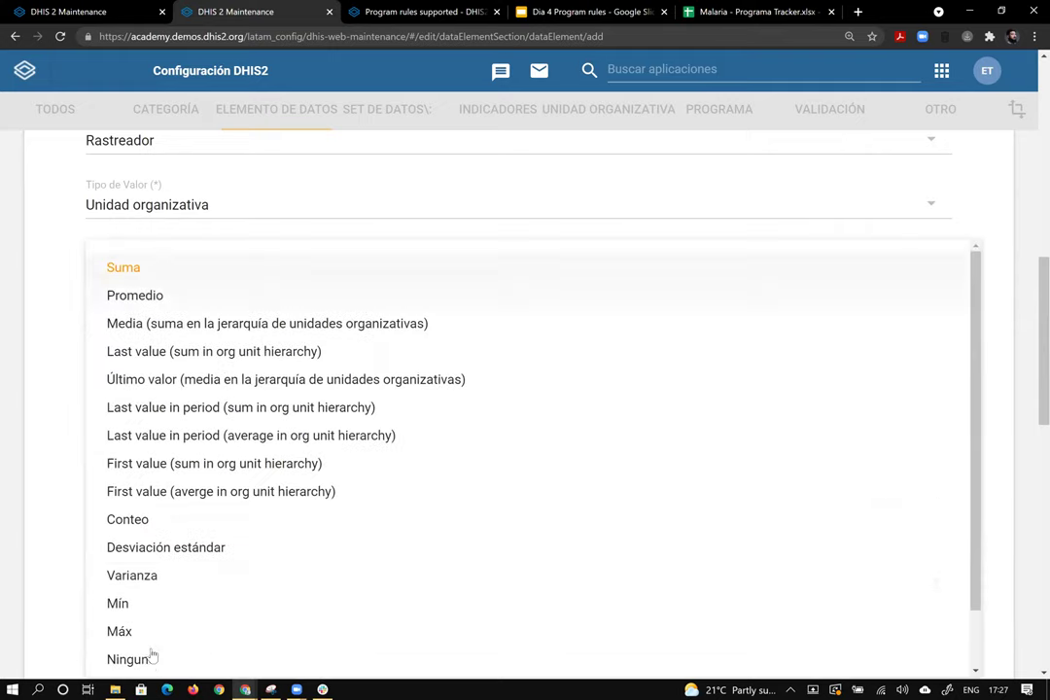
{"action": "left_click", "coordinate": [134, 571]}
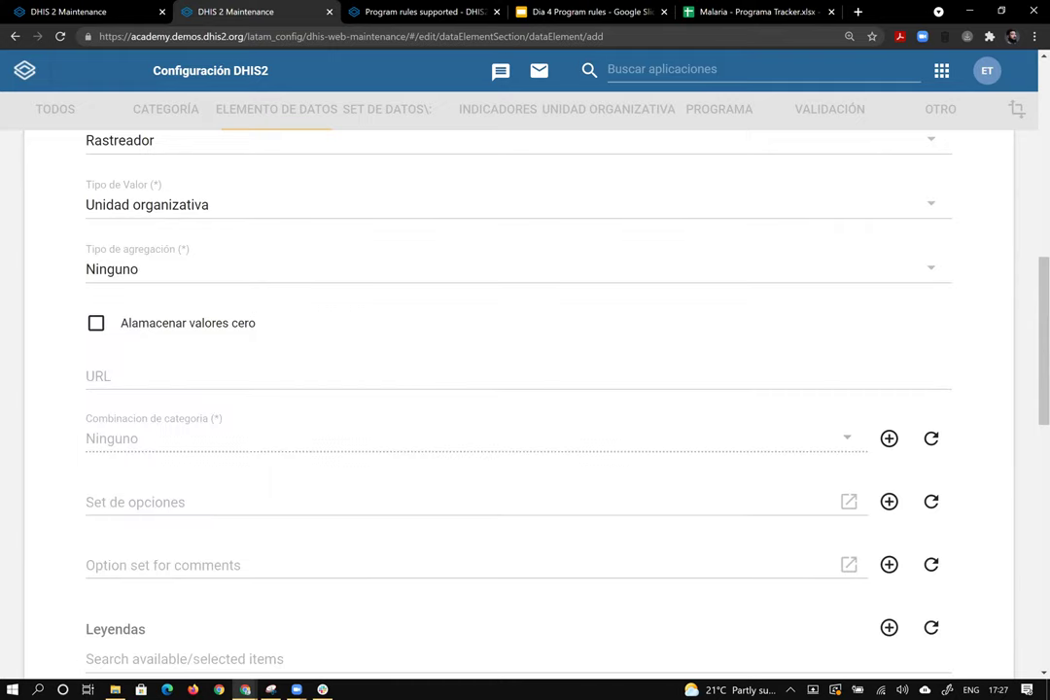
{"action": "scroll", "coordinate": [526, 389], "scroll_direction": "down", "scroll_amount": 8}
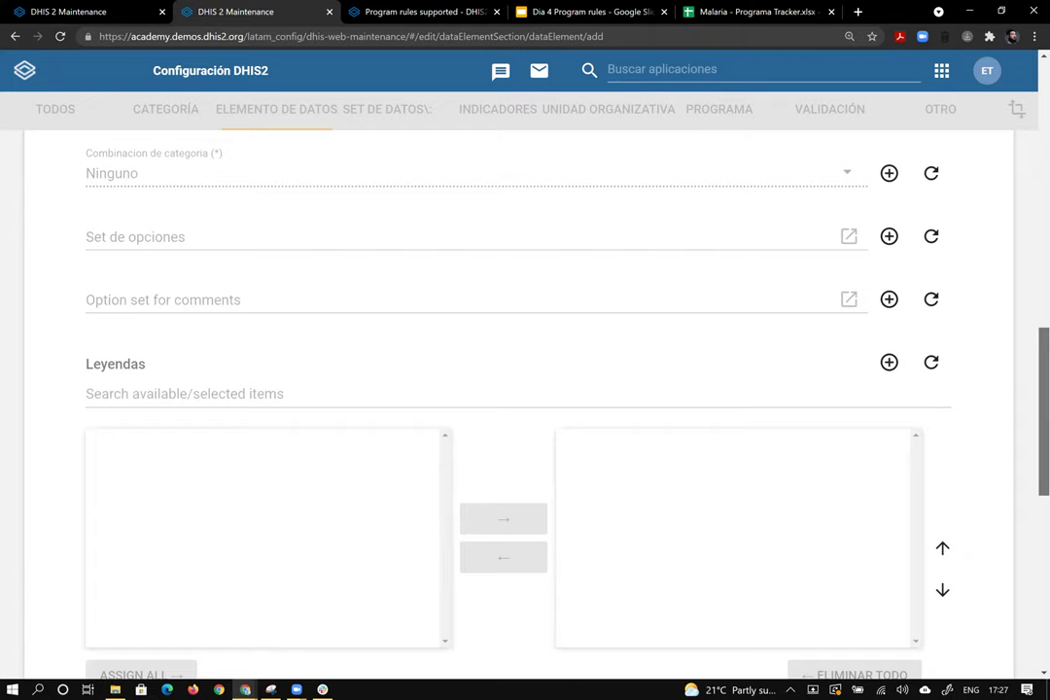
{"action": "scroll", "coordinate": [248, 427], "scroll_direction": "down", "scroll_amount": 3}
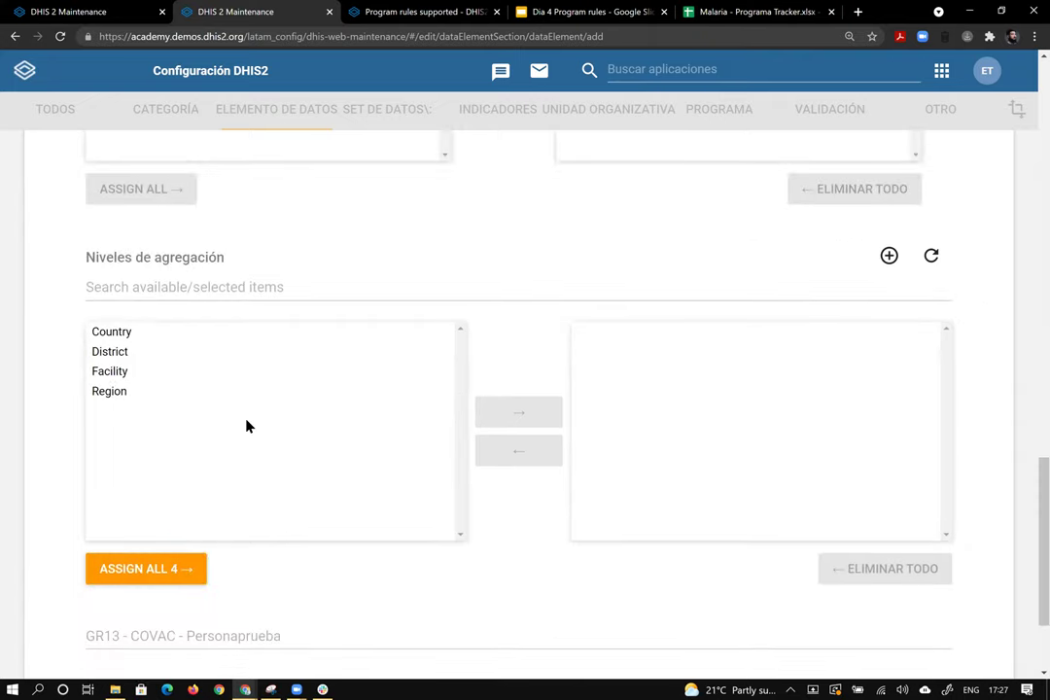
{"action": "left_click", "coordinate": [154, 542]}
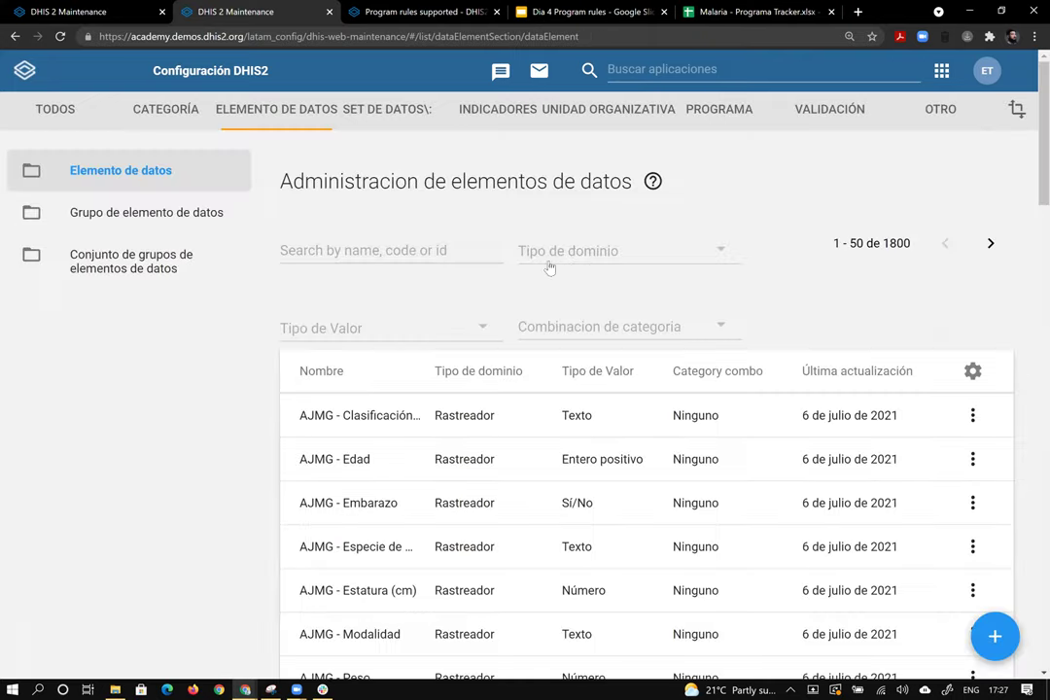
Discard the unsaved program rule and start a new one for ENR - Programa de Malaria, triggered only for the Test & Tratamiento stage
{"action": "left_click", "coordinate": [85, 14]}
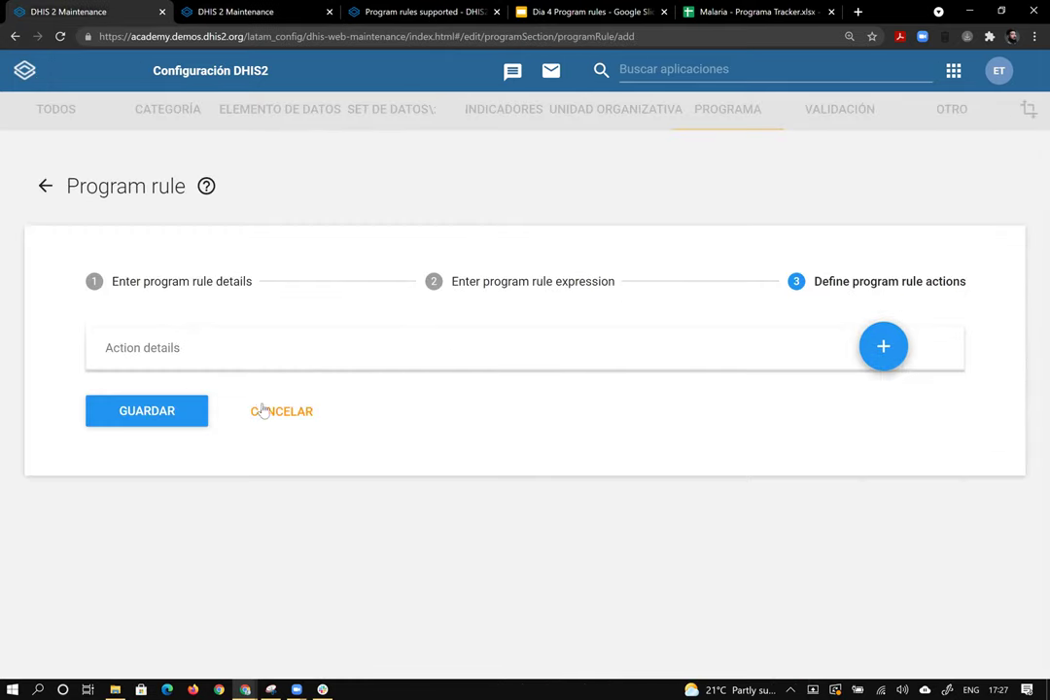
{"action": "left_click", "coordinate": [263, 411]}
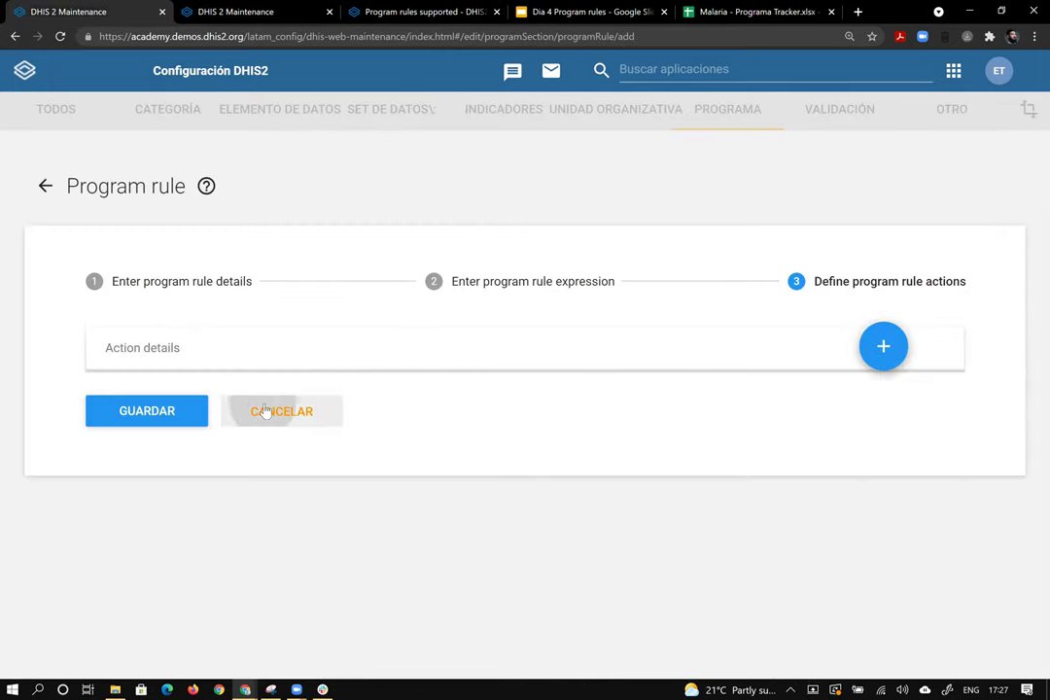
{"action": "left_click", "coordinate": [594, 114]}
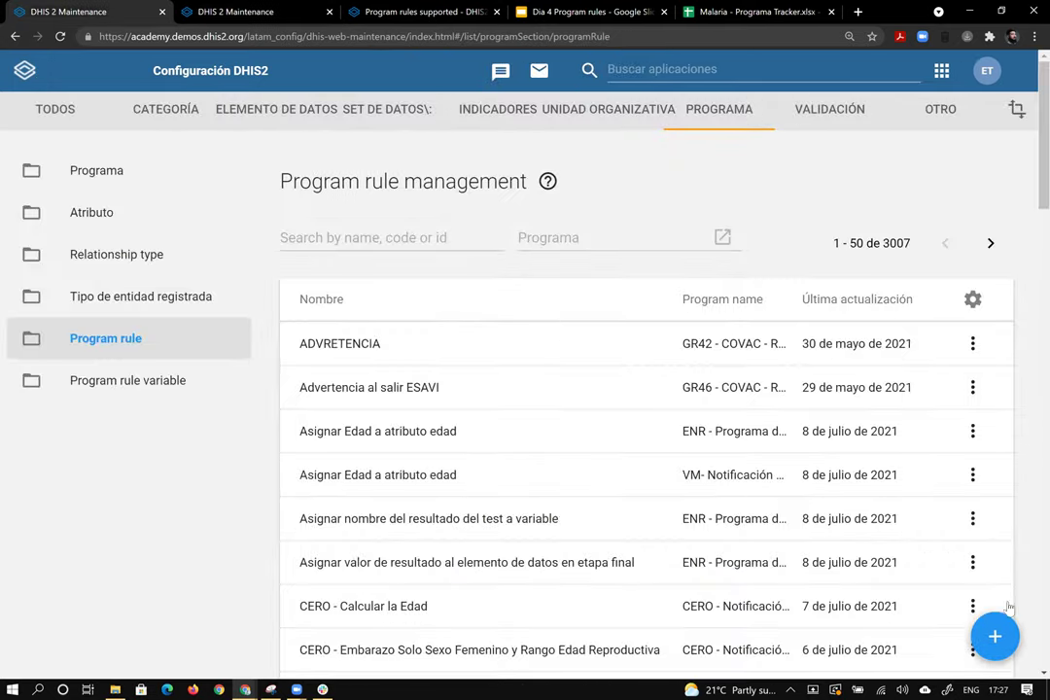
{"action": "left_click", "coordinate": [1008, 638]}
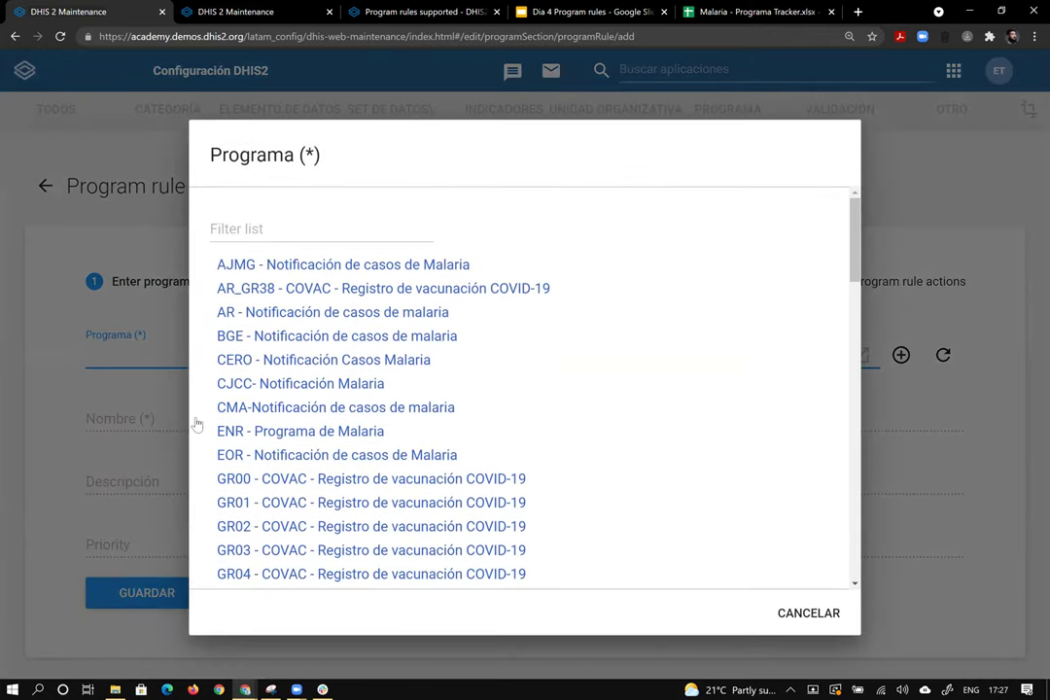
{"action": "left_click", "coordinate": [196, 425]}
{"action": "left_click", "coordinate": [168, 467]}
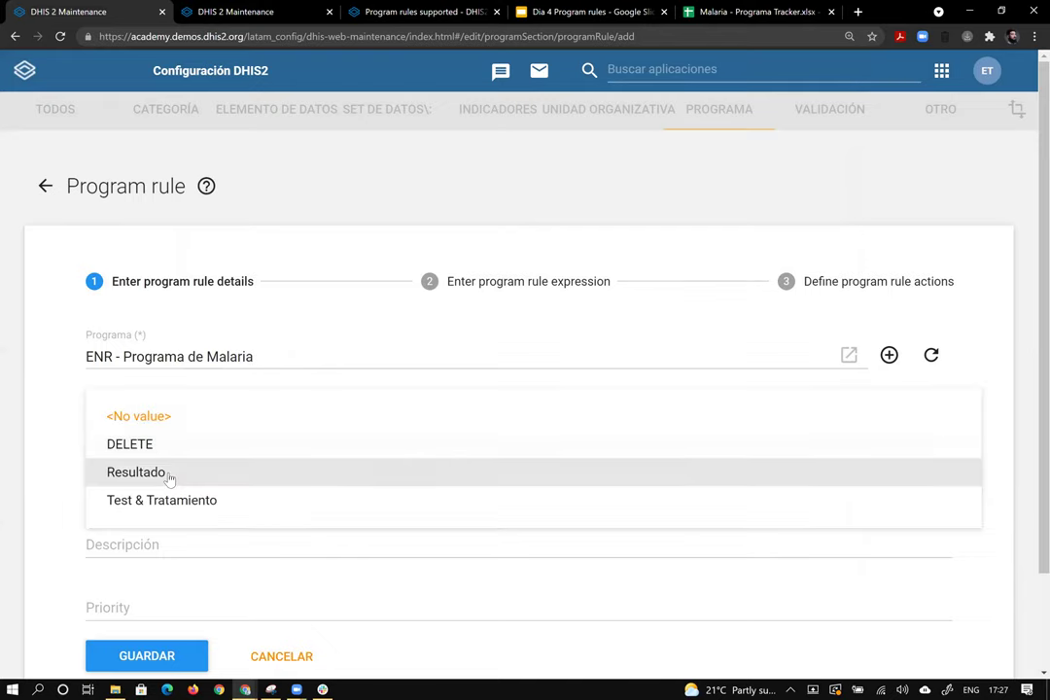
{"action": "left_click", "coordinate": [164, 500]}
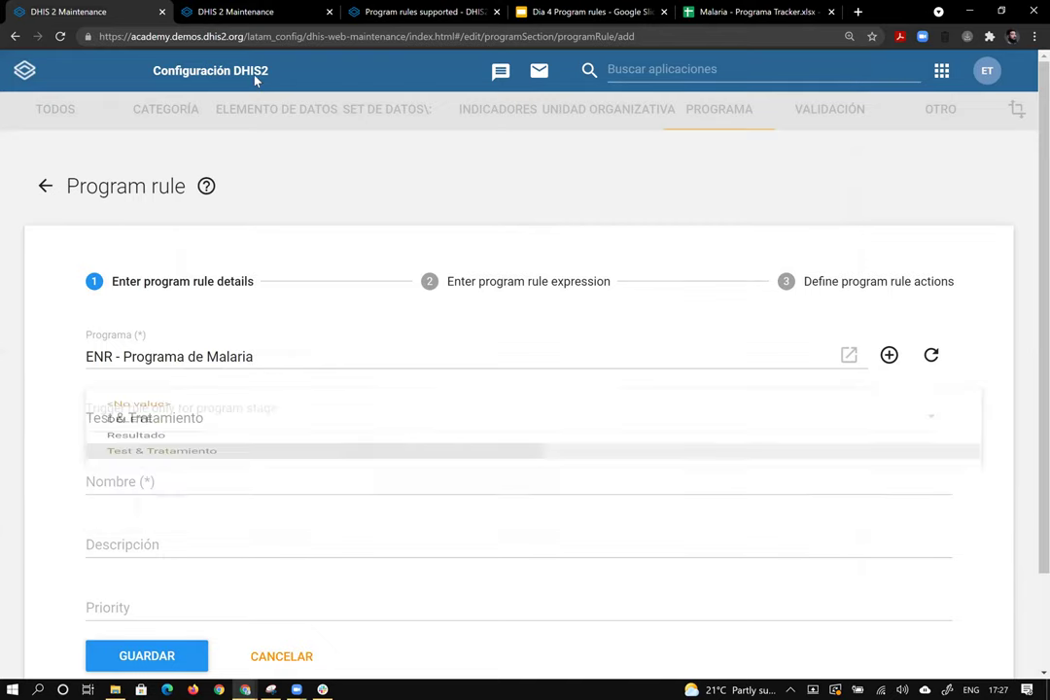
Open the Test & Tratamiento stage of the ENR - Programa de Malaria program for editing
{"action": "key", "text": "ctrl+Tab"}
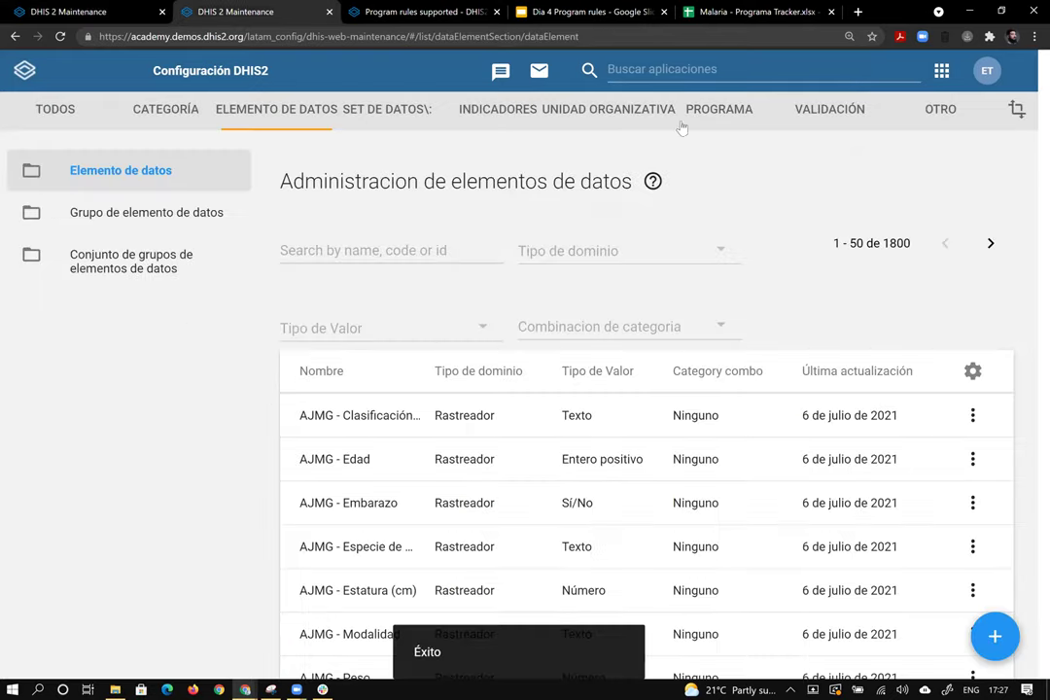
{"action": "left_click", "coordinate": [716, 112]}
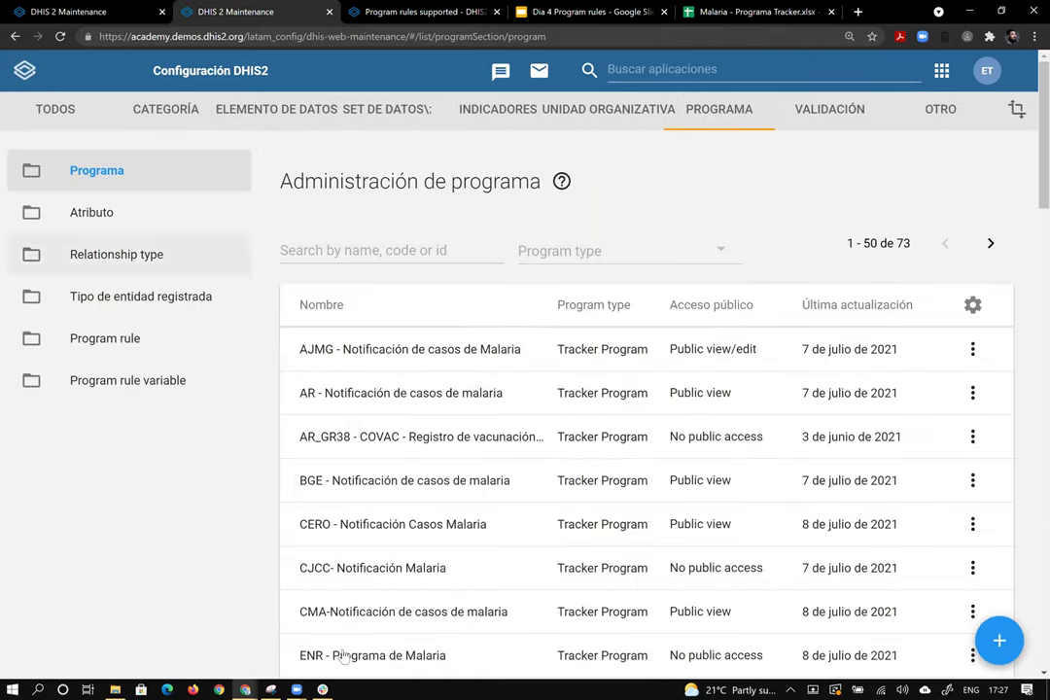
{"action": "left_click", "coordinate": [409, 555]}
{"action": "left_click", "coordinate": [650, 286]}
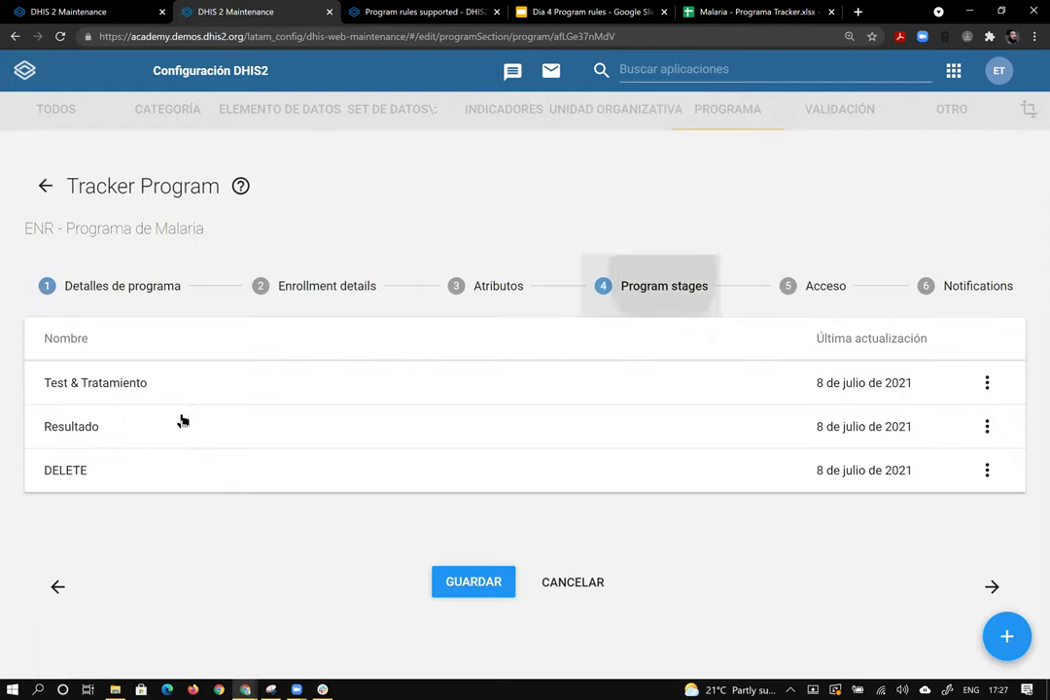
{"action": "left_click", "coordinate": [123, 385]}
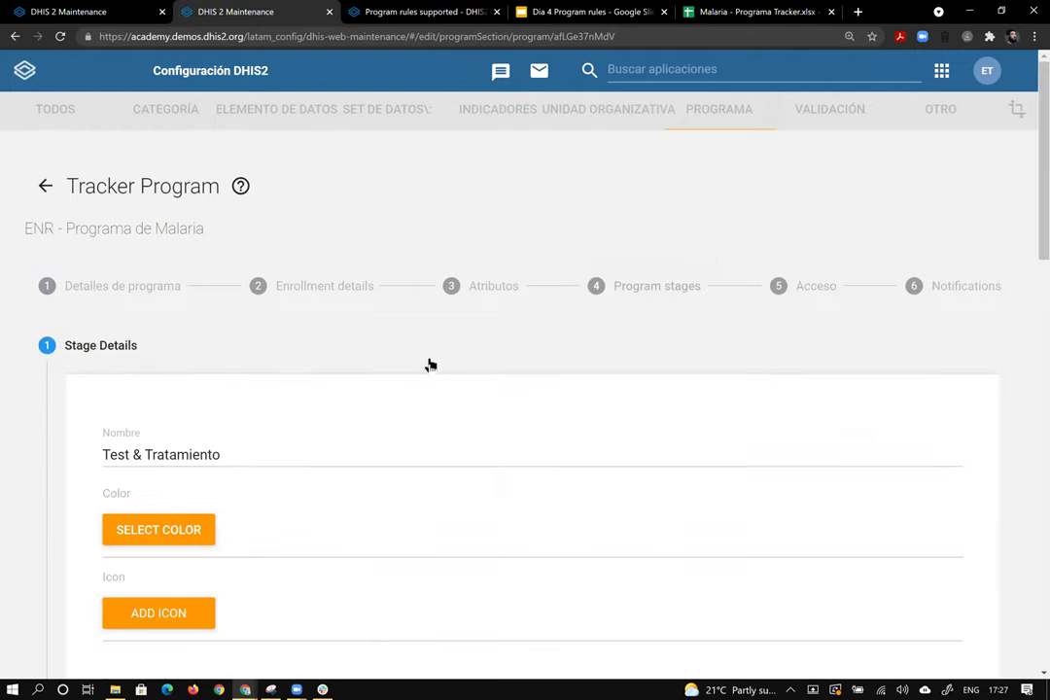
Assign the ENR - Org Unit data element to the Test & Tratamiento stage, finding it with the filter enr
{"action": "scroll", "coordinate": [404, 394], "scroll_direction": "down", "scroll_amount": 15}
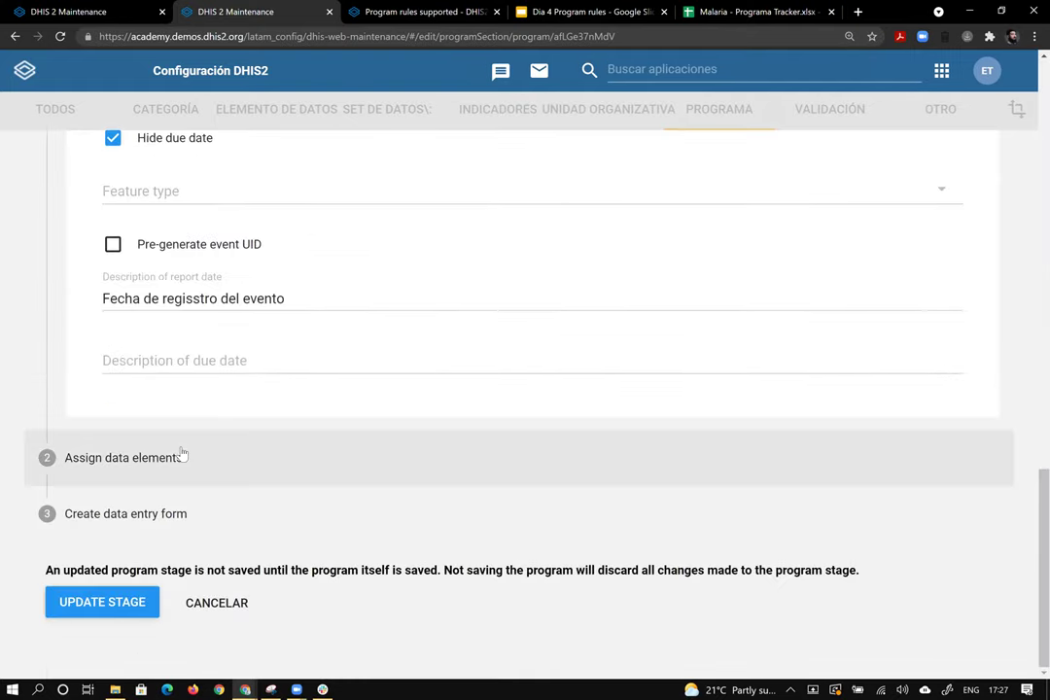
{"action": "left_click", "coordinate": [181, 456]}
{"action": "left_click", "coordinate": [175, 479]}
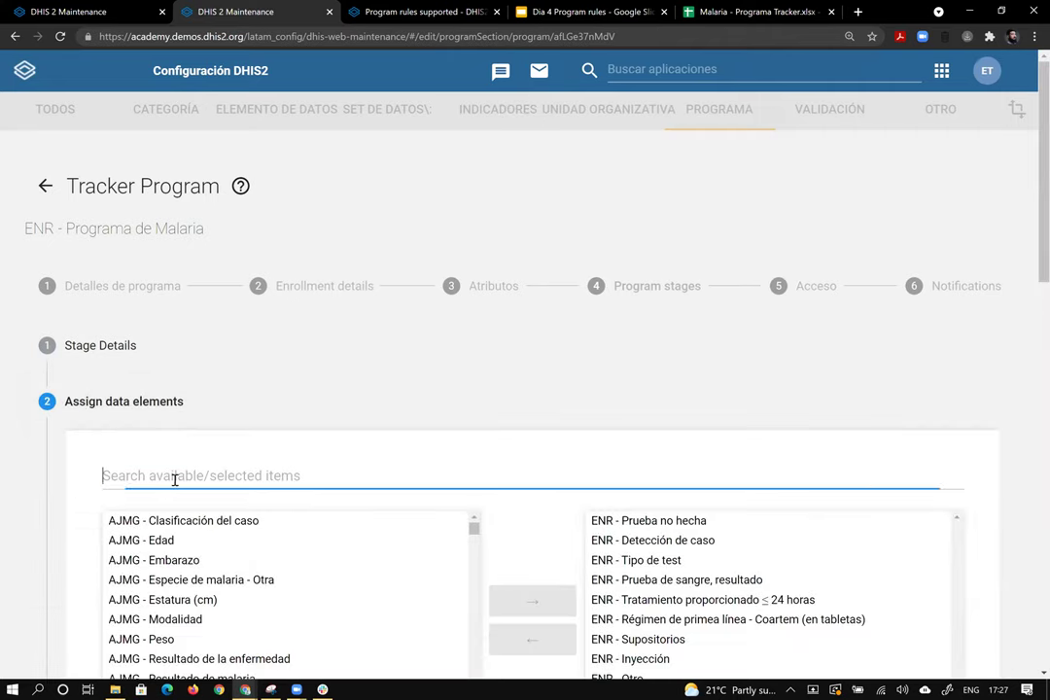
{"action": "type", "text": "enr"}
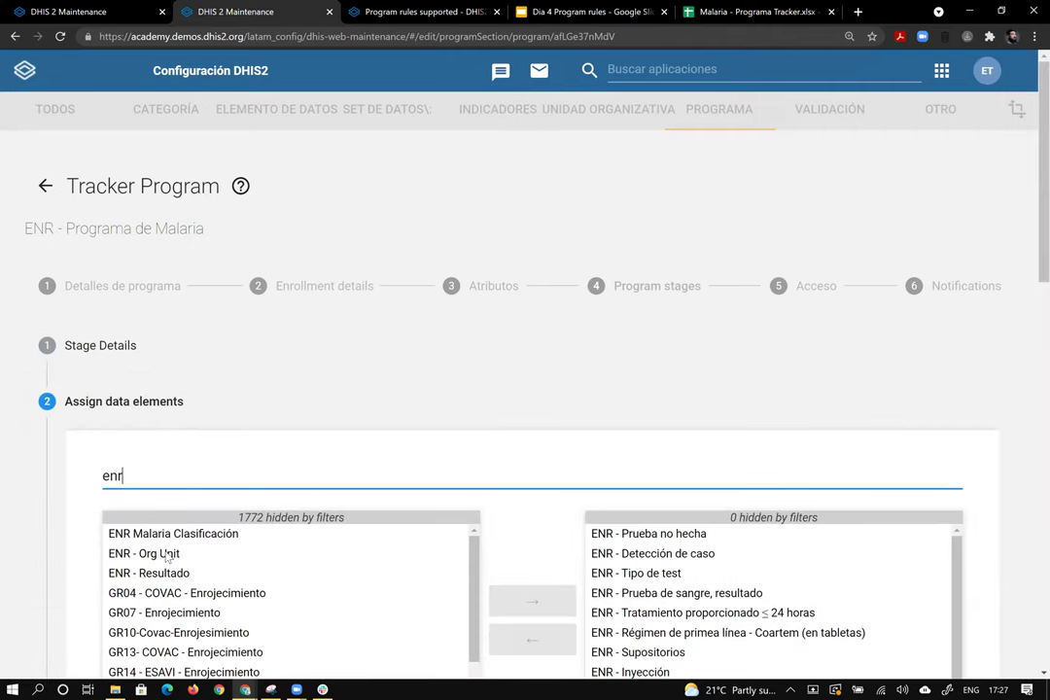
{"action": "double_click", "coordinate": [192, 503]}
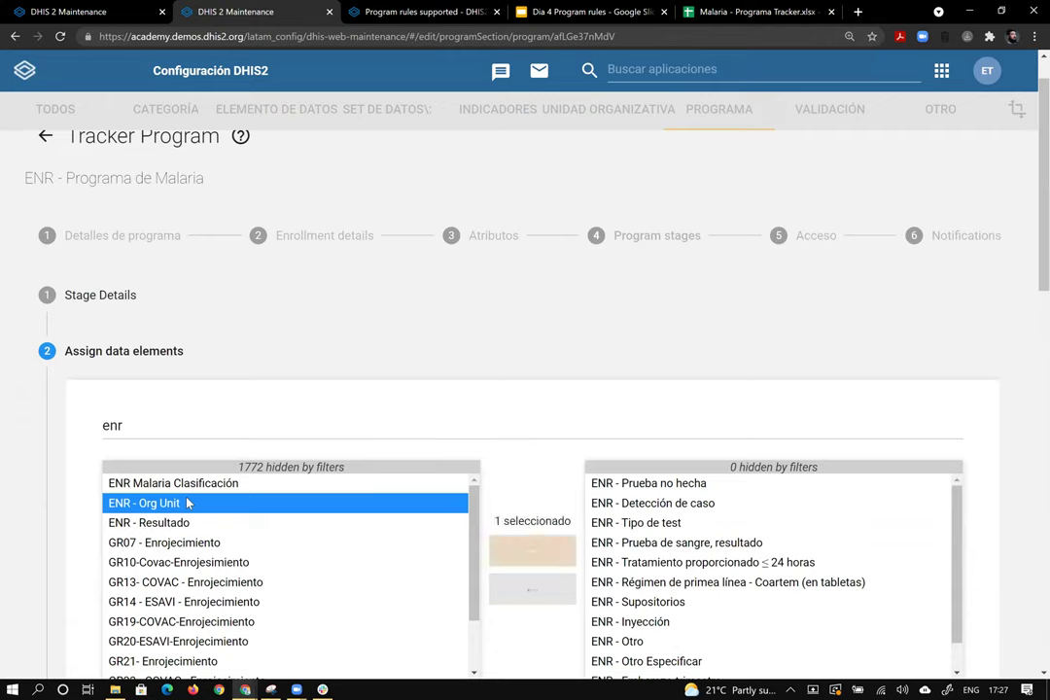
{"action": "scroll", "coordinate": [1004, 391], "scroll_direction": "down", "scroll_amount": 1}
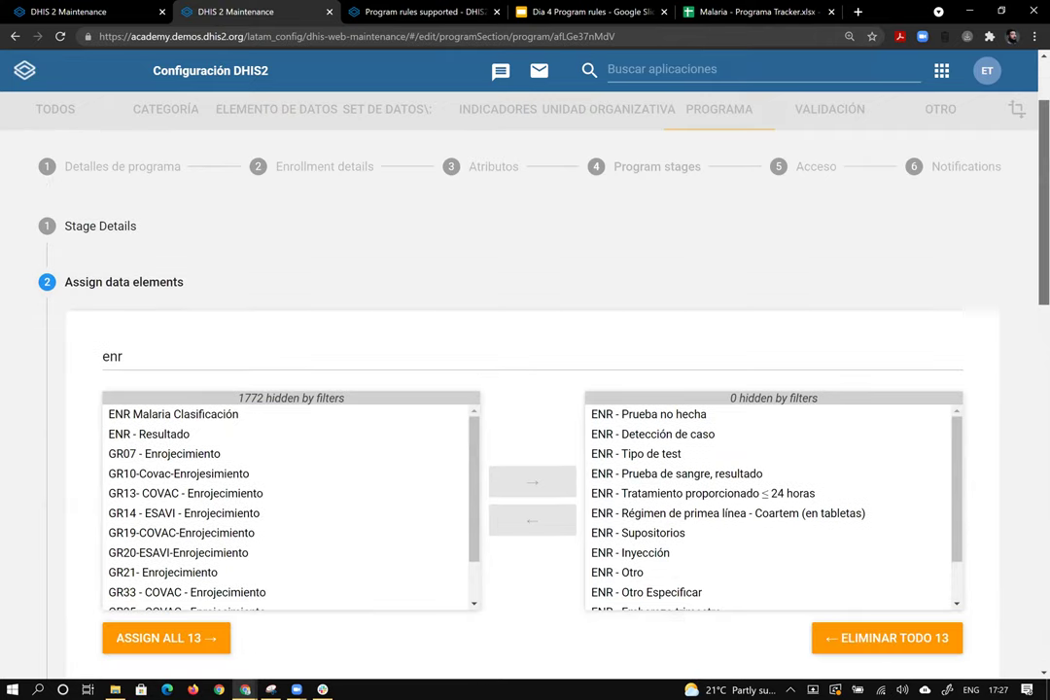
Remove GR04 - COVAC - Enrojecimiento from the data elements assigned to the stage
{"action": "scroll", "coordinate": [963, 302], "scroll_direction": "down", "scroll_amount": 1}
{"action": "scroll", "coordinate": [934, 394], "scroll_direction": "down", "scroll_amount": 2}
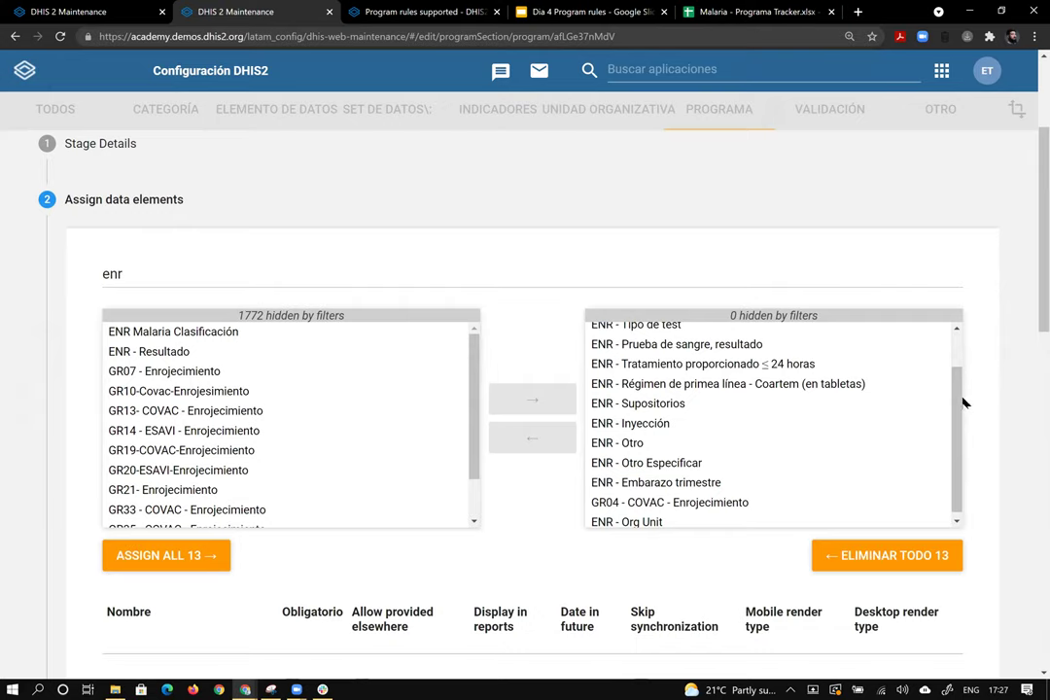
{"action": "left_click_drag", "start_coordinate": [959, 402], "coordinate": [958, 354]}
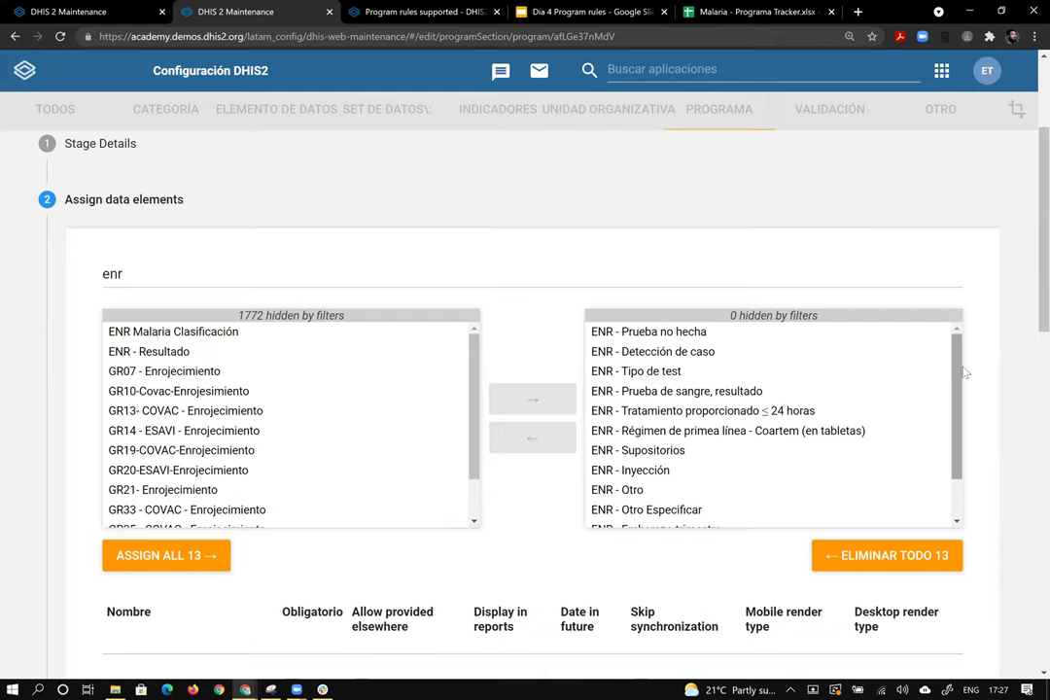
{"action": "left_click_drag", "start_coordinate": [960, 373], "coordinate": [956, 436]}
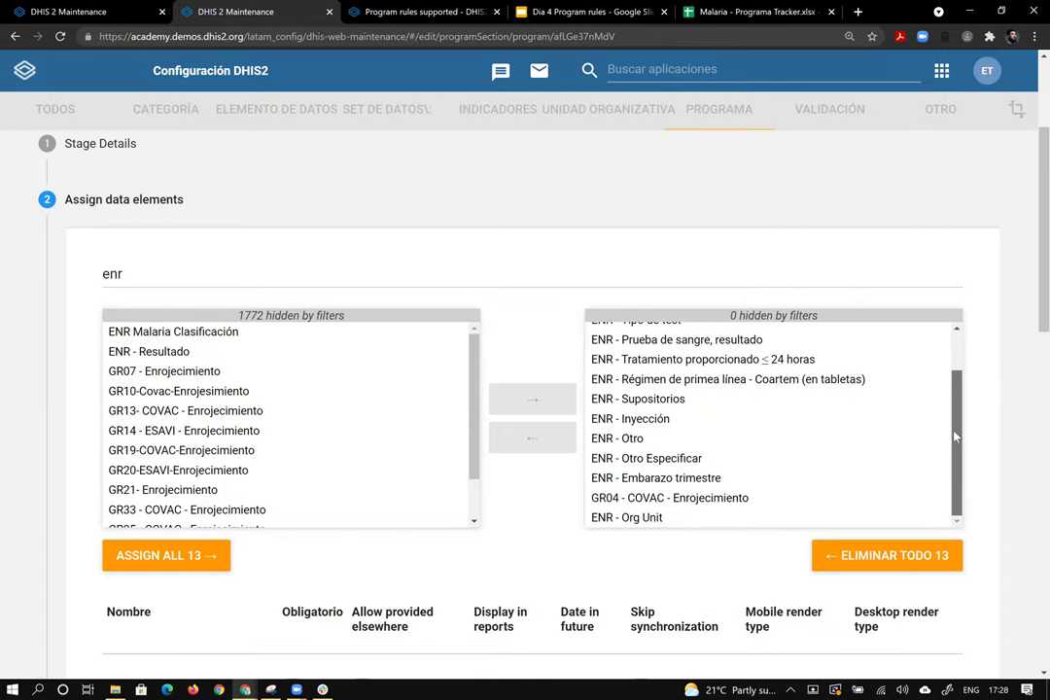
{"action": "left_click", "coordinate": [745, 497]}
{"action": "left_click", "coordinate": [569, 434]}
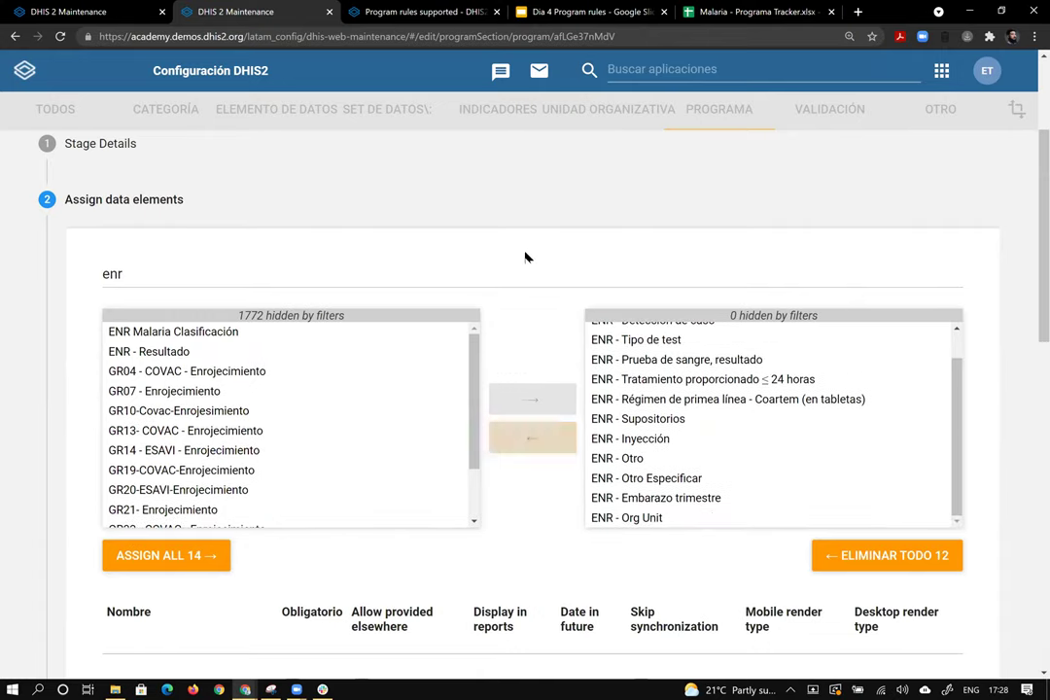
Add ENR - Org Unit to the Prueba de malaria section of the data entry form as its first element
{"action": "scroll", "coordinate": [492, 382], "scroll_direction": "down", "scroll_amount": 10}
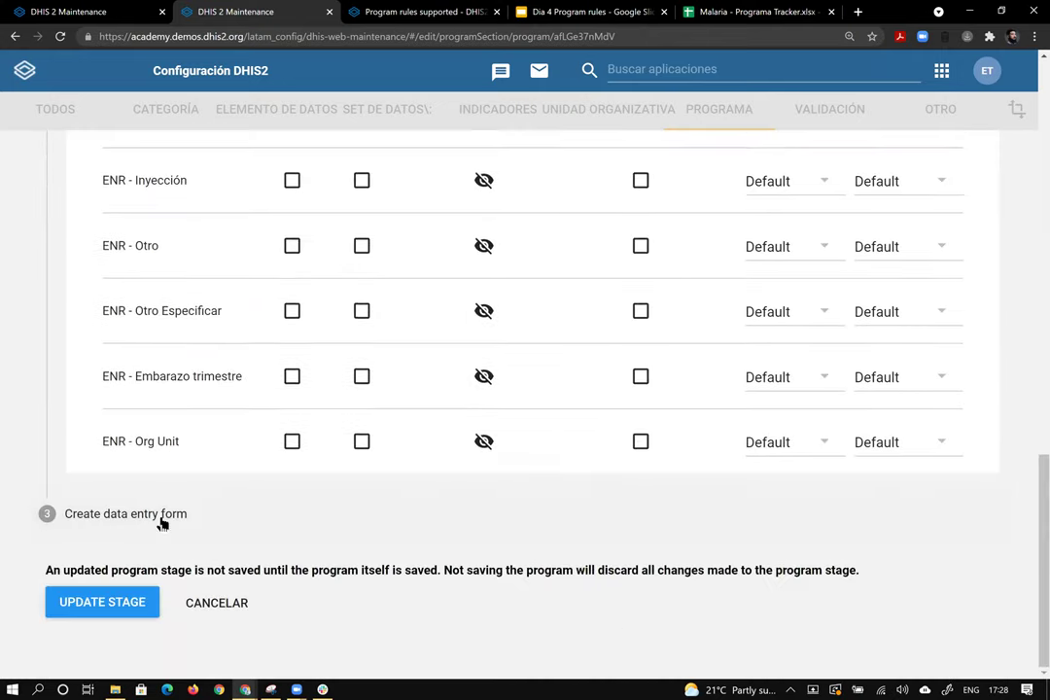
{"action": "left_click", "coordinate": [238, 492]}
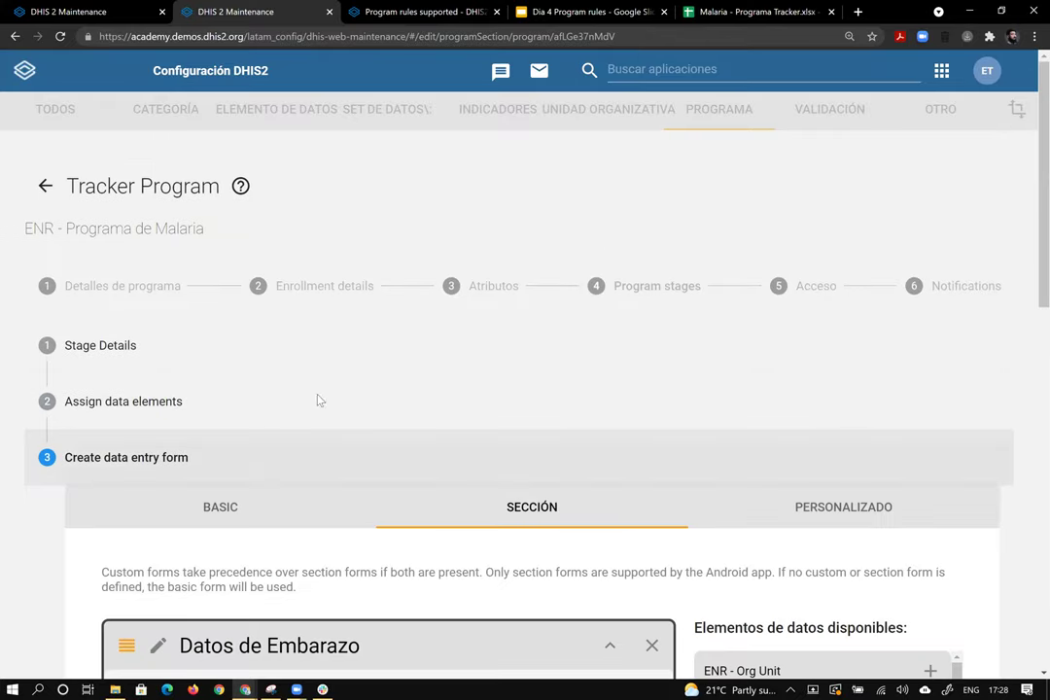
{"action": "scroll", "coordinate": [308, 413], "scroll_direction": "down", "scroll_amount": 4}
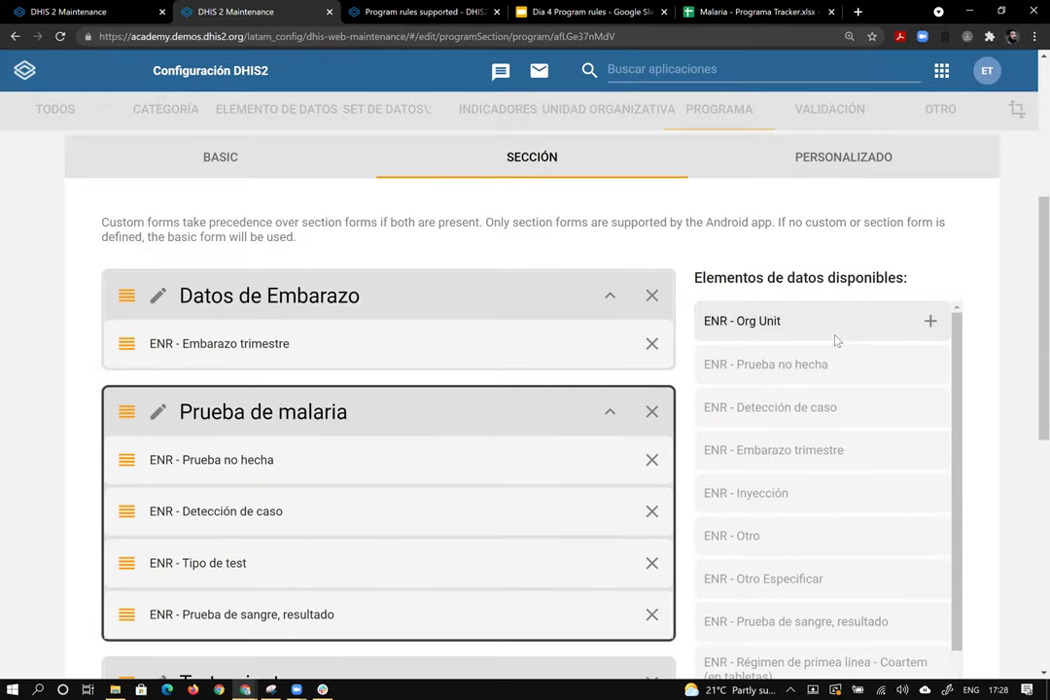
{"action": "left_click", "coordinate": [838, 340]}
{"action": "left_click_drag", "start_coordinate": [118, 662], "coordinate": [114, 457]}
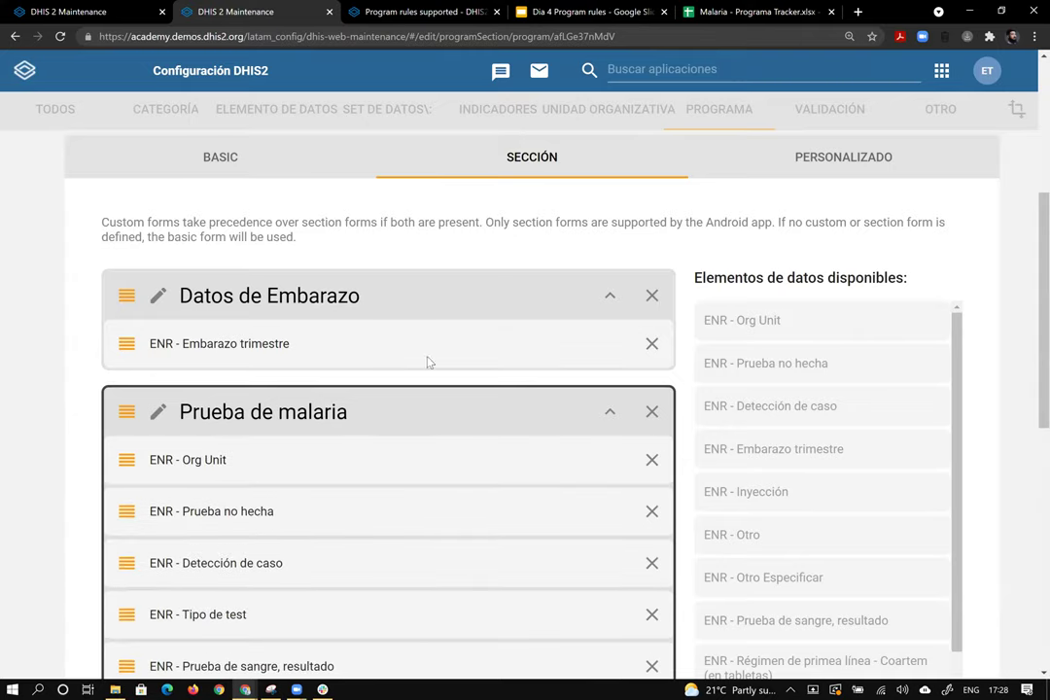
Update the Test & Tratamiento stage and save the malaria program
{"action": "scroll", "coordinate": [428, 363], "scroll_direction": "down", "scroll_amount": 10}
{"action": "left_click", "coordinate": [122, 604]}
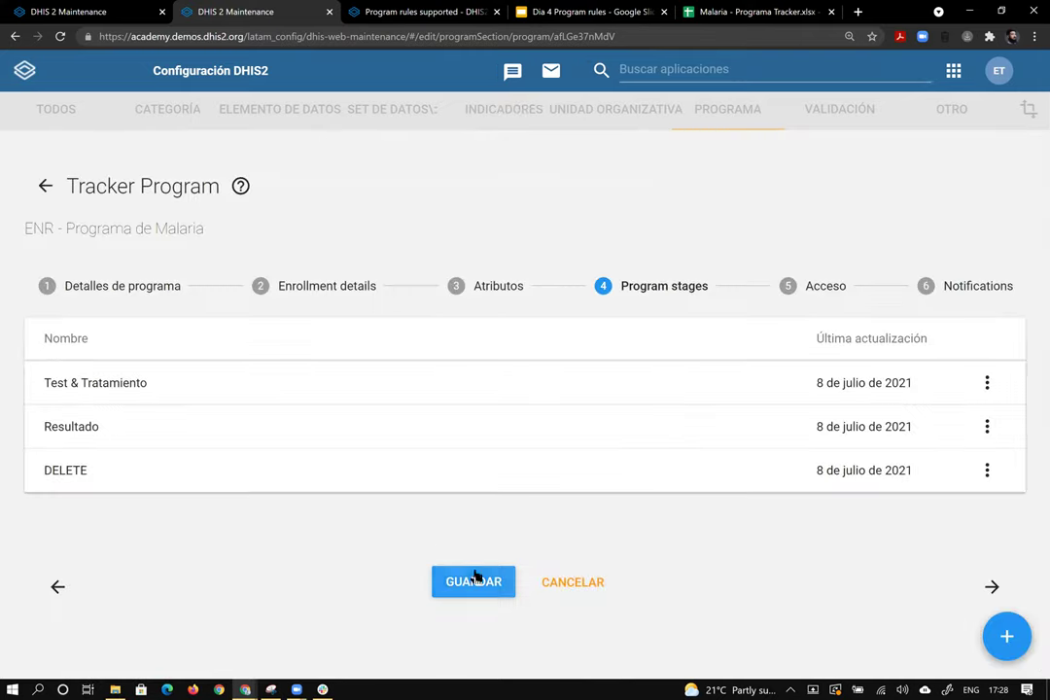
{"action": "left_click", "coordinate": [474, 581]}
Start a program rule named Asignar org unit for ENR - Programa de Malaria, triggered only for the Test & Tratamiento stage
{"action": "left_click", "coordinate": [73, 24]}
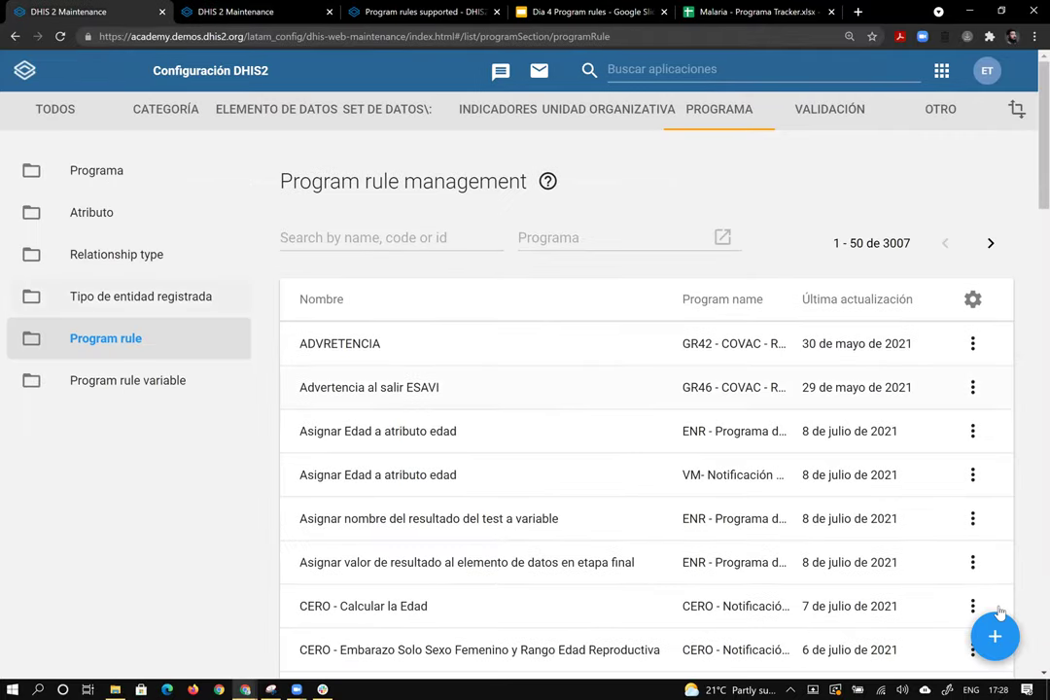
{"action": "left_click", "coordinate": [998, 634]}
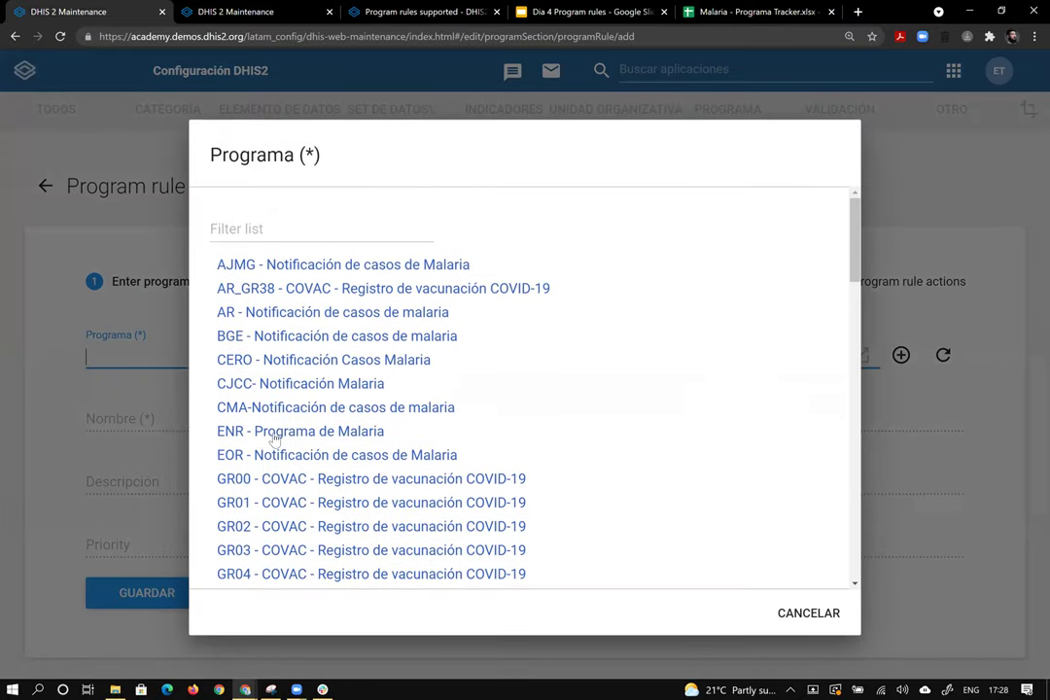
{"action": "left_click", "coordinate": [195, 431]}
{"action": "left_click", "coordinate": [185, 426]}
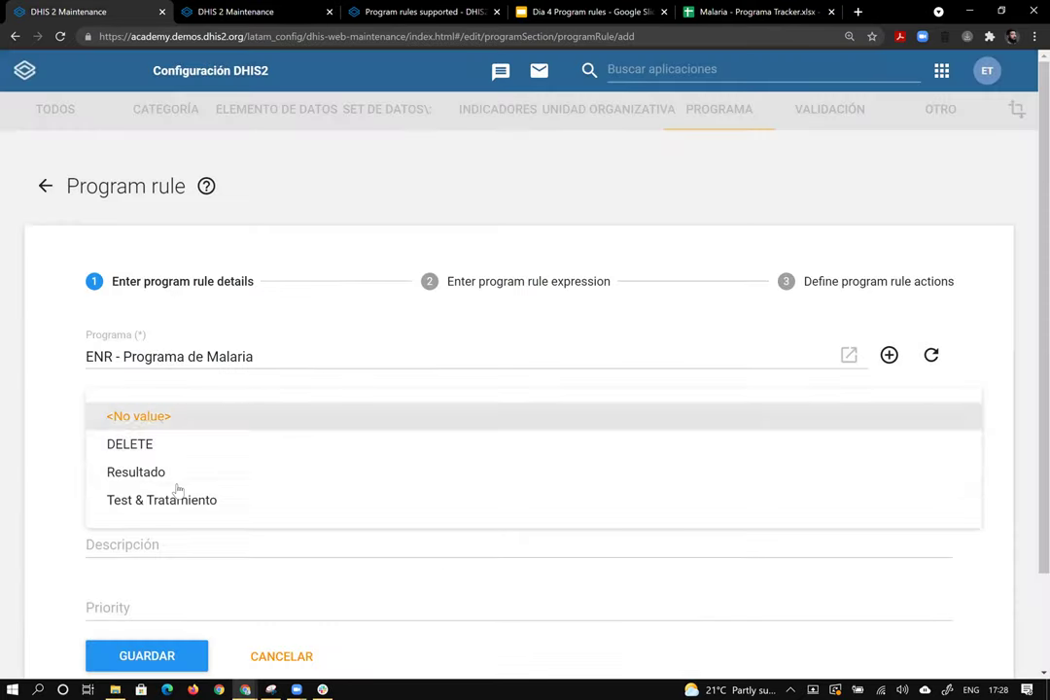
{"action": "left_click", "coordinate": [154, 493]}
{"action": "left_click", "coordinate": [153, 492]}
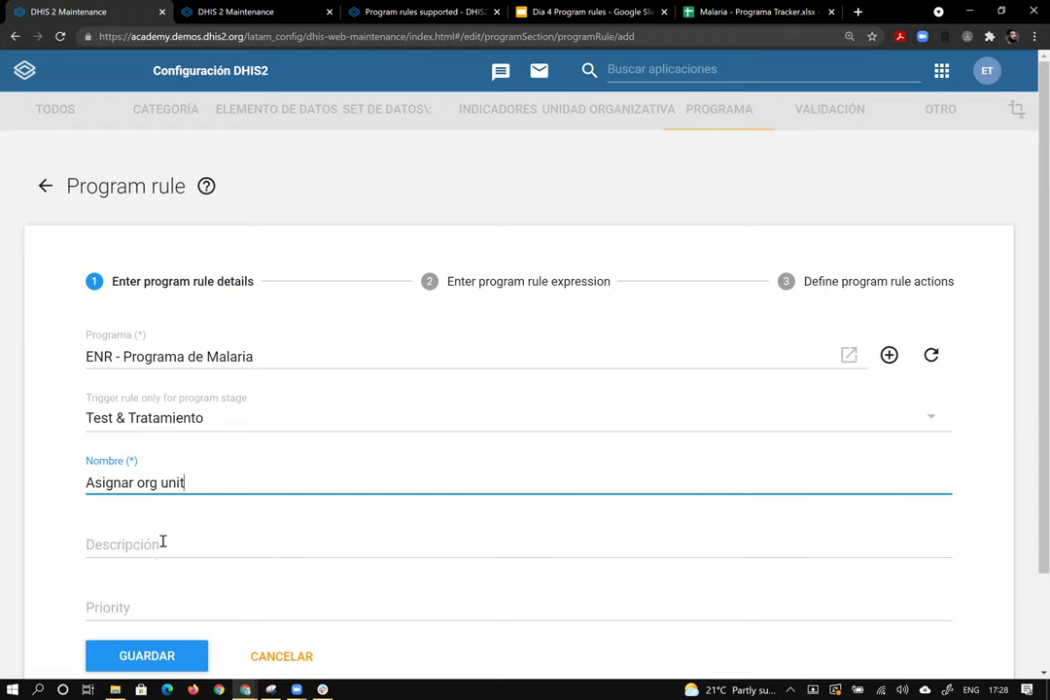
Set the program rule's condition expression to true
{"action": "left_click", "coordinate": [499, 285]}
{"action": "left_click", "coordinate": [282, 374]}
{"action": "type", "text": "tru"}
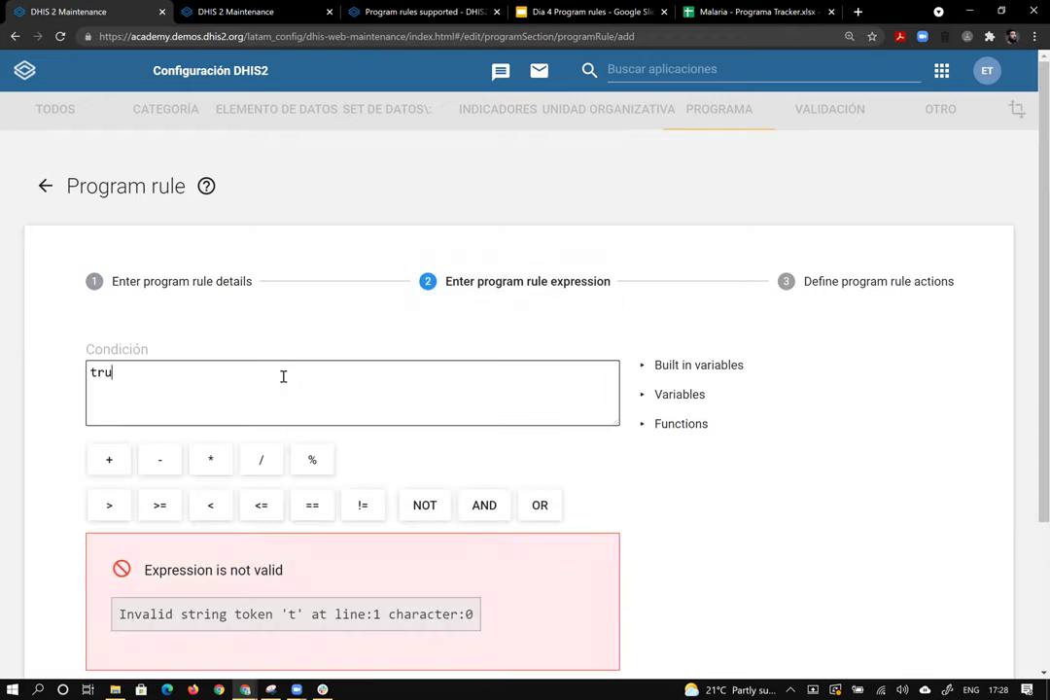
{"action": "type", "text": "e"}
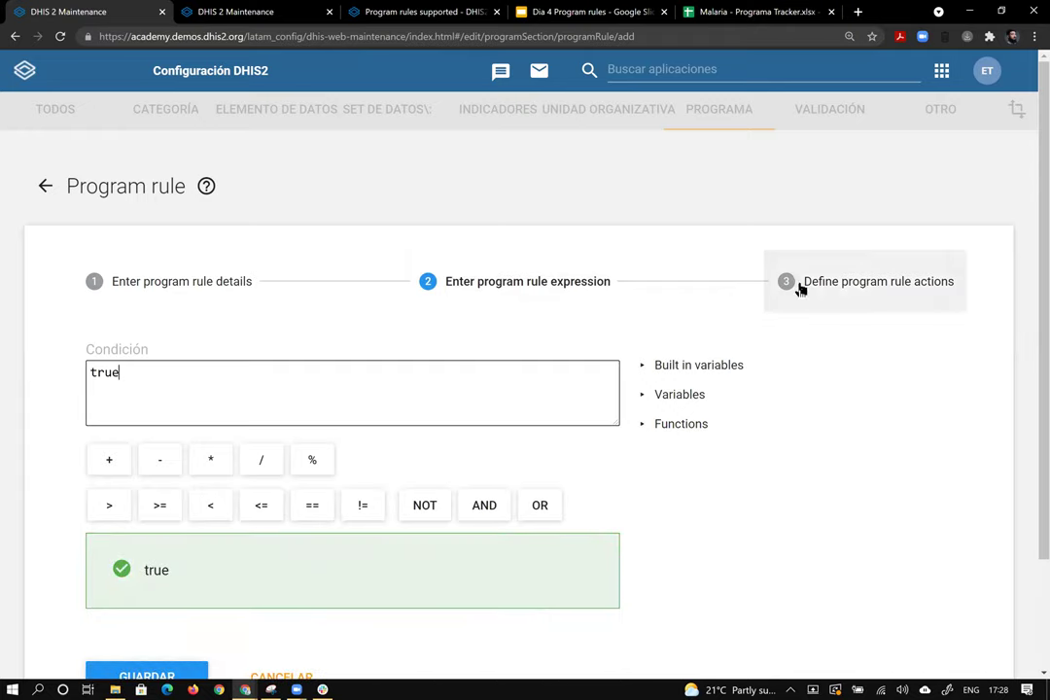
Add an Assign value action to the rule with ENR - Org Unit as the data element to assign to
{"action": "left_click", "coordinate": [799, 285]}
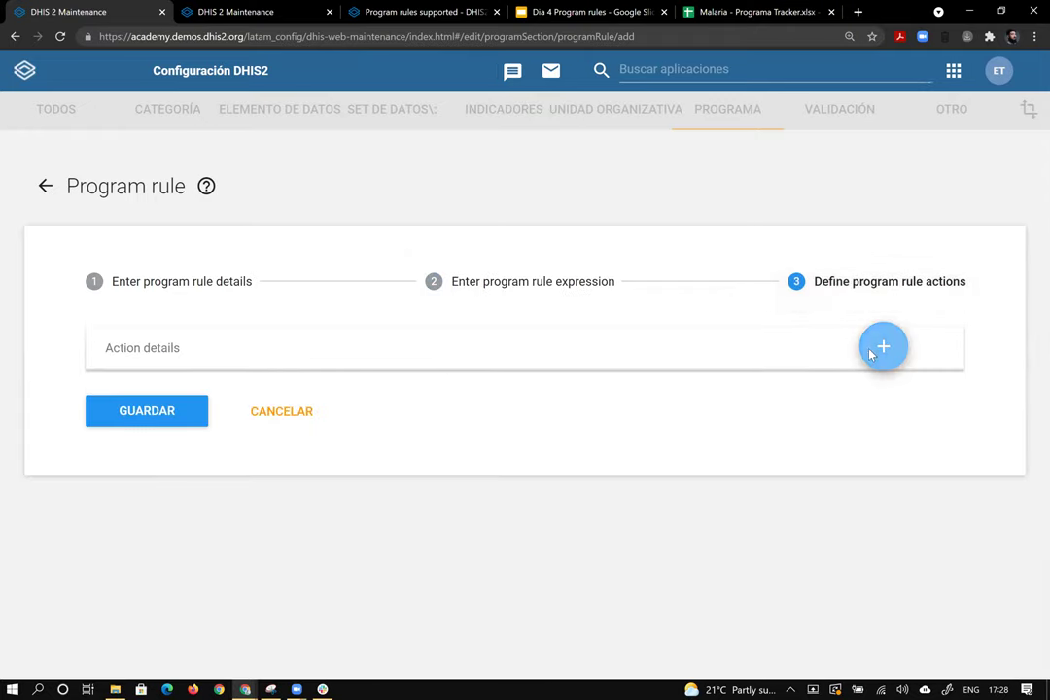
{"action": "left_click", "coordinate": [881, 347]}
{"action": "left_click", "coordinate": [333, 383]}
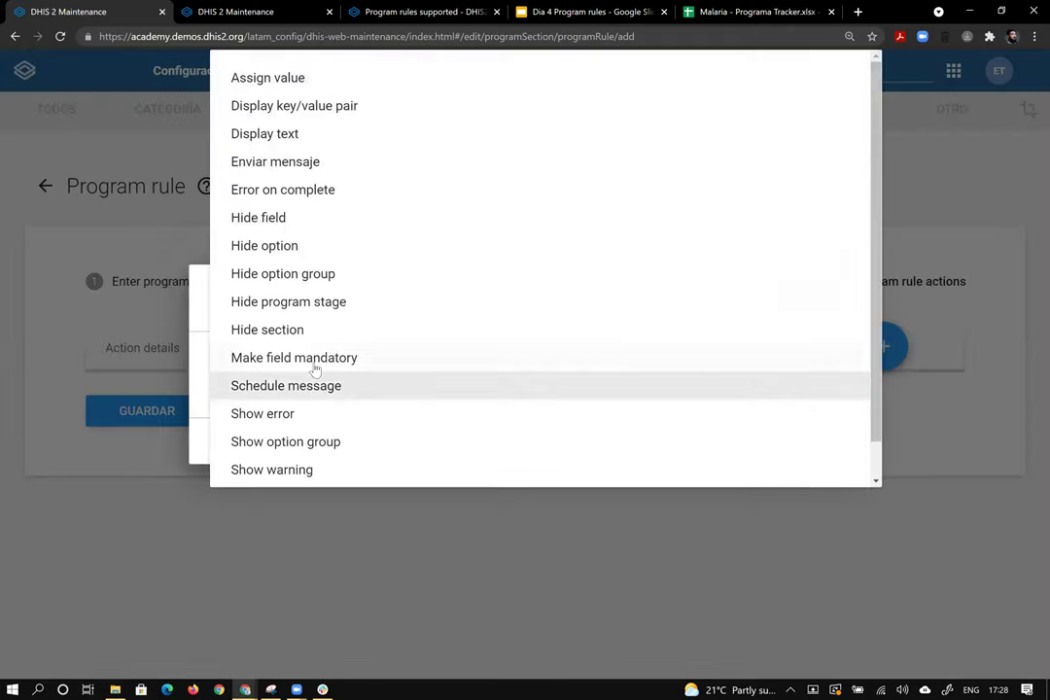
{"action": "left_click", "coordinate": [299, 87]}
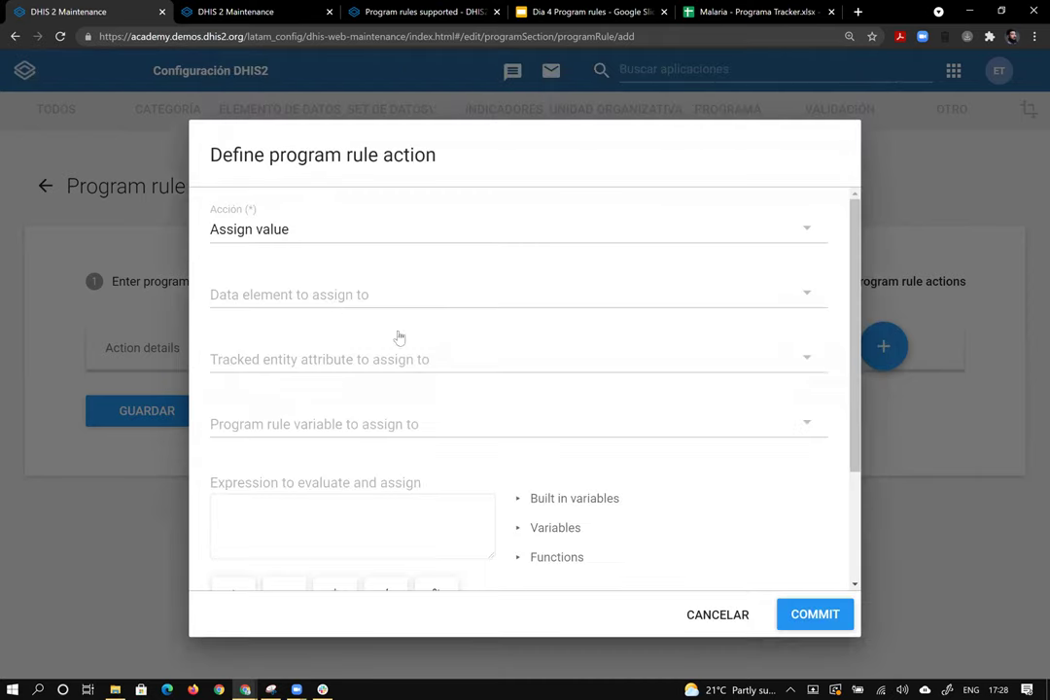
{"action": "left_click", "coordinate": [401, 297]}
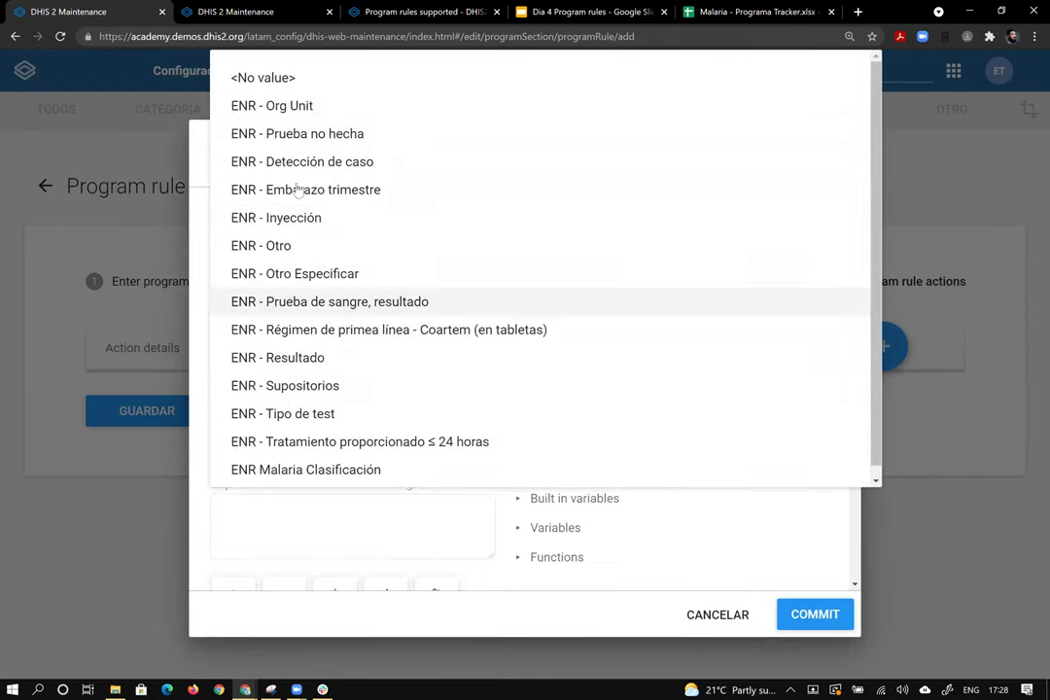
{"action": "left_click", "coordinate": [298, 107]}
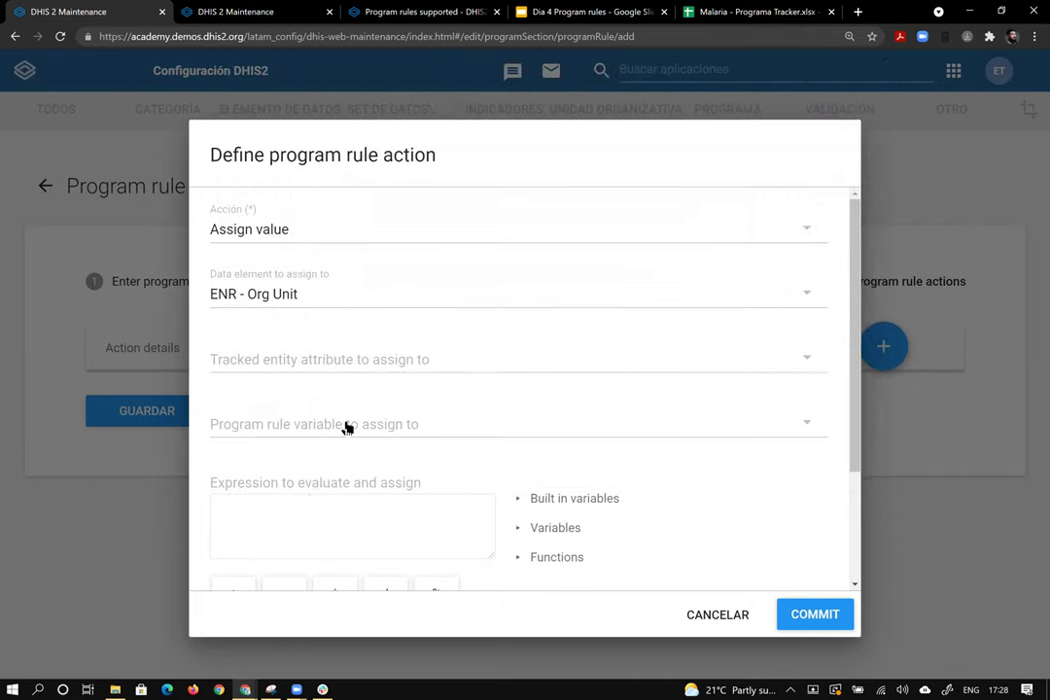
Set the action's expression to the built-in variable V{orgunit_code}, commit the action and save the program rule
{"action": "left_click", "coordinate": [309, 513]}
{"action": "left_click", "coordinate": [545, 501]}
{"action": "left_click_drag", "start_coordinate": [858, 279], "coordinate": [869, 416]}
{"action": "left_click_drag", "start_coordinate": [821, 335], "coordinate": [562, 453]}
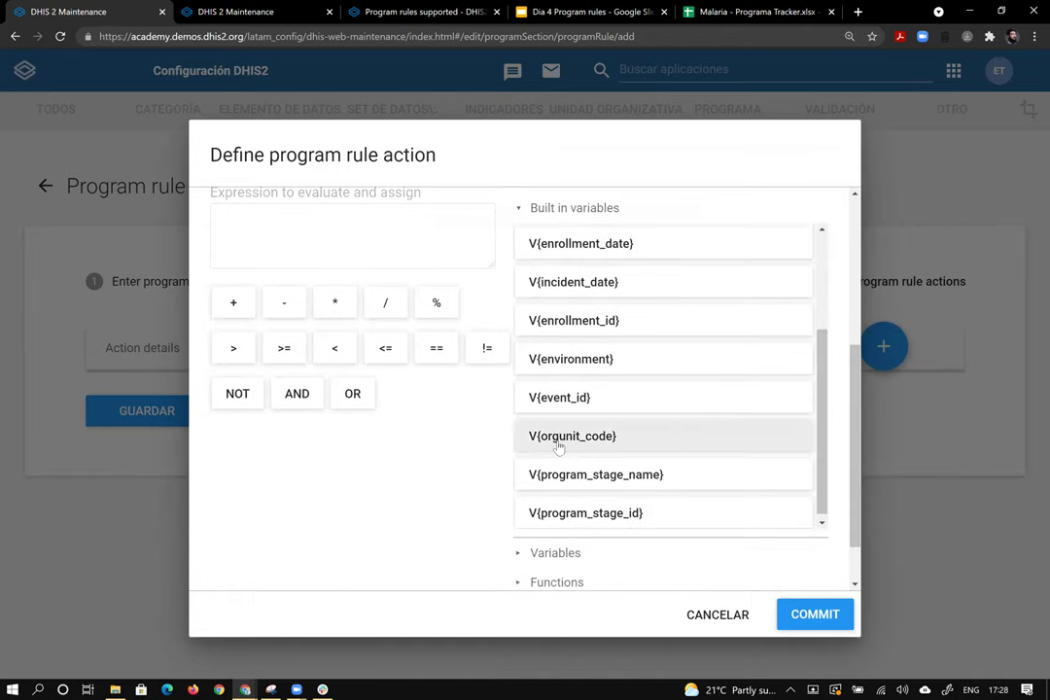
{"action": "left_click", "coordinate": [560, 436]}
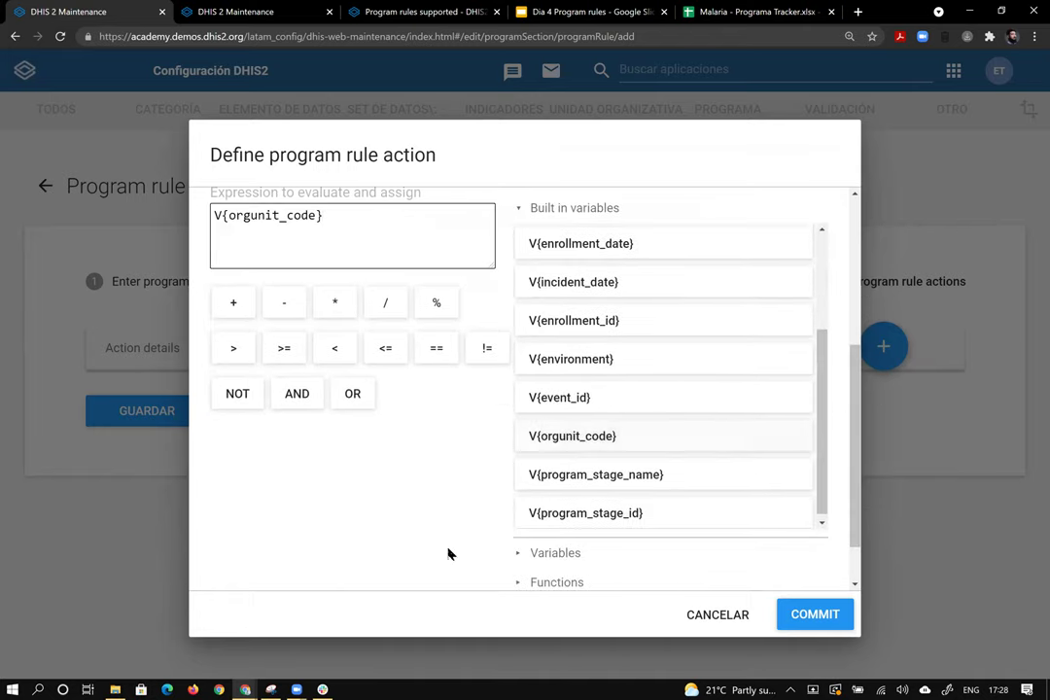
{"action": "left_click", "coordinate": [803, 615]}
{"action": "left_click", "coordinate": [141, 454]}
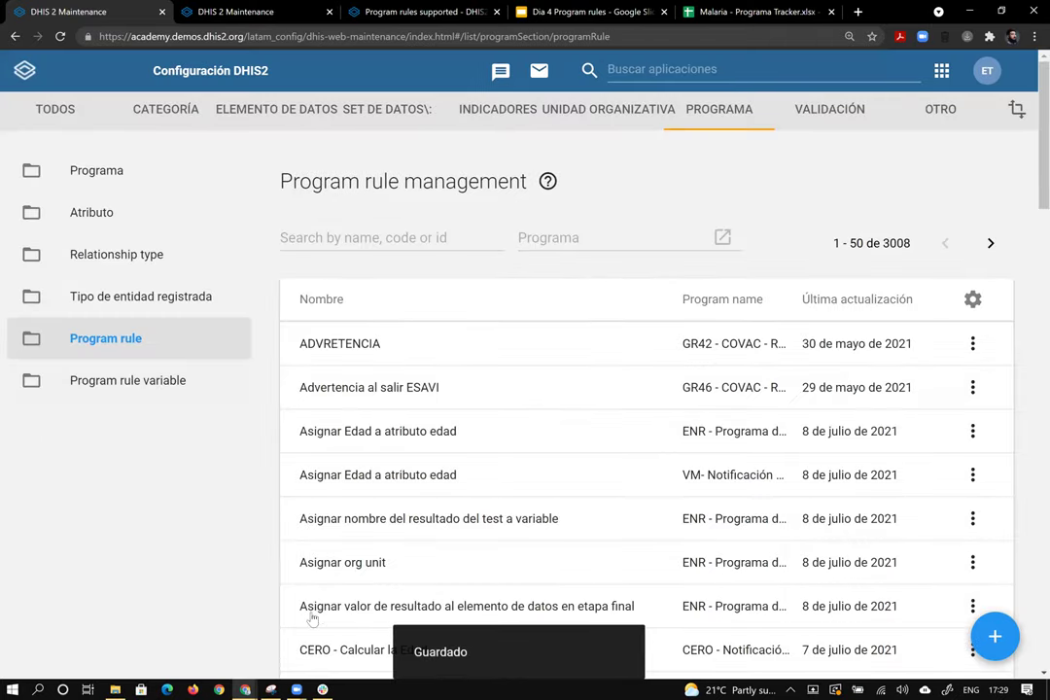
Open the Cache Cleaner app and clear all stored browser cache items
{"action": "left_click", "coordinate": [756, 72]}
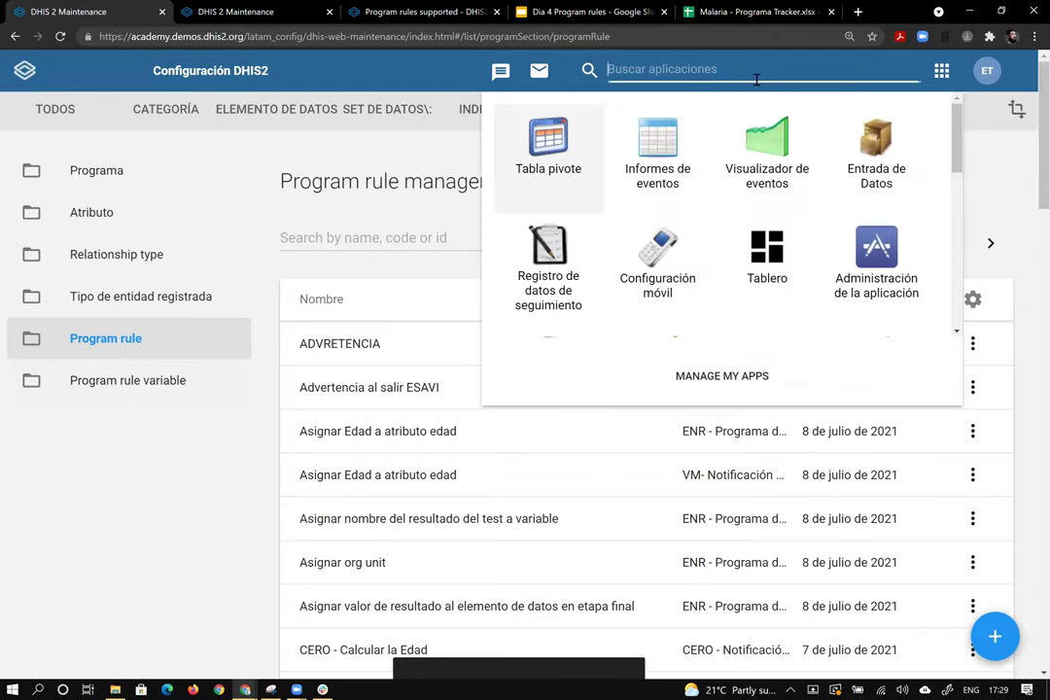
{"action": "left_click", "coordinate": [666, 365]}
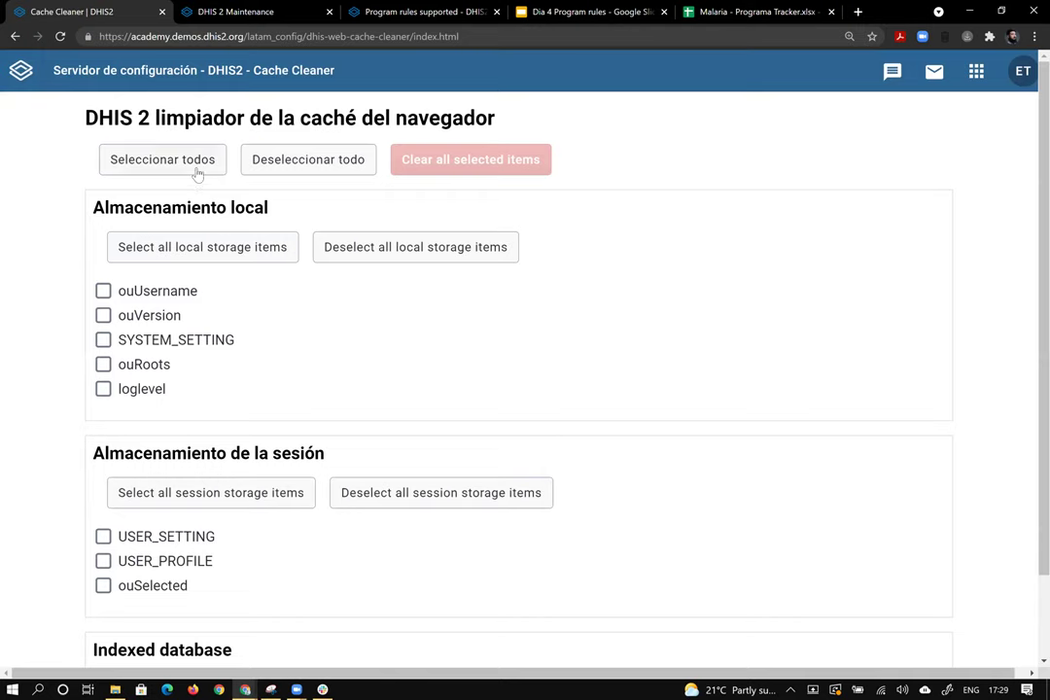
{"action": "left_click", "coordinate": [197, 170]}
{"action": "left_click", "coordinate": [496, 159]}
Open the Tracker Capture app and select Cardinal Hospital Gateway PHC in Bird District of Animal Region
{"action": "left_click", "coordinate": [976, 73]}
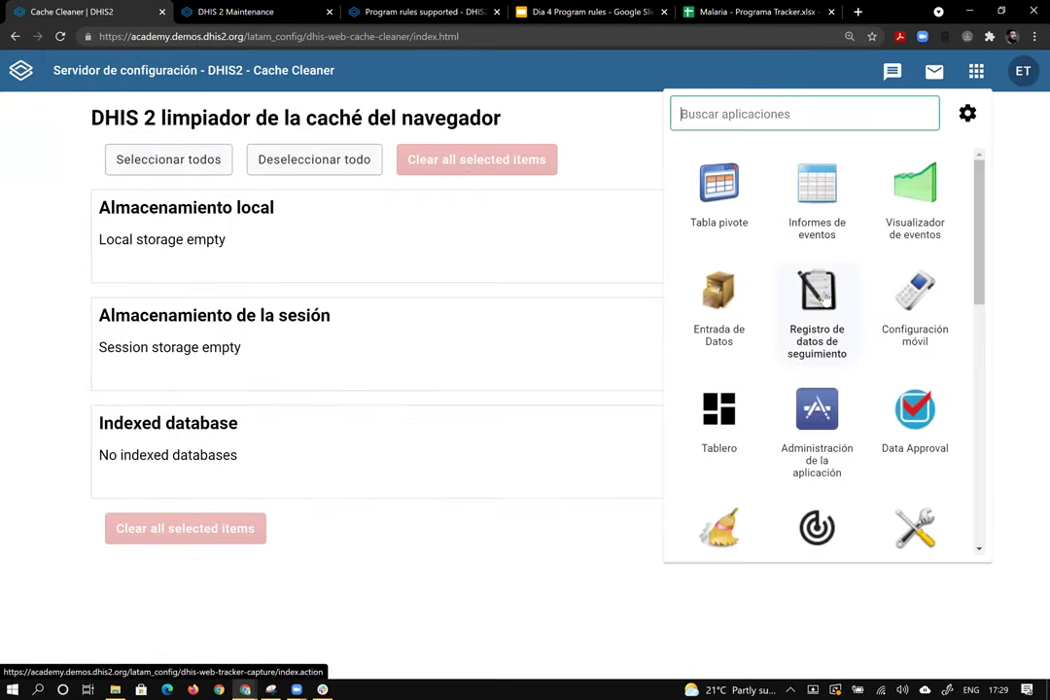
{"action": "left_click", "coordinate": [825, 297]}
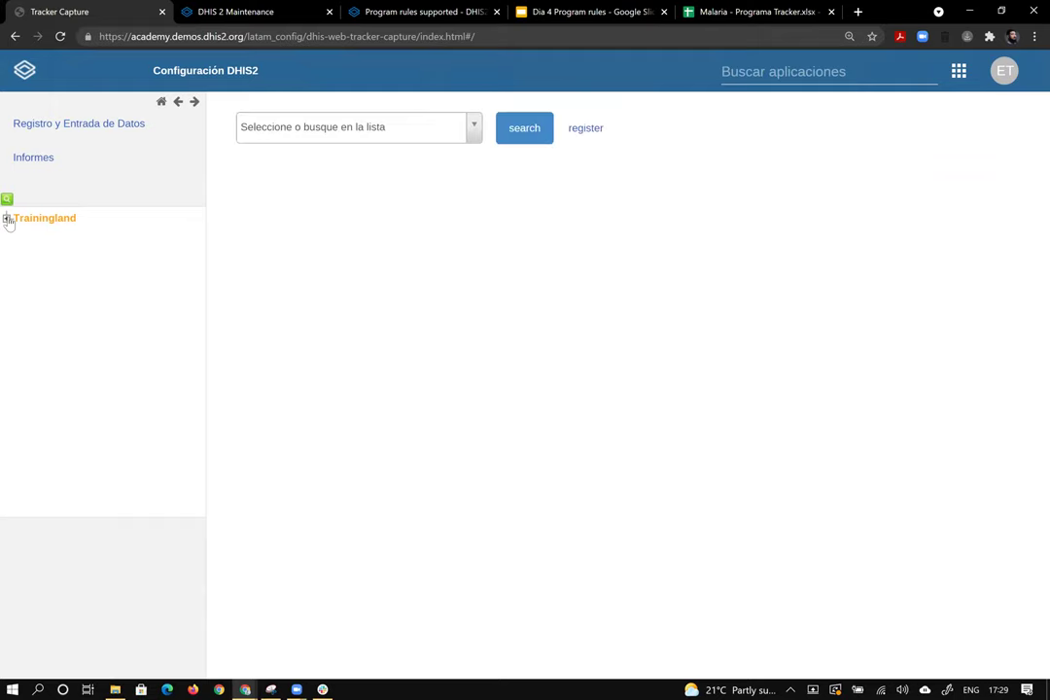
{"action": "left_click", "coordinate": [7, 219]}
{"action": "left_click", "coordinate": [19, 248]}
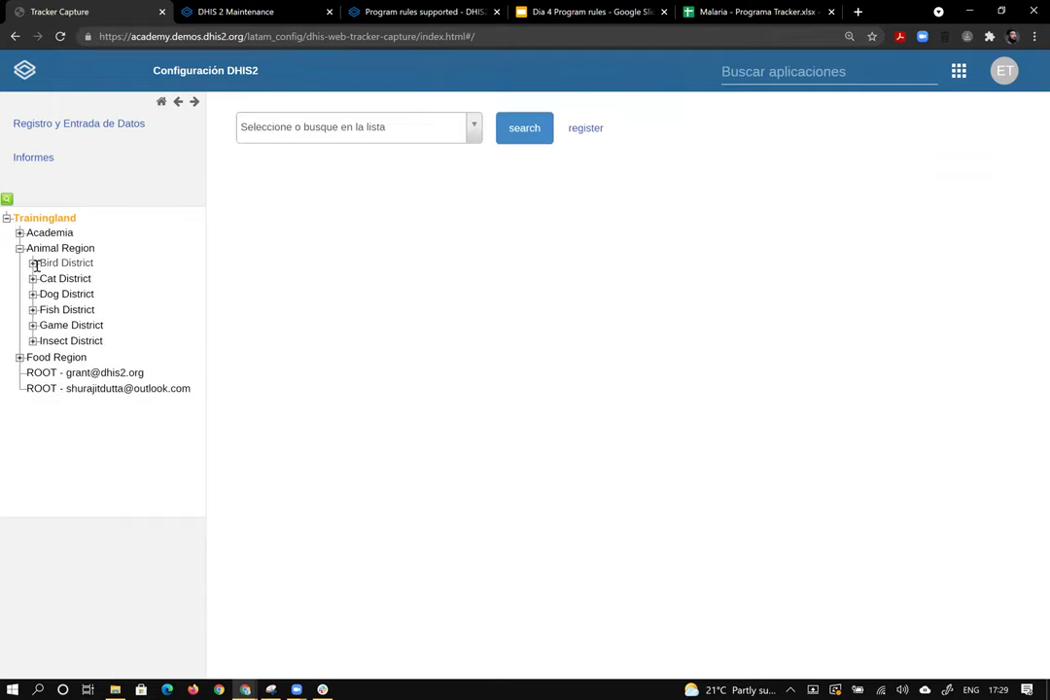
{"action": "left_click", "coordinate": [32, 263]}
{"action": "left_click", "coordinate": [68, 279]}
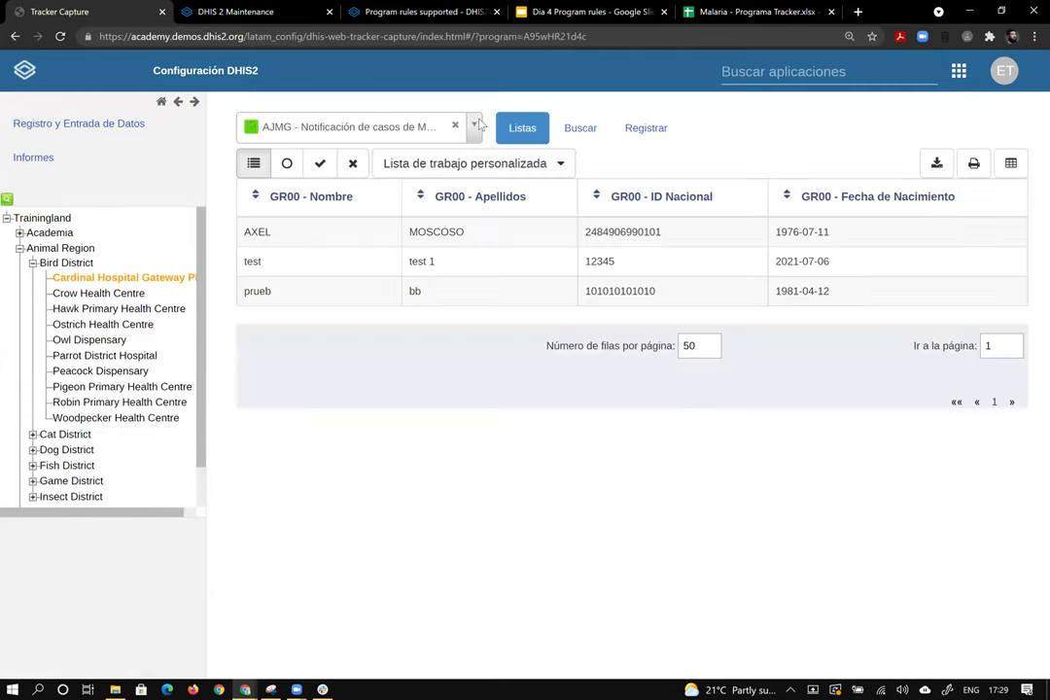
Select the ENR - Programa de Malaria program and open the first registered patient's dashboard
{"action": "left_click", "coordinate": [474, 126]}
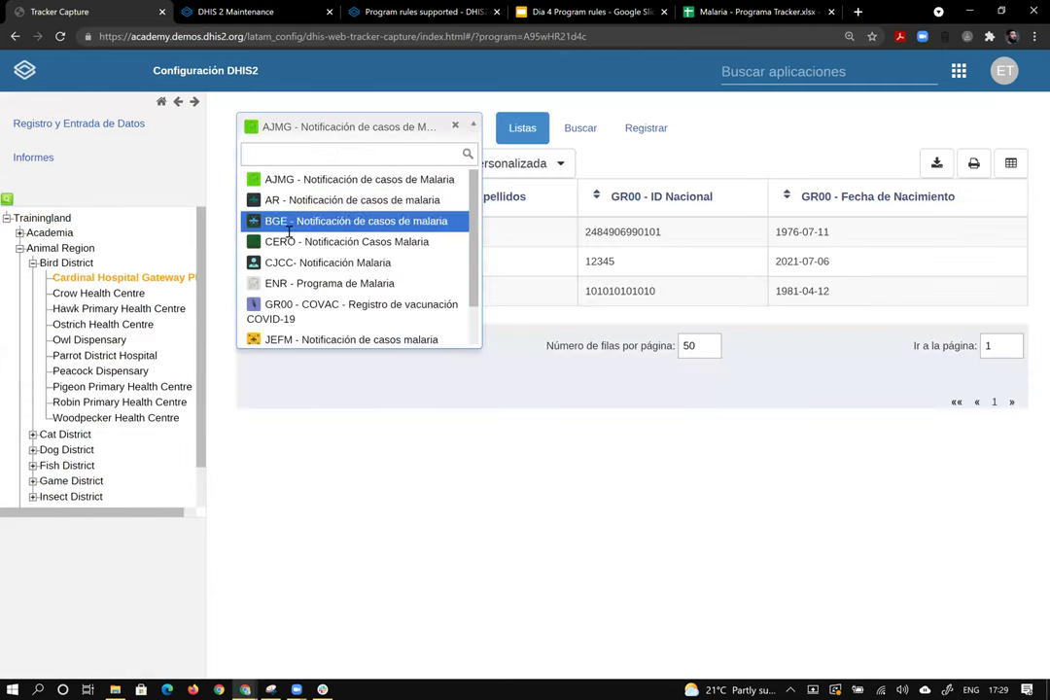
{"action": "left_click", "coordinate": [309, 283]}
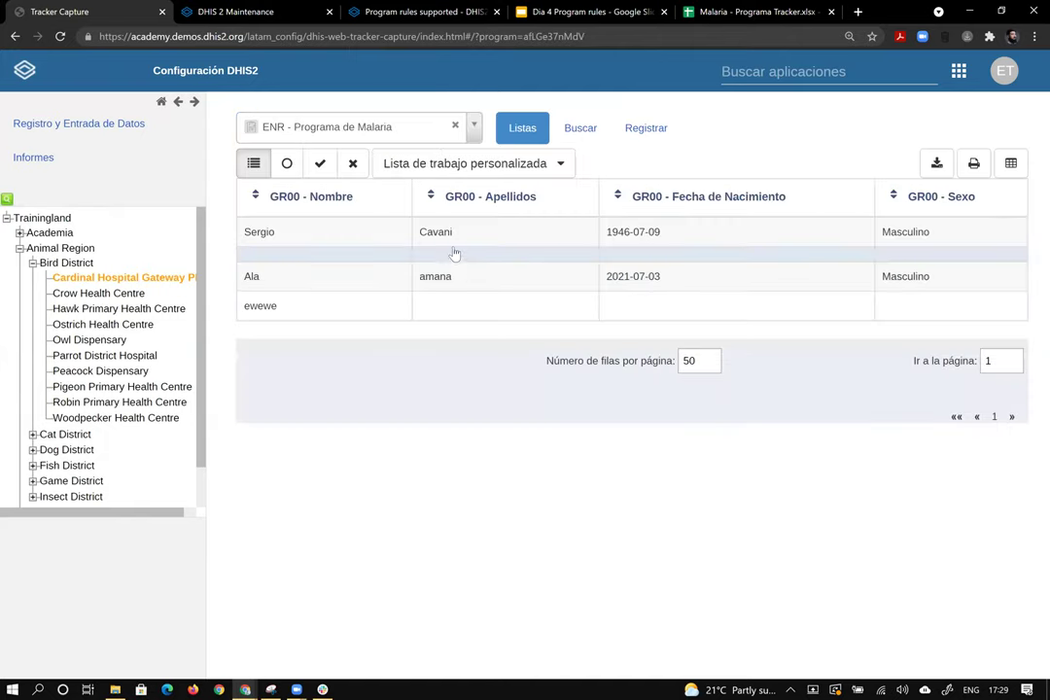
{"action": "left_click", "coordinate": [468, 234]}
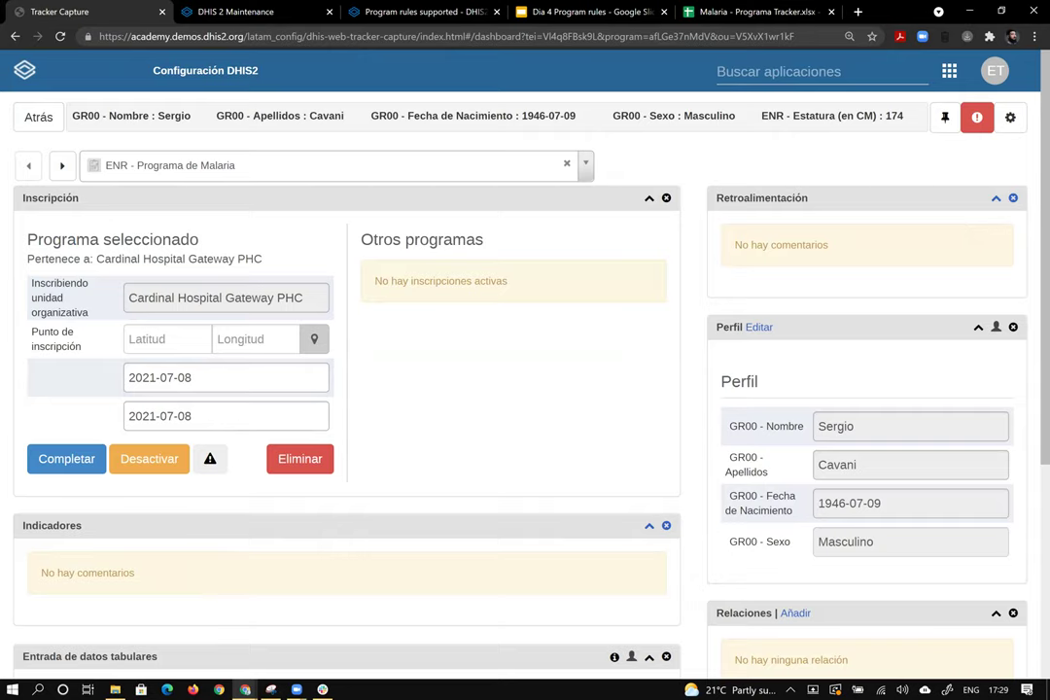
Examine the Test & Tratamiento event form to check whether the Unidad organizativa field is filled automatically
{"action": "scroll", "coordinate": [525, 389], "scroll_direction": "down", "scroll_amount": 4}
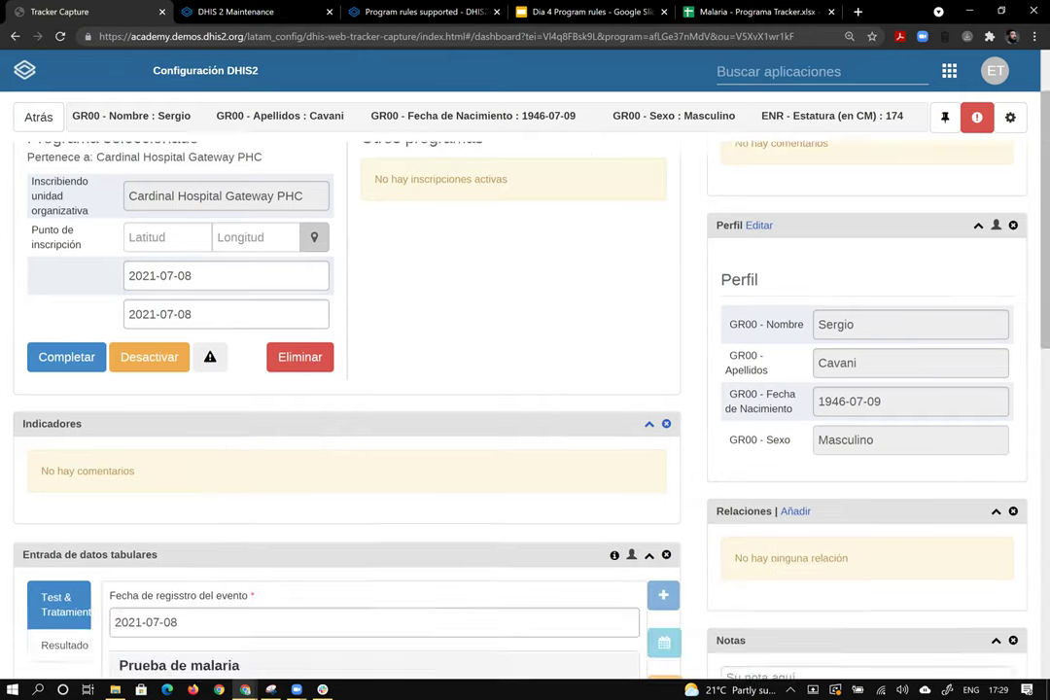
{"action": "scroll", "coordinate": [433, 223], "scroll_direction": "down", "scroll_amount": 3}
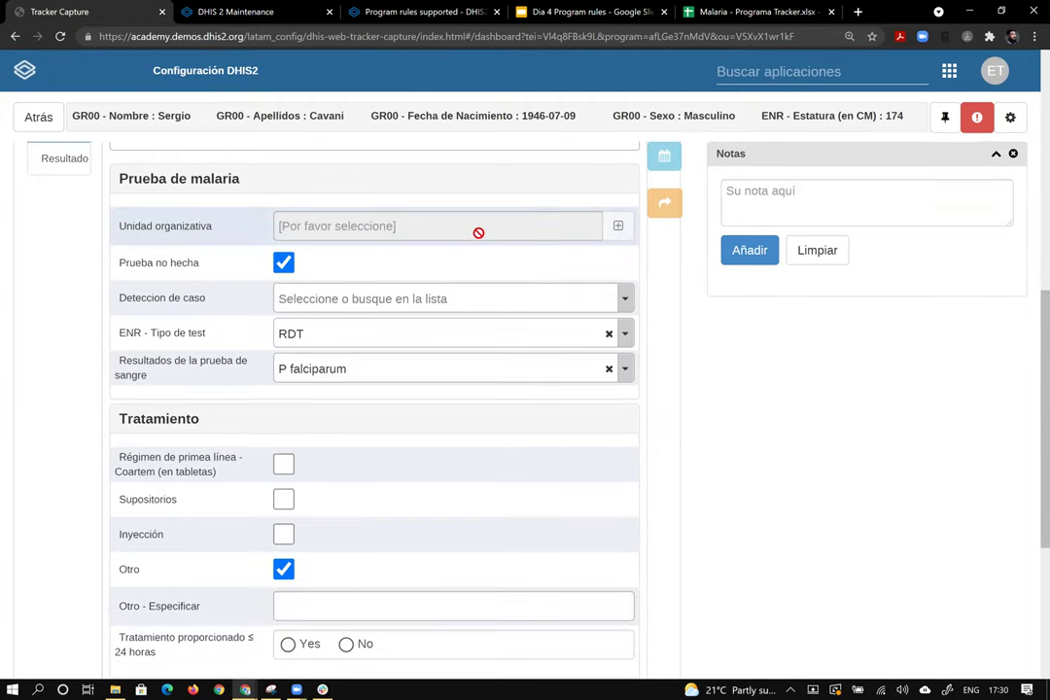
{"action": "scroll", "coordinate": [781, 352], "scroll_direction": "down", "scroll_amount": 4}
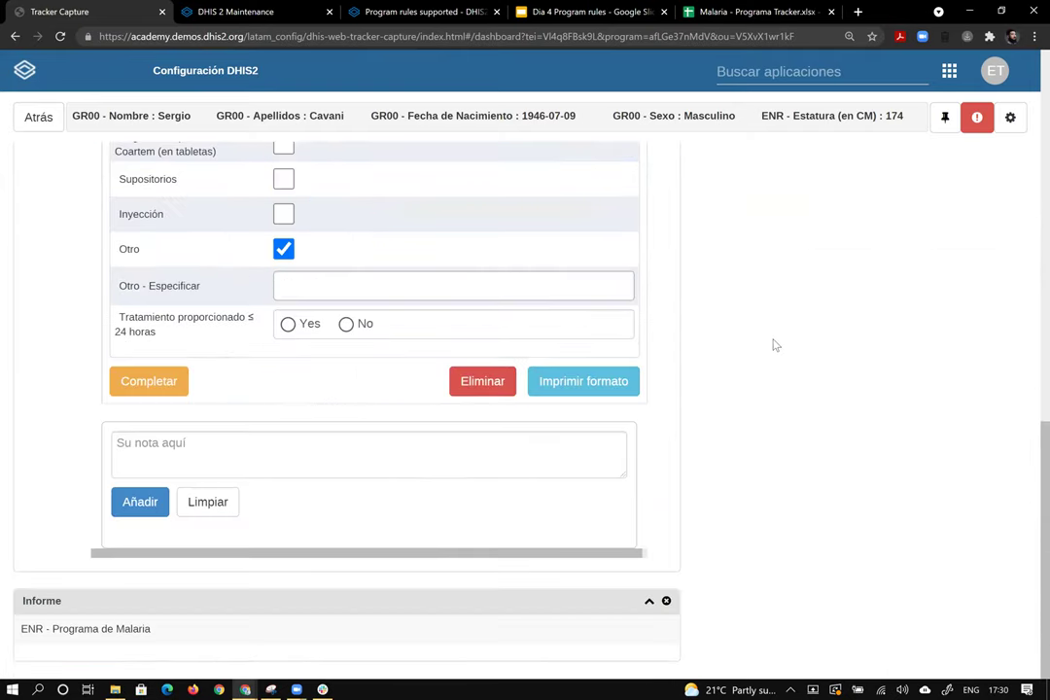
{"action": "scroll", "coordinate": [774, 347], "scroll_direction": "up", "scroll_amount": 8}
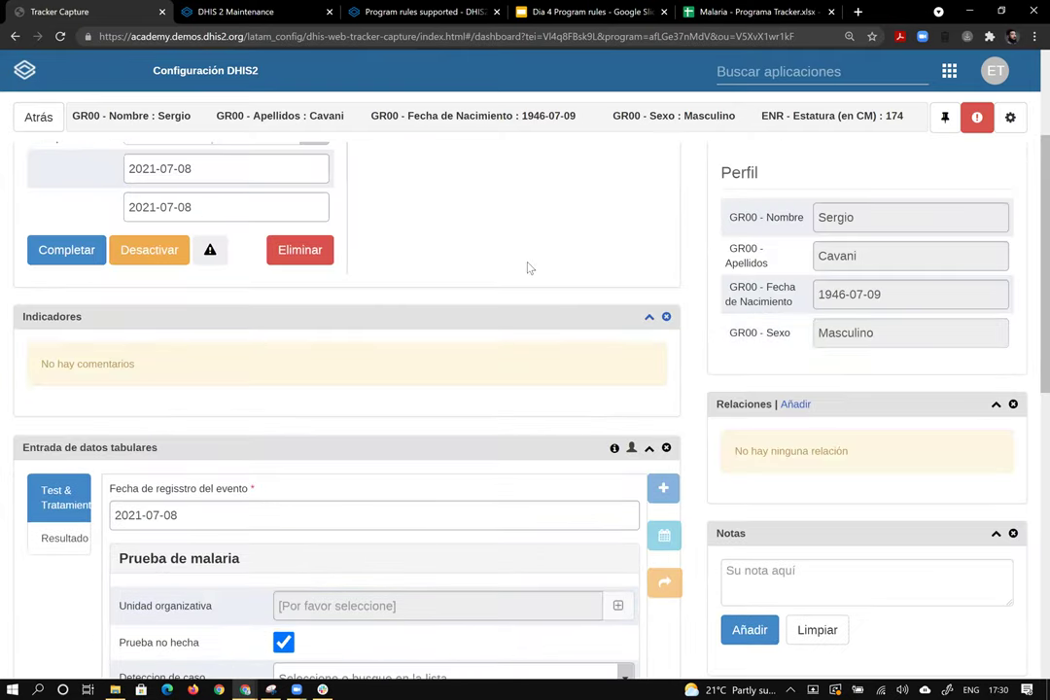
{"action": "scroll", "coordinate": [528, 268], "scroll_direction": "up", "scroll_amount": 3}
{"action": "scroll", "coordinate": [525, 268], "scroll_direction": "down", "scroll_amount": 5}
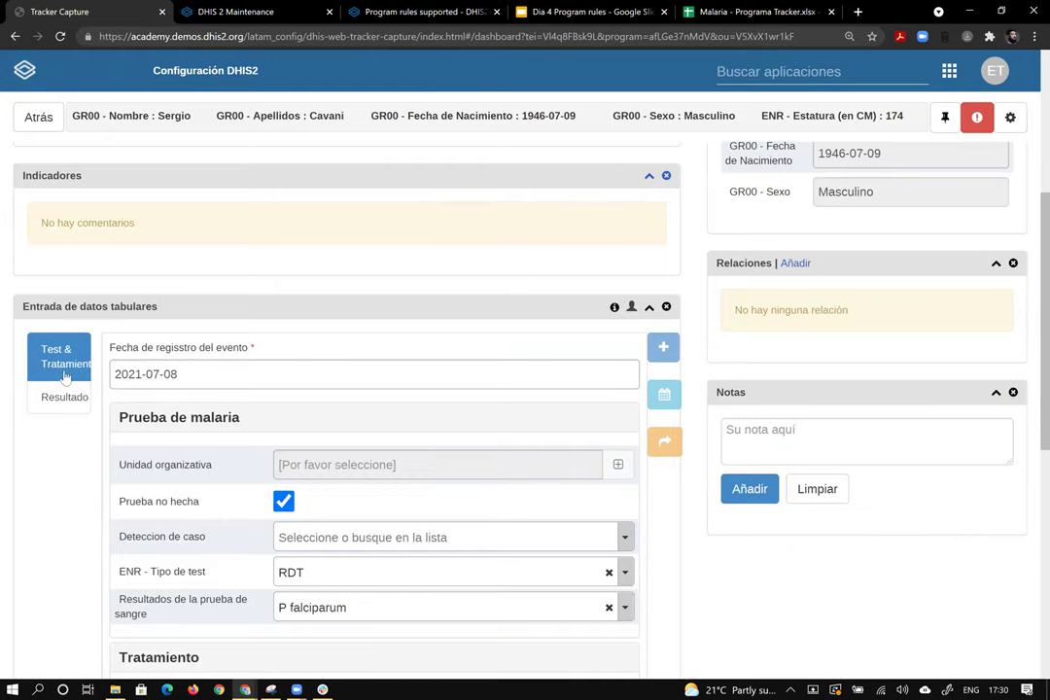
{"action": "scroll", "coordinate": [16, 439], "scroll_direction": "down", "scroll_amount": 5}
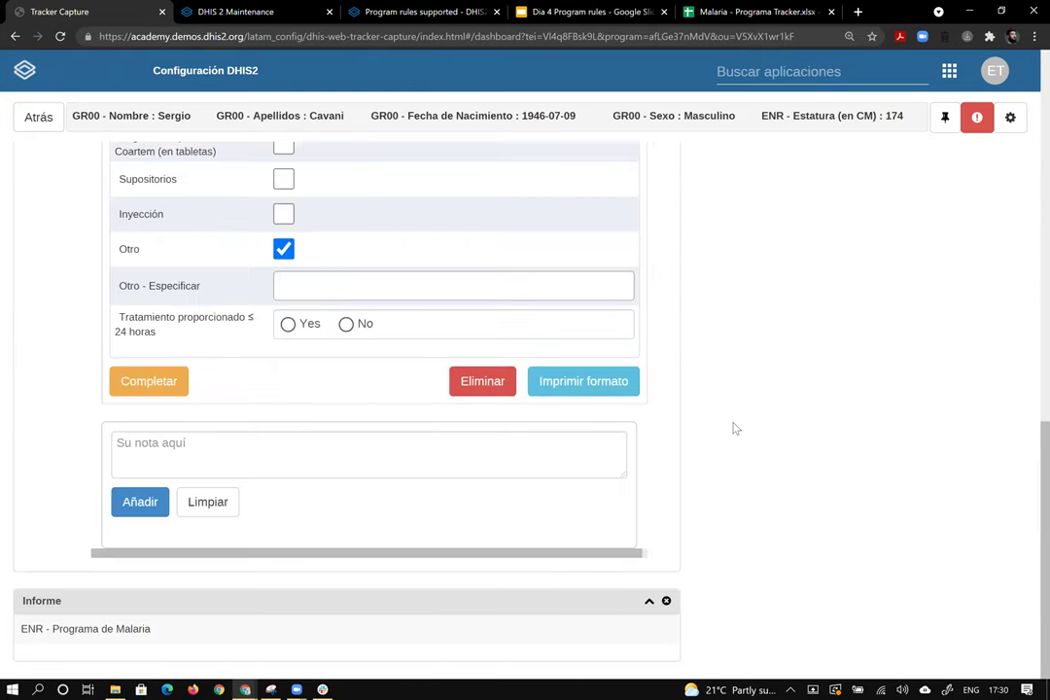
{"action": "scroll", "coordinate": [736, 429], "scroll_direction": "up", "scroll_amount": 10}
{"action": "scroll", "coordinate": [691, 407], "scroll_direction": "down", "scroll_amount": 5}
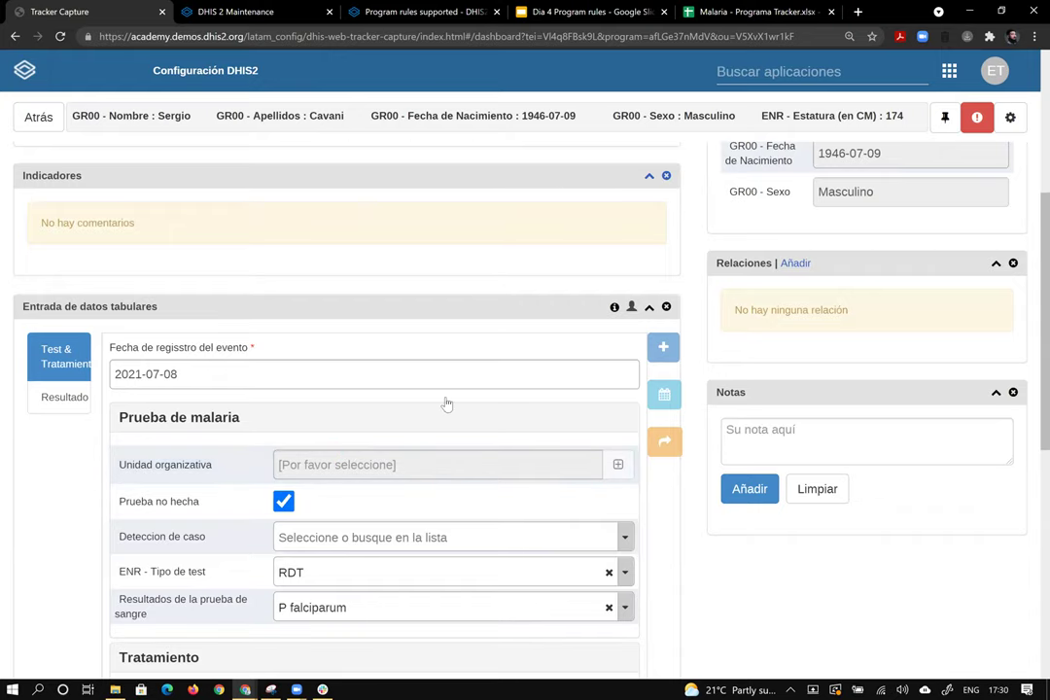
Find the Elemento de datos app by searching the applications and open the data element list in Maintenance
{"action": "left_click", "coordinate": [293, 12]}
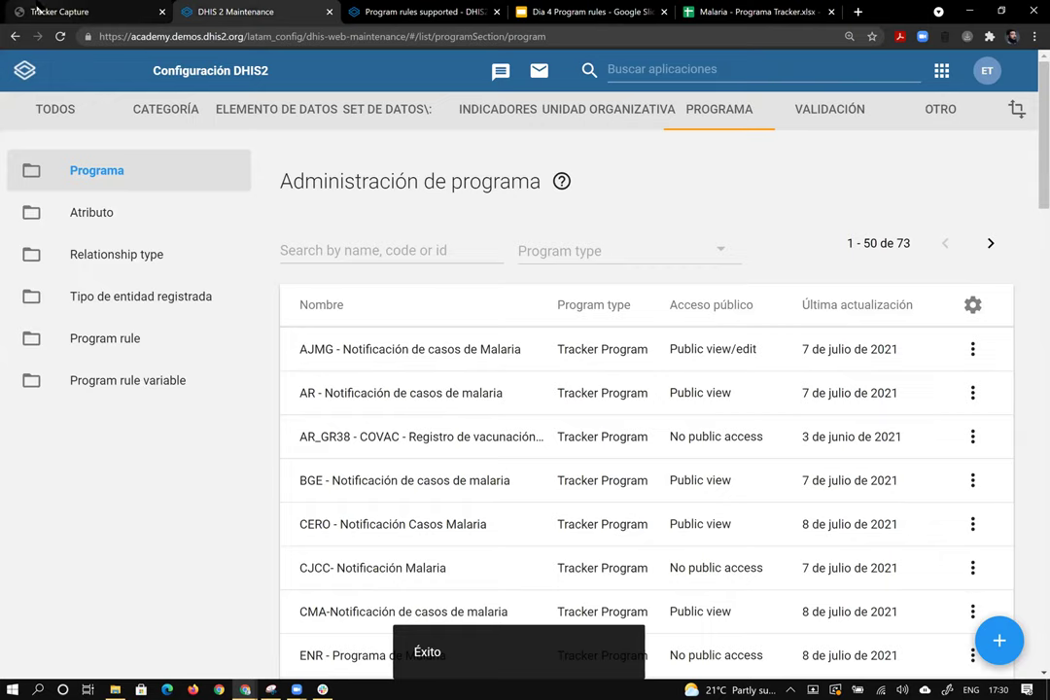
{"action": "left_click", "coordinate": [40, 11]}
{"action": "left_click", "coordinate": [824, 68]}
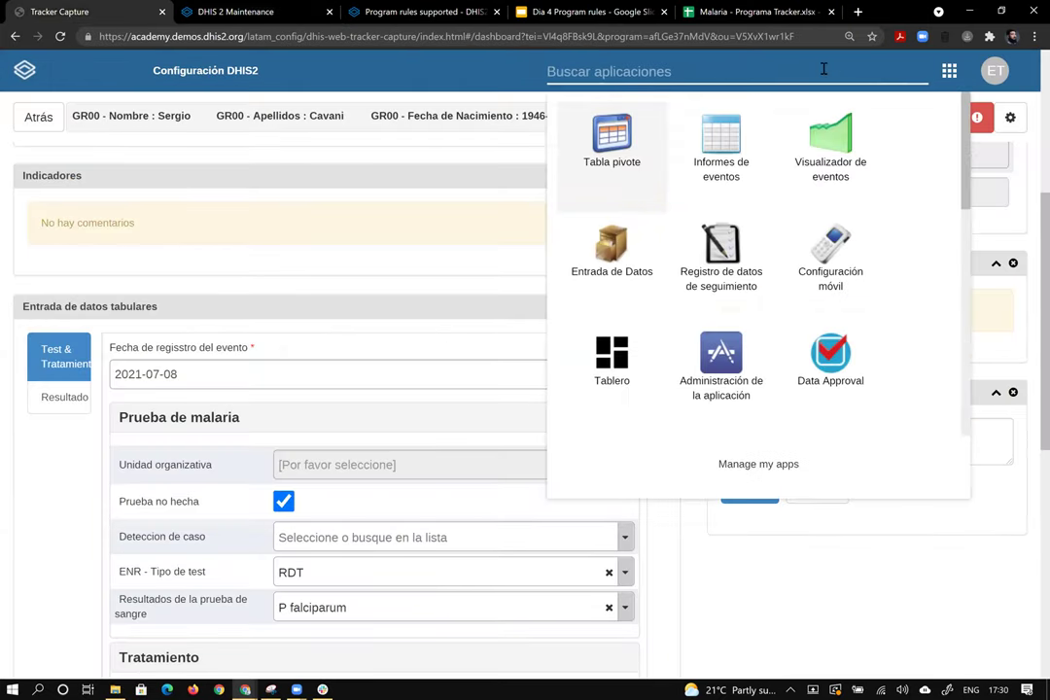
{"action": "type", "text": "pr"}
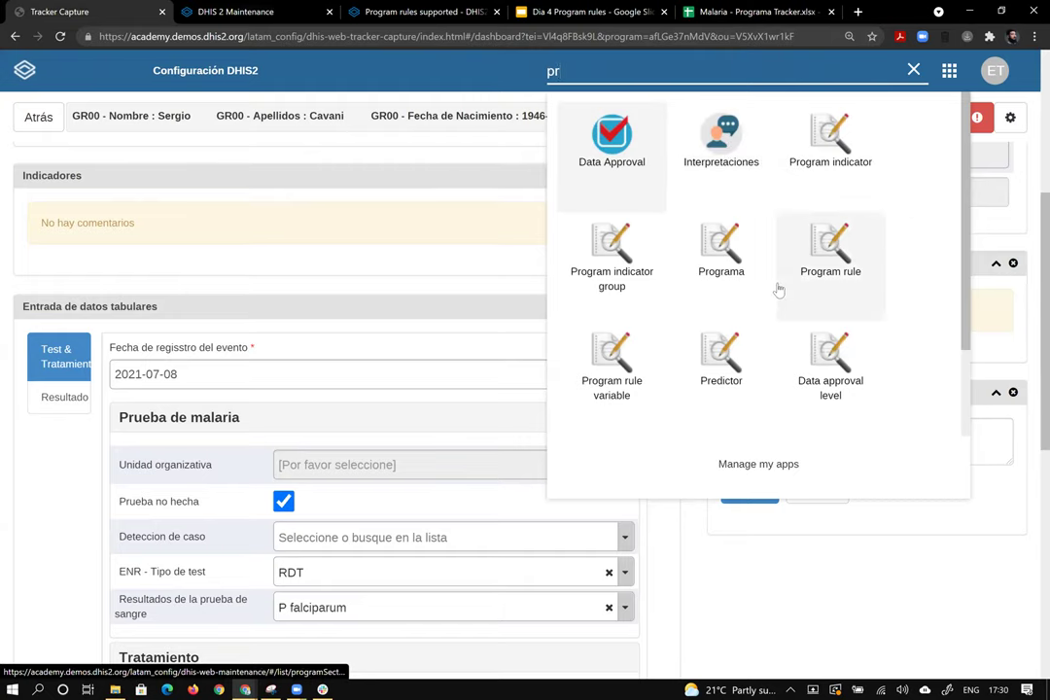
{"action": "double_click", "coordinate": [711, 76]}
{"action": "type", "text": "da"}
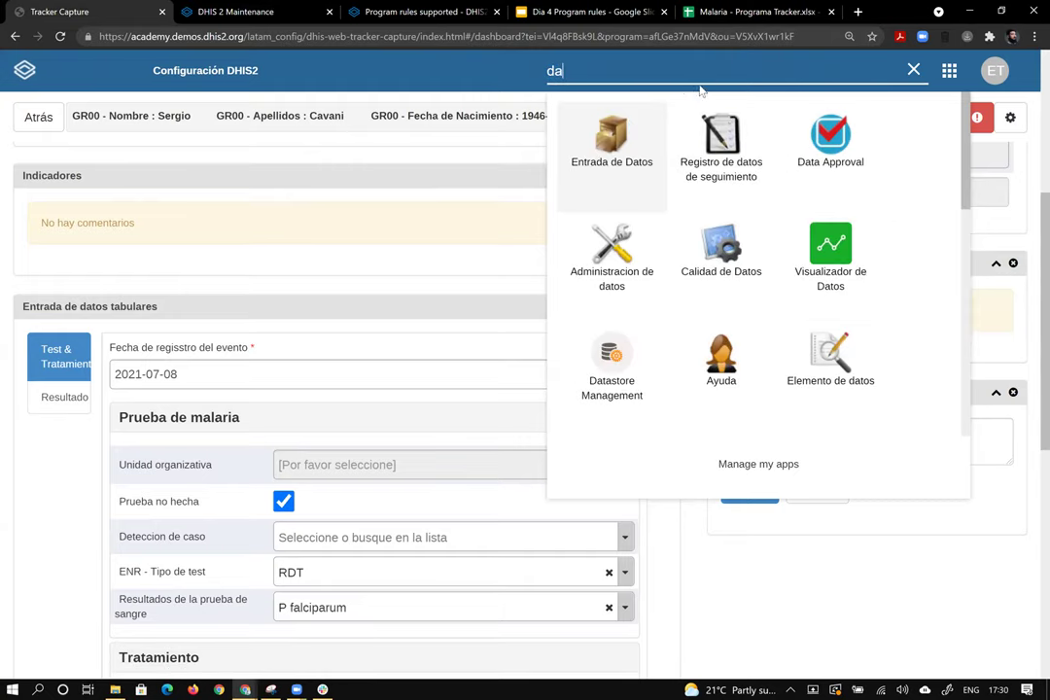
{"action": "double_click", "coordinate": [737, 70]}
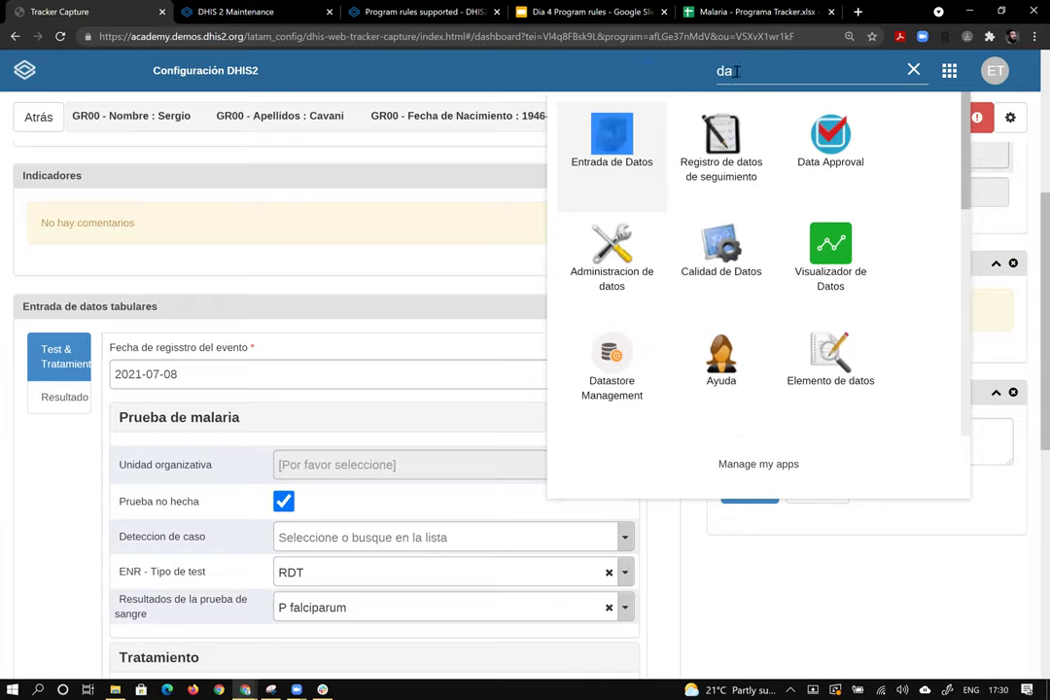
{"action": "type", "text": "el"}
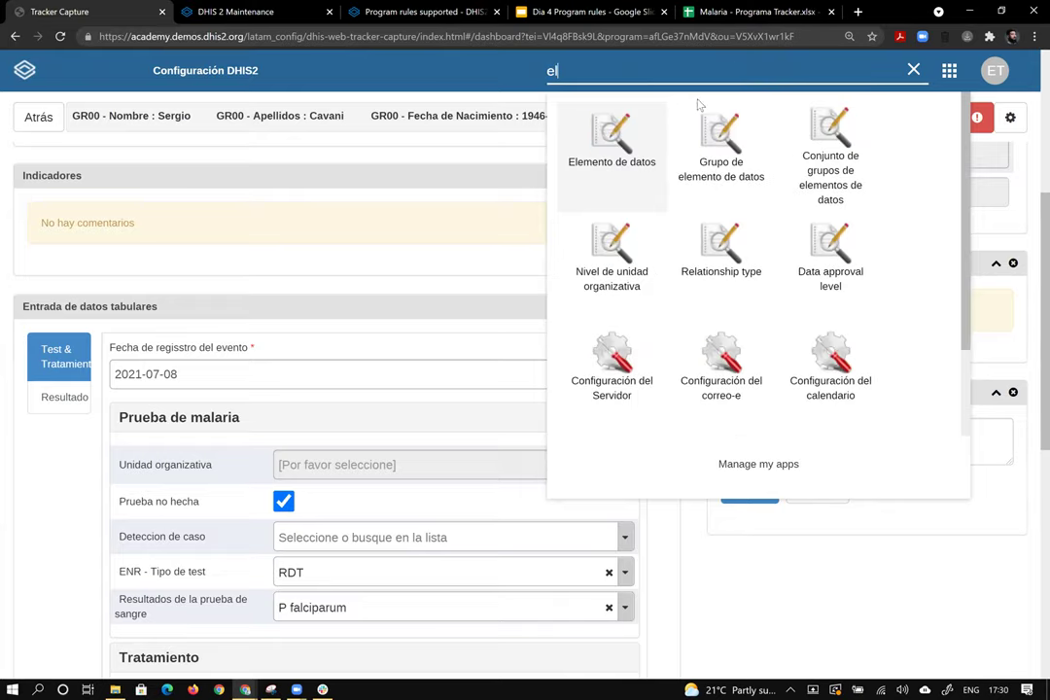
{"action": "left_click", "coordinate": [637, 146]}
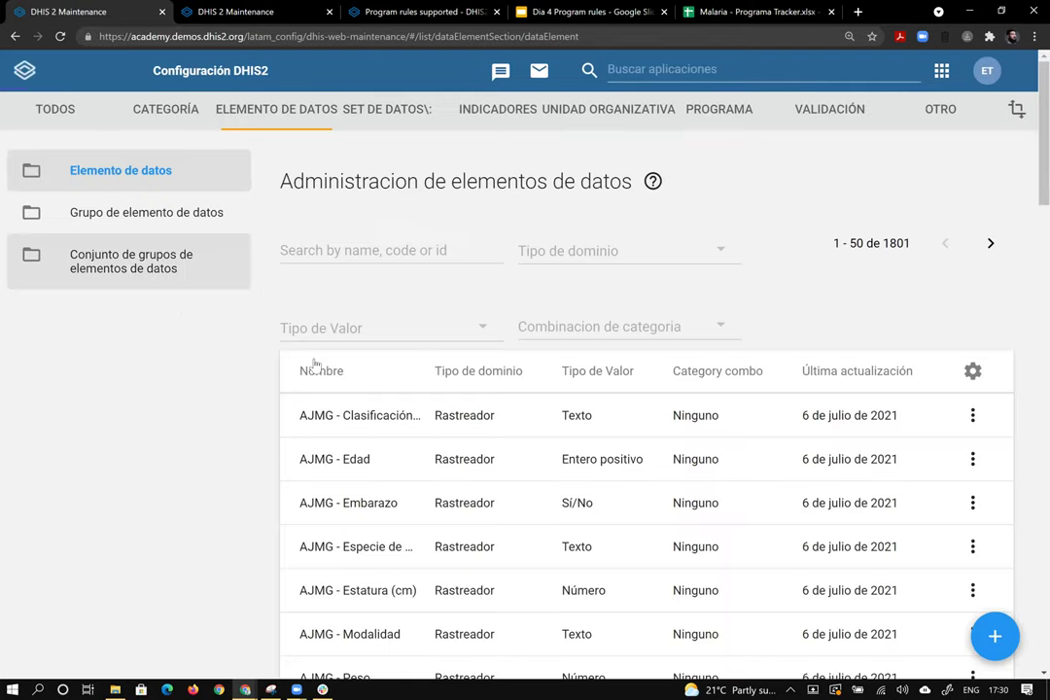
Filter the data elements by "enr" and open ENR - Org Unit for editing
{"action": "left_click", "coordinate": [333, 239]}
{"action": "type", "text": "e"}
{"action": "double_click", "coordinate": [343, 250]}
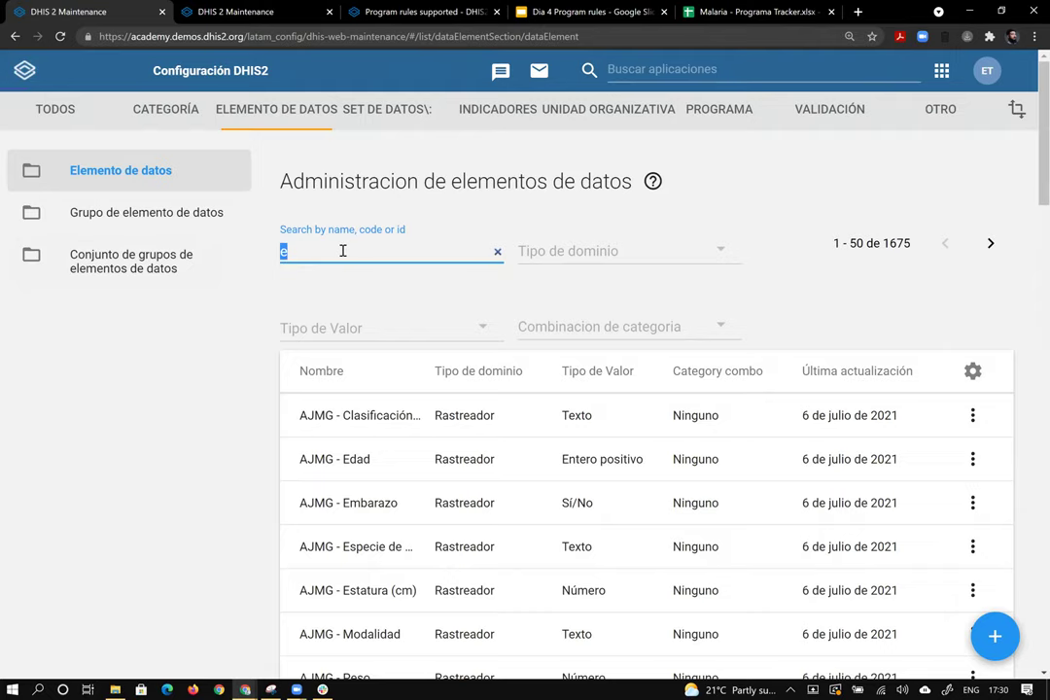
{"action": "key", "text": "BackSpace"}
{"action": "type", "text": "enr"}
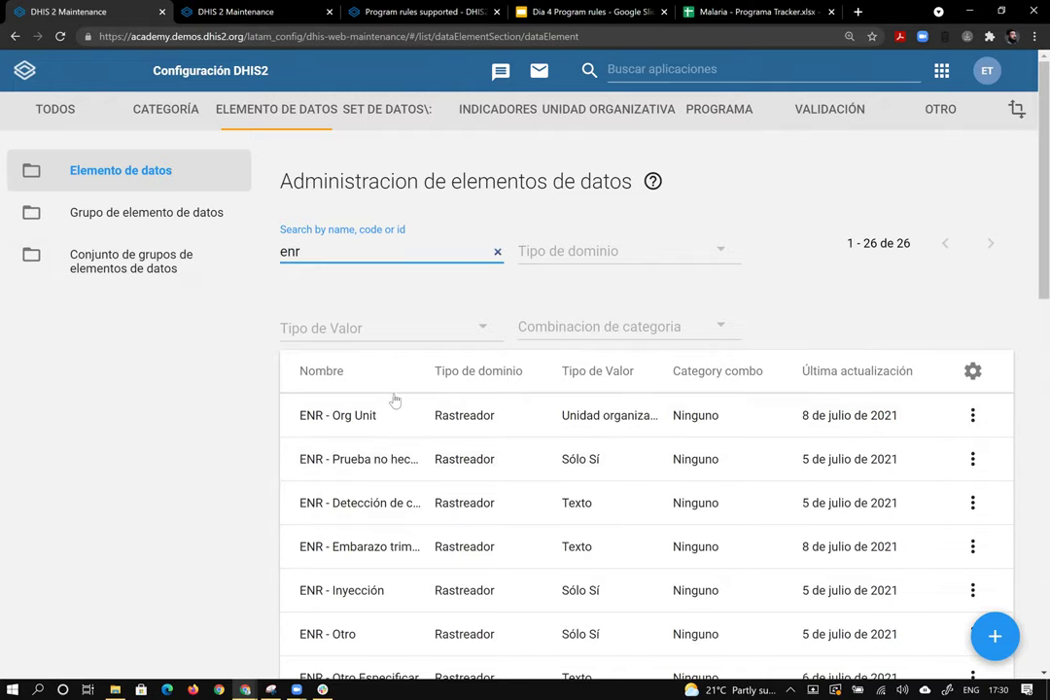
{"action": "left_click", "coordinate": [387, 415]}
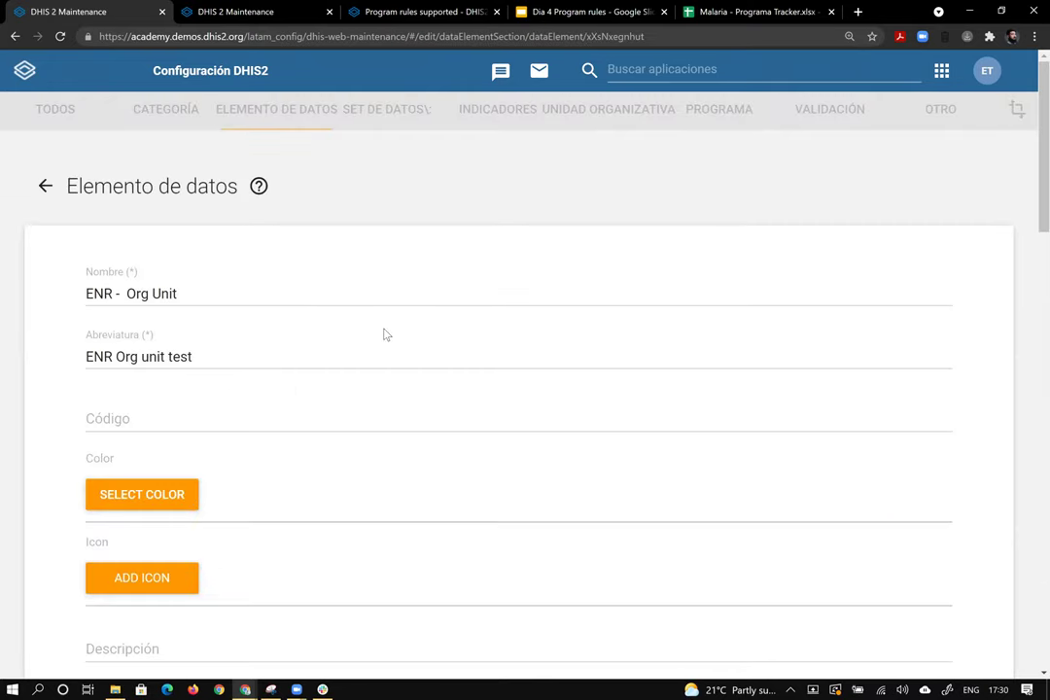
Change the value type of the ENR - Org Unit data element to Texto and save it
{"action": "scroll", "coordinate": [292, 369], "scroll_direction": "down", "scroll_amount": 4}
{"action": "left_click", "coordinate": [199, 426]}
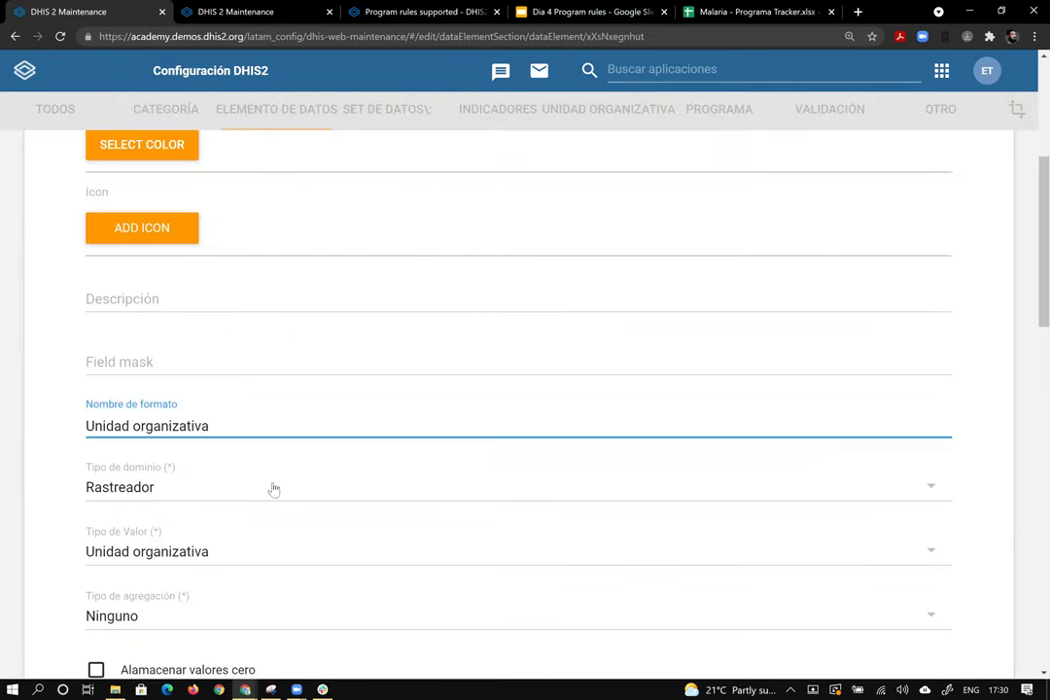
{"action": "left_click", "coordinate": [286, 557]}
{"action": "scroll", "coordinate": [165, 321], "scroll_direction": "up", "scroll_amount": 6}
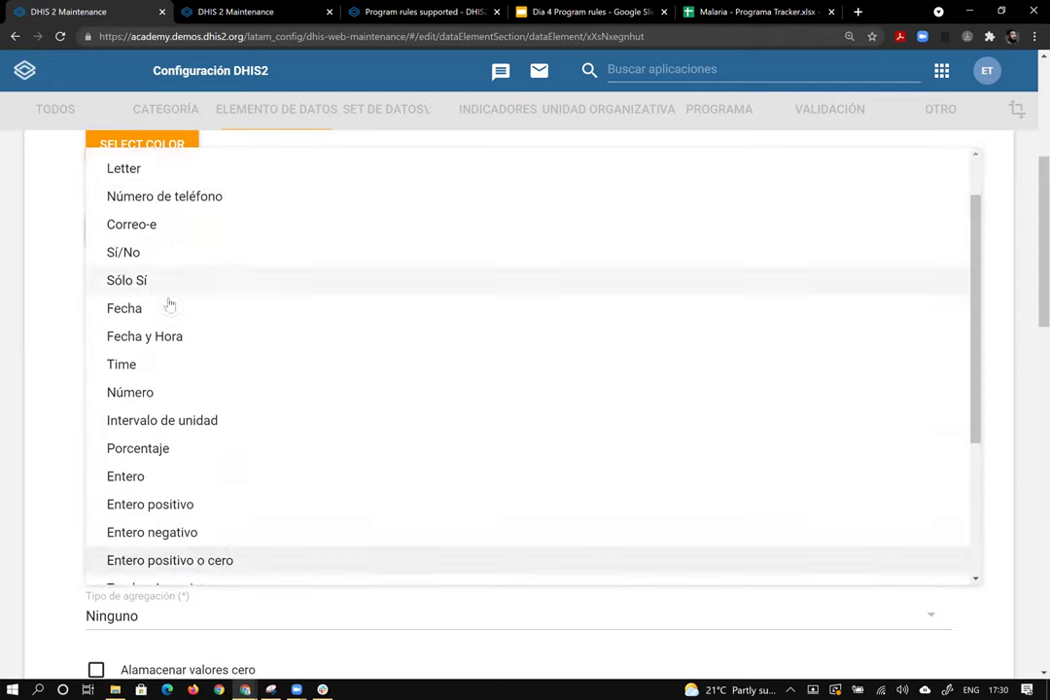
{"action": "key", "text": "Escape"}
{"action": "scroll", "coordinate": [781, 370], "scroll_direction": "down", "scroll_amount": 15}
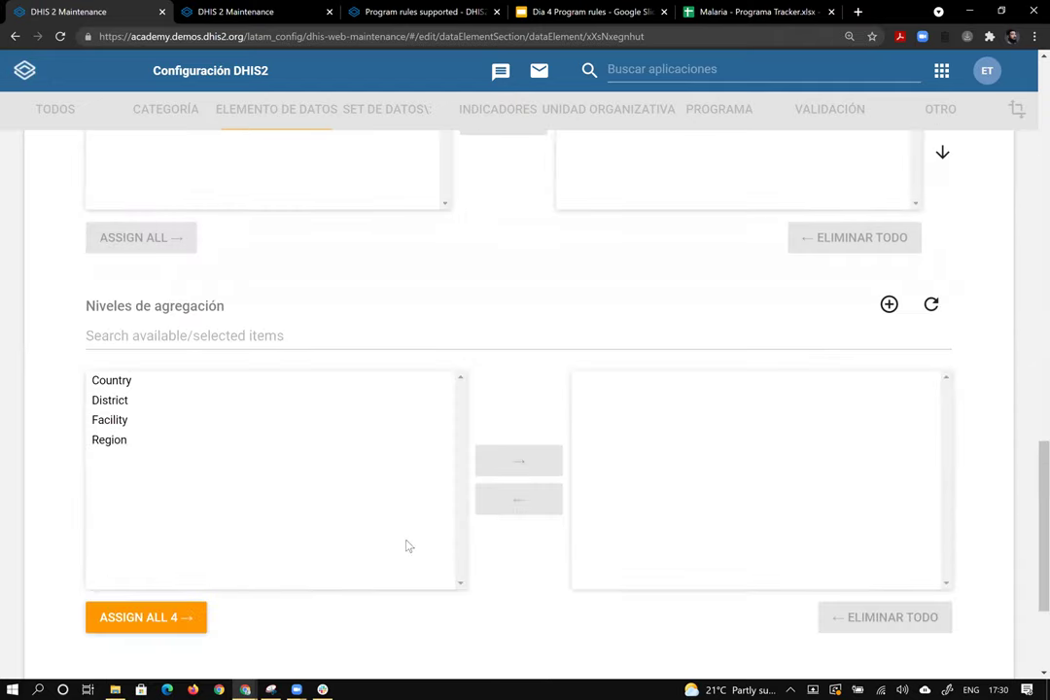
{"action": "left_click", "coordinate": [124, 542]}
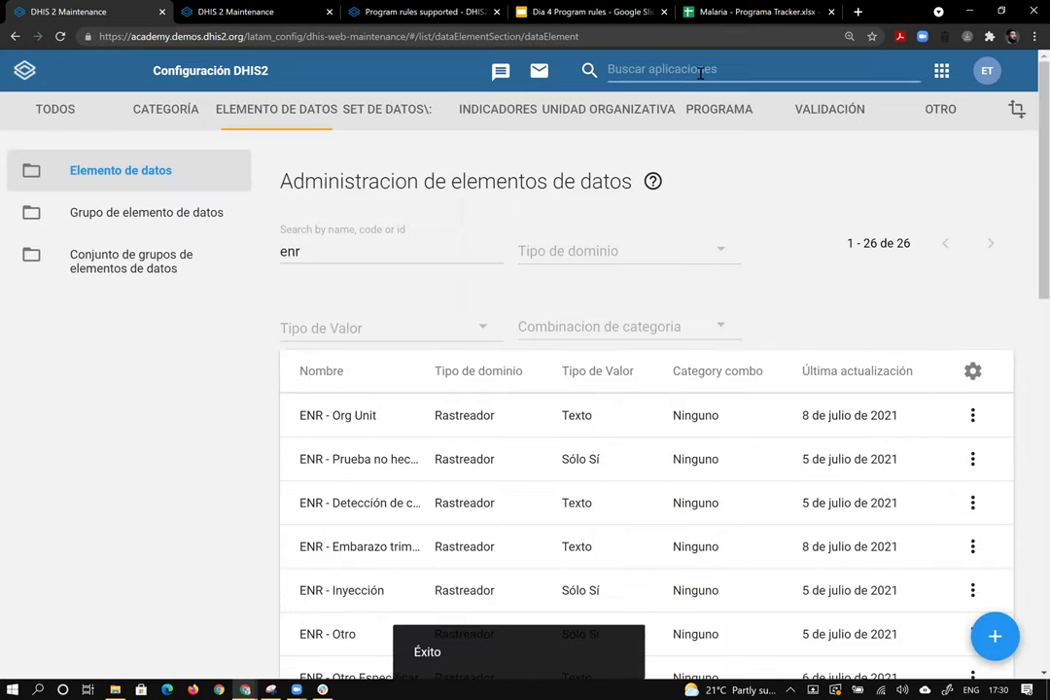
Return to the Cache Cleaner app and clear all cached browser items again
{"action": "left_click", "coordinate": [700, 70]}
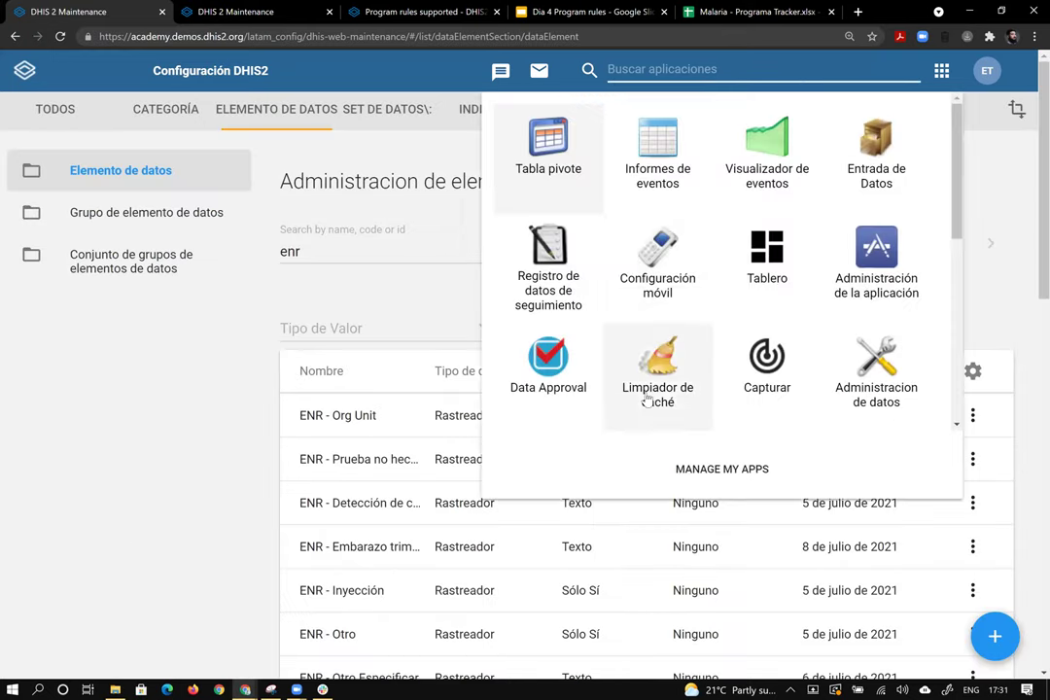
{"action": "left_click", "coordinate": [650, 398]}
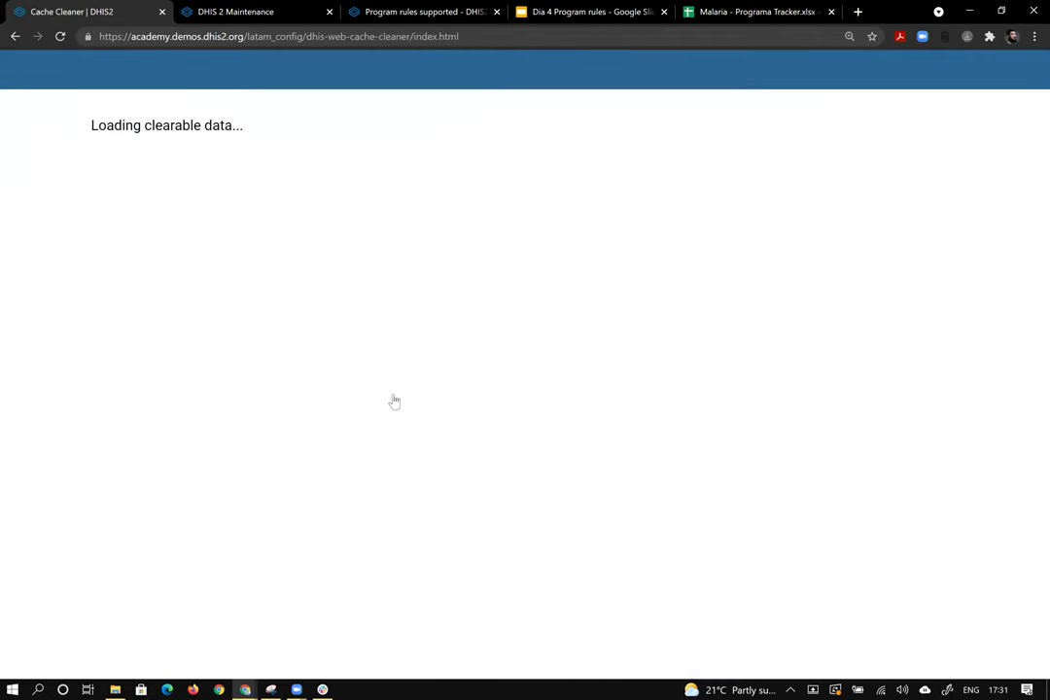
{"action": "left_click", "coordinate": [202, 163]}
{"action": "left_click", "coordinate": [410, 161]}
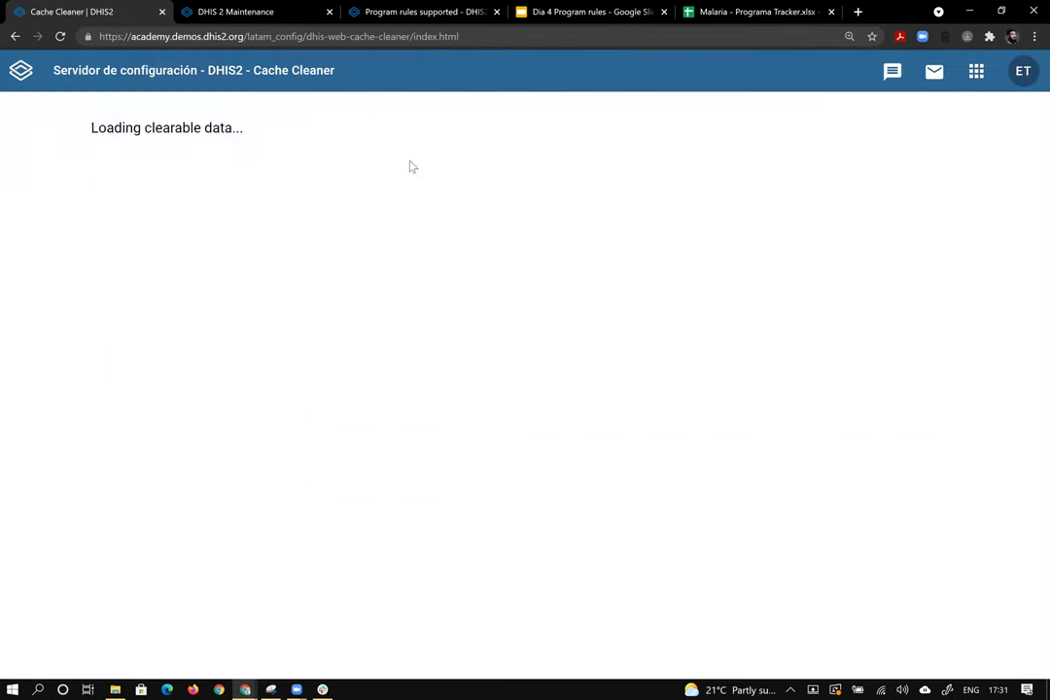
Reopen the Tracker Capture app with the cleared cache
{"action": "left_click", "coordinate": [977, 71]}
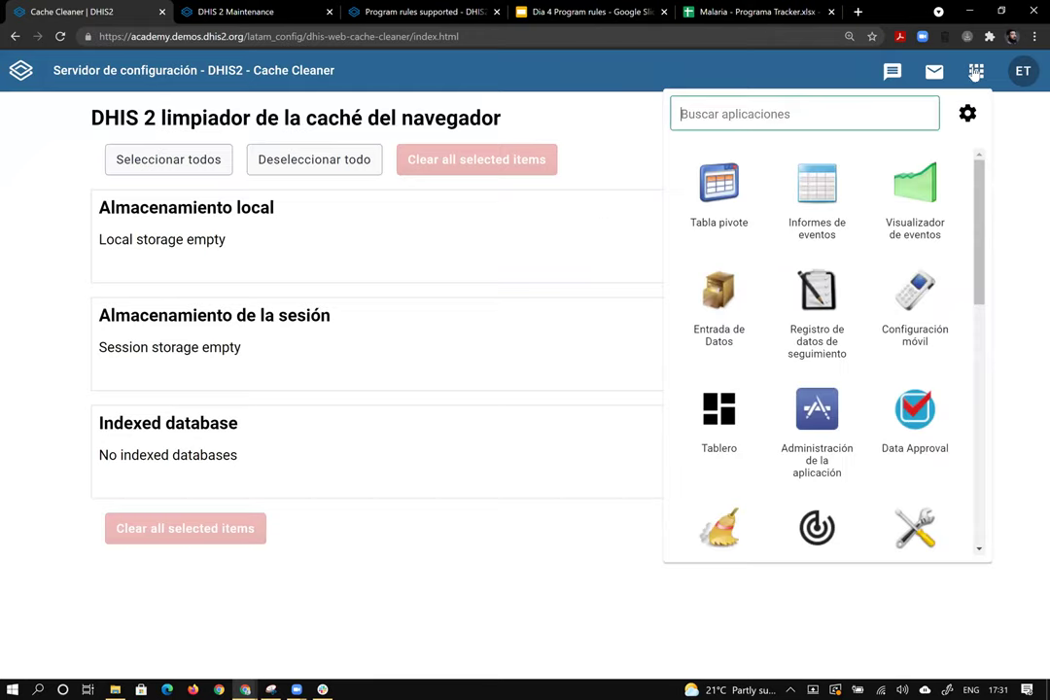
{"action": "left_click", "coordinate": [842, 316]}
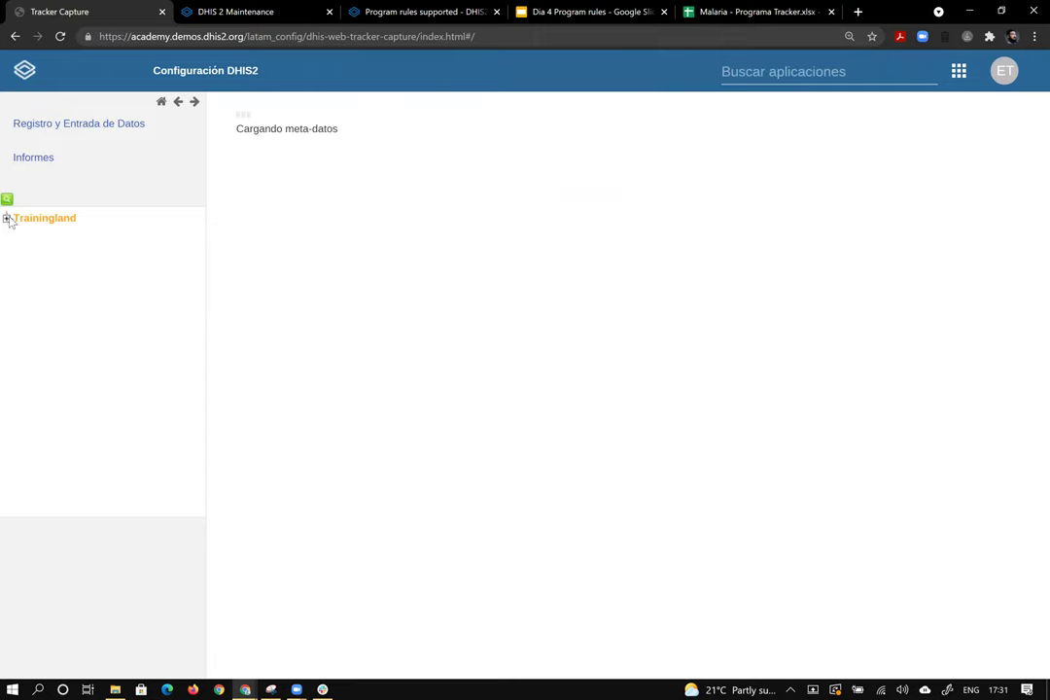
{"action": "left_click", "coordinate": [220, 11]}
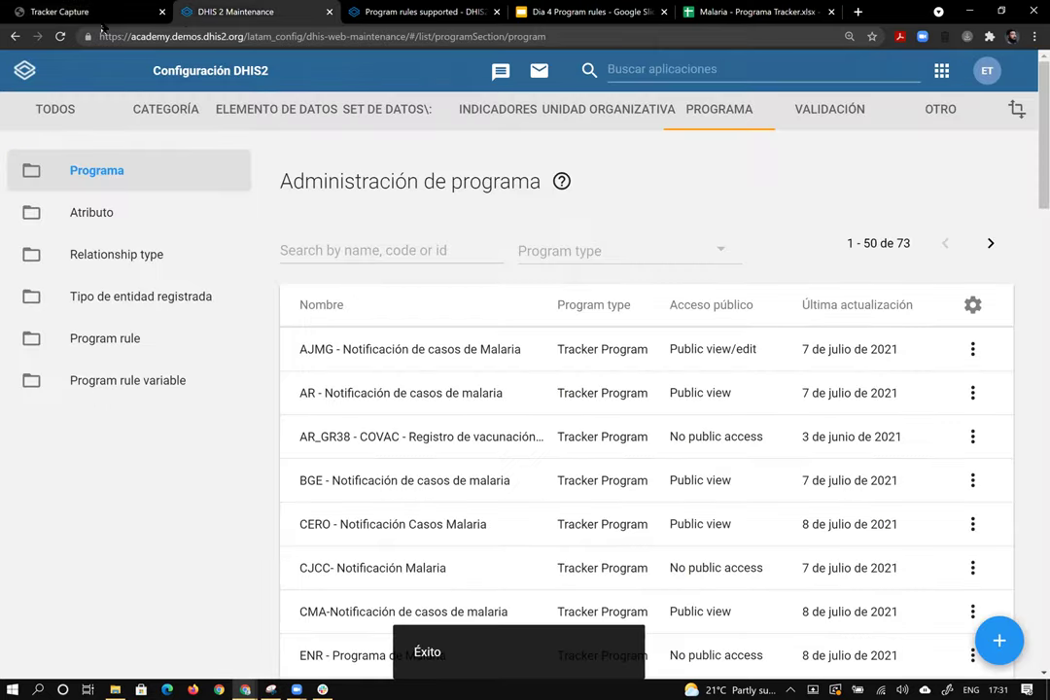
{"action": "left_click", "coordinate": [62, 12]}
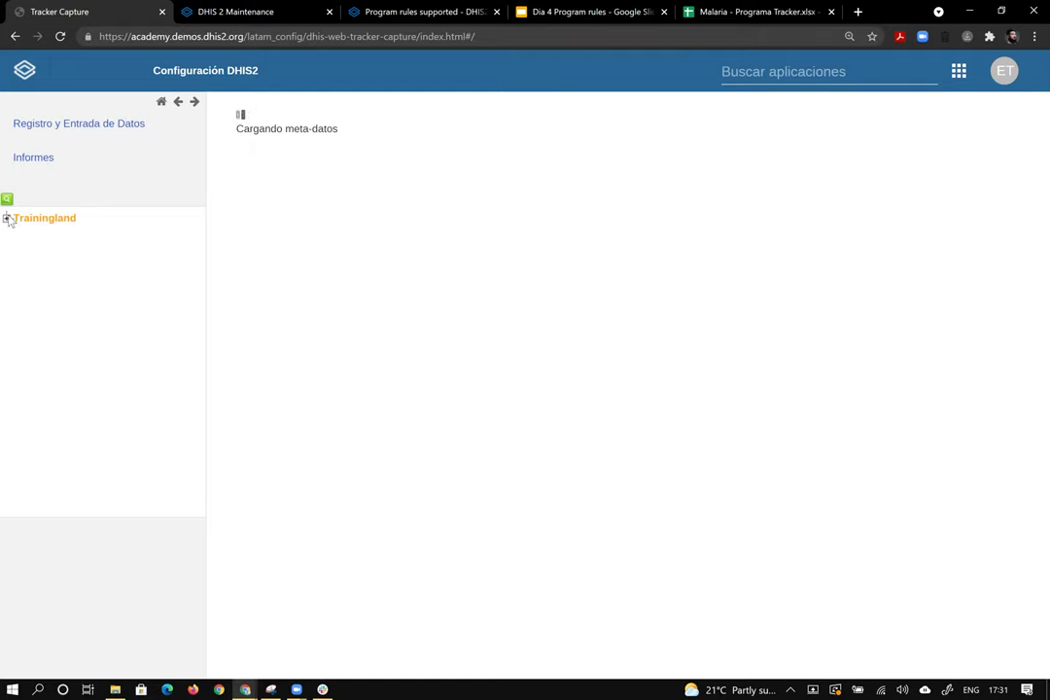
Close the DHIS 2 Maintenance page and clear all cached browser items in the Cache Cleaner app
{"action": "left_click", "coordinate": [329, 12]}
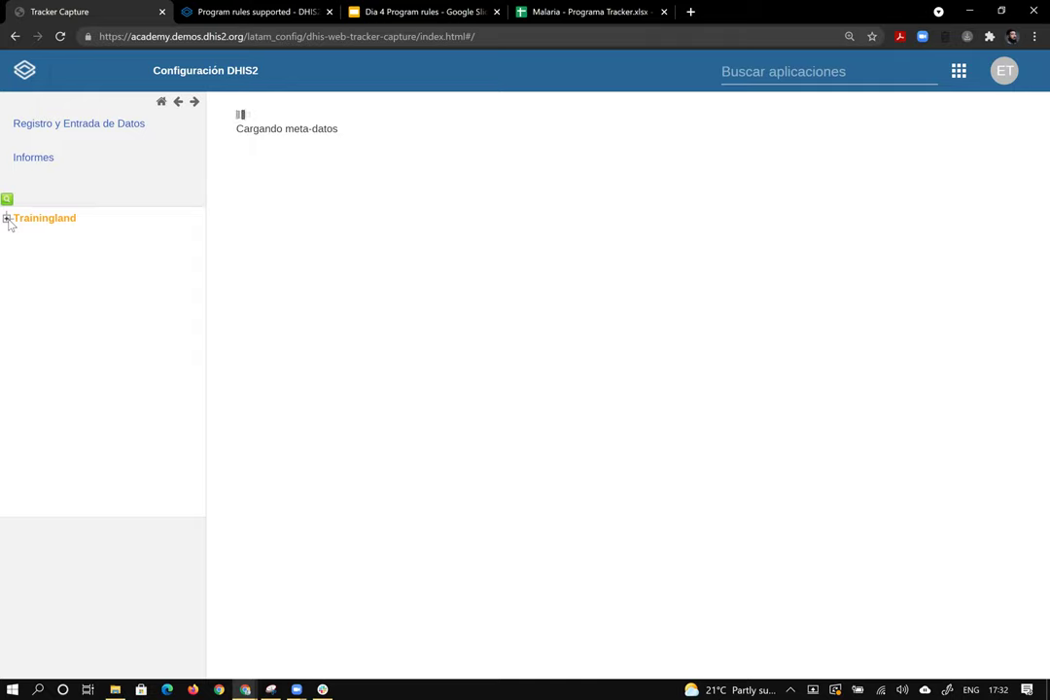
{"action": "left_click", "coordinate": [59, 37]}
{"action": "left_click", "coordinate": [815, 68]}
{"action": "scroll", "coordinate": [652, 316], "scroll_direction": "down", "scroll_amount": 7}
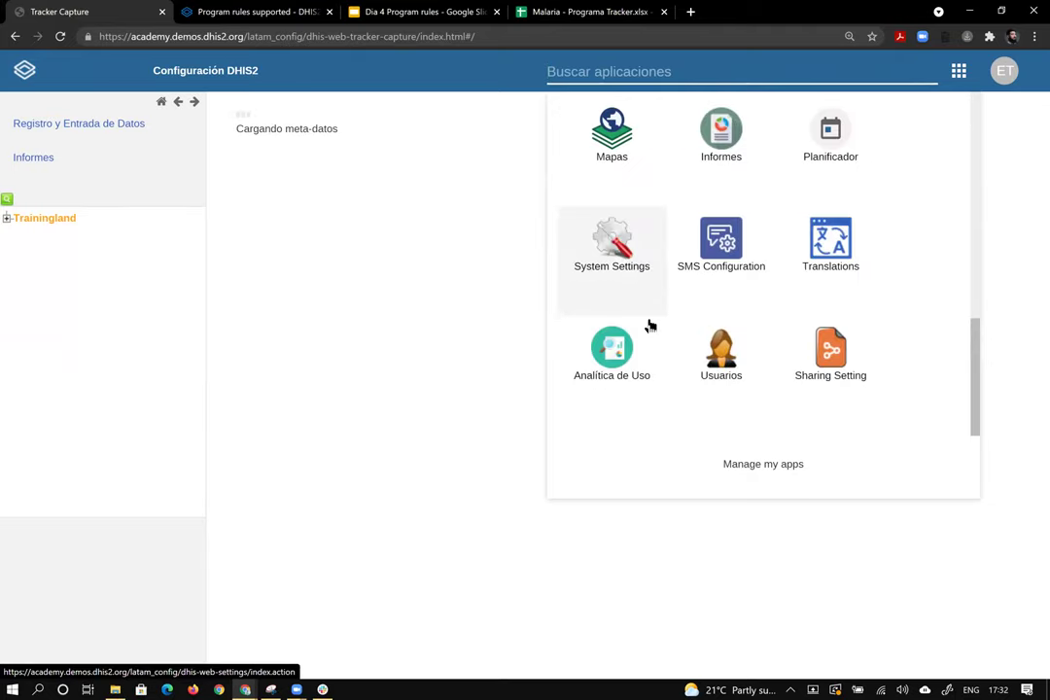
{"action": "scroll", "coordinate": [643, 319], "scroll_direction": "up", "scroll_amount": 4}
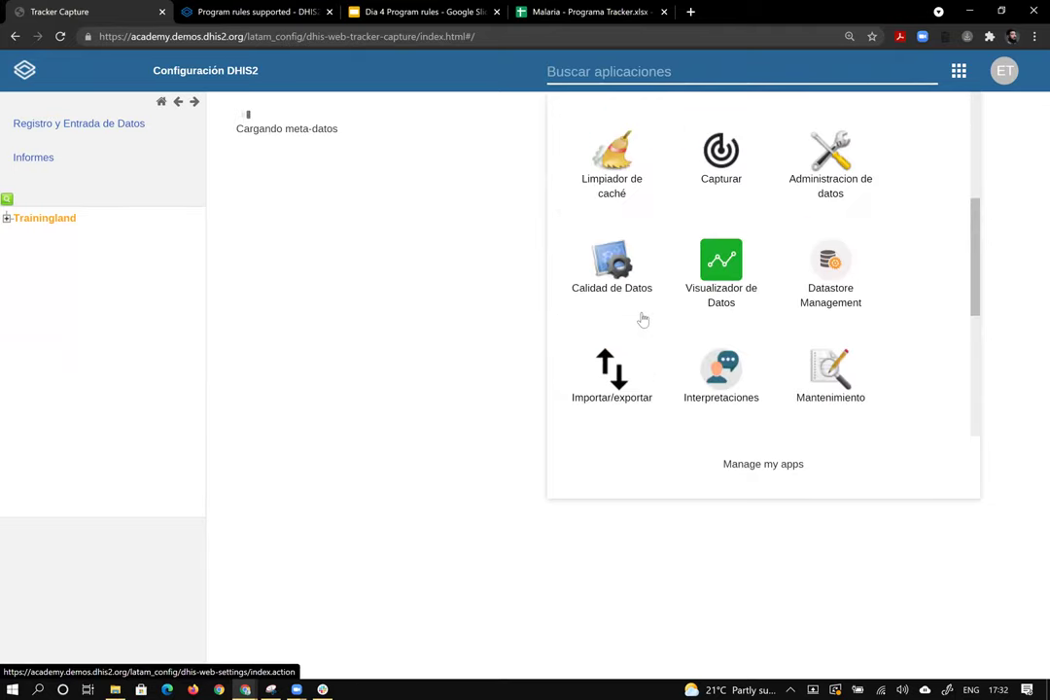
{"action": "left_click", "coordinate": [619, 205]}
{"action": "left_click", "coordinate": [168, 160]}
{"action": "left_click", "coordinate": [436, 169]}
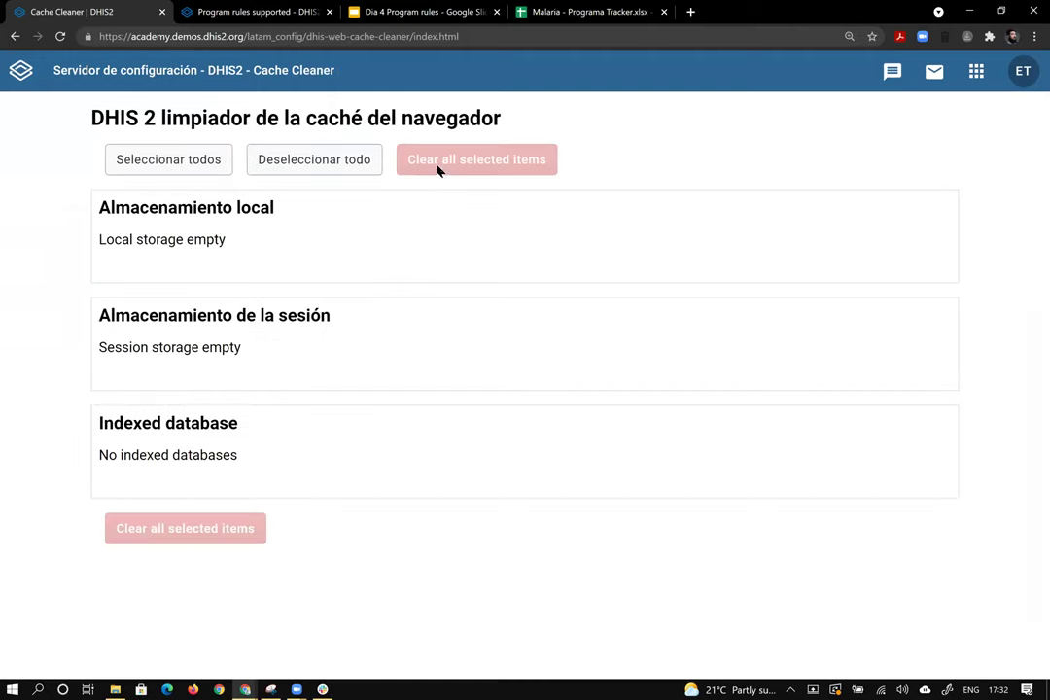
Open the Tracker Capture app again from the Cache Cleaner app
{"action": "left_click", "coordinate": [976, 71]}
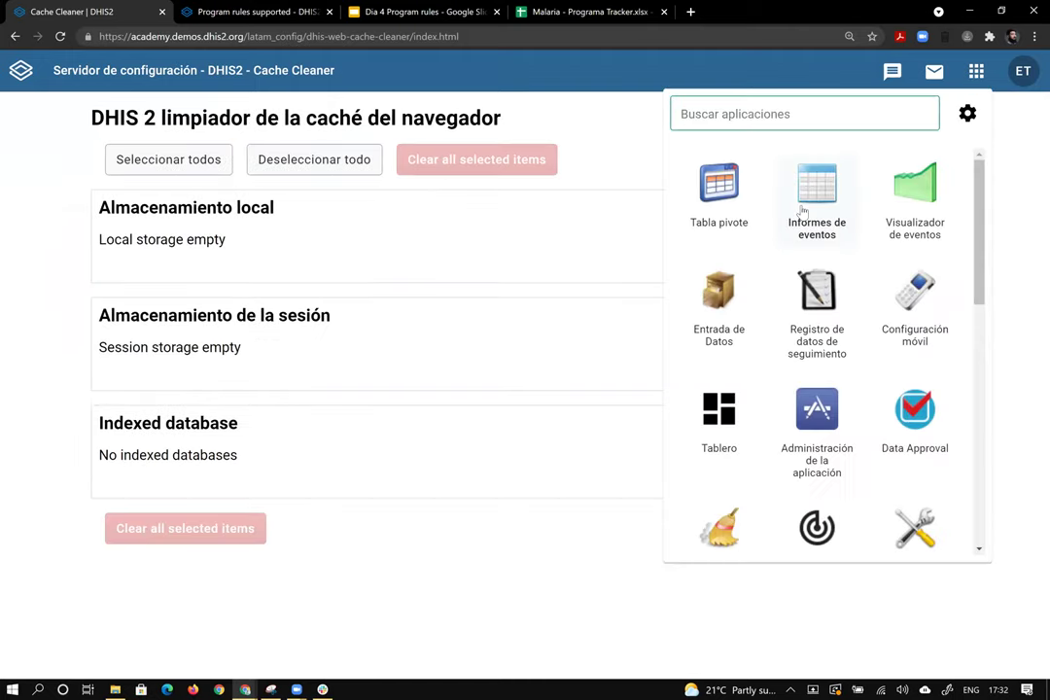
{"action": "left_click", "coordinate": [825, 294]}
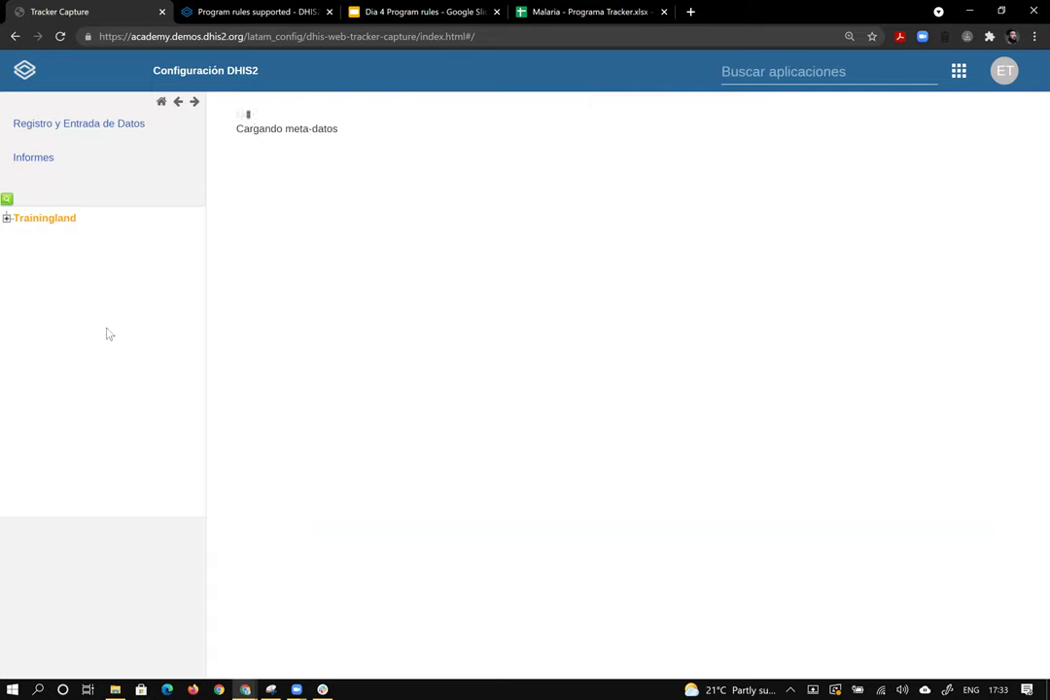
{"action": "left_click", "coordinate": [245, 688]}
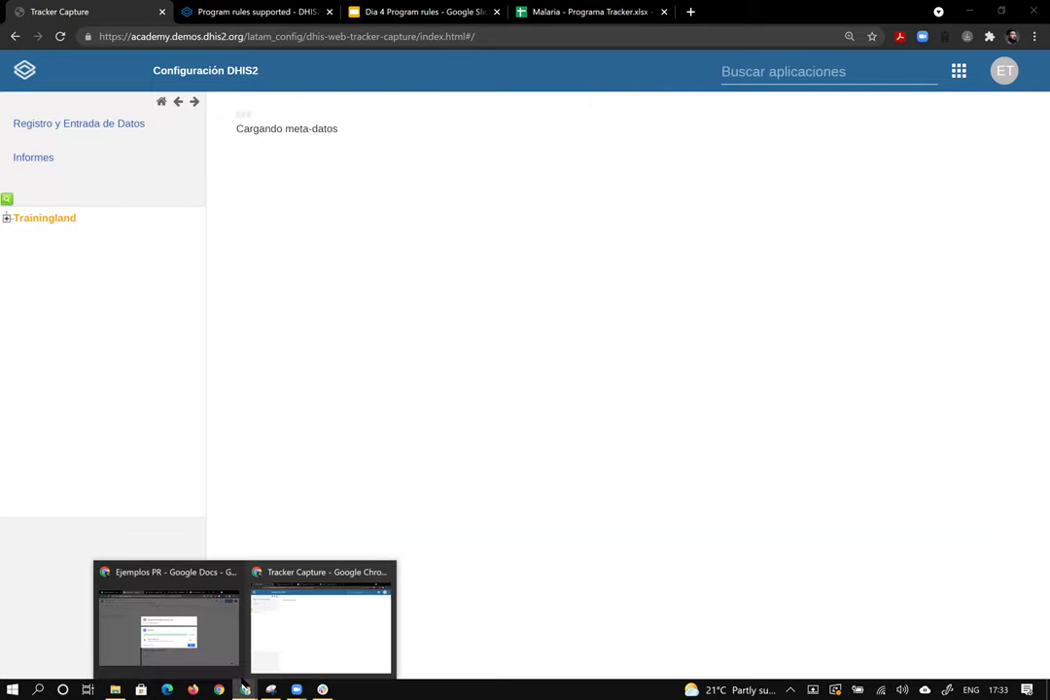
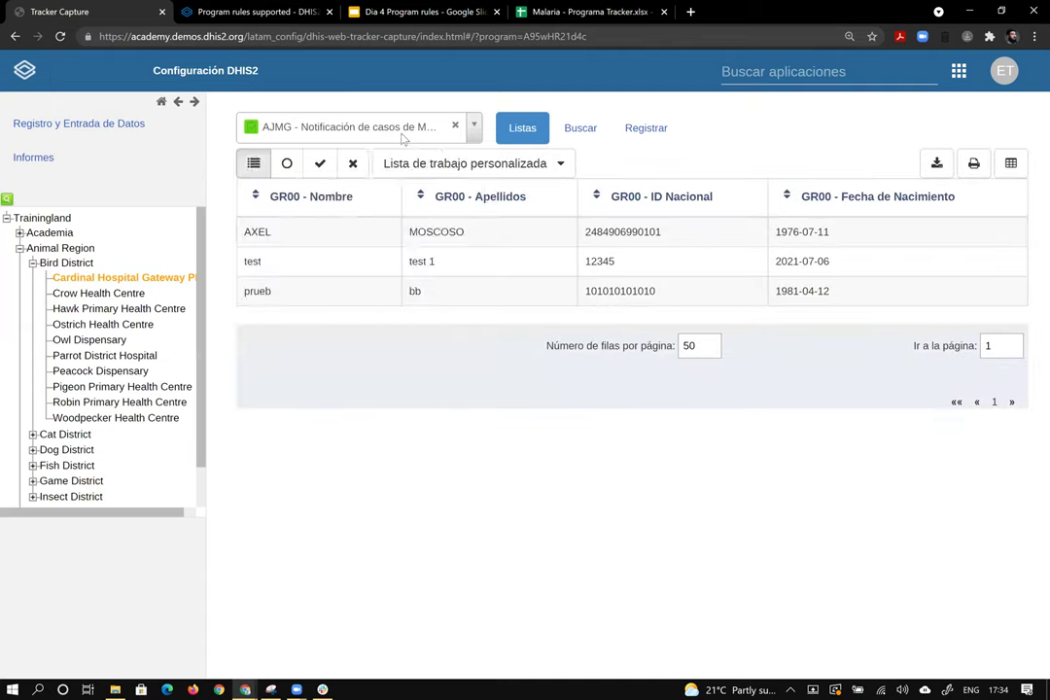
Open an enrolled patient in the ENR - Programa de Malaria program and check the Unidad organizativa field in the Test & Tratamiento stage
{"action": "left_click", "coordinate": [314, 284]}
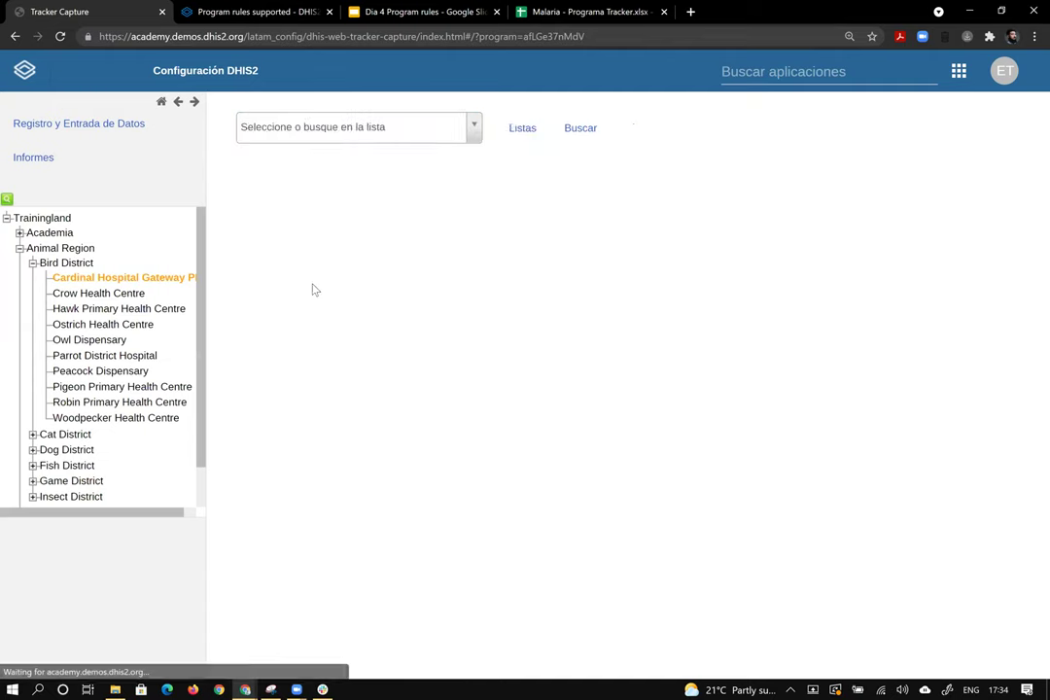
{"action": "left_click", "coordinate": [480, 243]}
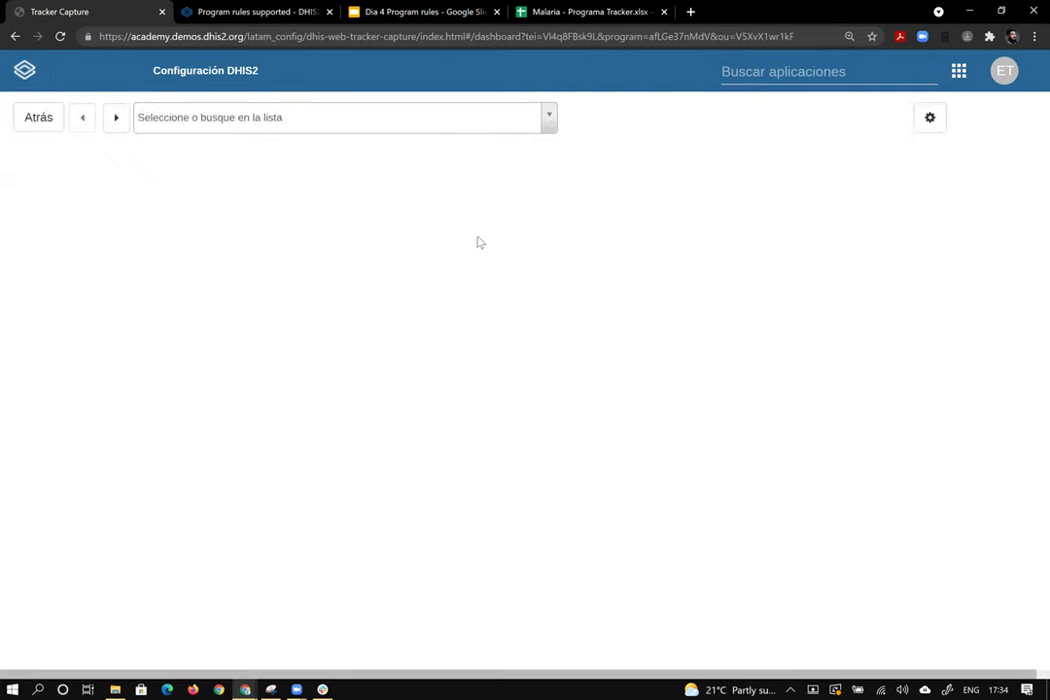
{"action": "scroll", "coordinate": [476, 236], "scroll_direction": "down", "scroll_amount": 2}
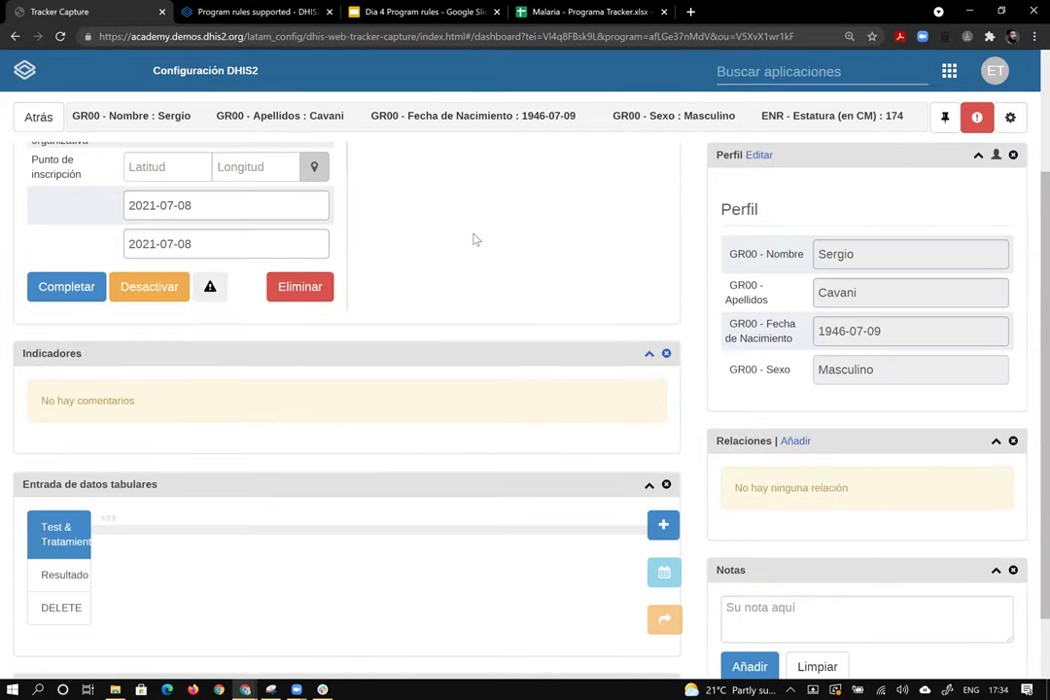
{"action": "scroll", "coordinate": [475, 240], "scroll_direction": "down", "scroll_amount": 2}
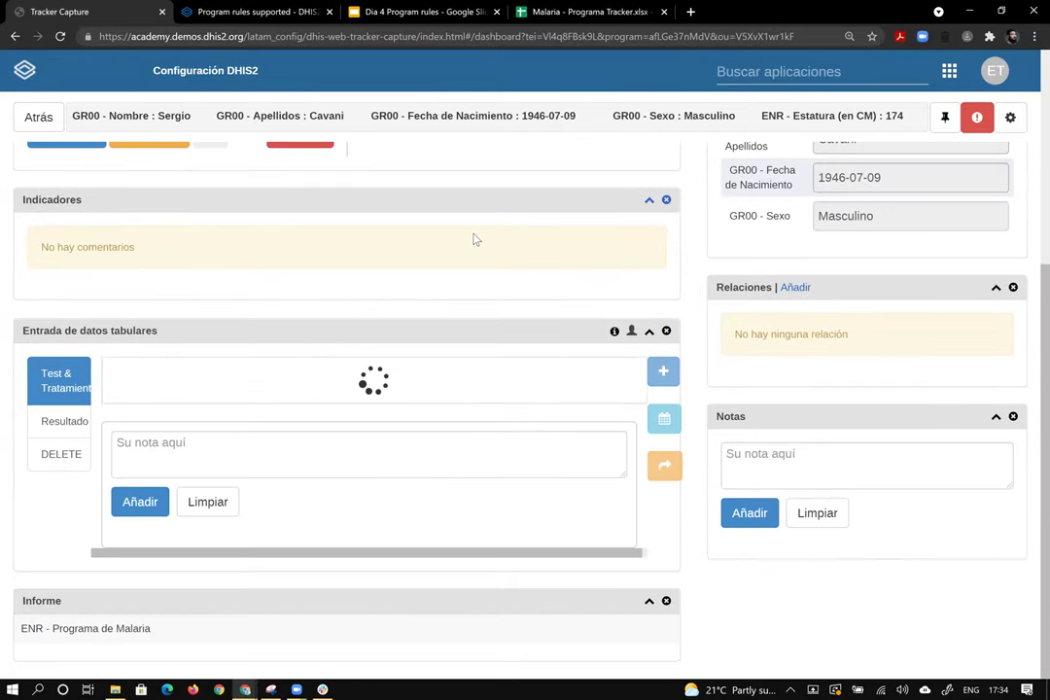
{"action": "scroll", "coordinate": [438, 223], "scroll_direction": "down", "scroll_amount": 5}
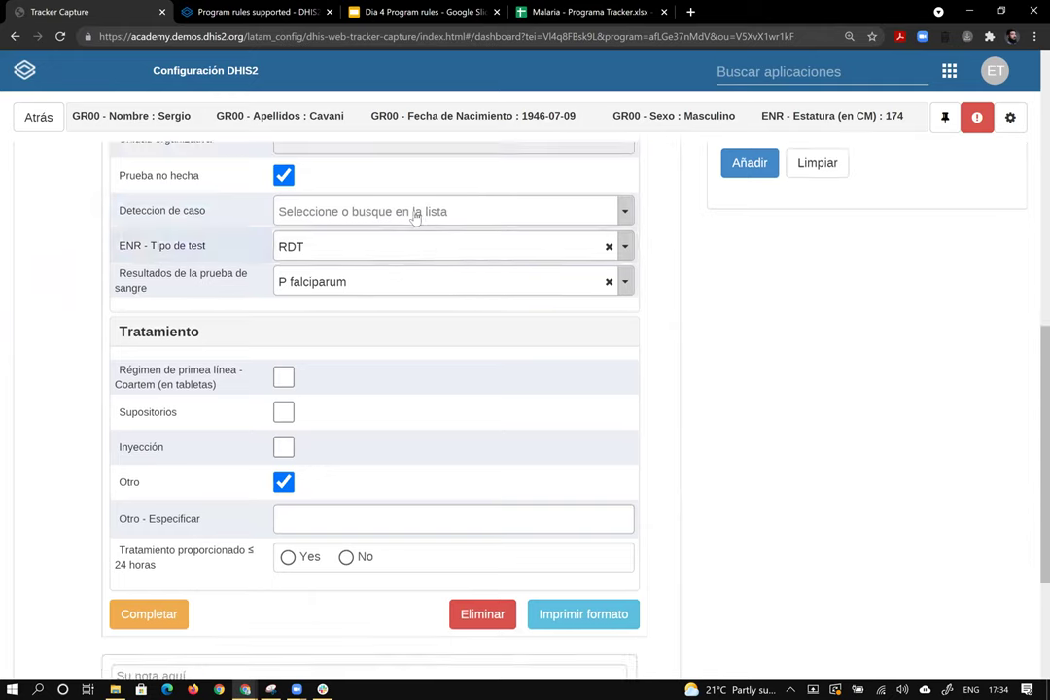
{"action": "scroll", "coordinate": [308, 407], "scroll_direction": "up", "scroll_amount": 5}
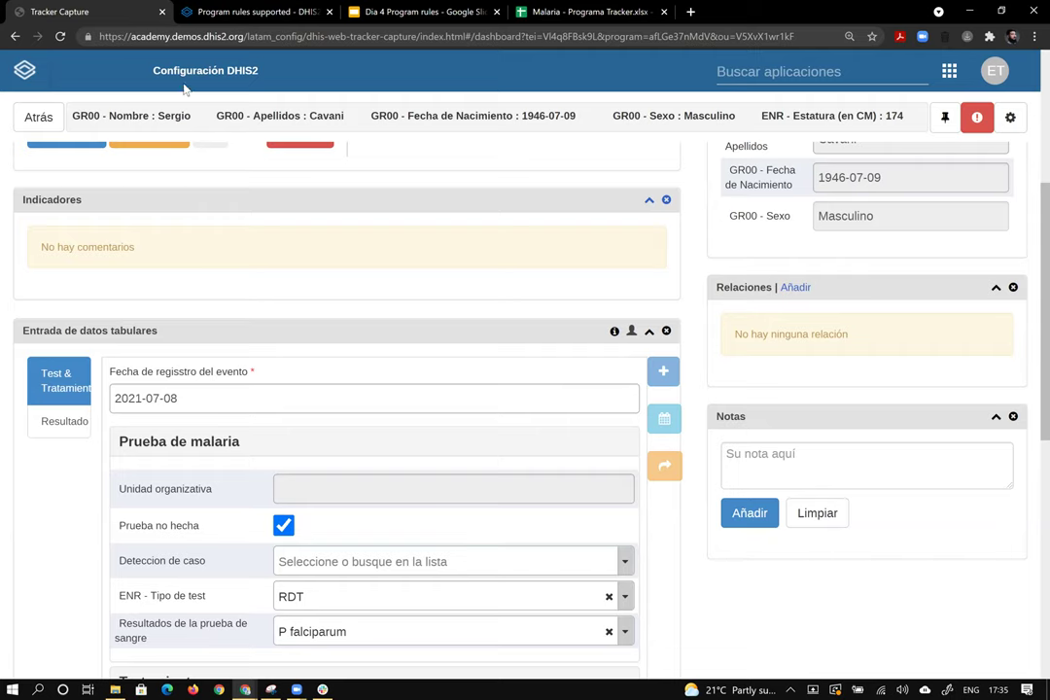
Switch to the DHIS2 program rules documentation, look through the orgunit entries among functions and variables, and close the page search
{"action": "key", "text": "ctrl+Tab"}
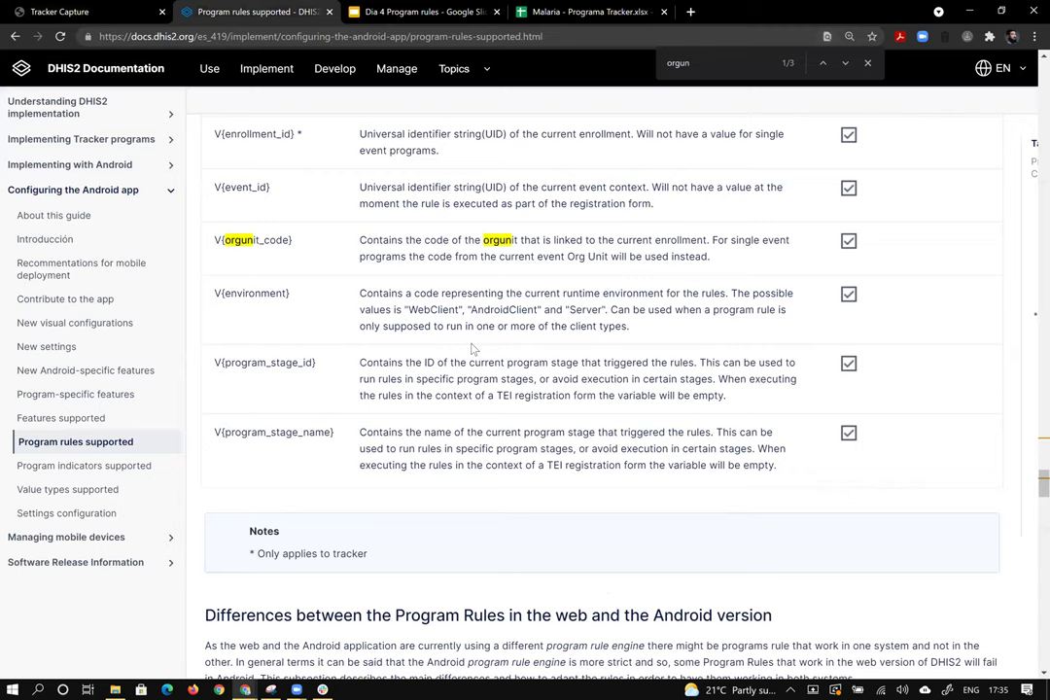
{"action": "scroll", "coordinate": [477, 348], "scroll_direction": "up", "scroll_amount": 10}
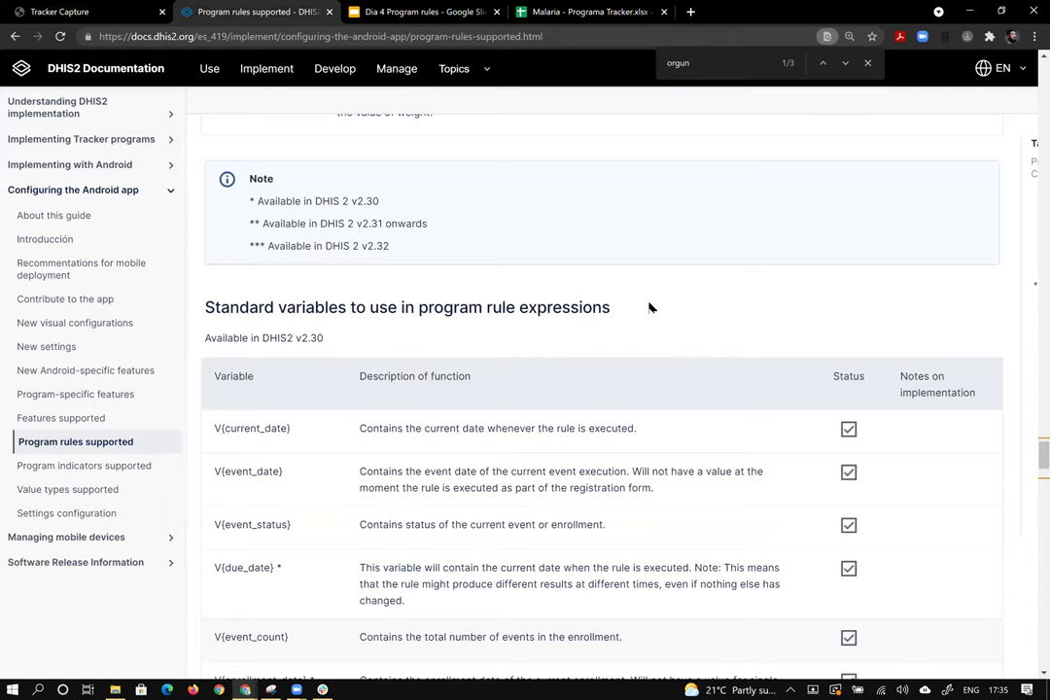
{"action": "scroll", "coordinate": [867, 266], "scroll_direction": "down", "scroll_amount": 5}
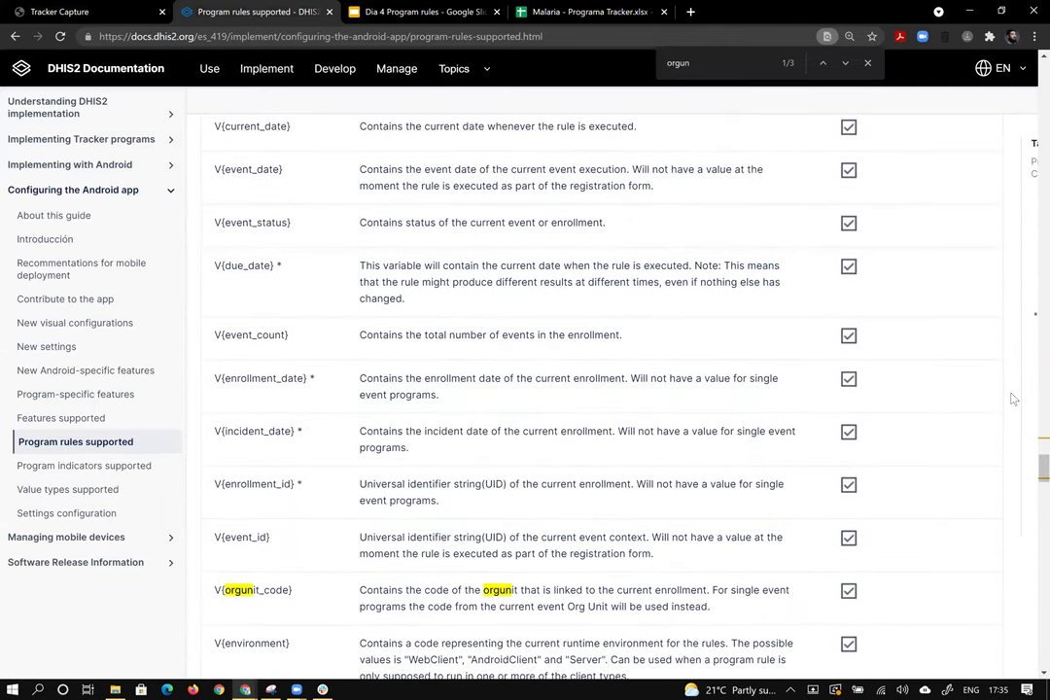
{"action": "scroll", "coordinate": [533, 336], "scroll_direction": "down", "scroll_amount": 3}
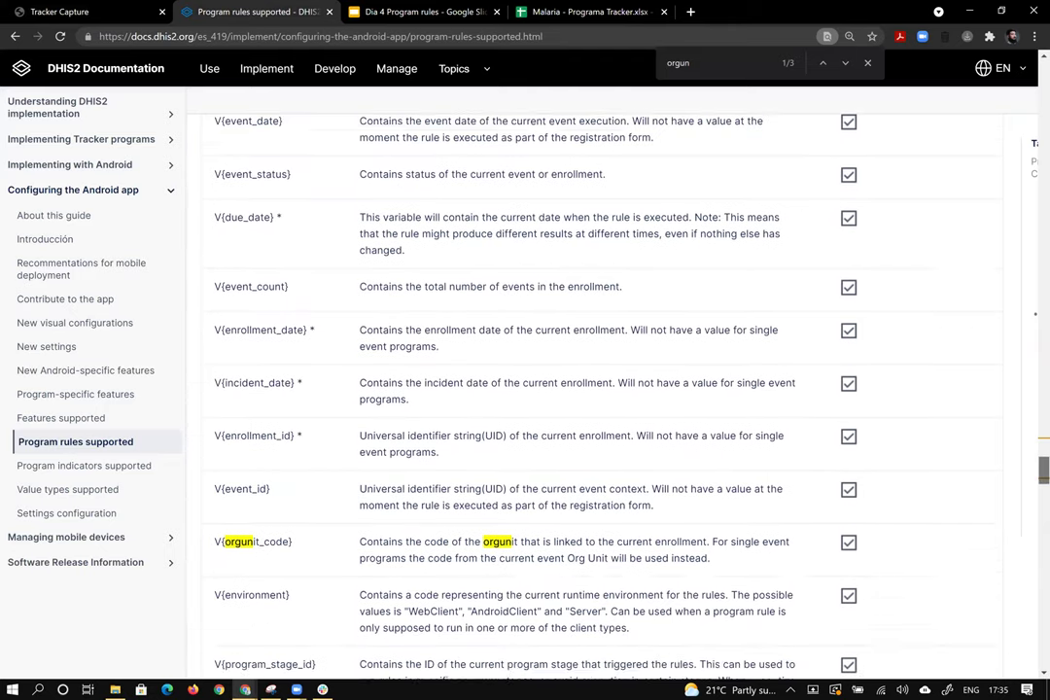
{"action": "scroll", "coordinate": [603, 389], "scroll_direction": "up", "scroll_amount": 10}
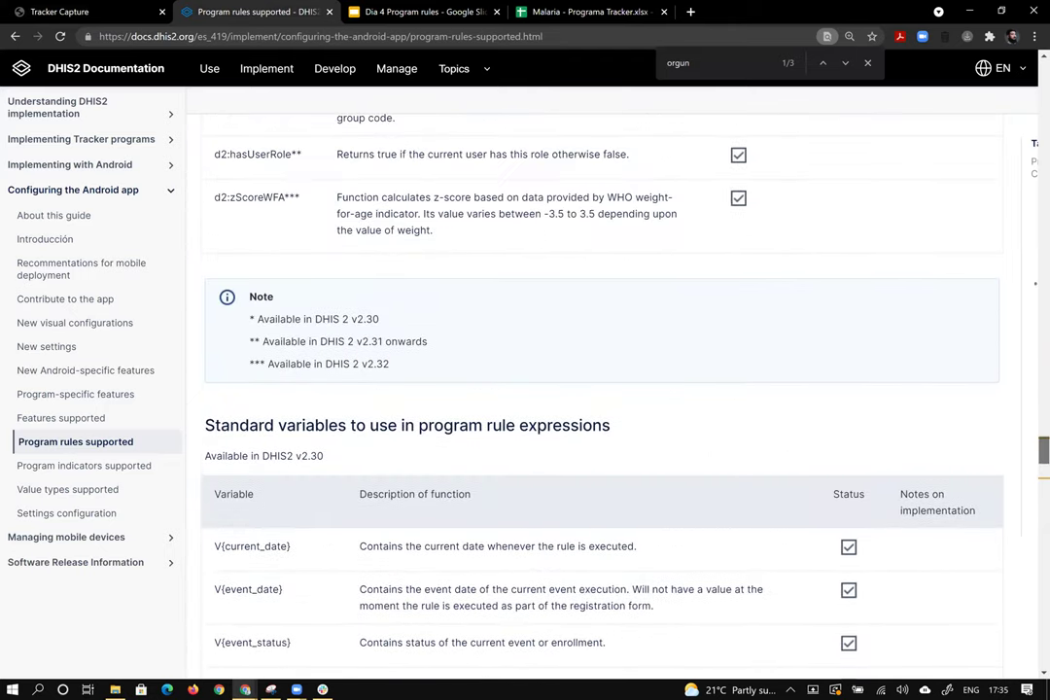
{"action": "scroll", "coordinate": [603, 389], "scroll_direction": "up", "scroll_amount": 2}
{"action": "scroll", "coordinate": [603, 389], "scroll_direction": "up", "scroll_amount": 20}
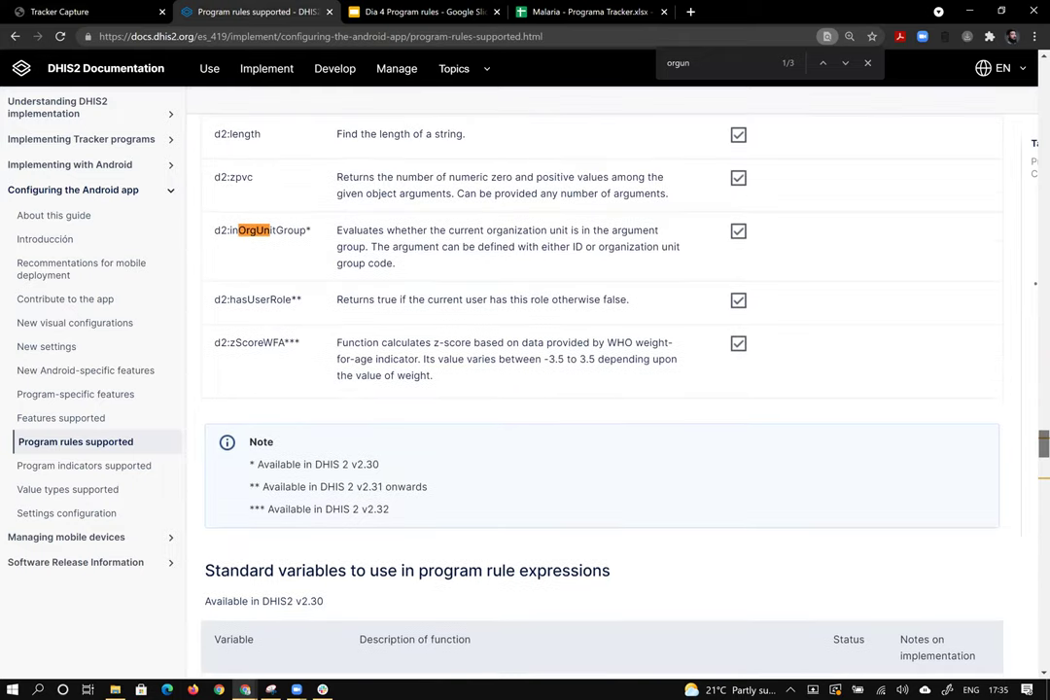
{"action": "scroll", "coordinate": [886, 110], "scroll_direction": "up", "scroll_amount": 8}
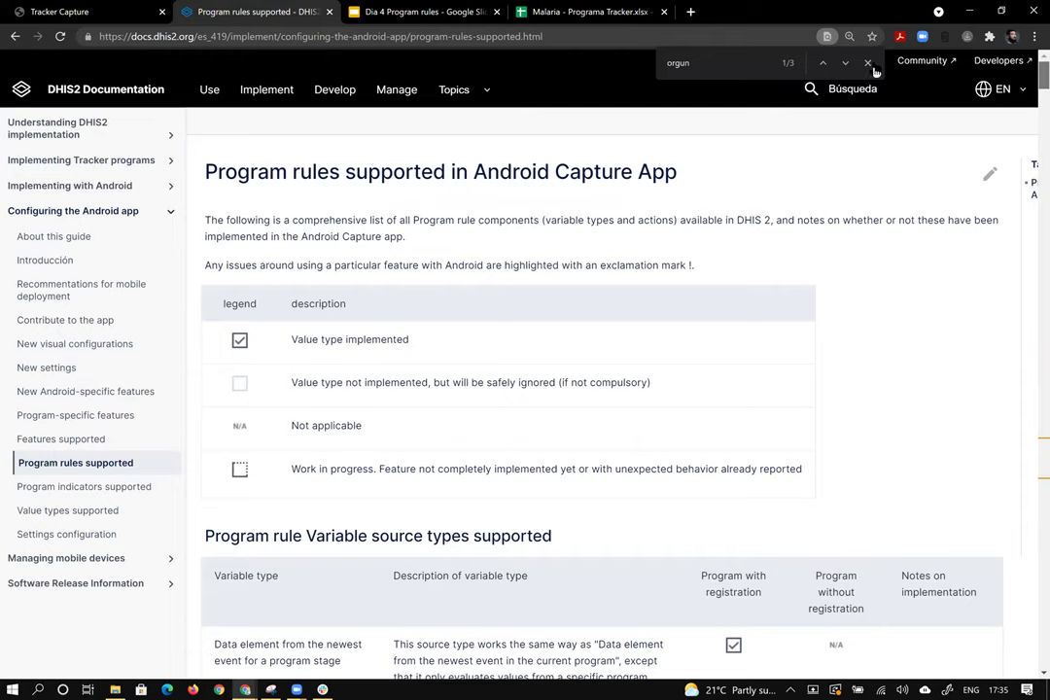
{"action": "left_click", "coordinate": [869, 63]}
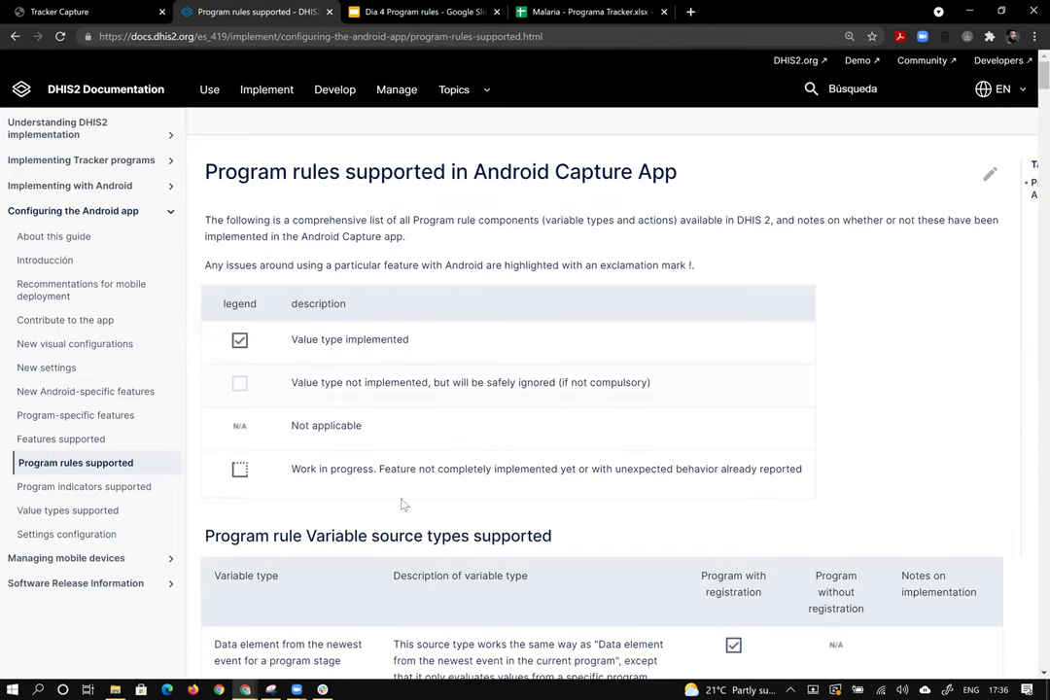
Examine the supported program rule variable source types, actions and expression functions in the documentation
{"action": "scroll", "coordinate": [470, 446], "scroll_direction": "down", "scroll_amount": 3}
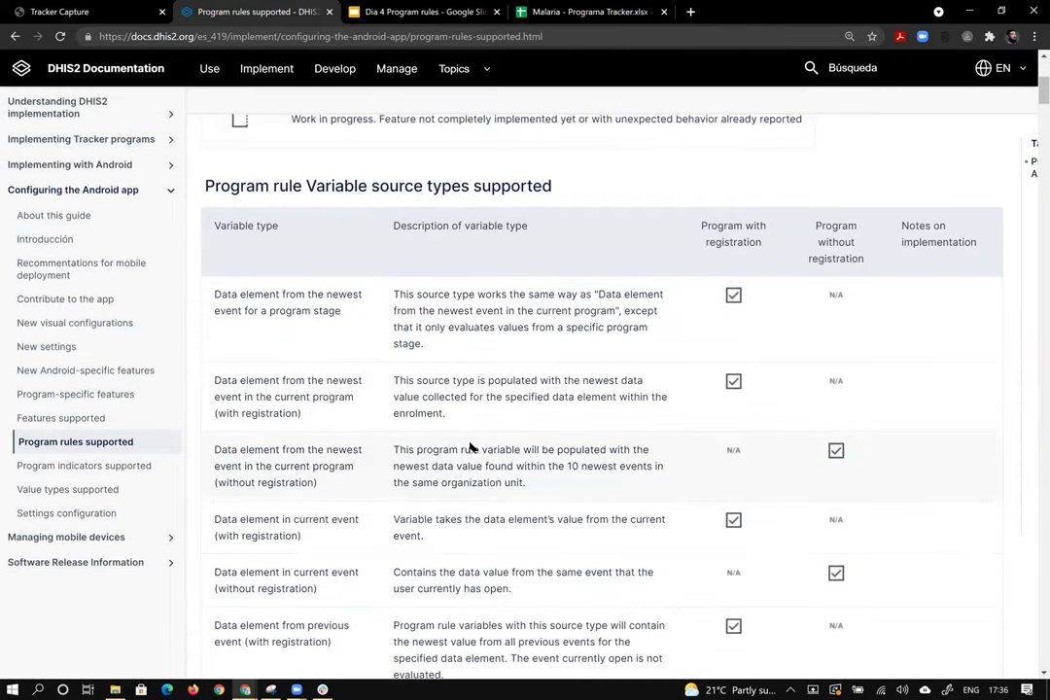
{"action": "scroll", "coordinate": [469, 446], "scroll_direction": "down", "scroll_amount": 12}
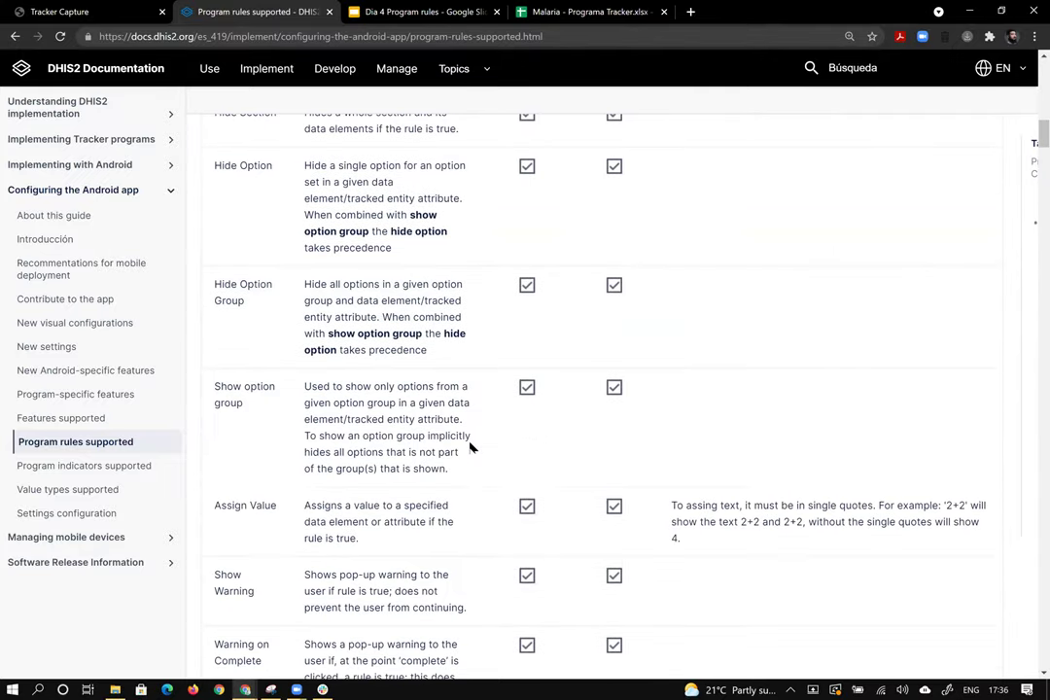
{"action": "scroll", "coordinate": [469, 446], "scroll_direction": "down", "scroll_amount": 10}
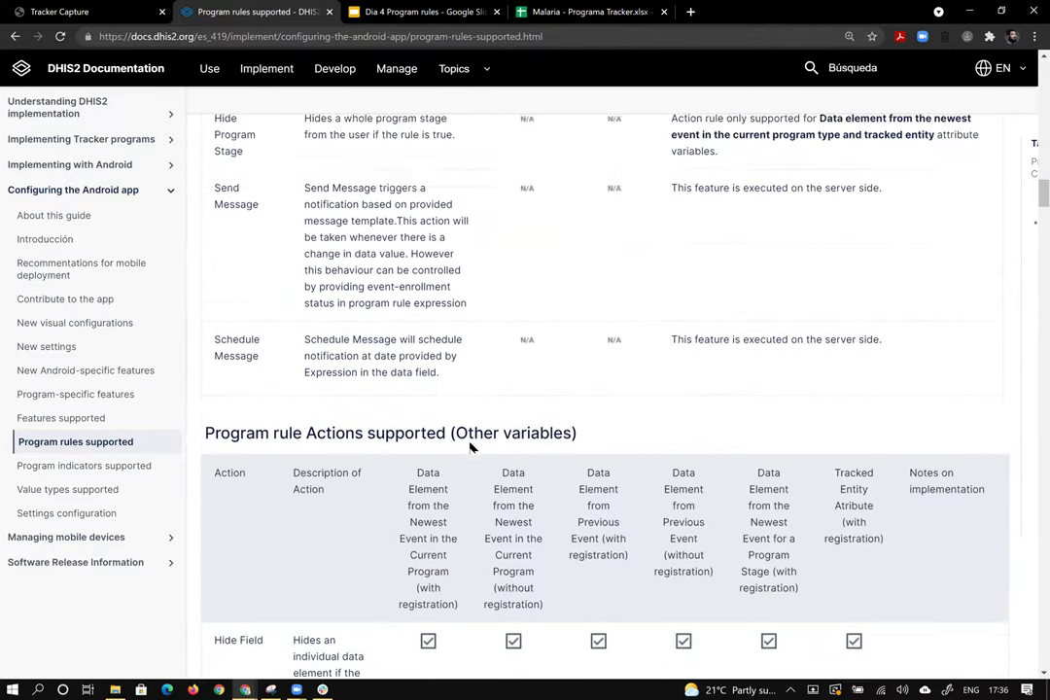
{"action": "scroll", "coordinate": [412, 462], "scroll_direction": "down", "scroll_amount": 10}
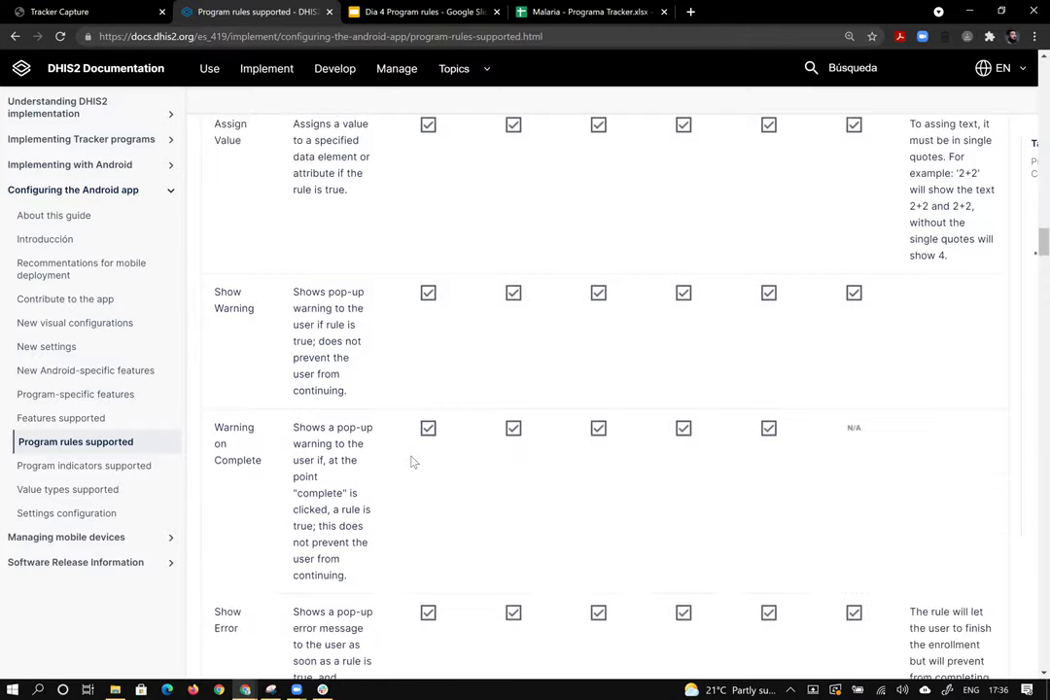
{"action": "scroll", "coordinate": [412, 462], "scroll_direction": "down", "scroll_amount": 10}
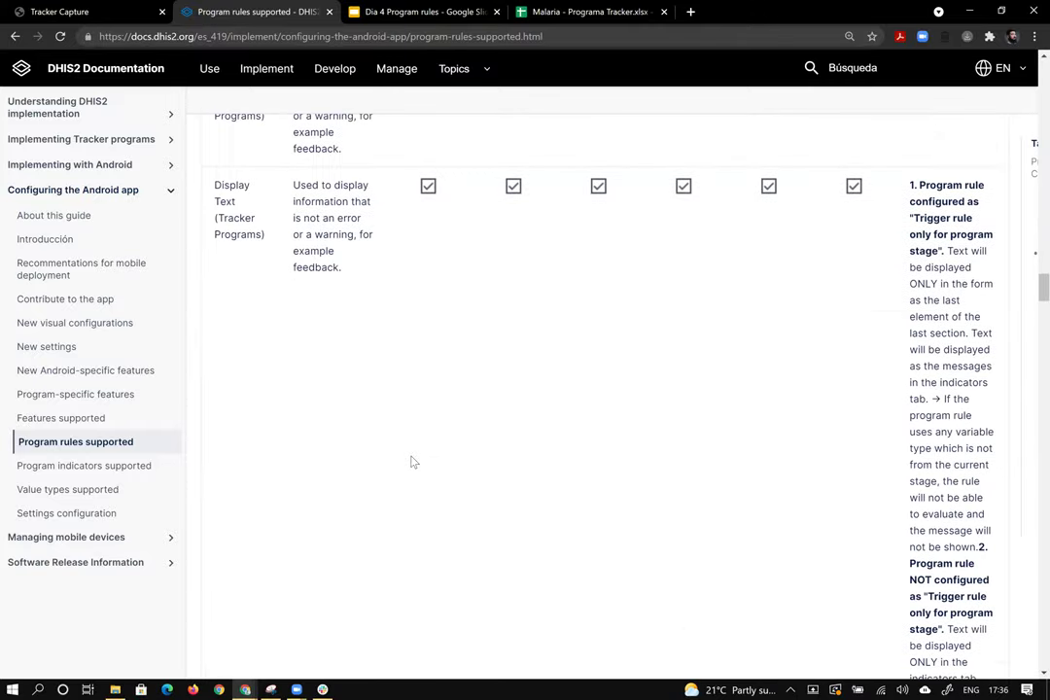
{"action": "scroll", "coordinate": [412, 462], "scroll_direction": "down", "scroll_amount": 10}
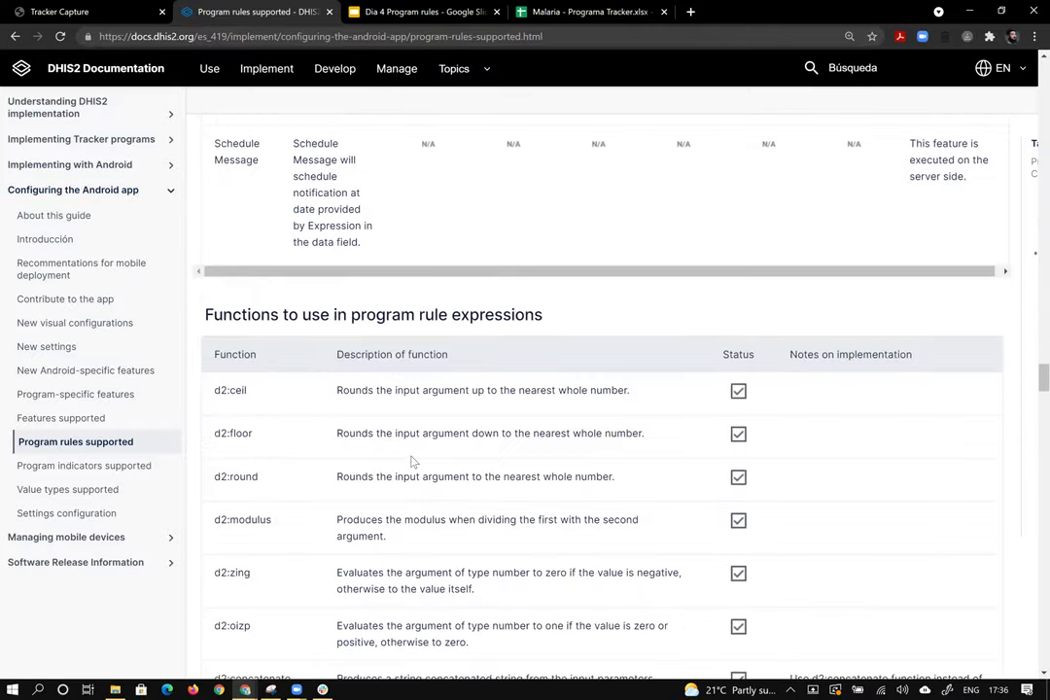
{"action": "scroll", "coordinate": [413, 462], "scroll_direction": "down", "scroll_amount": 10}
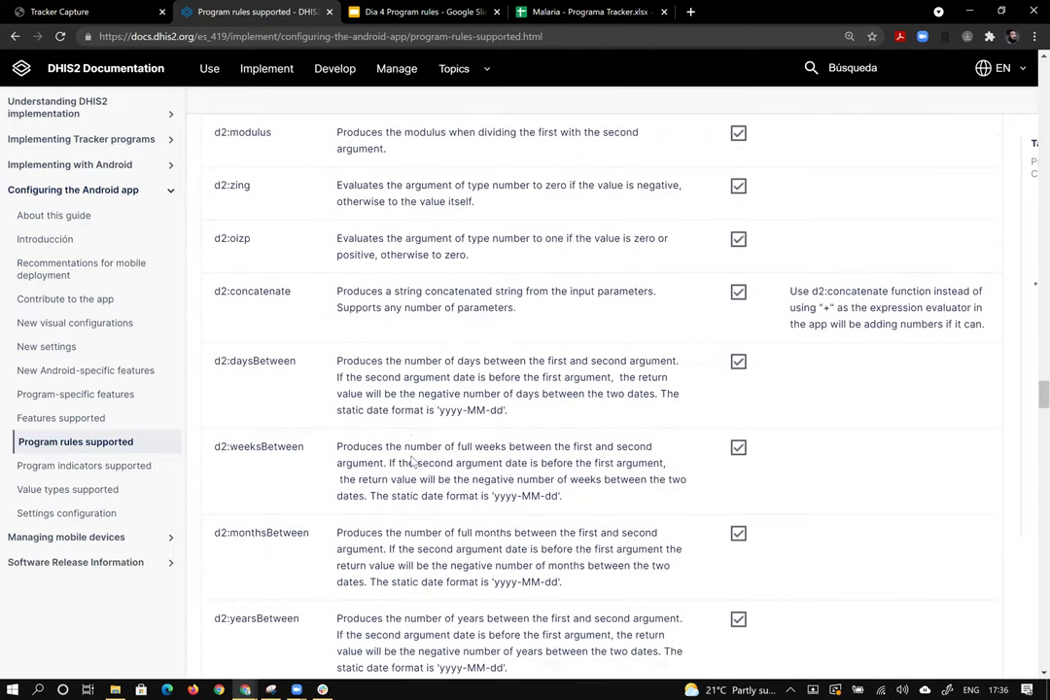
Examine the table of standard variables for program rule expressions, from V{current_date} through V{orgunit_code} to V{program_stage_name}
{"action": "scroll", "coordinate": [412, 462], "scroll_direction": "up", "scroll_amount": 10}
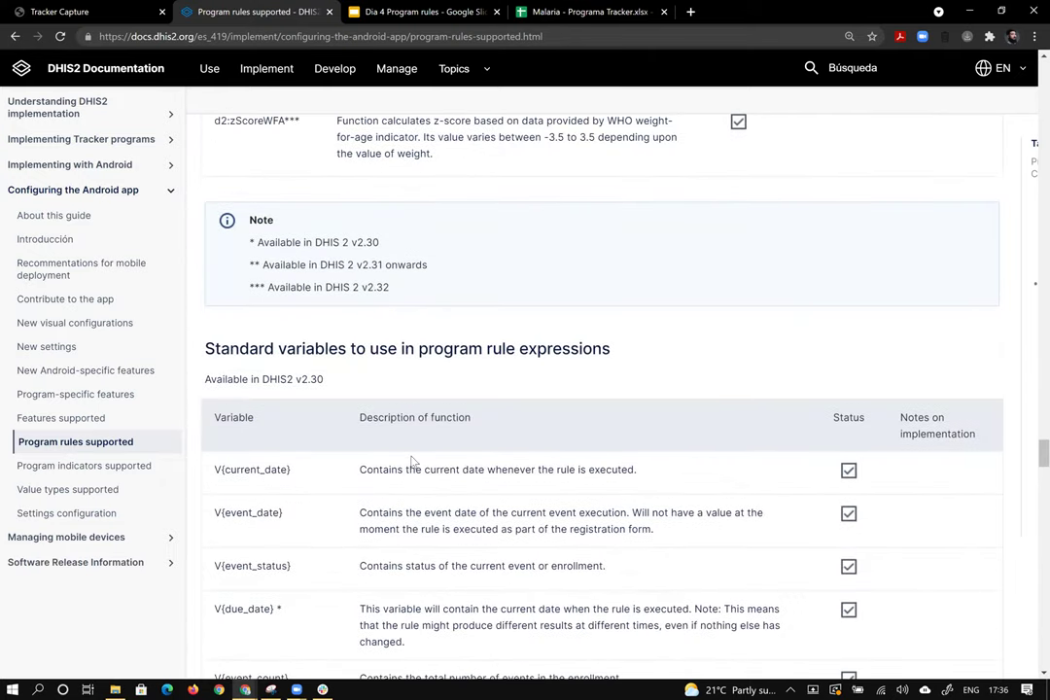
{"action": "scroll", "coordinate": [412, 462], "scroll_direction": "up", "scroll_amount": 4}
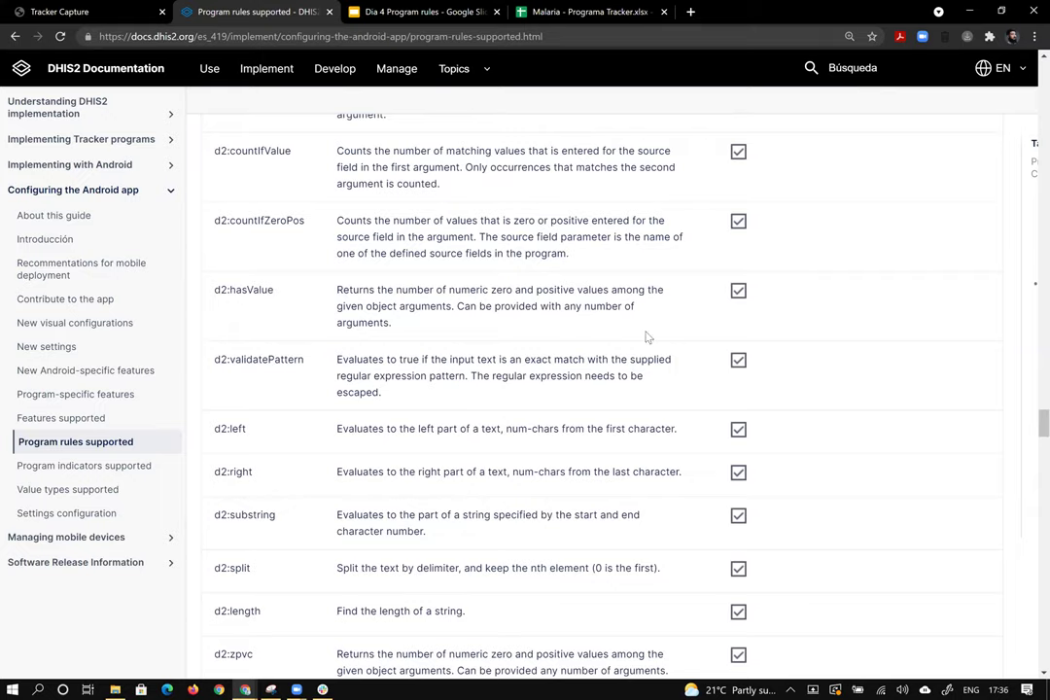
{"action": "scroll", "coordinate": [950, 326], "scroll_direction": "down", "scroll_amount": 7}
{"action": "scroll", "coordinate": [1016, 410], "scroll_direction": "down", "scroll_amount": 5}
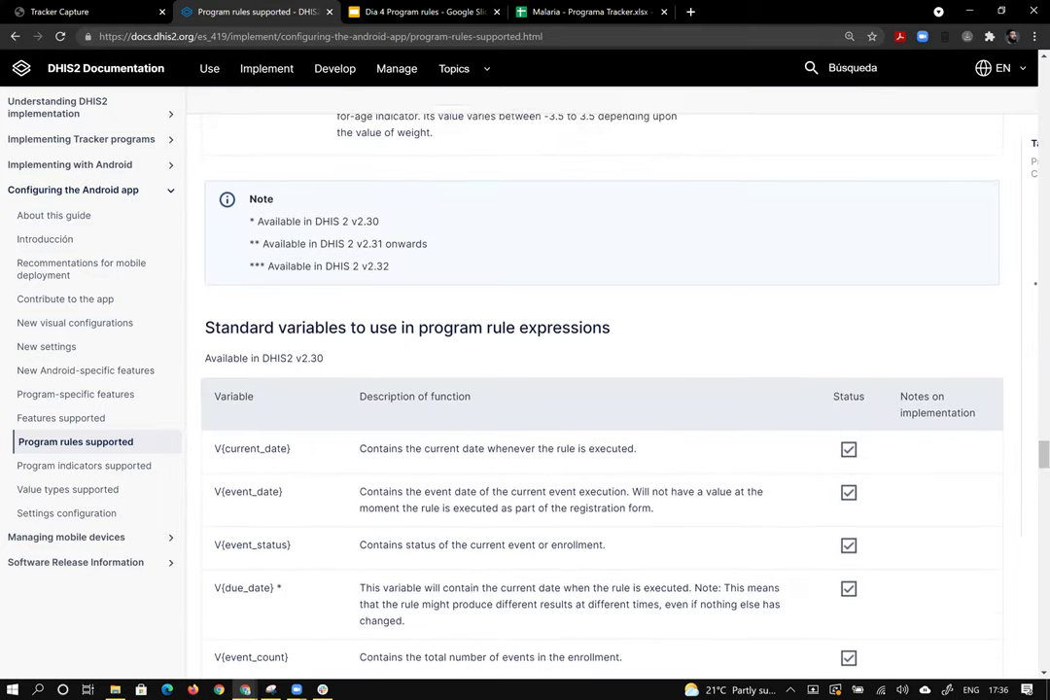
{"action": "scroll", "coordinate": [584, 389], "scroll_direction": "down", "scroll_amount": 2}
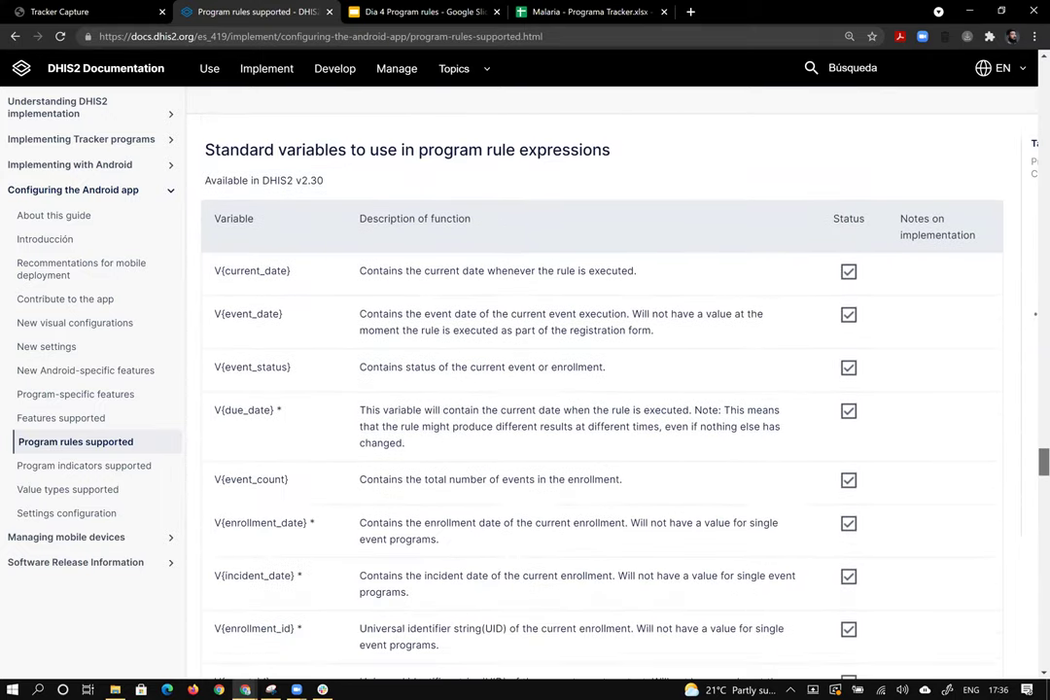
{"action": "scroll", "coordinate": [583, 389], "scroll_direction": "down", "scroll_amount": 2}
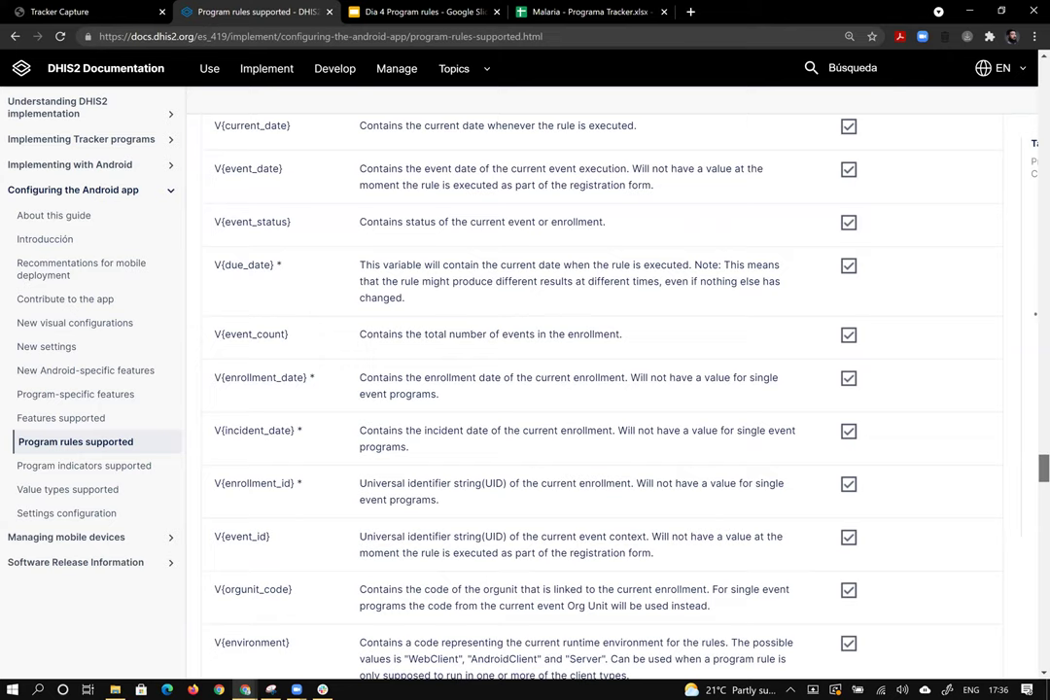
{"action": "scroll", "coordinate": [584, 389], "scroll_direction": "down", "scroll_amount": 2}
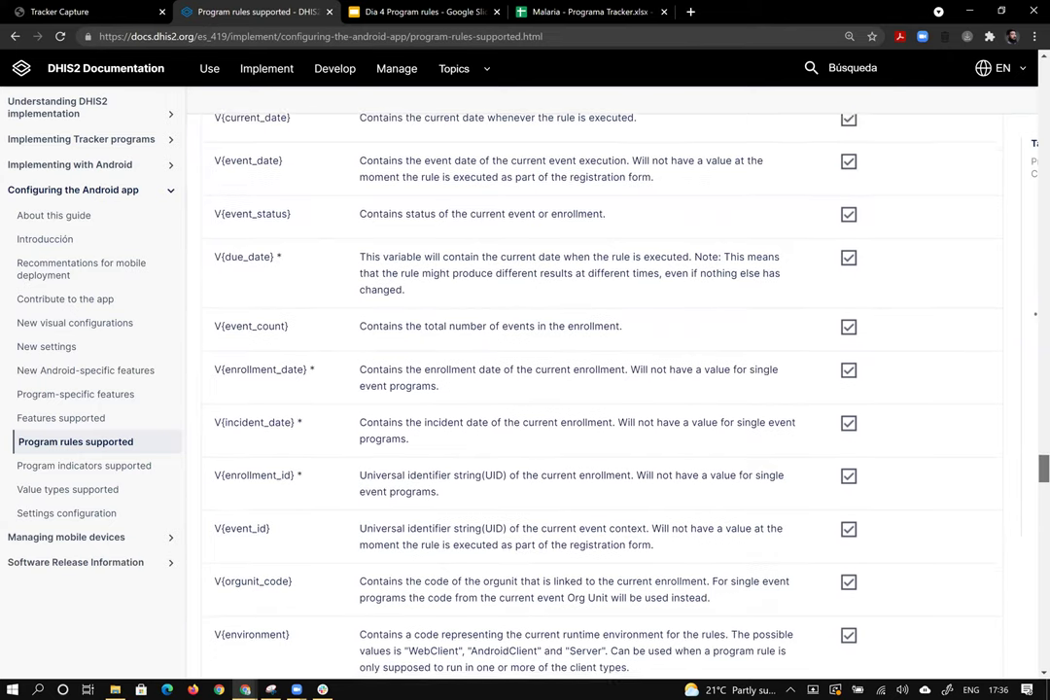
{"action": "scroll", "coordinate": [583, 389], "scroll_direction": "down", "scroll_amount": 2}
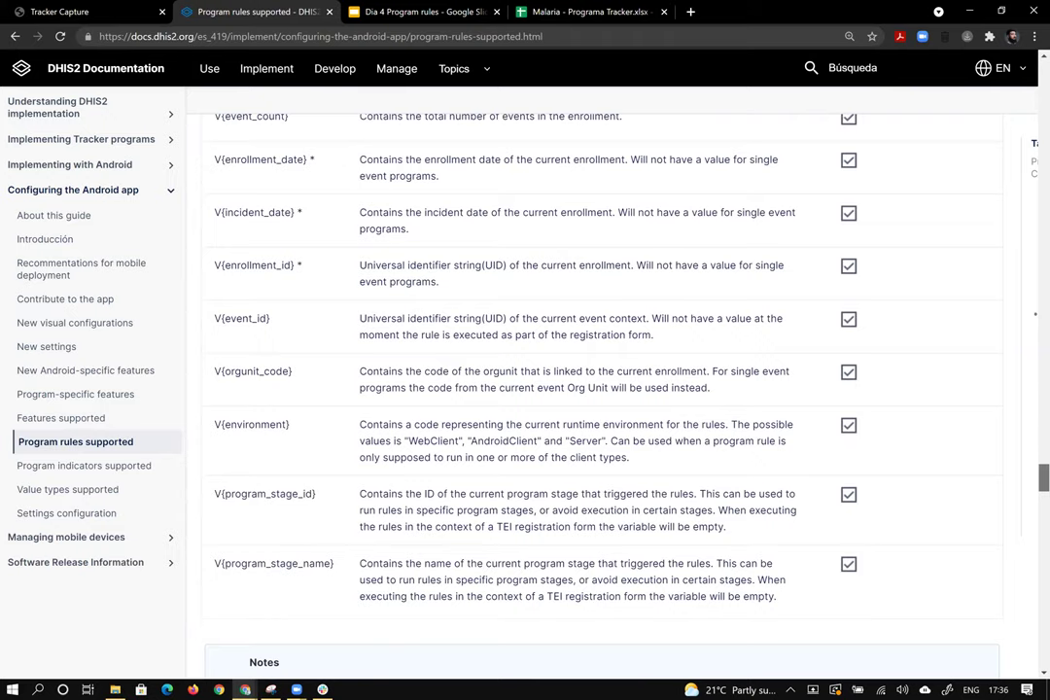
{"action": "scroll", "coordinate": [584, 389], "scroll_direction": "up", "scroll_amount": 3}
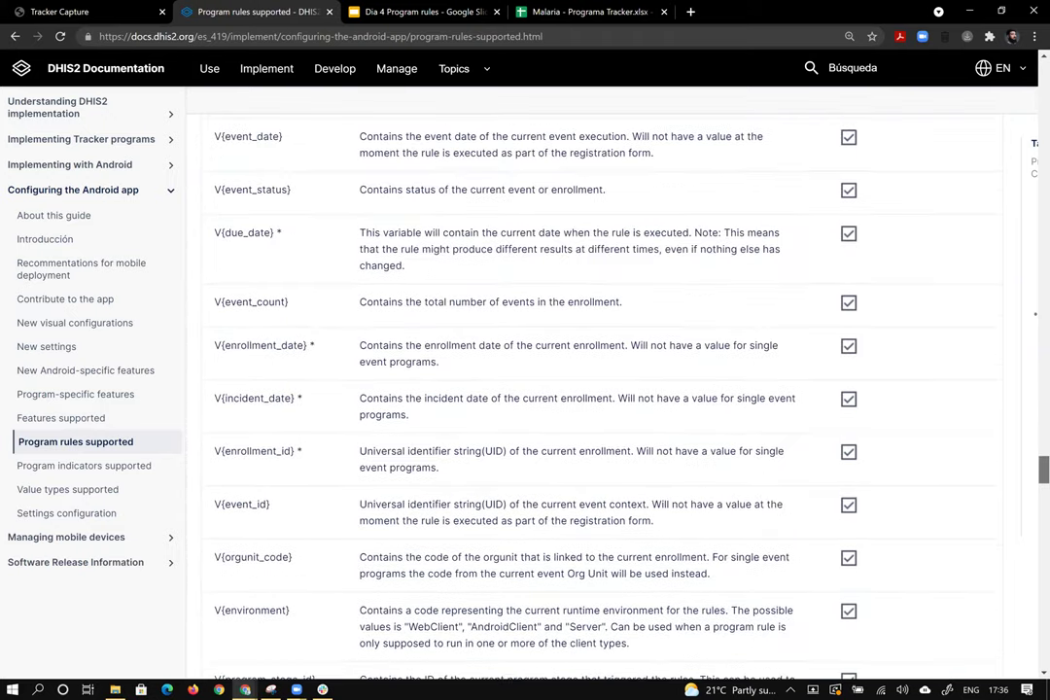
{"action": "scroll", "coordinate": [583, 389], "scroll_direction": "up", "scroll_amount": 2}
{"action": "scroll", "coordinate": [584, 389], "scroll_direction": "down", "scroll_amount": 3}
{"action": "scroll", "coordinate": [584, 389], "scroll_direction": "down", "scroll_amount": 3}
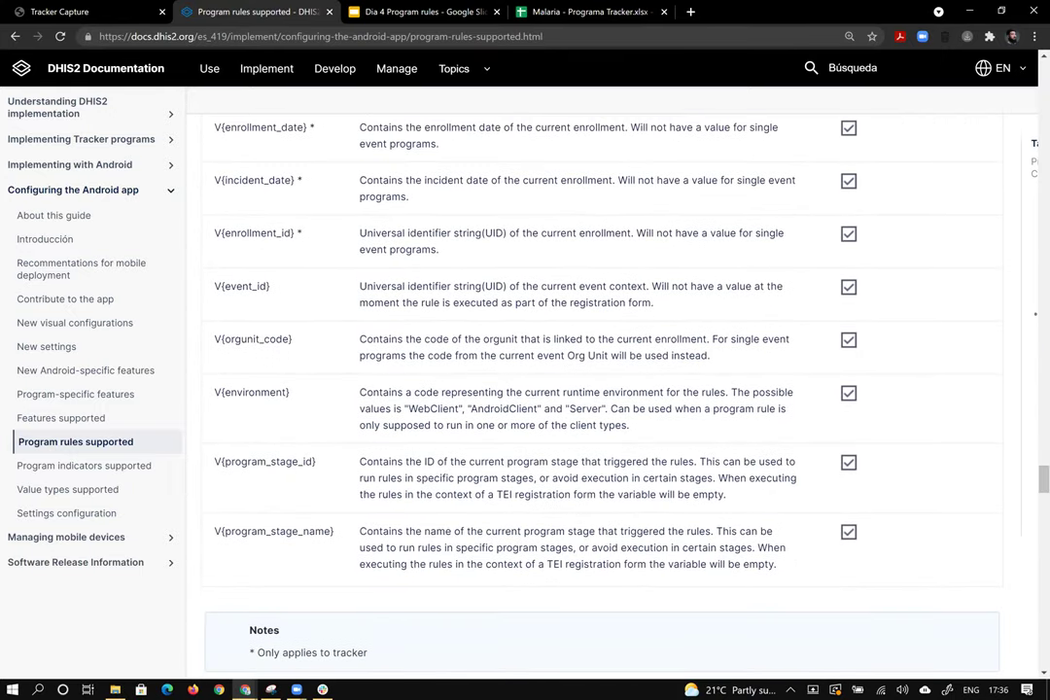